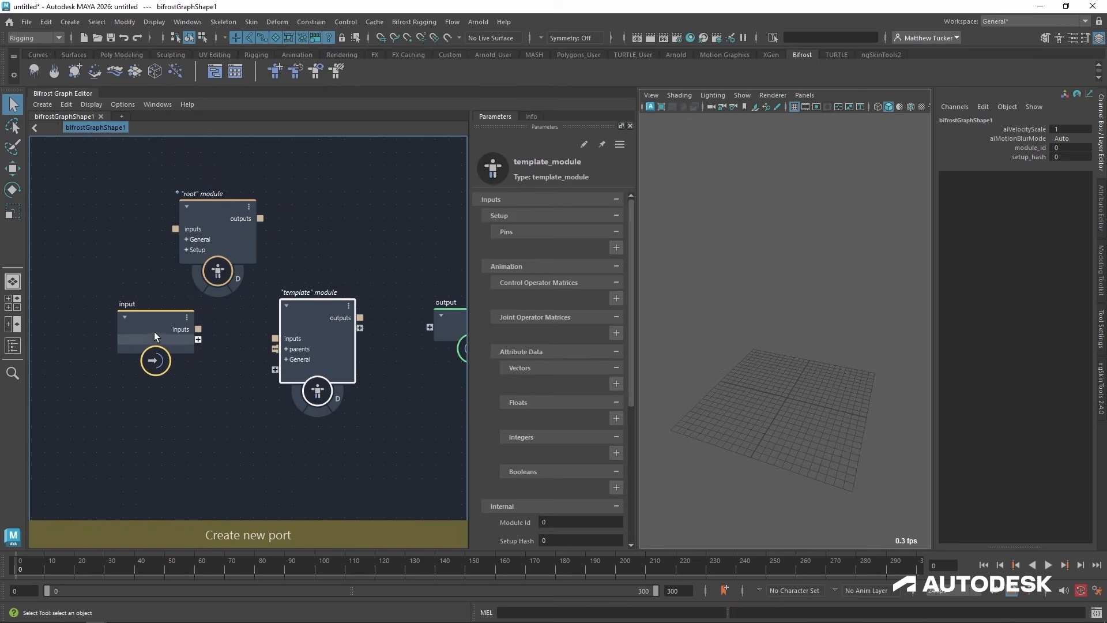
Wire the root module's inputs from the graph's input node and its outputs into the output node.
{"action": "left_click_drag", "start_coordinate": [154, 331], "coordinate": [76, 330]}
{"action": "left_click_drag", "start_coordinate": [208, 220], "coordinate": [188, 213]}
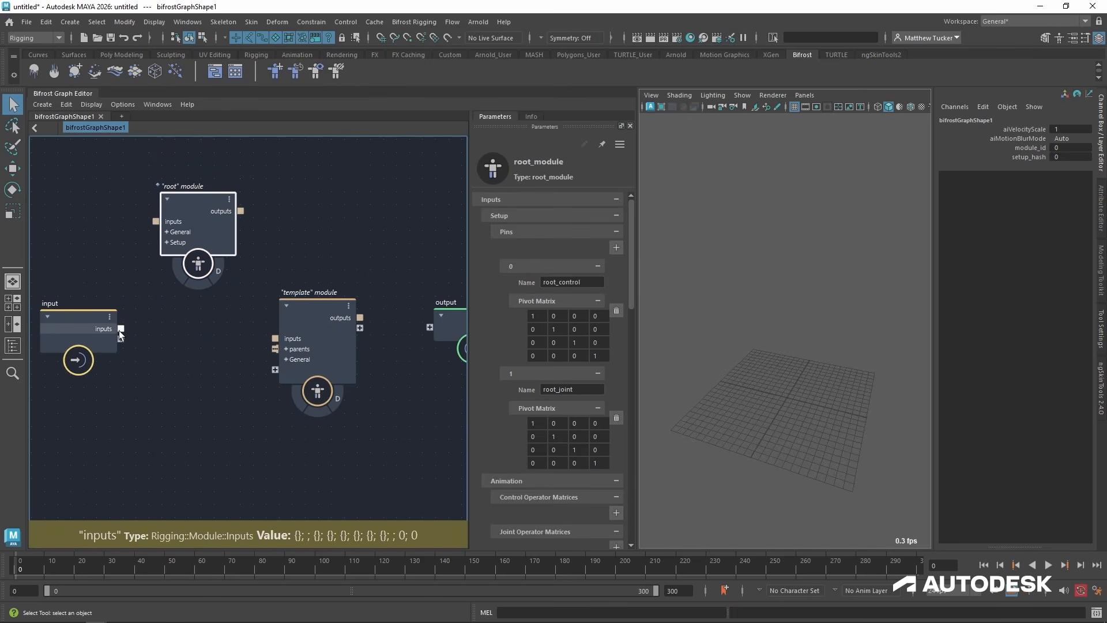
{"action": "left_click_drag", "start_coordinate": [120, 328], "coordinate": [202, 212]}
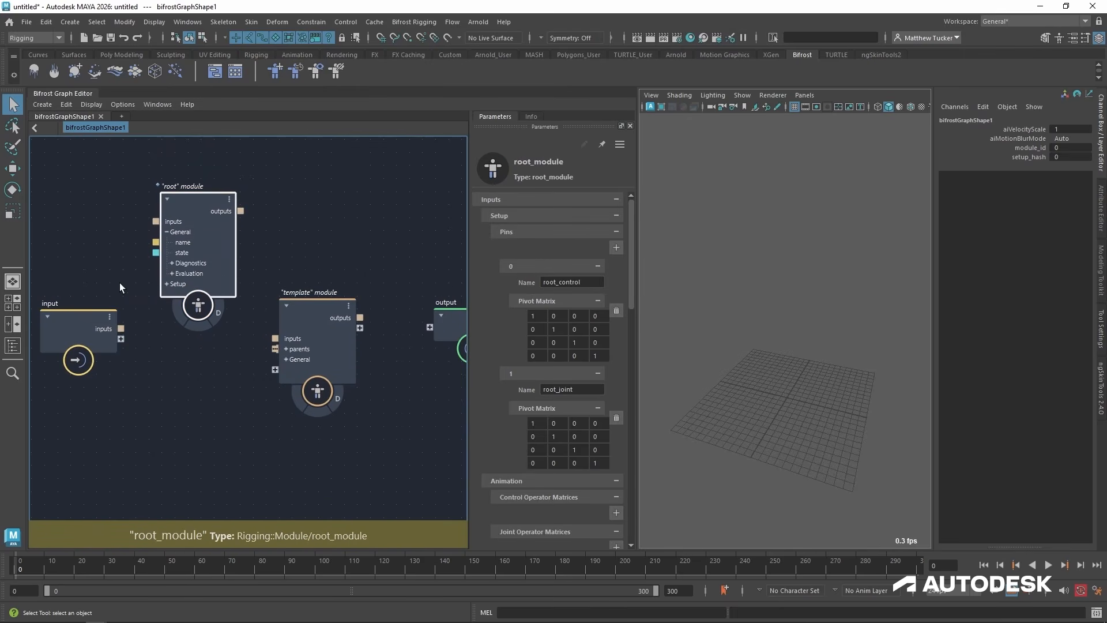
{"action": "left_click_drag", "start_coordinate": [120, 328], "coordinate": [156, 222]}
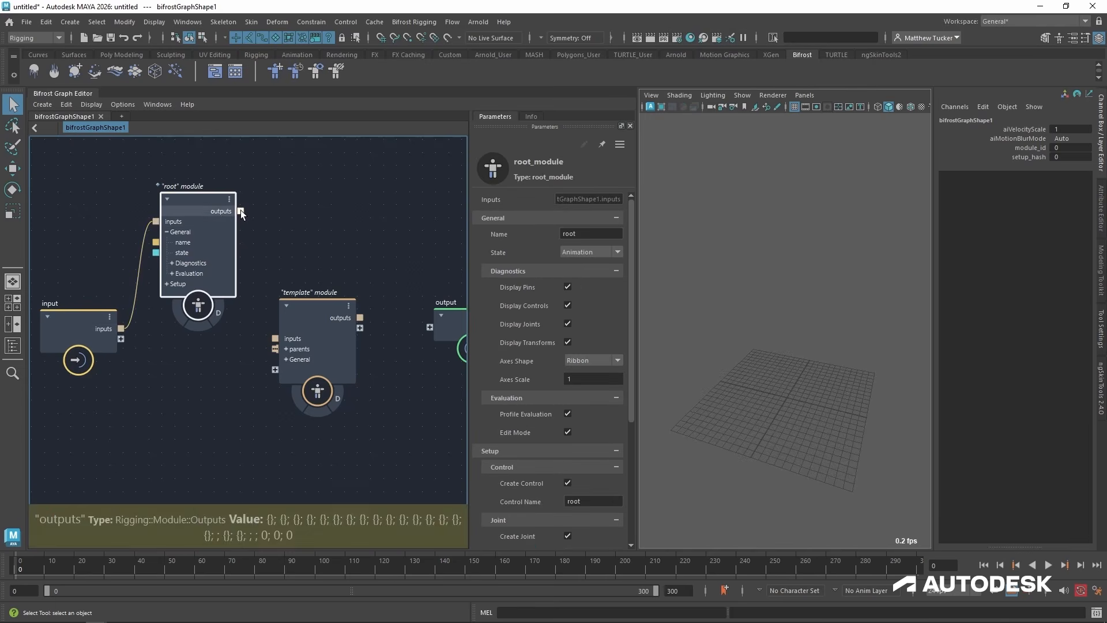
{"action": "left_click_drag", "start_coordinate": [241, 210], "coordinate": [430, 327]}
Wire the template module to new ports on the graph's input and output nodes, and feed the root module's outputs into its parents.
{"action": "left_click_drag", "start_coordinate": [299, 317], "coordinate": [300, 383]}
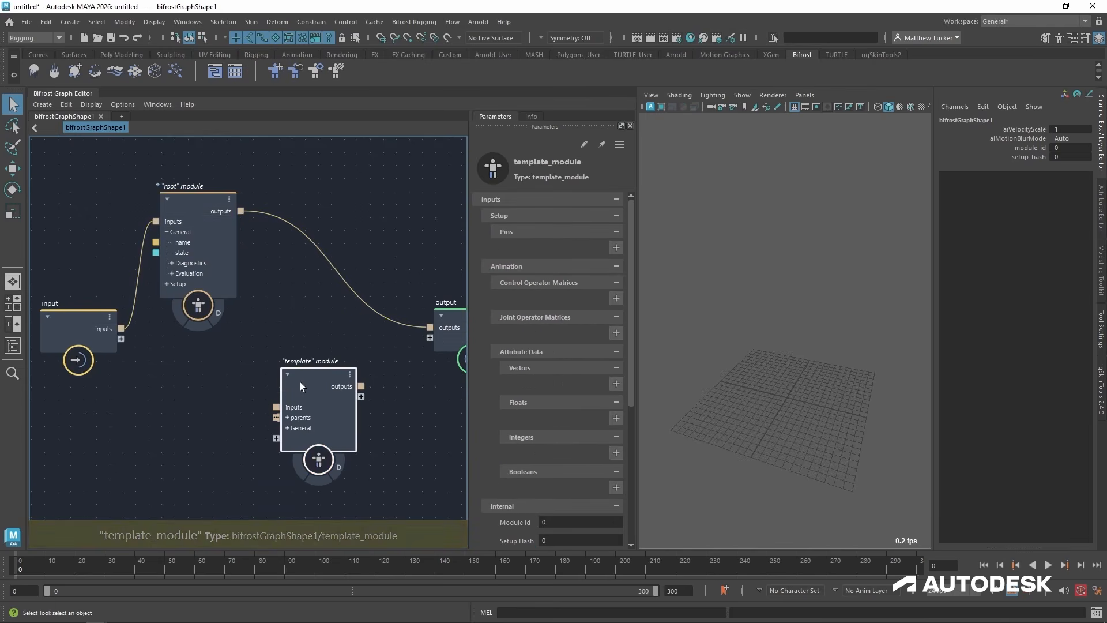
{"action": "left_click_drag", "start_coordinate": [122, 339], "coordinate": [334, 404]}
{"action": "left_click_drag", "start_coordinate": [417, 348], "coordinate": [428, 338]}
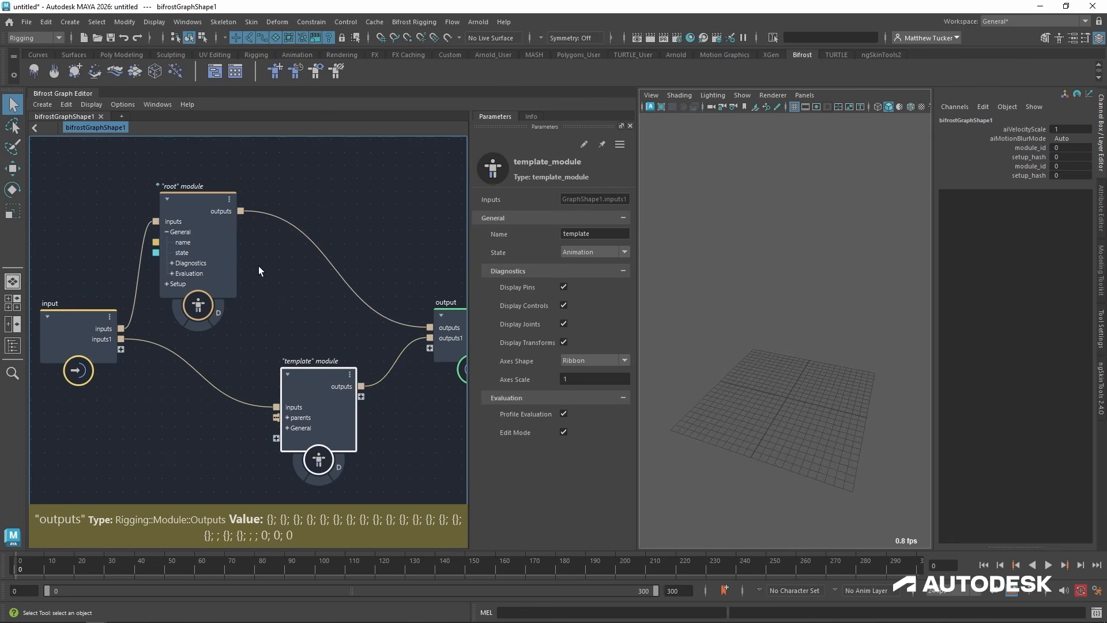
{"action": "left_click_drag", "start_coordinate": [241, 211], "coordinate": [277, 416]}
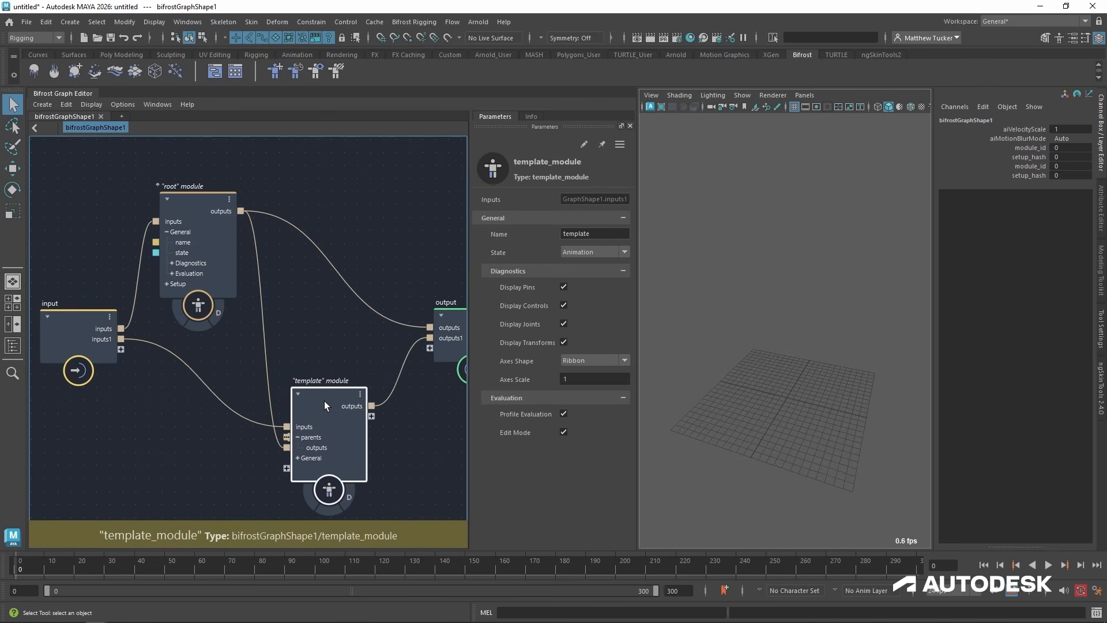
{"action": "scroll", "coordinate": [324, 383], "scroll_direction": "down", "scroll_amount": 1}
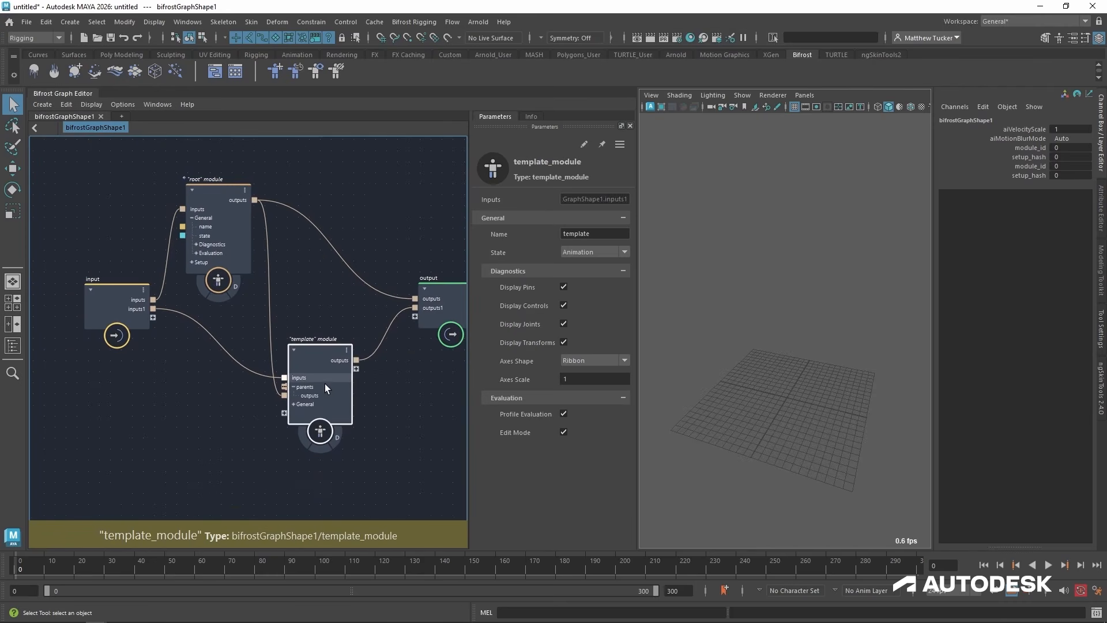
Create a synced rig container named bifrostRig from the modules, using the cycleFree setup method with controls and joints.
{"action": "left_click", "coordinate": [400, 21]}
{"action": "left_click", "coordinate": [536, 54]}
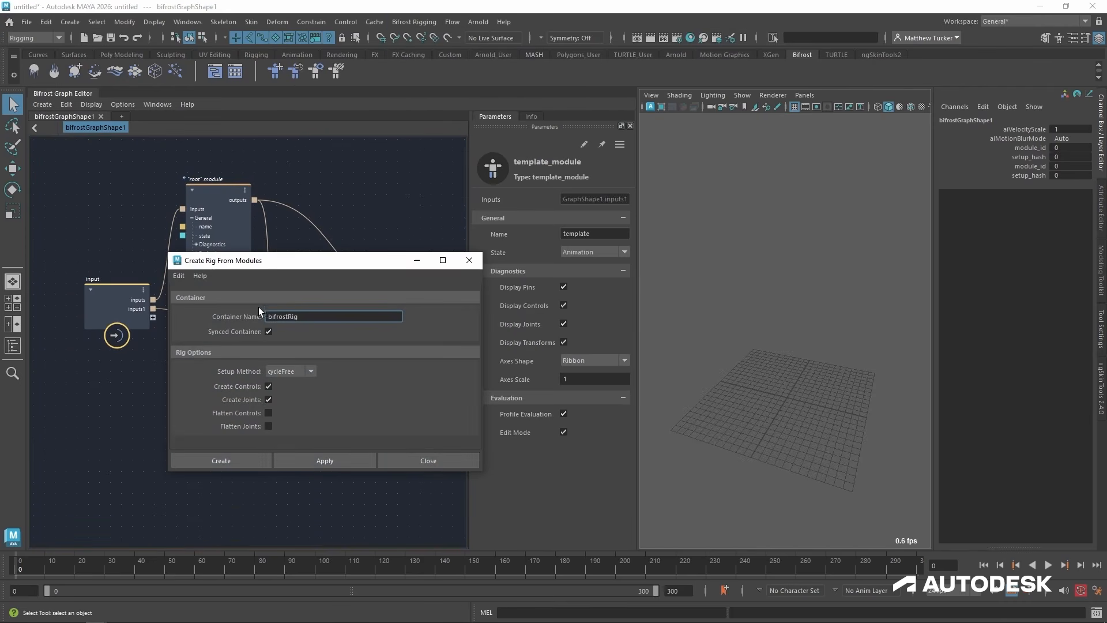
{"action": "left_click", "coordinate": [234, 462]}
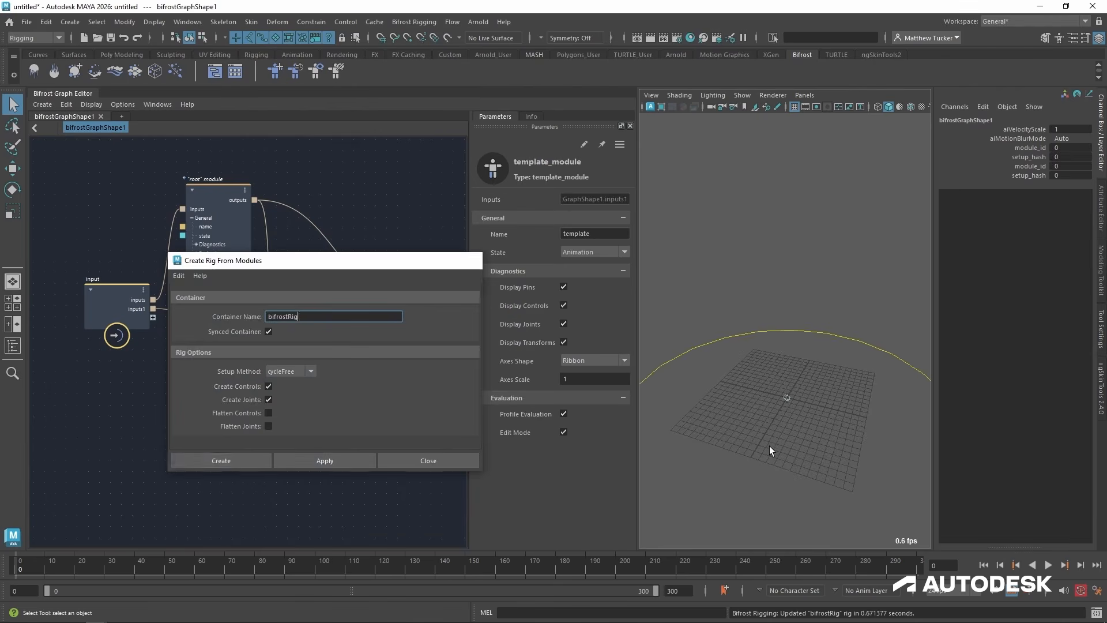
{"action": "left_click_drag", "start_coordinate": [751, 450], "coordinate": [776, 424], "text": "alt"}
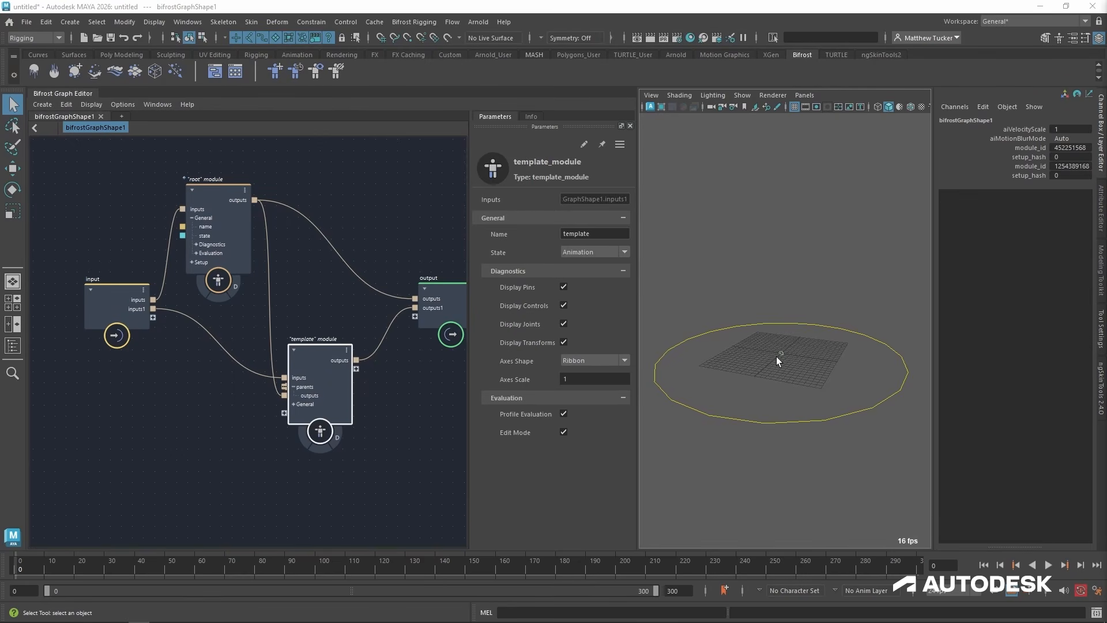
Delete the inputs1 port from the graph's input node to make the template module's parameters editable.
{"action": "mouse_move", "coordinate": [313, 347]}
{"action": "left_mouse_down"}
{"action": "mouse_move", "coordinate": [345, 372]}
{"action": "mouse_move", "coordinate": [327, 355]}
{"action": "left_mouse_up"}
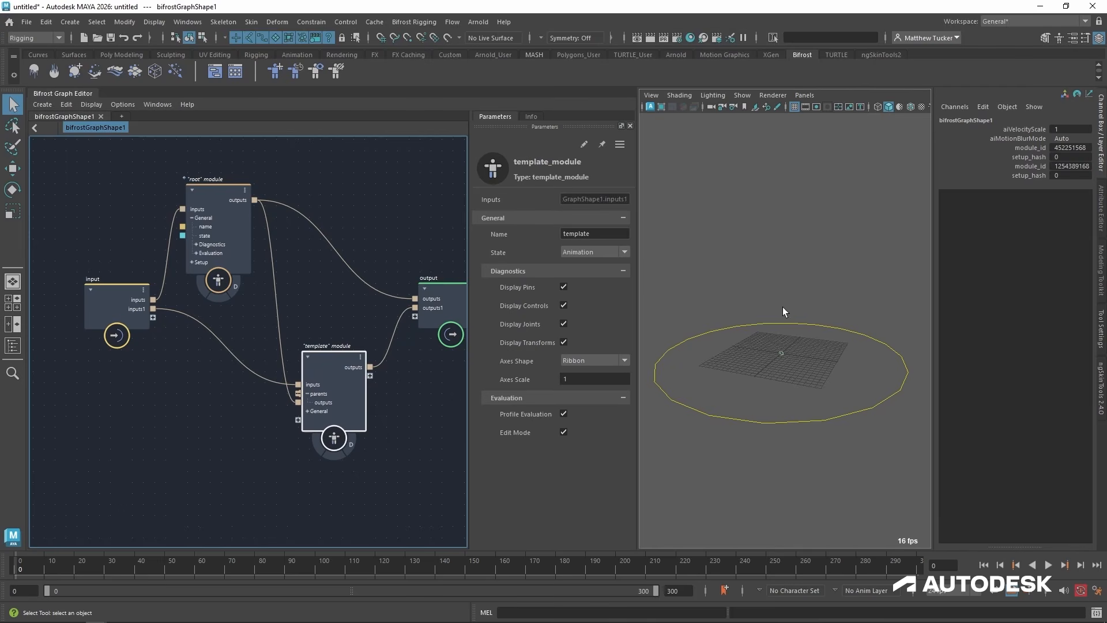
{"action": "right_click", "coordinate": [138, 312]}
{"action": "left_click", "coordinate": [158, 331]}
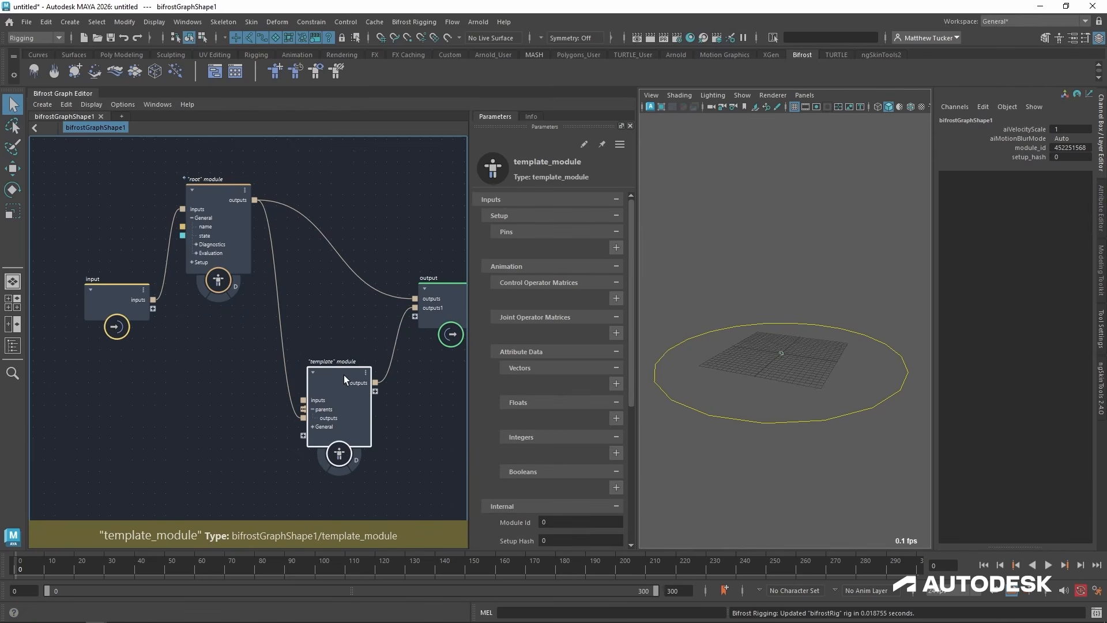
{"action": "left_click_drag", "start_coordinate": [321, 362], "coordinate": [317, 353]}
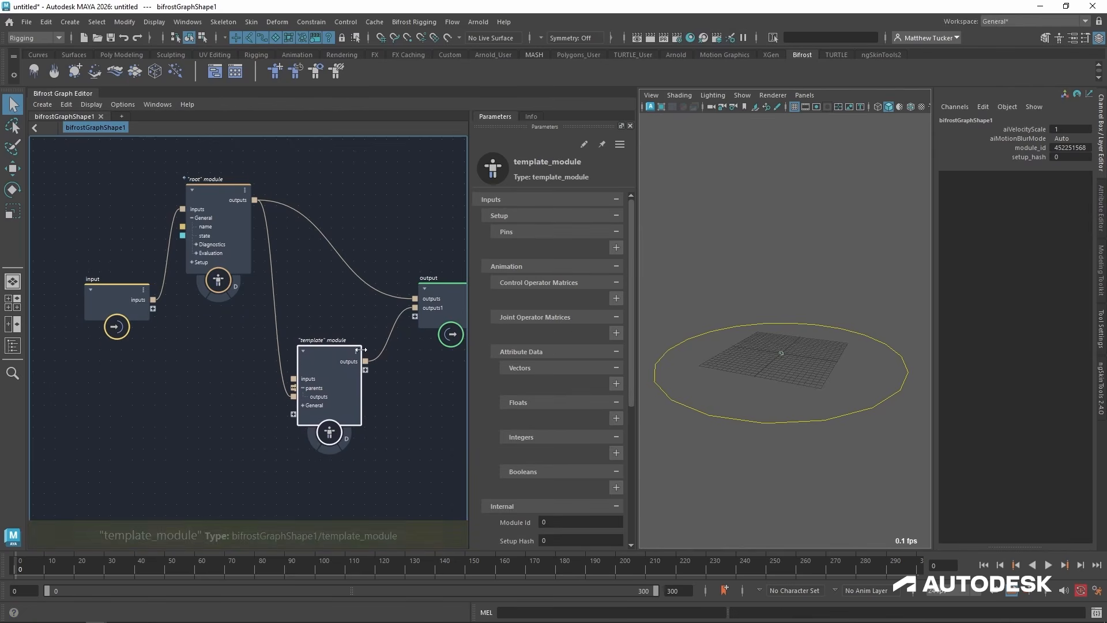
Add two setup pins to the template module and name them base and end.
{"action": "left_click", "coordinate": [616, 247]}
{"action": "left_click_drag", "start_coordinate": [636, 264], "coordinate": [650, 264]}
{"action": "left_click", "coordinate": [594, 283]}
{"action": "type", "text": "bas"}
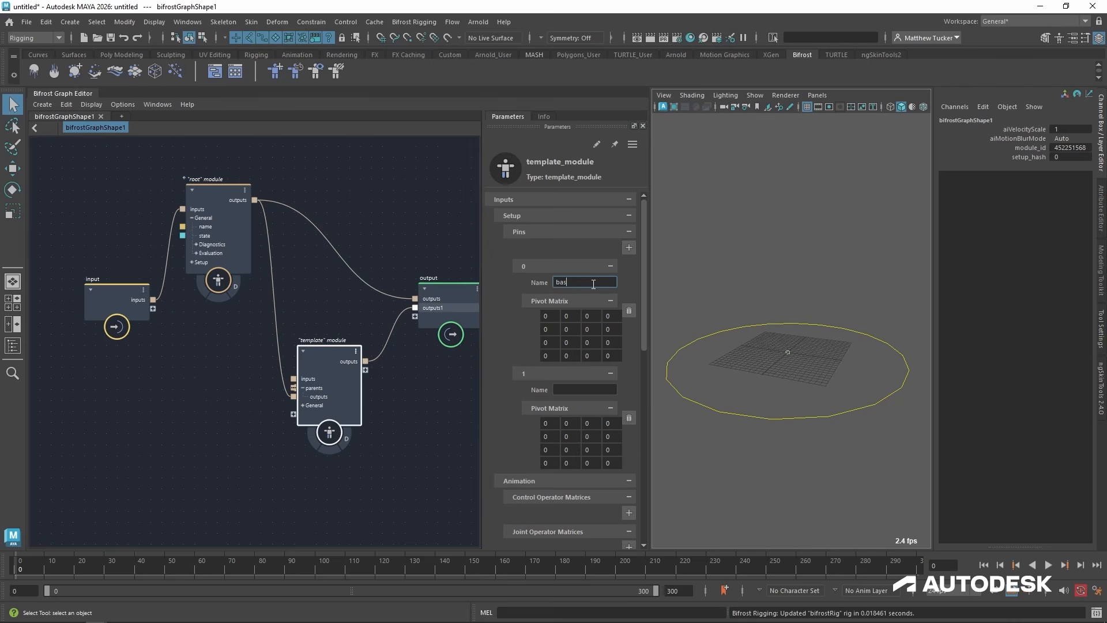
{"action": "type", "text": "e"}
{"action": "left_click", "coordinate": [580, 390]}
Set the base pin's pivot matrix to identity with 1 along the diagonal.
{"action": "left_click", "coordinate": [547, 316]}
{"action": "type", "text": "1"}
{"action": "left_click", "coordinate": [570, 330]}
{"action": "type", "text": "1"}
{"action": "left_click", "coordinate": [586, 343]}
{"action": "type", "text": "1"}
{"action": "left_click", "coordinate": [608, 356]}
{"action": "type", "text": "1"}
Set the end pin's pivot matrix to identity with 1 along the diagonal.
{"action": "left_click", "coordinate": [558, 422]}
{"action": "type", "text": "1"}
{"action": "left_click", "coordinate": [575, 437]}
{"action": "left_click", "coordinate": [587, 449]}
{"action": "type", "text": "1"}
{"action": "left_click", "coordinate": [608, 462]}
{"action": "type", "text": "1"}
{"action": "key", "text": "Return"}
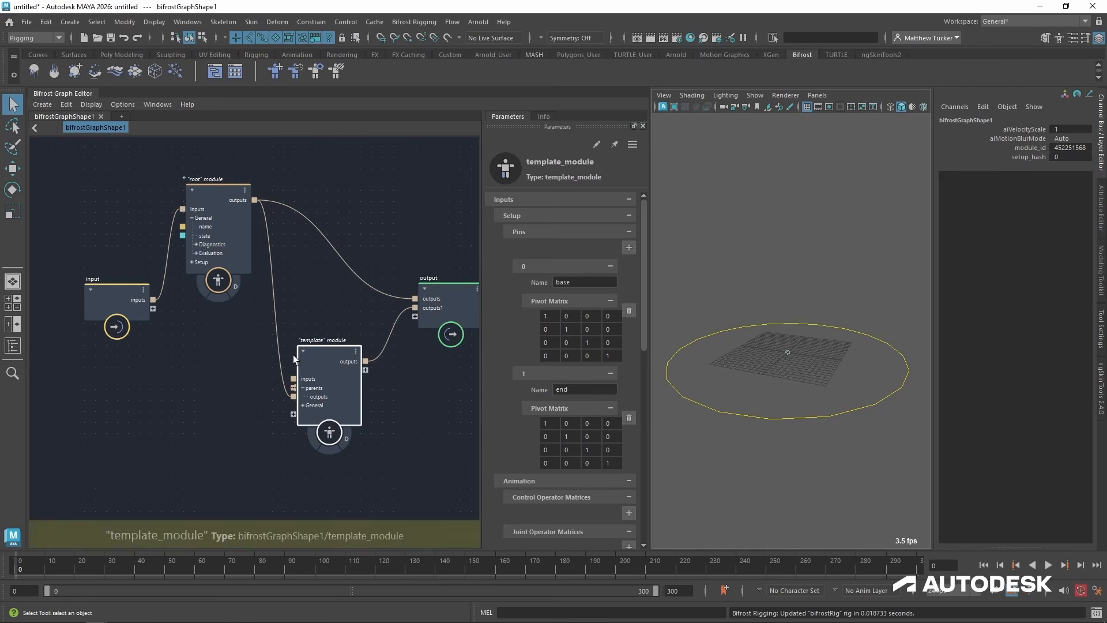
Reconnect the template module's inputs to a new port on the graph's input node.
{"action": "left_click_drag", "start_coordinate": [293, 379], "coordinate": [153, 309]}
{"action": "scroll", "coordinate": [843, 491], "scroll_direction": "down", "scroll_amount": 2}
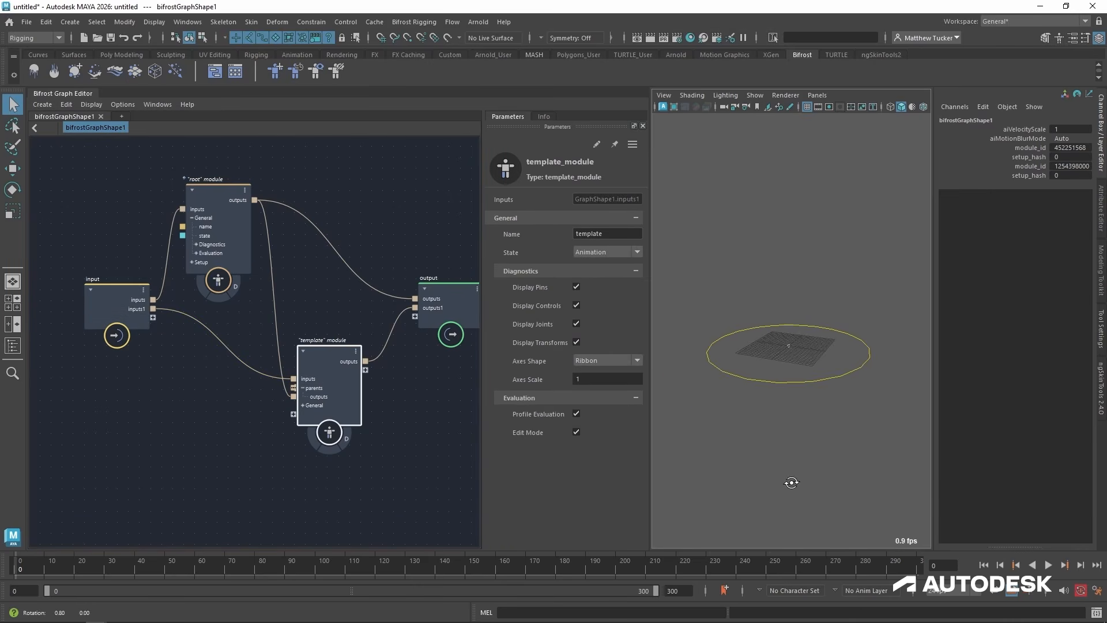
{"action": "mouse_move", "coordinate": [335, 356]}
{"action": "left_mouse_down"}
{"action": "mouse_move", "coordinate": [345, 355]}
{"action": "mouse_move", "coordinate": [336, 360]}
{"action": "left_mouse_up"}
{"action": "scroll", "coordinate": [750, 346], "scroll_direction": "up", "scroll_amount": 3}
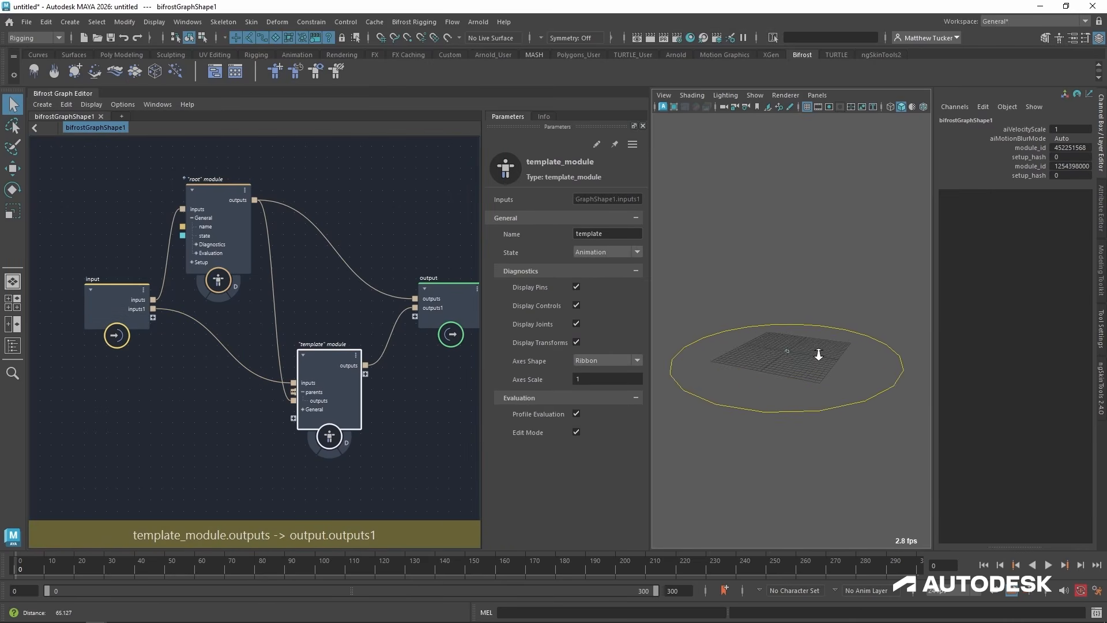
Open the user_setup compound inside the template module.
{"action": "double_click", "coordinate": [326, 361]}
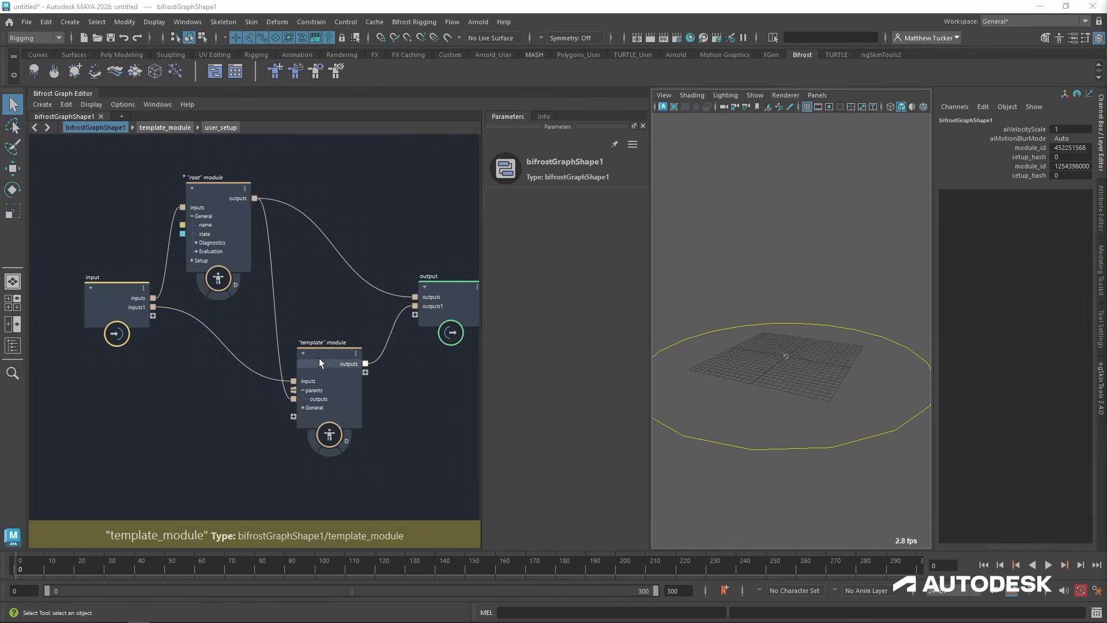
{"action": "double_click", "coordinate": [320, 358]}
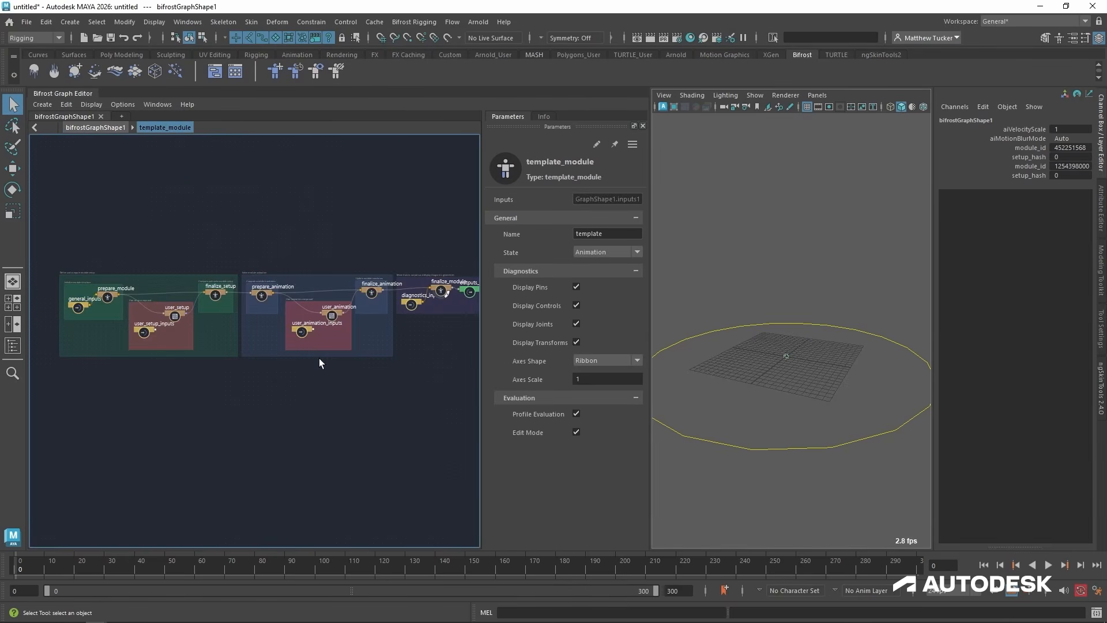
{"action": "scroll", "coordinate": [175, 326], "scroll_direction": "up", "scroll_amount": 5}
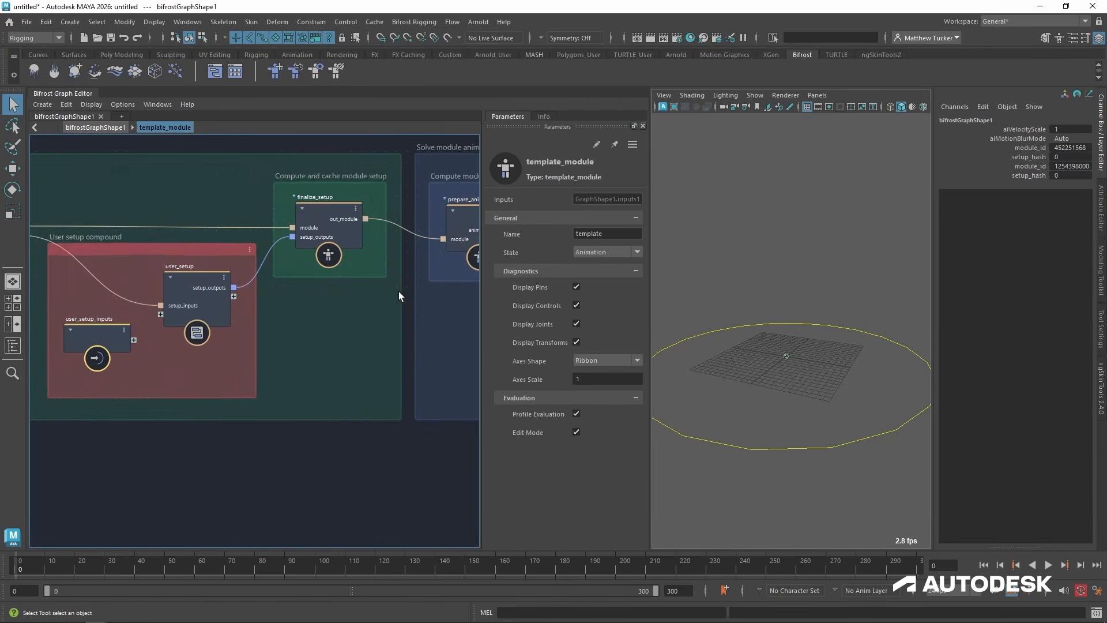
{"action": "double_click", "coordinate": [191, 282]}
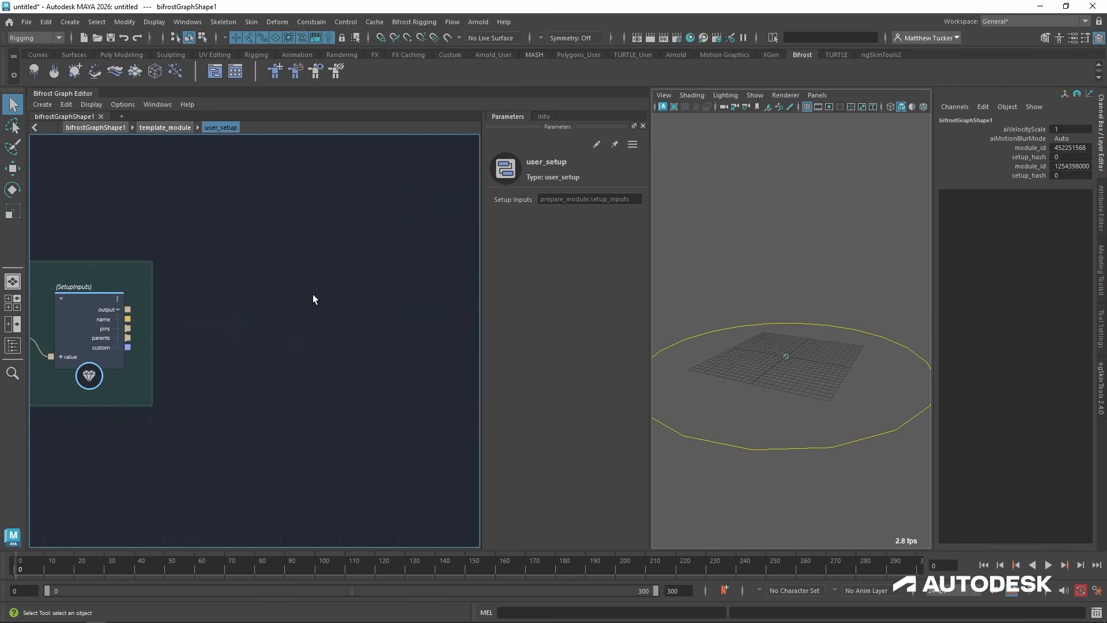
{"action": "middle_click_drag", "start_coordinate": [312, 296], "coordinate": [279, 326]}
{"action": "scroll", "coordinate": [327, 313], "scroll_direction": "down", "scroll_amount": 1}
{"action": "scroll", "coordinate": [308, 316], "scroll_direction": "down", "scroll_amount": 1}
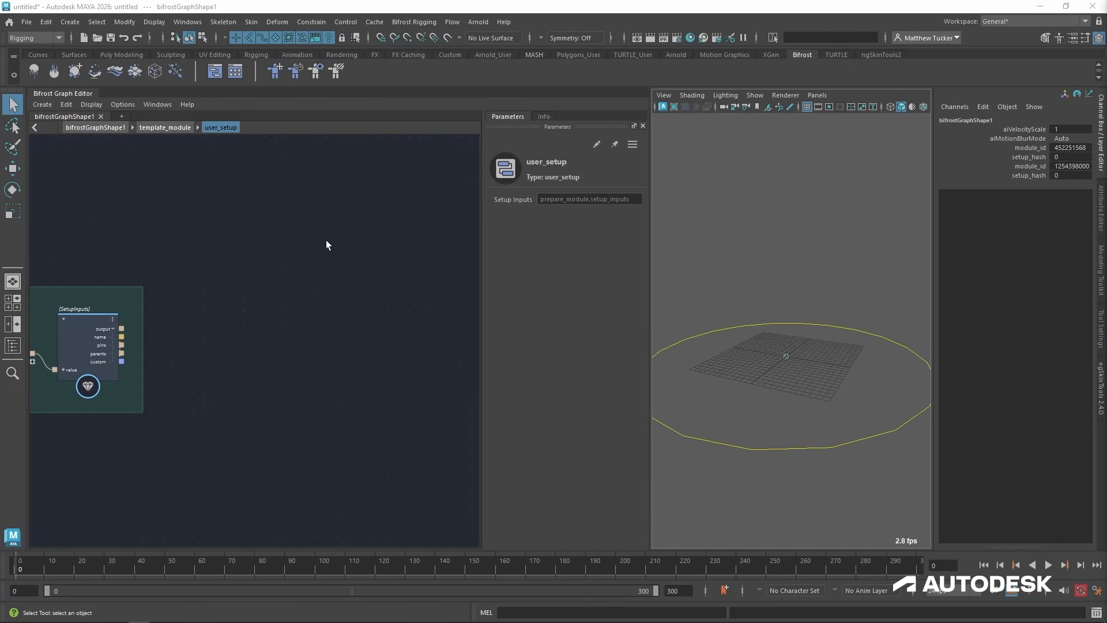
Add a define_control node to user_setup and connect the SetupInputs name to its name input.
{"action": "left_click", "coordinate": [300, 333]}
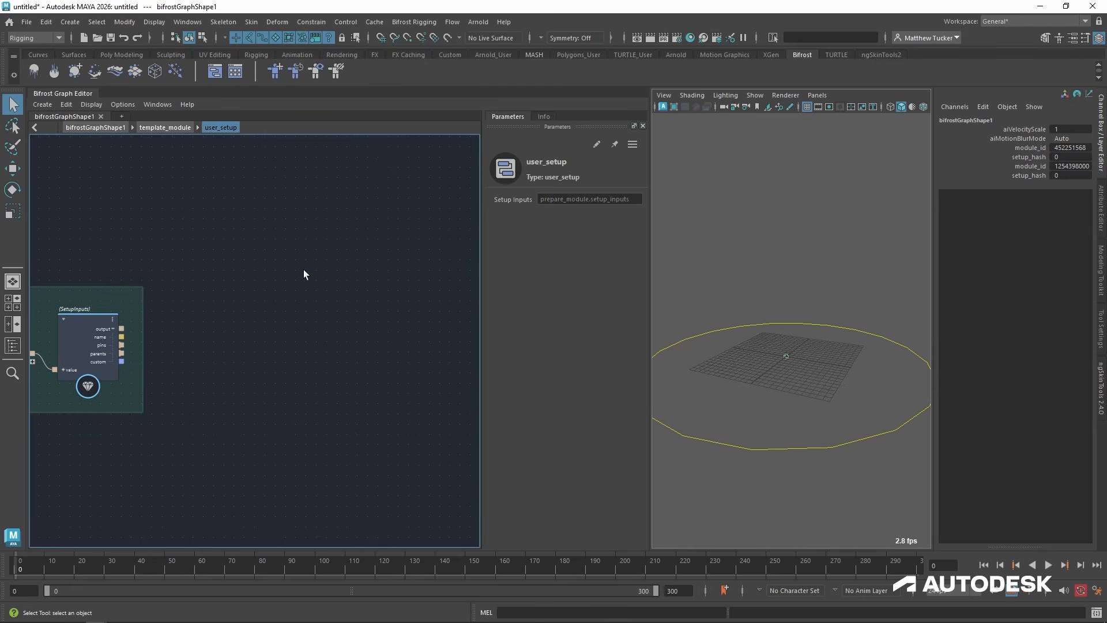
{"action": "key", "text": "Tab"}
{"action": "type", "text": "define"}
{"action": "key", "text": "Down"}
{"action": "key", "text": "Down"}
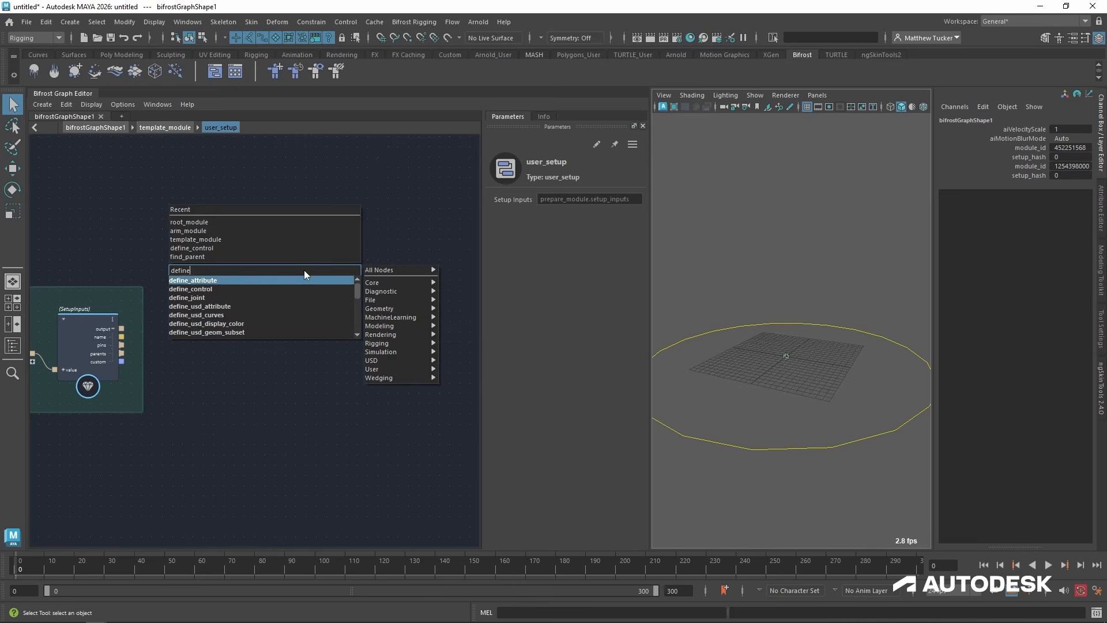
{"action": "key", "text": "Return"}
{"action": "left_click_drag", "start_coordinate": [304, 270], "coordinate": [297, 221]}
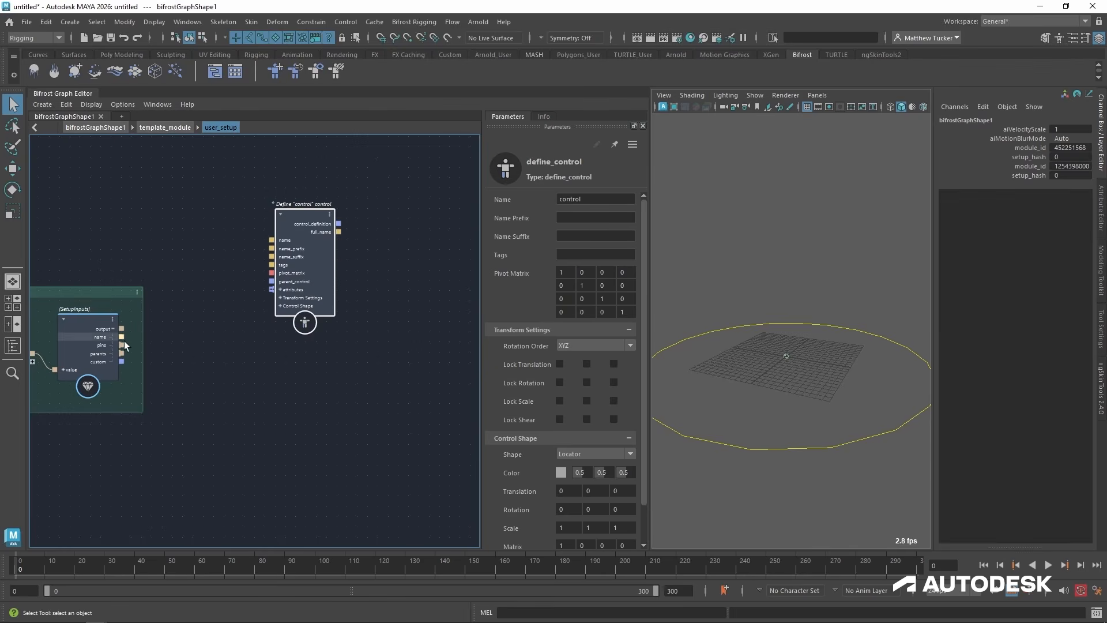
{"action": "left_click_drag", "start_coordinate": [122, 337], "coordinate": [271, 240]}
Give the control definition the name prefix spline_, the name suffix _base and the tags "spline, base".
{"action": "left_click", "coordinate": [588, 220]}
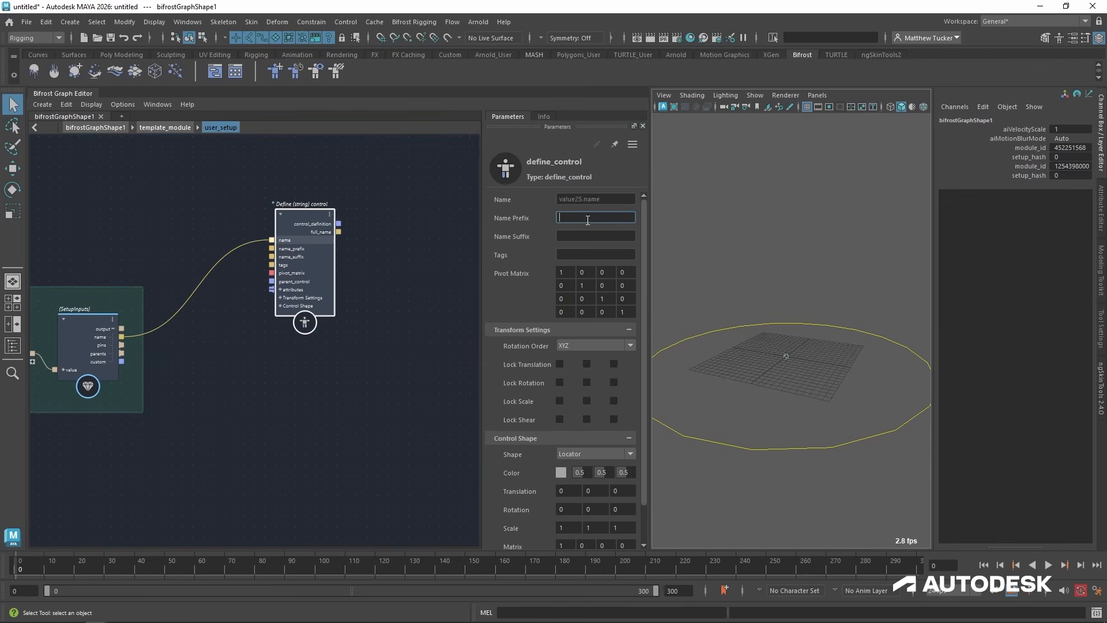
{"action": "type", "text": "spine_"}
{"action": "key", "text": "Right"}
{"action": "key", "text": "Right"}
{"action": "type", "text": "l"}
{"action": "left_click", "coordinate": [606, 235]}
{"action": "left_click_drag", "start_coordinate": [317, 218], "coordinate": [327, 175]}
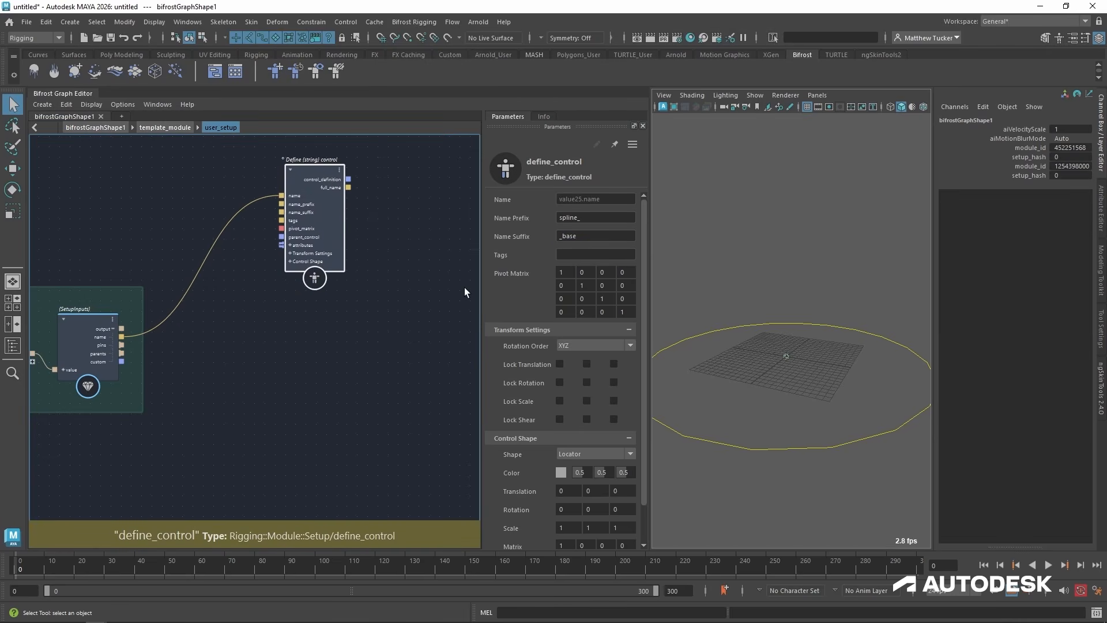
{"action": "left_click", "coordinate": [599, 255]}
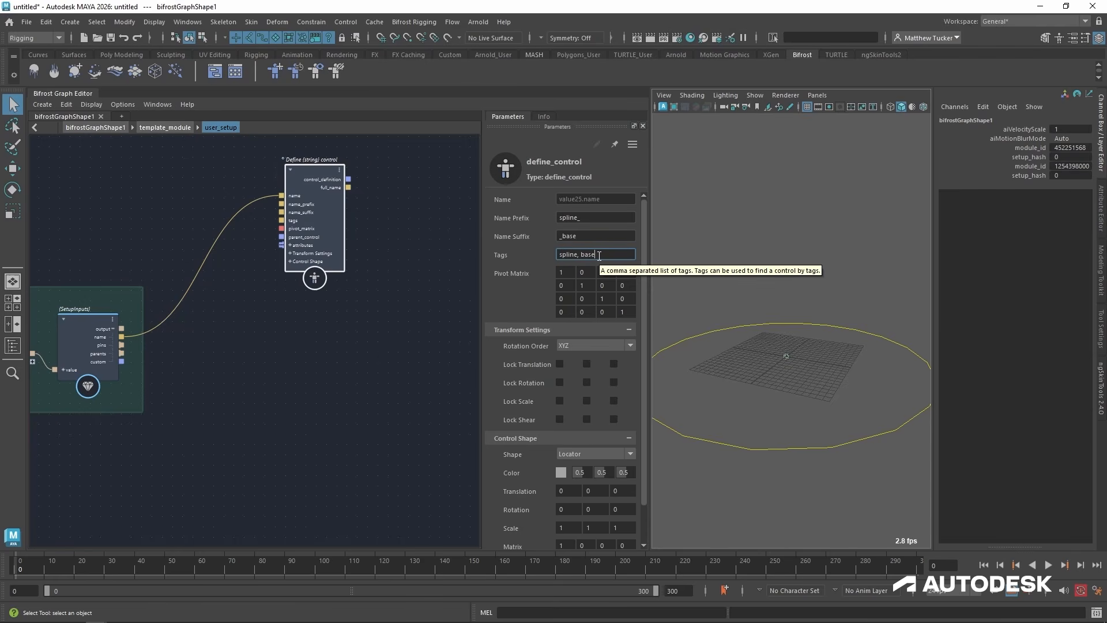
{"action": "left_click_drag", "start_coordinate": [326, 178], "coordinate": [321, 160]}
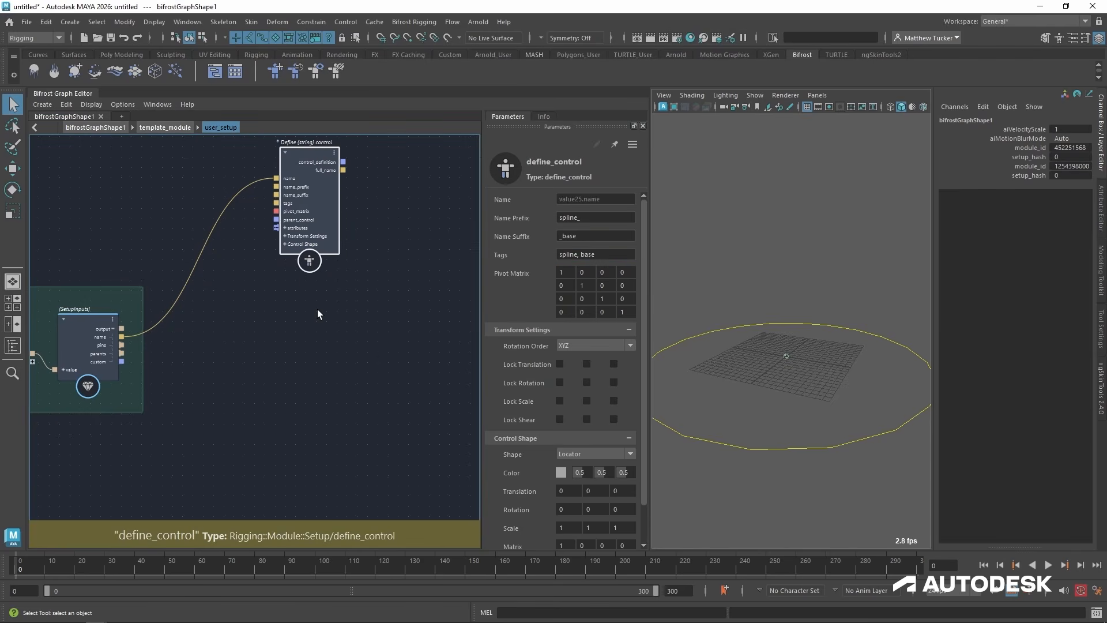
Duplicate the base control definition with its connection, and set the copy's name suffix to _end and tags to "spline, end".
{"action": "key", "text": "ctrl+shift+d"}
{"action": "left_click_drag", "start_coordinate": [326, 331], "coordinate": [311, 312]}
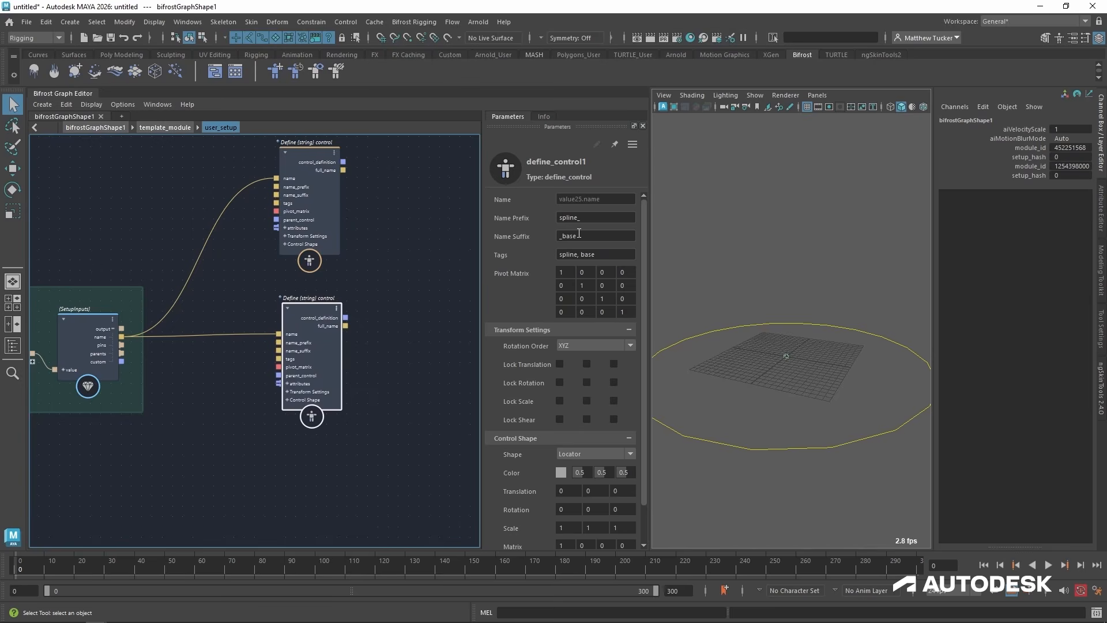
{"action": "left_click_drag", "start_coordinate": [562, 233], "coordinate": [591, 236]}
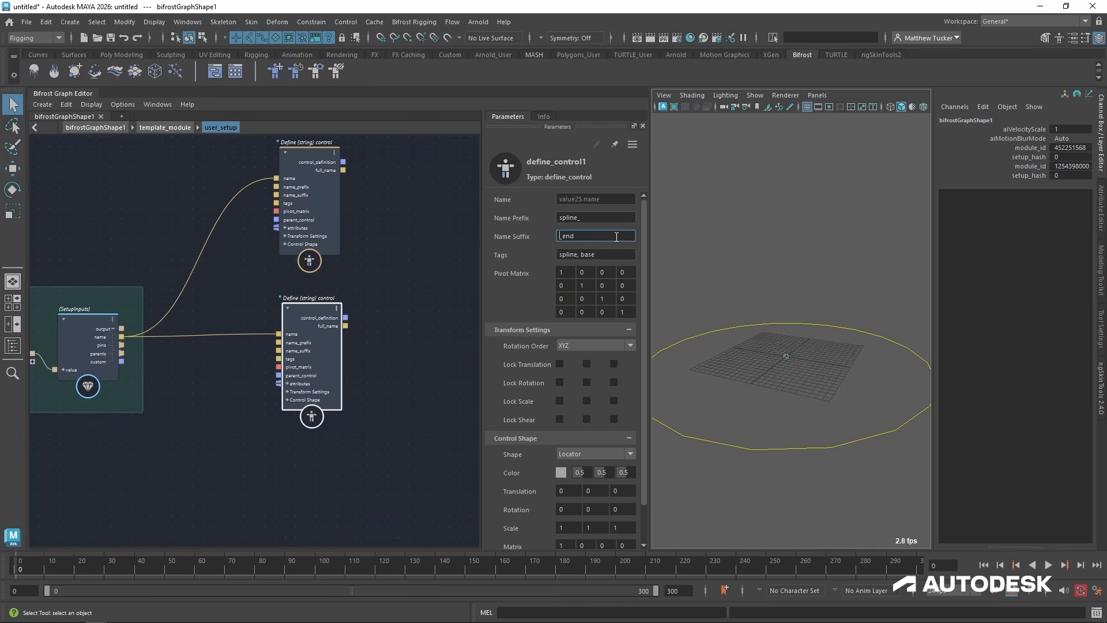
{"action": "left_click_drag", "start_coordinate": [583, 252], "coordinate": [636, 255]}
{"action": "type", "text": "end"}
{"action": "left_click_drag", "start_coordinate": [301, 303], "coordinate": [299, 334]}
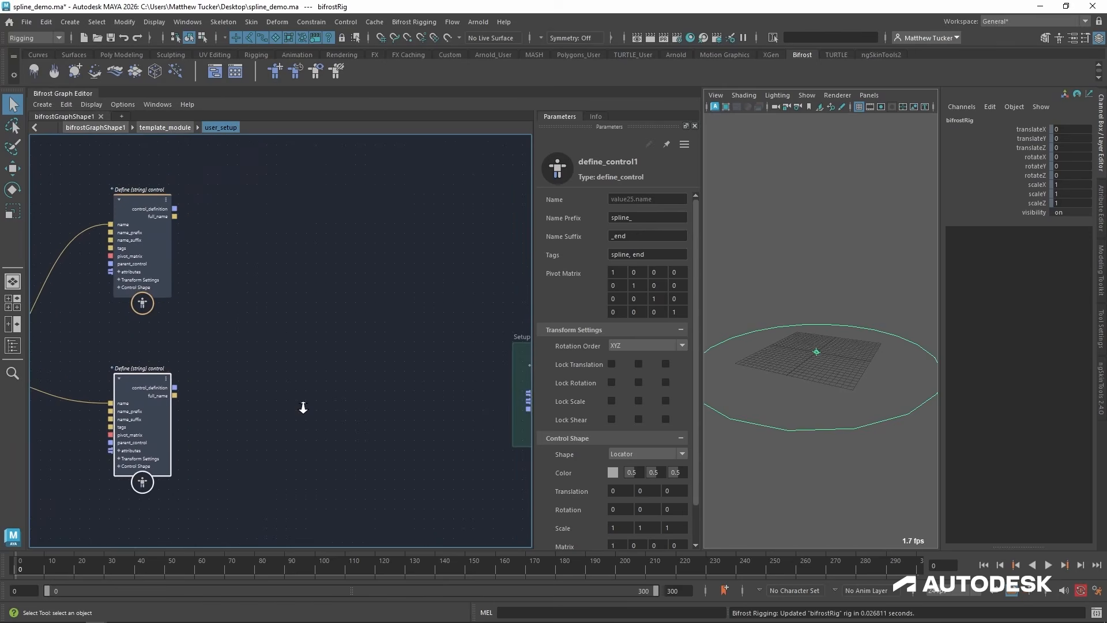
Connect the control_definition outputs of both define_control nodes to the control_definitions input of set_definitions.
{"action": "middle_click_drag", "start_coordinate": [349, 280], "coordinate": [285, 262], "text": "alt"}
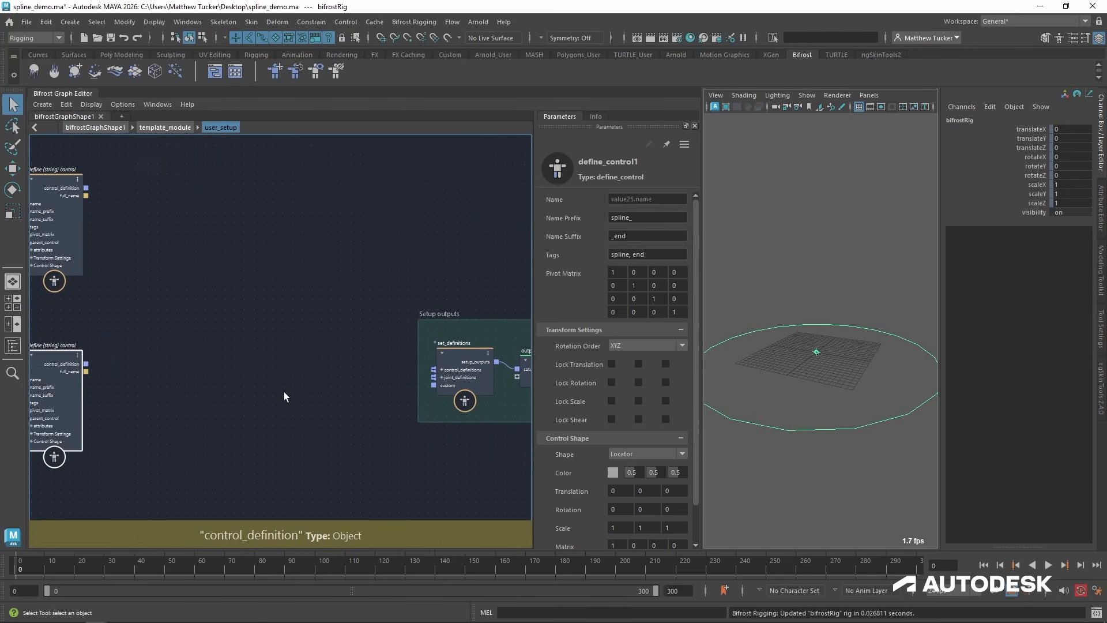
{"action": "left_click_drag", "start_coordinate": [58, 179], "coordinate": [434, 370]}
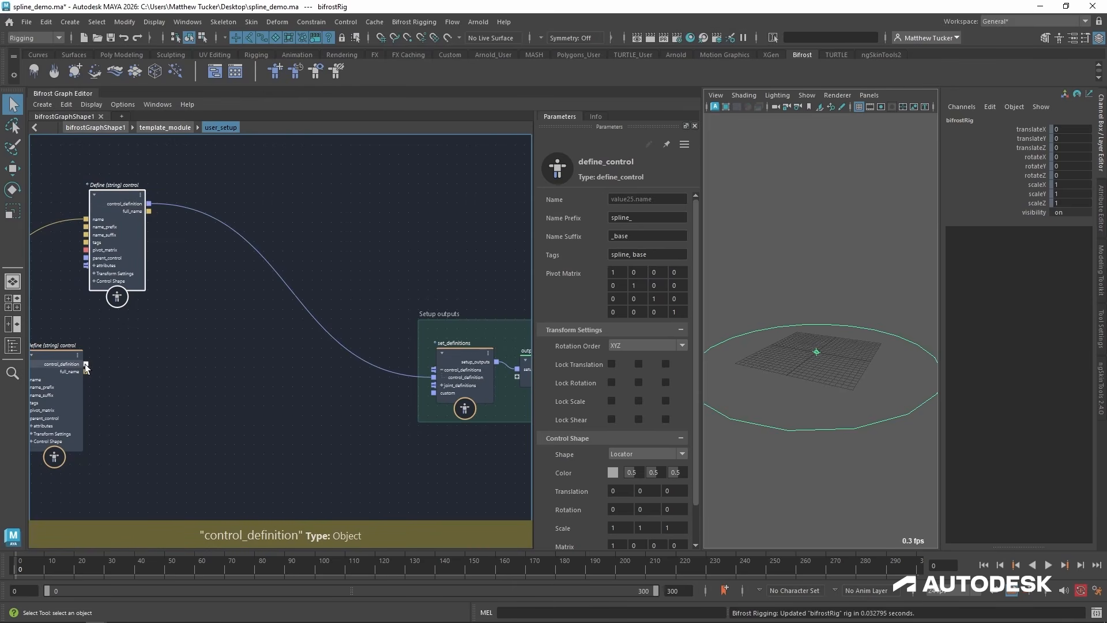
{"action": "left_click_drag", "start_coordinate": [86, 364], "coordinate": [433, 370]}
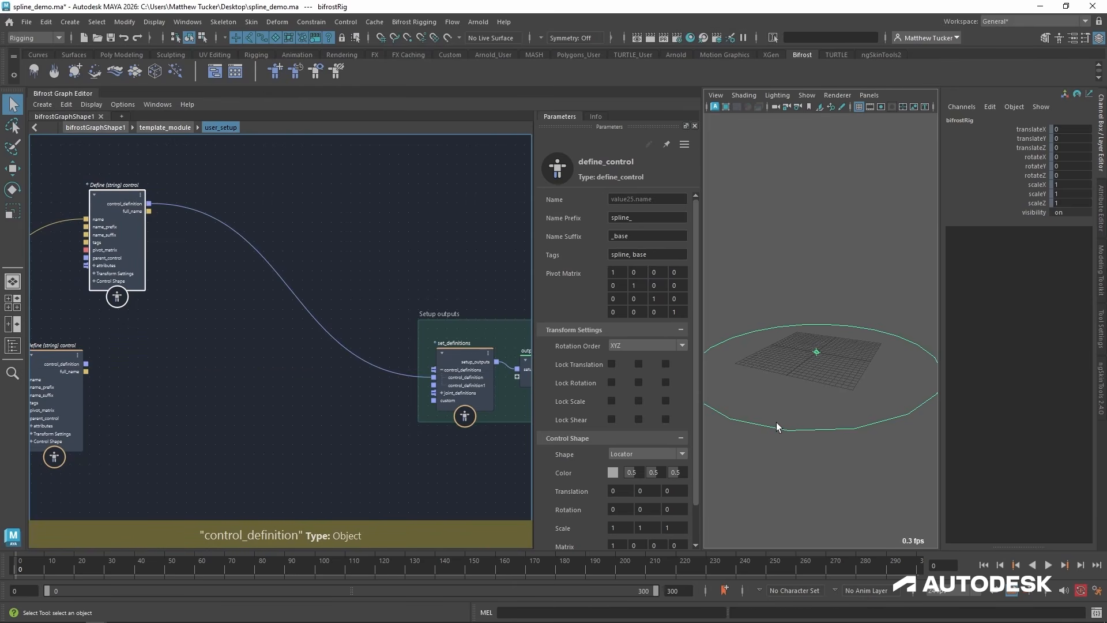
Place the end control definition node below the base one, then show the Outliner with the bifrostRig hierarchy expanded.
{"action": "left_click_drag", "start_coordinate": [58, 361], "coordinate": [197, 372]}
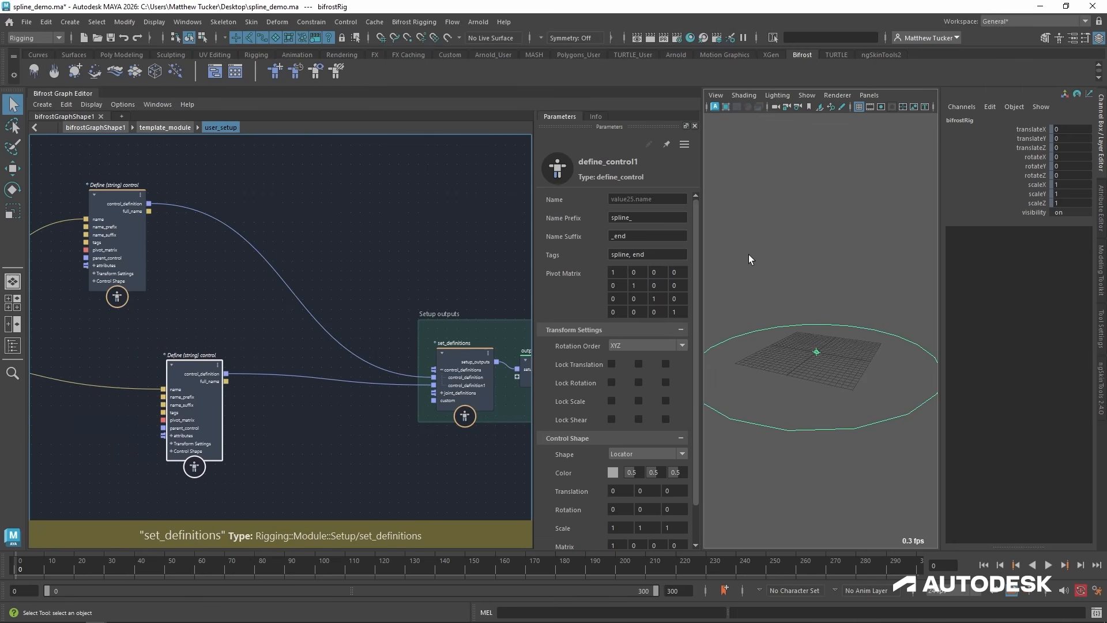
{"action": "left_click", "coordinate": [11, 346]}
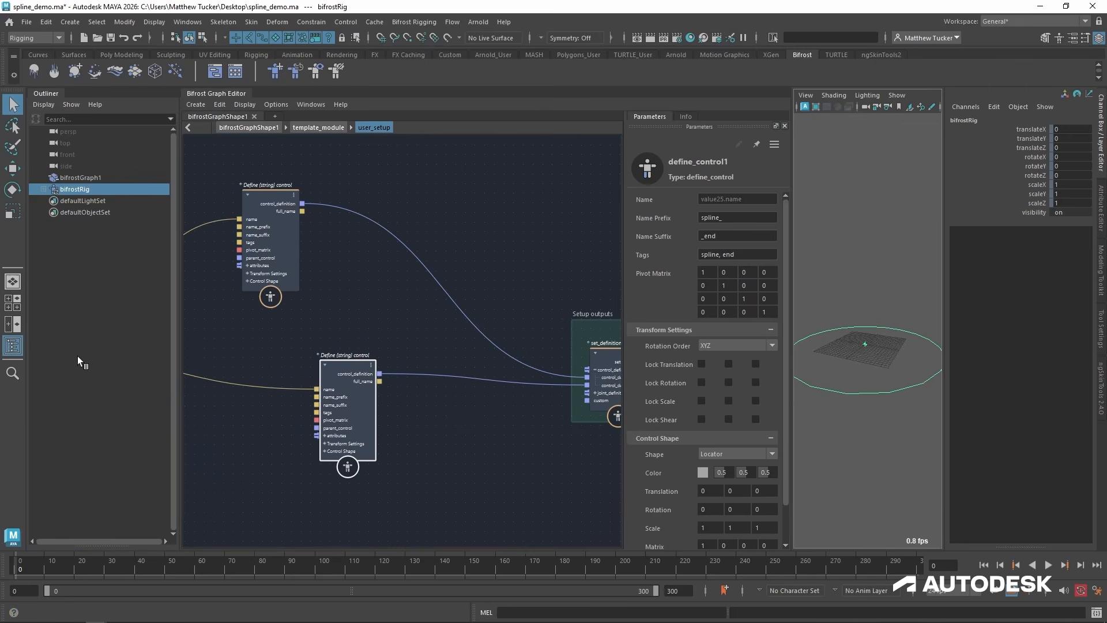
{"action": "left_click", "coordinate": [44, 189]}
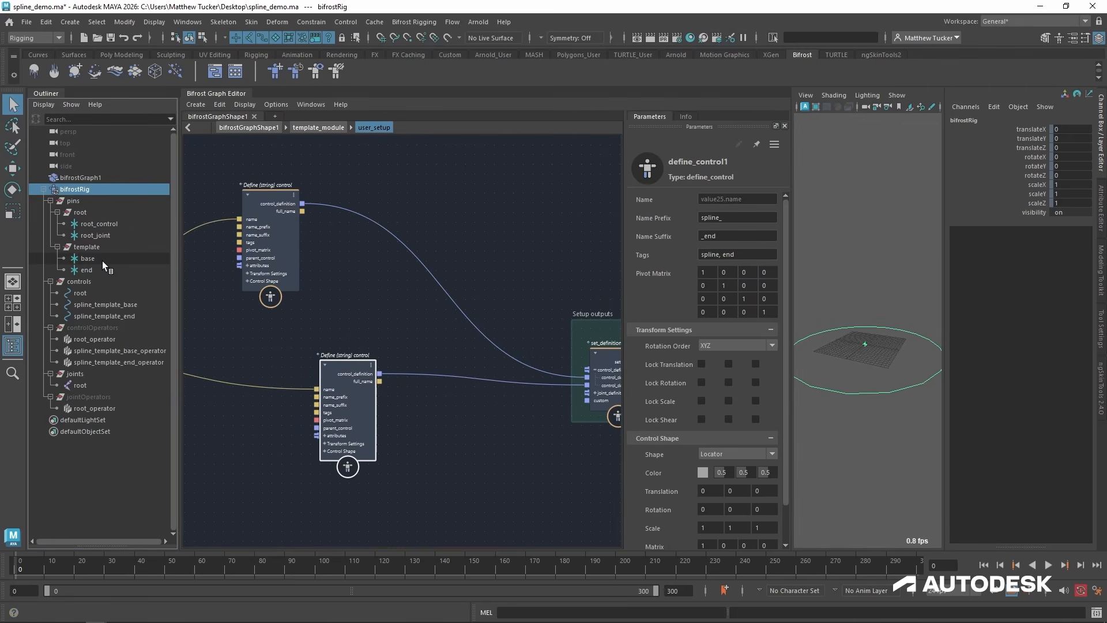
Raise the base and end template pins together to about Y 16, and move the end pin alone up to about Y 45.6.
{"action": "left_click_drag", "start_coordinate": [102, 259], "coordinate": [102, 269]}
{"action": "key", "text": "w"}
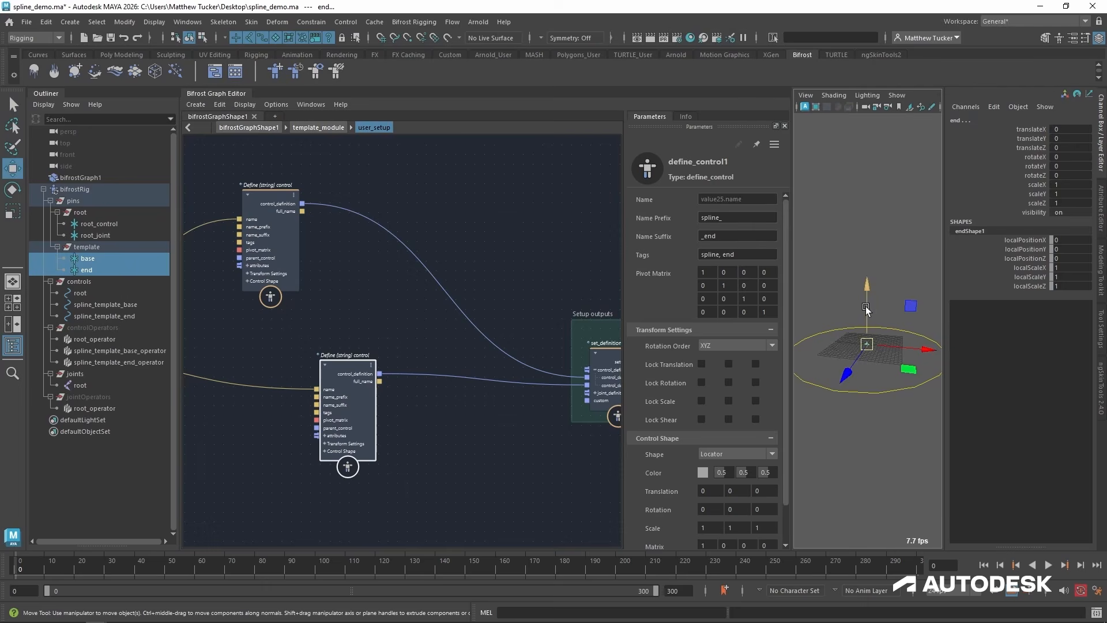
{"action": "left_click_drag", "start_coordinate": [856, 314], "coordinate": [857, 277]}
{"action": "left_click", "coordinate": [50, 201]}
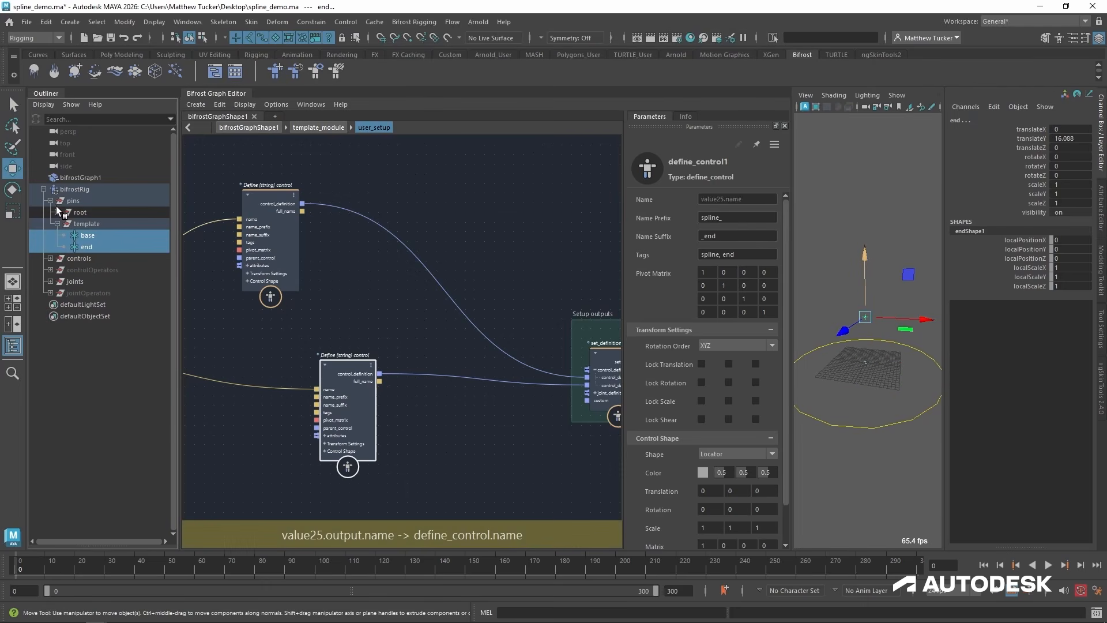
{"action": "left_click", "coordinate": [88, 248]}
{"action": "left_click_drag", "start_coordinate": [865, 254], "coordinate": [861, 133]}
{"action": "left_click_drag", "start_coordinate": [894, 209], "coordinate": [865, 222], "text": "alt"}
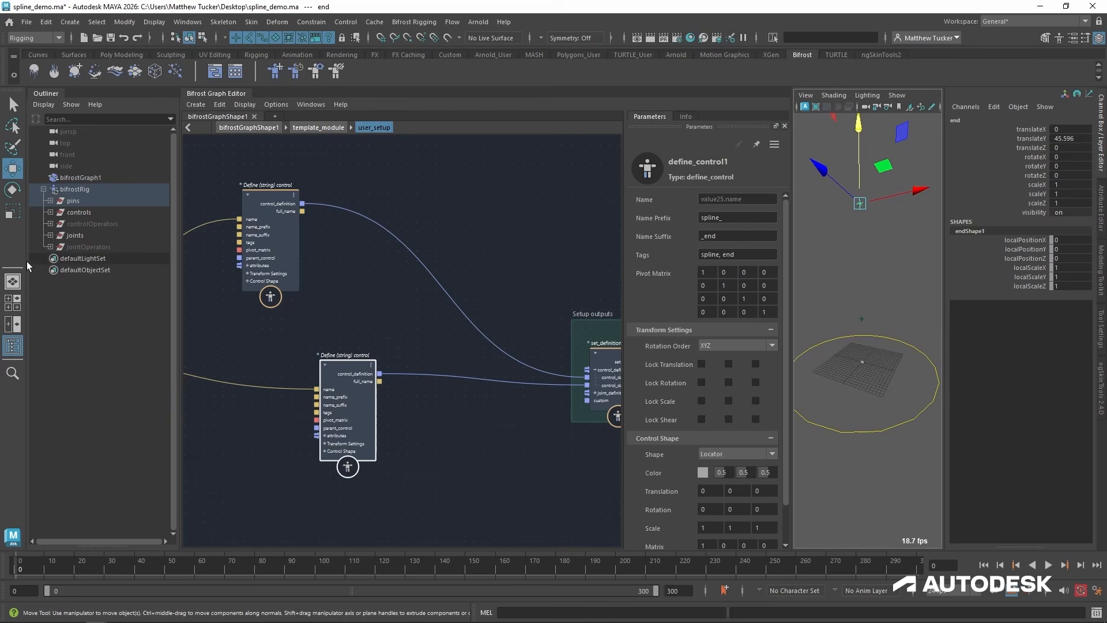
Select the spline_template_base control under the rig's controls group to check its position against the raised pins.
{"action": "left_click", "coordinate": [52, 212]}
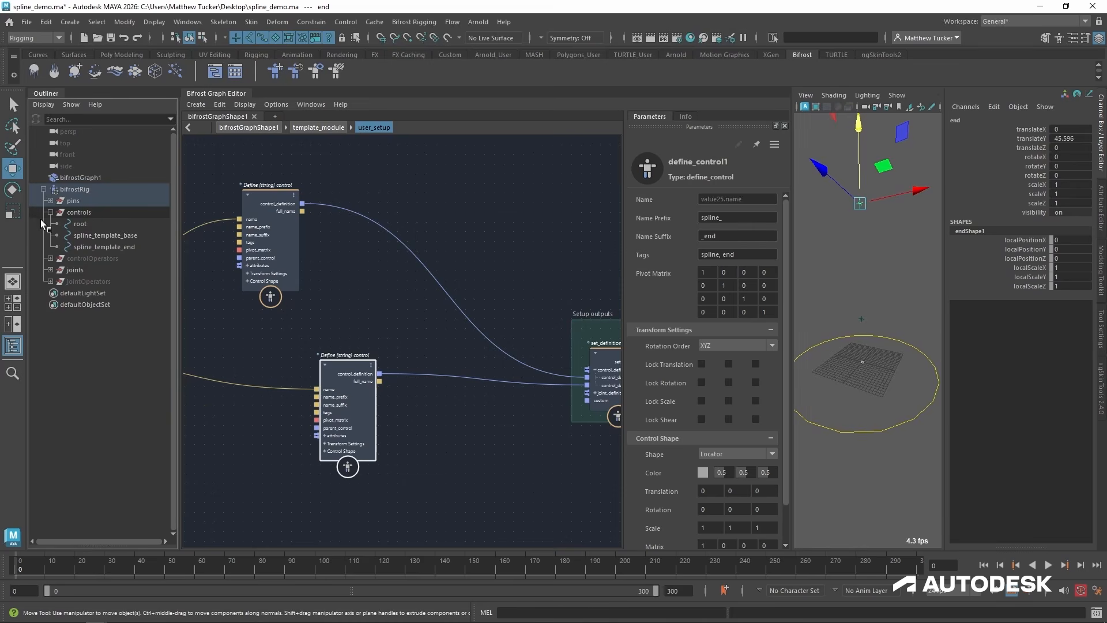
{"action": "left_click", "coordinate": [132, 237]}
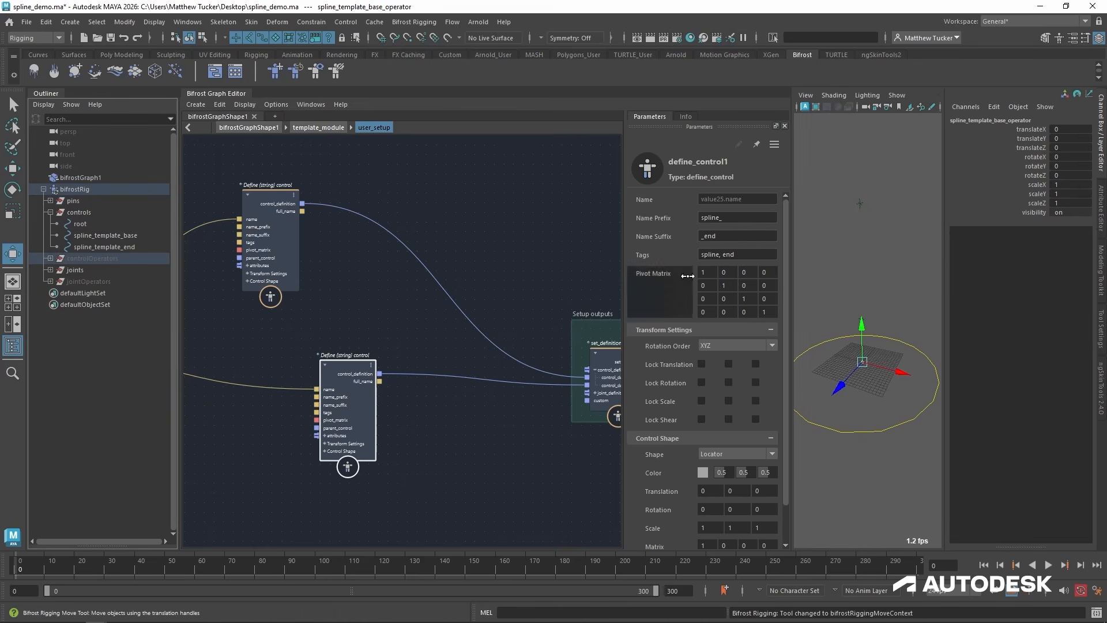
{"action": "left_click", "coordinate": [125, 234]}
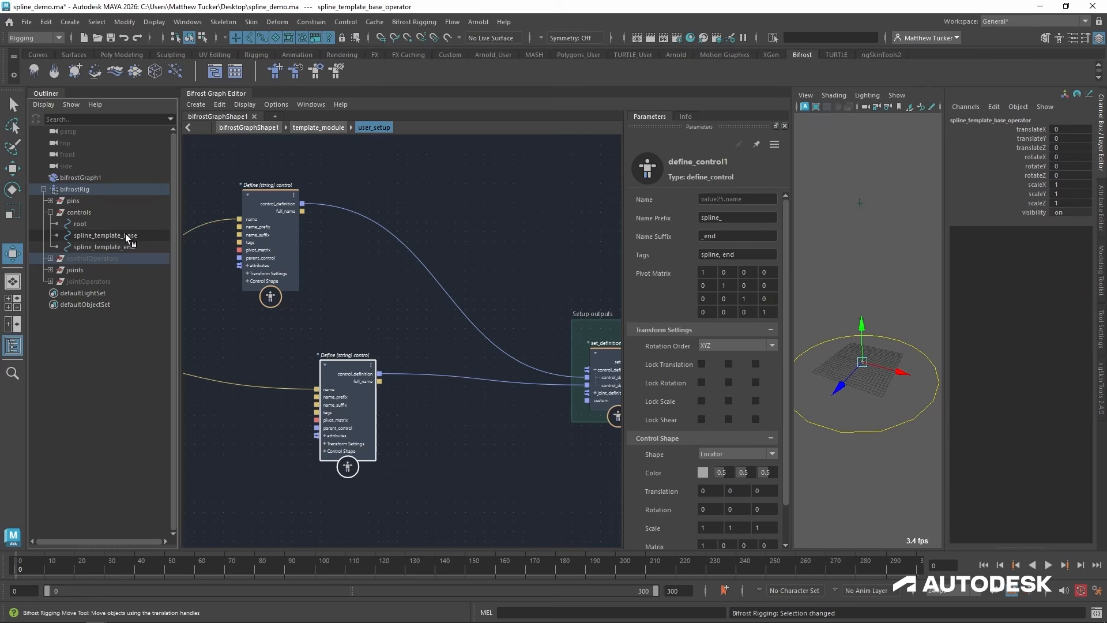
Add a find_pin node to user_setup between the SetupInputs node and the control definitions.
{"action": "left_click", "coordinate": [453, 453]}
{"action": "left_click_drag", "start_coordinate": [349, 369], "coordinate": [276, 382]}
{"action": "middle_click_drag", "start_coordinate": [278, 381], "coordinate": [448, 348], "text": "alt"}
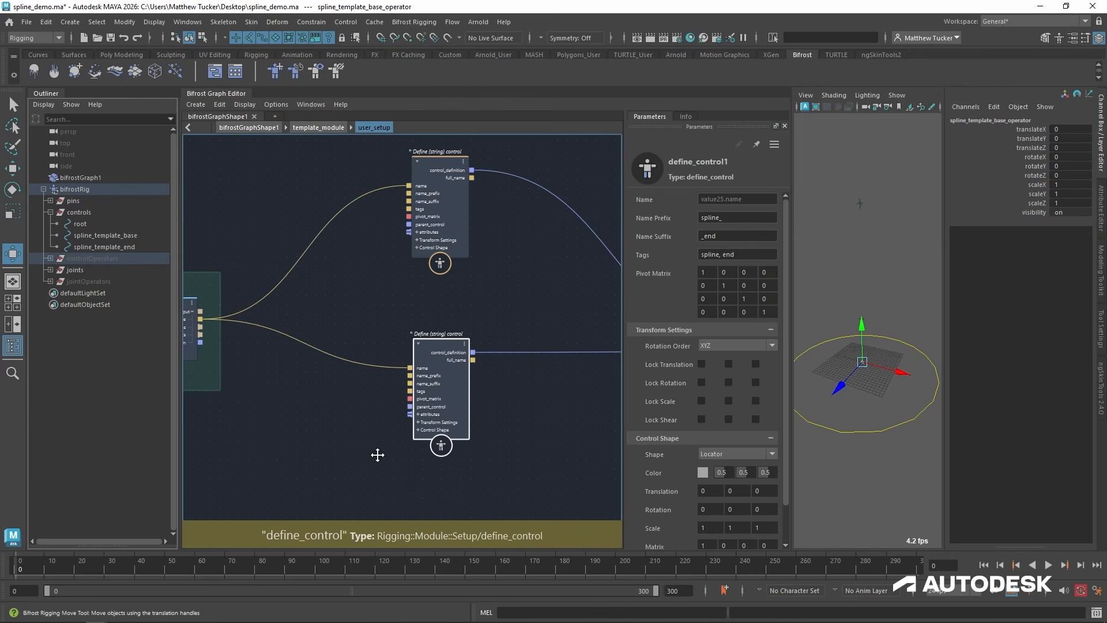
{"action": "middle_click_drag", "start_coordinate": [378, 456], "coordinate": [437, 428], "text": "alt"}
{"action": "left_click", "coordinate": [338, 358]}
{"action": "key", "text": "Tab"}
{"action": "type", "text": "find"}
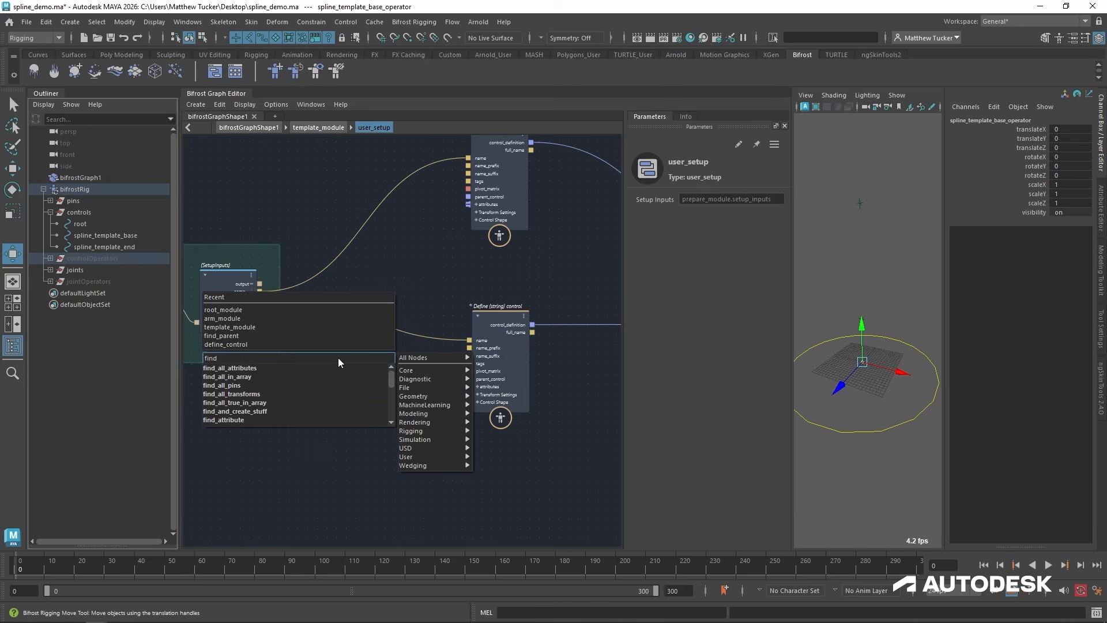
{"action": "type", "text": " pin"}
{"action": "key", "text": "Down"}
{"action": "key", "text": "Down"}
{"action": "key", "text": "Down"}
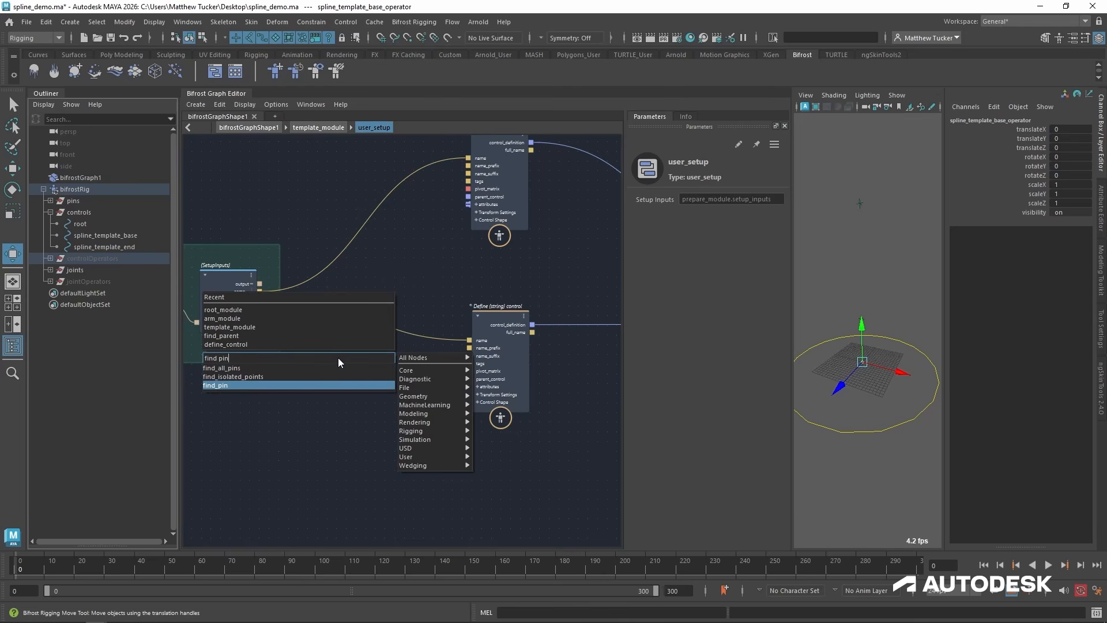
{"action": "key", "text": "Return"}
{"action": "scroll", "coordinate": [338, 358], "scroll_direction": "up", "scroll_amount": 2}
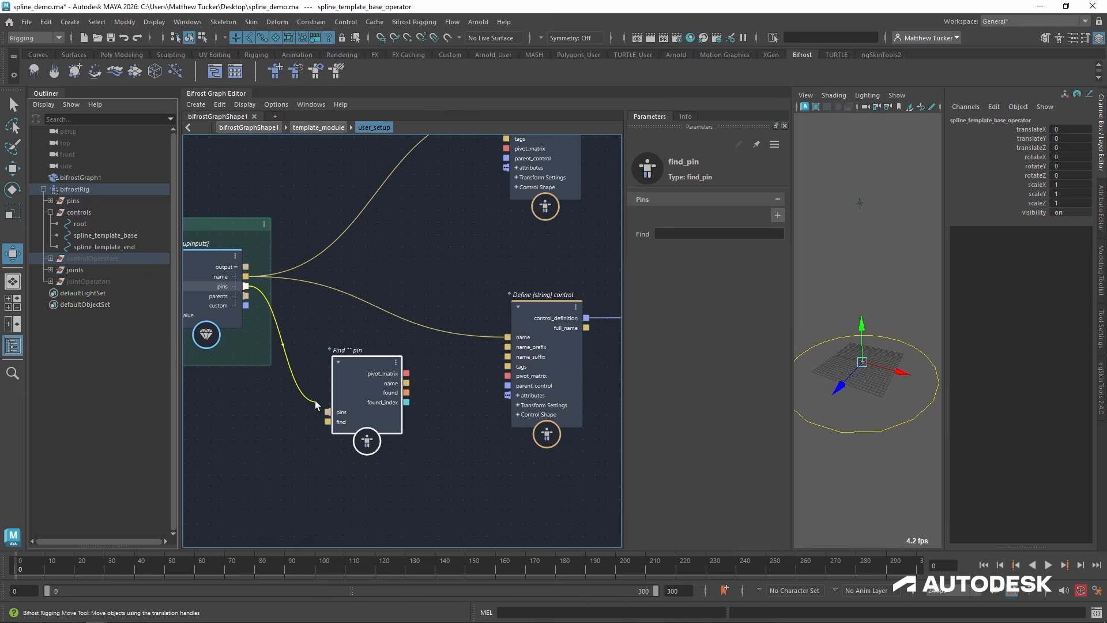
Connect the SetupInputs pins output to the find_pin node's pins input and set its Find value to base.
{"action": "left_click_drag", "start_coordinate": [315, 400], "coordinate": [332, 414]}
{"action": "left_click_drag", "start_coordinate": [366, 369], "coordinate": [350, 390]}
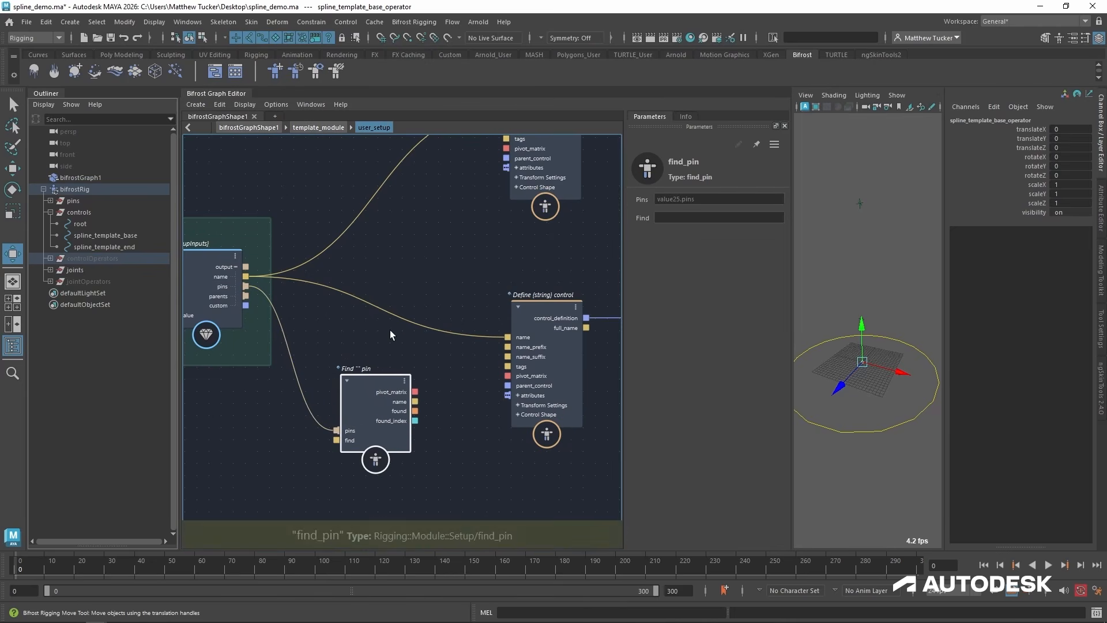
{"action": "left_click", "coordinate": [705, 218]}
{"action": "type", "text": "base"}
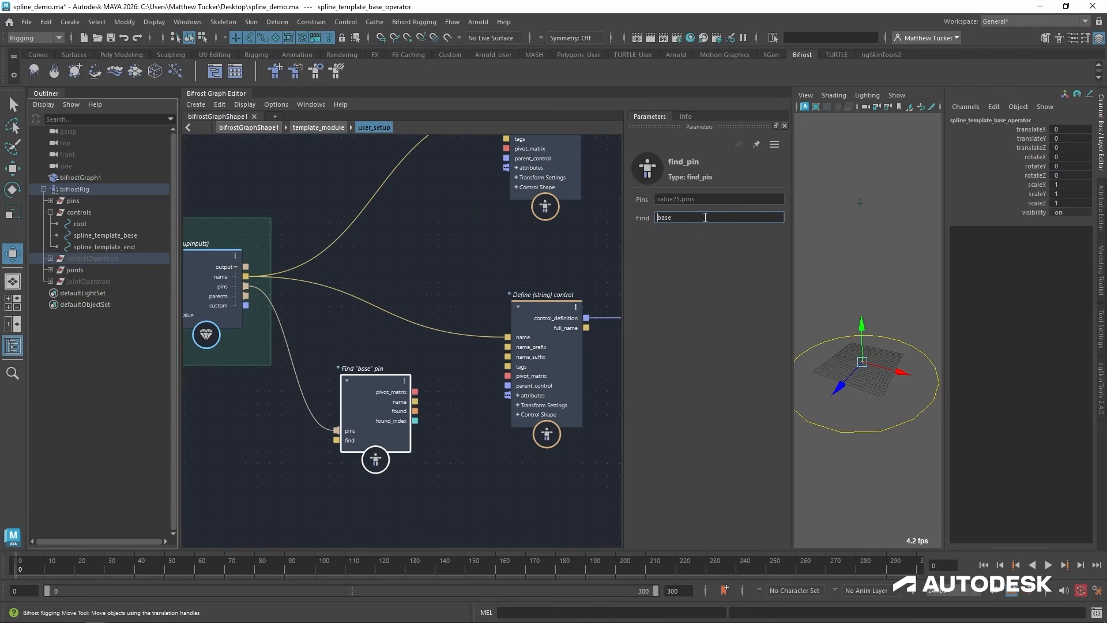
Move the base find_pin node beside the base control definition and connect its pivot_matrix output to that definition's pivot_matrix input.
{"action": "middle_click_drag", "start_coordinate": [434, 362], "coordinate": [439, 422], "text": "alt"}
{"action": "left_click_drag", "start_coordinate": [375, 440], "coordinate": [359, 147]}
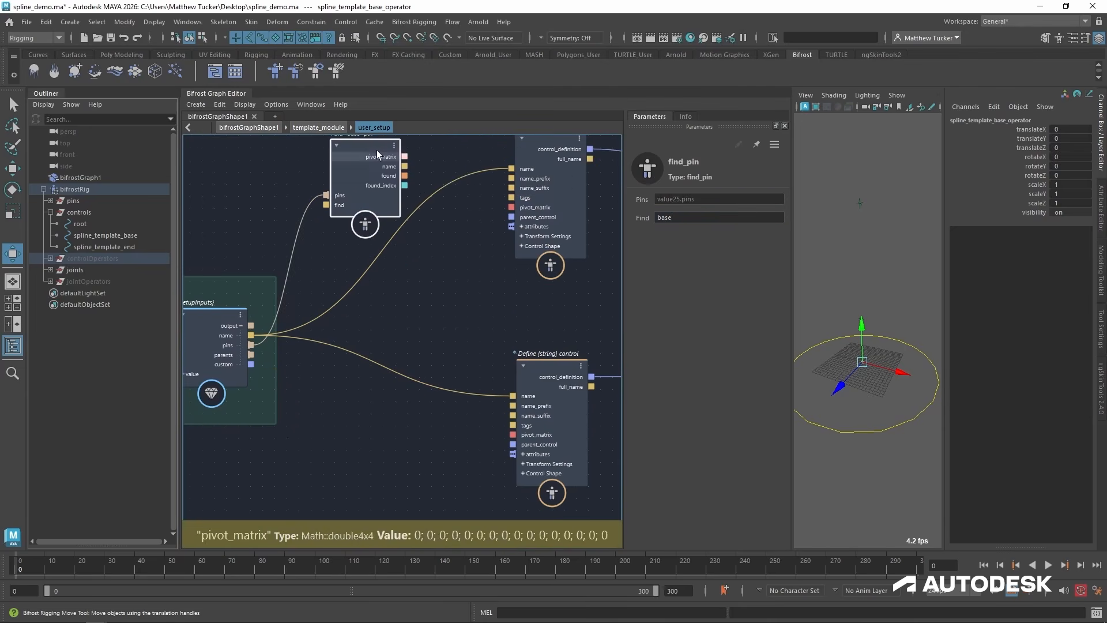
{"action": "middle_click_drag", "start_coordinate": [377, 151], "coordinate": [371, 178], "text": "alt"}
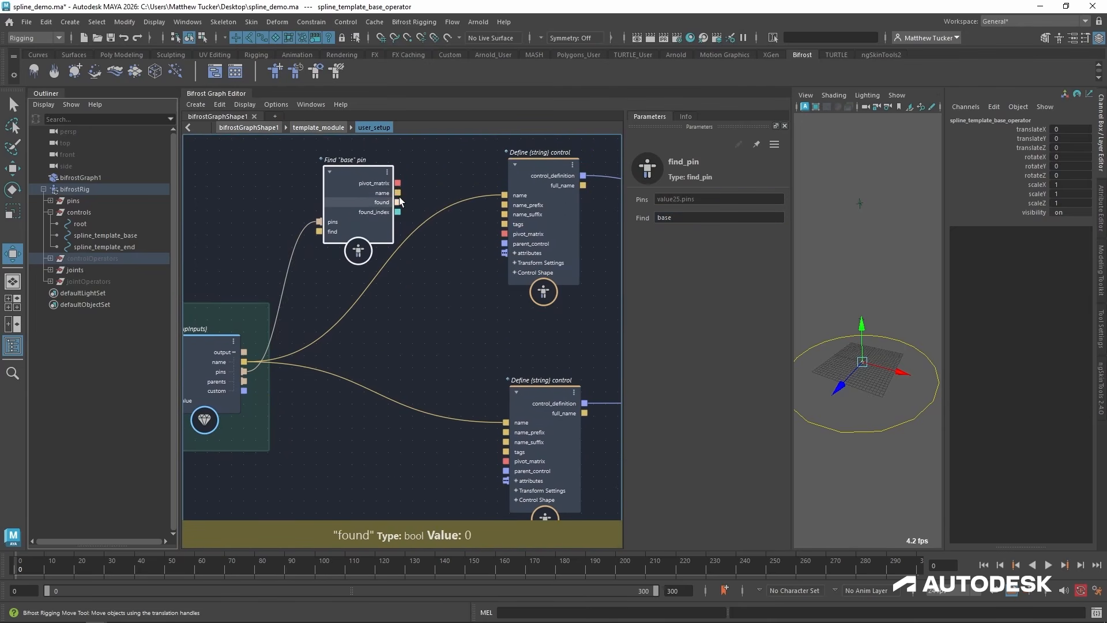
{"action": "left_click_drag", "start_coordinate": [398, 183], "coordinate": [505, 236]}
{"action": "key", "text": "q"}
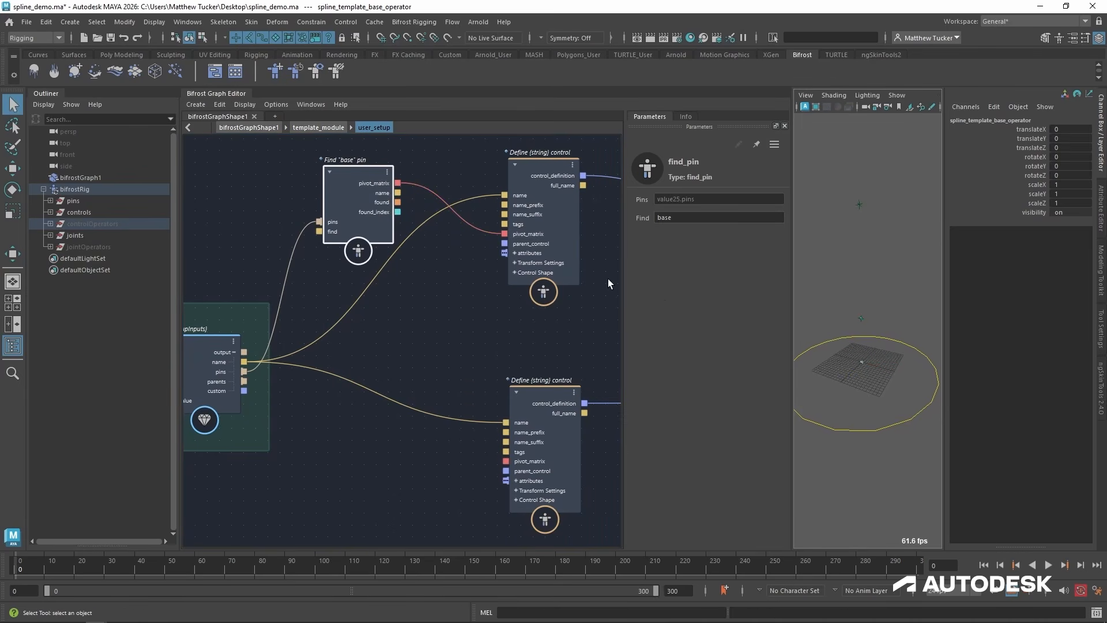
Set the base control definition's shape to Square and scale the shape up uniformly to about 14.7.
{"action": "left_click", "coordinate": [524, 163]}
{"action": "middle_click_drag", "start_coordinate": [519, 292], "coordinate": [475, 282], "text": "alt"}
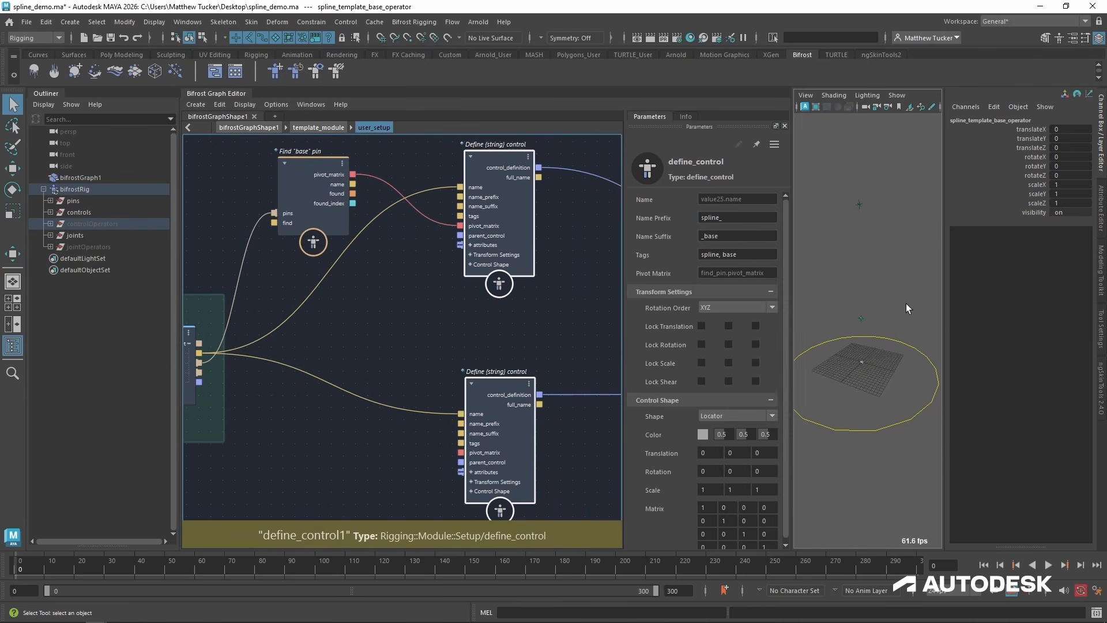
{"action": "scroll", "coordinate": [907, 304], "scroll_direction": "up", "scroll_amount": 2}
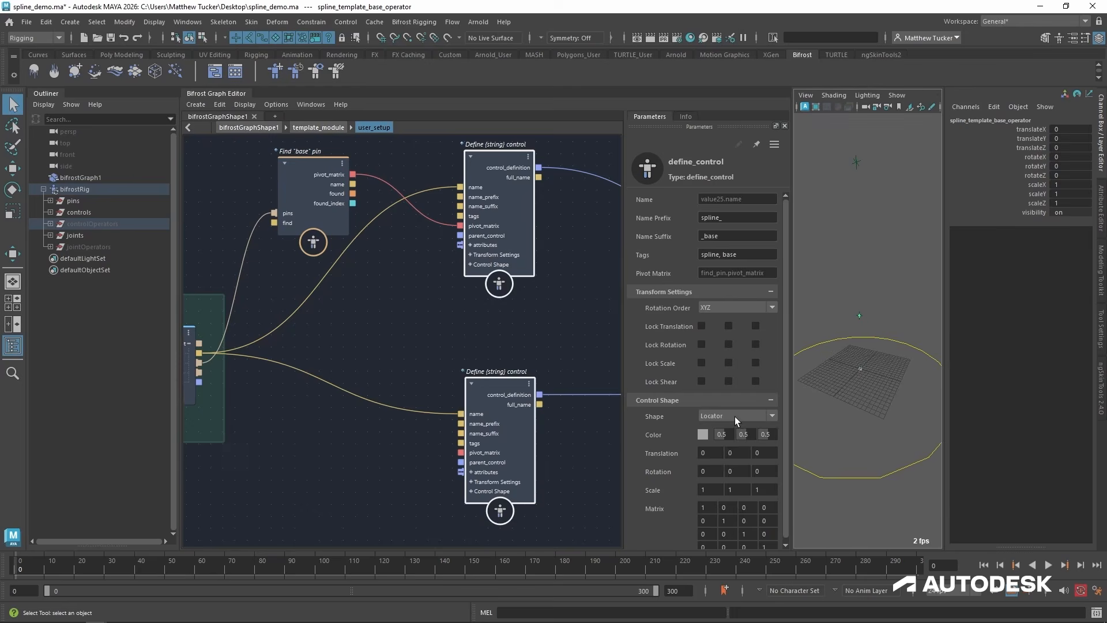
{"action": "left_click", "coordinate": [735, 416]}
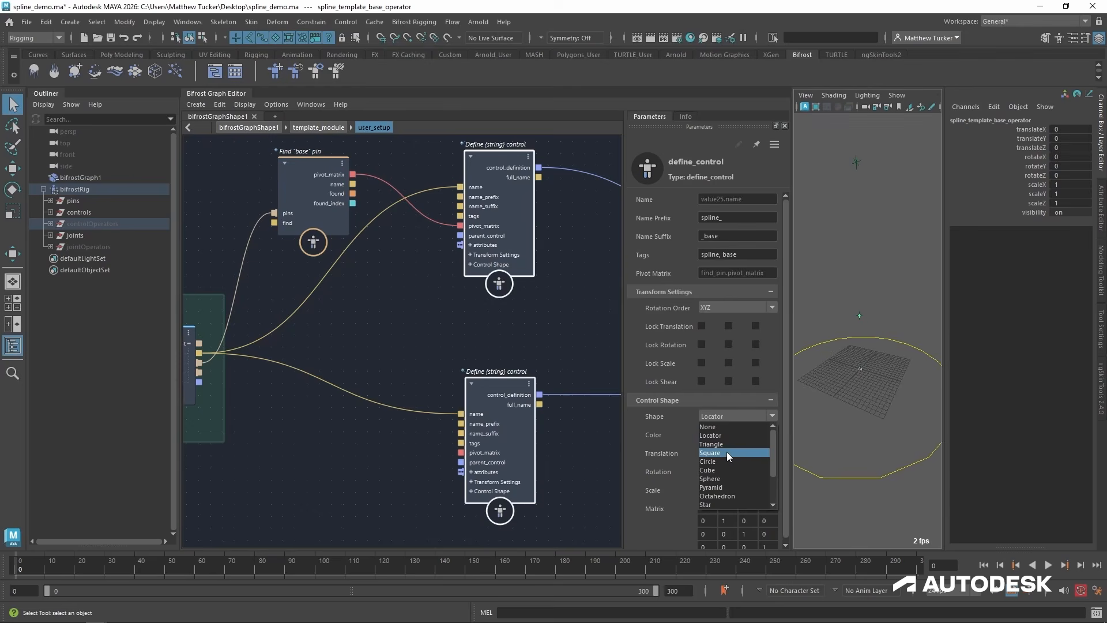
{"action": "left_click", "coordinate": [727, 454]}
{"action": "left_click_drag", "start_coordinate": [661, 493], "coordinate": [664, 489]}
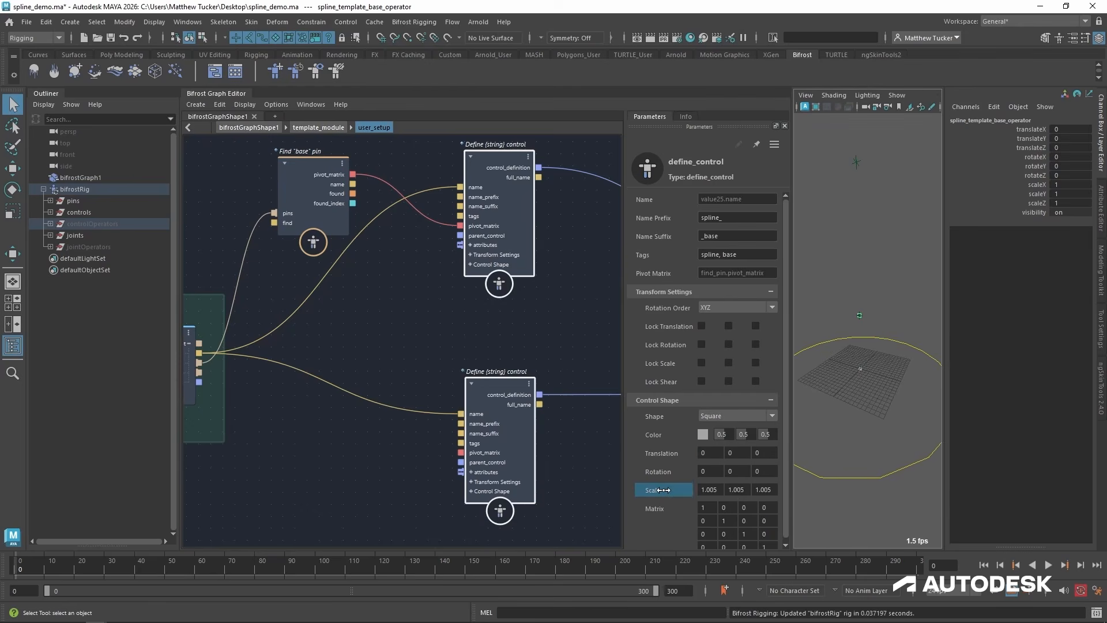
{"action": "left_click_drag", "start_coordinate": [950, 474], "coordinate": [637, 507]}
Set the base control shape's X rotation to 90 and clear the scene selection.
{"action": "left_click", "coordinate": [704, 471]}
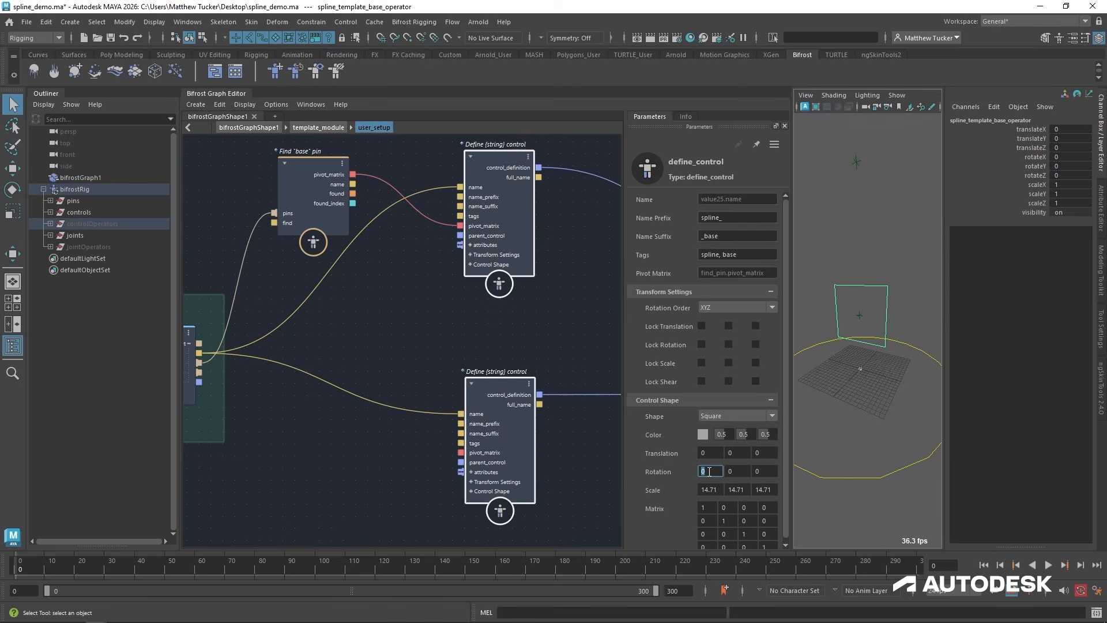
{"action": "key", "text": "Return"}
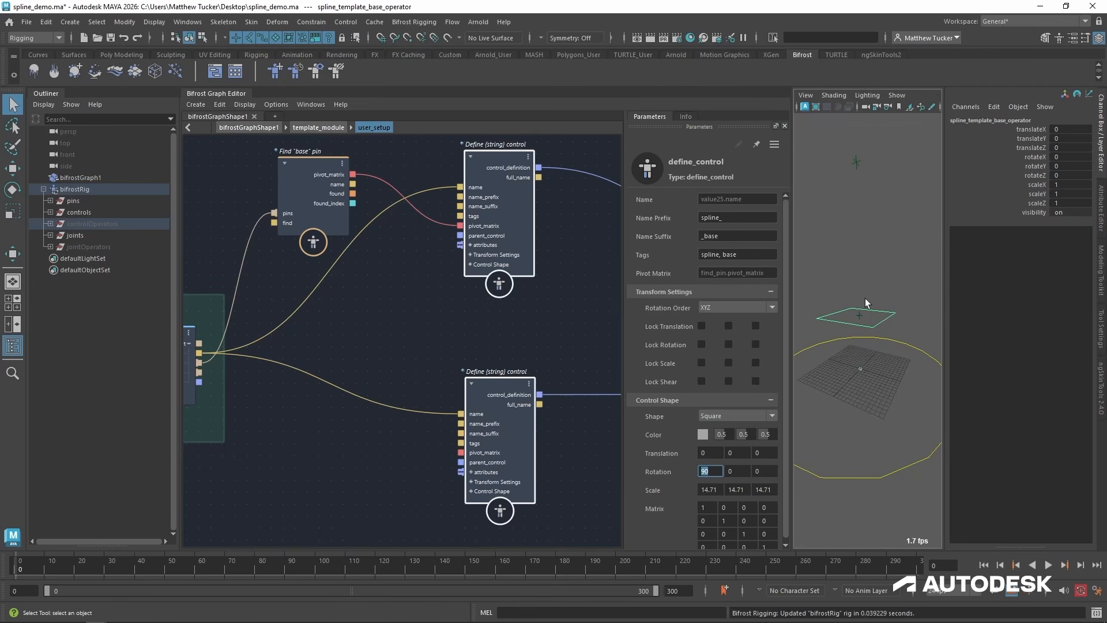
{"action": "left_click_drag", "start_coordinate": [865, 299], "coordinate": [864, 300], "text": "alt"}
{"action": "key", "text": "w"}
{"action": "left_click", "coordinate": [871, 251]}
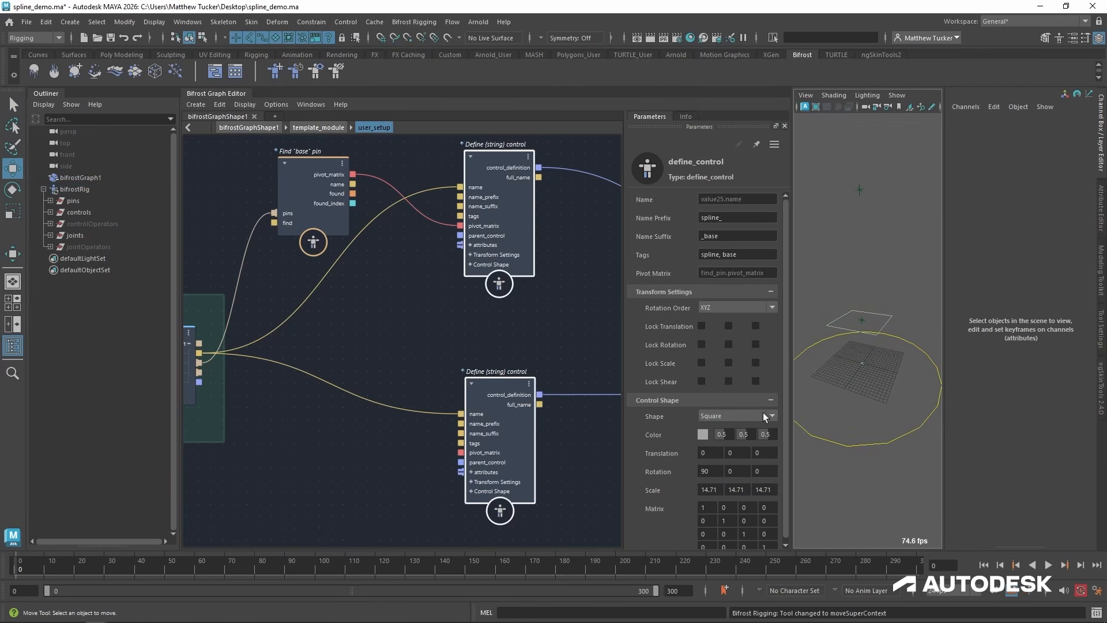
Color the base control shape pure green with RGB values 0, 1, 0.
{"action": "left_click", "coordinate": [703, 433]}
{"action": "left_click_drag", "start_coordinate": [659, 569], "coordinate": [572, 576]}
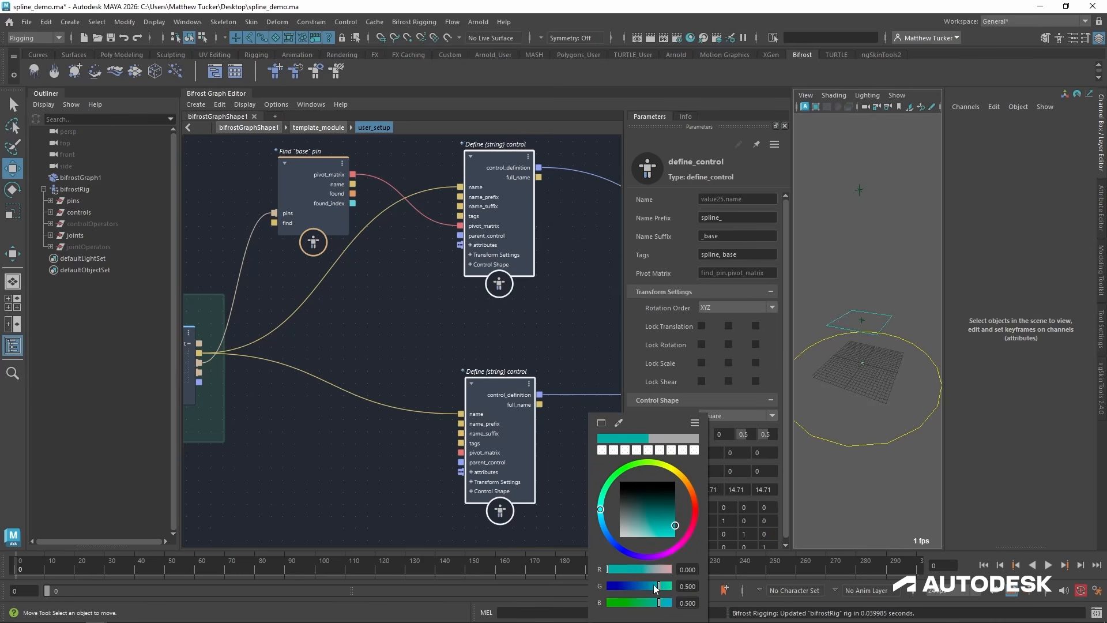
{"action": "mouse_move", "coordinate": [656, 587]}
{"action": "left_mouse_down"}
{"action": "mouse_move", "coordinate": [695, 586]}
{"action": "mouse_move", "coordinate": [525, 601]}
{"action": "left_mouse_up"}
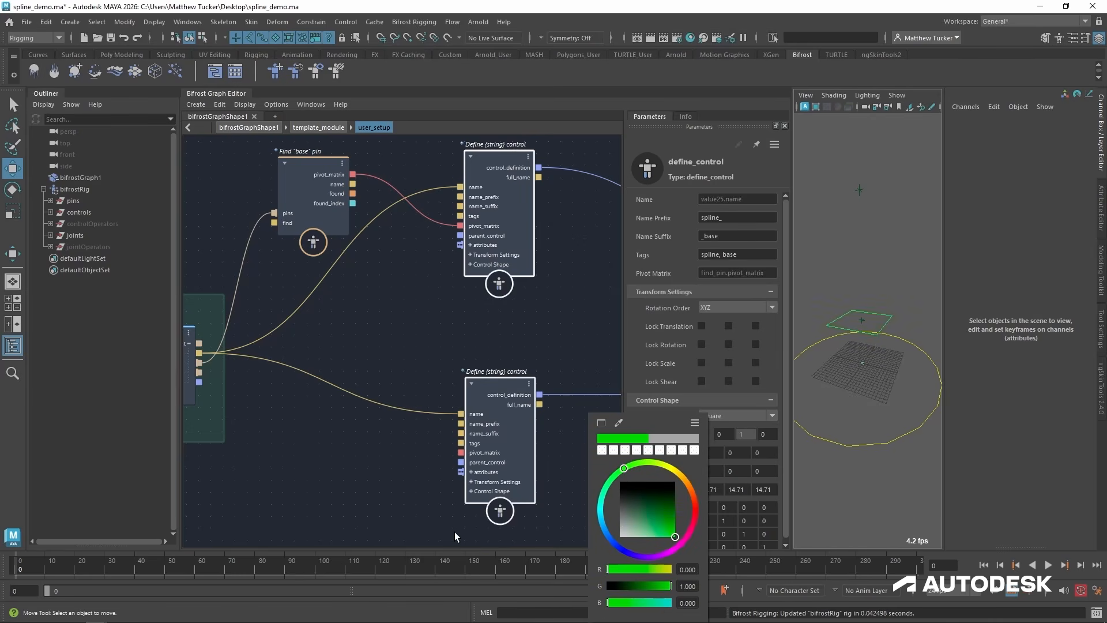
Color the end control shape green with RGB values 0, 1, 0 and set its shape to Square.
{"action": "left_click", "coordinate": [489, 499]}
{"action": "left_click", "coordinate": [703, 473]}
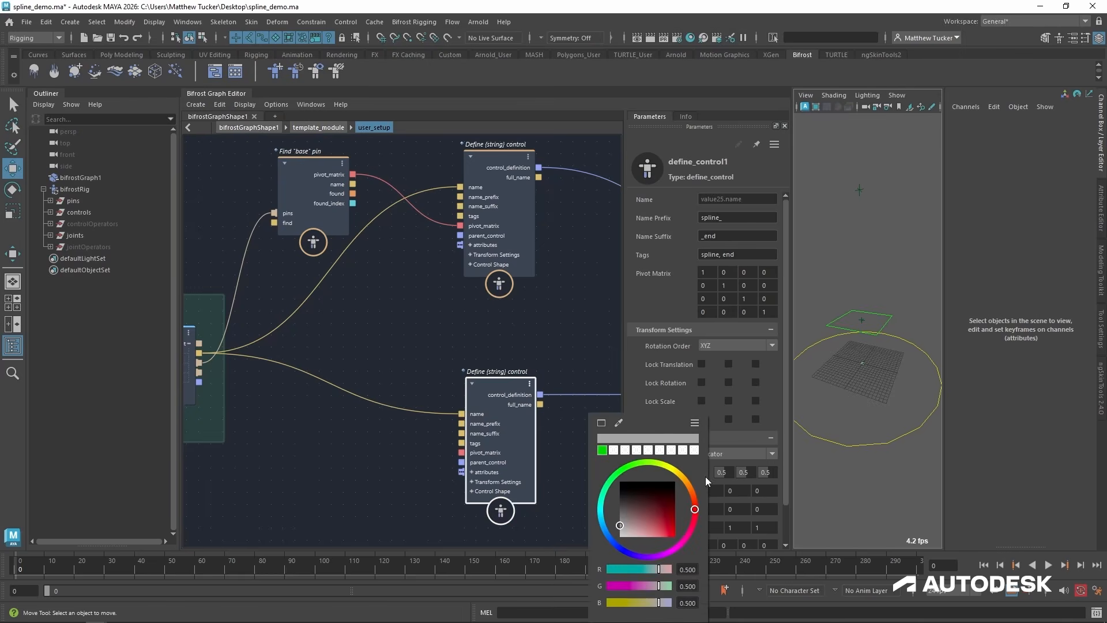
{"action": "left_click_drag", "start_coordinate": [658, 567], "coordinate": [725, 589]}
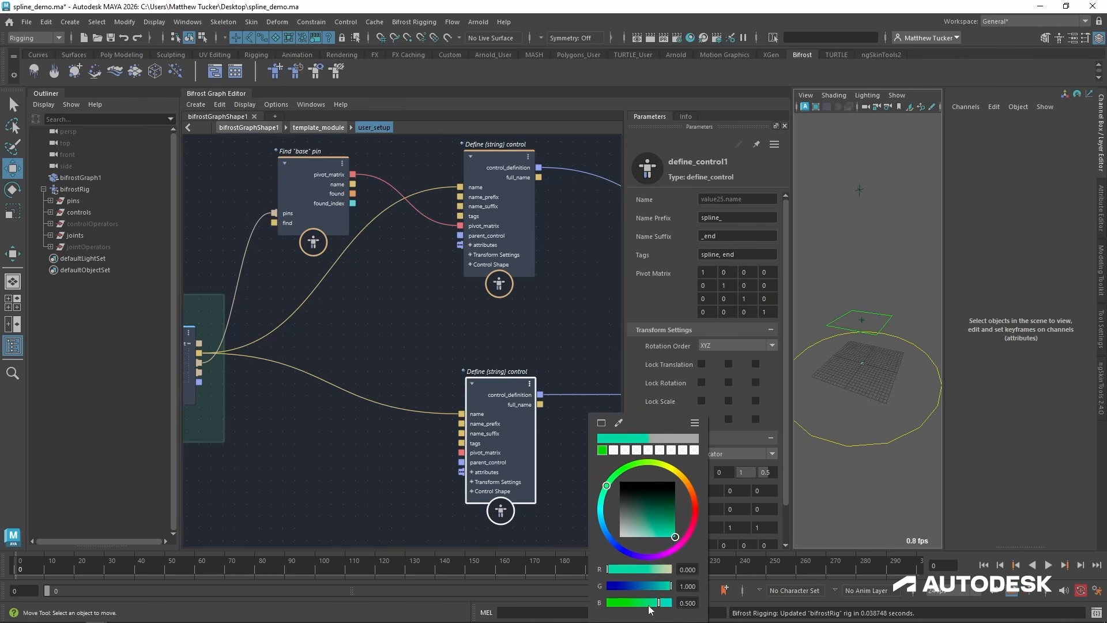
{"action": "left_click_drag", "start_coordinate": [647, 605], "coordinate": [571, 601]}
{"action": "left_click", "coordinate": [392, 511]}
{"action": "left_click", "coordinate": [506, 394]}
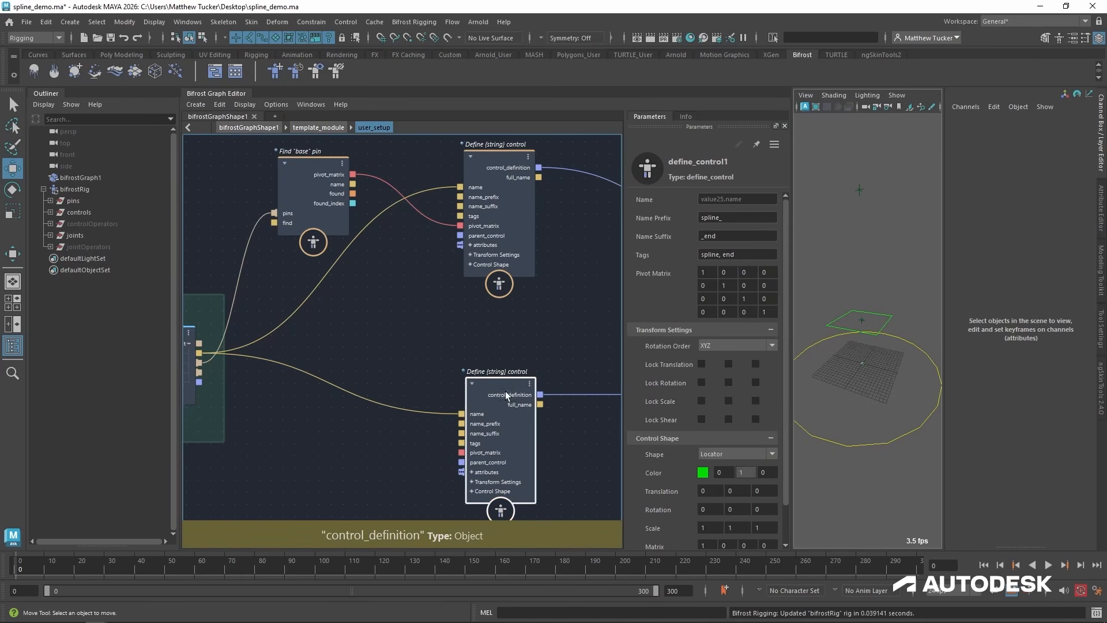
{"action": "left_click", "coordinate": [745, 454]}
{"action": "left_click", "coordinate": [721, 493]}
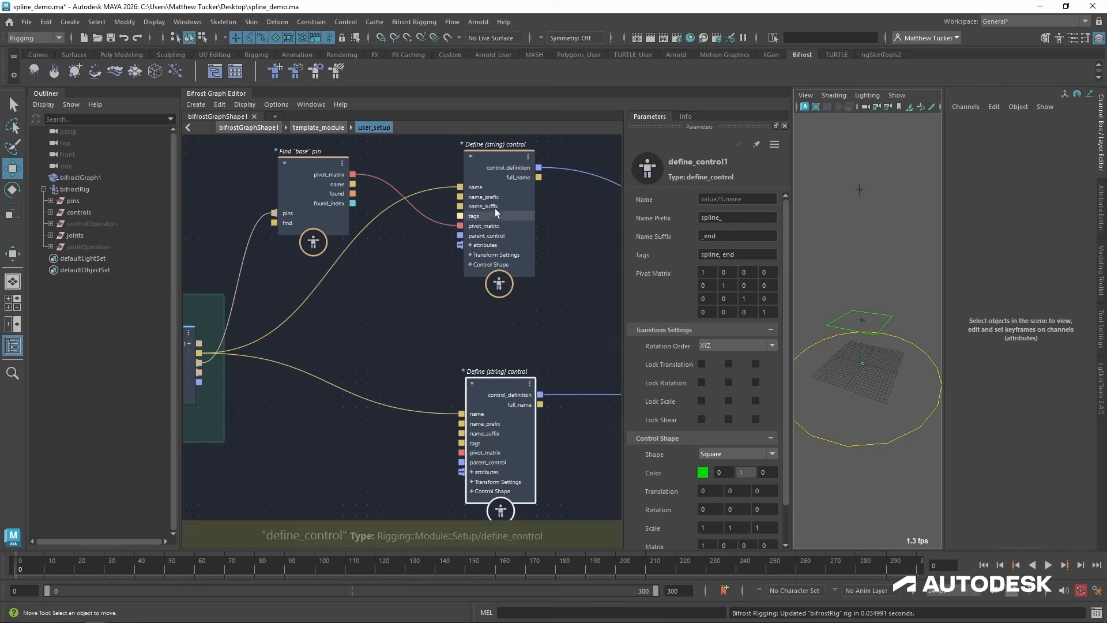
Set the control shape scale of both the base and end control definitions to 15 on all three axes.
{"action": "left_click", "coordinate": [502, 171]}
{"action": "left_click", "coordinate": [714, 489]}
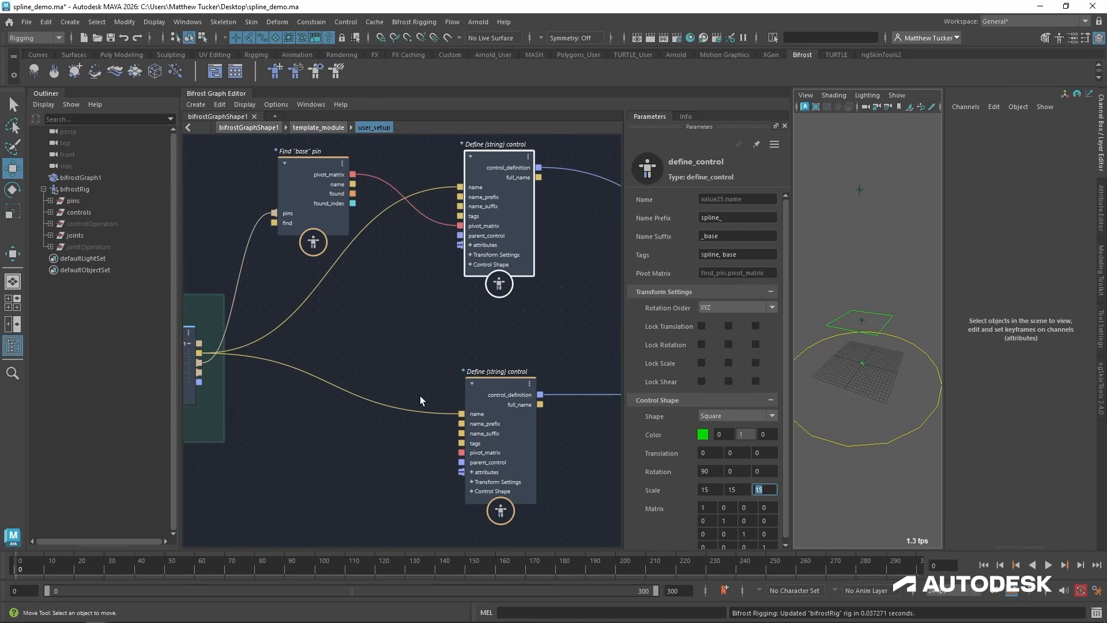
{"action": "left_click", "coordinate": [502, 435]}
{"action": "left_click", "coordinate": [712, 526]}
{"action": "type", "text": "15"}
{"action": "key", "text": "Tab"}
{"action": "type", "text": "15"}
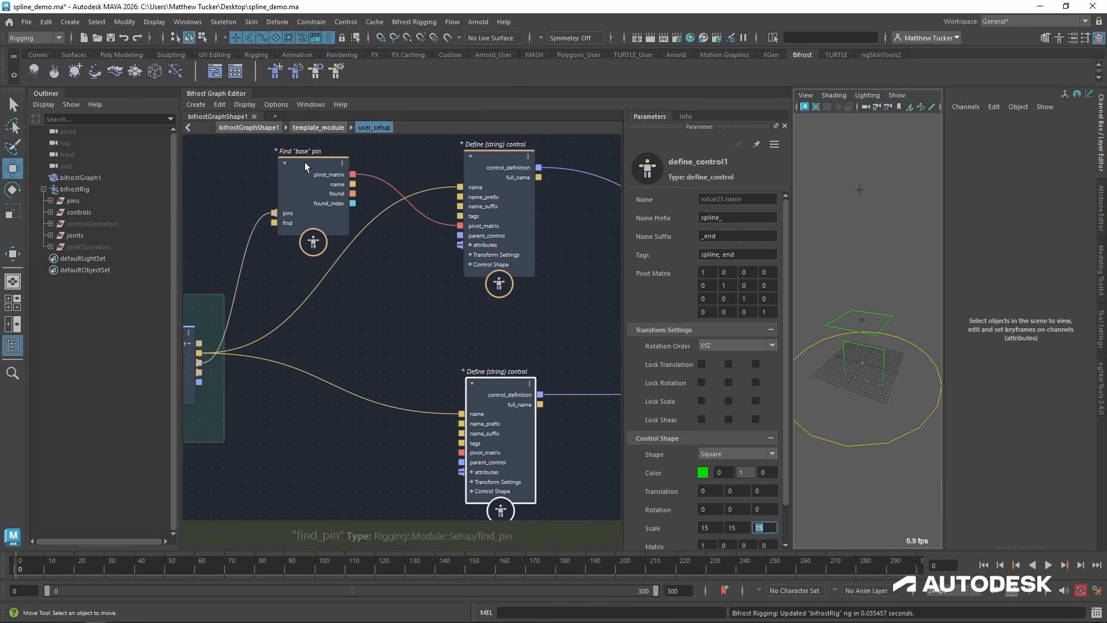
Duplicate the base find_pin node with its pins connection, set Find to end, and connect its pivot_matrix to the end control definition.
{"action": "left_click_drag", "start_coordinate": [306, 164], "coordinate": [300, 154]}
{"action": "key", "text": "ctrl+v"}
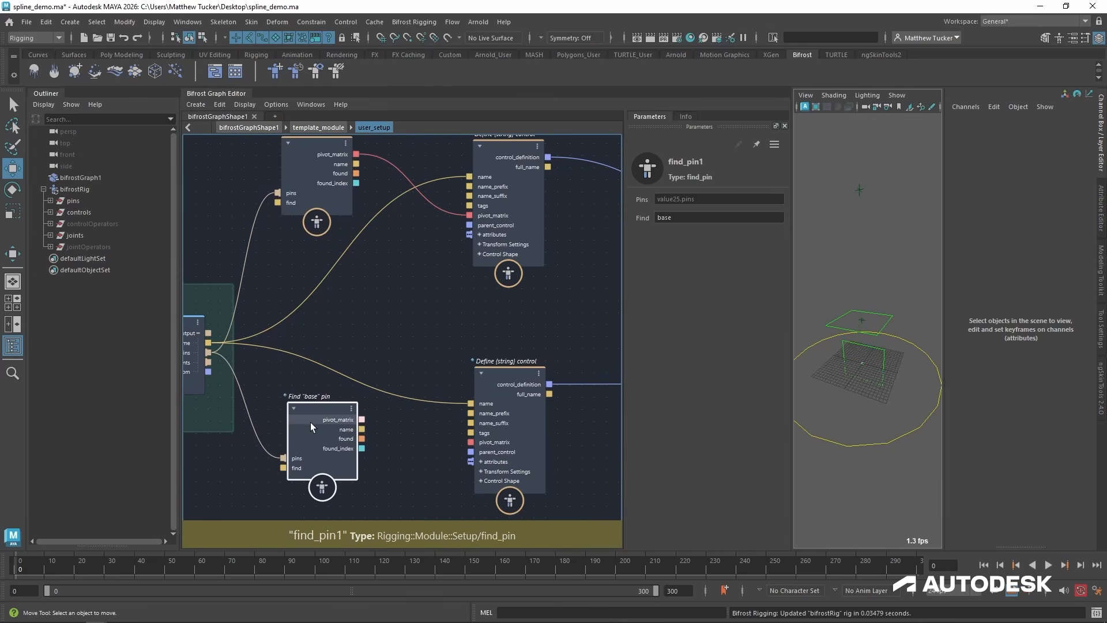
{"action": "left_click", "coordinate": [705, 219]}
{"action": "type", "text": "end"}
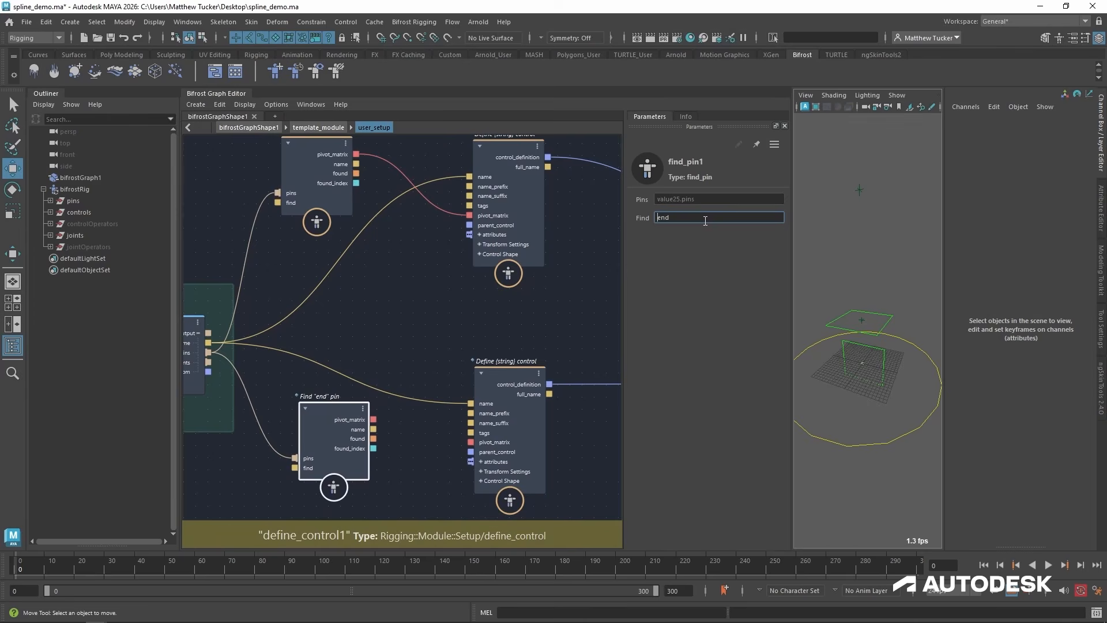
{"action": "left_click_drag", "start_coordinate": [374, 419], "coordinate": [471, 442]}
{"action": "left_click", "coordinate": [514, 374]}
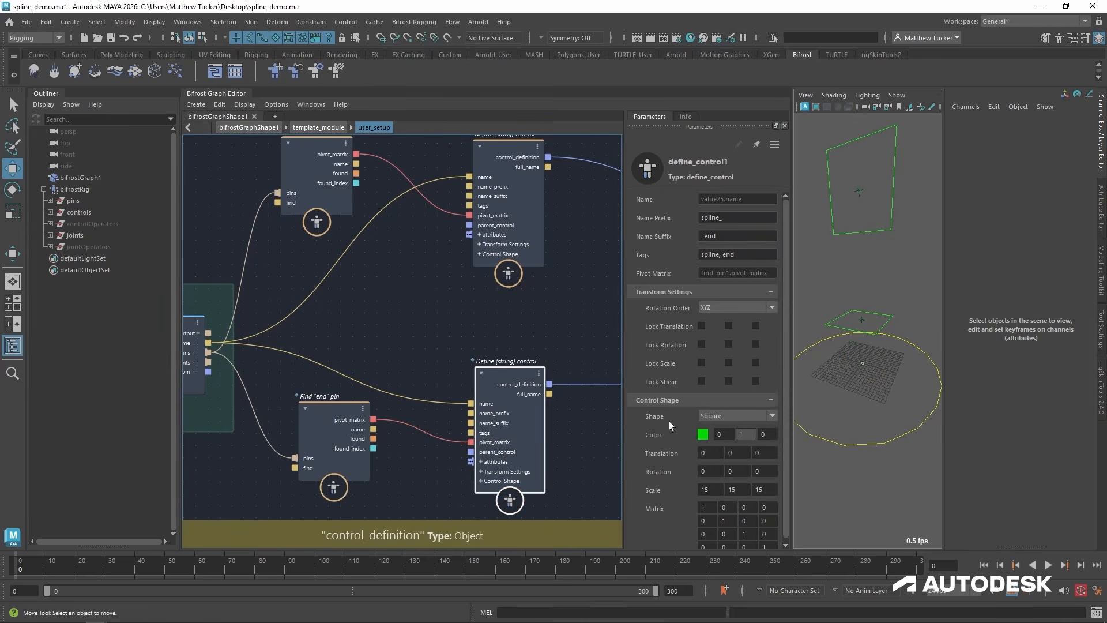
Set the end control shape's X rotation to 90.
{"action": "left_click", "coordinate": [705, 472]}
{"action": "type", "text": "90"}
{"action": "key", "text": "Return"}
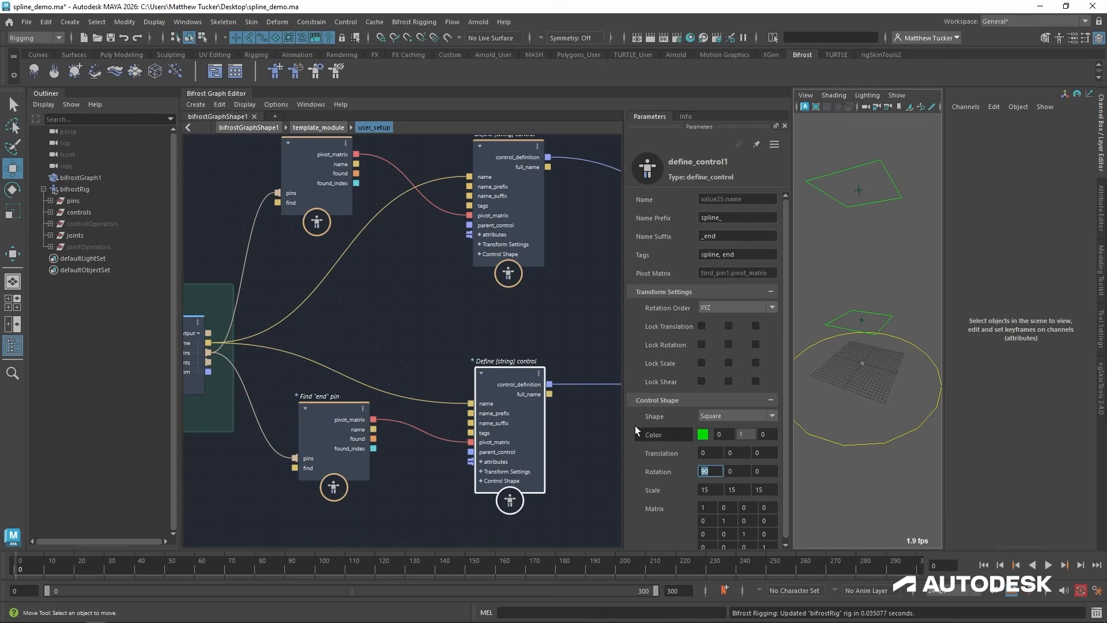
{"action": "scroll", "coordinate": [856, 267], "scroll_direction": "down", "scroll_amount": 2}
{"action": "left_click_drag", "start_coordinate": [856, 266], "coordinate": [859, 271], "text": "alt"}
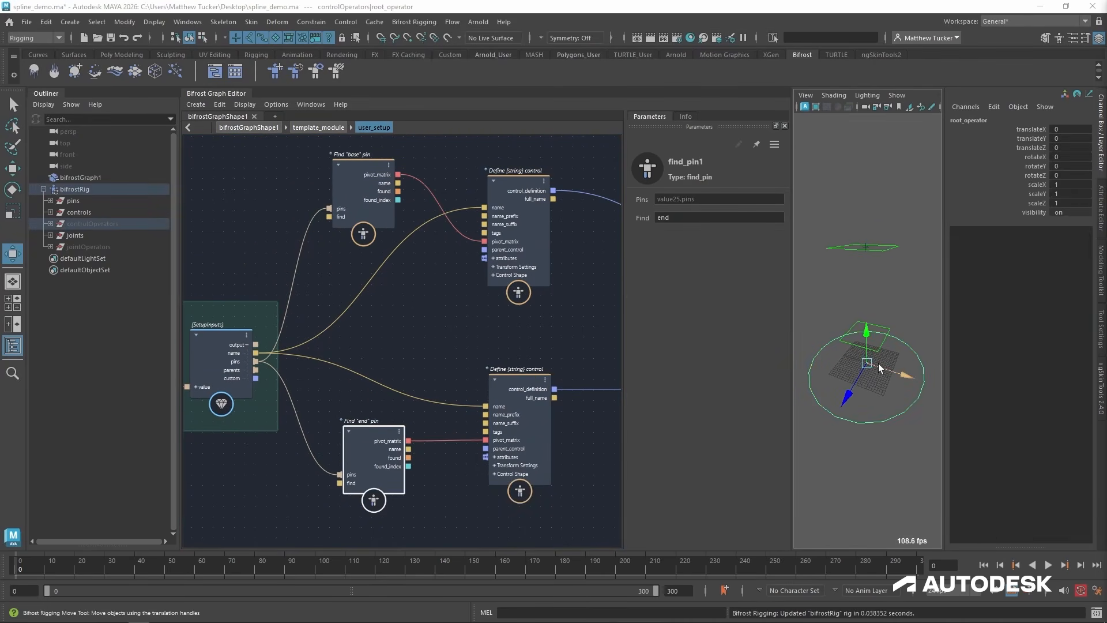
{"action": "left_click_drag", "start_coordinate": [881, 368], "coordinate": [921, 380], "text": "alt"}
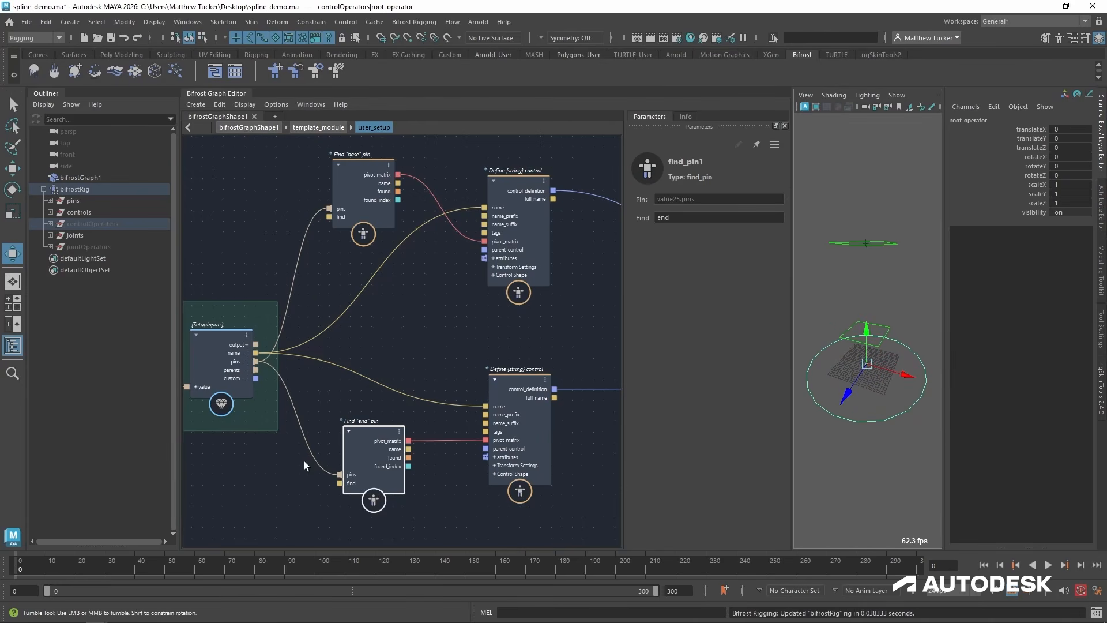
Reposition the end find_pin and end control definition nodes to free space in the graph.
{"action": "left_click_drag", "start_coordinate": [378, 438], "coordinate": [385, 417]}
{"action": "left_click", "coordinate": [443, 407]}
{"action": "left_click_drag", "start_coordinate": [499, 387], "coordinate": [527, 358]}
{"action": "left_click", "coordinate": [461, 387]}
{"action": "left_click_drag", "start_coordinate": [398, 411], "coordinate": [439, 382]}
Add a find_parent node, connect the setup inputs' parents output to it, and set its Find value to *.
{"action": "left_click", "coordinate": [344, 470]}
{"action": "key", "text": "Tab"}
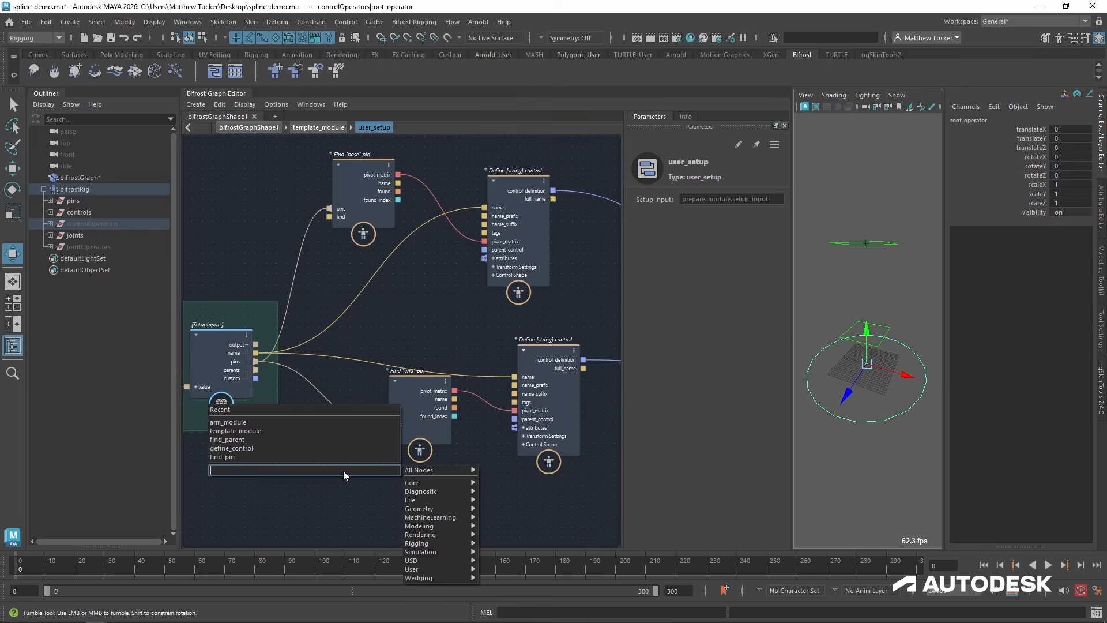
{"action": "type", "text": "find pa"}
{"action": "key", "text": "Down"}
{"action": "key", "text": "Return"}
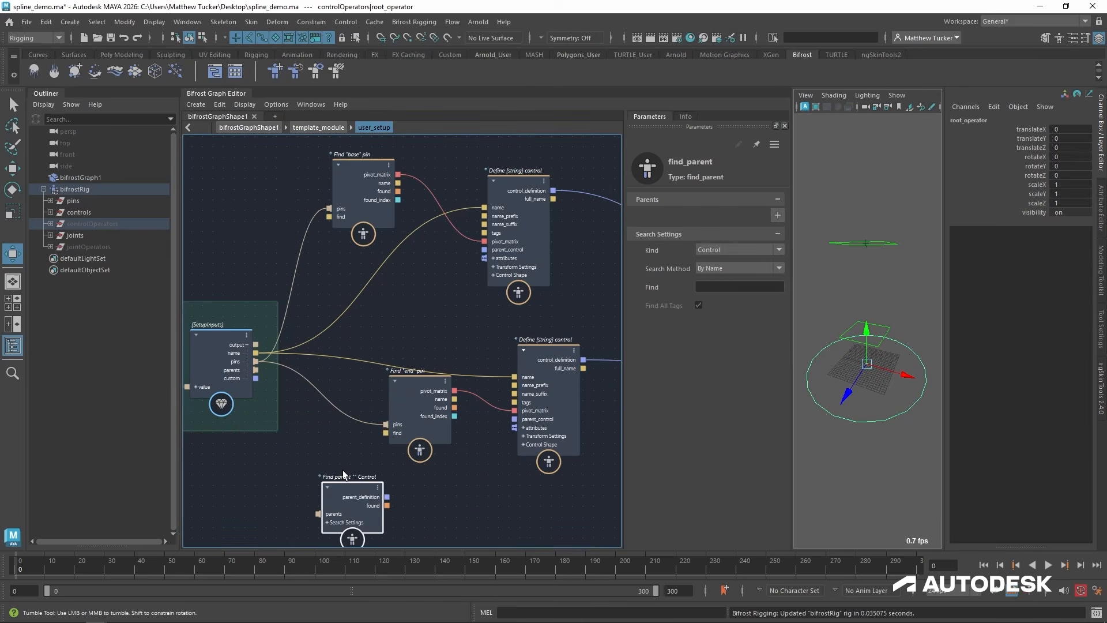
{"action": "middle_click_drag", "start_coordinate": [341, 462], "coordinate": [379, 408]}
{"action": "left_click_drag", "start_coordinate": [294, 317], "coordinate": [385, 424]}
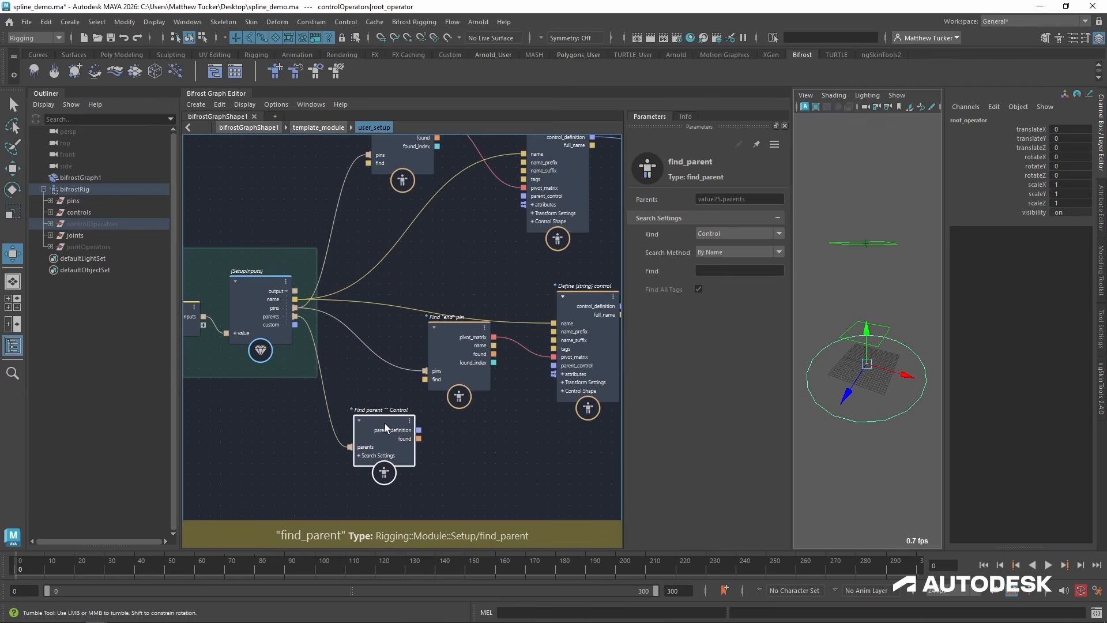
{"action": "left_click", "coordinate": [717, 270]}
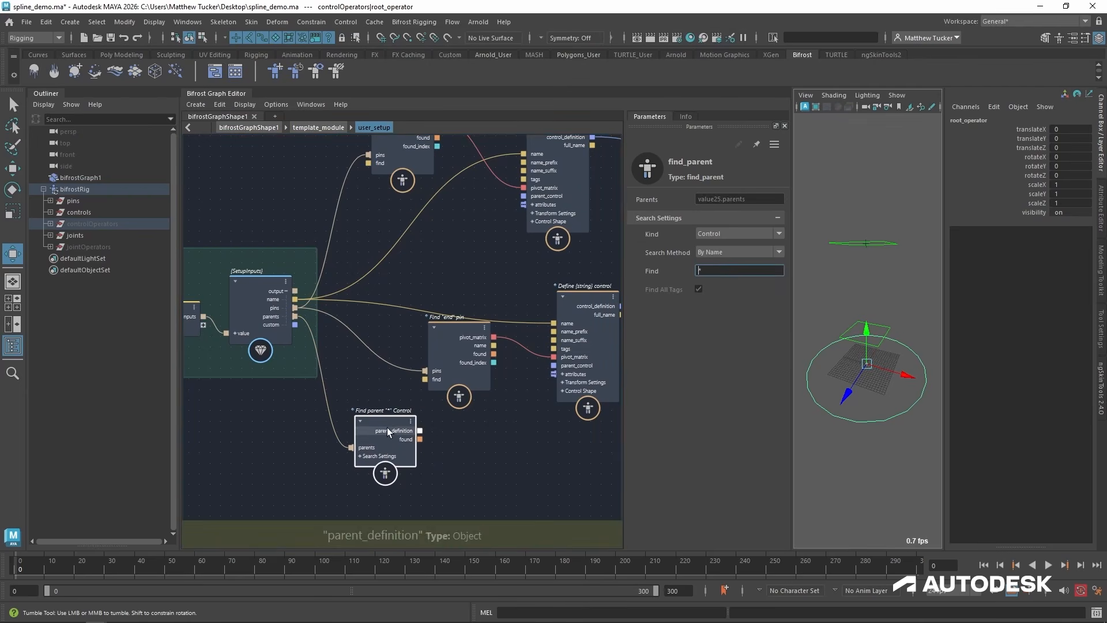
{"action": "left_click_drag", "start_coordinate": [381, 407], "coordinate": [376, 366]}
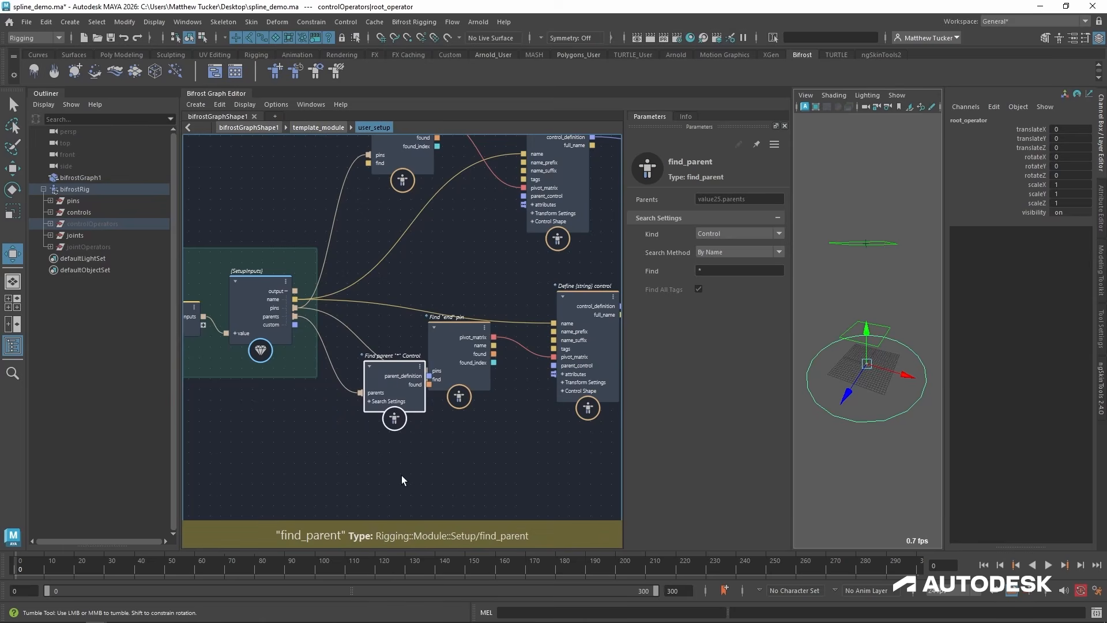
Duplicate the find_parent node with its parents connection, set the copy's Kind to Joint, and place it below.
{"action": "key", "text": "ctrl+v"}
{"action": "left_click_drag", "start_coordinate": [394, 453], "coordinate": [390, 442]}
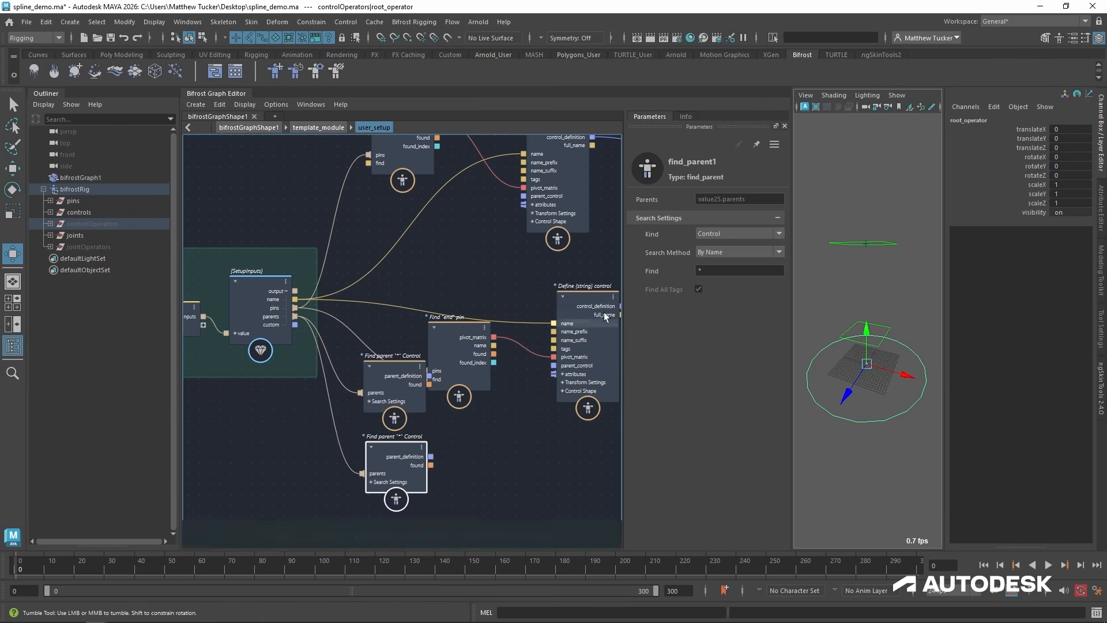
{"action": "left_click", "coordinate": [728, 251]}
{"action": "middle_click_drag", "start_coordinate": [460, 467], "coordinate": [418, 473]}
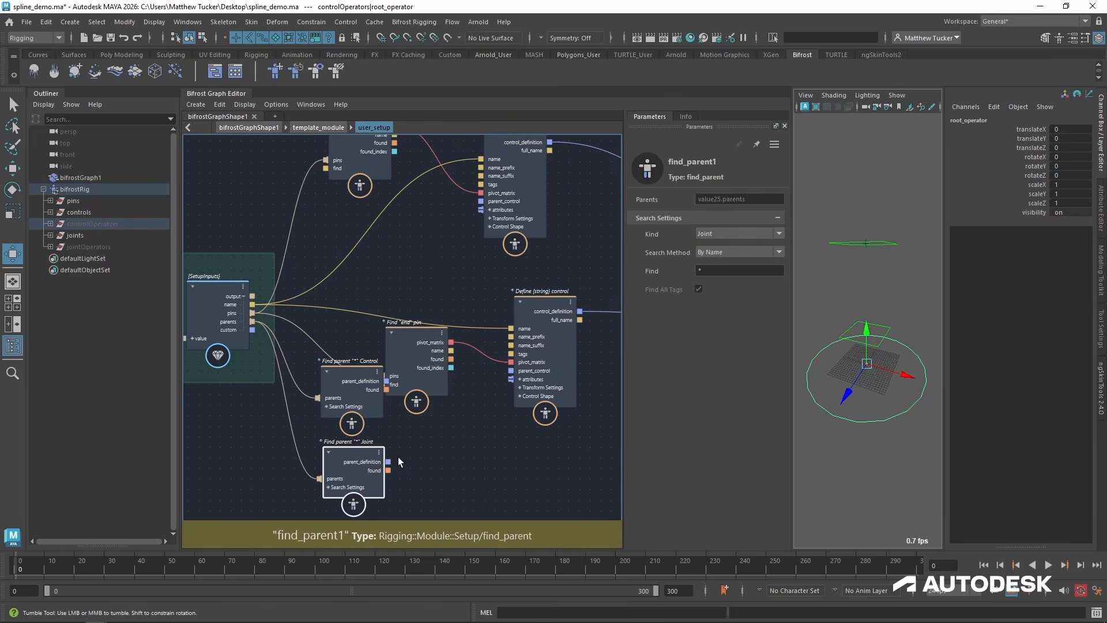
{"action": "left_click_drag", "start_coordinate": [365, 461], "coordinate": [286, 479]}
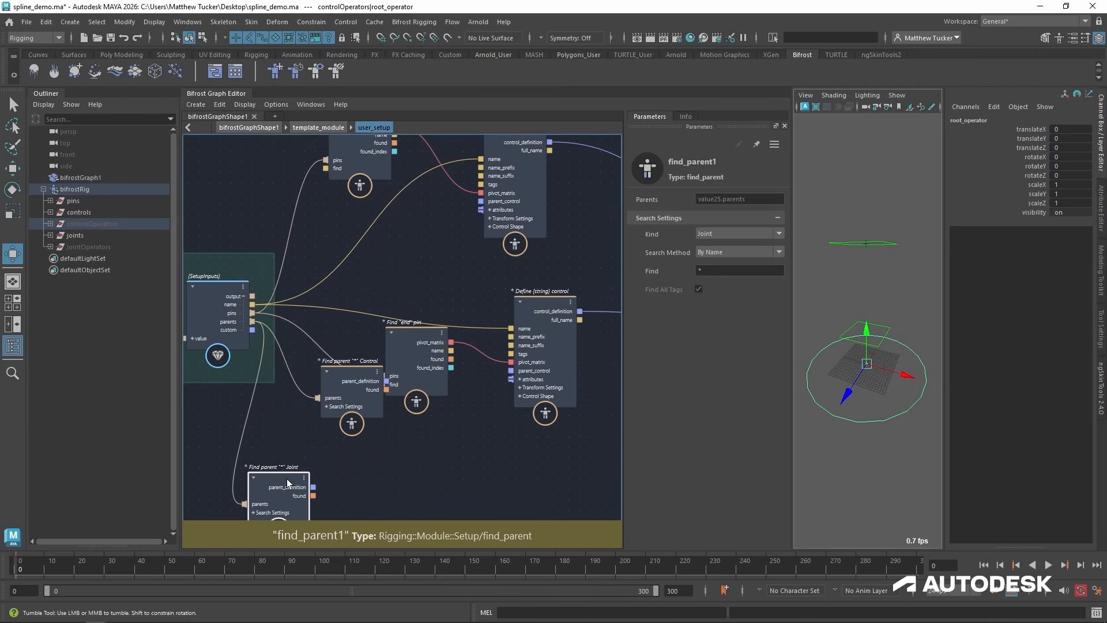
Connect the control find_parent node's parent_definition to parent_control on both the base and end control definitions.
{"action": "middle_click_drag", "start_coordinate": [331, 442], "coordinate": [320, 497]}
{"action": "left_click_drag", "start_coordinate": [356, 442], "coordinate": [354, 474]}
{"action": "left_click_drag", "start_coordinate": [405, 391], "coordinate": [405, 375]}
{"action": "left_click_drag", "start_coordinate": [373, 467], "coordinate": [469, 259]}
Move the root control upward to test the parenting of the spline controls, and undo the move.
{"action": "key", "text": "w"}
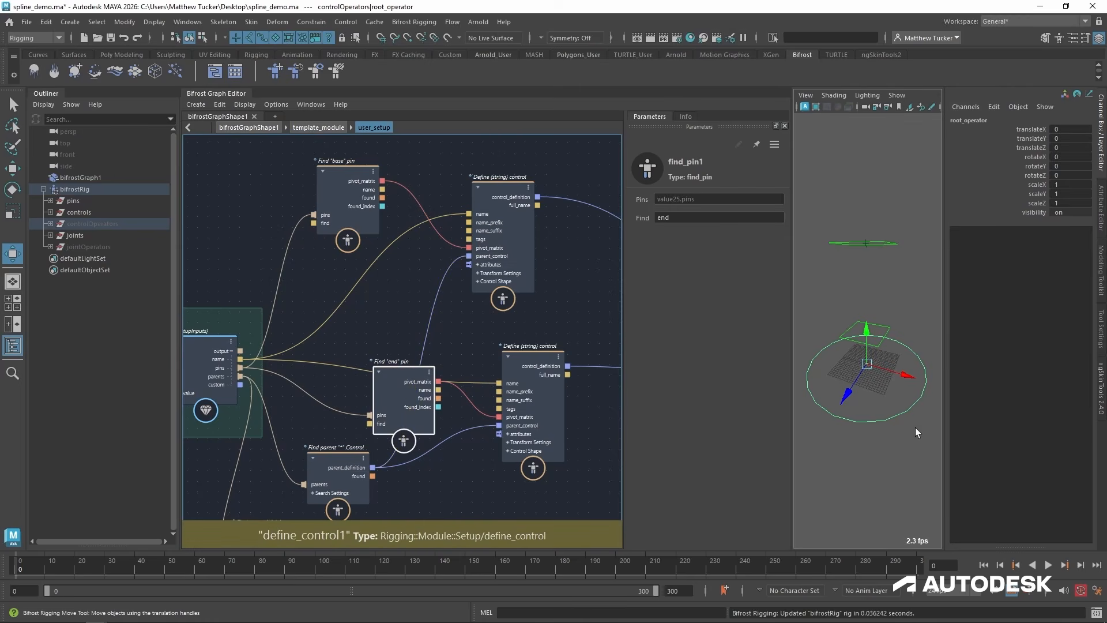
{"action": "left_click", "coordinate": [904, 409]}
{"action": "left_click", "coordinate": [904, 409]}
{"action": "left_click_drag", "start_coordinate": [867, 364], "coordinate": [878, 300]}
{"action": "key", "text": "ctrl+z"}
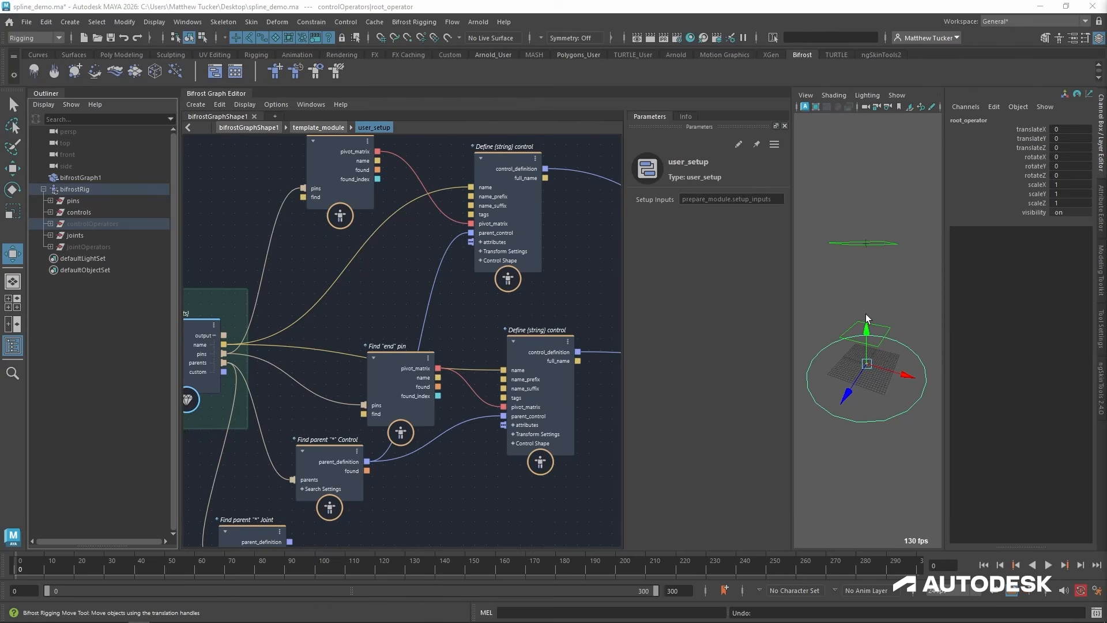
Spread the base and end control definition nodes apart to make room between them.
{"action": "middle_click_drag", "start_coordinate": [520, 361], "coordinate": [448, 369], "text": "alt"}
{"action": "scroll", "coordinate": [519, 375], "scroll_direction": "down", "scroll_amount": 1}
{"action": "left_click_drag", "start_coordinate": [448, 217], "coordinate": [488, 126]}
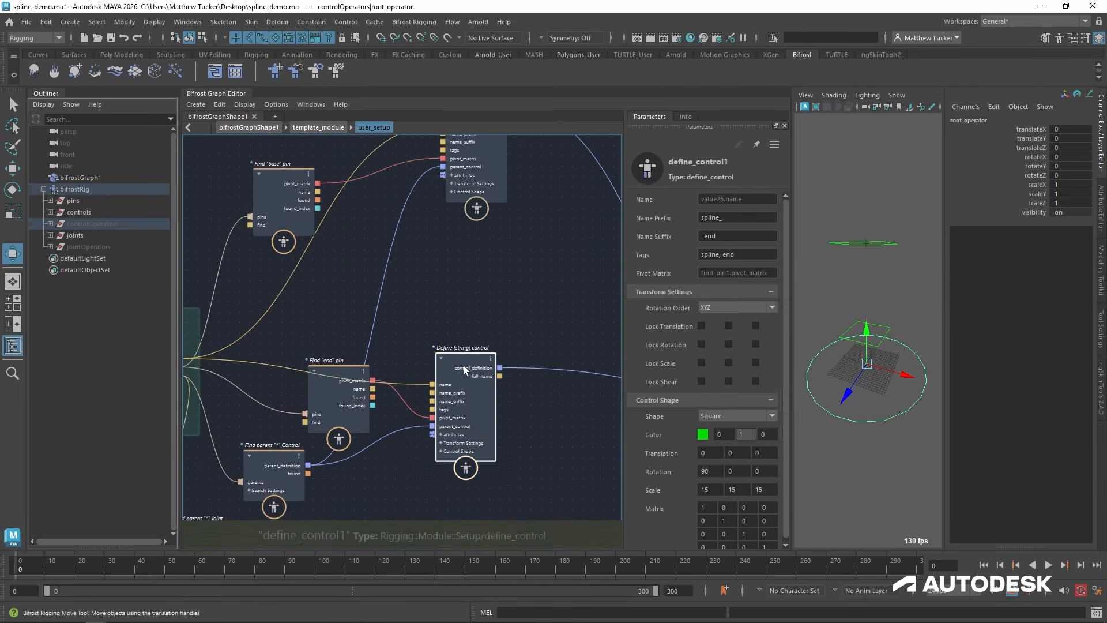
{"action": "left_click_drag", "start_coordinate": [483, 370], "coordinate": [493, 439]}
Add an iterate compound between the base and end control definitions and set its Max Iterations to 2.
{"action": "left_click", "coordinate": [491, 298]}
{"action": "key", "text": "Tab"}
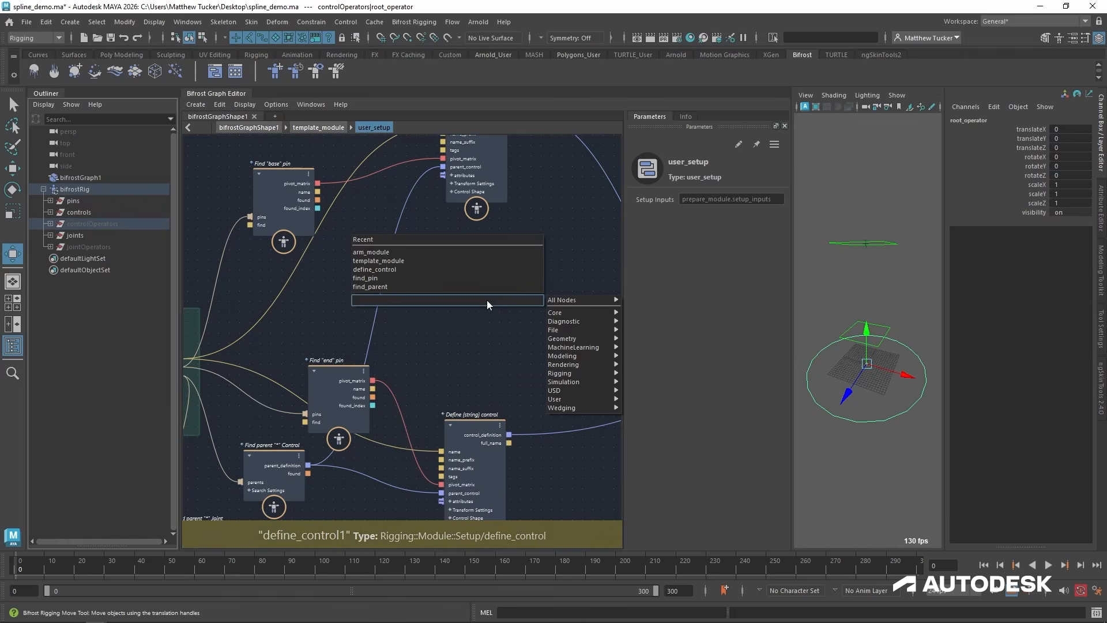
{"action": "type", "text": "it"}
{"action": "key", "text": "Down"}
{"action": "key", "text": "Return"}
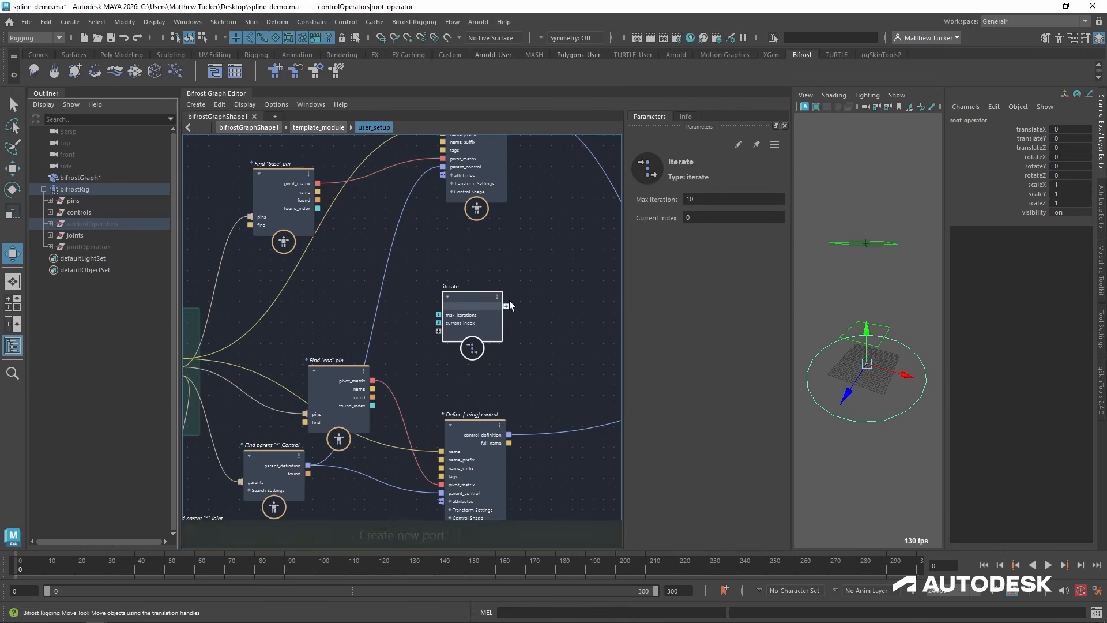
{"action": "left_click", "coordinate": [702, 198]}
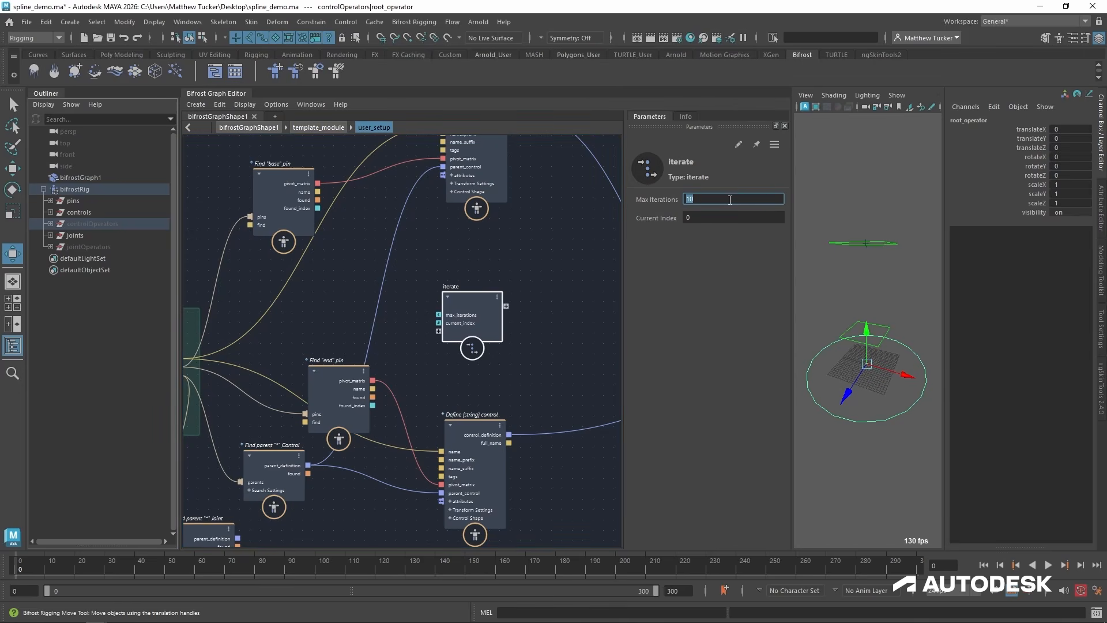
{"action": "left_click", "coordinate": [523, 270]}
{"action": "middle_click_drag", "start_coordinate": [441, 258], "coordinate": [493, 240], "text": "alt"}
{"action": "left_click_drag", "start_coordinate": [383, 357], "coordinate": [381, 336]}
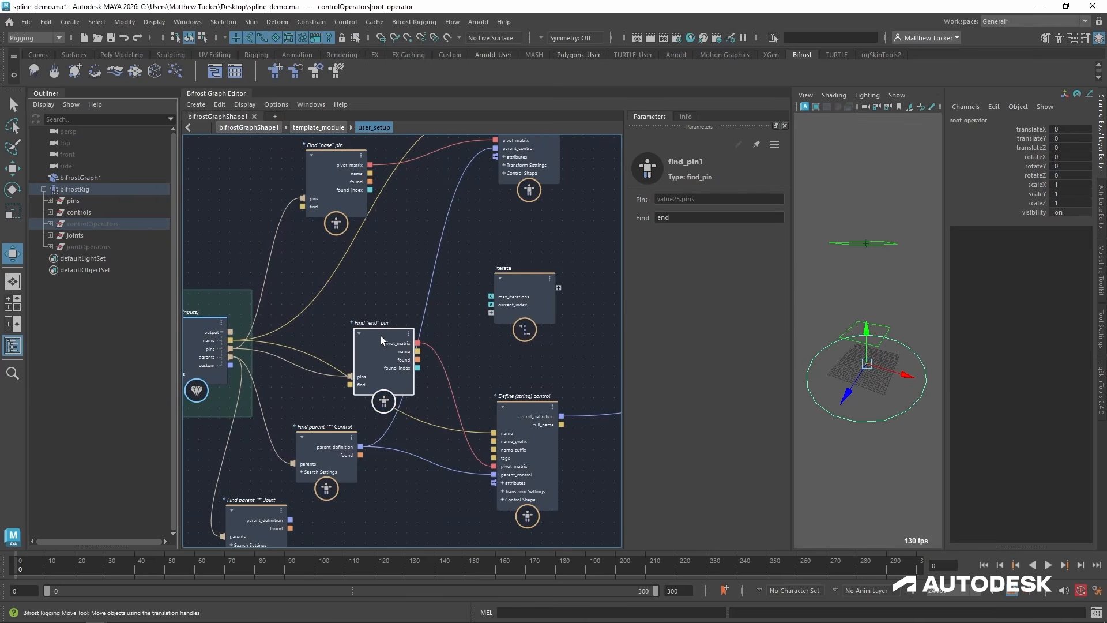
{"action": "mouse_move", "coordinate": [514, 405]}
{"action": "left_mouse_down"}
{"action": "mouse_move", "coordinate": [515, 376]}
{"action": "mouse_move", "coordinate": [526, 386]}
{"action": "left_mouse_up"}
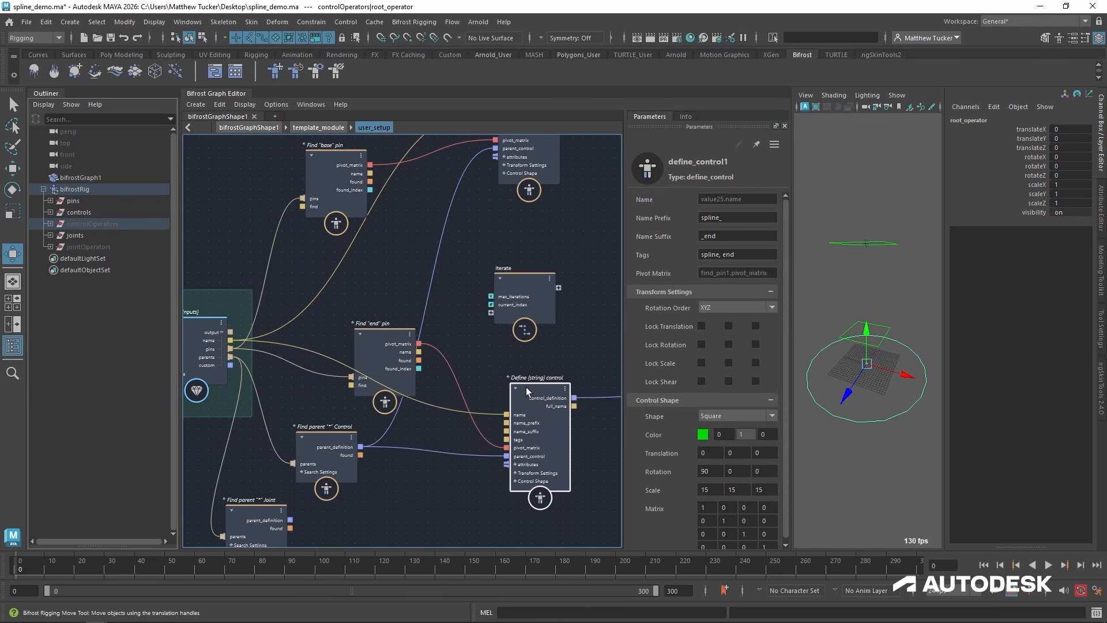
Add a define_control node inside the iterate compound.
{"action": "double_click", "coordinate": [516, 280]}
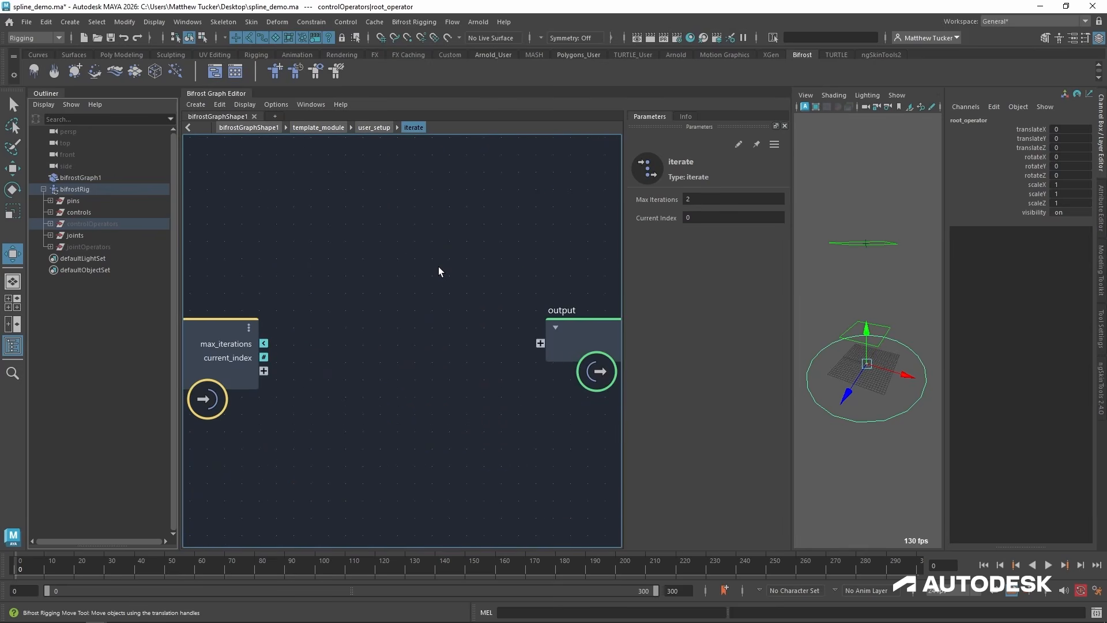
{"action": "key", "text": "Tab"}
{"action": "type", "text": "de"}
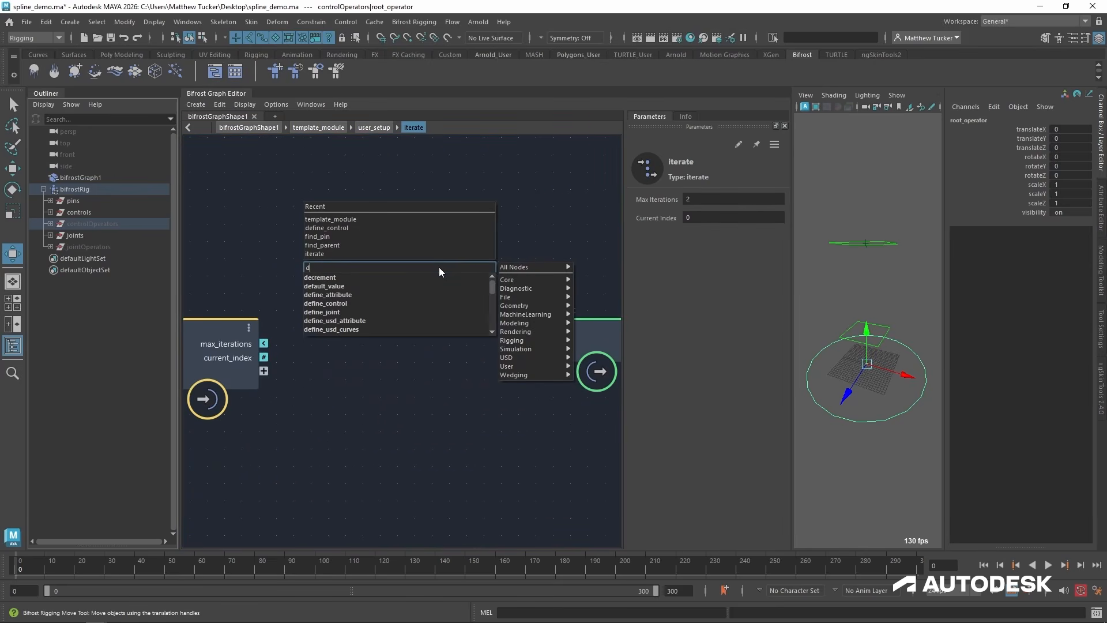
{"action": "key", "text": "Down"}
{"action": "key", "text": "Up"}
{"action": "key", "text": "Up"}
{"action": "key", "text": "Up"}
{"action": "key", "text": "Up"}
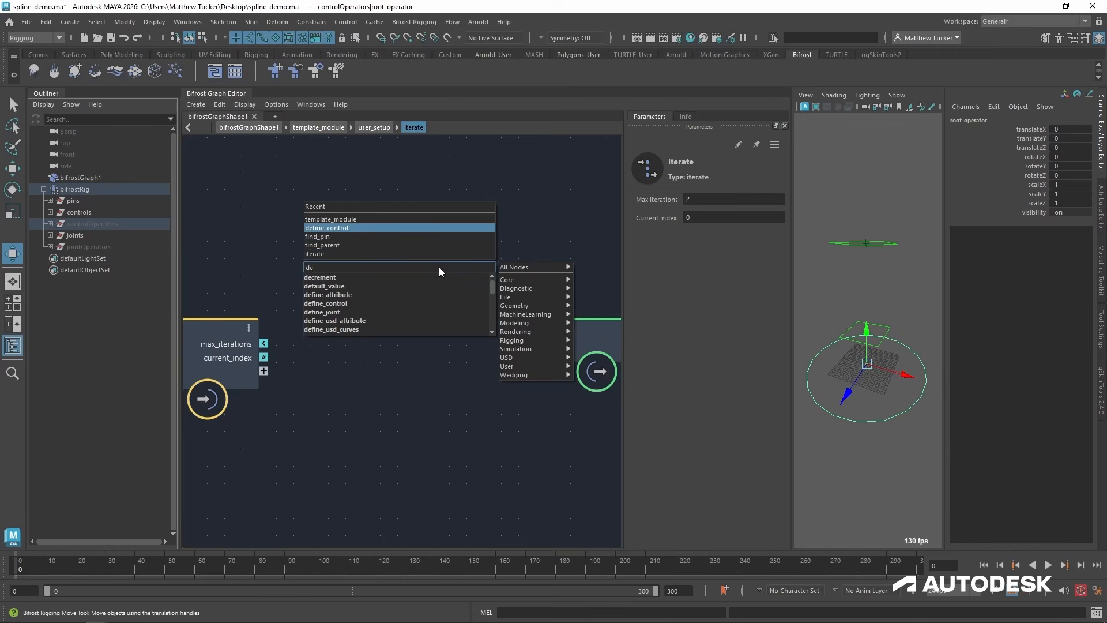
{"action": "key", "text": "Return"}
{"action": "middle_click_drag", "start_coordinate": [482, 333], "coordinate": [473, 309], "text": "alt"}
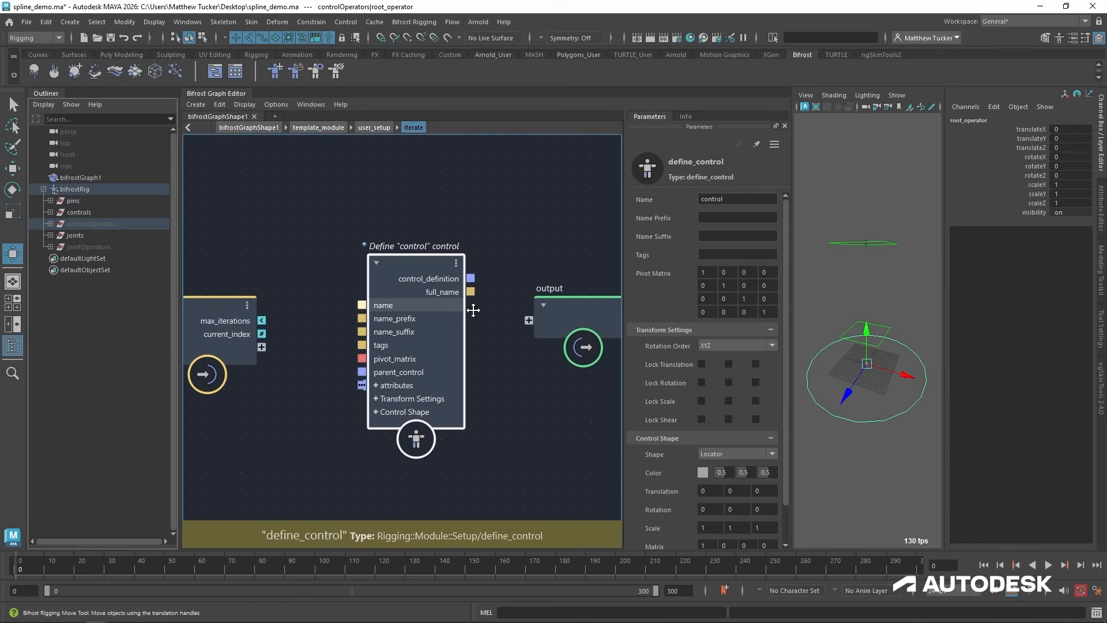
Space out the input, define_control and output nodes inside the iterate compound.
{"action": "left_click_drag", "start_coordinate": [577, 312], "coordinate": [669, 306]}
{"action": "scroll", "coordinate": [484, 329], "scroll_direction": "down", "scroll_amount": 1}
{"action": "middle_click_drag", "start_coordinate": [484, 329], "coordinate": [458, 317], "text": "alt"}
{"action": "left_click_drag", "start_coordinate": [248, 297], "coordinate": [184, 294]}
{"action": "left_click_drag", "start_coordinate": [381, 267], "coordinate": [388, 254]}
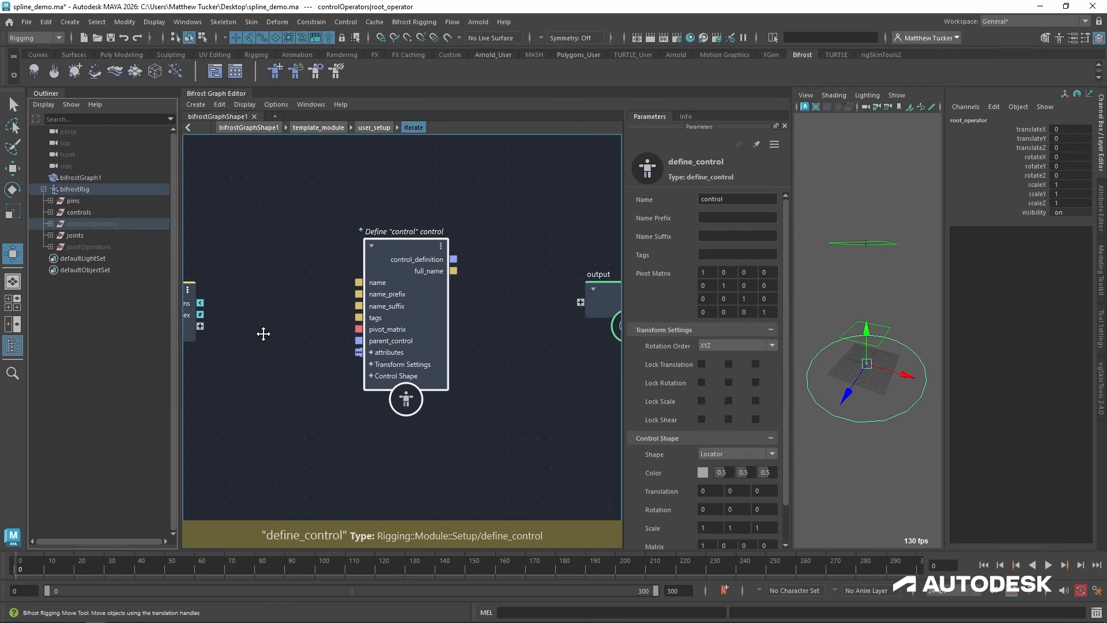
{"action": "middle_click_drag", "start_coordinate": [262, 334], "coordinate": [324, 315], "text": "alt"}
Check the end control definition's naming in user_setup and set the iterated control definition's Name Prefix to spline.
{"action": "left_click", "coordinate": [378, 128]}
{"action": "left_click", "coordinate": [526, 395]}
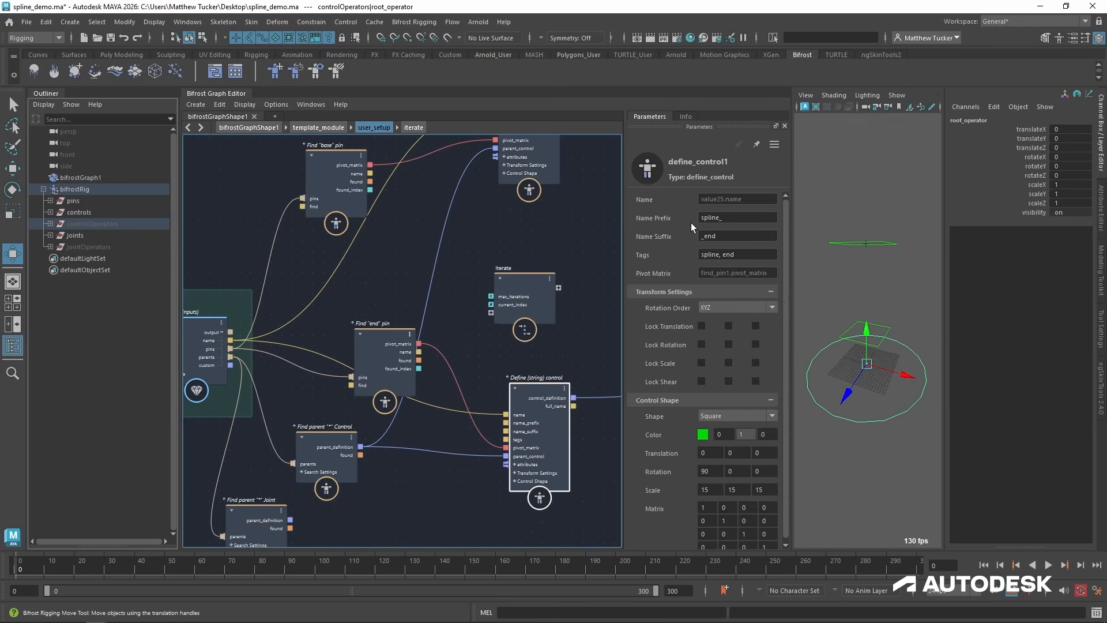
{"action": "left_click", "coordinate": [414, 127]}
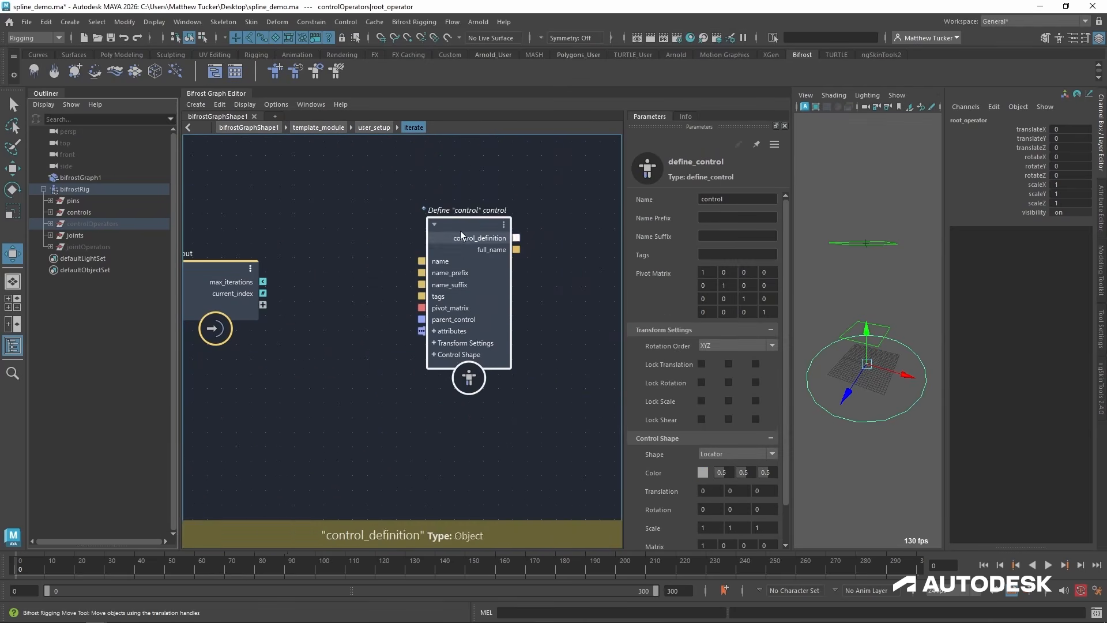
{"action": "left_click", "coordinate": [741, 217]}
{"action": "type", "text": "spline"}
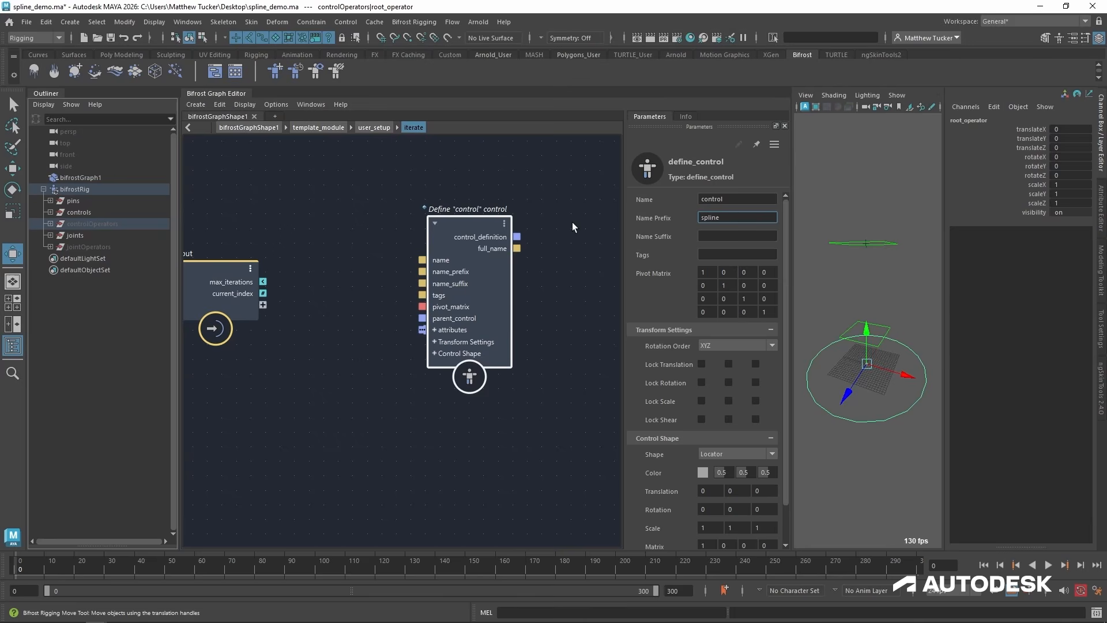
Expose the iterated control definition's name as an iterate input and connect the setup inputs' name output to it.
{"action": "left_click_drag", "start_coordinate": [423, 260], "coordinate": [263, 304]}
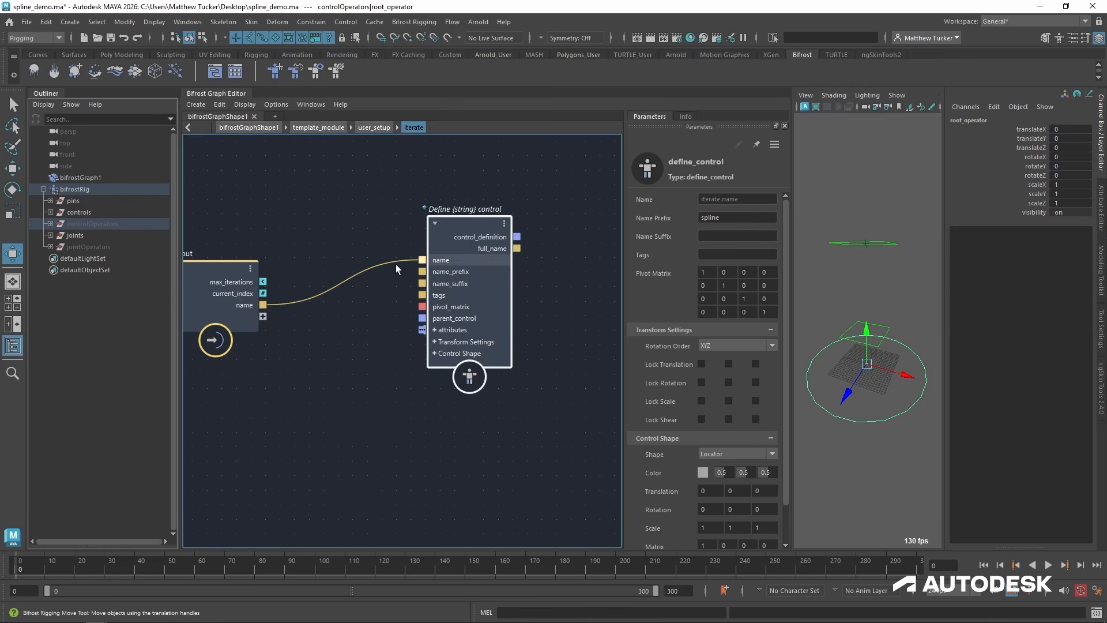
{"action": "left_click", "coordinate": [374, 127]}
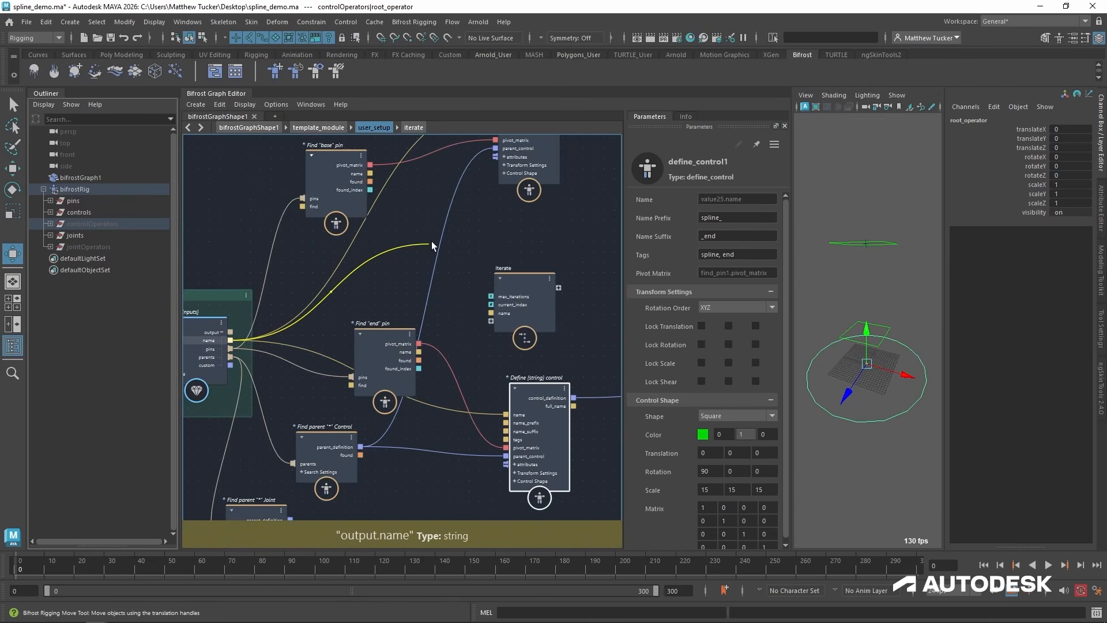
{"action": "left_click_drag", "start_coordinate": [432, 241], "coordinate": [497, 308]}
{"action": "double_click", "coordinate": [521, 277]}
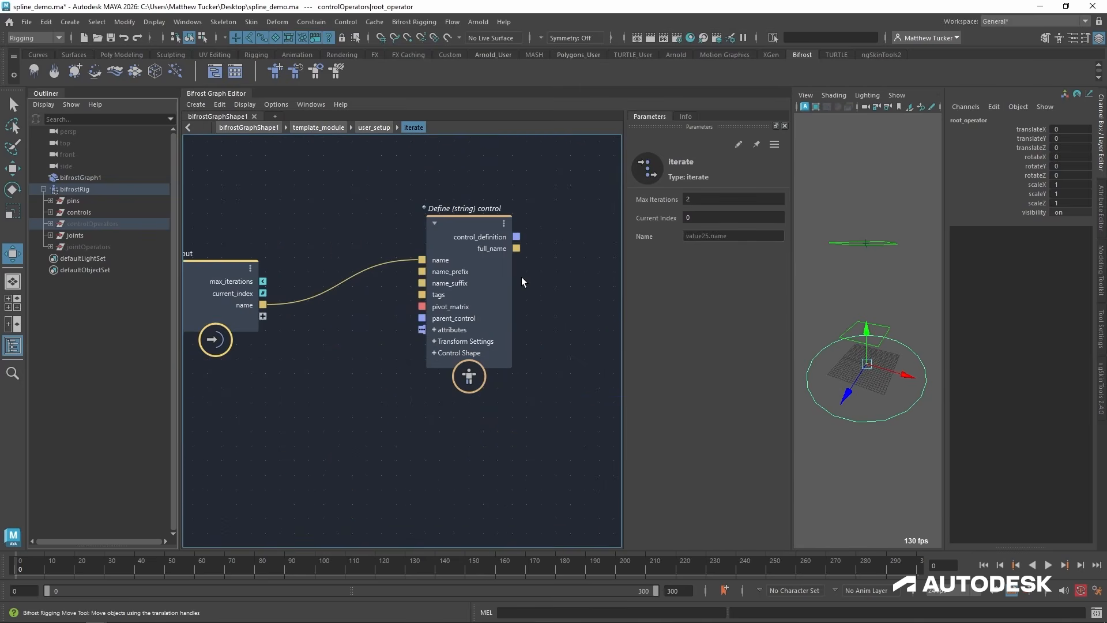
Expose the iterated control definition's parent_control as an iterate input and connect the found parent control to it in user_setup.
{"action": "left_click_drag", "start_coordinate": [469, 223], "coordinate": [455, 205]}
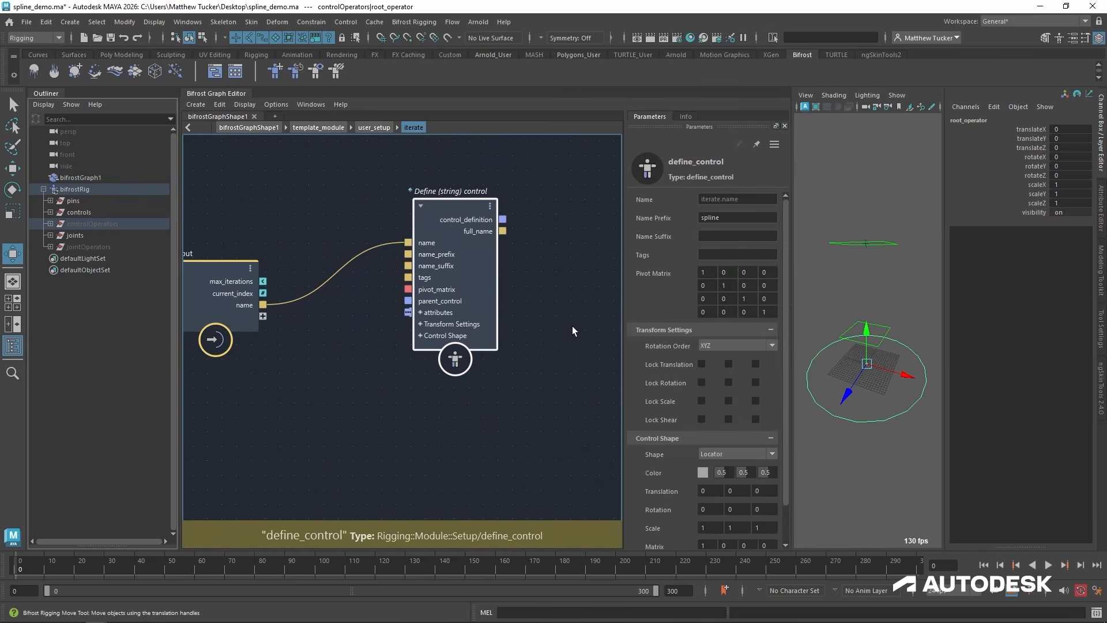
{"action": "middle_click_drag", "start_coordinate": [544, 341], "coordinate": [513, 361], "text": "alt"}
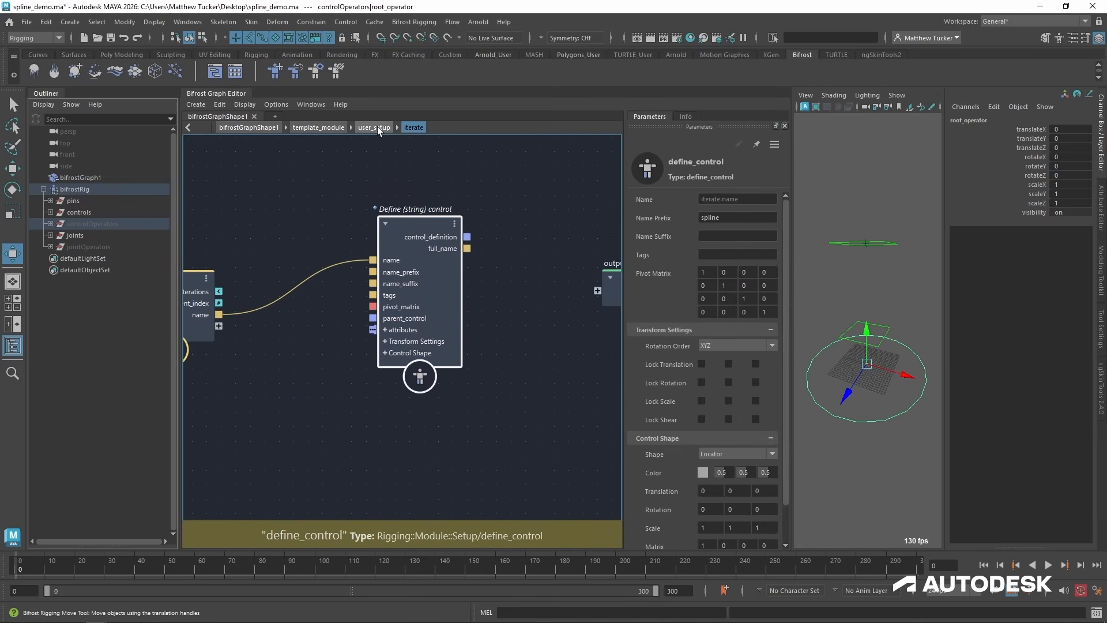
{"action": "middle_click_drag", "start_coordinate": [288, 375], "coordinate": [391, 367], "text": "alt"}
{"action": "left_click_drag", "start_coordinate": [476, 310], "coordinate": [414, 302]}
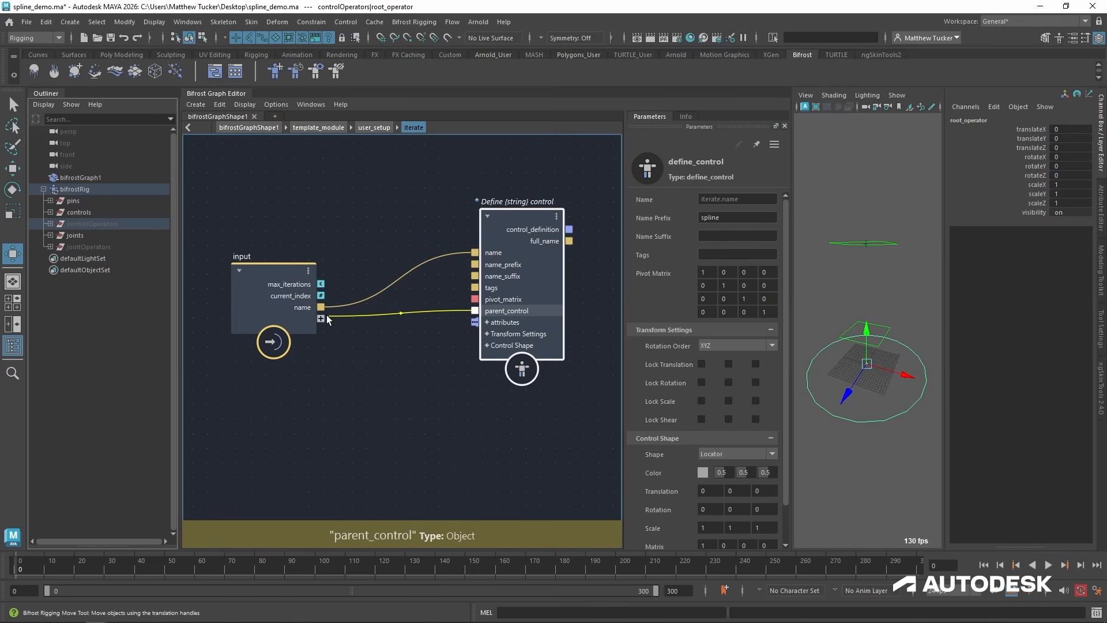
{"action": "left_click_drag", "start_coordinate": [509, 223], "coordinate": [553, 211]}
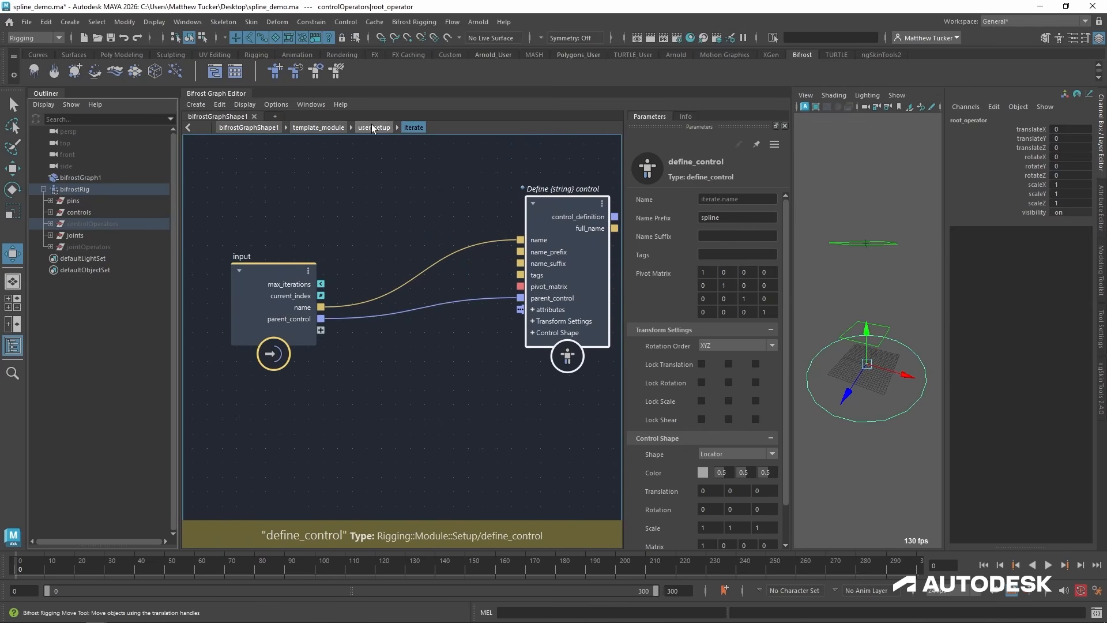
{"action": "left_click", "coordinate": [374, 128]}
{"action": "left_click_drag", "start_coordinate": [485, 319], "coordinate": [577, 267]}
{"action": "left_click", "coordinate": [414, 127]}
Reposition the define_control node between the input and output nodes inside the iterate compound.
{"action": "left_click_drag", "start_coordinate": [393, 228], "coordinate": [330, 250]}
{"action": "left_click", "coordinate": [741, 237]}
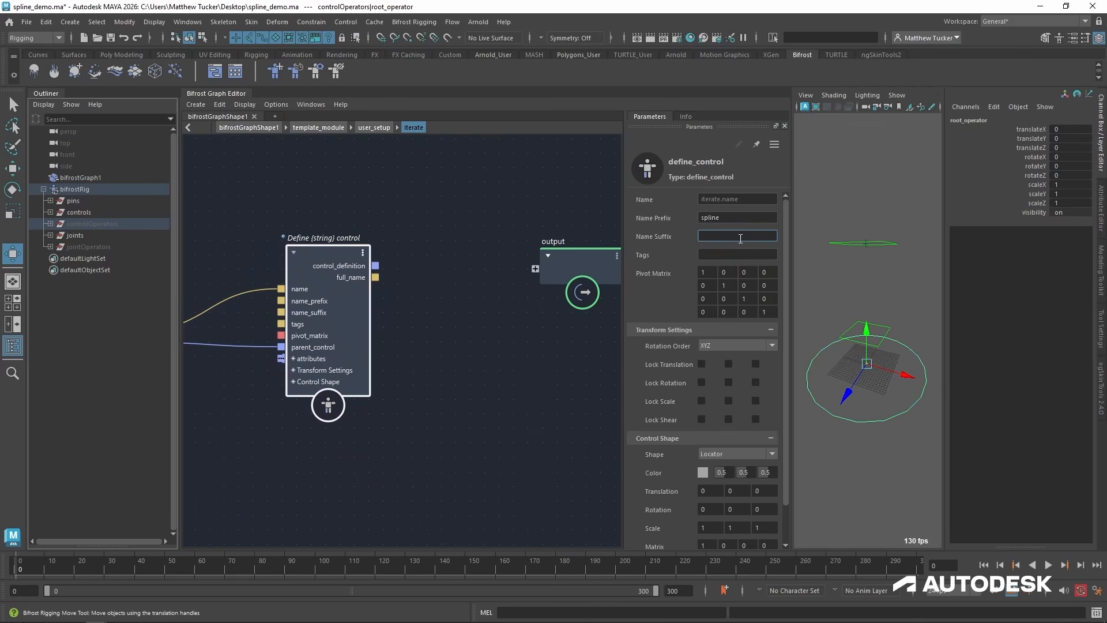
{"action": "left_click_drag", "start_coordinate": [335, 258], "coordinate": [391, 247]}
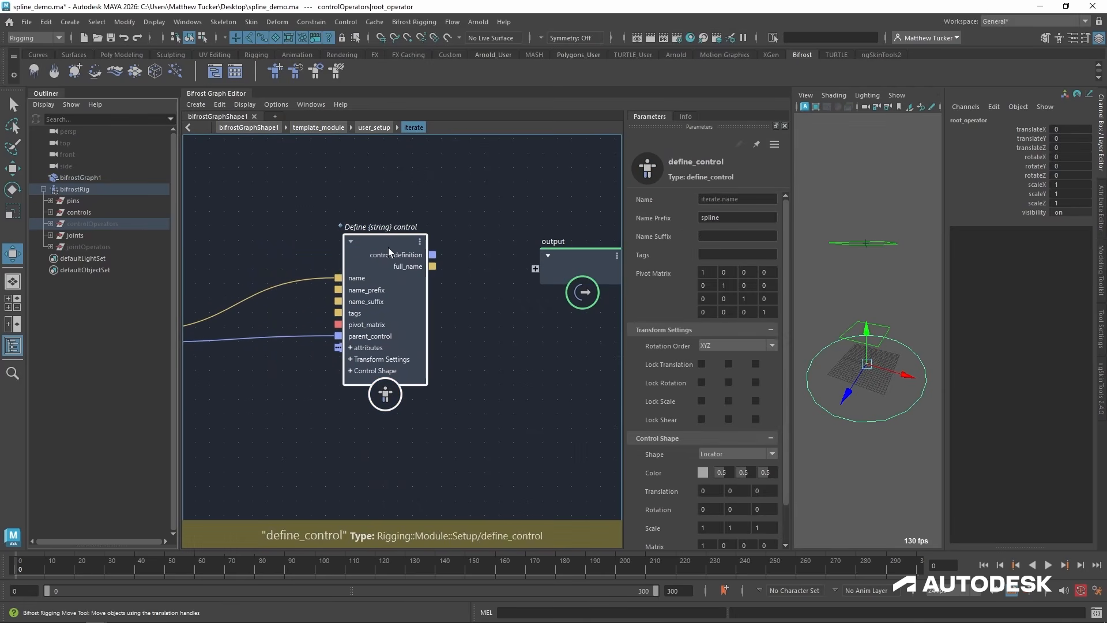
{"action": "middle_click_drag", "start_coordinate": [349, 314], "coordinate": [416, 324], "text": "alt"}
{"action": "scroll", "coordinate": [503, 289], "scroll_direction": "down", "scroll_amount": 3}
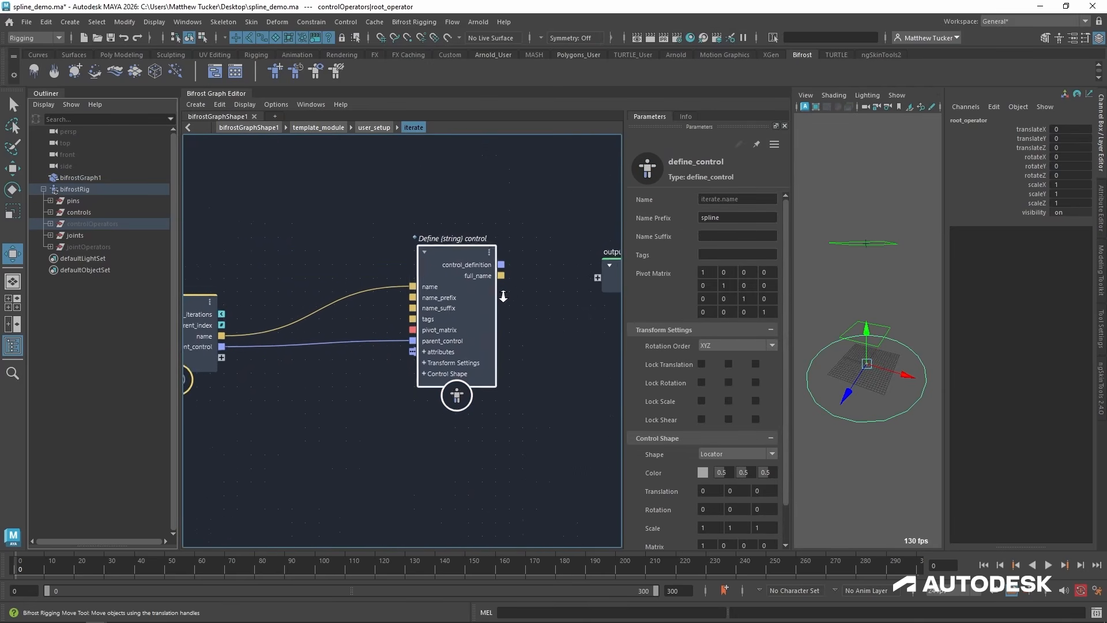
{"action": "left_click_drag", "start_coordinate": [476, 259], "coordinate": [451, 274]}
{"action": "left_click", "coordinate": [466, 365]}
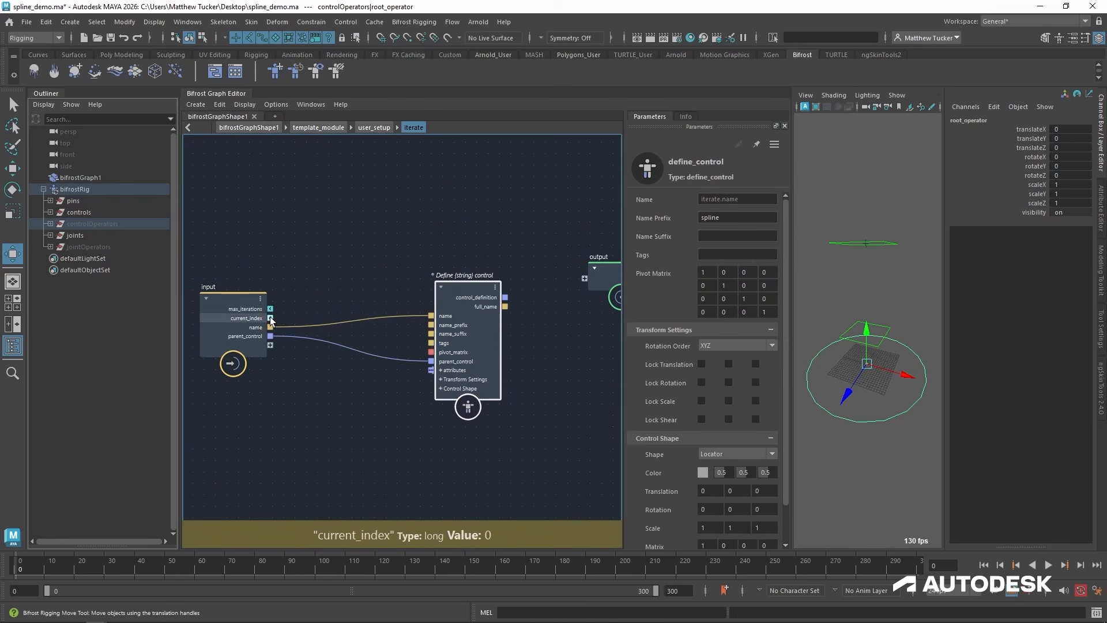
Try feeding current_index directly into the iterated control definition's name_suffix, and cut the connection.
{"action": "scroll", "coordinate": [271, 318], "scroll_direction": "up", "scroll_amount": 2}
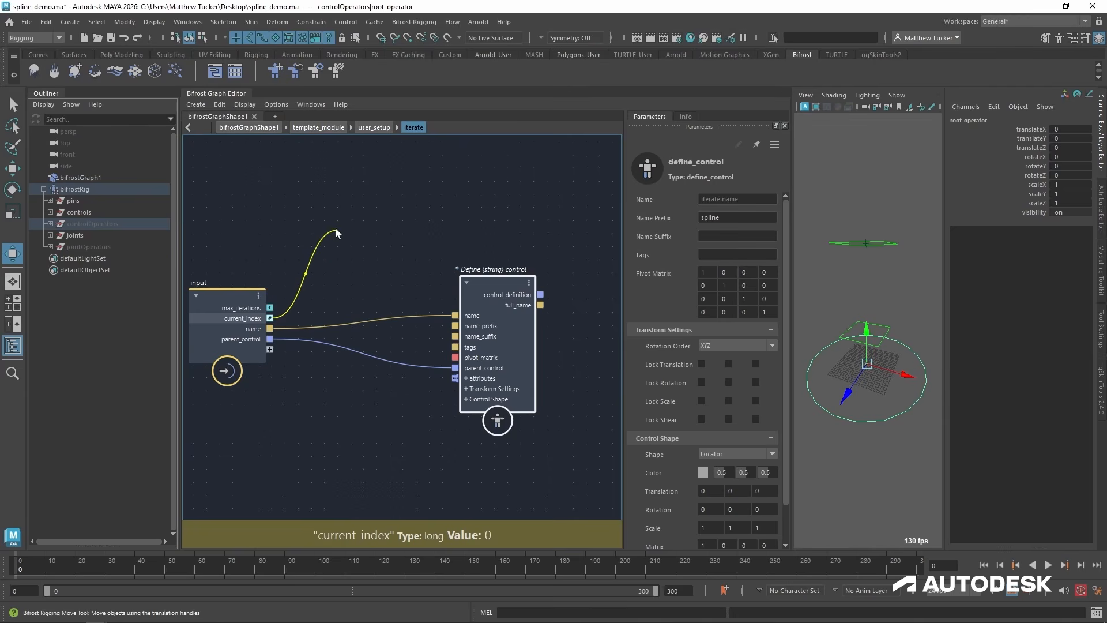
{"action": "left_click_drag", "start_coordinate": [336, 229], "coordinate": [458, 336]}
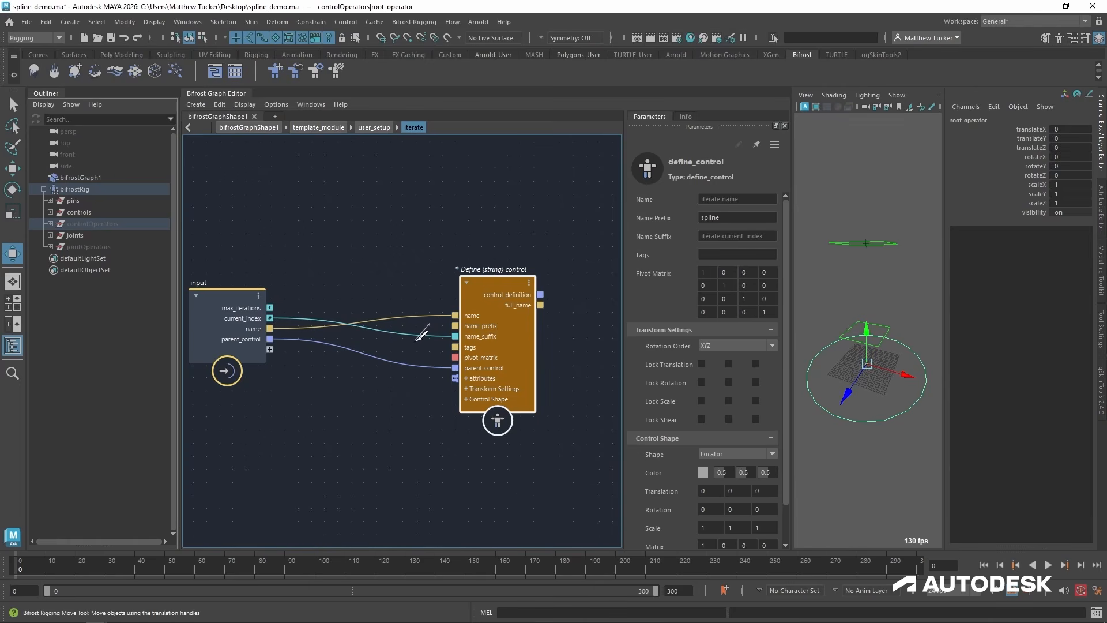
{"action": "left_click_drag", "start_coordinate": [414, 346], "coordinate": [411, 348]}
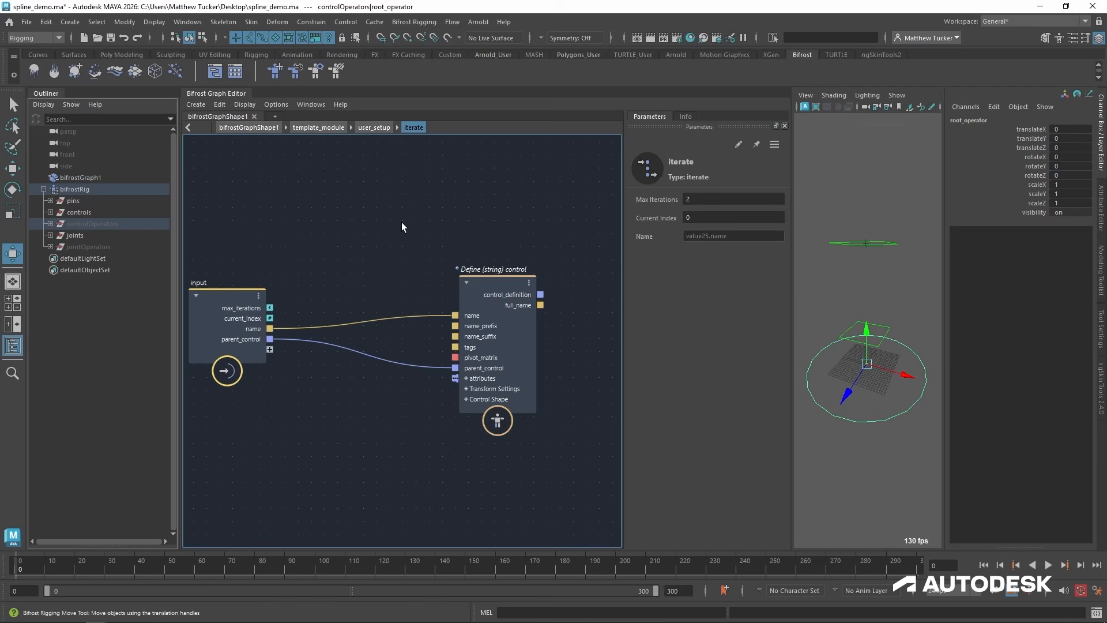
Add a number_to_string node inside iterate, placed above the wires between input and define_control.
{"action": "key", "text": "Tab"}
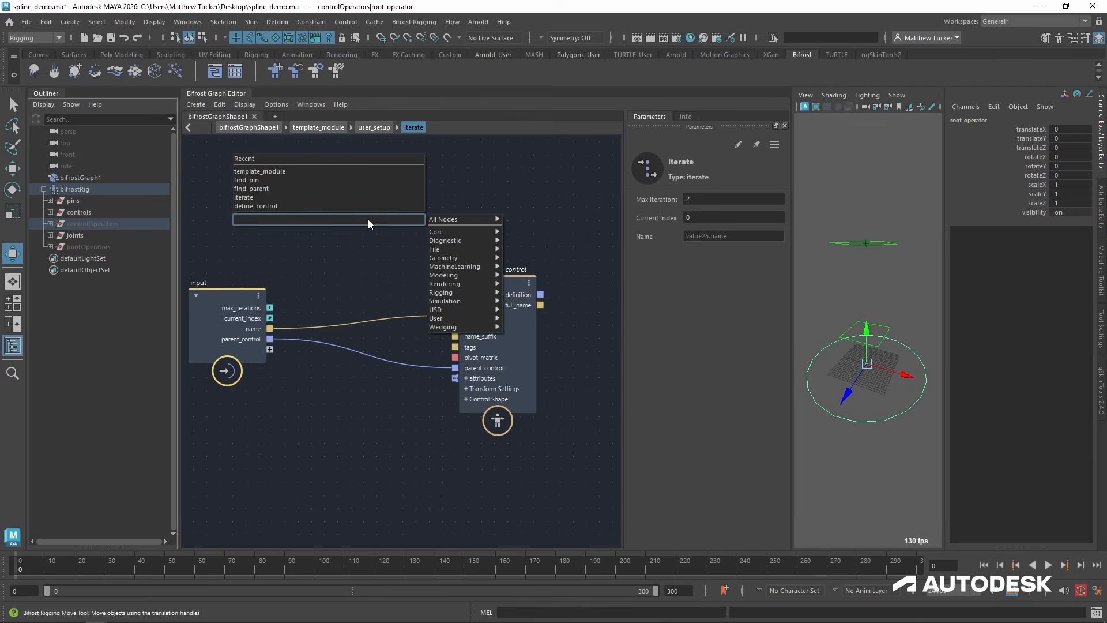
{"action": "type", "text": "num"}
{"action": "key", "text": "Down"}
{"action": "key", "text": "Return"}
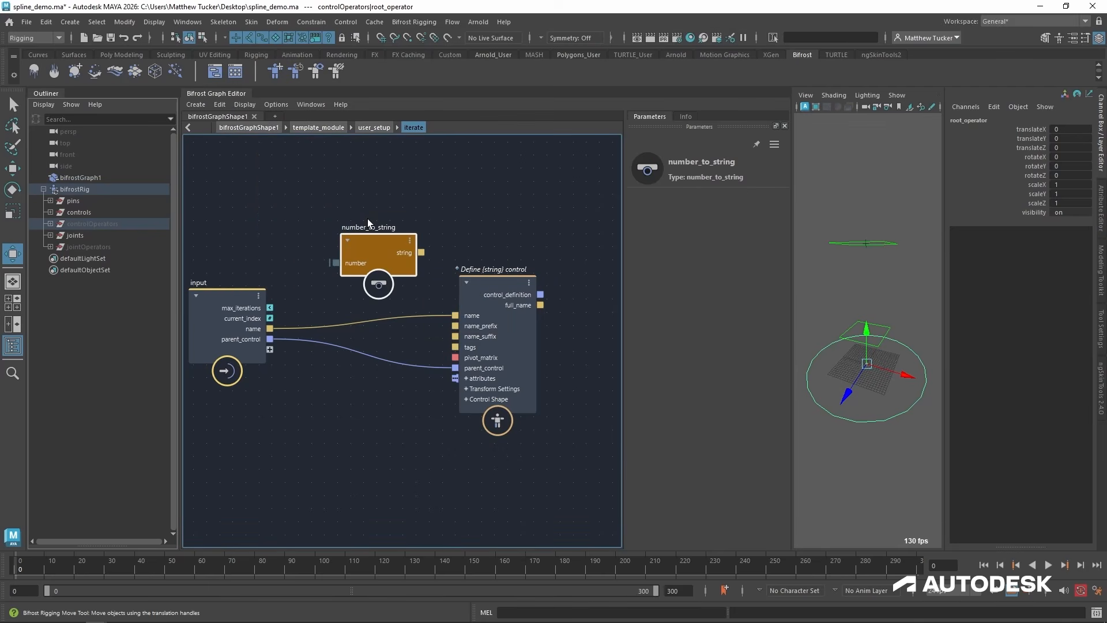
{"action": "left_click_drag", "start_coordinate": [368, 243], "coordinate": [353, 223]}
Connect current_index to number_to_string and its string output to define_control's name_suffix, spacing the nodes apart.
{"action": "left_click_drag", "start_coordinate": [270, 318], "coordinate": [405, 258]}
{"action": "left_click_drag", "start_coordinate": [433, 334], "coordinate": [453, 333]}
{"action": "left_click", "coordinate": [493, 287]}
{"action": "mouse_move", "coordinate": [494, 284]}
{"action": "left_mouse_down"}
{"action": "mouse_move", "coordinate": [511, 281]}
{"action": "mouse_move", "coordinate": [520, 307]}
{"action": "mouse_move", "coordinate": [502, 289]}
{"action": "left_mouse_up"}
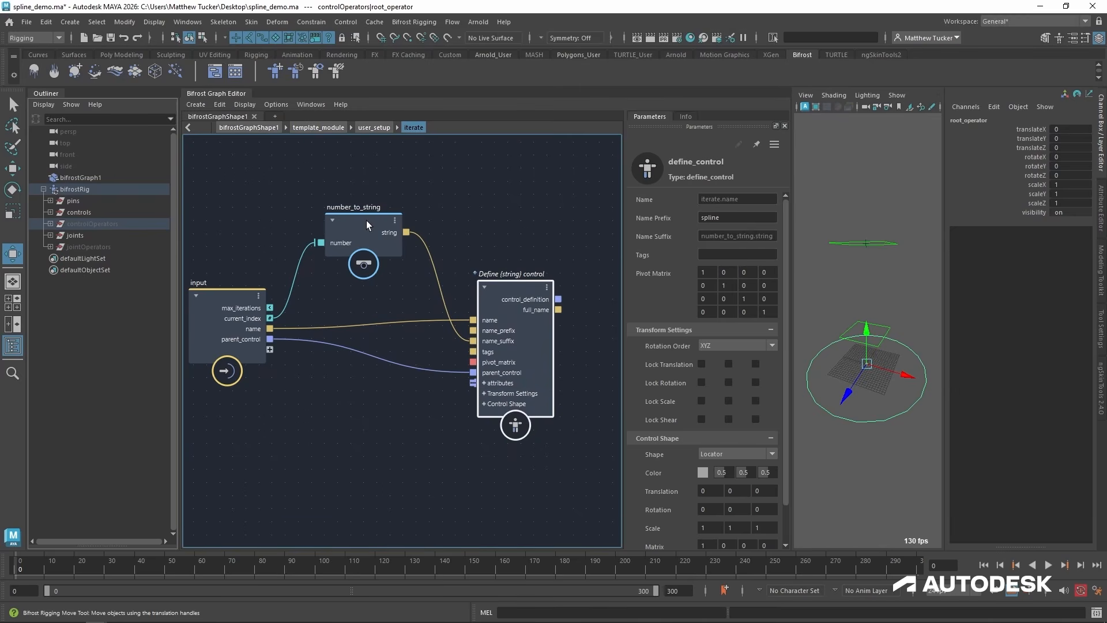
{"action": "left_click_drag", "start_coordinate": [366, 220], "coordinate": [366, 195]}
Move the output node farther away from the define_control node.
{"action": "middle_click_drag", "start_coordinate": [538, 323], "coordinate": [451, 318]}
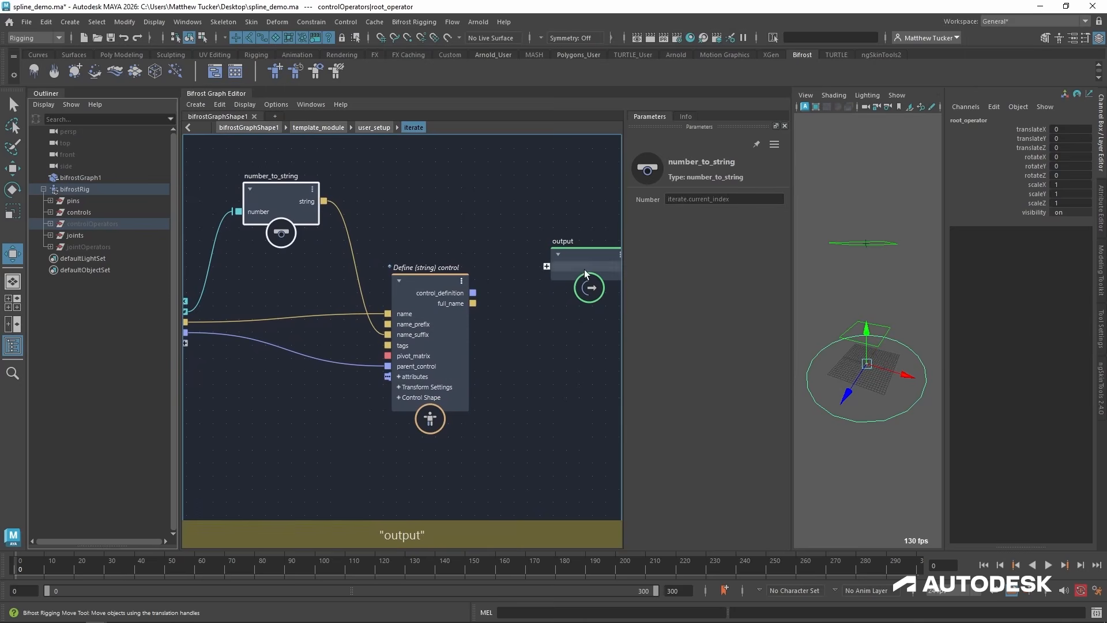
{"action": "left_click_drag", "start_coordinate": [584, 269], "coordinate": [633, 310]}
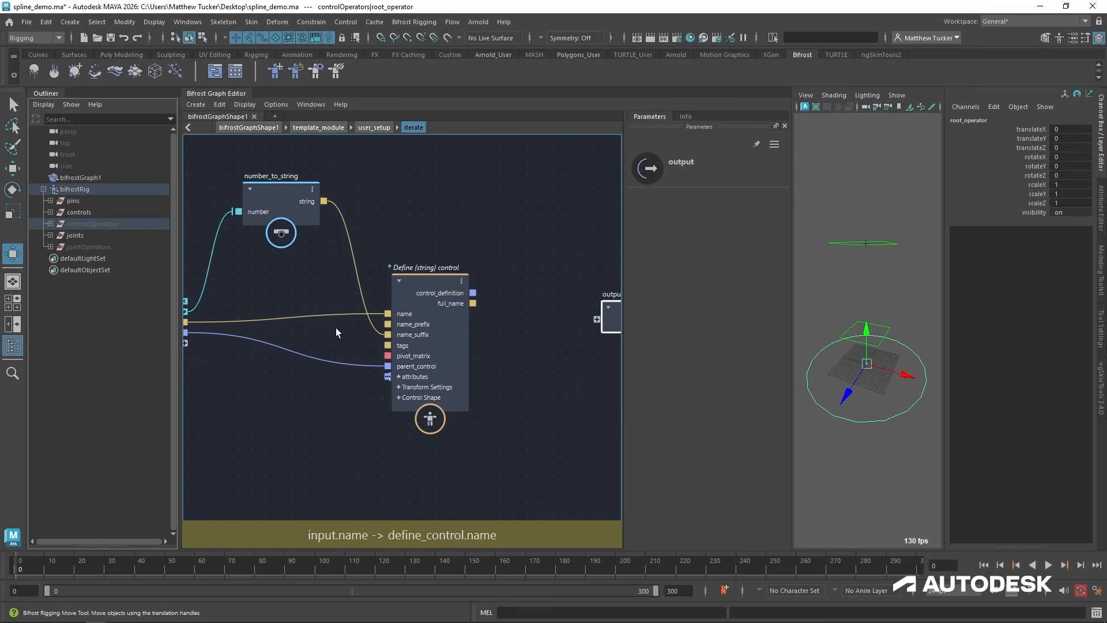
{"action": "middle_click_drag", "start_coordinate": [336, 328], "coordinate": [364, 317]}
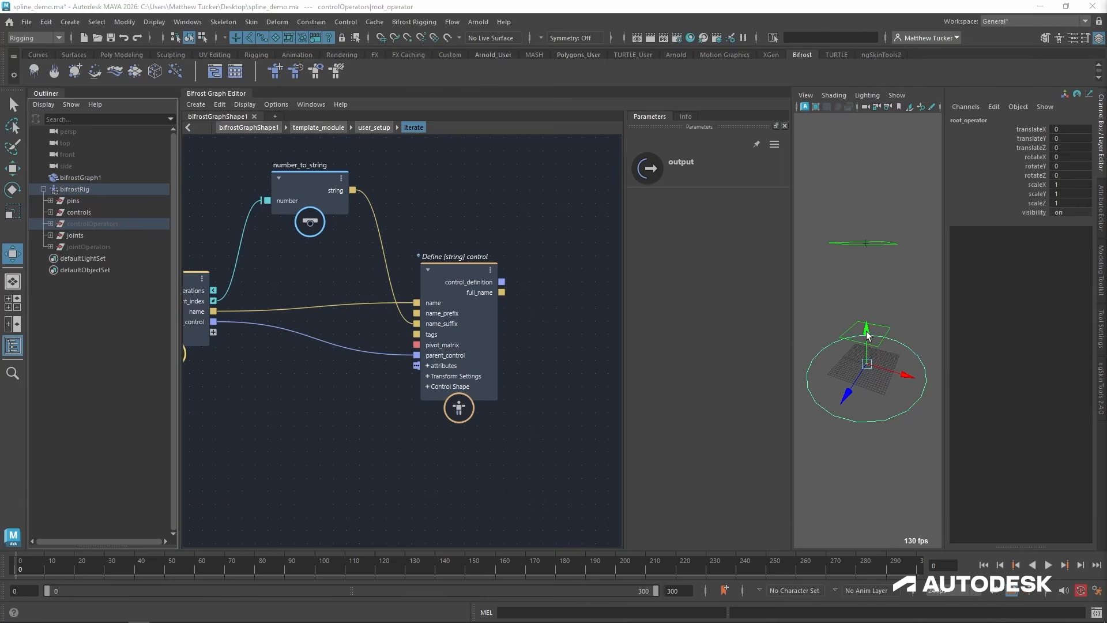
{"action": "key", "text": "q"}
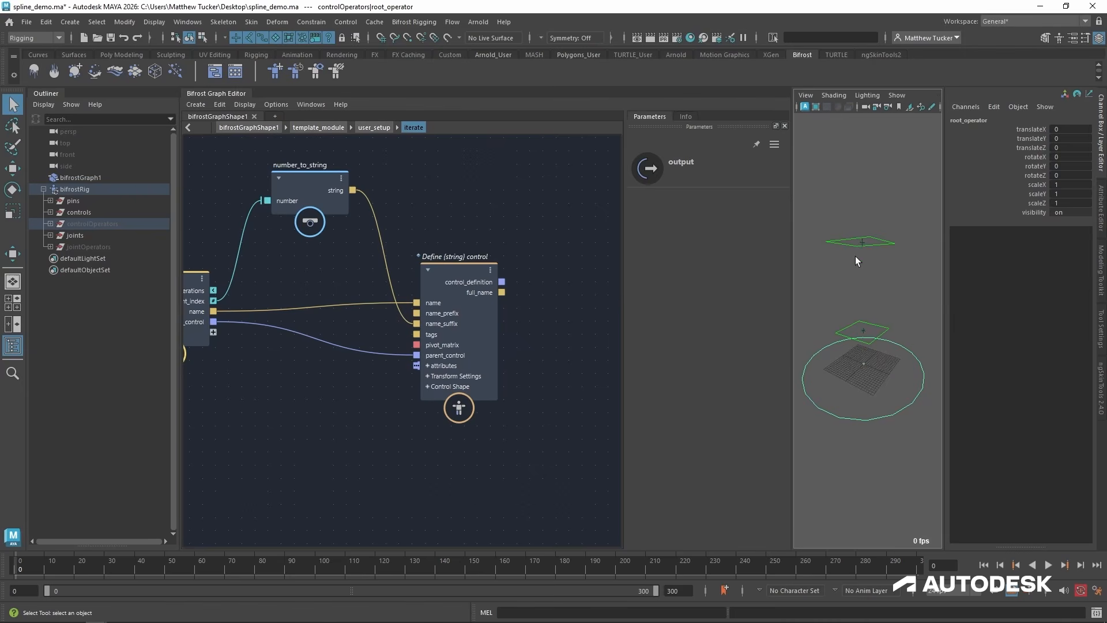
{"action": "left_click_drag", "start_coordinate": [856, 257], "coordinate": [900, 269], "text": "alt"}
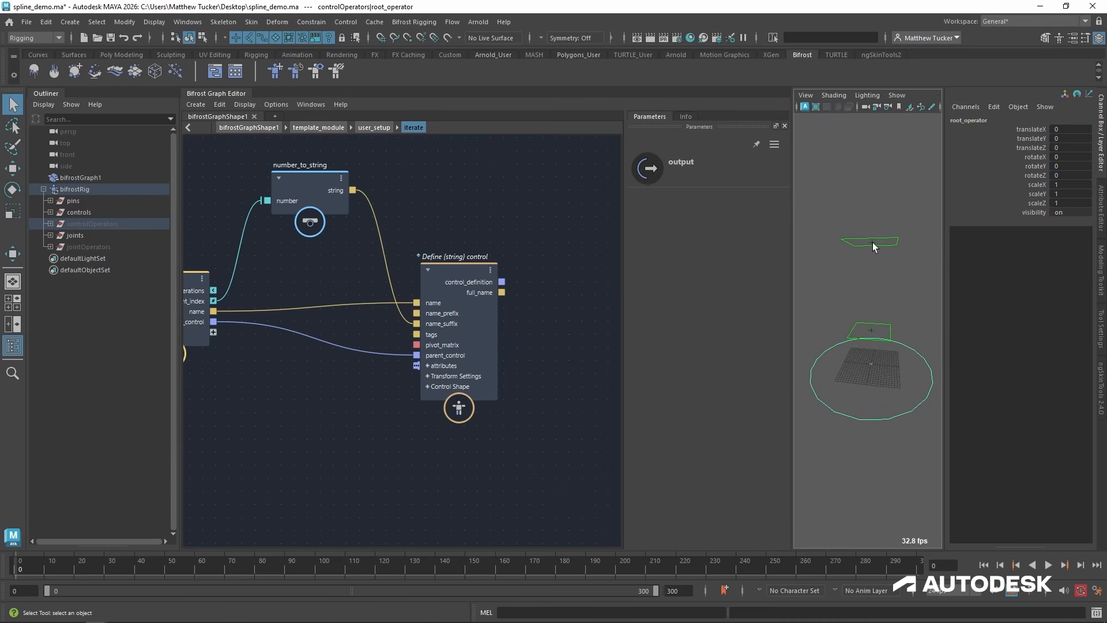
{"action": "middle_click_drag", "start_coordinate": [324, 336], "coordinate": [368, 339], "text": "alt"}
{"action": "scroll", "coordinate": [349, 341], "scroll_direction": "down", "scroll_amount": 1}
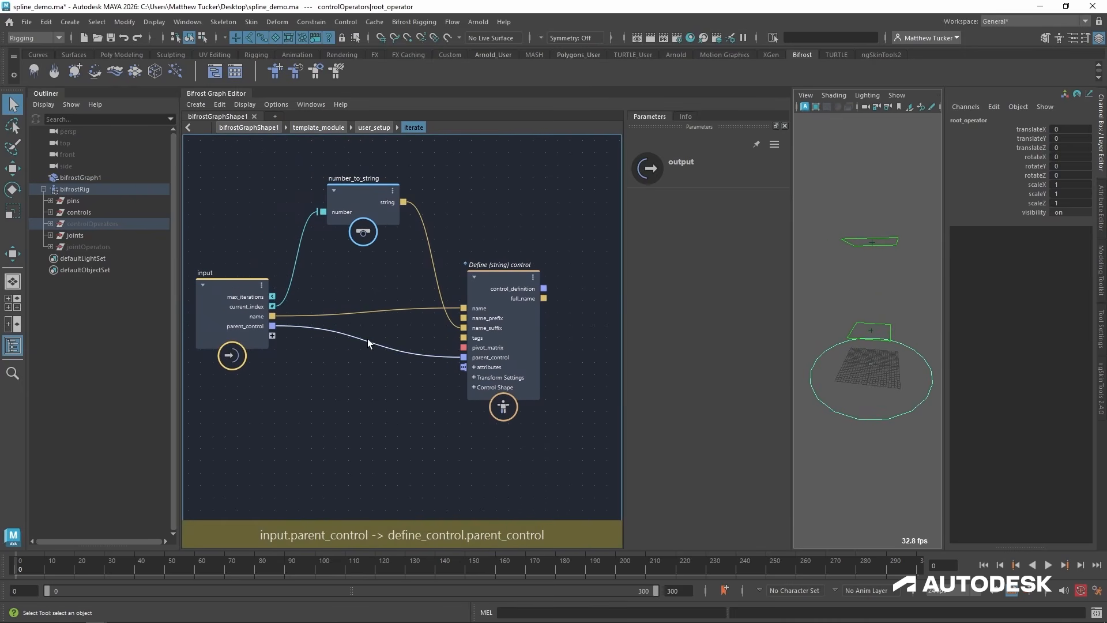
In user_setup, connect the pivot_matrix outputs of the base and end find_pin nodes to new inputs on iterate.
{"action": "left_click", "coordinate": [375, 129]}
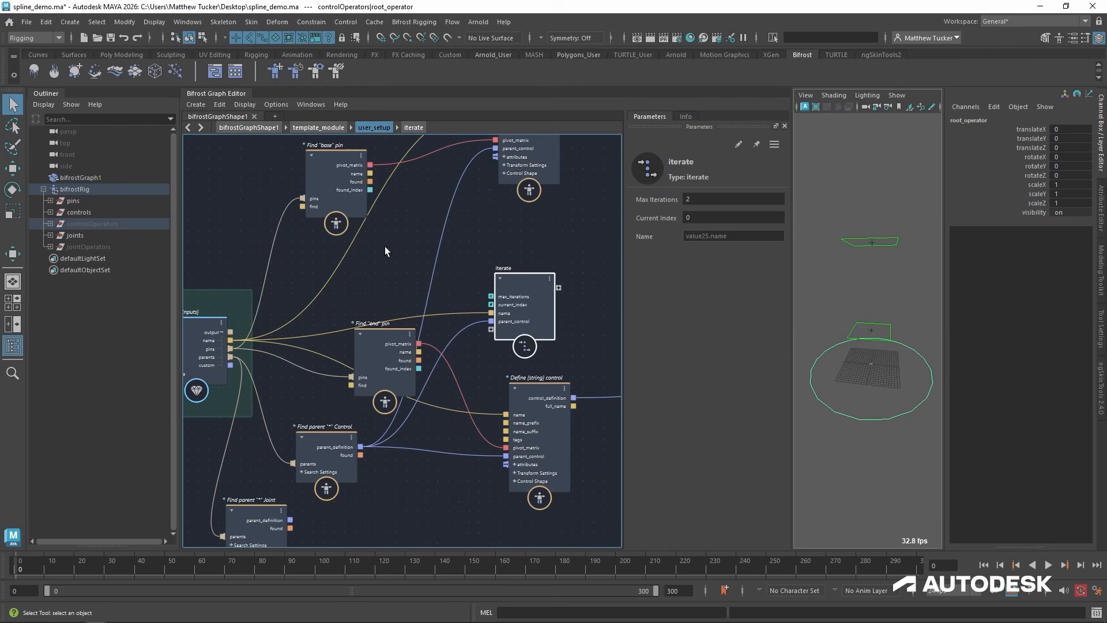
{"action": "left_click", "coordinate": [394, 340]}
{"action": "left_click_drag", "start_coordinate": [394, 340], "coordinate": [384, 361]}
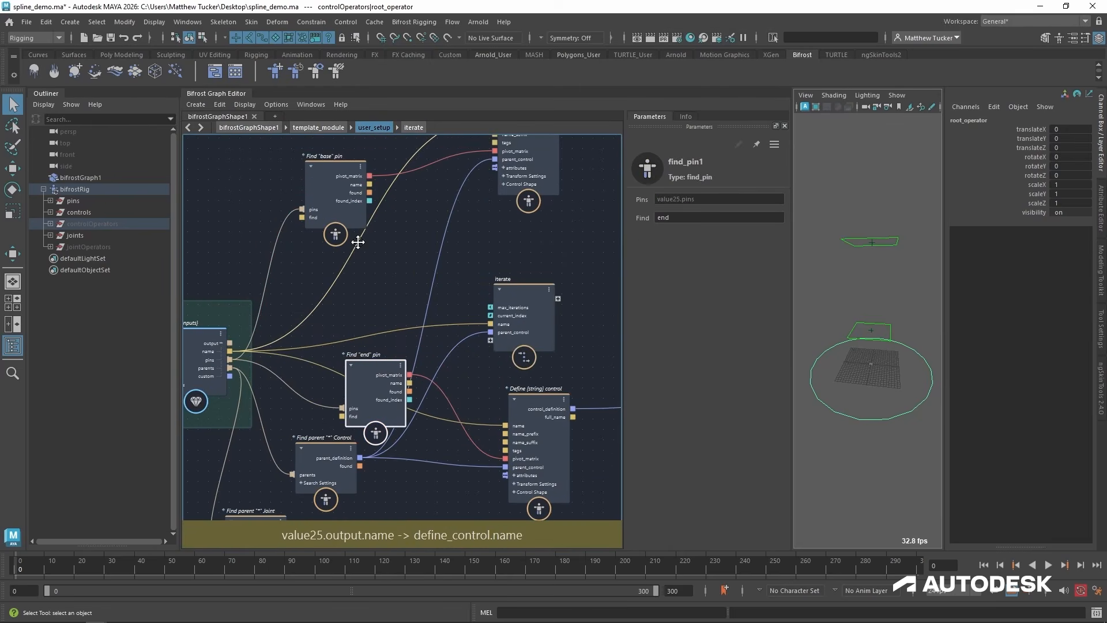
{"action": "left_click_drag", "start_coordinate": [369, 175], "coordinate": [489, 348]}
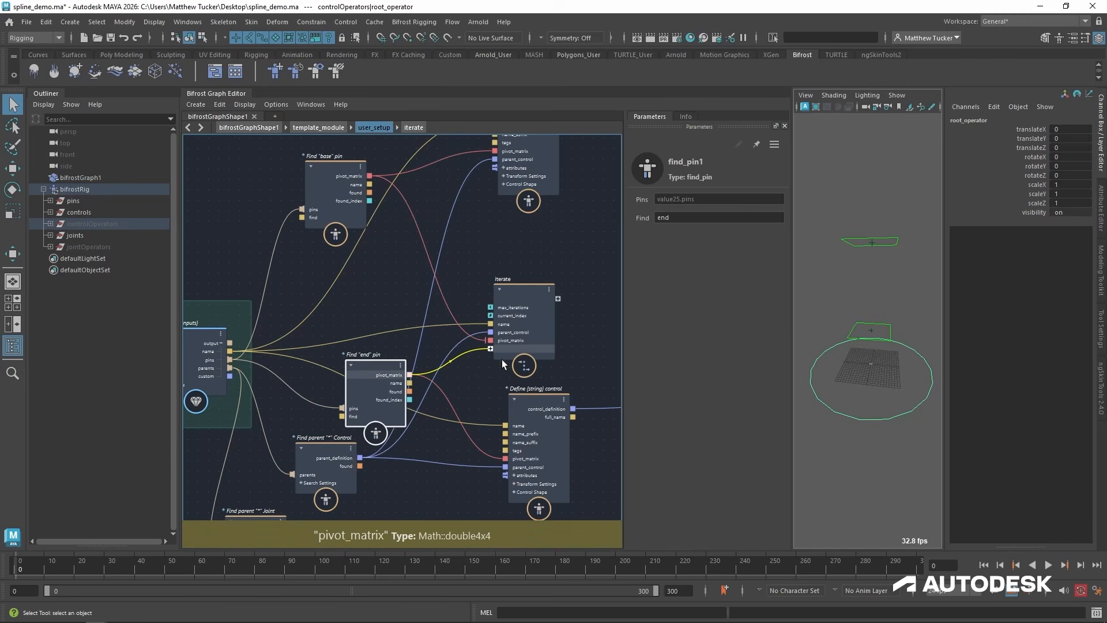
Rename the iterate input port fed by the base pin to base_pivot_matrix.
{"action": "scroll", "coordinate": [502, 359], "scroll_direction": "up", "scroll_amount": 3}
{"action": "right_click", "coordinate": [520, 334]}
{"action": "left_click", "coordinate": [554, 337]}
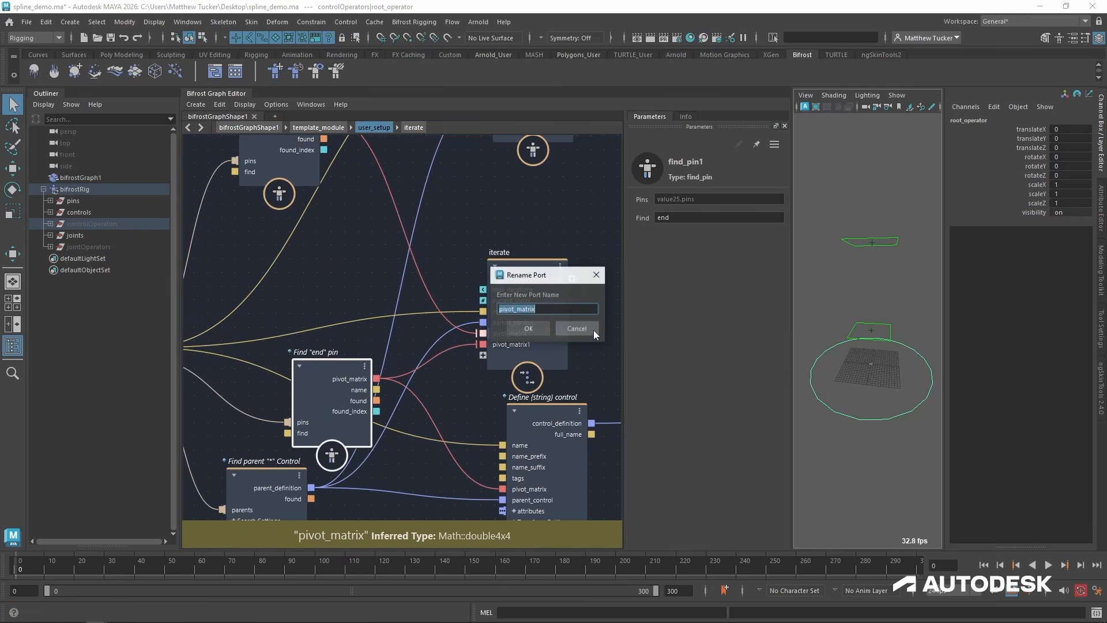
{"action": "type", "text": "base_"}
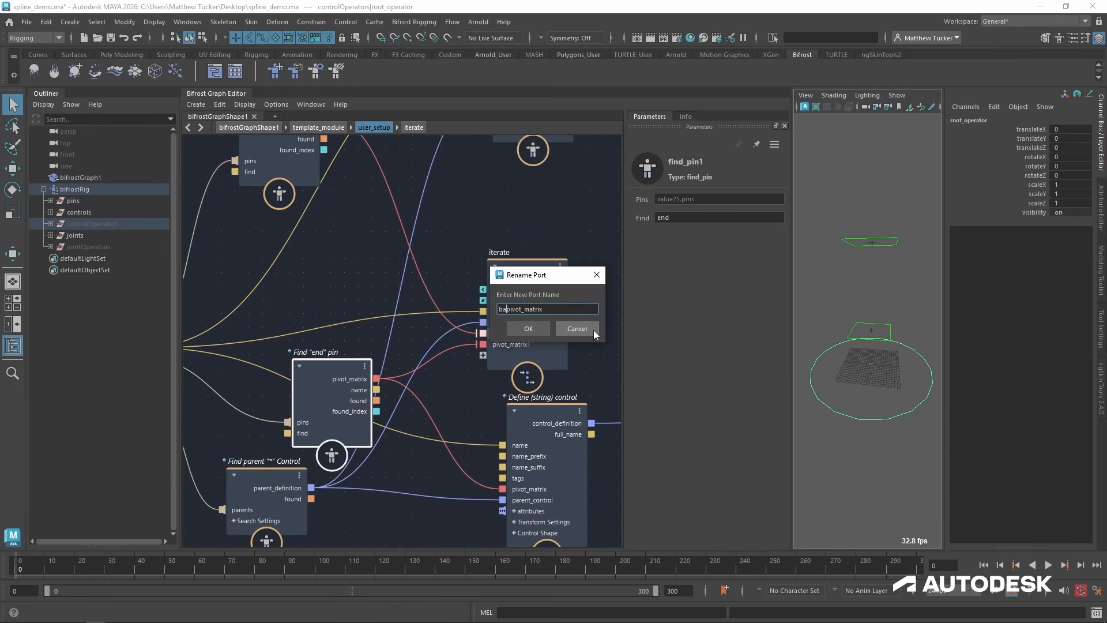
{"action": "key", "text": "Return"}
Rename the iterate input port fed by the end pin to end_pivot_matrix.
{"action": "right_click", "coordinate": [527, 343]}
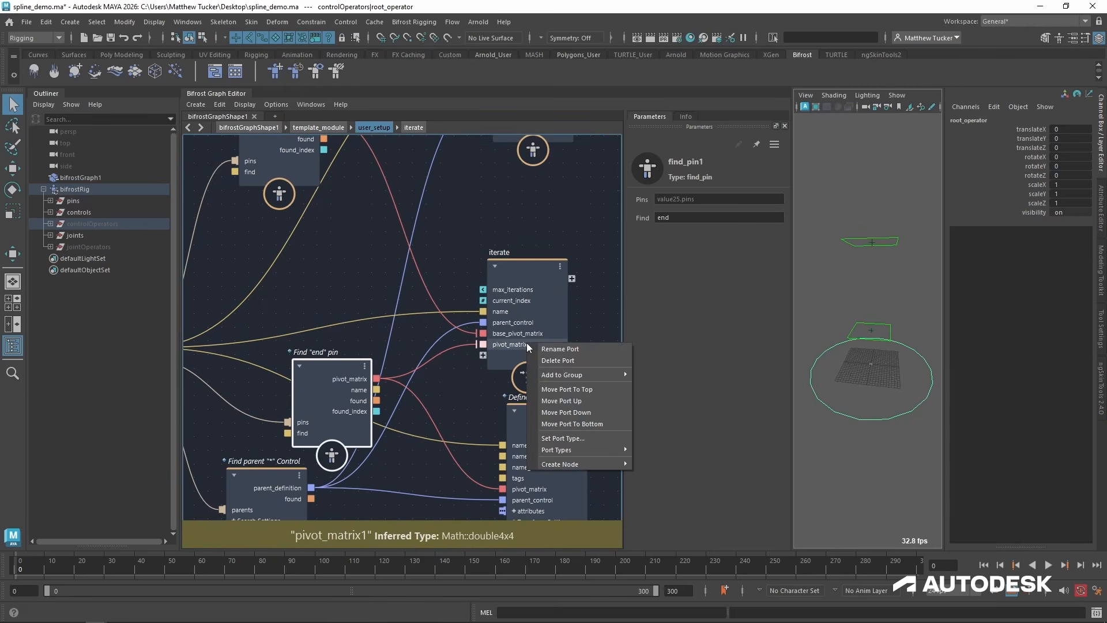
{"action": "left_click", "coordinate": [582, 348]}
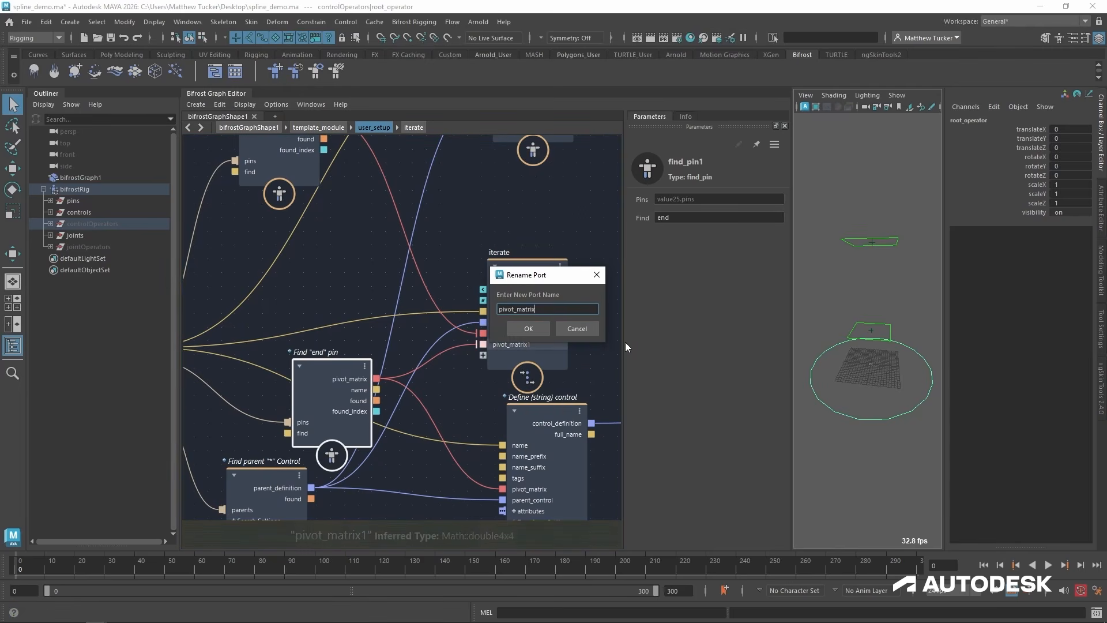
{"action": "key", "text": "End"}
{"action": "key", "text": "BackSpace"}
{"action": "key", "text": "Home"}
{"action": "type", "text": "end_"}
{"action": "key", "text": "Return"}
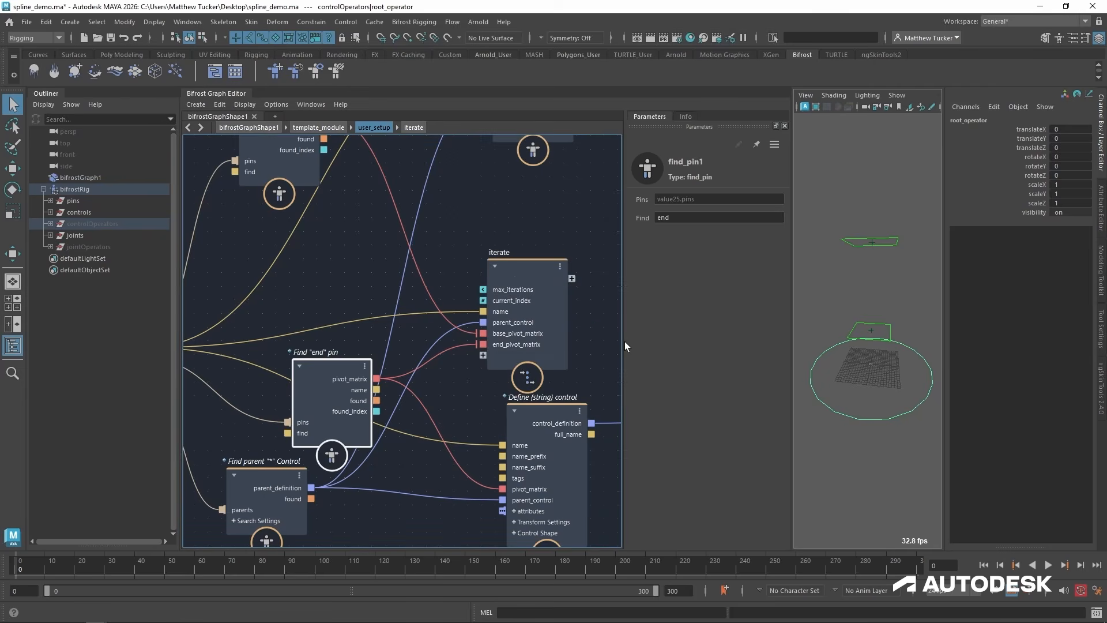
Inside iterate, make room before define_control and add an interpolate_transform_matrix node below the wires.
{"action": "double_click", "coordinate": [514, 271]}
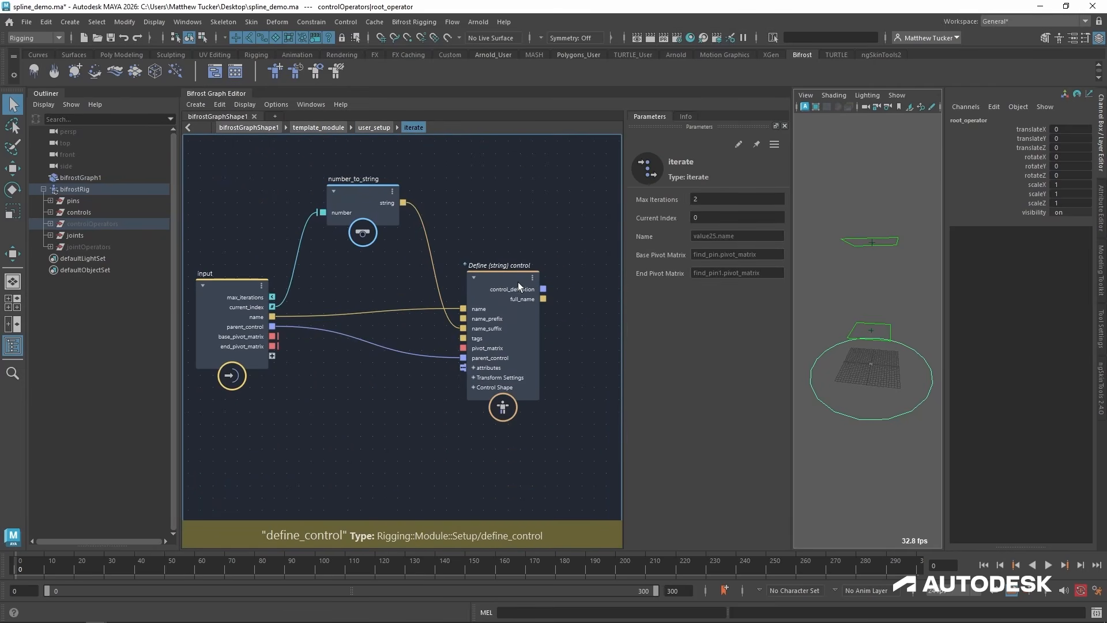
{"action": "left_click_drag", "start_coordinate": [518, 282], "coordinate": [607, 265]}
{"action": "left_click", "coordinate": [460, 414]}
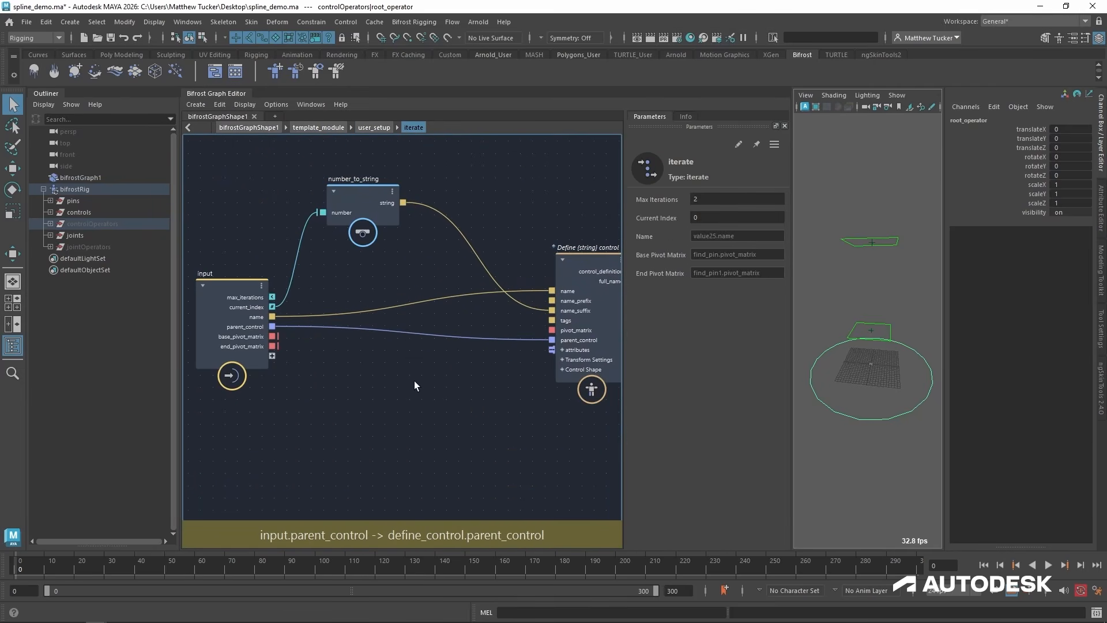
{"action": "key", "text": "Tab"}
{"action": "type", "text": "interp"}
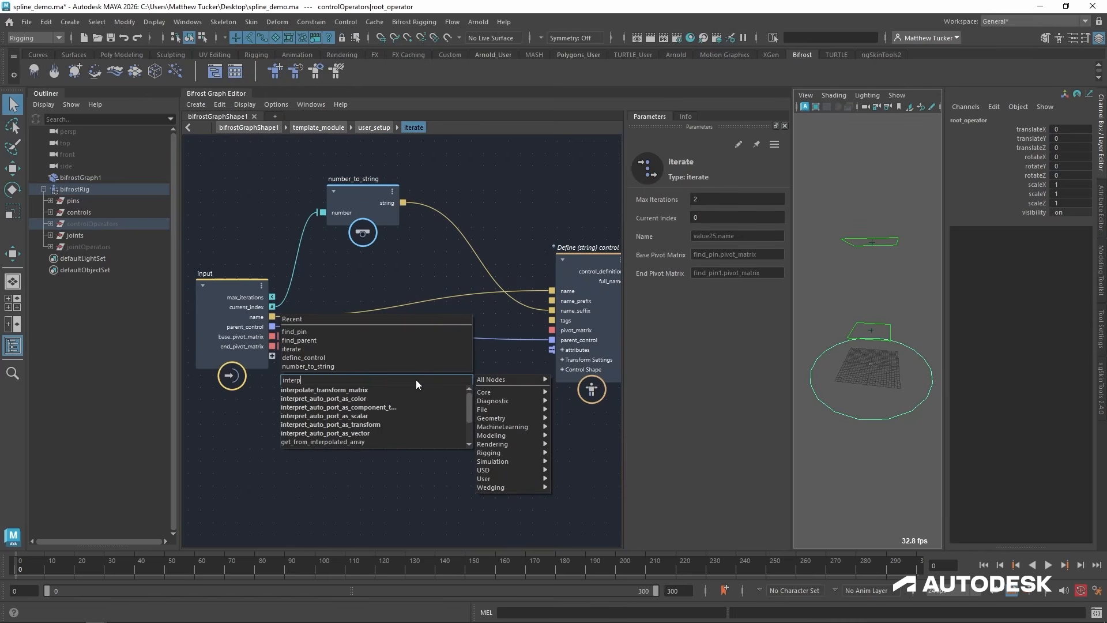
{"action": "type", "text": "o"}
{"action": "key", "text": "Return"}
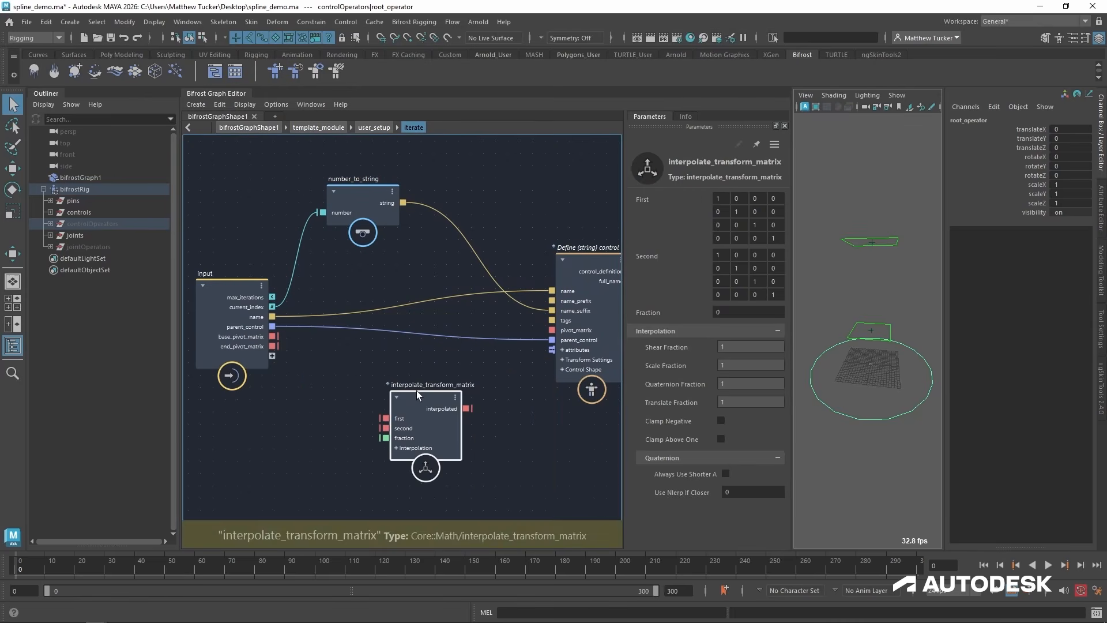
{"action": "left_click_drag", "start_coordinate": [418, 394], "coordinate": [425, 370]}
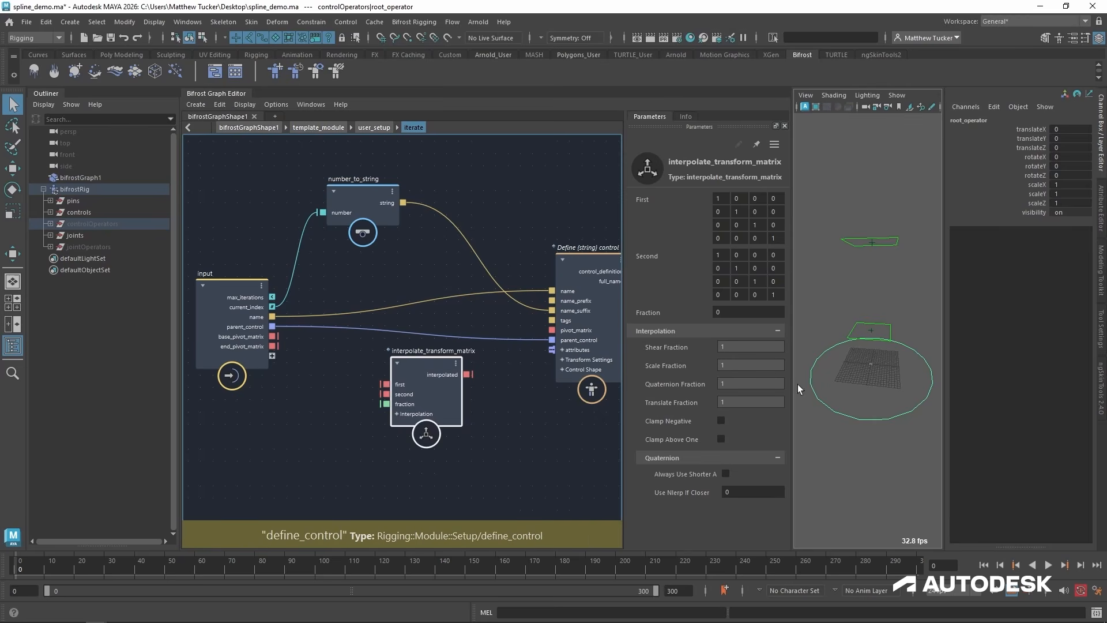
Connect base_pivot_matrix and end_pivot_matrix to the interpolation's first and second inputs, and its interpolated output to define_control's pivot_matrix.
{"action": "left_click_drag", "start_coordinate": [276, 341], "coordinate": [385, 394]}
{"action": "middle_click_drag", "start_coordinate": [519, 403], "coordinate": [449, 403]}
{"action": "left_click_drag", "start_coordinate": [397, 374], "coordinate": [481, 329]}
{"action": "left_click", "coordinate": [507, 255]}
{"action": "middle_click_drag", "start_coordinate": [507, 255], "coordinate": [437, 216]}
Expose define_control's control_definition as an iterate output and connect it to the control definitions of set_definitions in user_setup.
{"action": "left_click_drag", "start_coordinate": [551, 303], "coordinate": [567, 273]}
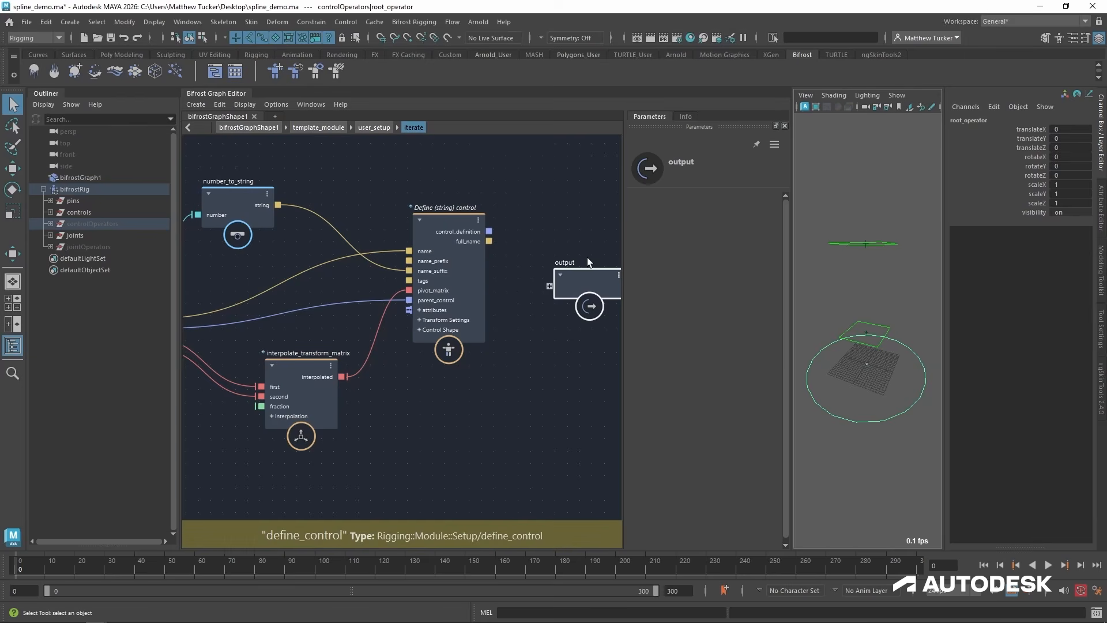
{"action": "left_click_drag", "start_coordinate": [585, 268], "coordinate": [579, 244]}
{"action": "left_click_drag", "start_coordinate": [489, 230], "coordinate": [545, 262]}
{"action": "left_click", "coordinate": [375, 127]}
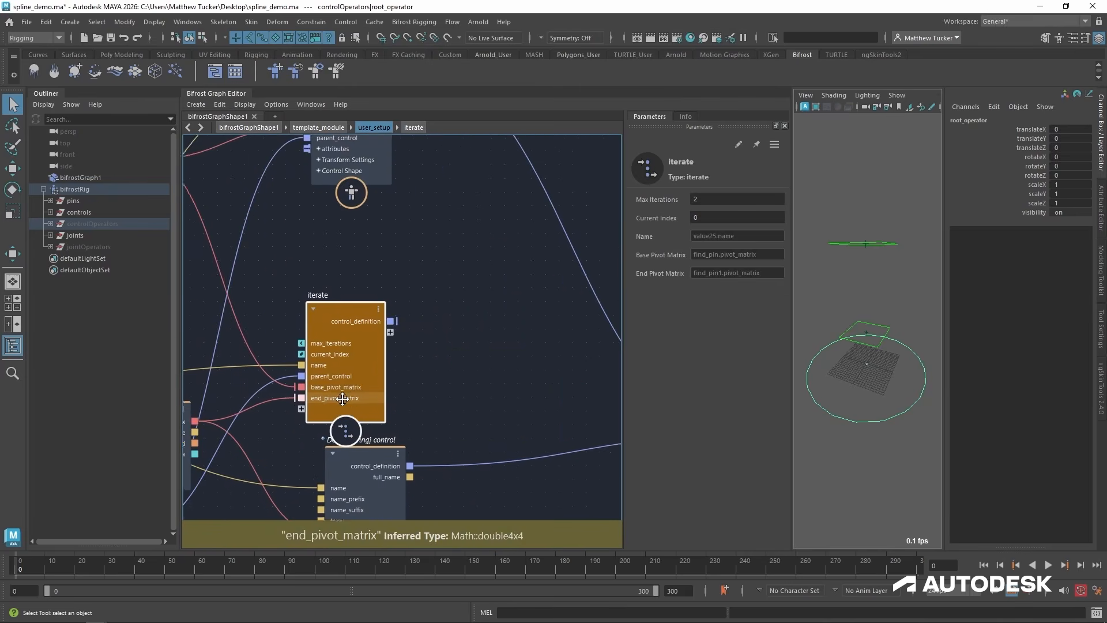
{"action": "middle_click_drag", "start_coordinate": [527, 371], "coordinate": [392, 346], "text": "alt"}
{"action": "scroll", "coordinate": [376, 349], "scroll_direction": "down", "scroll_amount": 2}
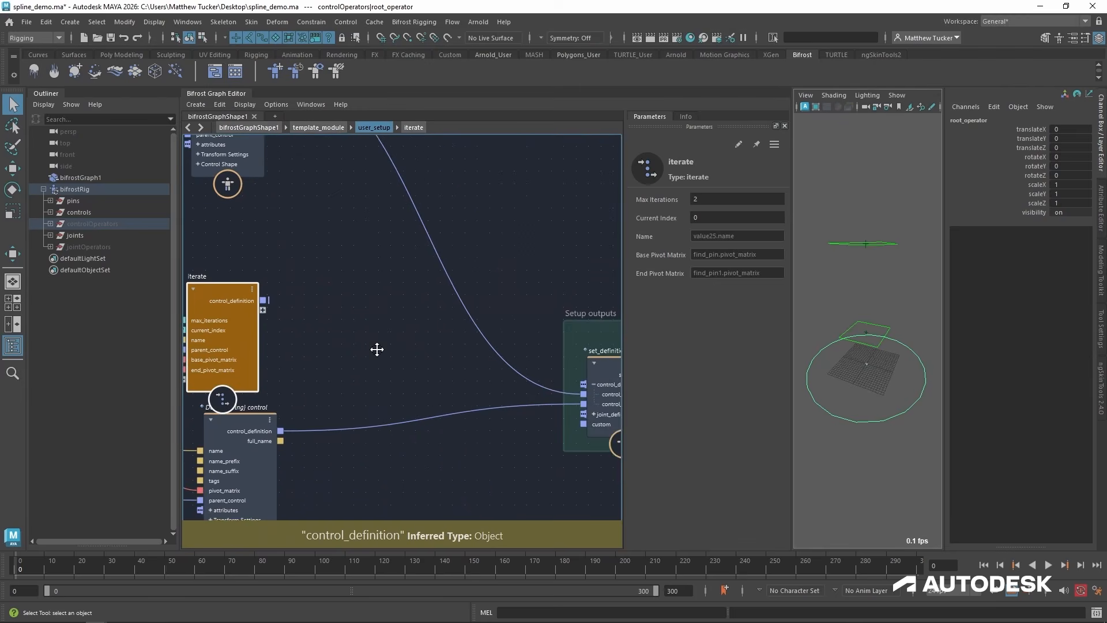
{"action": "left_click_drag", "start_coordinate": [264, 300], "coordinate": [571, 386]}
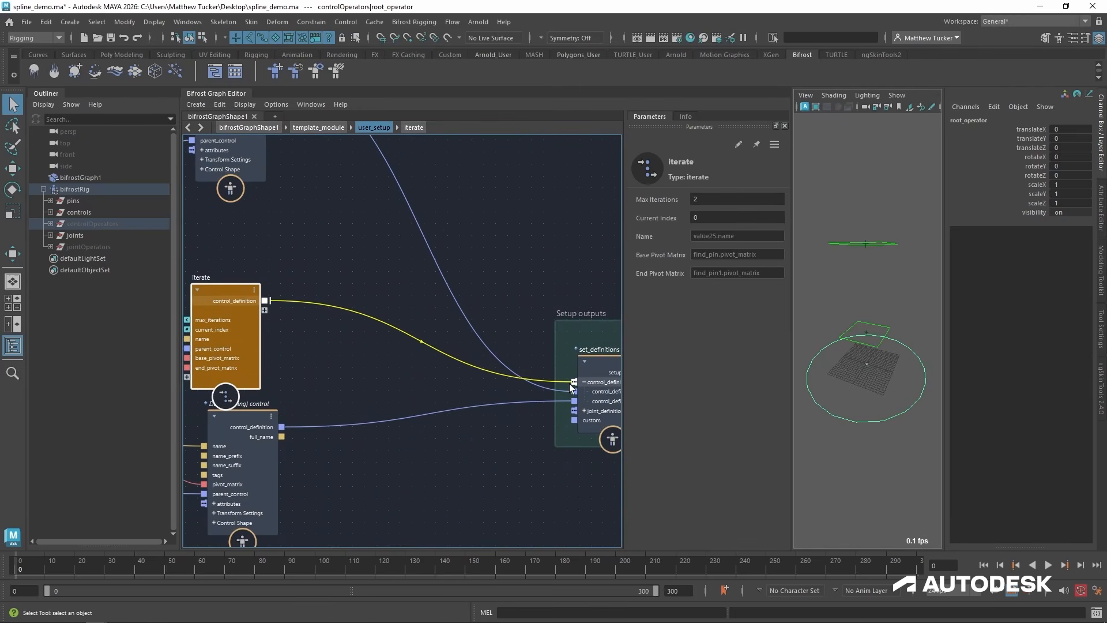
{"action": "middle_click_drag", "start_coordinate": [339, 369], "coordinate": [441, 371], "text": "alt"}
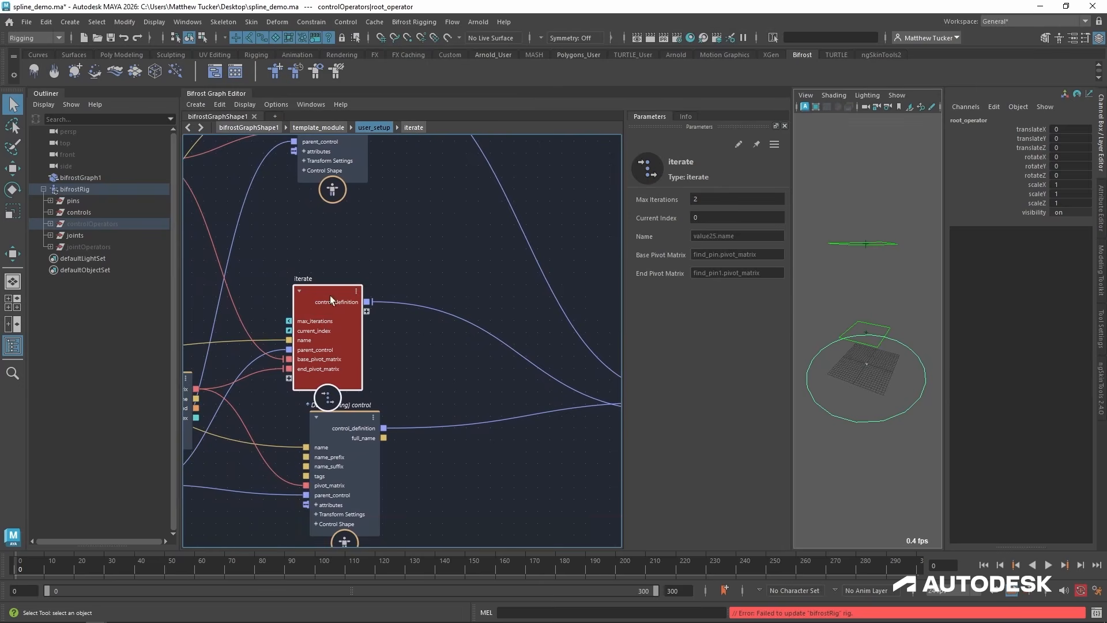
{"action": "mouse_move", "coordinate": [478, 420]}
{"action": "middle_mouse_down", "text": "alt"}
{"action": "mouse_move", "coordinate": [319, 408]}
{"action": "mouse_move", "coordinate": [458, 425]}
{"action": "middle_mouse_up", "text": "alt"}
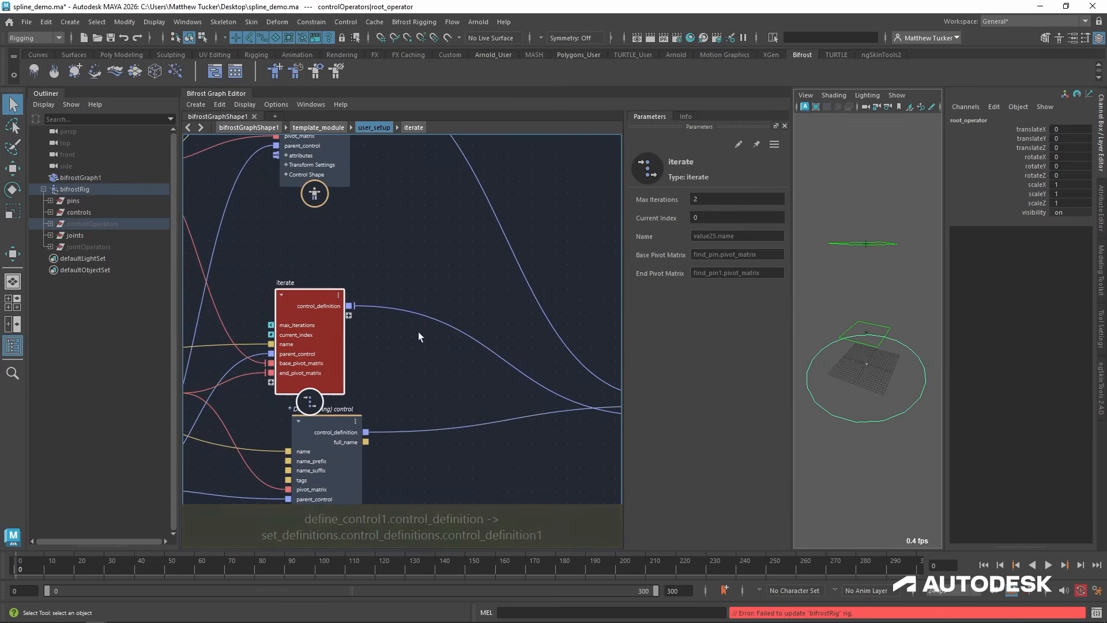
Tidy the graph inside iterate by repositioning the input, number_to_string and interpolate_transform_matrix nodes around the wires to define_control.
{"action": "double_click", "coordinate": [311, 299]}
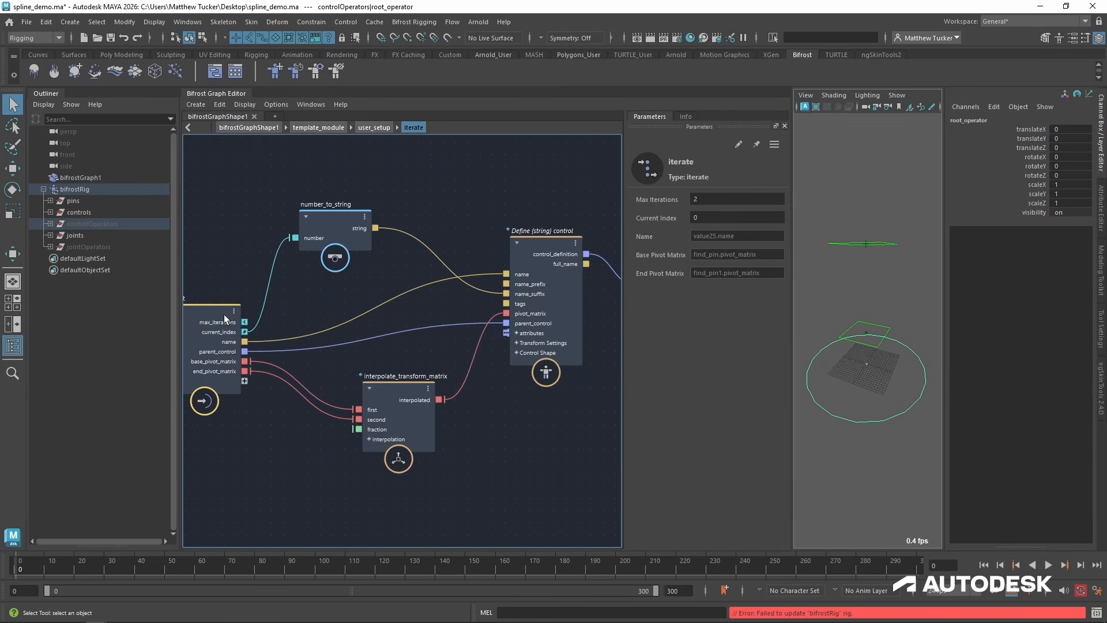
{"action": "left_click_drag", "start_coordinate": [224, 314], "coordinate": [226, 271]}
{"action": "left_click_drag", "start_coordinate": [361, 203], "coordinate": [407, 196]}
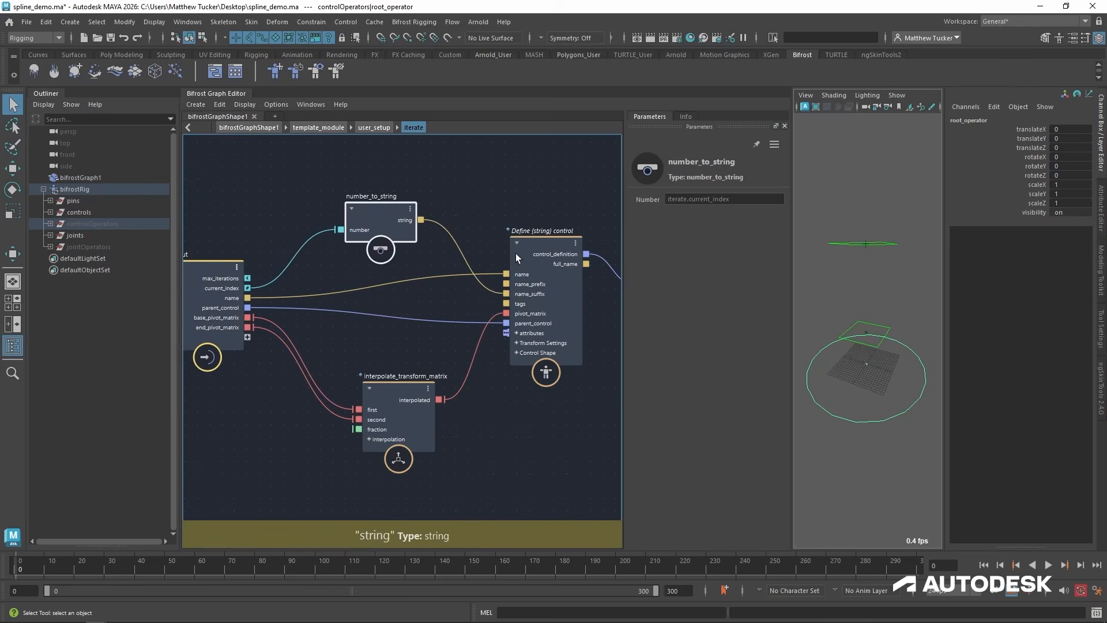
{"action": "left_click_drag", "start_coordinate": [387, 417], "coordinate": [376, 404]}
{"action": "middle_click_drag", "start_coordinate": [463, 315], "coordinate": [456, 317], "text": "alt"}
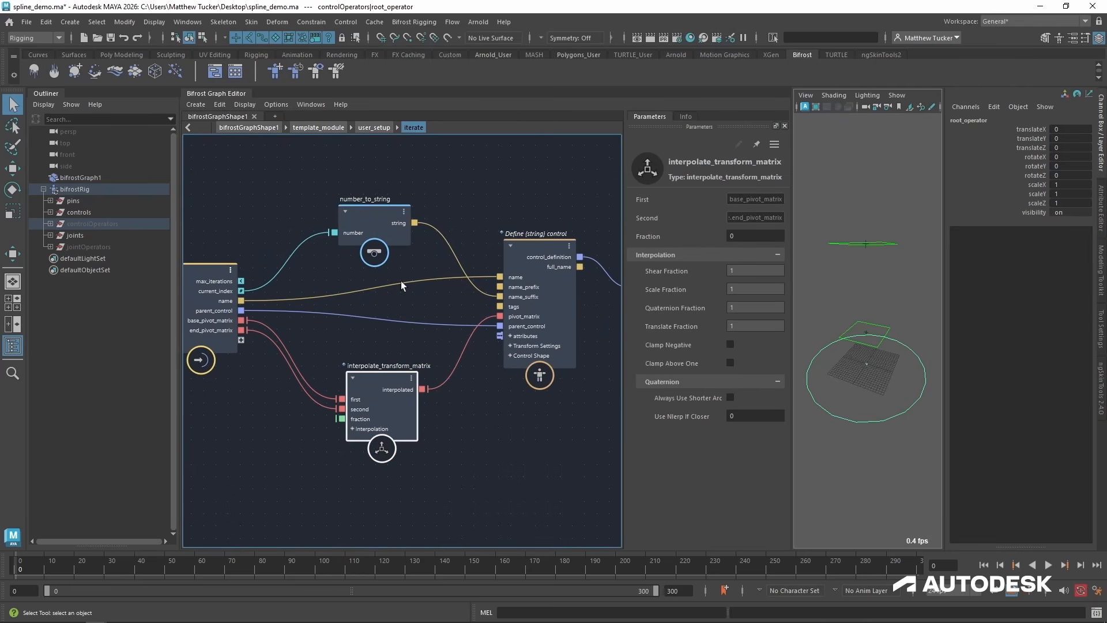
{"action": "left_click", "coordinate": [211, 271]}
{"action": "left_click", "coordinate": [372, 127]}
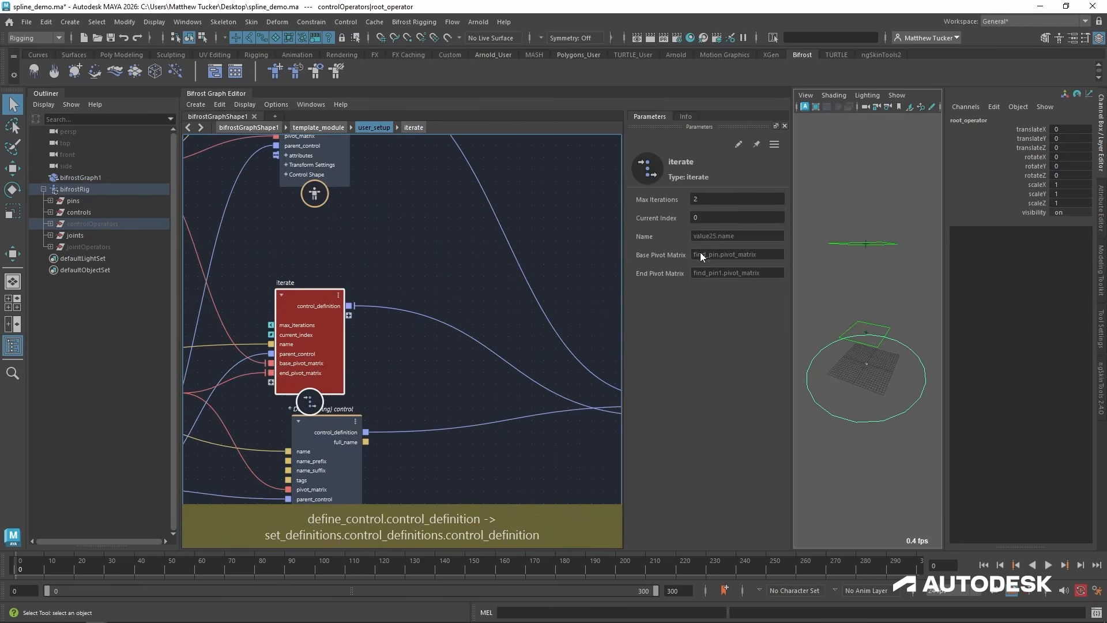
{"action": "left_click", "coordinate": [414, 127]}
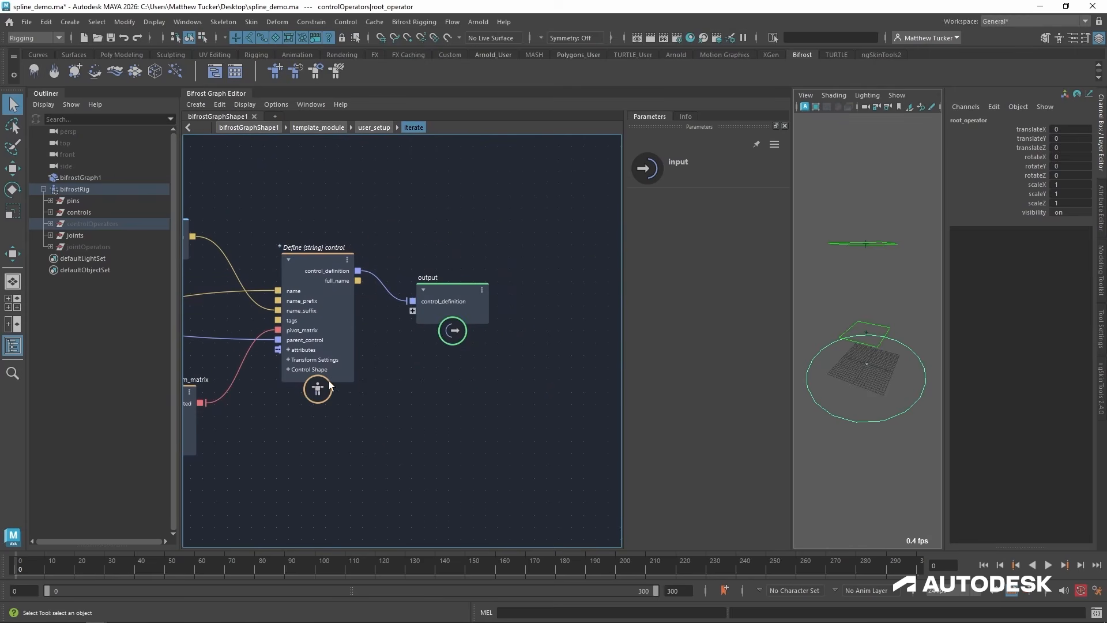
Move iterate's internal output node away from define_control and set its control_definition port's iteration target to true.
{"action": "left_click_drag", "start_coordinate": [447, 297], "coordinate": [482, 269]}
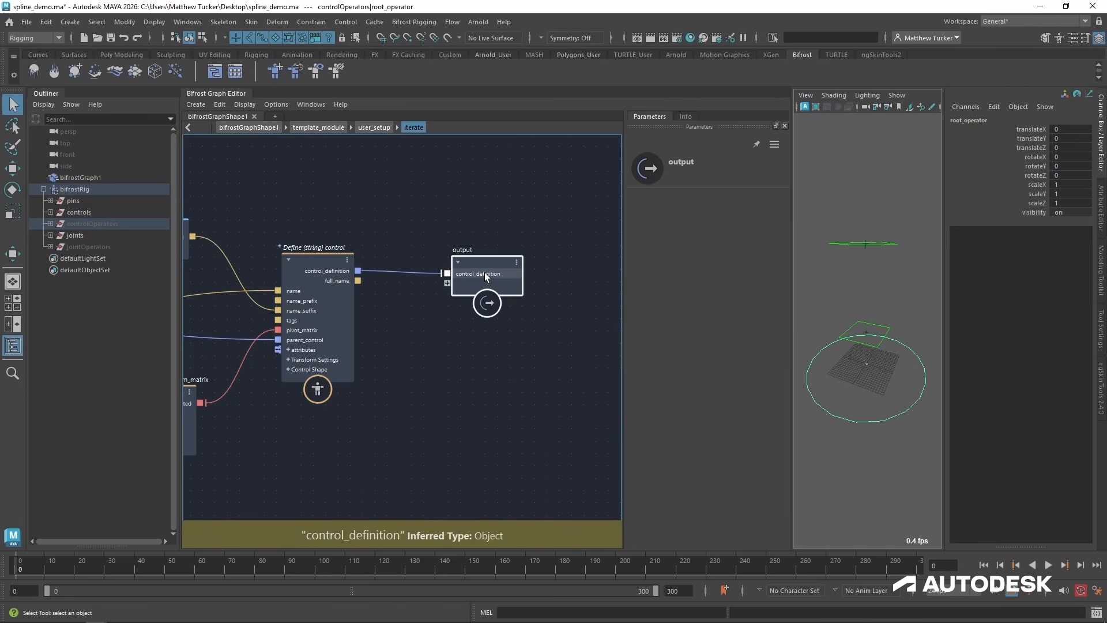
{"action": "right_click", "coordinate": [484, 272]}
{"action": "left_click", "coordinate": [459, 307]}
{"action": "right_click", "coordinate": [476, 276]}
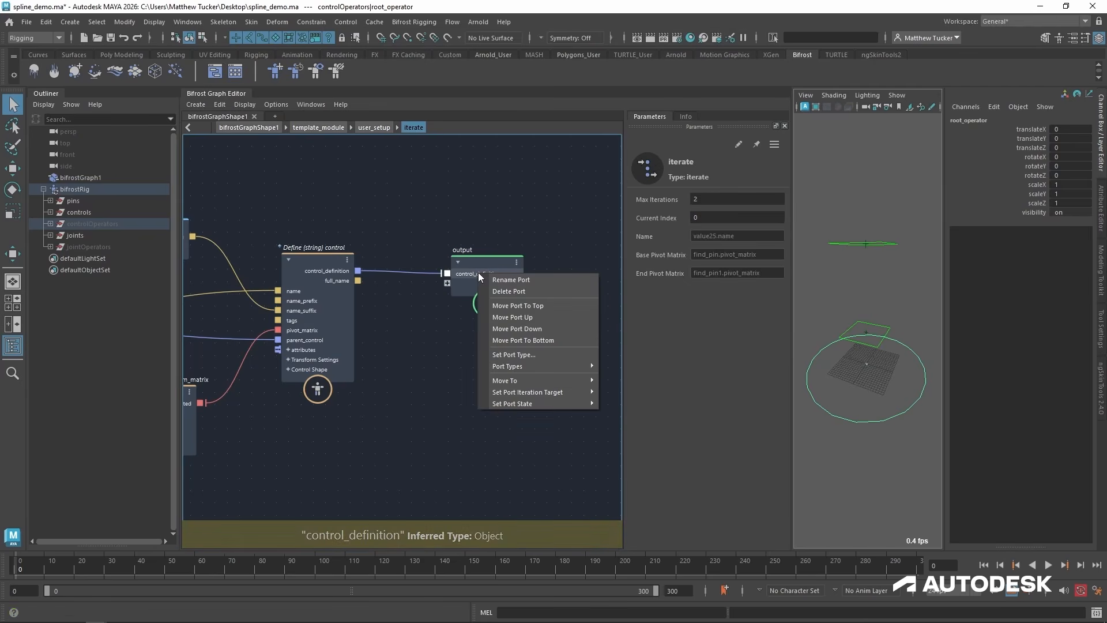
{"action": "mouse_move", "coordinate": [522, 404]}
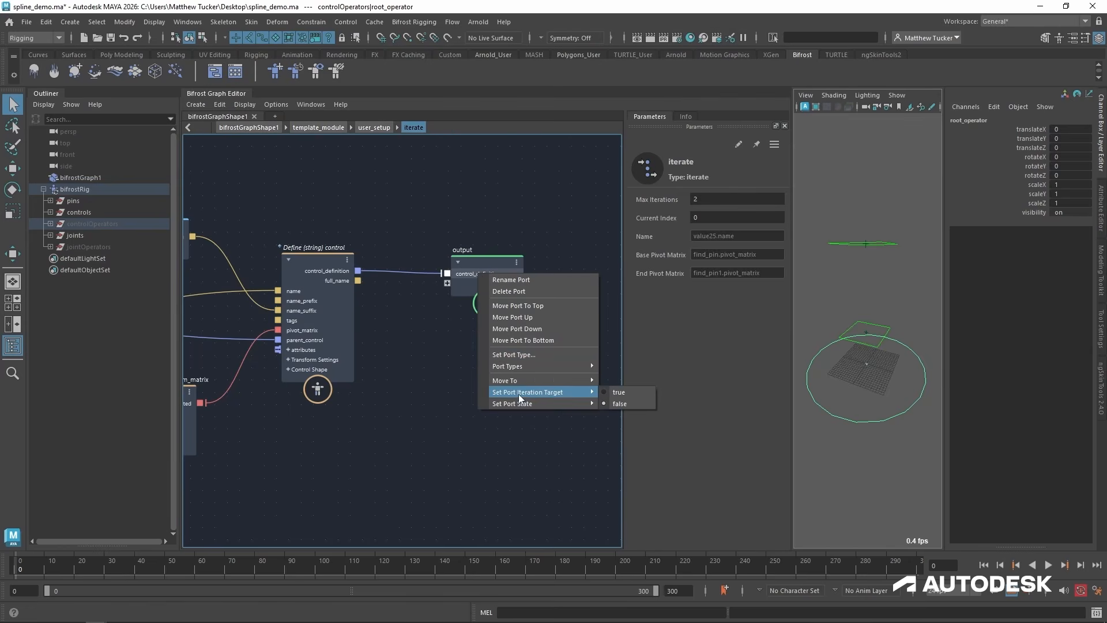
{"action": "left_click", "coordinate": [644, 394]}
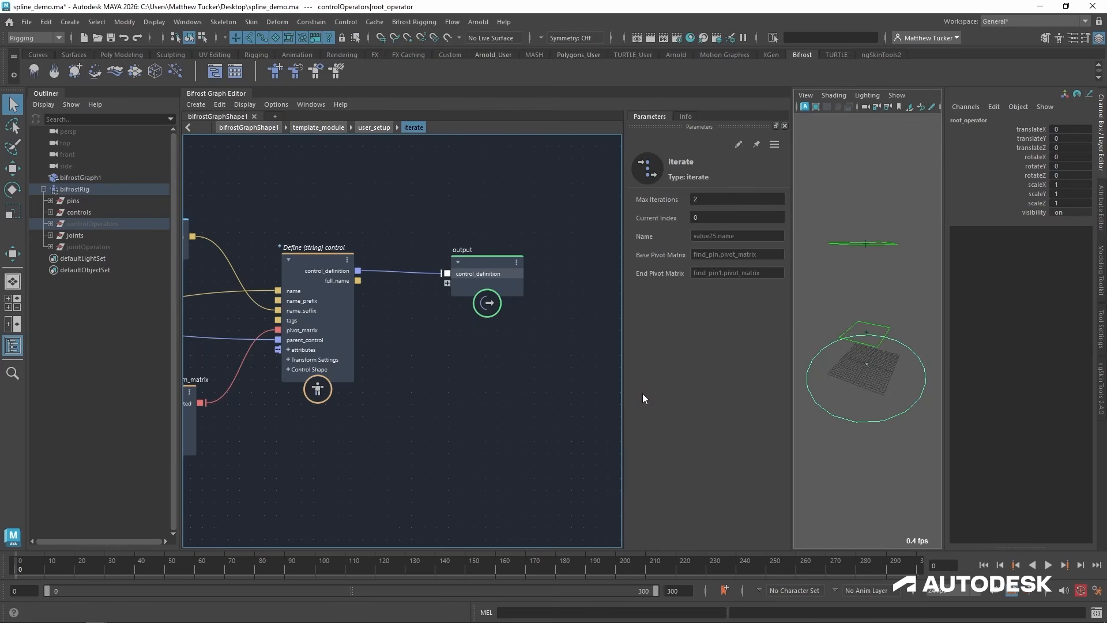
{"action": "scroll", "coordinate": [447, 280], "scroll_direction": "up", "scroll_amount": 3}
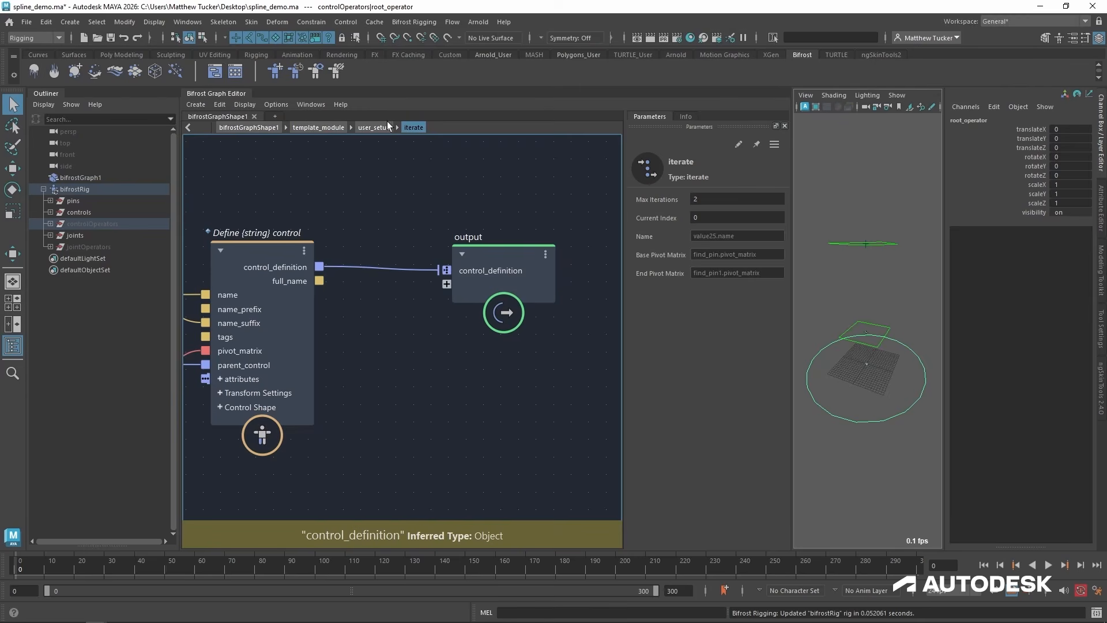
Inside iterate, set define_control's control shape to Circle and increase its scale to about 6.788.
{"action": "left_click", "coordinate": [374, 127]}
{"action": "scroll", "coordinate": [496, 392], "scroll_direction": "down", "scroll_amount": 3}
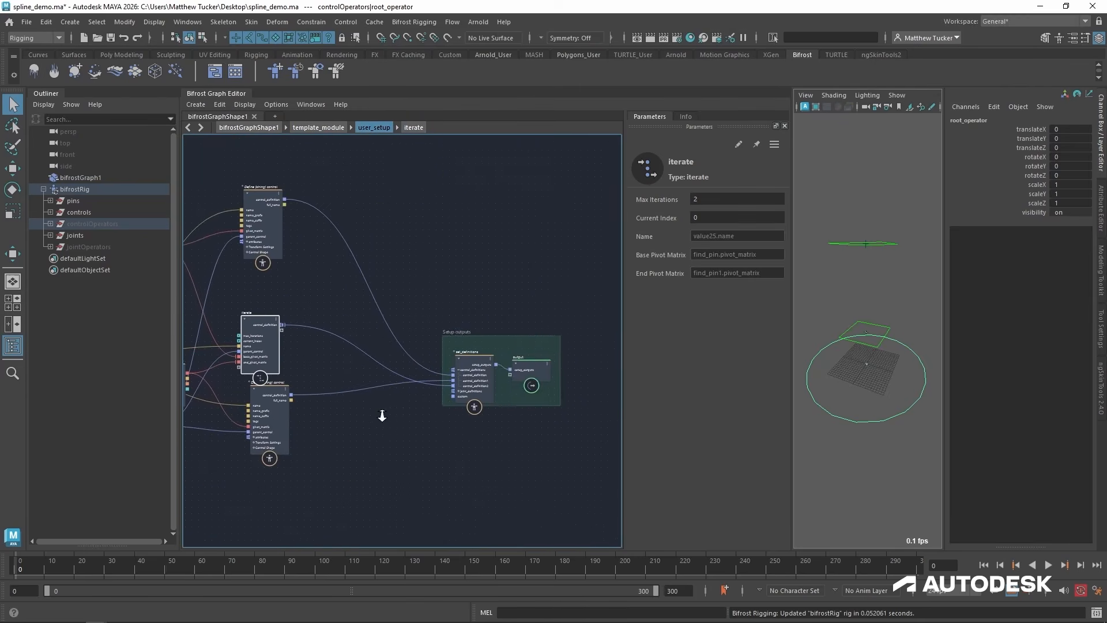
{"action": "scroll", "coordinate": [511, 383], "scroll_direction": "up", "scroll_amount": 2}
{"action": "scroll", "coordinate": [359, 315], "scroll_direction": "up", "scroll_amount": 3}
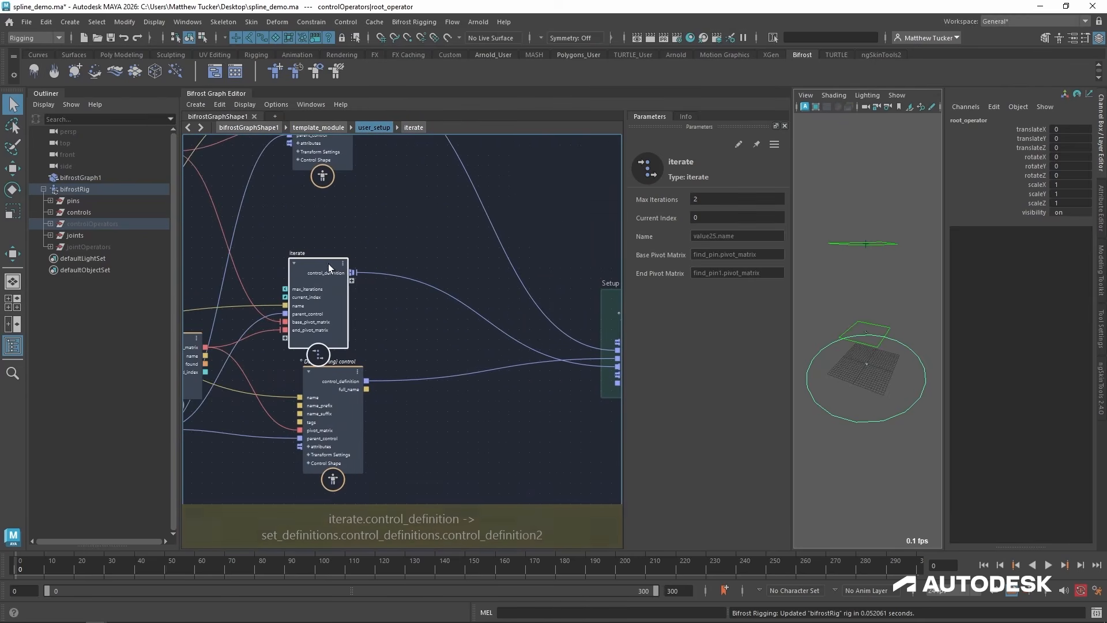
{"action": "double_click", "coordinate": [329, 267]}
{"action": "middle_click_drag", "start_coordinate": [383, 336], "coordinate": [570, 350], "text": "alt"}
{"action": "scroll", "coordinate": [568, 350], "scroll_direction": "down", "scroll_amount": 2}
{"action": "left_click", "coordinate": [474, 281]}
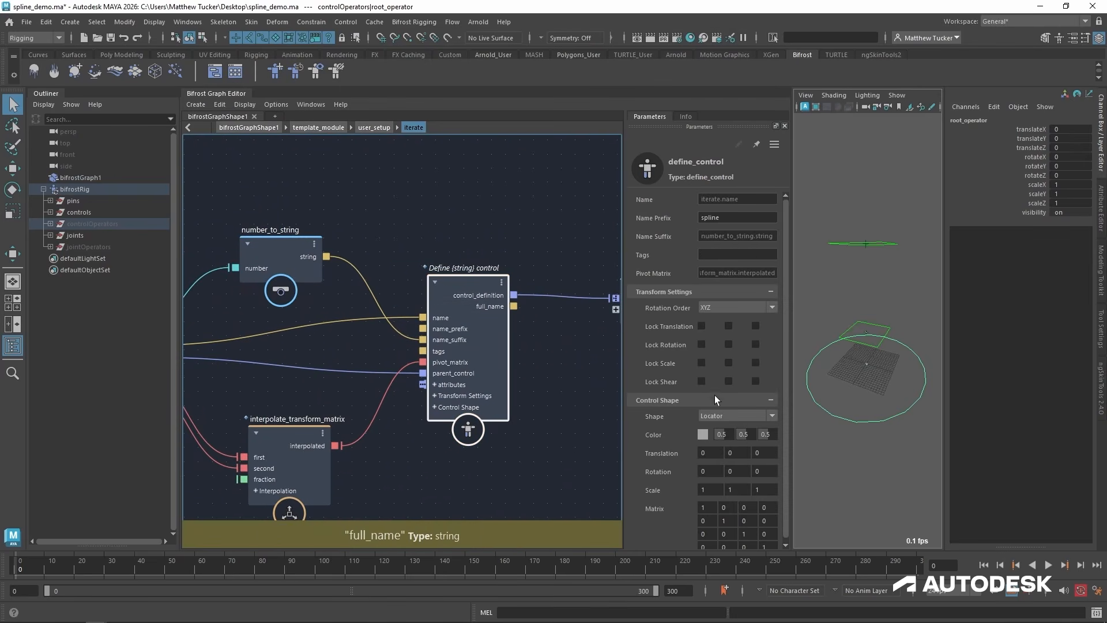
{"action": "middle_click_drag", "start_coordinate": [429, 506], "coordinate": [454, 478], "text": "alt"}
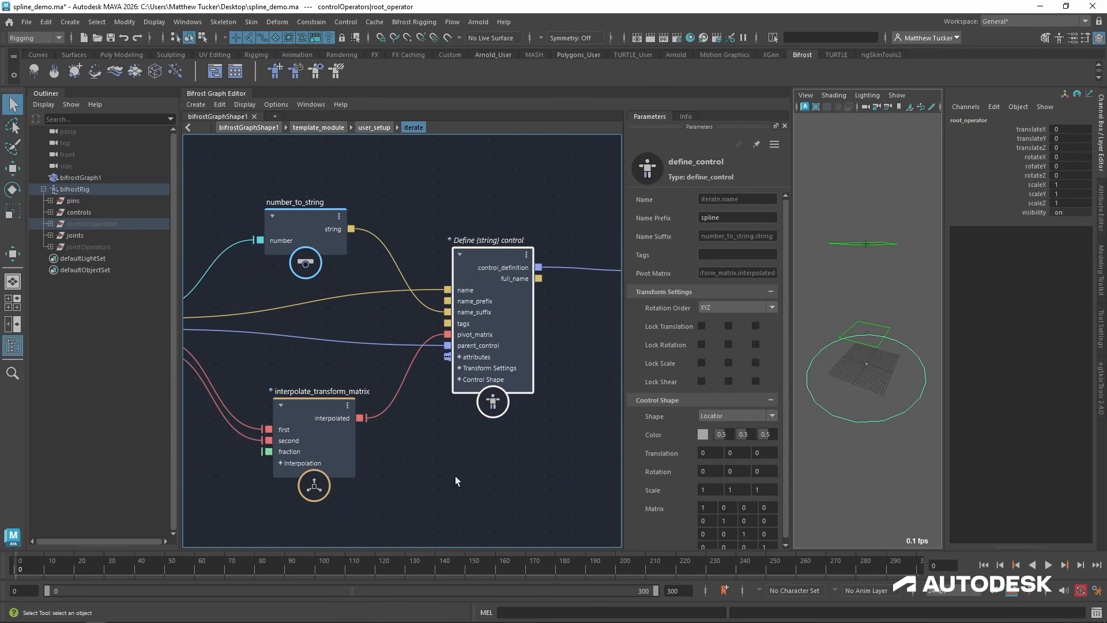
{"action": "left_click", "coordinate": [728, 416]}
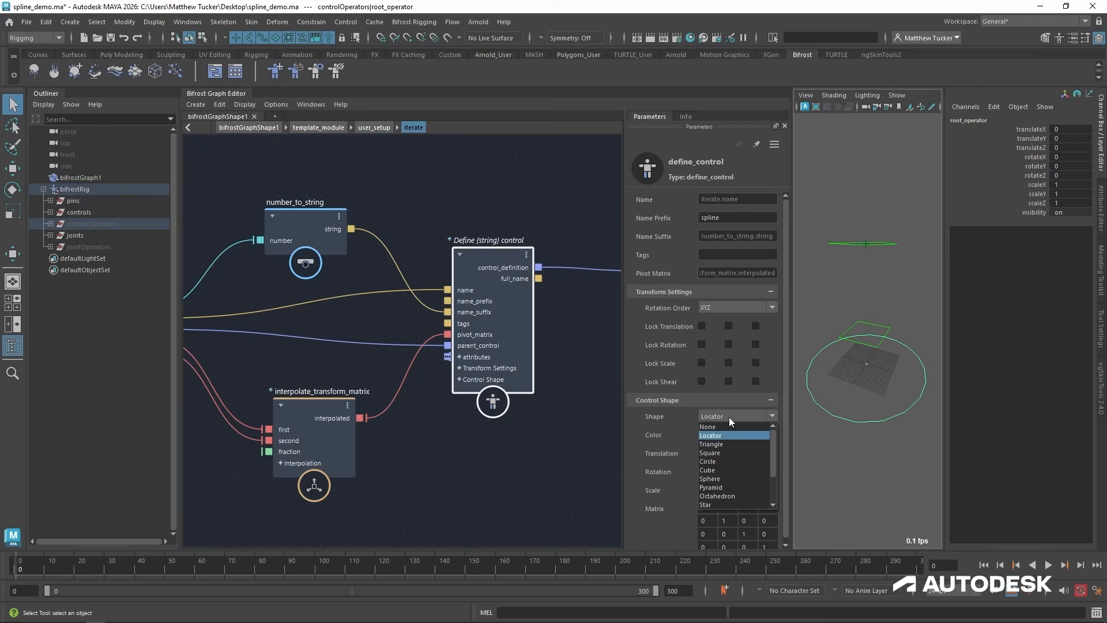
{"action": "left_click", "coordinate": [749, 462]}
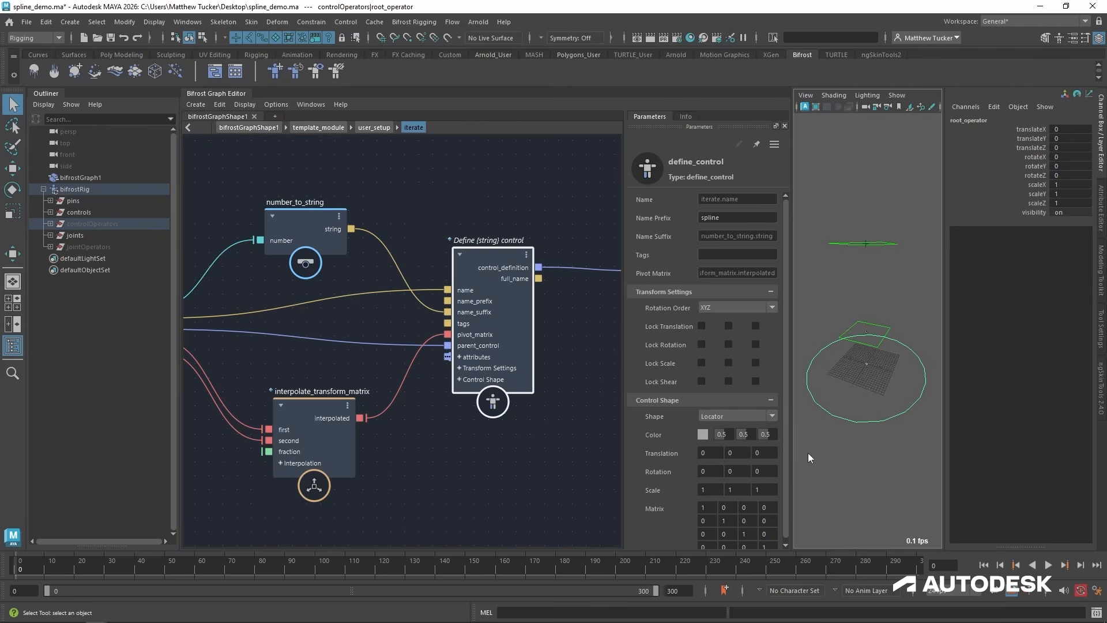
{"action": "left_click_drag", "start_coordinate": [657, 490], "coordinate": [788, 483]}
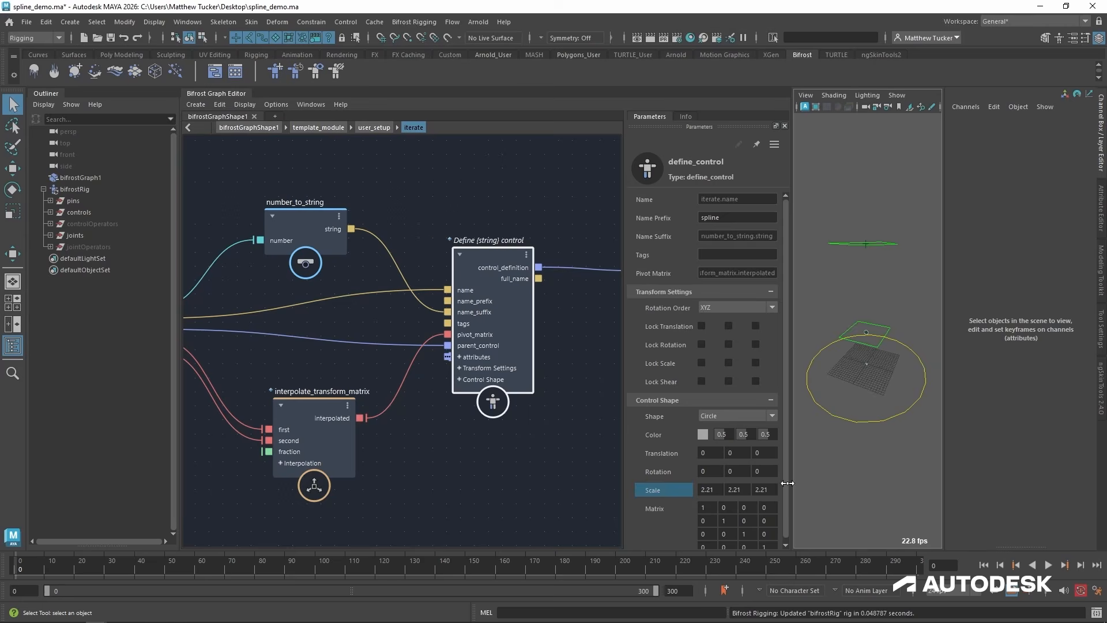
Set the control shape colour of iterate's define_control to pure red (1, 0, 0).
{"action": "left_click", "coordinate": [703, 434]}
{"action": "left_click_drag", "start_coordinate": [655, 506], "coordinate": [697, 568]}
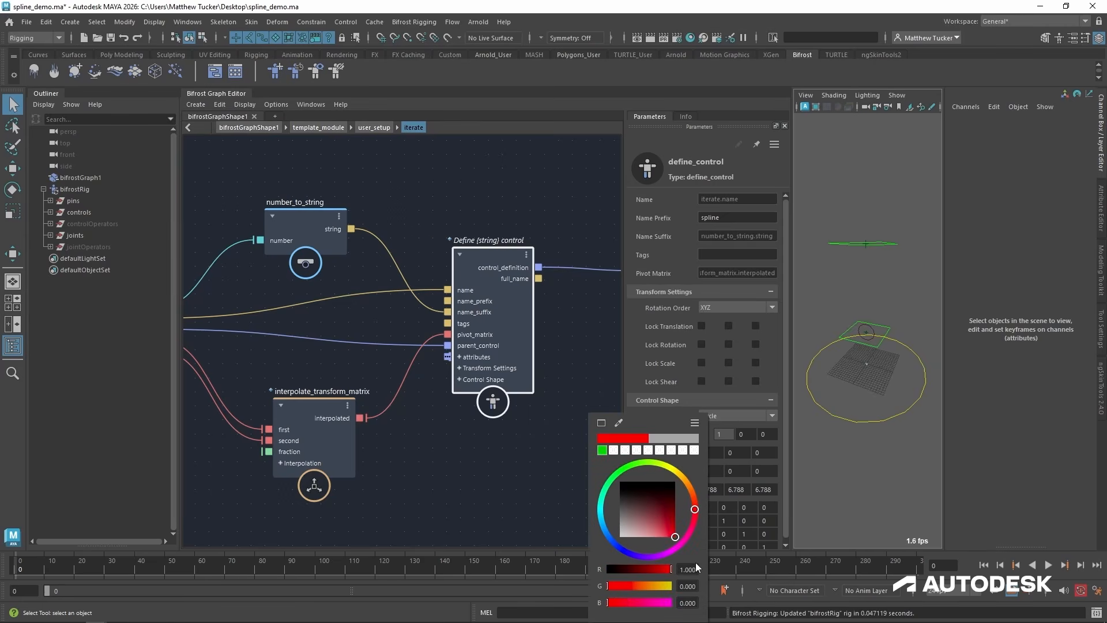
{"action": "left_click", "coordinate": [546, 489]}
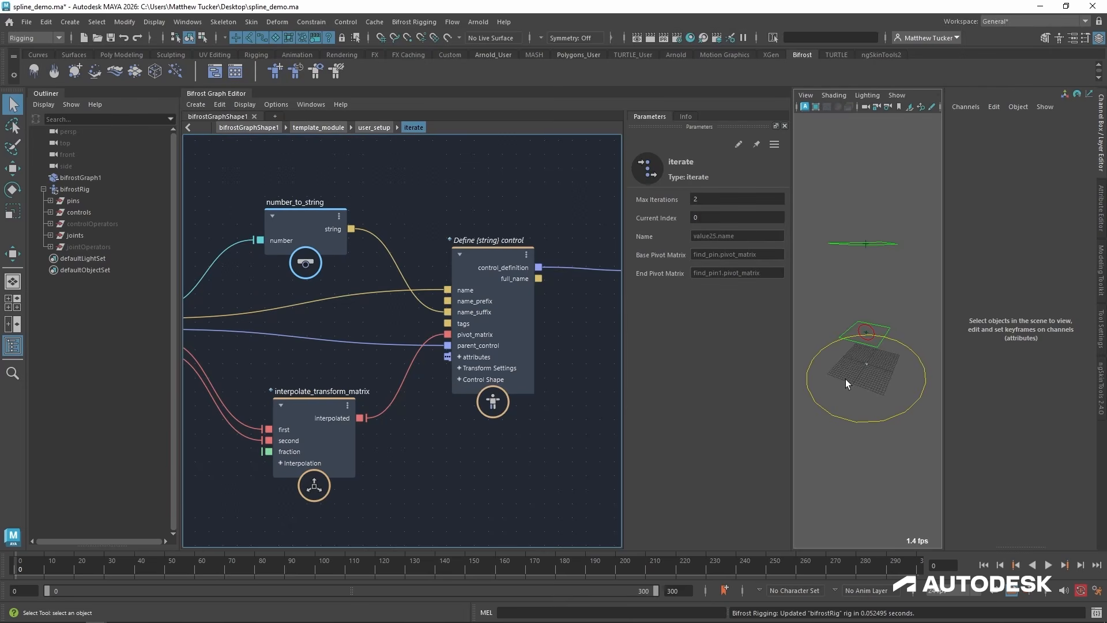
{"action": "left_click_drag", "start_coordinate": [846, 379], "coordinate": [843, 352], "text": "alt"}
{"action": "right_click_drag", "start_coordinate": [843, 351], "coordinate": [883, 348], "text": "alt"}
{"action": "left_click_drag", "start_coordinate": [882, 347], "coordinate": [863, 331], "text": "alt"}
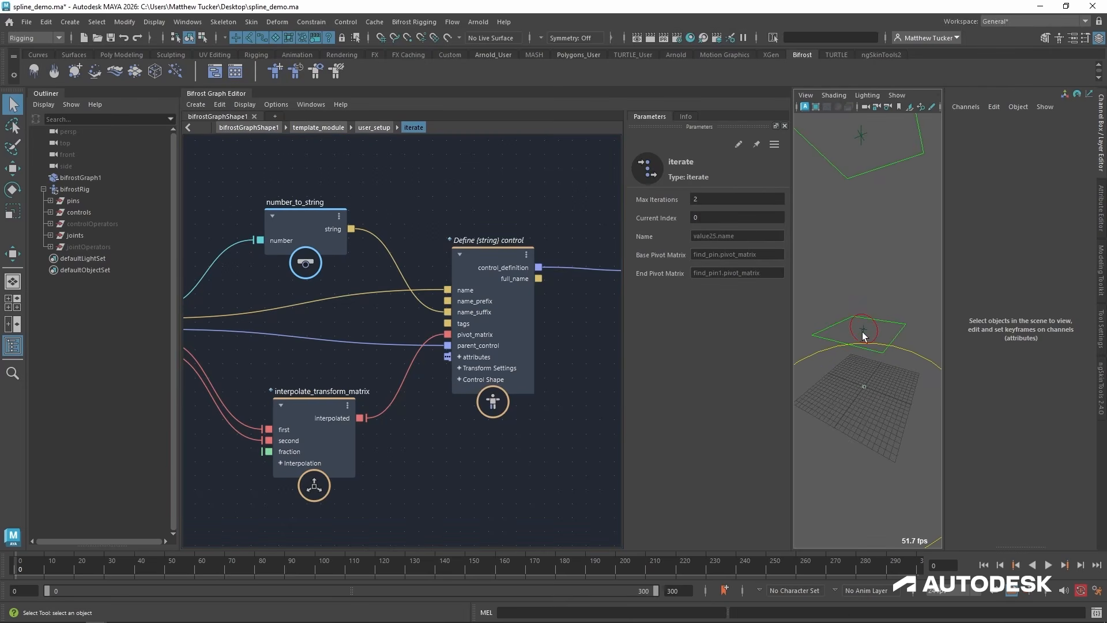
Set the circle shape's X rotation to 90 and enlarge its scale to about 11.4 on all axes.
{"action": "left_click", "coordinate": [524, 292]}
{"action": "left_click", "coordinate": [709, 474]}
{"action": "type", "text": "9"}
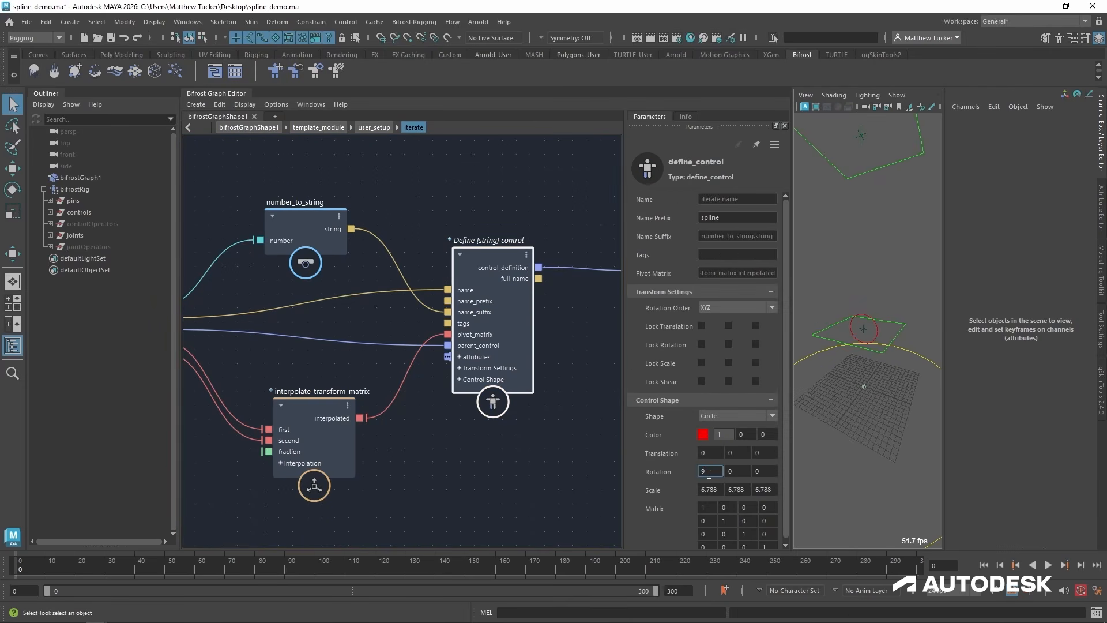
{"action": "type", "text": "0"}
{"action": "key", "text": "Return"}
{"action": "left_click_drag", "start_coordinate": [899, 306], "coordinate": [828, 347], "text": "alt"}
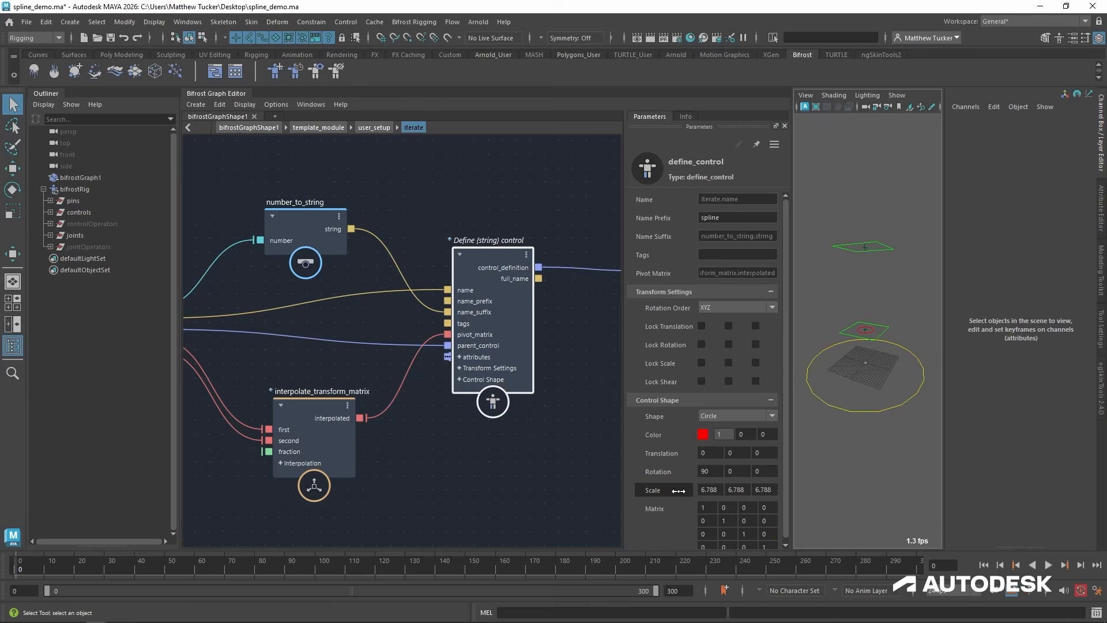
{"action": "left_click_drag", "start_coordinate": [678, 491], "coordinate": [701, 488]}
{"action": "left_click_drag", "start_coordinate": [902, 361], "coordinate": [896, 380], "text": "alt"}
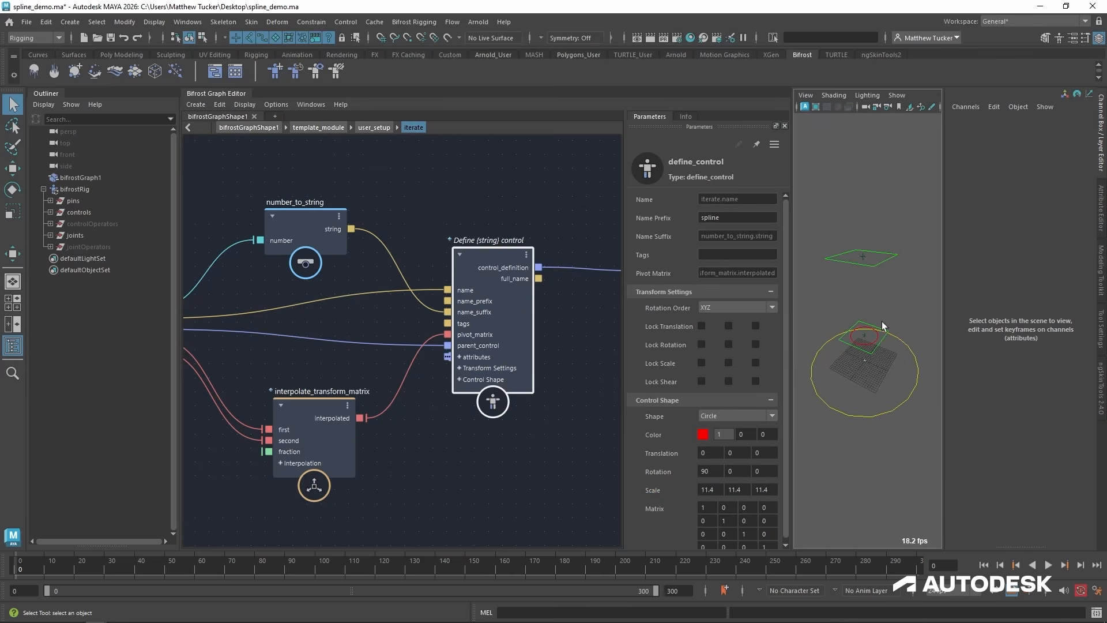
Vary the fraction of interpolate_transform_matrix to test moving the control between the base and end pins, and return it to 0.
{"action": "left_click", "coordinate": [316, 403]}
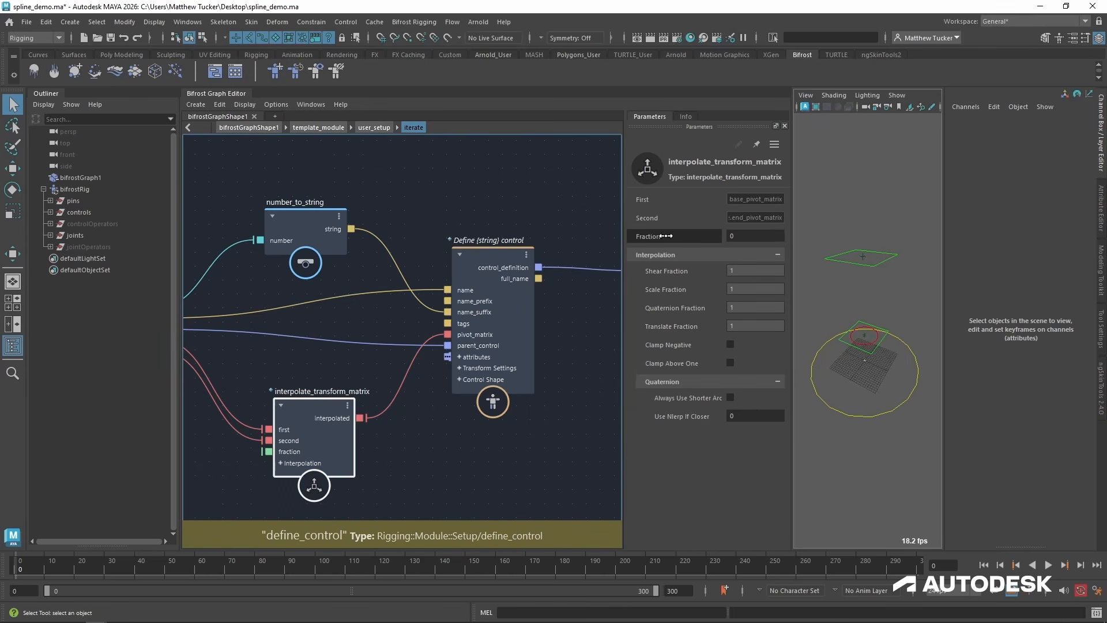
{"action": "left_click_drag", "start_coordinate": [667, 235], "coordinate": [670, 238]}
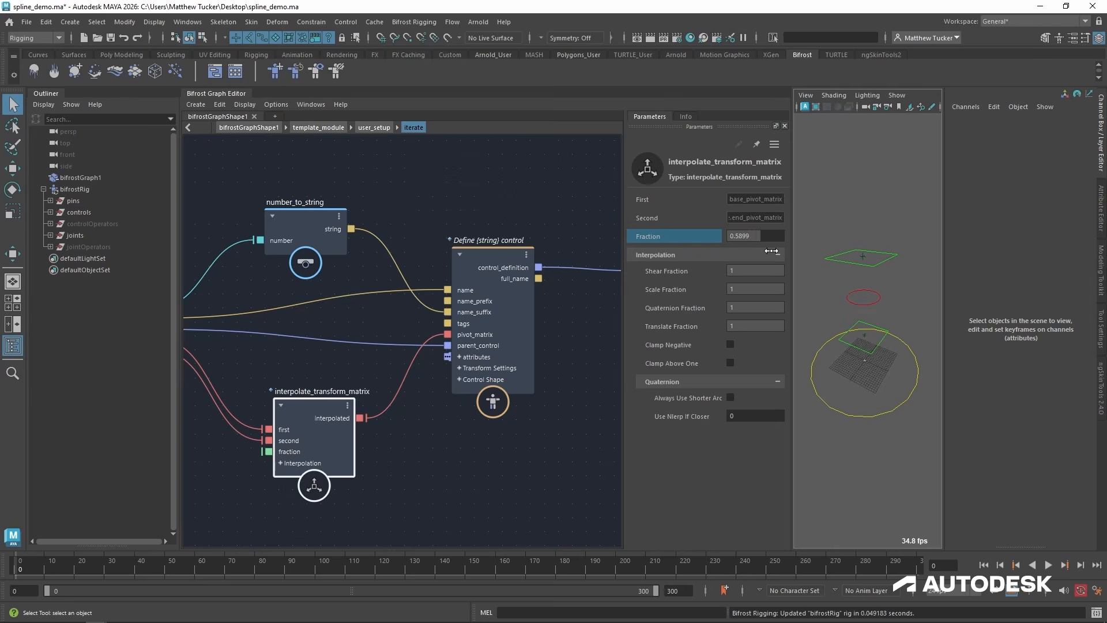
{"action": "left_click_drag", "start_coordinate": [873, 245], "coordinate": [638, 277]}
Spread the input and interpolate_transform_matrix nodes apart inside iterate to make room between them.
{"action": "middle_click_drag", "start_coordinate": [347, 503], "coordinate": [576, 454], "text": "alt"}
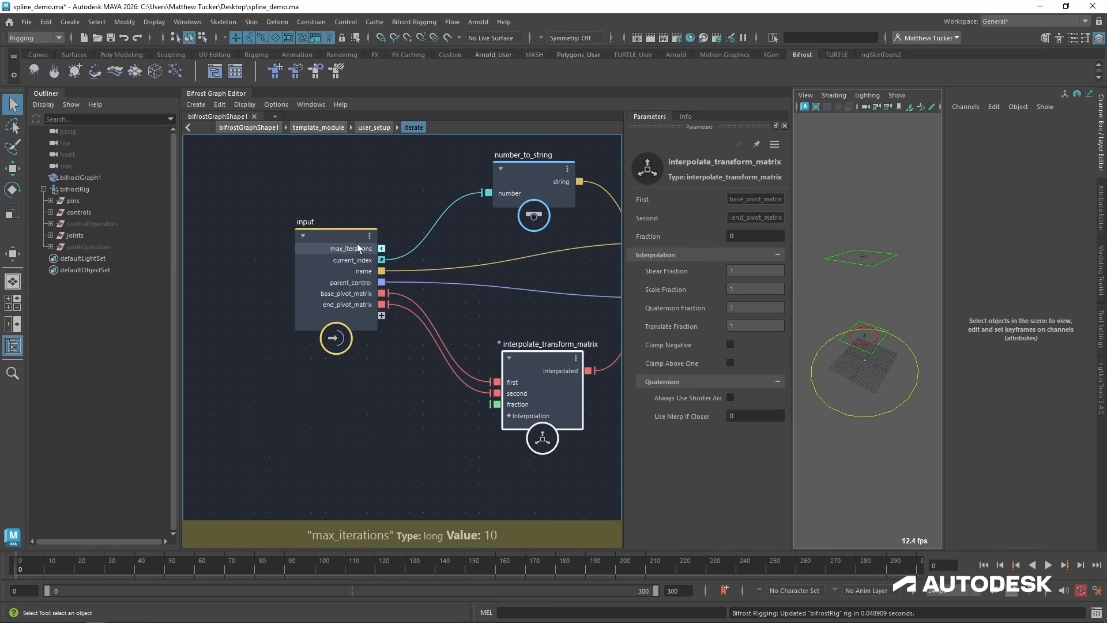
{"action": "left_click_drag", "start_coordinate": [356, 246], "coordinate": [189, 226]}
{"action": "middle_click_drag", "start_coordinate": [329, 459], "coordinate": [301, 449], "text": "alt"}
{"action": "scroll", "coordinate": [385, 449], "scroll_direction": "down", "scroll_amount": 1}
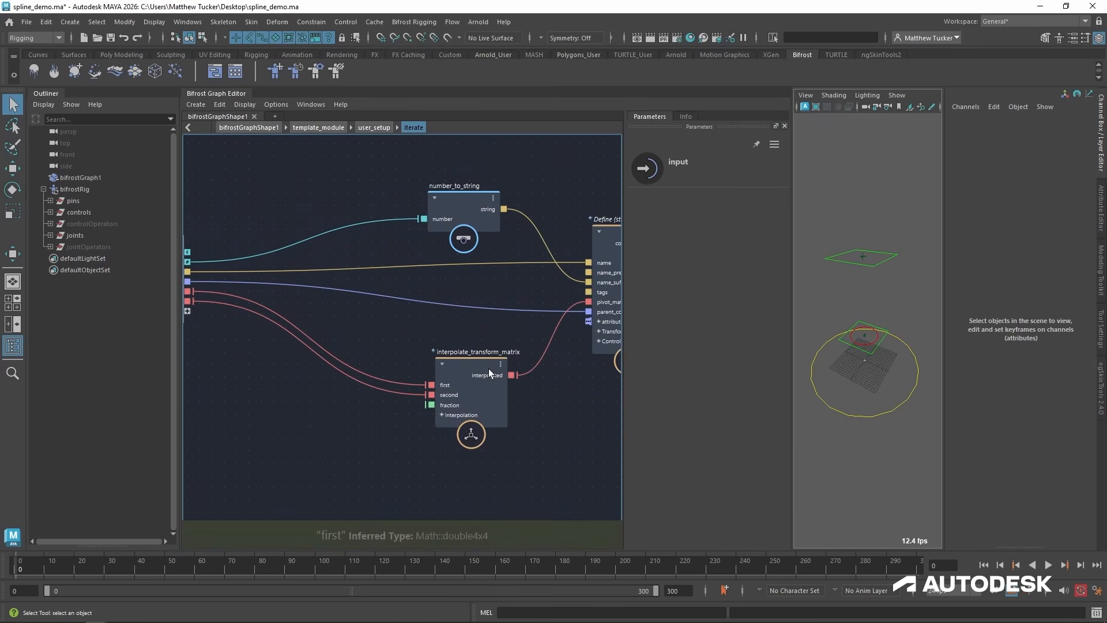
{"action": "left_click_drag", "start_coordinate": [442, 372], "coordinate": [456, 351]}
{"action": "middle_click_drag", "start_coordinate": [205, 312], "coordinate": [265, 310], "text": "alt"}
{"action": "middle_click_drag", "start_coordinate": [243, 237], "coordinate": [267, 235], "text": "alt"}
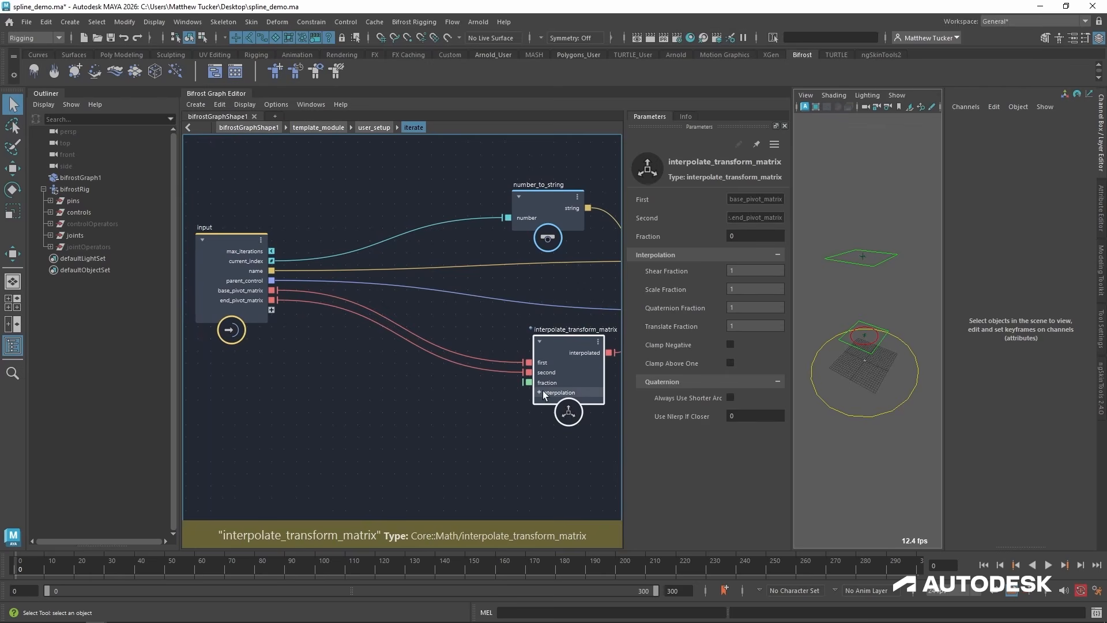
Add a divide node inside iterate, below the wires between the input and interpolate_transform_matrix nodes.
{"action": "left_click", "coordinate": [372, 449]}
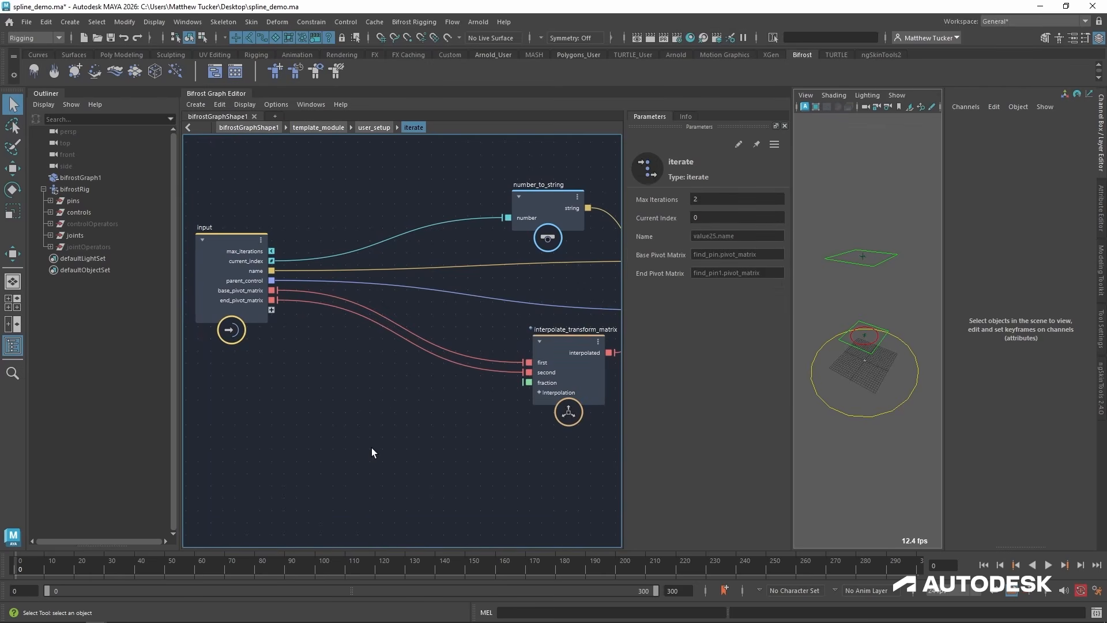
{"action": "key", "text": "Tab"}
{"action": "type", "text": "div"}
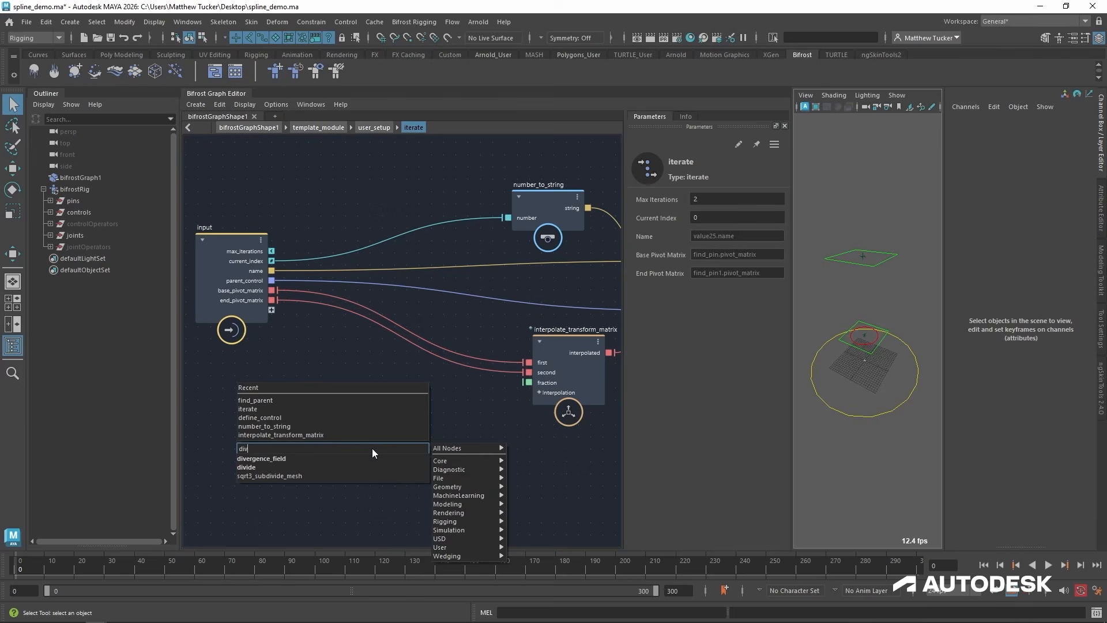
{"action": "key", "text": "Down"}
{"action": "key", "text": "Down"}
{"action": "key", "text": "Return"}
{"action": "left_click_drag", "start_coordinate": [369, 458], "coordinate": [380, 400]}
Connect current_index and max_iterations in that order to divide, feed its output into the interpolation's fraction, and reposition the divide node.
{"action": "left_click_drag", "start_coordinate": [272, 261], "coordinate": [368, 431]}
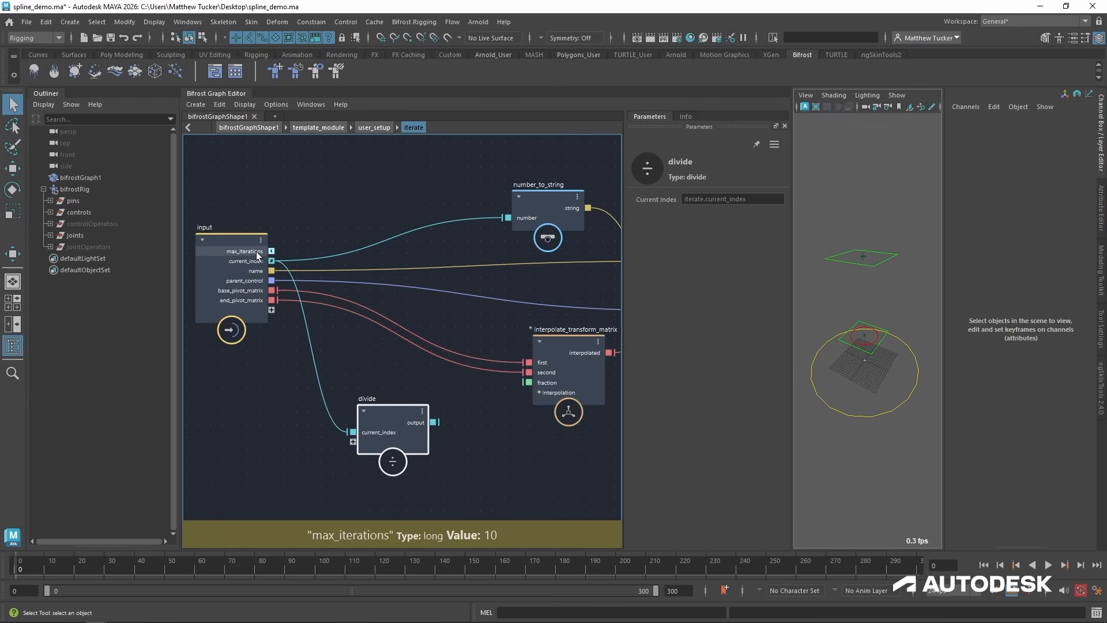
{"action": "left_click_drag", "start_coordinate": [271, 250], "coordinate": [454, 416]}
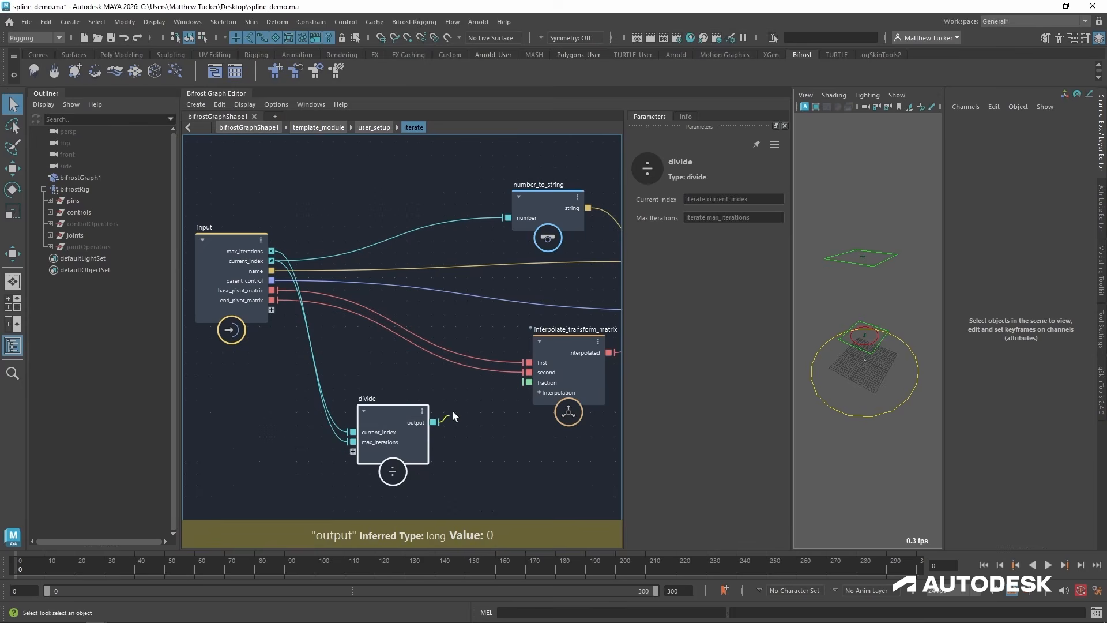
{"action": "left_click_drag", "start_coordinate": [524, 385], "coordinate": [525, 383]}
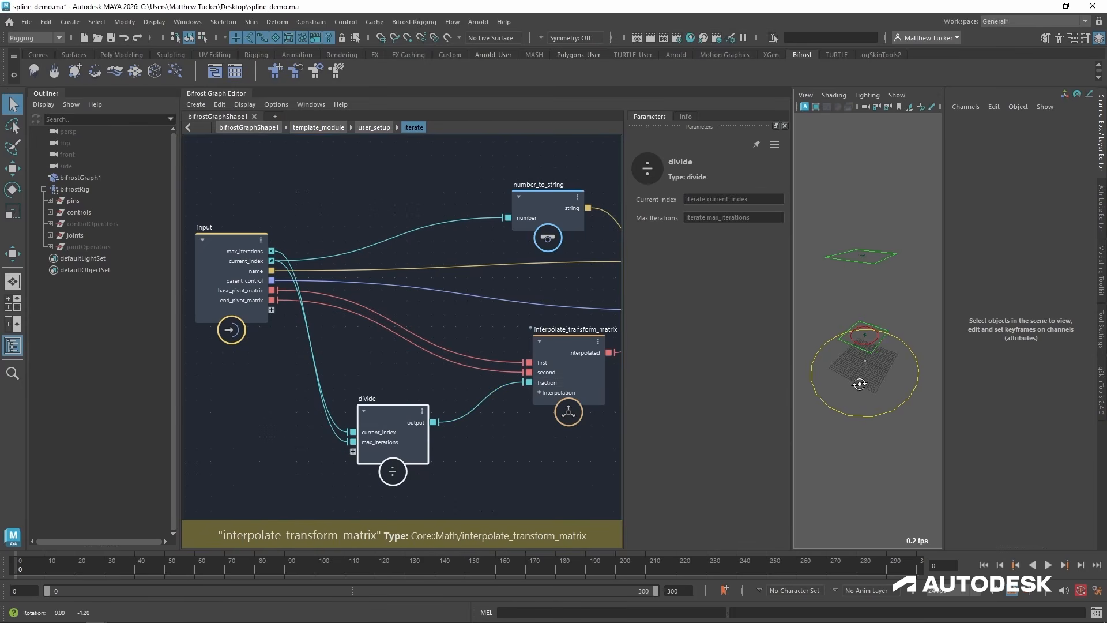
{"action": "left_click_drag", "start_coordinate": [830, 369], "coordinate": [881, 398], "text": "alt"}
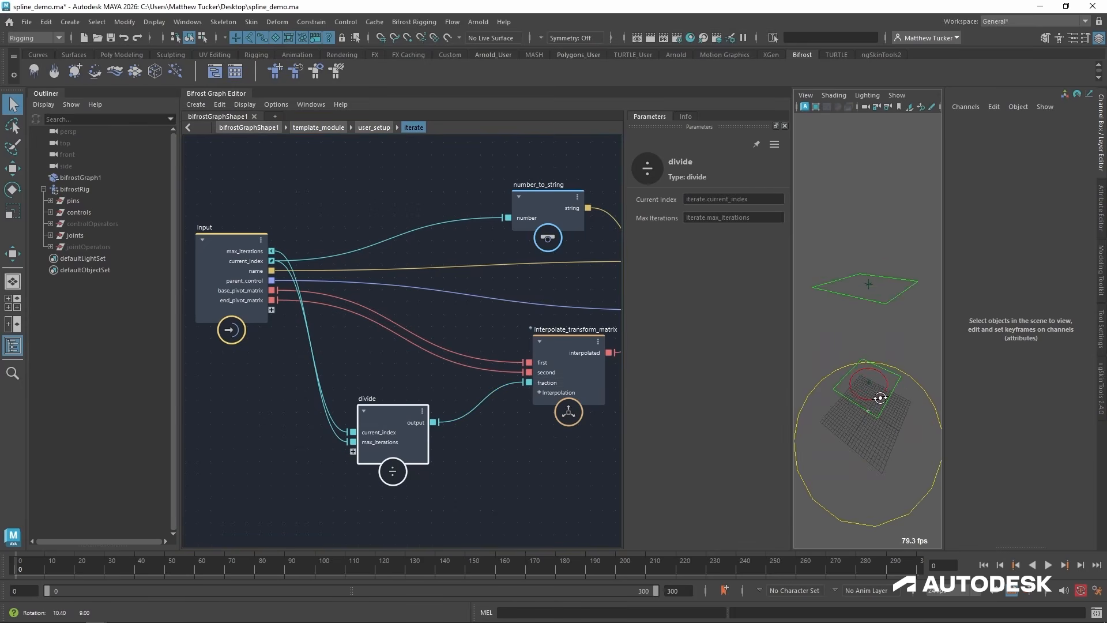
{"action": "mouse_move", "coordinate": [391, 413]}
{"action": "left_mouse_down"}
{"action": "mouse_move", "coordinate": [404, 426]}
{"action": "mouse_move", "coordinate": [407, 417]}
{"action": "left_mouse_up"}
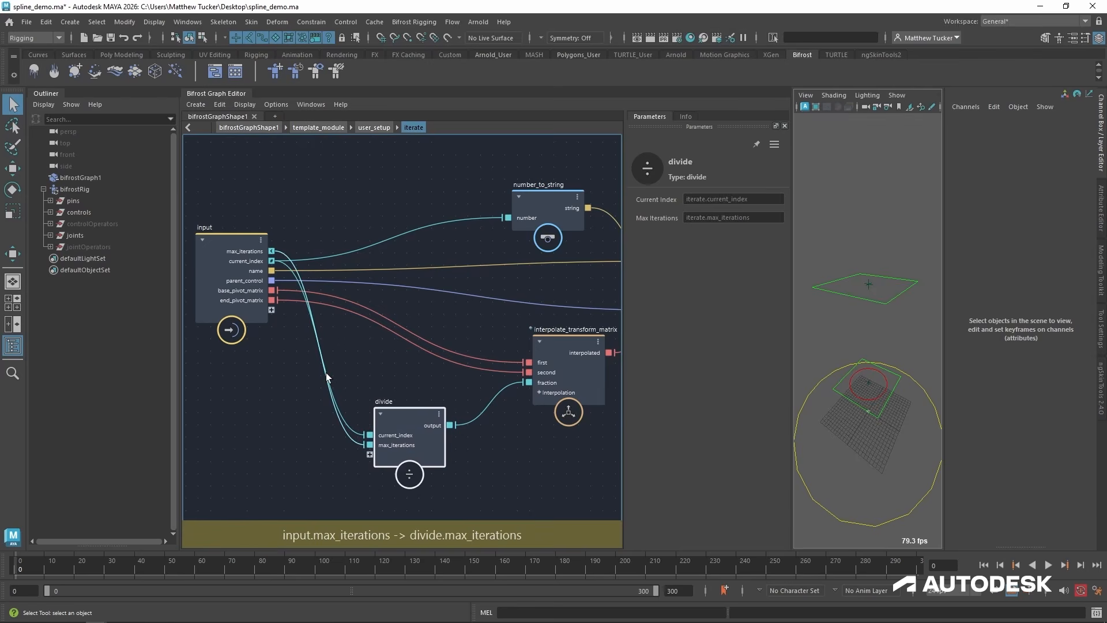
Disconnect the divide node from the interpolation's fraction and from current_index and max_iterations, moving it slightly away from the input node.
{"action": "middle_click_drag", "start_coordinate": [308, 473], "coordinate": [326, 445], "text": "alt"}
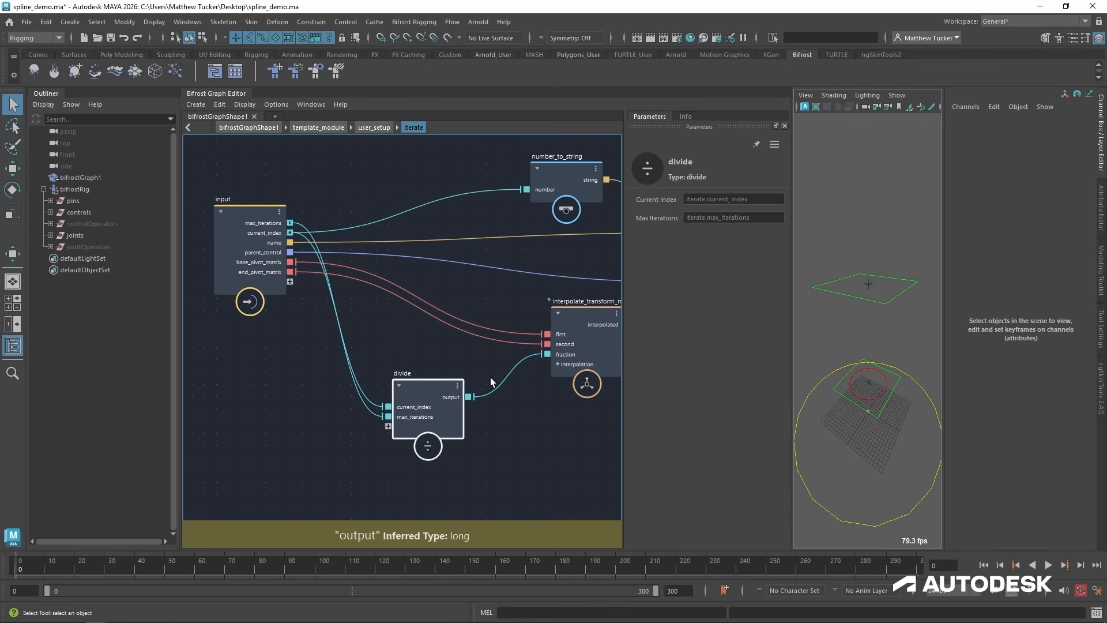
{"action": "left_click_drag", "start_coordinate": [460, 387], "coordinate": [460, 394]}
{"action": "left_click_drag", "start_coordinate": [529, 392], "coordinate": [535, 398], "text": "ctrl+alt"}
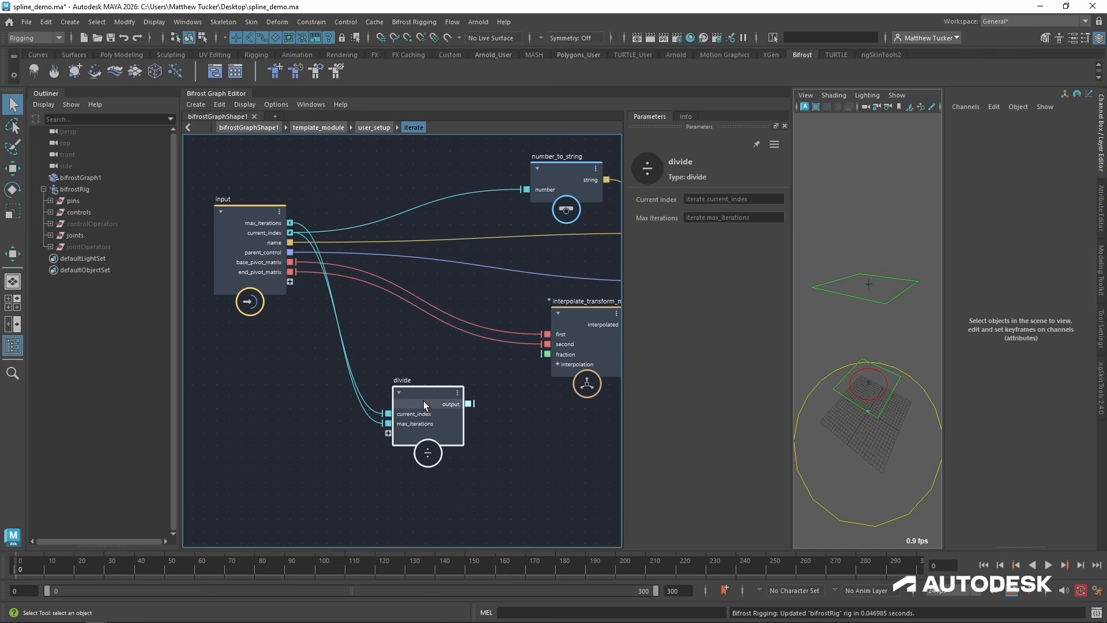
{"action": "left_click_drag", "start_coordinate": [424, 400], "coordinate": [463, 409]}
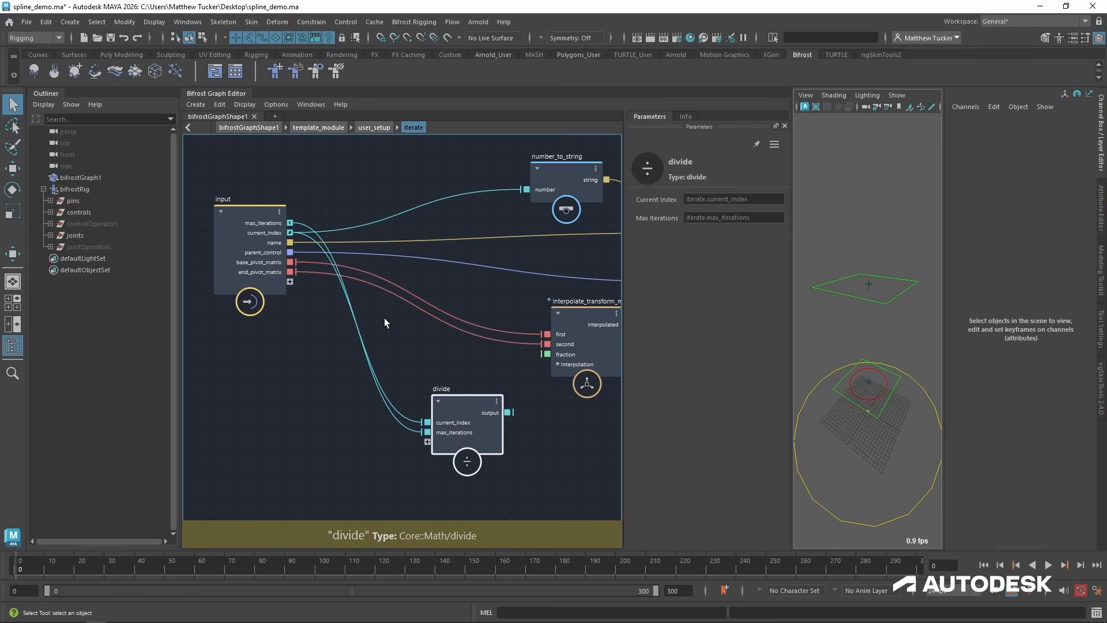
{"action": "left_click_drag", "start_coordinate": [372, 358], "coordinate": [338, 430], "text": "ctrl+alt"}
{"action": "left_click", "coordinate": [323, 354]}
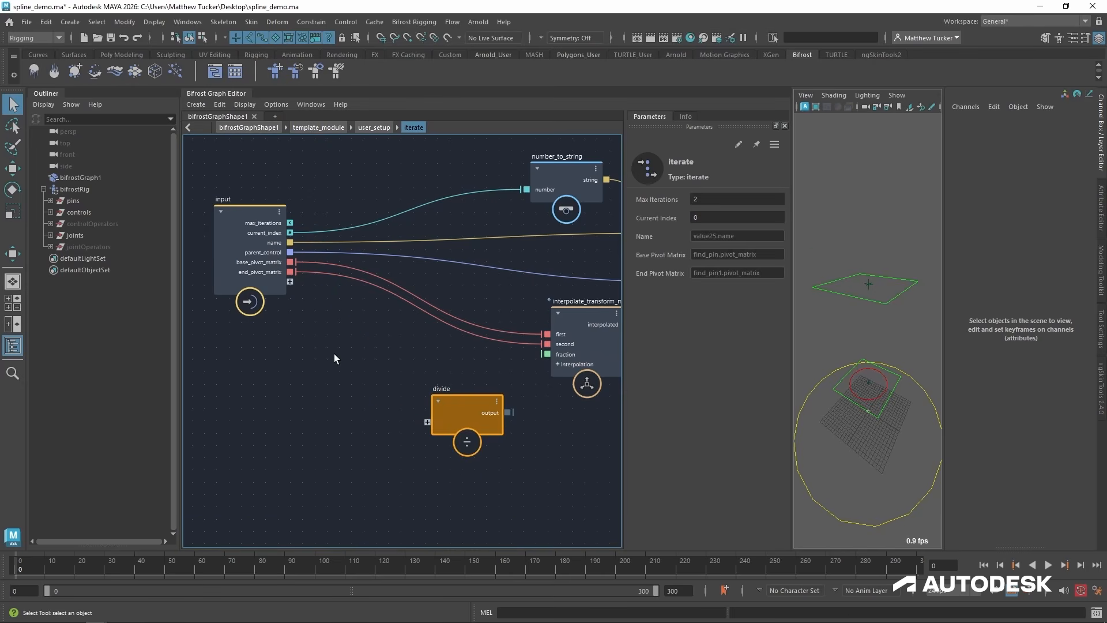
Add a to_float node fed by current_index beside divide, and move the input node back to make room.
{"action": "key", "text": "Tab"}
{"action": "type", "text": "to flo"}
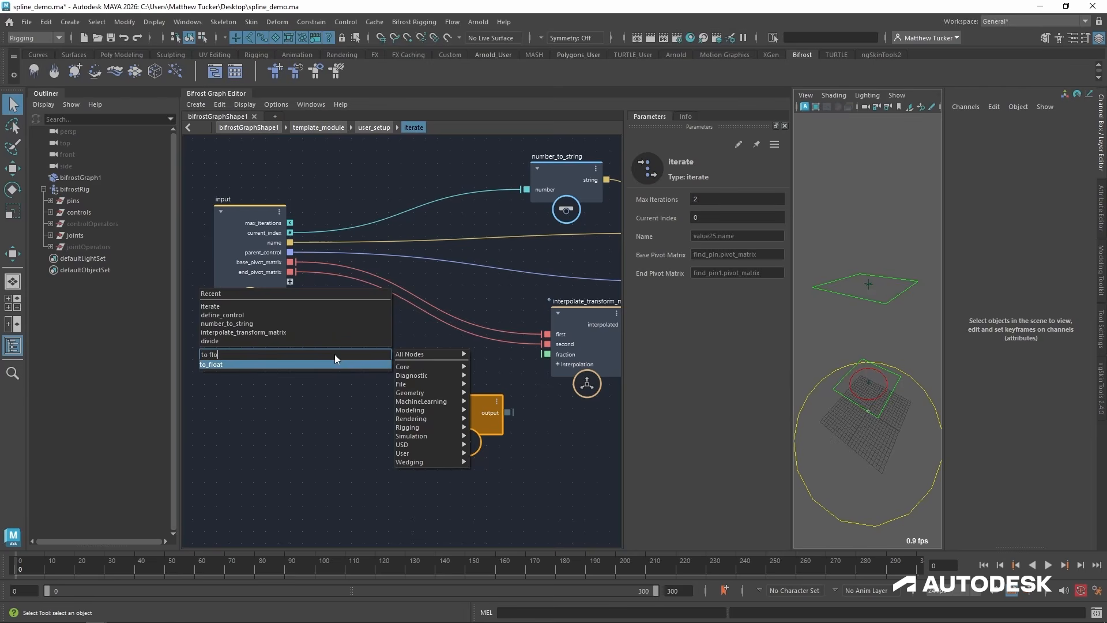
{"action": "key", "text": "Return"}
{"action": "left_click_drag", "start_coordinate": [264, 219], "coordinate": [216, 198]}
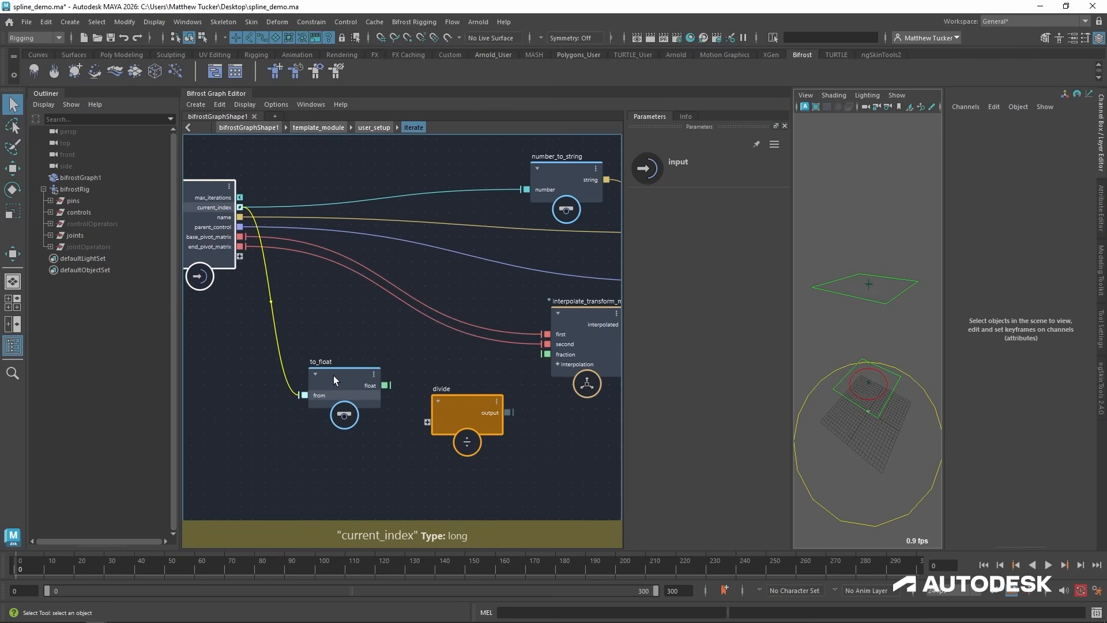
Duplicate to_float with its connection, place the copy below the original, and feed max_iterations into the copy instead.
{"action": "left_click_drag", "start_coordinate": [333, 376], "coordinate": [320, 311]}
{"action": "key", "text": "ctrl+shift+d"}
{"action": "left_click_drag", "start_coordinate": [330, 426], "coordinate": [338, 406]}
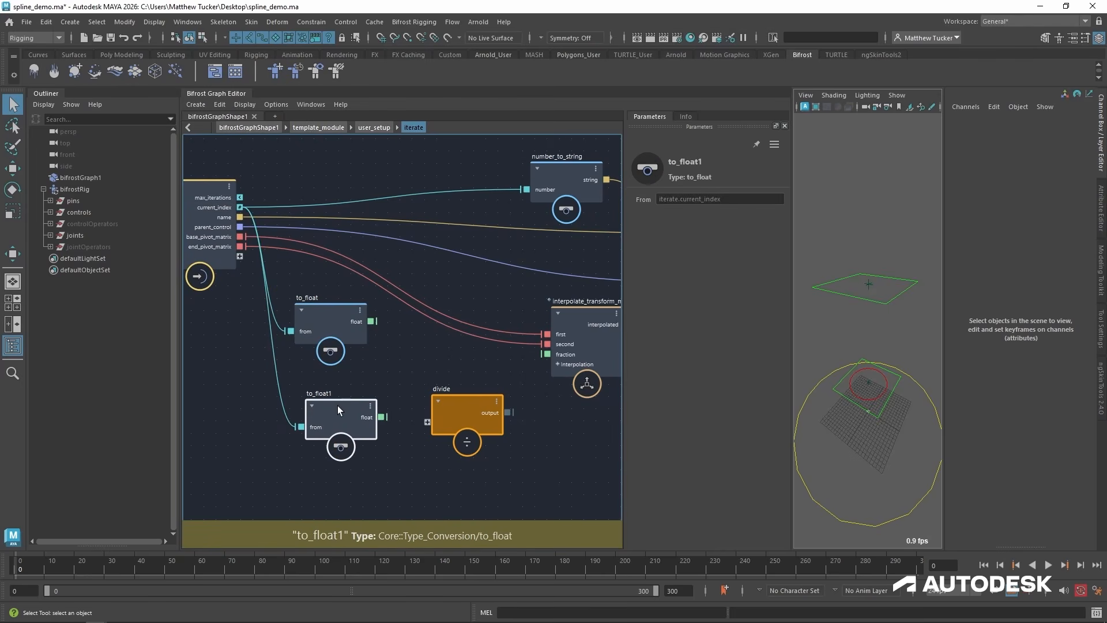
{"action": "left_click_drag", "start_coordinate": [332, 307], "coordinate": [345, 315]}
{"action": "left_click_drag", "start_coordinate": [322, 406], "coordinate": [330, 396]}
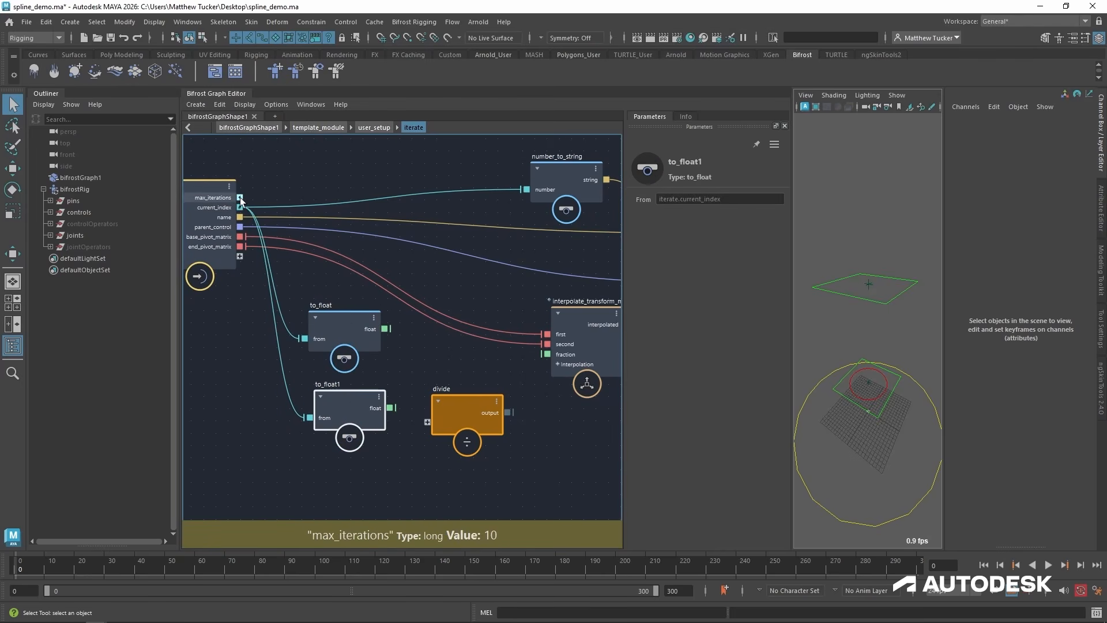
{"action": "left_click_drag", "start_coordinate": [240, 197], "coordinate": [310, 417]}
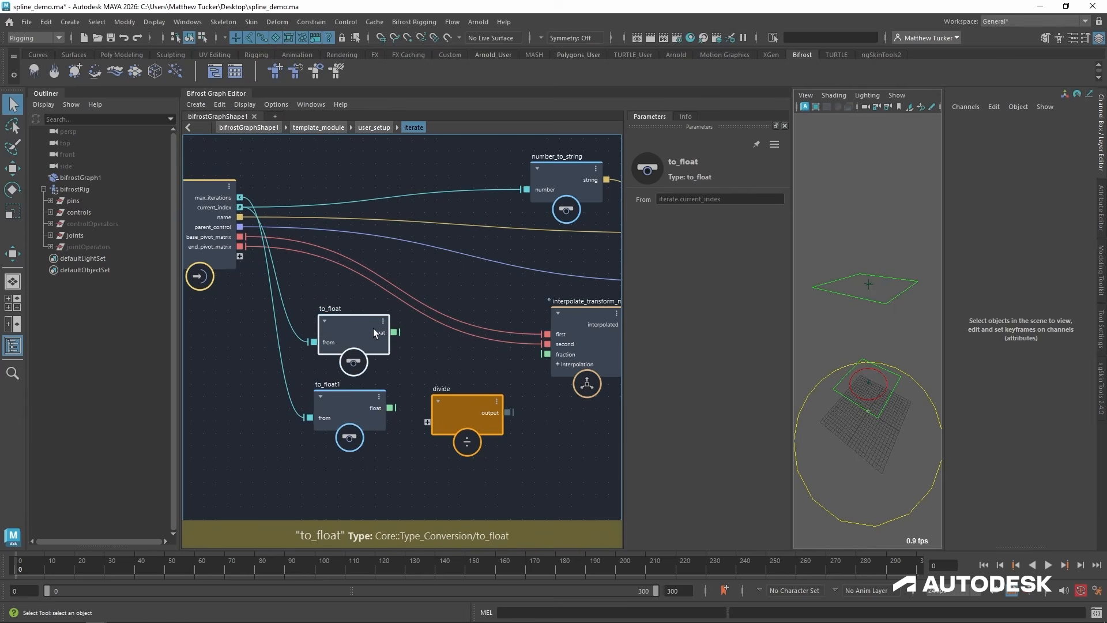
Connect the current_index and max_iterations floats in that order to divide, and feed its output into the interpolation's fraction.
{"action": "left_click_drag", "start_coordinate": [368, 328], "coordinate": [428, 423]}
{"action": "left_click_drag", "start_coordinate": [357, 447], "coordinate": [360, 508]}
{"action": "left_click_drag", "start_coordinate": [394, 468], "coordinate": [427, 432]}
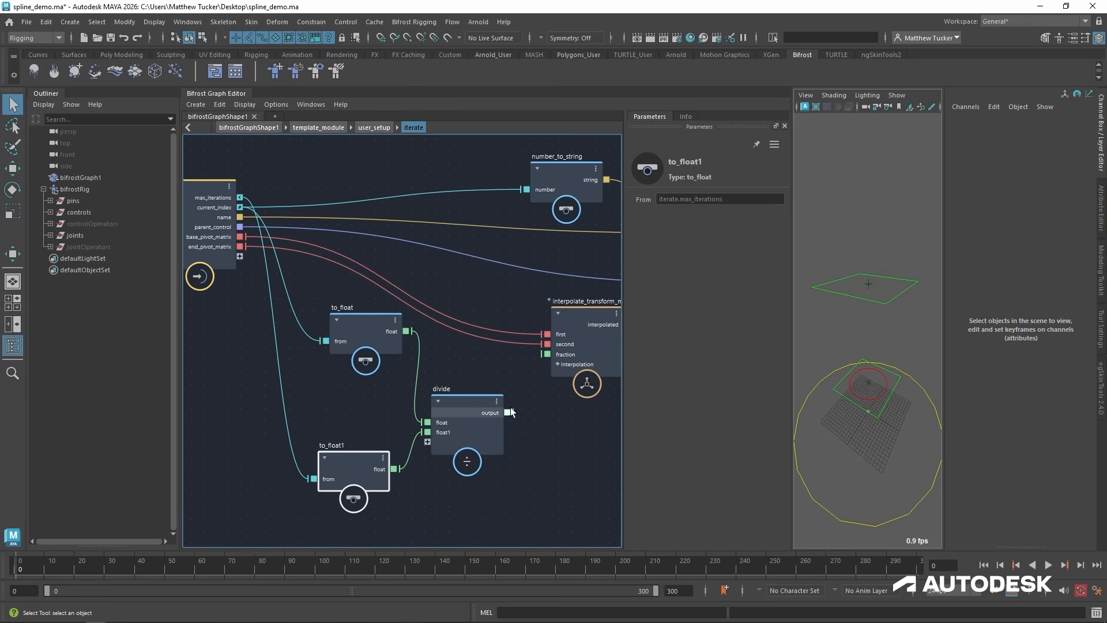
{"action": "left_click_drag", "start_coordinate": [508, 412], "coordinate": [547, 355]}
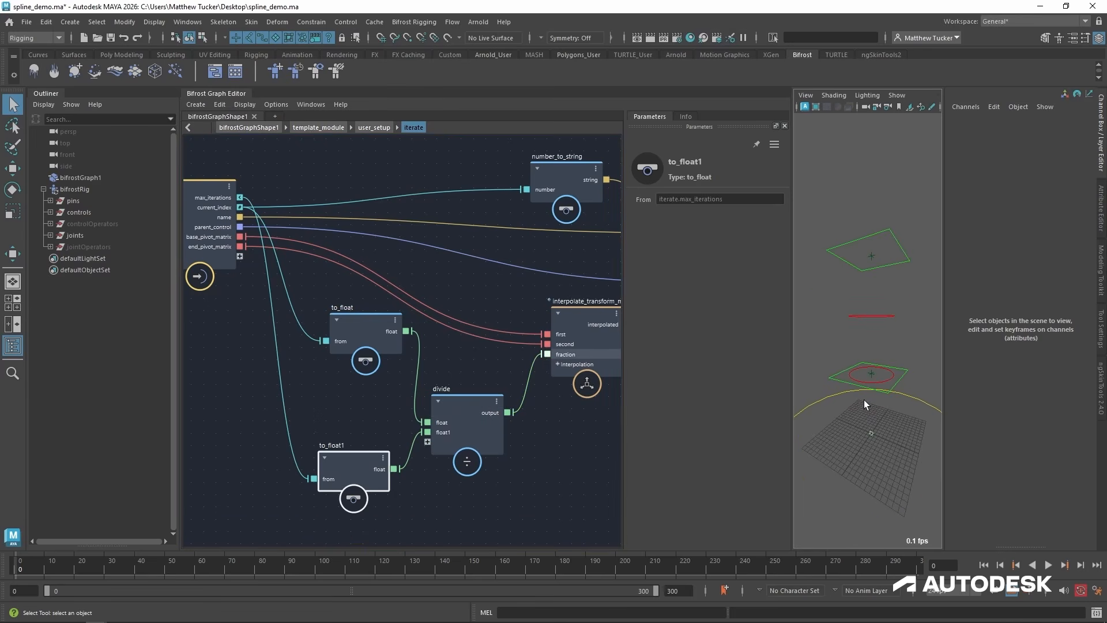
Examine the positions of the splinetemplate0 and splinetemplate1 controls between the base and end pins.
{"action": "left_click_drag", "start_coordinate": [867, 372], "coordinate": [866, 360], "text": "alt"}
{"action": "left_click", "coordinate": [887, 325]}
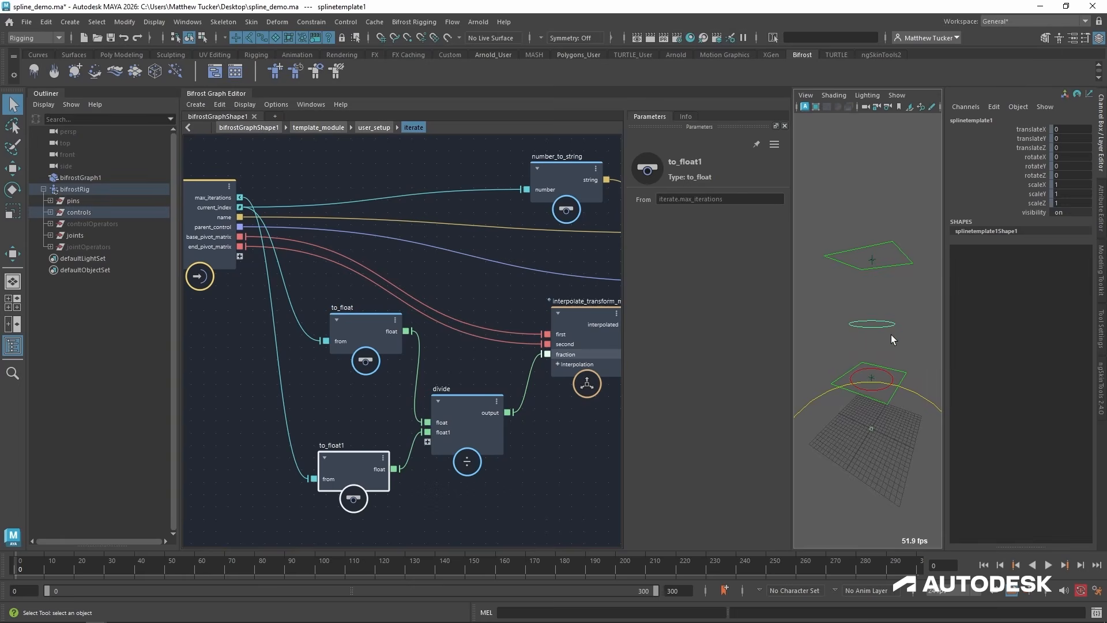
{"action": "left_click", "coordinate": [888, 380]}
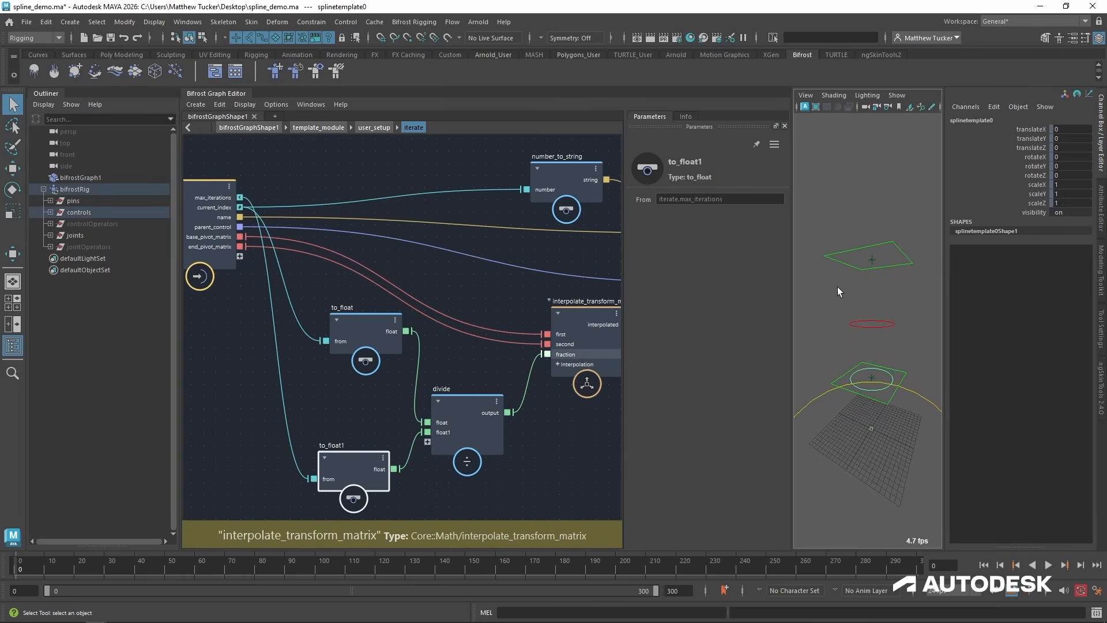
{"action": "key", "text": "a"}
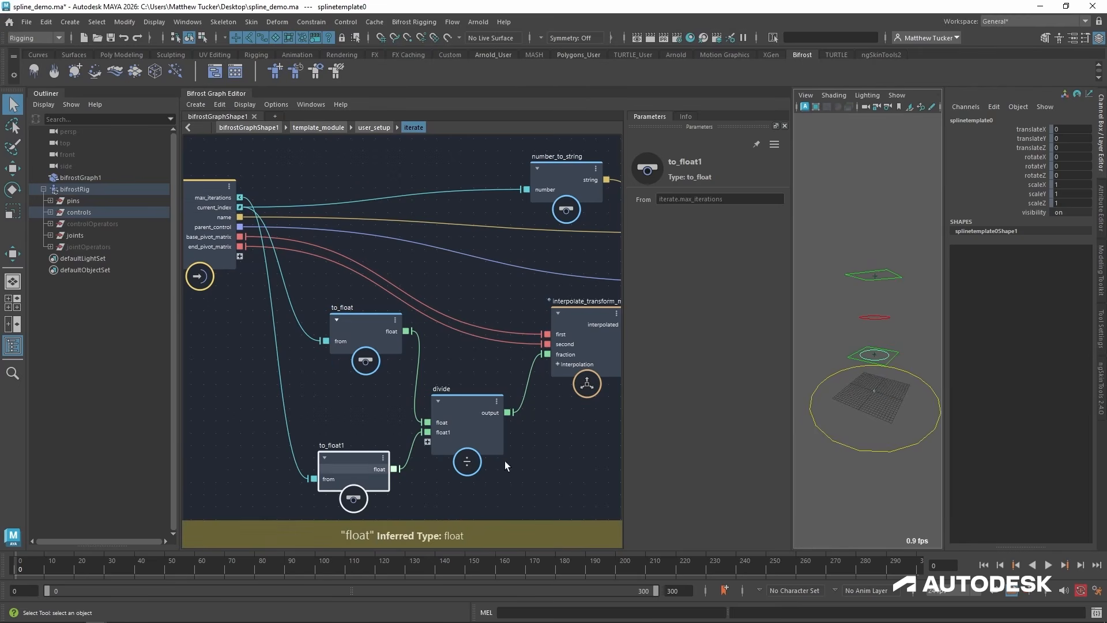
{"action": "scroll", "coordinate": [867, 359], "scroll_direction": "up", "scroll_amount": 4}
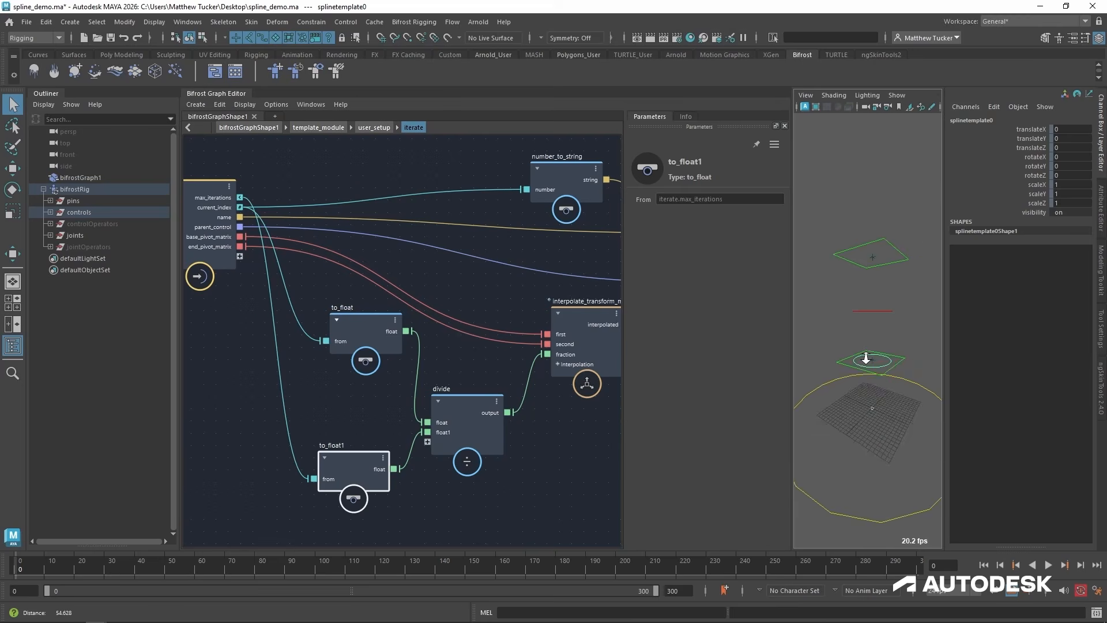
{"action": "left_click_drag", "start_coordinate": [866, 359], "coordinate": [867, 349], "text": "alt"}
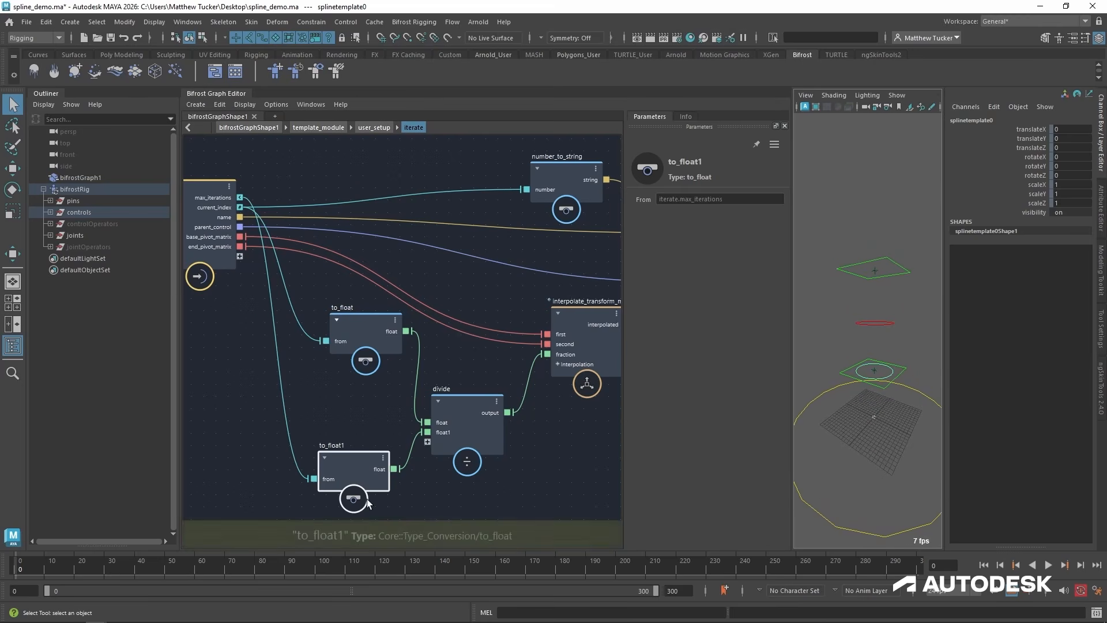
Shift the input and to_float1 nodes inside iterate to open up space before to_float1.
{"action": "left_click", "coordinate": [425, 512]}
{"action": "middle_click_drag", "start_coordinate": [265, 422], "coordinate": [278, 416]}
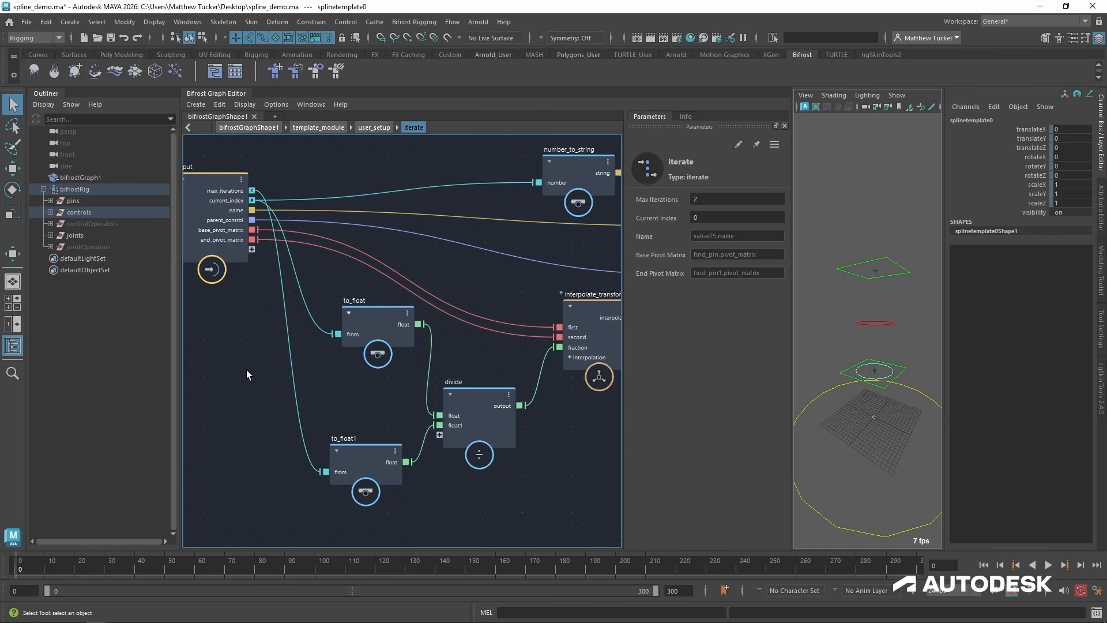
{"action": "left_click_drag", "start_coordinate": [392, 470], "coordinate": [387, 463]}
{"action": "left_click_drag", "start_coordinate": [235, 184], "coordinate": [215, 186]}
{"action": "left_click", "coordinate": [263, 388]}
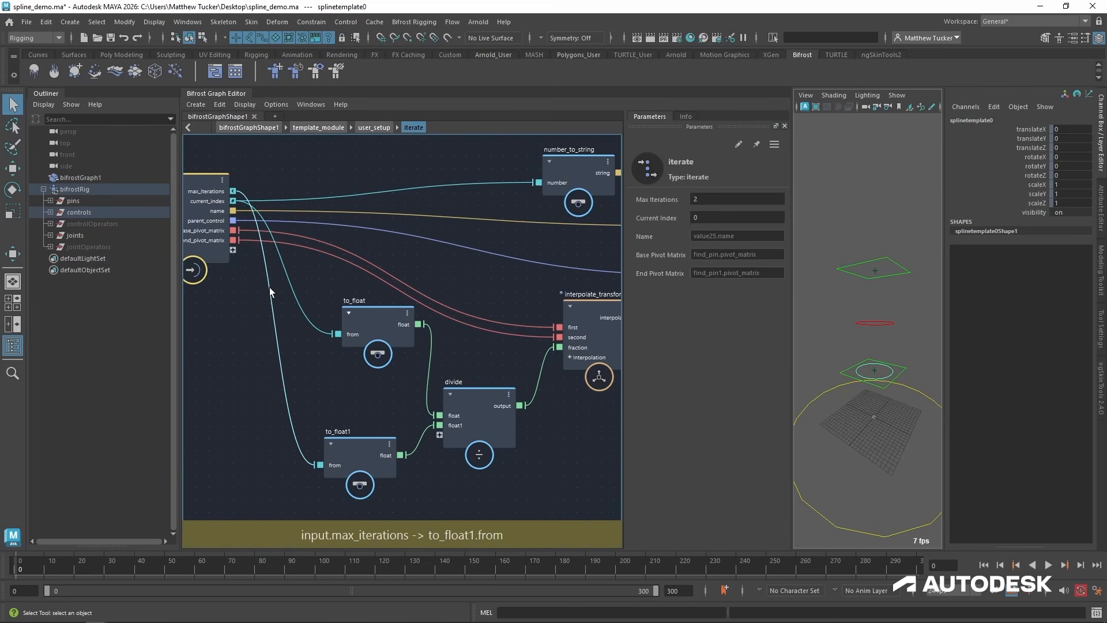
{"action": "middle_click_drag", "start_coordinate": [339, 401], "coordinate": [408, 402]}
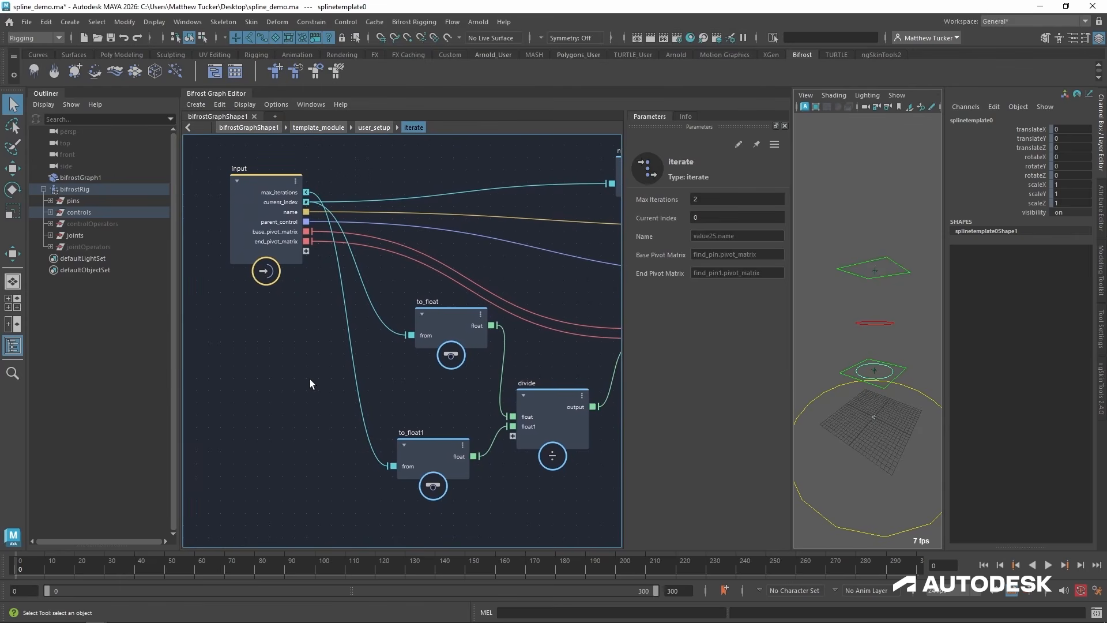
Place an add node before to_float1 and connect max_iterations to it.
{"action": "key", "text": "Tab"}
{"action": "type", "text": "add"}
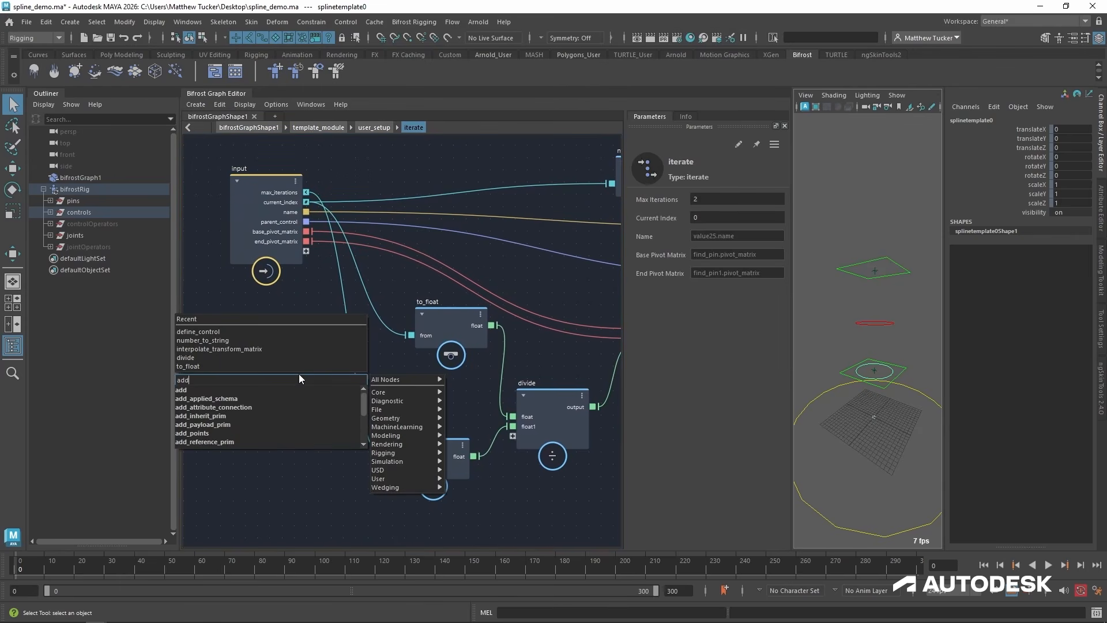
{"action": "left_click", "coordinate": [244, 390]}
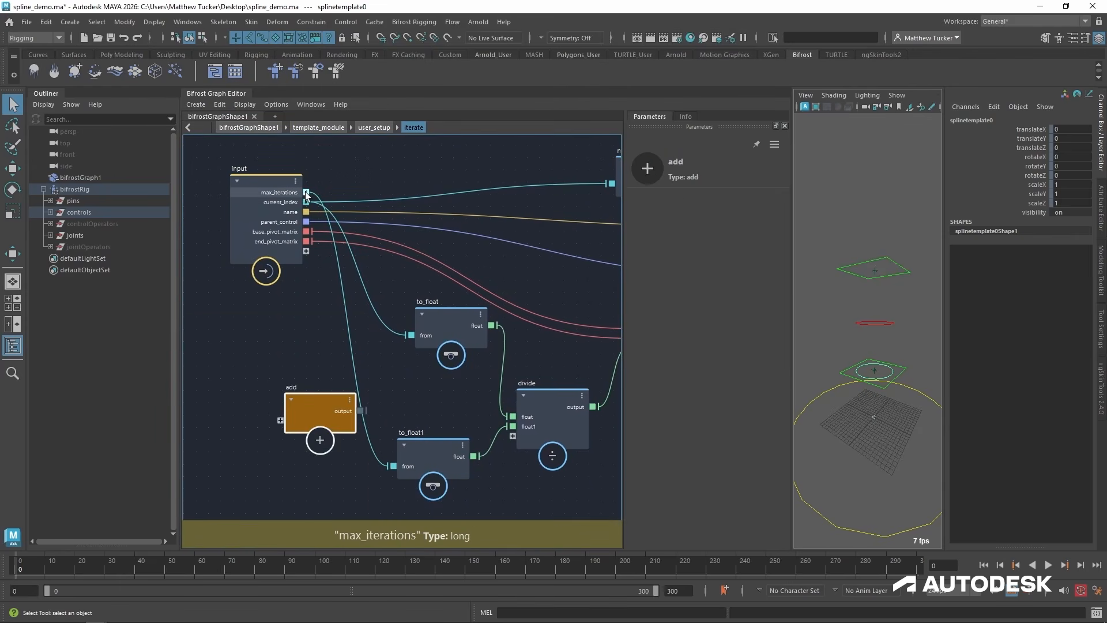
{"action": "left_click_drag", "start_coordinate": [307, 192], "coordinate": [281, 418]}
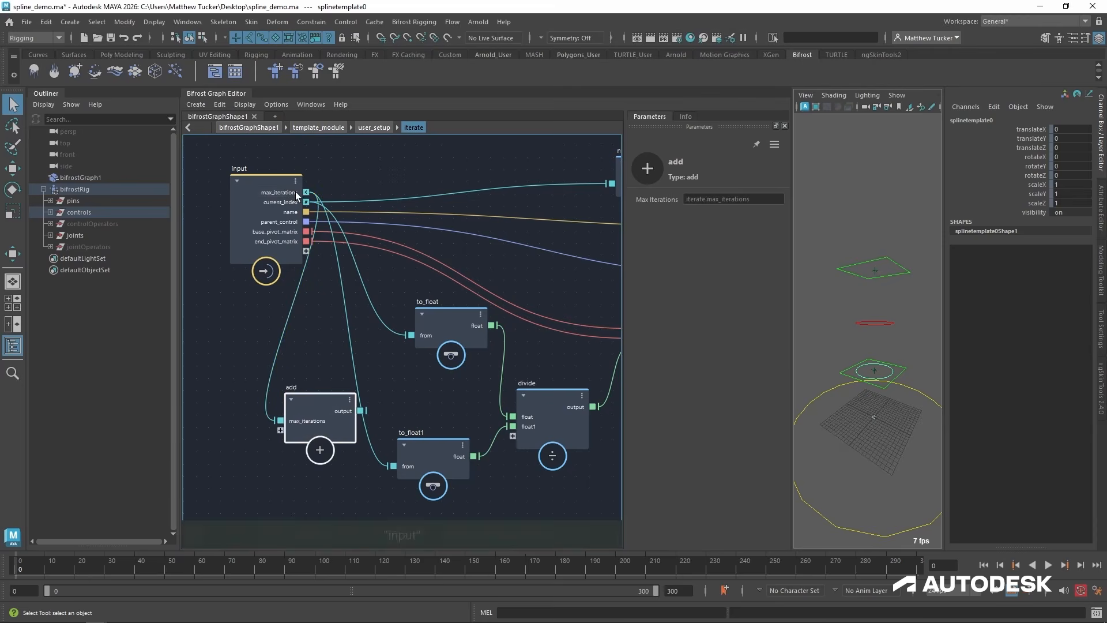
Create a value node set to 1 as the add node's second input, and feed the sum into to_float1.
{"action": "middle_click_drag", "start_coordinate": [306, 388], "coordinate": [330, 348], "text": "alt"}
{"action": "right_click", "coordinate": [322, 390]}
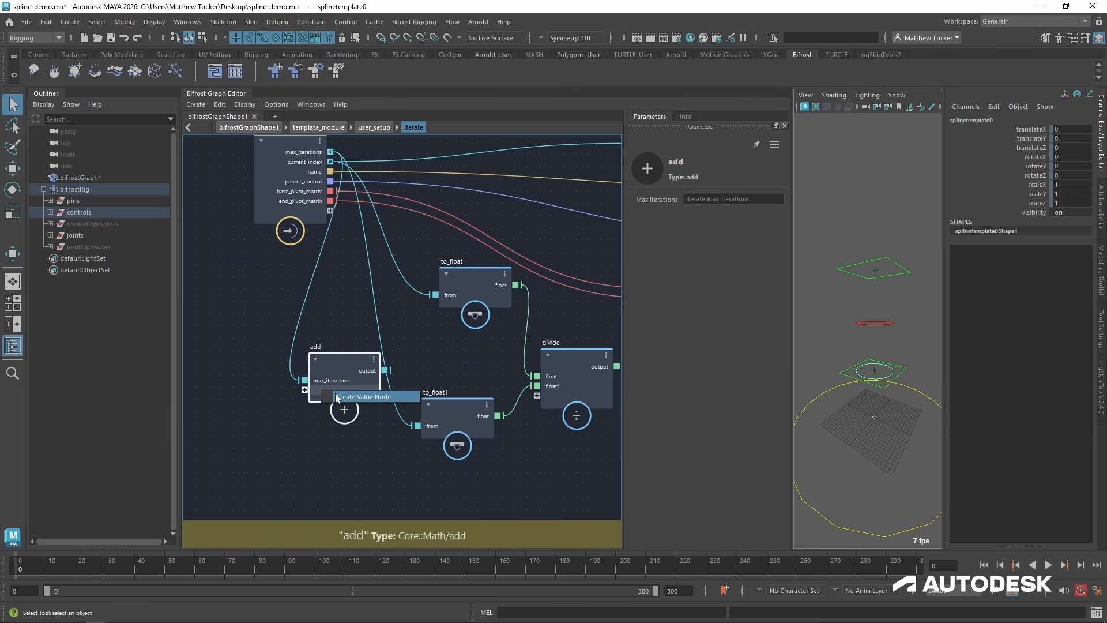
{"action": "left_click", "coordinate": [341, 397]}
{"action": "middle_click_drag", "start_coordinate": [247, 463], "coordinate": [296, 443], "text": "alt"}
{"action": "left_click_drag", "start_coordinate": [267, 481], "coordinate": [263, 397]}
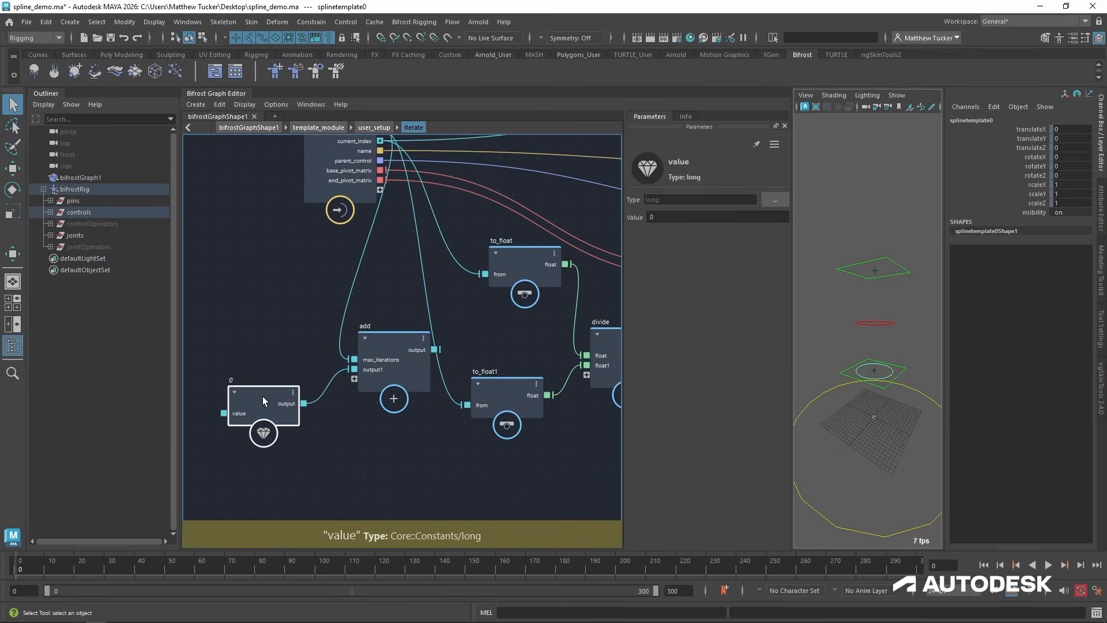
{"action": "double_click", "coordinate": [688, 216]}
{"action": "type", "text": "1"}
{"action": "key", "text": "Return"}
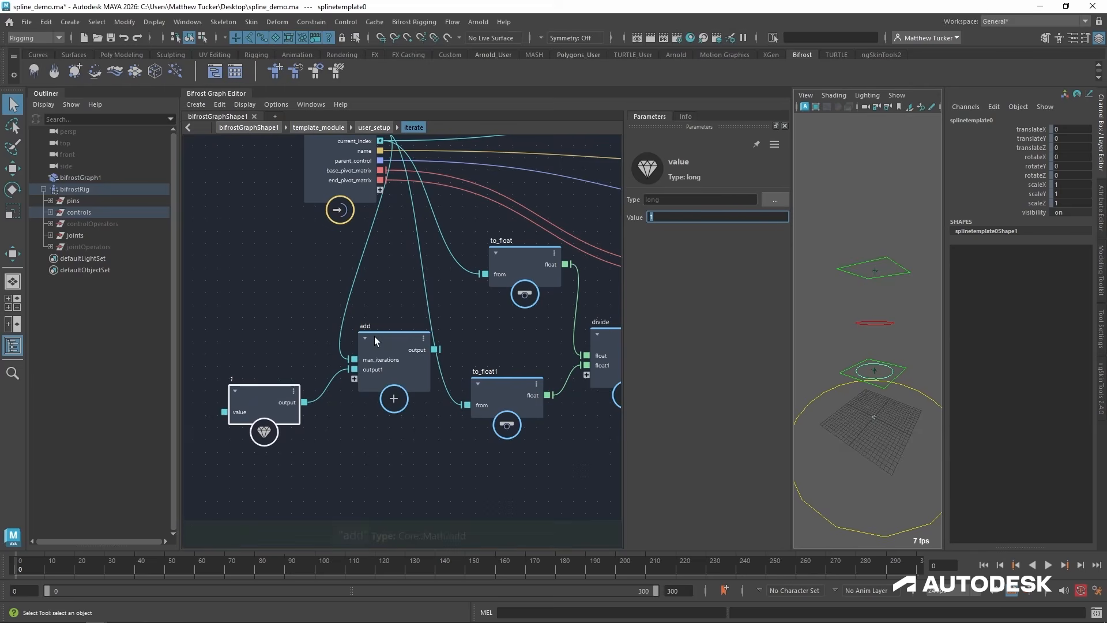
{"action": "left_click_drag", "start_coordinate": [375, 337], "coordinate": [479, 406]}
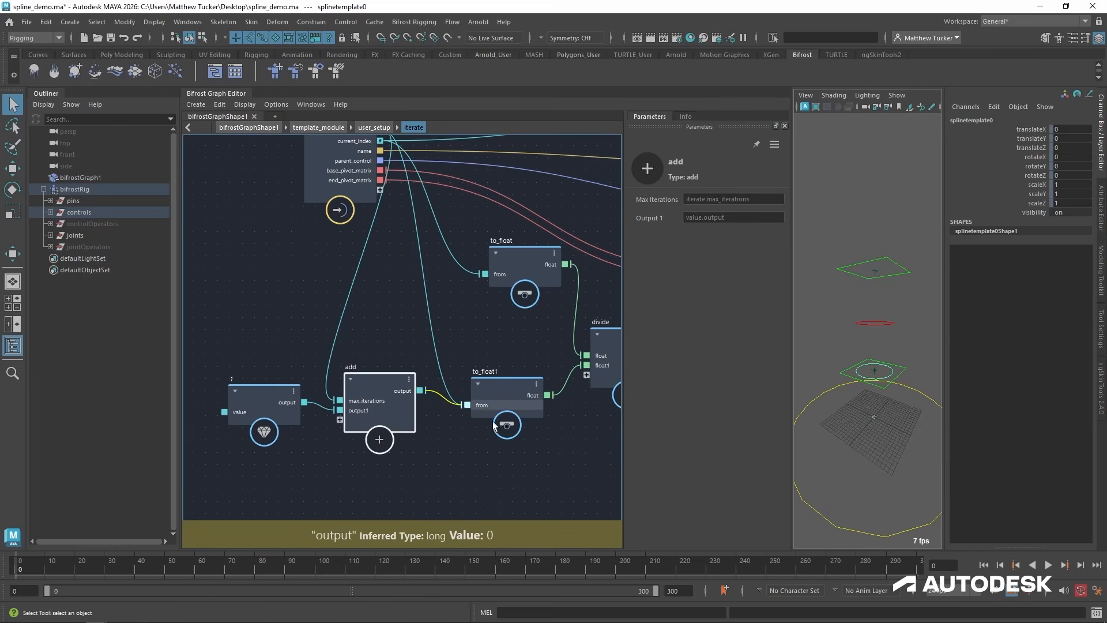
{"action": "middle_click_drag", "start_coordinate": [570, 431], "coordinate": [551, 448], "text": "alt"}
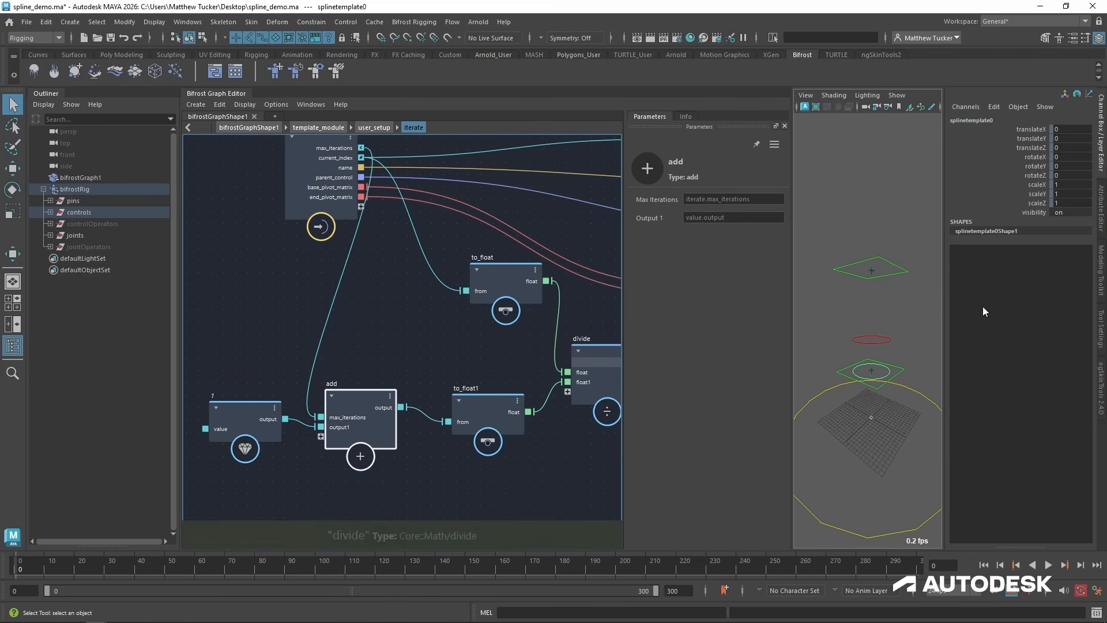
Delete the add node and its value node from iterate.
{"action": "mouse_move", "coordinate": [336, 407]}
{"action": "left_mouse_down"}
{"action": "mouse_move", "coordinate": [343, 433]}
{"action": "mouse_move", "coordinate": [355, 416]}
{"action": "left_mouse_up"}
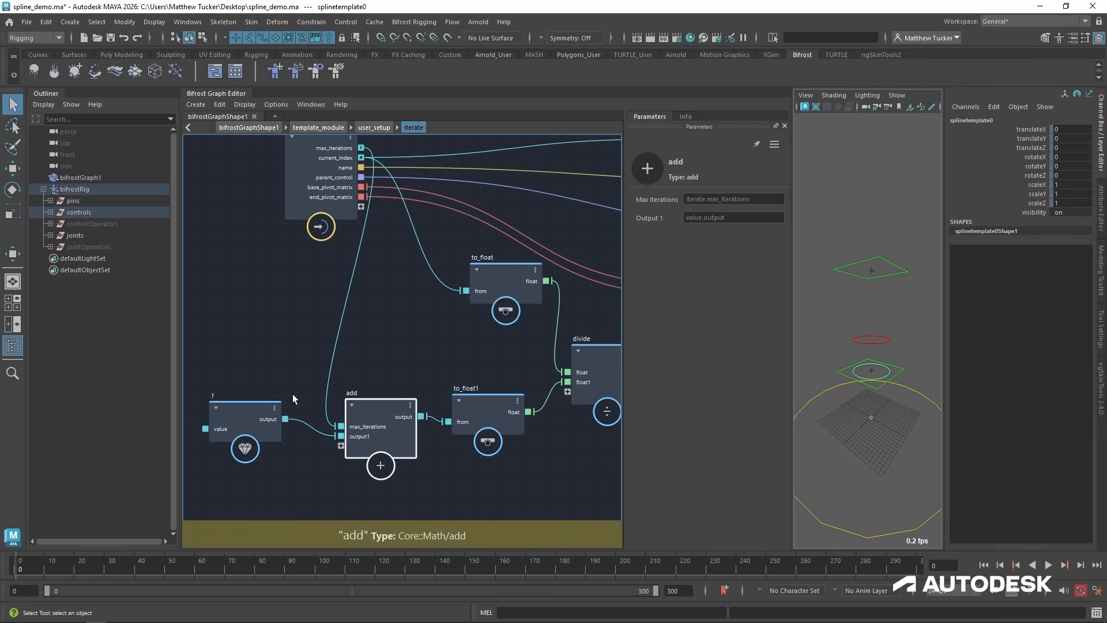
{"action": "left_click_drag", "start_coordinate": [245, 412], "coordinate": [376, 438]}
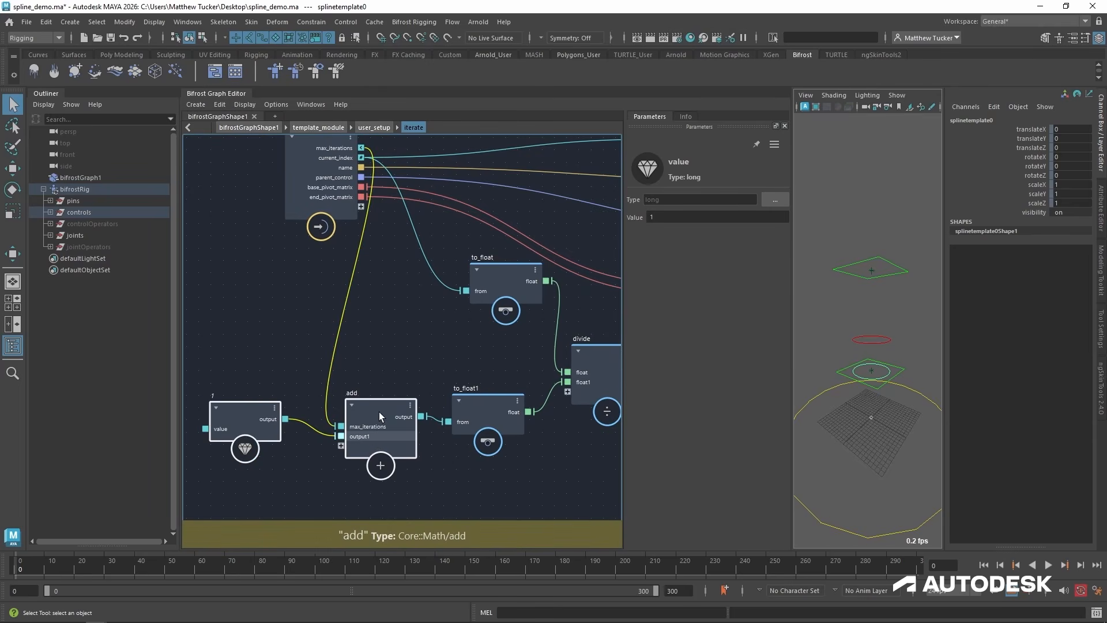
{"action": "key", "text": "Delete"}
Add an increment node and wire it between max_iterations and to_float1, positioned in front of to_float1.
{"action": "key", "text": "Tab"}
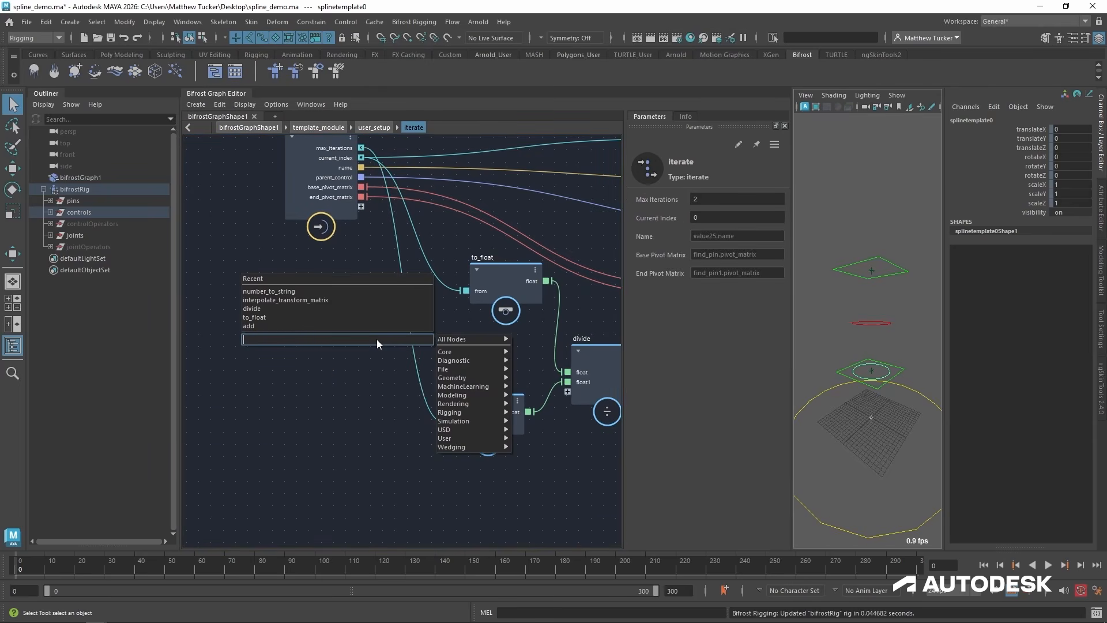
{"action": "type", "text": "in"}
{"action": "key", "text": "Down"}
{"action": "key", "text": "Return"}
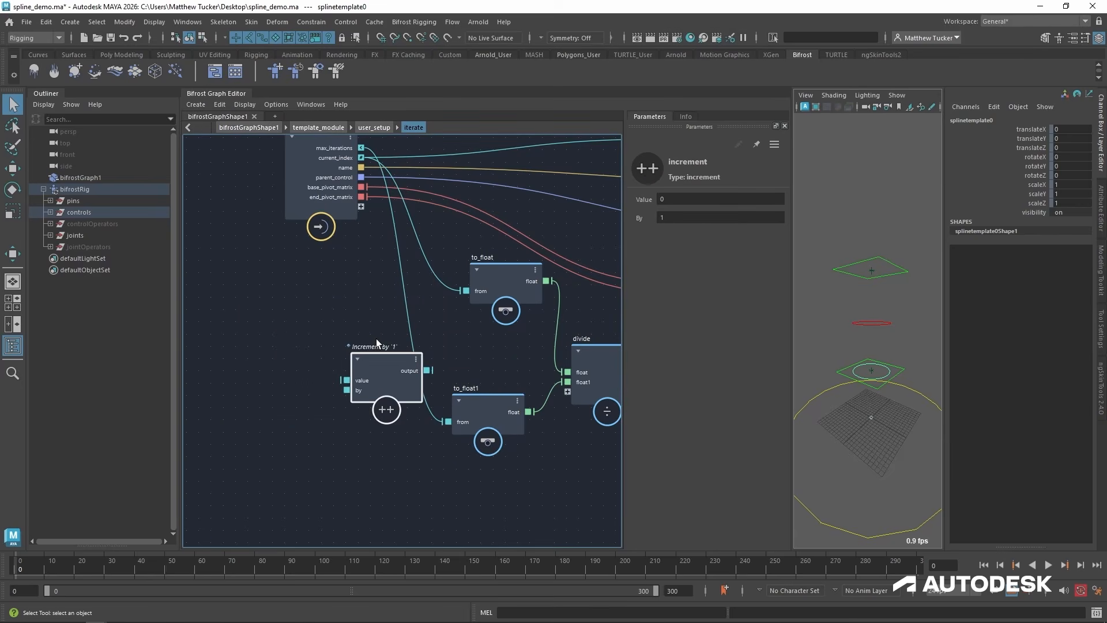
{"action": "left_click_drag", "start_coordinate": [362, 149], "coordinate": [453, 422]}
{"action": "left_click_drag", "start_coordinate": [334, 410], "coordinate": [361, 416]}
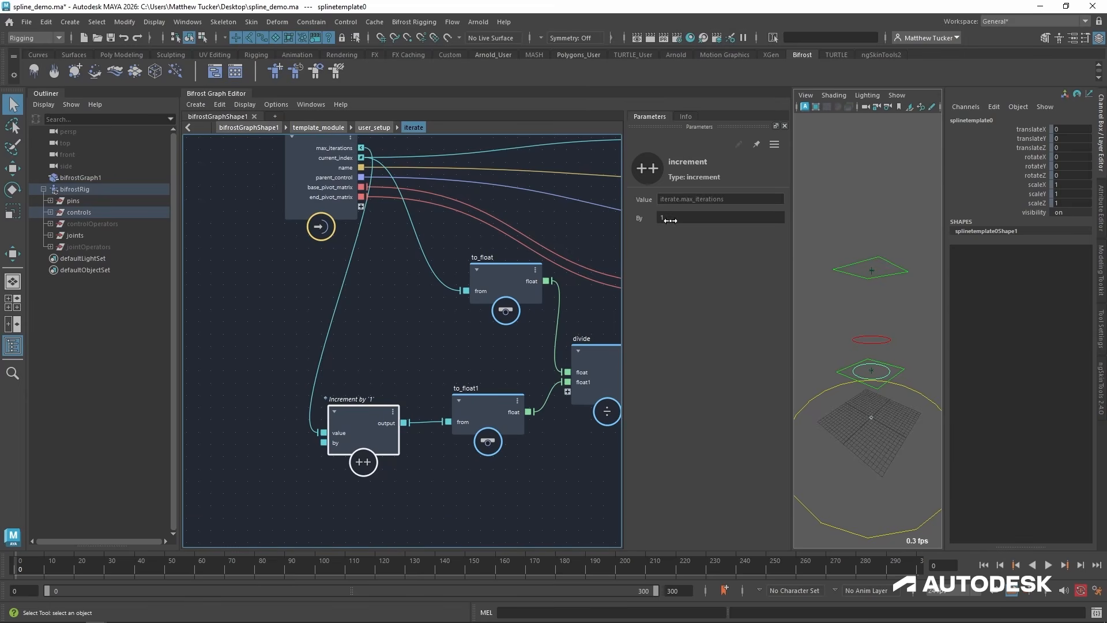
Test the increment node's By value at 2 and 10, and return it to 1.
{"action": "left_click", "coordinate": [690, 222]}
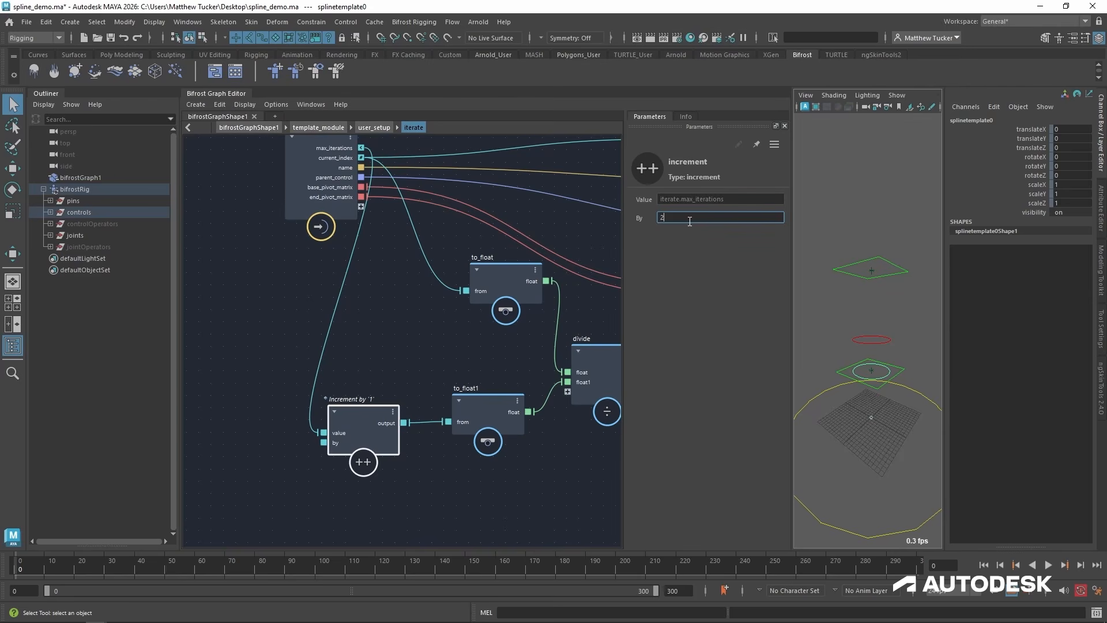
{"action": "type", "text": "2"}
{"action": "key", "text": "Return"}
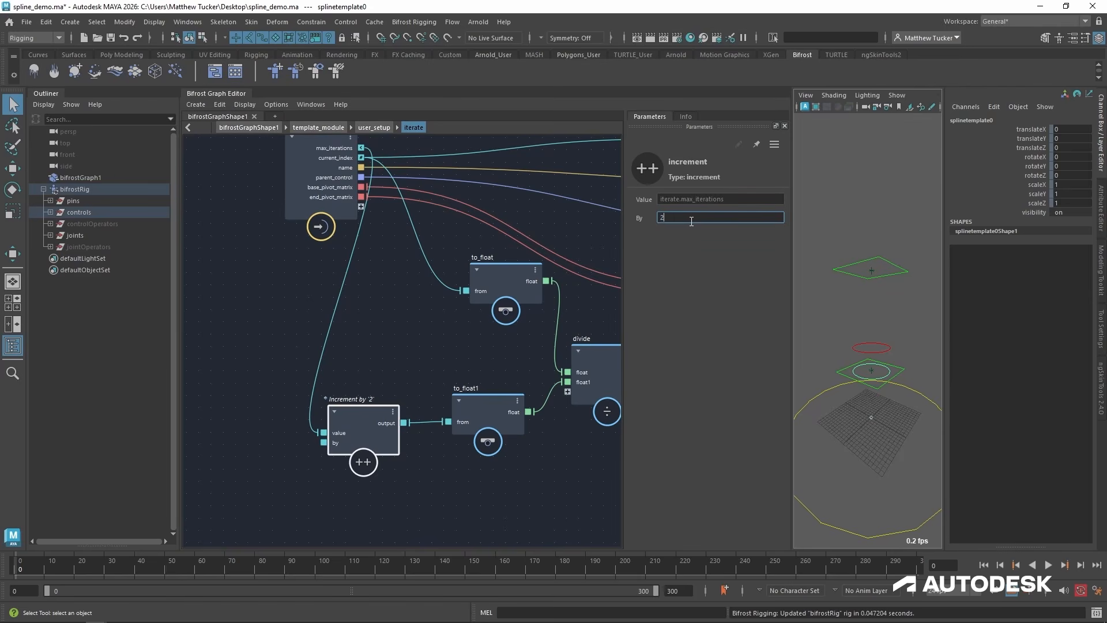
{"action": "type", "text": "10"}
{"action": "key", "text": "Return"}
{"action": "type", "text": "1"}
{"action": "key", "text": "Return"}
Move the input node farther from the to_float and increment nodes to open up space inside iterate.
{"action": "left_click", "coordinate": [412, 312]}
{"action": "middle_click_drag", "start_coordinate": [412, 312], "coordinate": [393, 323]}
{"action": "left_click_drag", "start_coordinate": [274, 161], "coordinate": [187, 175]}
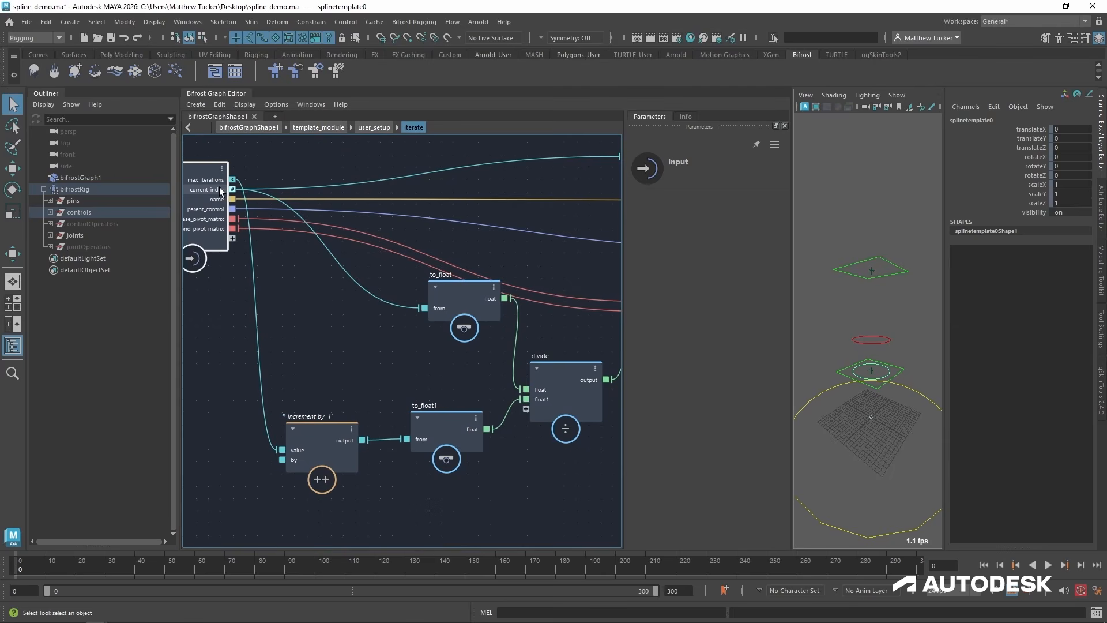
Duplicate the increment node and wire the copy between current_index and to_float, placing it in front of to_float.
{"action": "left_click_drag", "start_coordinate": [484, 298], "coordinate": [460, 311]}
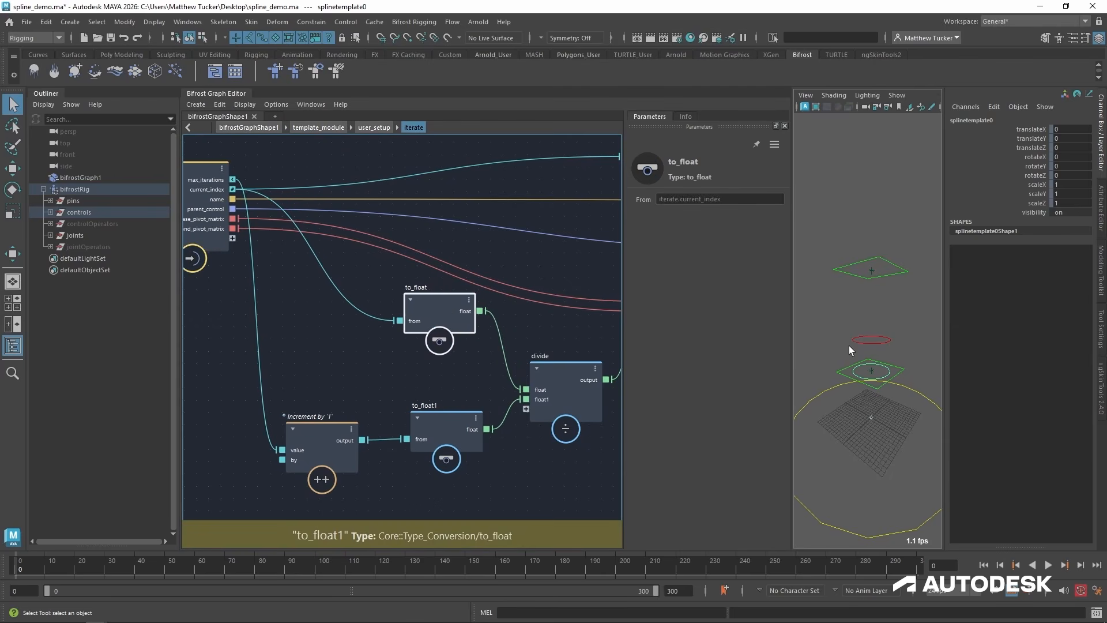
{"action": "left_click", "coordinate": [327, 494]}
{"action": "middle_click_drag", "start_coordinate": [397, 476], "coordinate": [420, 475]}
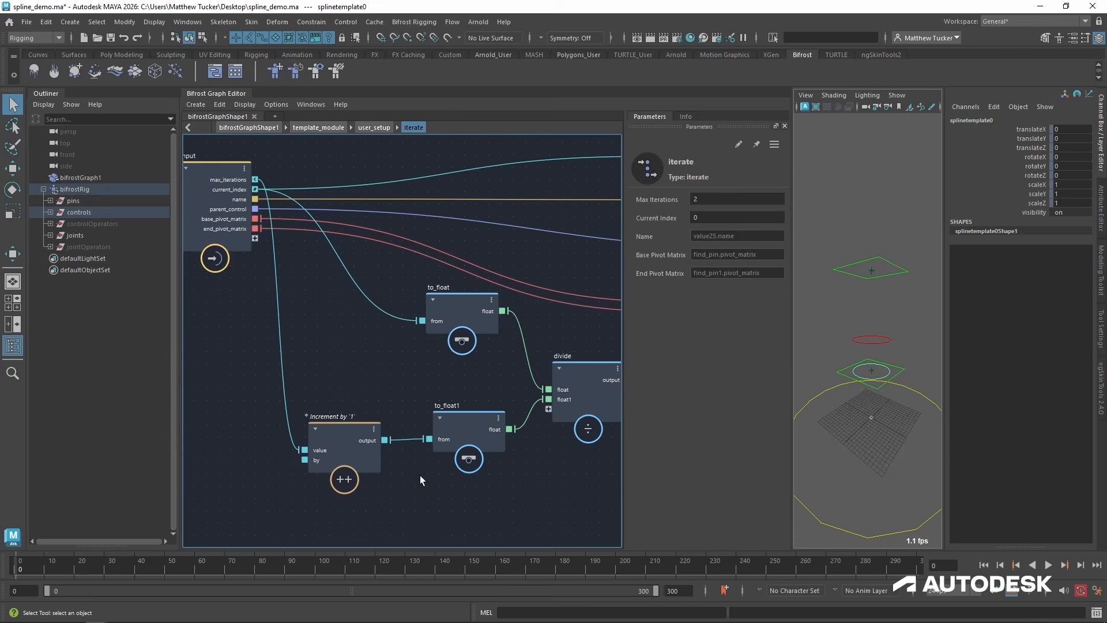
{"action": "left_click", "coordinate": [333, 436]}
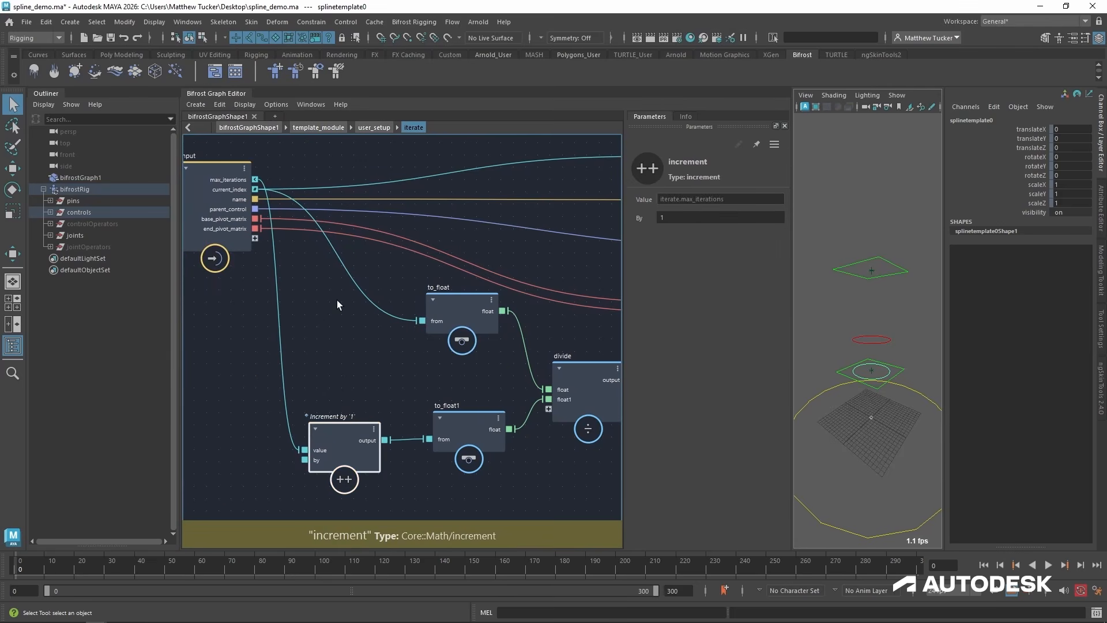
{"action": "key", "text": "ctrl+shift+d"}
{"action": "left_click_drag", "start_coordinate": [337, 327], "coordinate": [341, 307]}
{"action": "left_click_drag", "start_coordinate": [254, 189], "coordinate": [307, 319]}
{"action": "left_click_drag", "start_coordinate": [393, 310], "coordinate": [422, 321]}
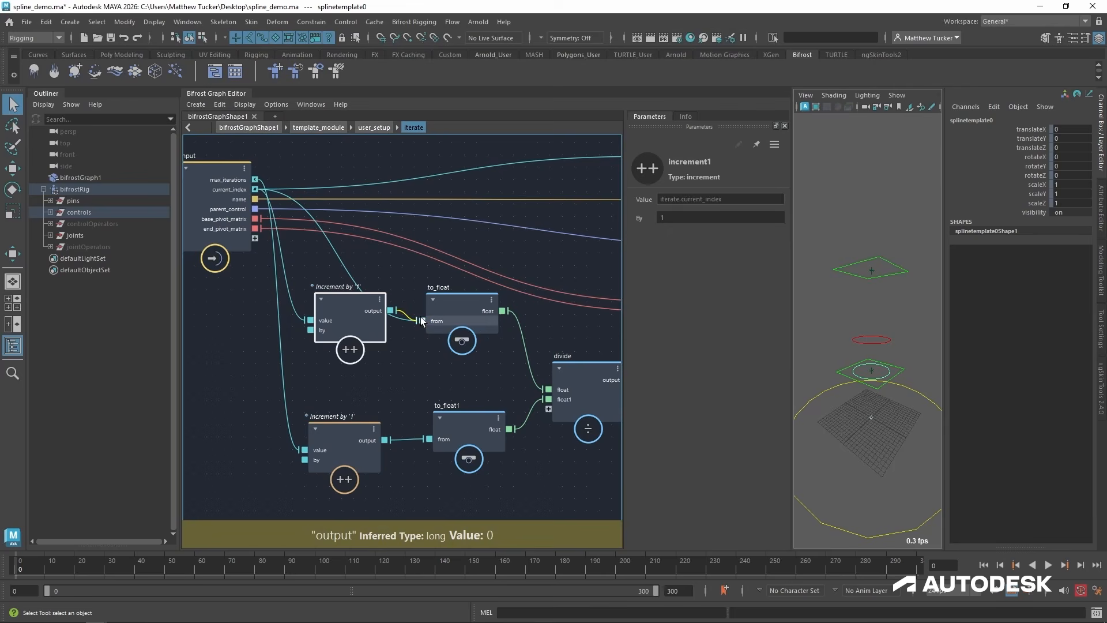
Inspect the spacing of the in-between controls in the viewport and check the upper one's name.
{"action": "left_click", "coordinate": [882, 349]}
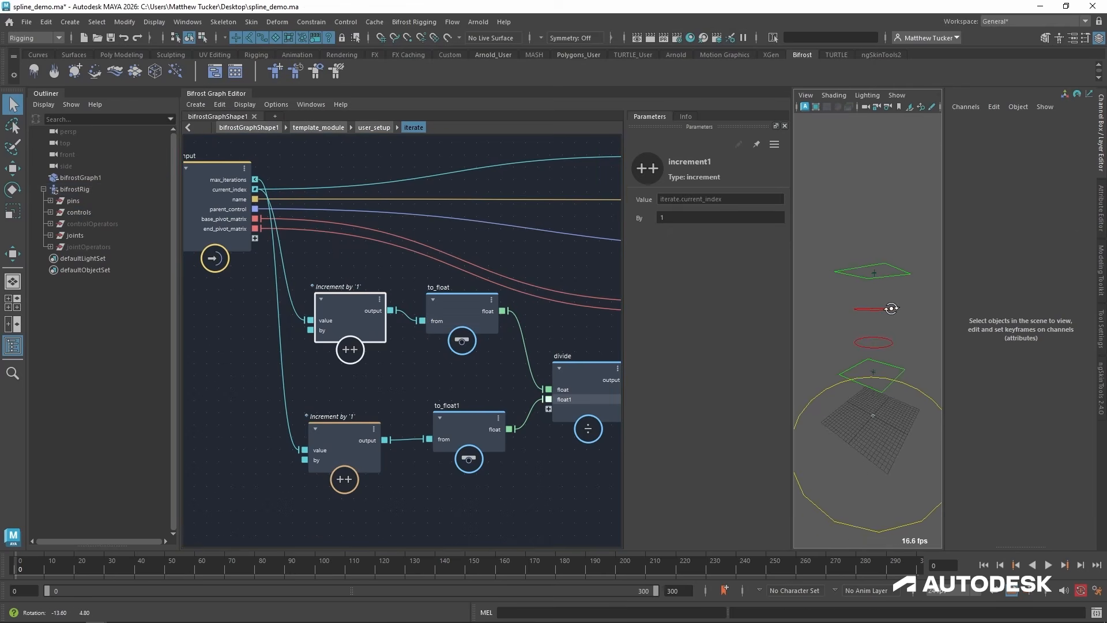
{"action": "middle_click_drag", "start_coordinate": [873, 320], "coordinate": [847, 387], "text": "alt"}
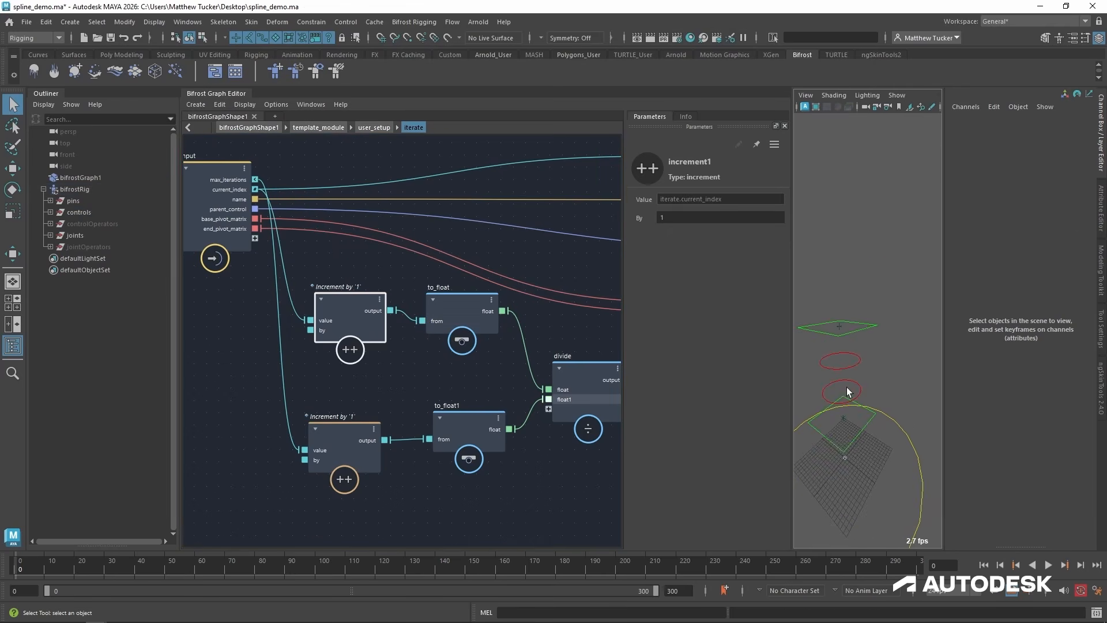
{"action": "left_click_drag", "start_coordinate": [846, 386], "coordinate": [853, 309], "text": "alt"}
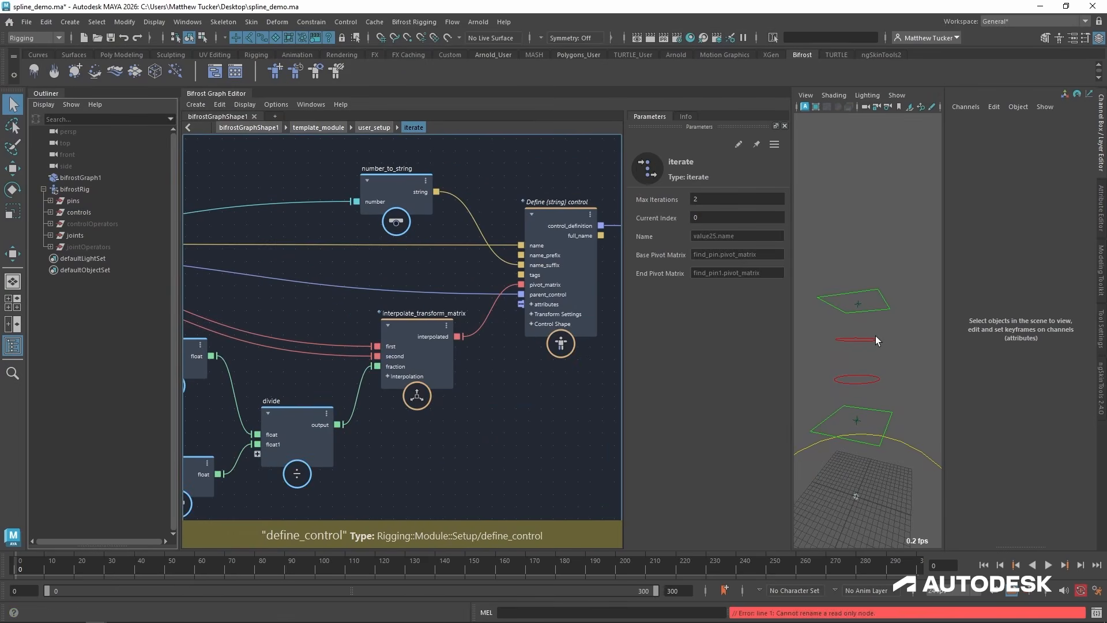
{"action": "left_click", "coordinate": [876, 340]}
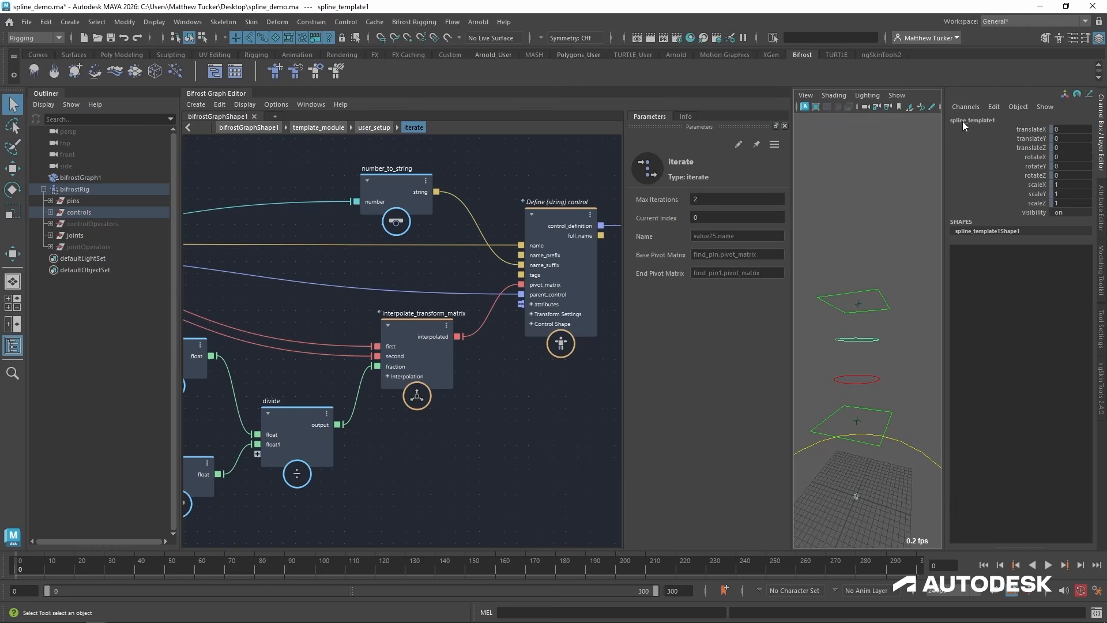
Move number_to_string farther from the define control node and add a build_string node in the space beside it.
{"action": "middle_click_drag", "start_coordinate": [485, 404], "coordinate": [482, 482], "text": "alt"}
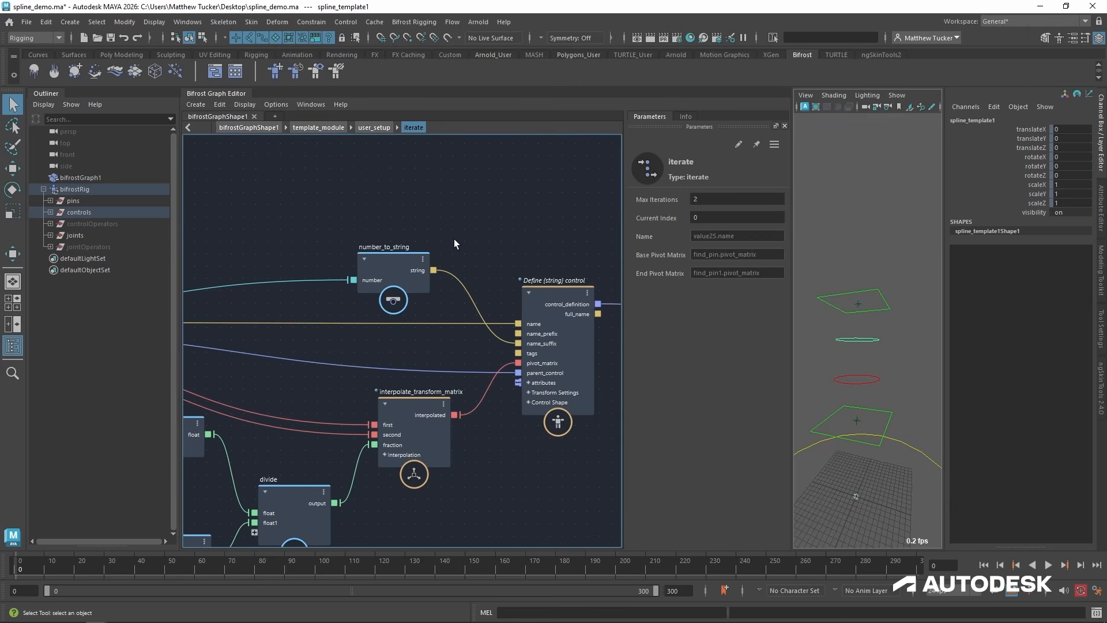
{"action": "left_click_drag", "start_coordinate": [384, 268], "coordinate": [313, 187]}
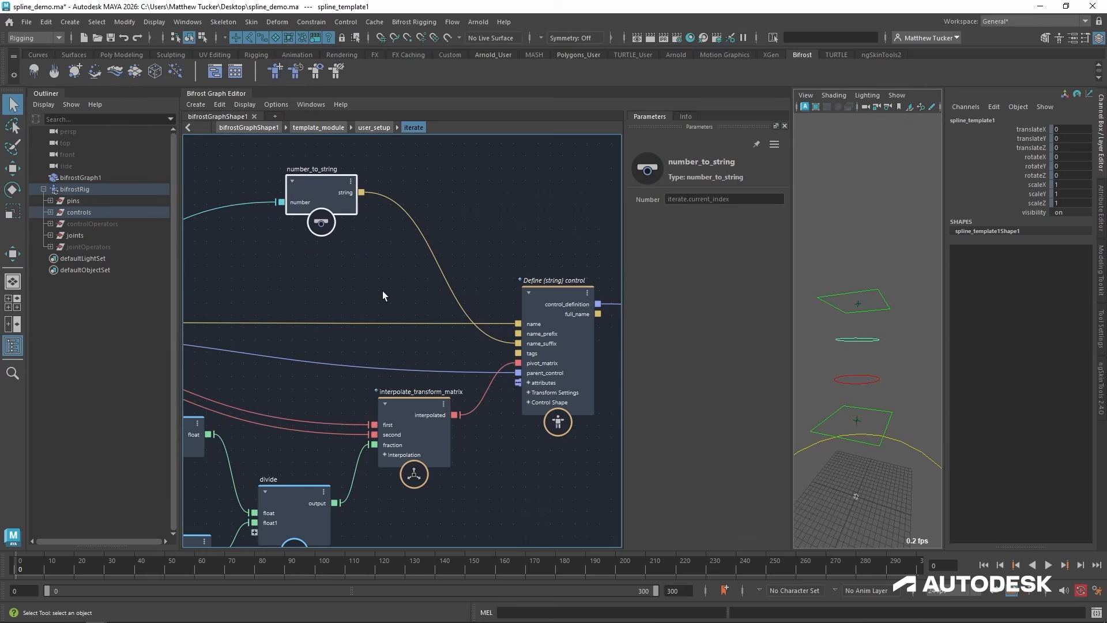
{"action": "middle_click_drag", "start_coordinate": [383, 292], "coordinate": [413, 314], "text": "alt"}
{"action": "left_click", "coordinate": [482, 191]}
{"action": "key", "text": "Tab"}
{"action": "type", "text": "build s"}
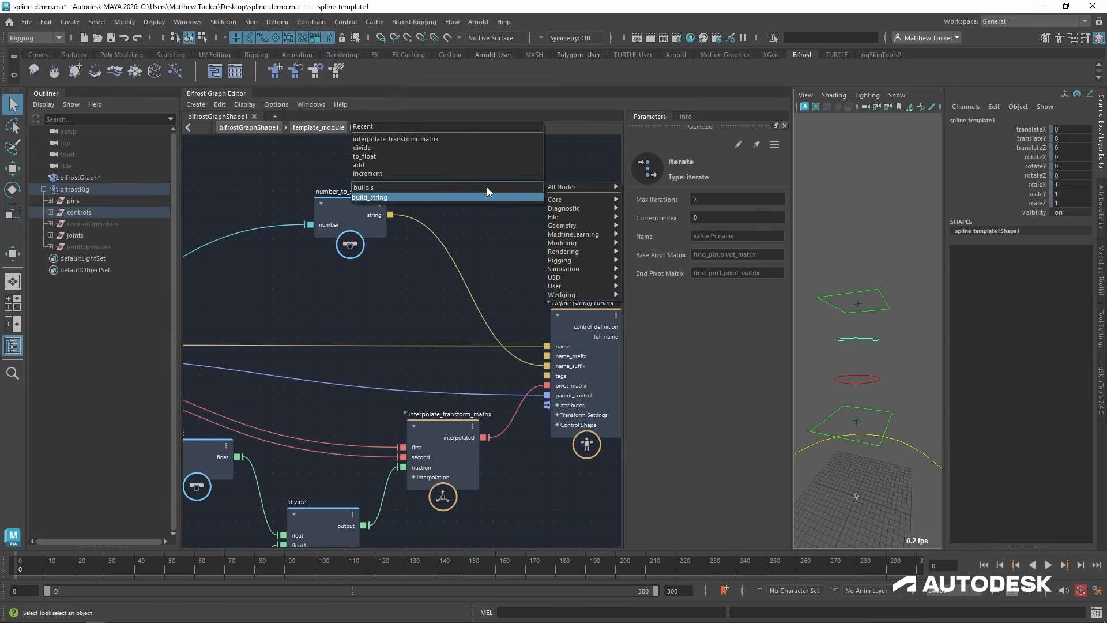
{"action": "key", "text": "Return"}
{"action": "left_click_drag", "start_coordinate": [365, 210], "coordinate": [333, 197]}
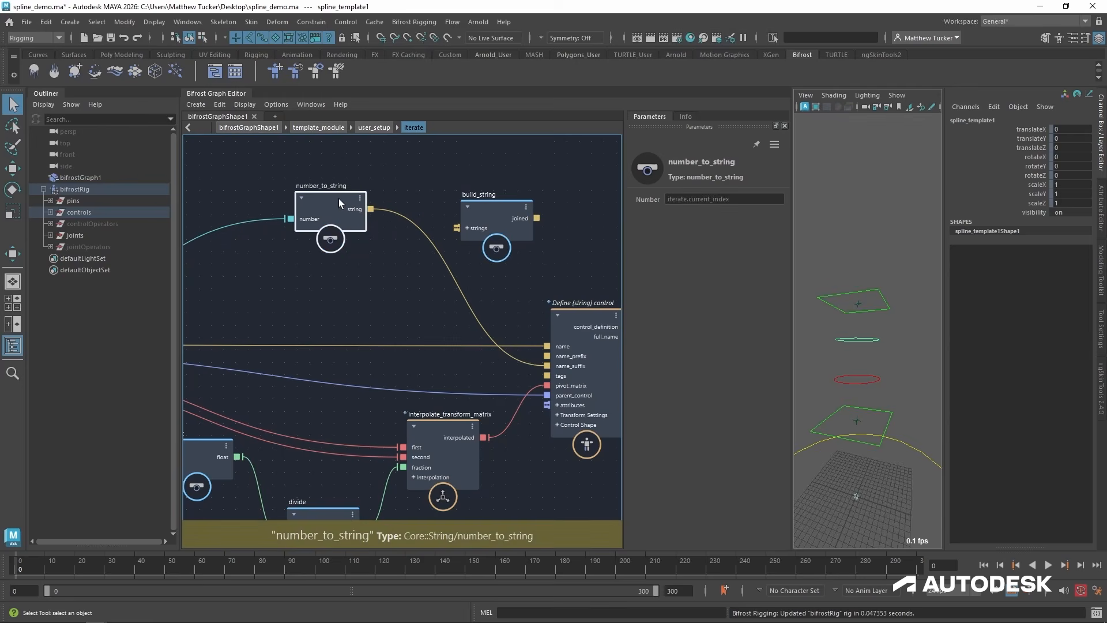
{"action": "left_click_drag", "start_coordinate": [492, 217], "coordinate": [490, 207]}
Feed build_string's strings from a new string value node set to "_", placed above number_to_string.
{"action": "left_click", "coordinate": [483, 205]}
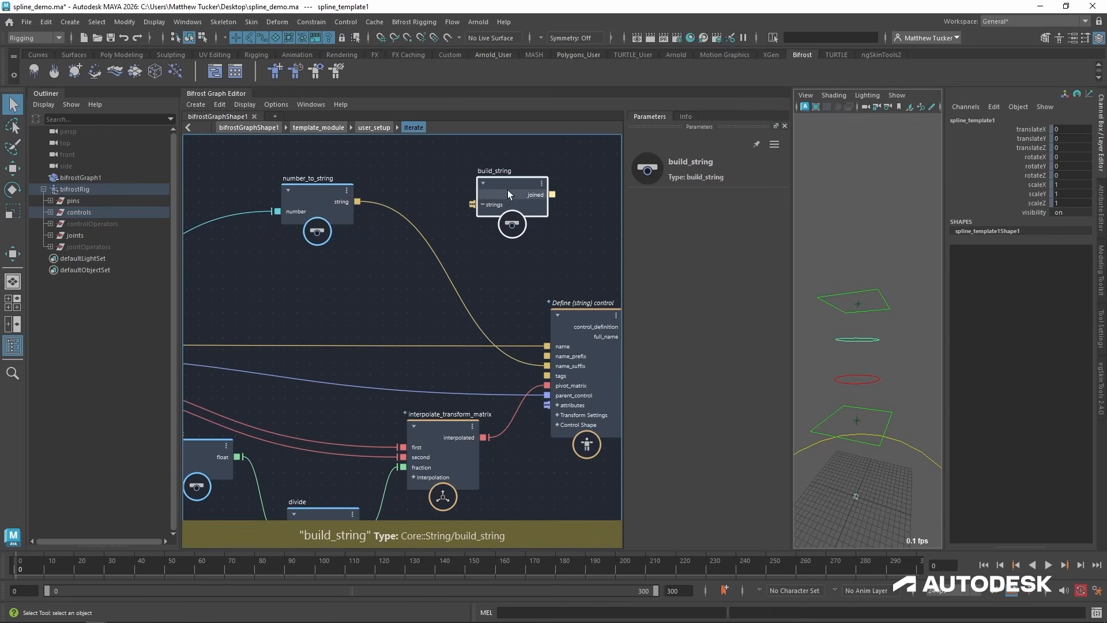
{"action": "key", "text": "v"}
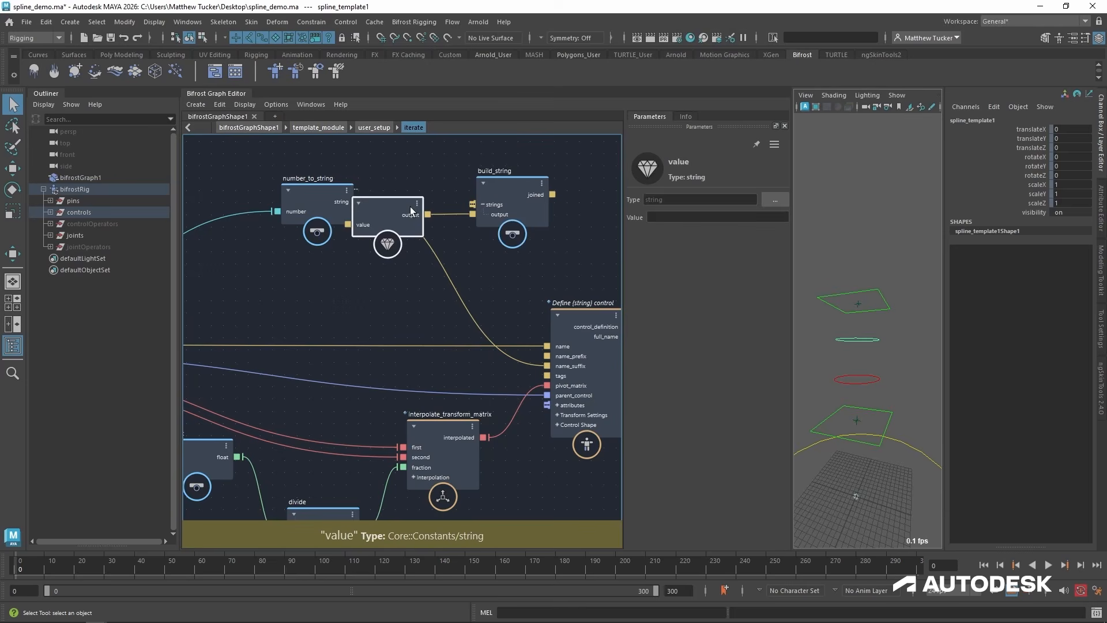
{"action": "middle_click_drag", "start_coordinate": [410, 209], "coordinate": [434, 282], "text": "alt"}
{"action": "left_click_drag", "start_coordinate": [435, 282], "coordinate": [392, 189]}
{"action": "left_click_drag", "start_coordinate": [331, 275], "coordinate": [338, 334]}
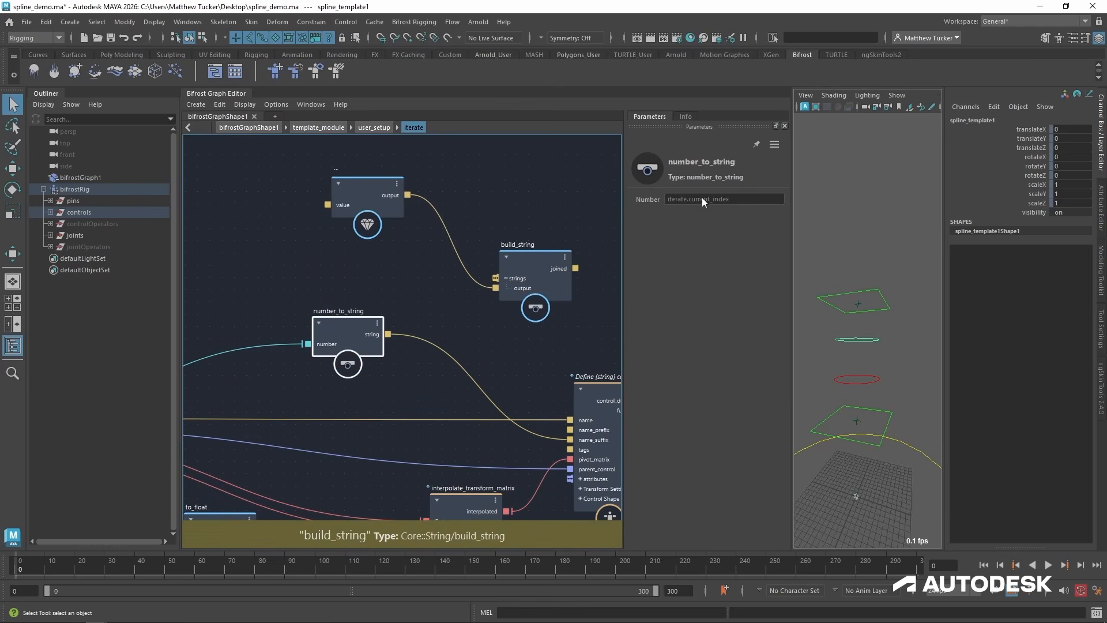
{"action": "left_click", "coordinate": [356, 188]}
{"action": "left_click", "coordinate": [666, 217]}
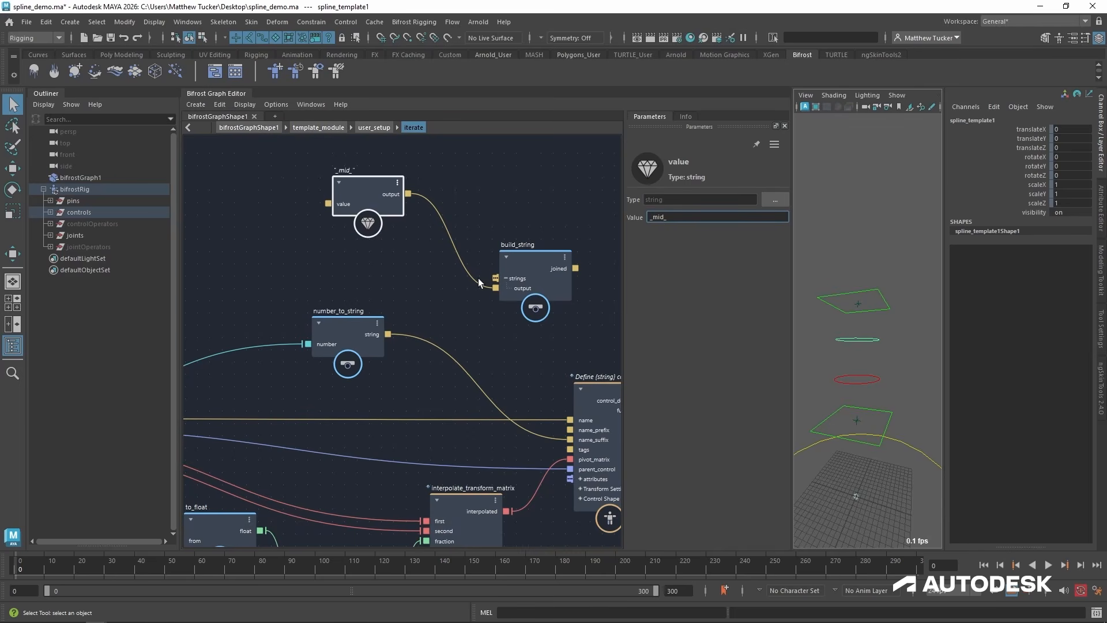
Feed the define control's name_suffix from build_string, with number_to_string as its second string, and list the rig's controls in the Outliner.
{"action": "left_click_drag", "start_coordinate": [389, 334], "coordinate": [514, 275]}
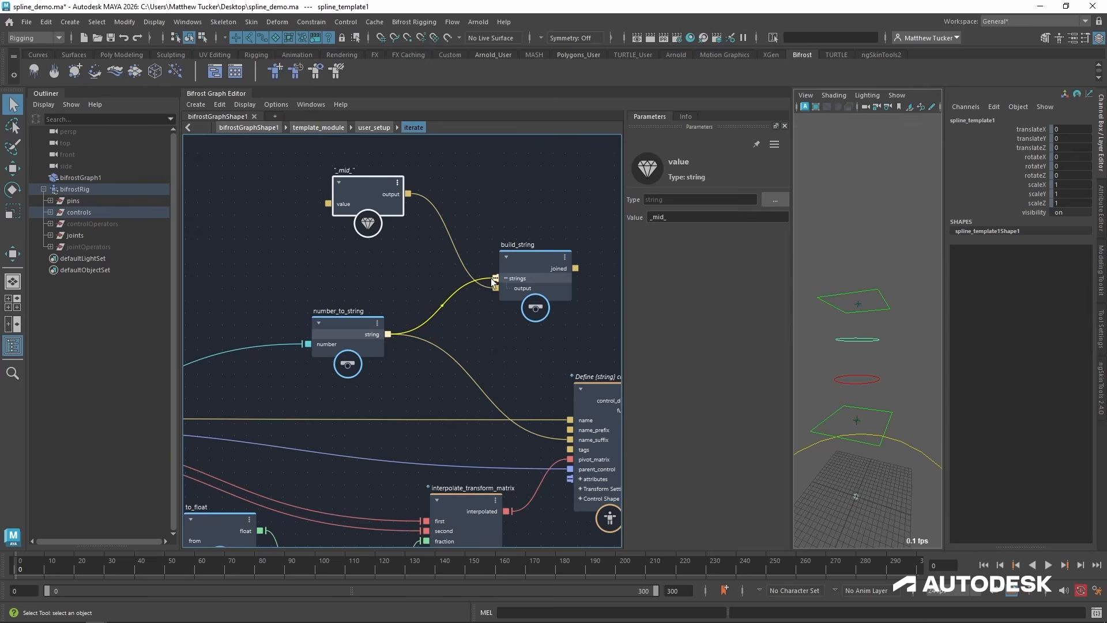
{"action": "left_click_drag", "start_coordinate": [492, 282], "coordinate": [493, 282]}
{"action": "middle_click_drag", "start_coordinate": [513, 351], "coordinate": [401, 299], "text": "alt"}
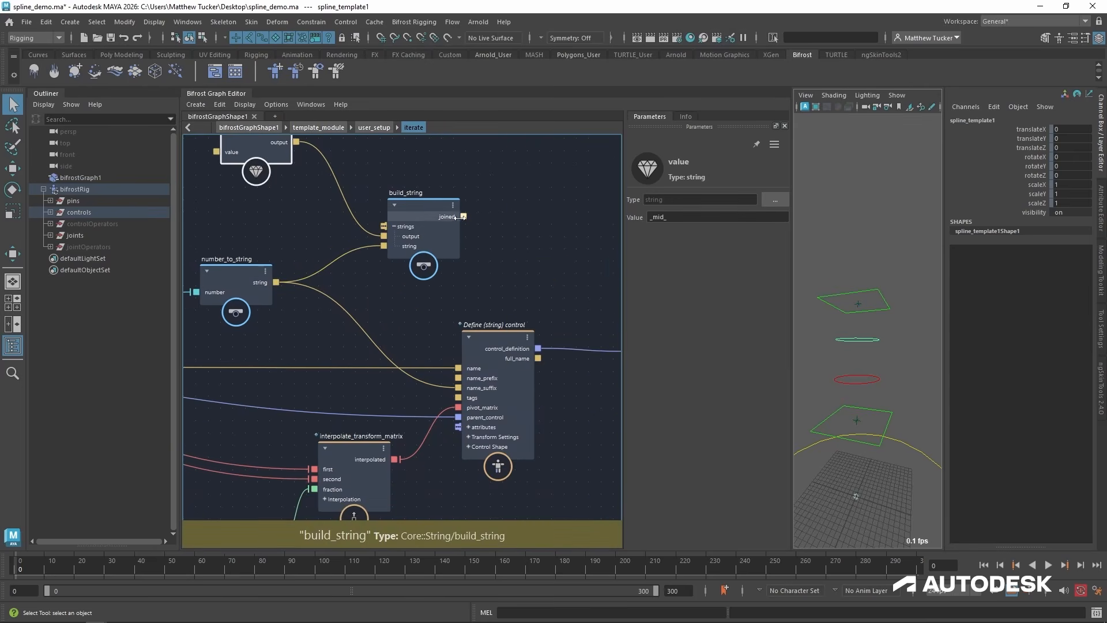
{"action": "left_click_drag", "start_coordinate": [462, 216], "coordinate": [464, 388]}
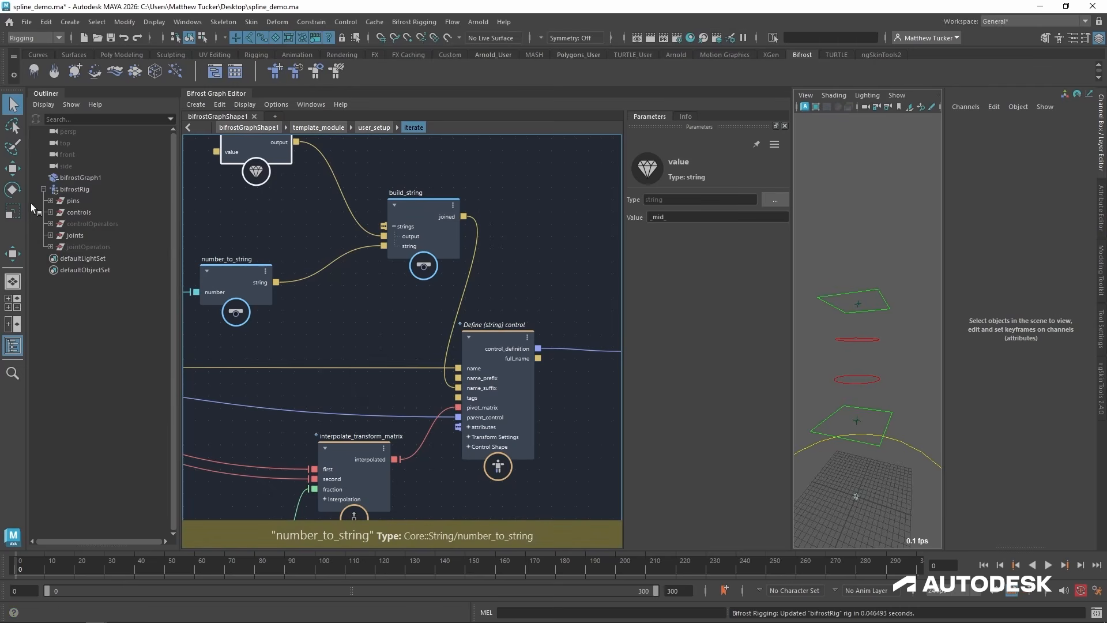
{"action": "left_click", "coordinate": [50, 212]}
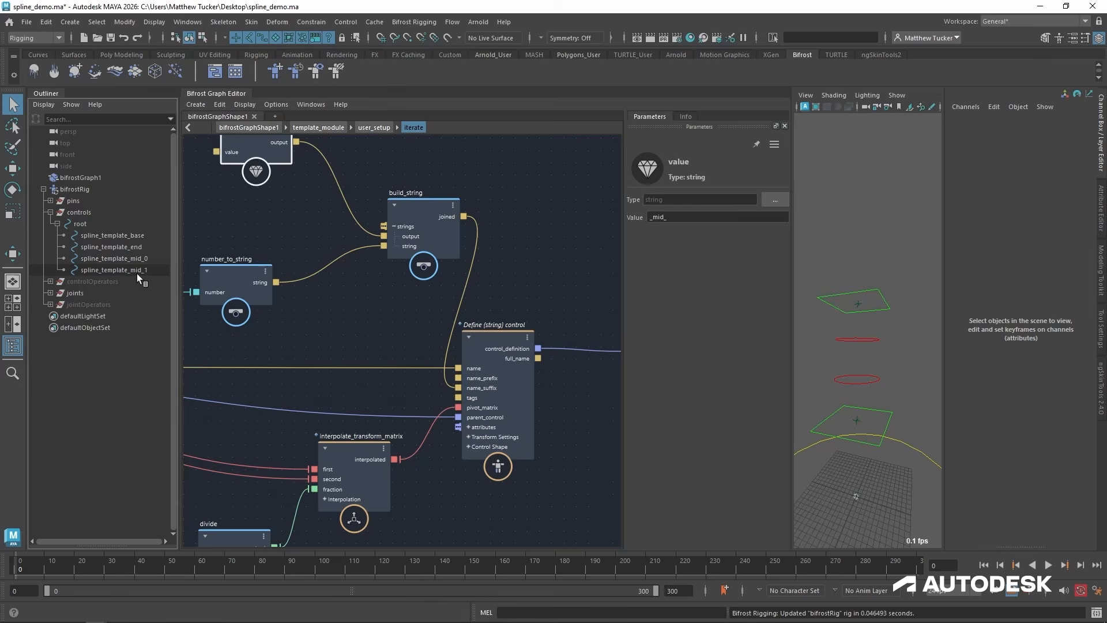
Move build_string away from the define control node and bring the "_mid_" value node closer to number_to_string.
{"action": "middle_click_drag", "start_coordinate": [347, 309], "coordinate": [364, 317]}
{"action": "left_click", "coordinate": [365, 317]}
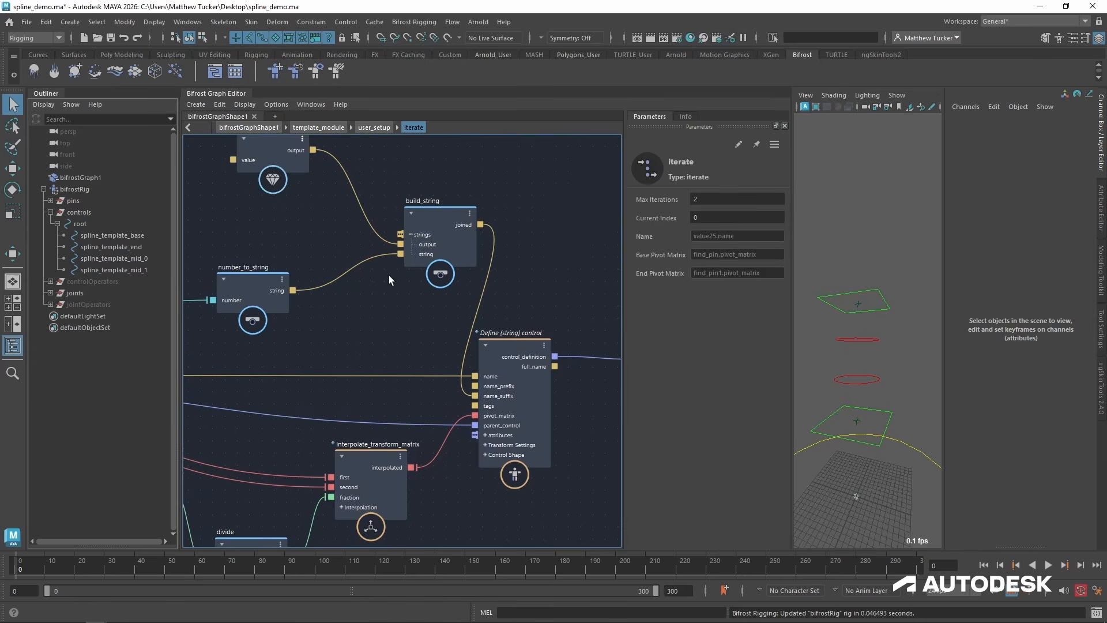
{"action": "left_click", "coordinate": [430, 218]}
{"action": "left_click_drag", "start_coordinate": [431, 218], "coordinate": [365, 238]}
{"action": "middle_click_drag", "start_coordinate": [361, 241], "coordinate": [482, 242]}
{"action": "left_click_drag", "start_coordinate": [379, 157], "coordinate": [347, 200]}
{"action": "middle_click_drag", "start_coordinate": [362, 259], "coordinate": [436, 227]}
{"action": "middle_click_drag", "start_coordinate": [533, 258], "coordinate": [373, 285]}
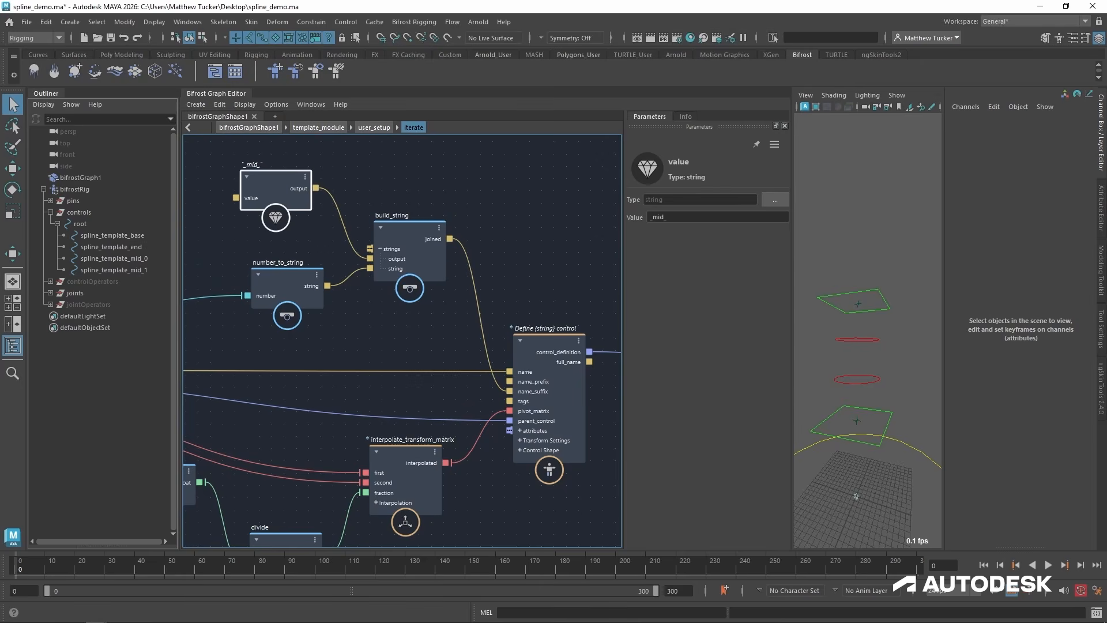
{"action": "middle_click_drag", "start_coordinate": [514, 485], "coordinate": [515, 458]}
{"action": "scroll", "coordinate": [516, 457], "scroll_direction": "down", "scroll_amount": 1}
{"action": "left_click_drag", "start_coordinate": [857, 377], "coordinate": [847, 395], "text": "alt"}
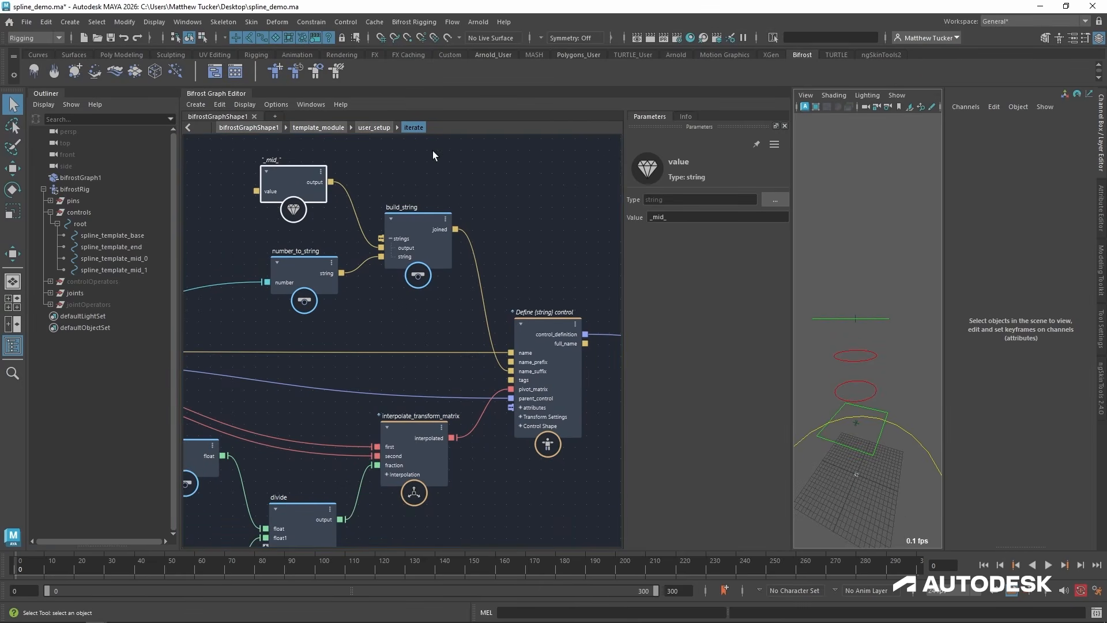
Return to the user_setup graph, nudge the iterate node, and move the joint Find parent node down into free space.
{"action": "left_click", "coordinate": [375, 128]}
{"action": "middle_click_drag", "start_coordinate": [407, 383], "coordinate": [460, 337], "text": "alt"}
{"action": "right_click_drag", "start_coordinate": [461, 338], "coordinate": [343, 395], "text": "alt"}
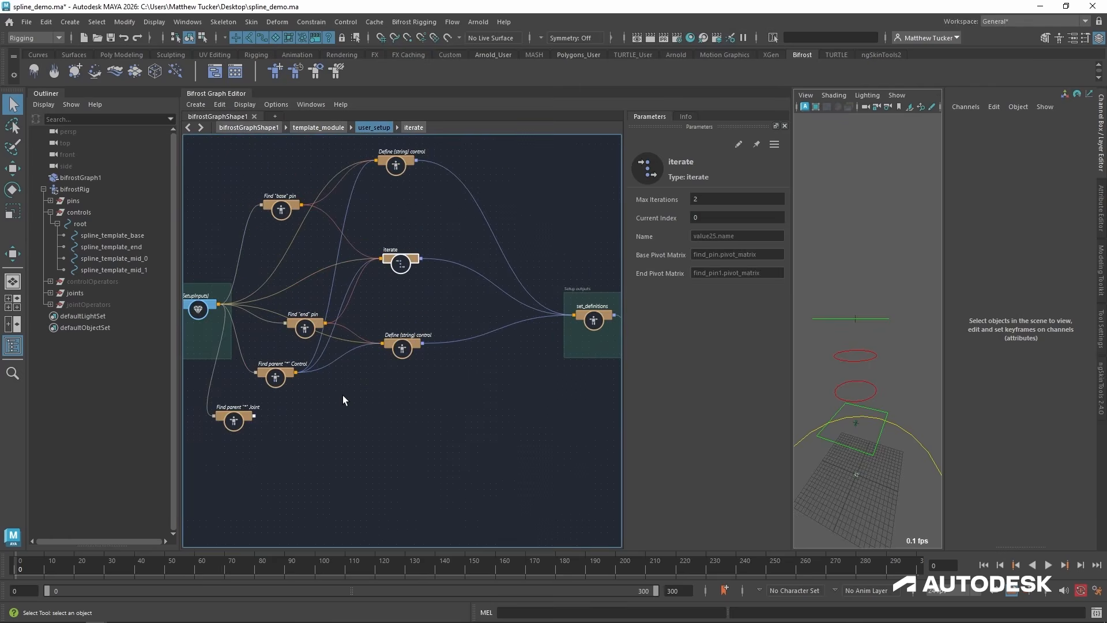
{"action": "middle_click_drag", "start_coordinate": [342, 395], "coordinate": [245, 451], "text": "alt"}
{"action": "right_click_drag", "start_coordinate": [245, 451], "coordinate": [385, 386], "text": "alt"}
{"action": "middle_click_drag", "start_coordinate": [385, 386], "coordinate": [465, 413], "text": "alt"}
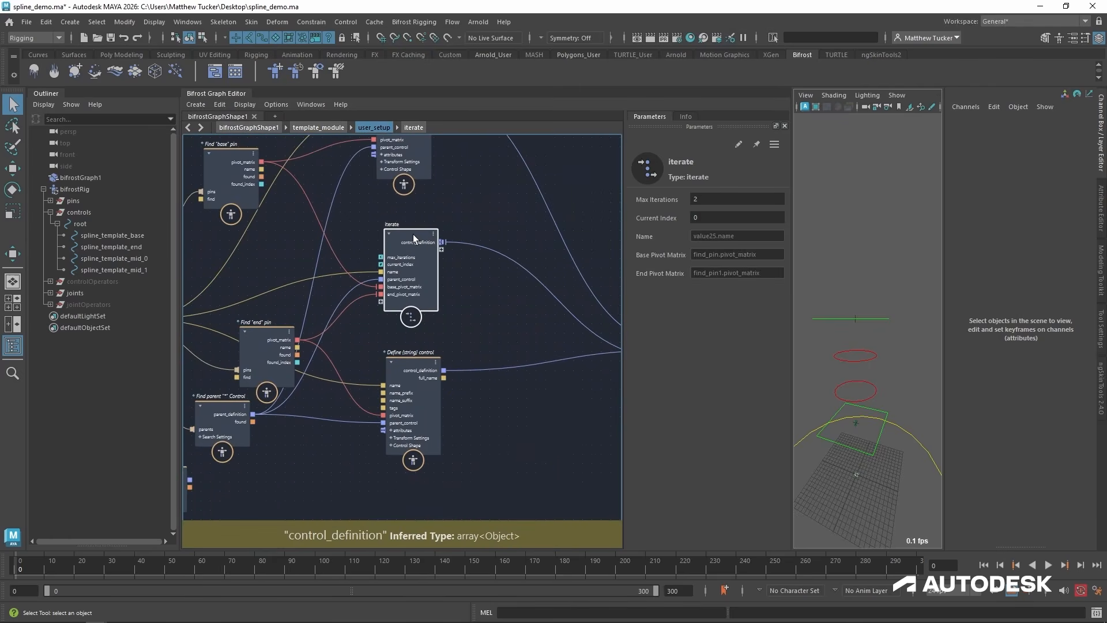
{"action": "left_click_drag", "start_coordinate": [411, 229], "coordinate": [400, 238]}
{"action": "middle_click_drag", "start_coordinate": [322, 262], "coordinate": [432, 265], "text": "alt"}
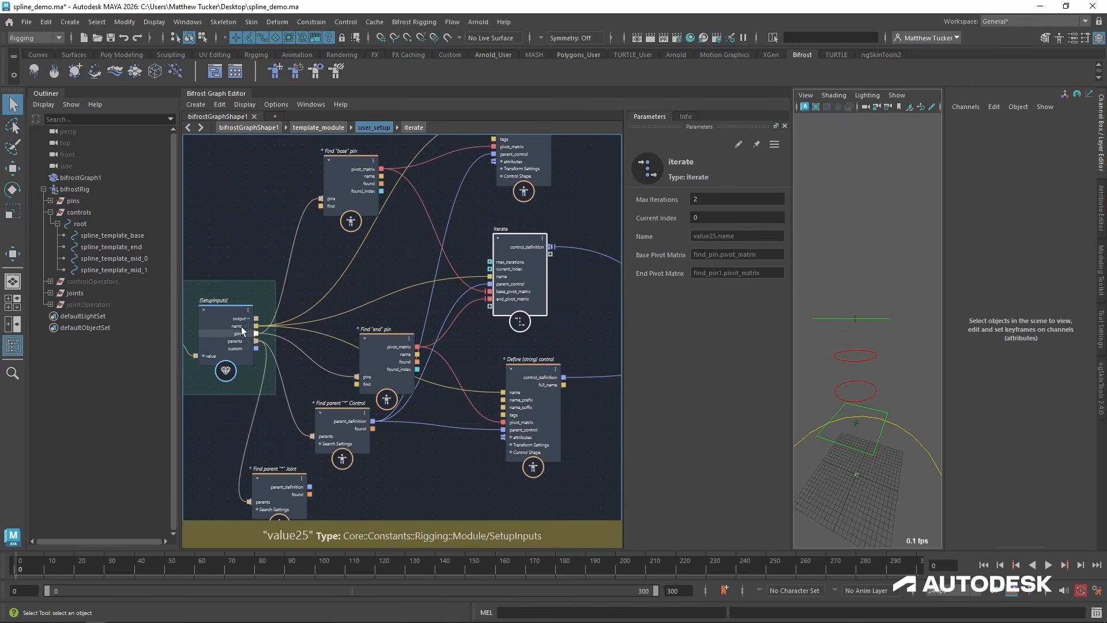
{"action": "left_click_drag", "start_coordinate": [513, 243], "coordinate": [522, 234]}
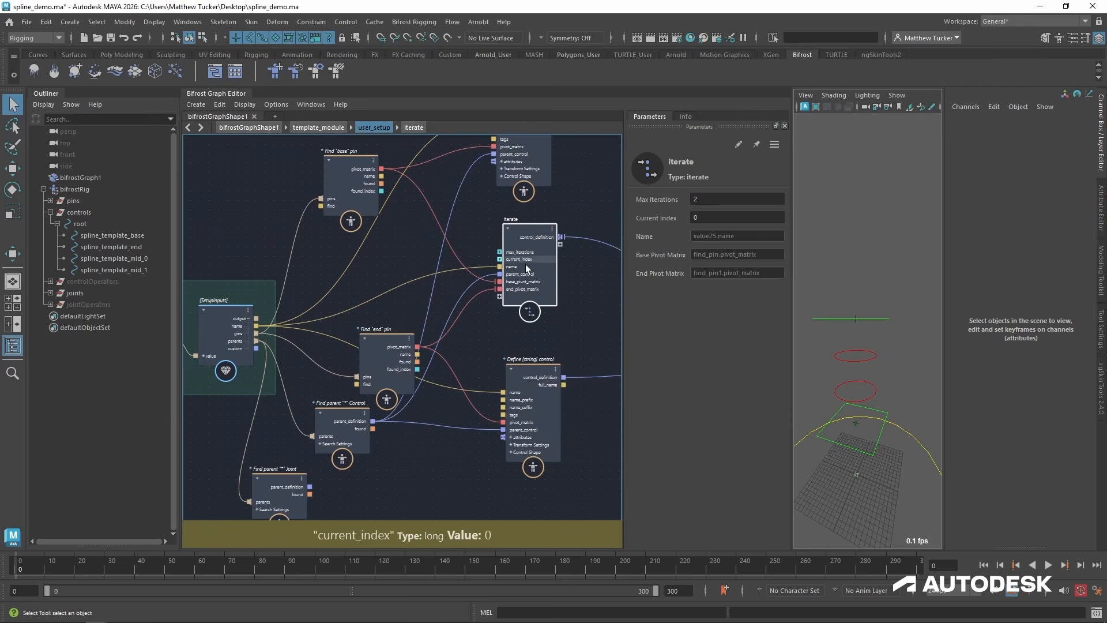
{"action": "middle_click_drag", "start_coordinate": [457, 437], "coordinate": [455, 413], "text": "alt"}
{"action": "left_click_drag", "start_coordinate": [268, 456], "coordinate": [347, 503]}
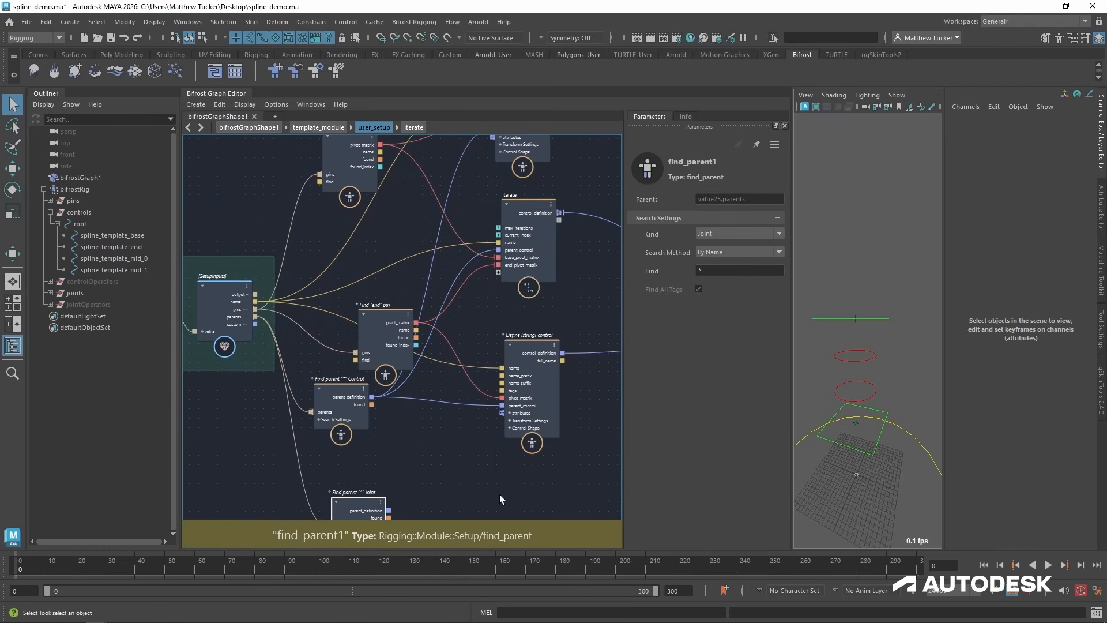
{"action": "middle_click_drag", "start_coordinate": [500, 493], "coordinate": [485, 469], "text": "alt"}
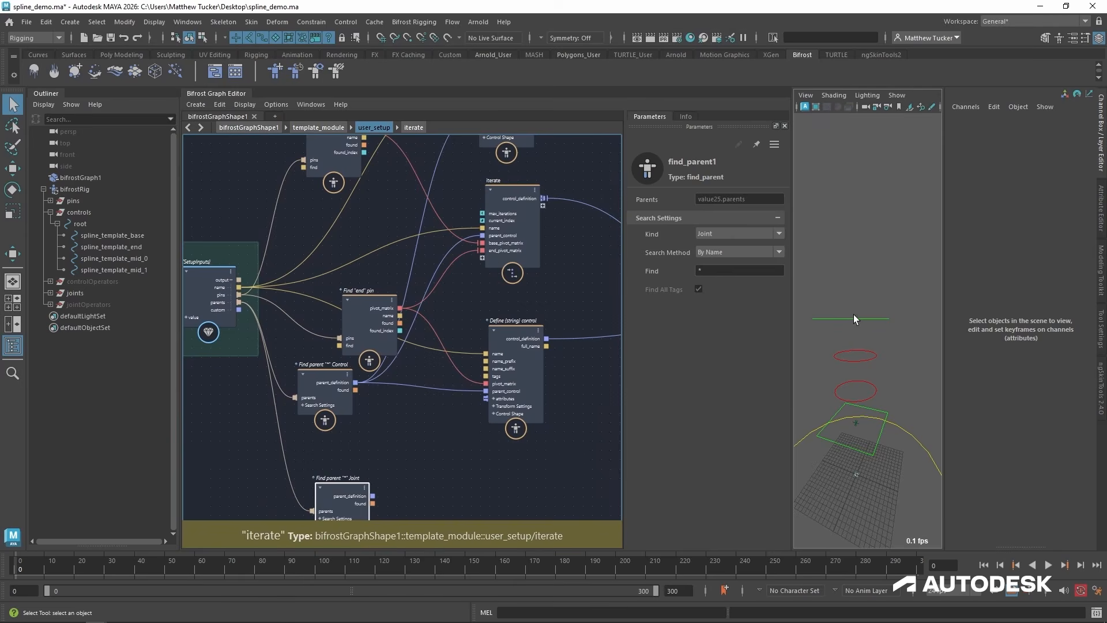
Duplicate the iterate node with its input connections and place the copy below the lower define control node.
{"action": "left_click", "coordinate": [514, 194]}
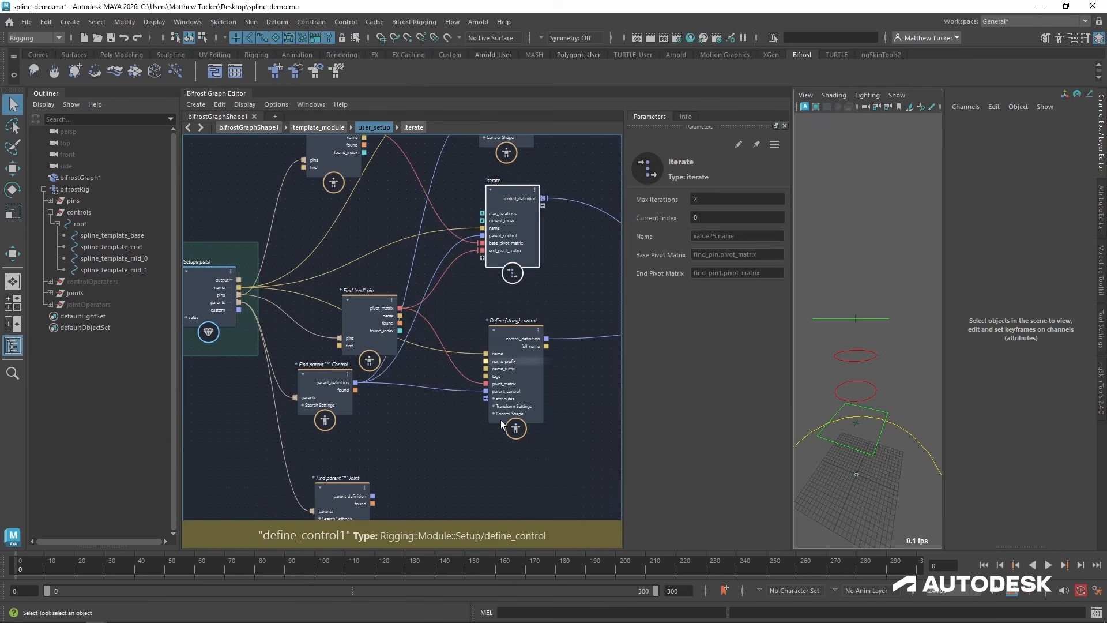
{"action": "middle_click_drag", "start_coordinate": [499, 460], "coordinate": [487, 411], "text": "alt"}
{"action": "key", "text": "ctrl+shift+v"}
{"action": "left_click_drag", "start_coordinate": [506, 453], "coordinate": [506, 425]}
{"action": "middle_click_drag", "start_coordinate": [415, 427], "coordinate": [407, 380], "text": "alt"}
{"action": "right_click_drag", "start_coordinate": [411, 381], "coordinate": [445, 386], "text": "alt"}
{"action": "scroll", "coordinate": [489, 427], "scroll_direction": "up", "scroll_amount": 2}
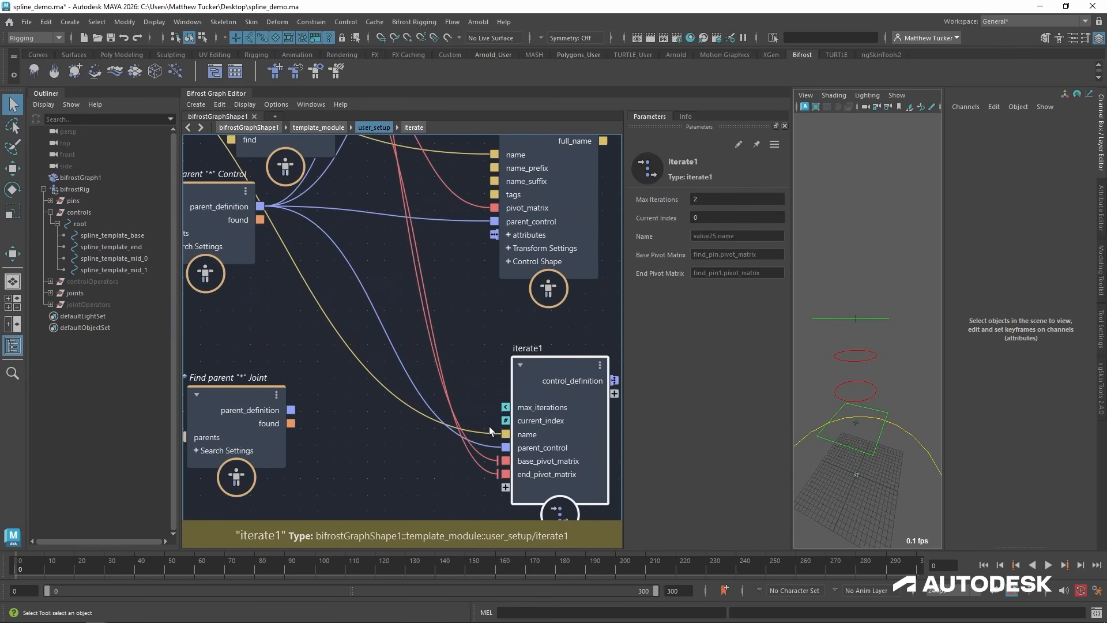
Connect the joint Find parent node's parent_definition to the duplicated iterate's parent_control and move that Find parent node slightly down.
{"action": "right_click", "coordinate": [538, 456]}
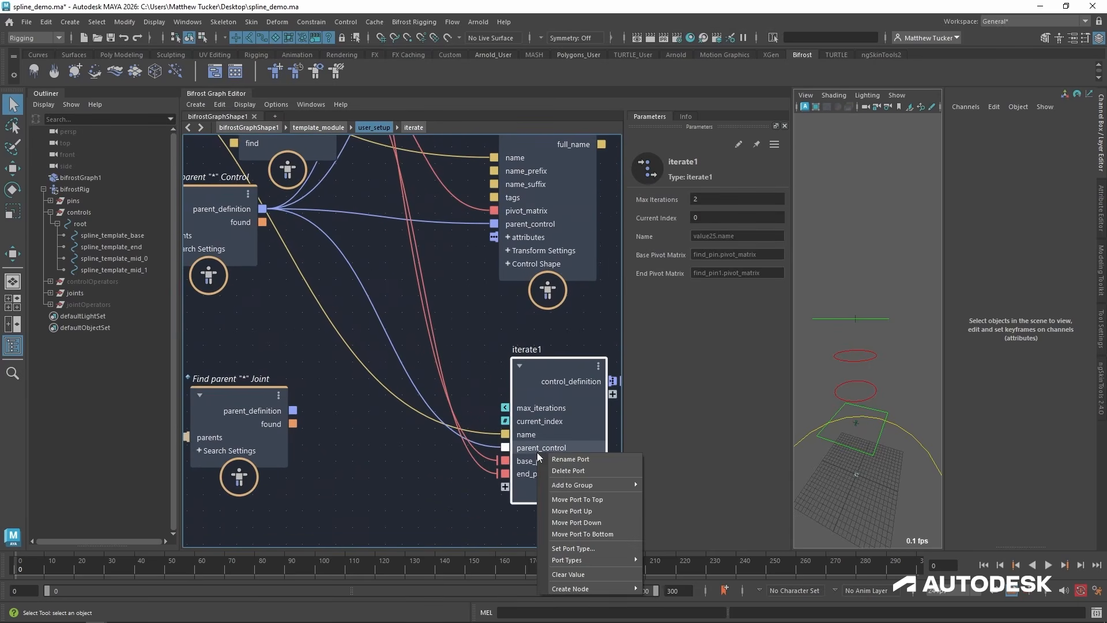
{"action": "left_click", "coordinate": [377, 469]}
{"action": "scroll", "coordinate": [334, 448], "scroll_direction": "down", "scroll_amount": 2}
{"action": "middle_click_drag", "start_coordinate": [292, 499], "coordinate": [311, 427]}
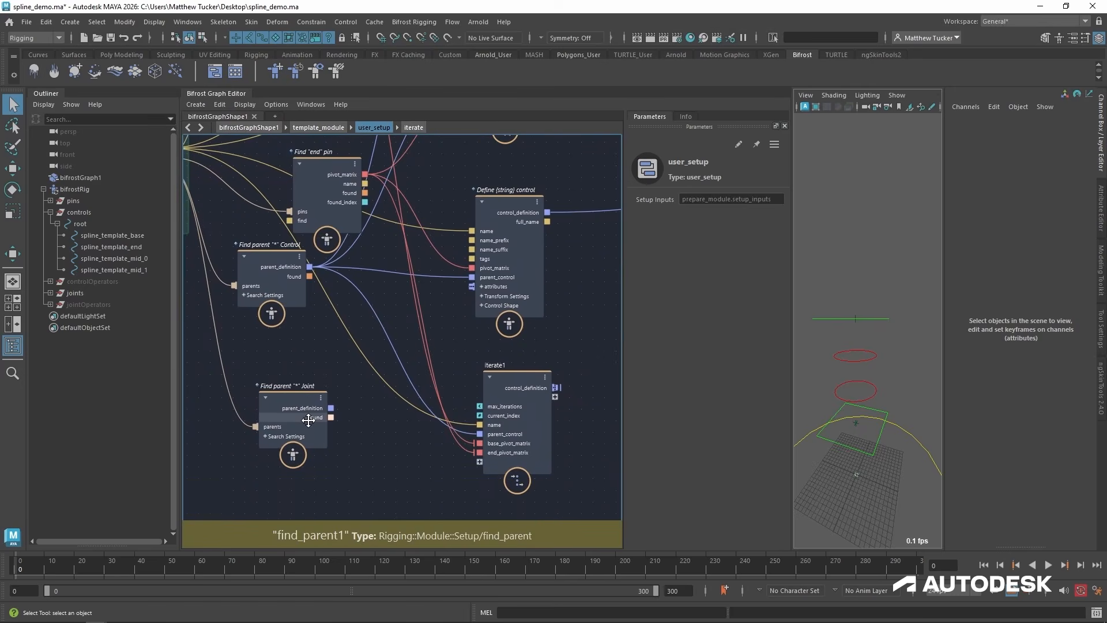
{"action": "left_click_drag", "start_coordinate": [480, 434], "coordinate": [480, 434]}
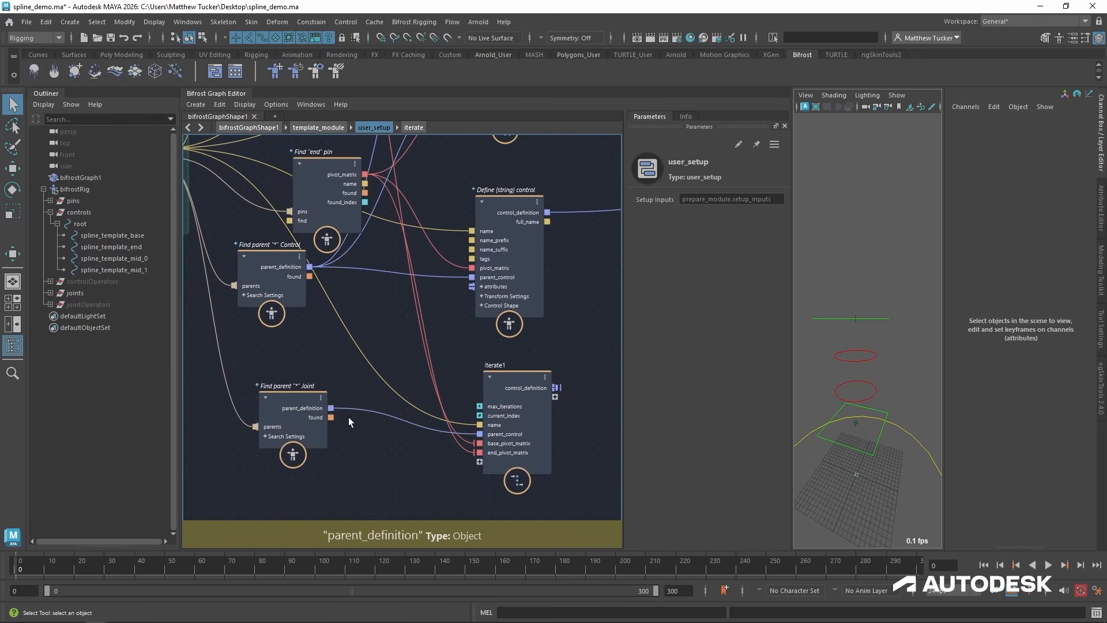
{"action": "left_click_drag", "start_coordinate": [303, 400], "coordinate": [302, 419]}
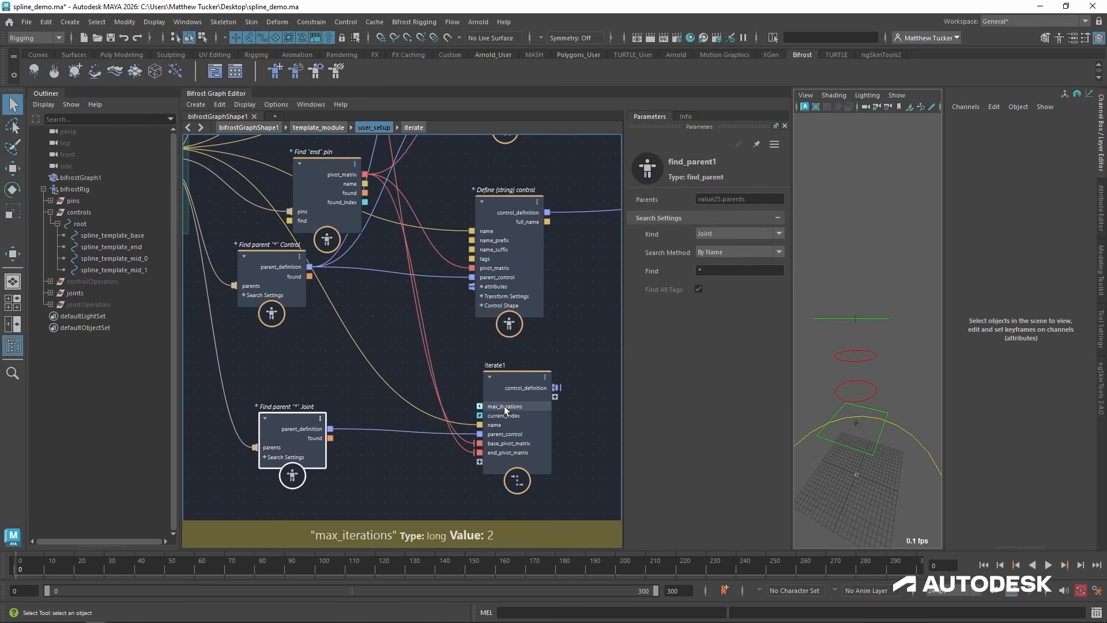
{"action": "middle_click_drag", "start_coordinate": [451, 462], "coordinate": [449, 456]}
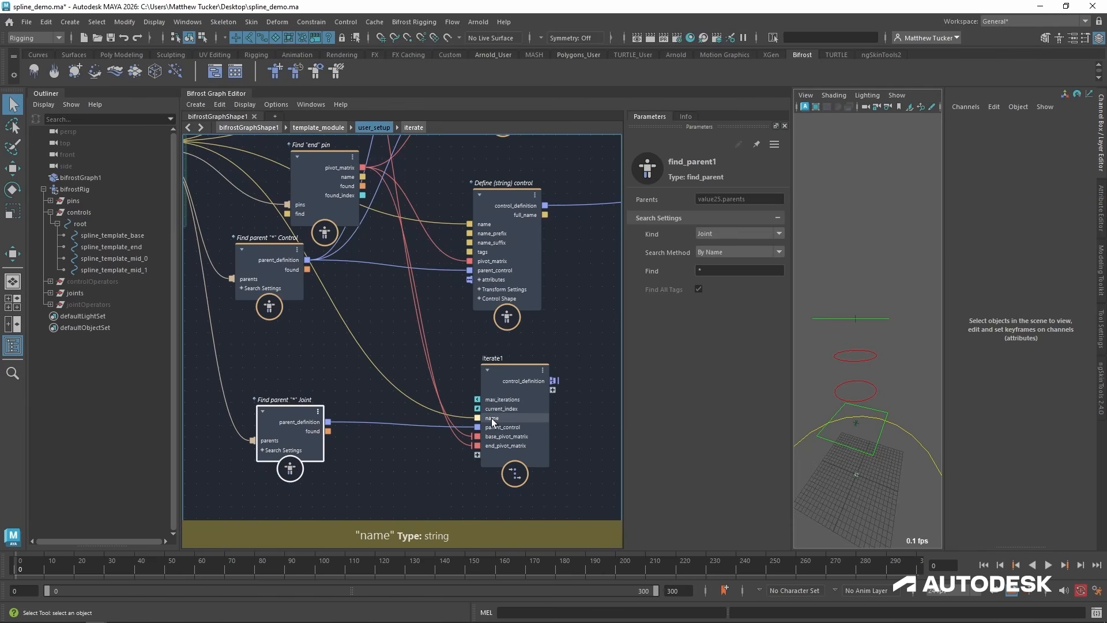
Enter the duplicated iterate compound and move its define control node up to make room beneath it.
{"action": "double_click", "coordinate": [504, 371]}
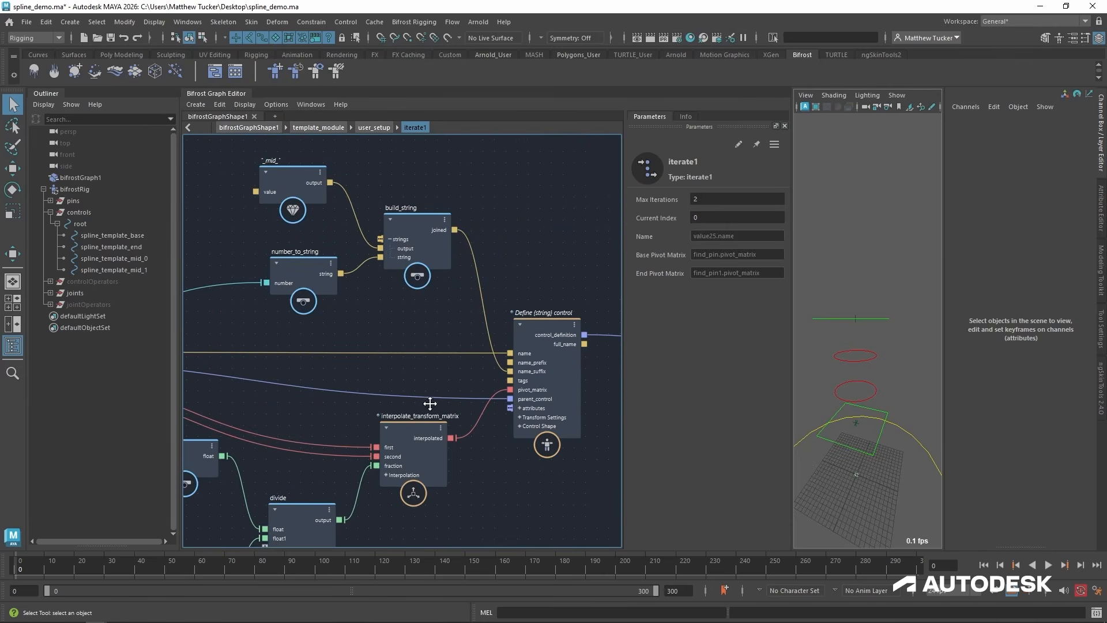
{"action": "left_click_drag", "start_coordinate": [504, 341], "coordinate": [504, 286]}
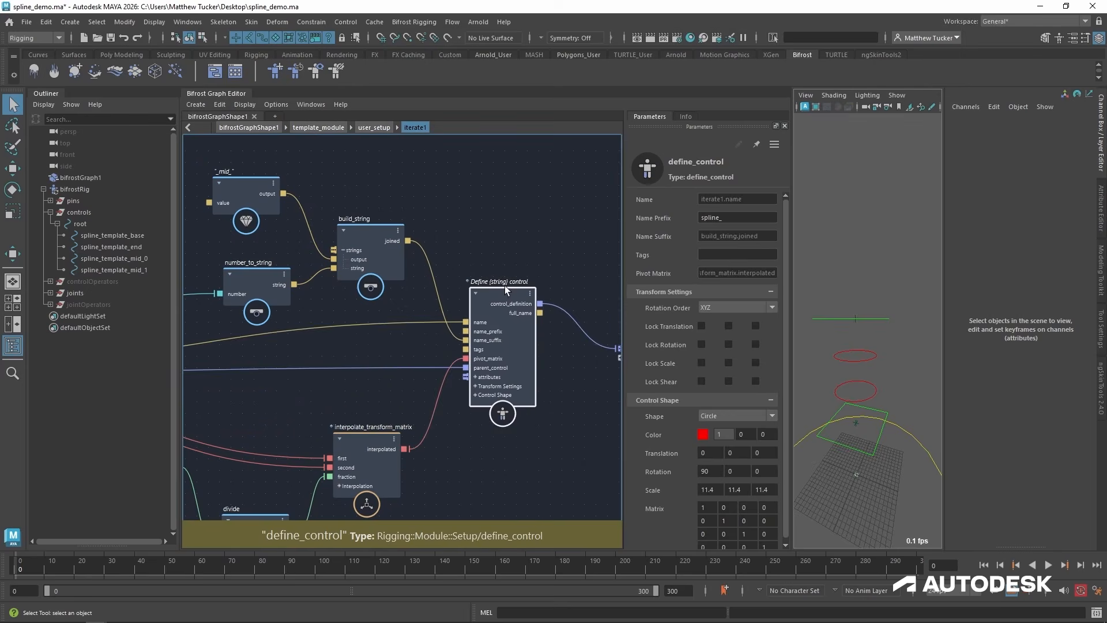
{"action": "middle_click_drag", "start_coordinate": [487, 424], "coordinate": [518, 388], "text": "alt"}
{"action": "scroll", "coordinate": [518, 388], "scroll_direction": "down", "scroll_amount": 1}
{"action": "middle_click_drag", "start_coordinate": [535, 433], "coordinate": [514, 369], "text": "alt"}
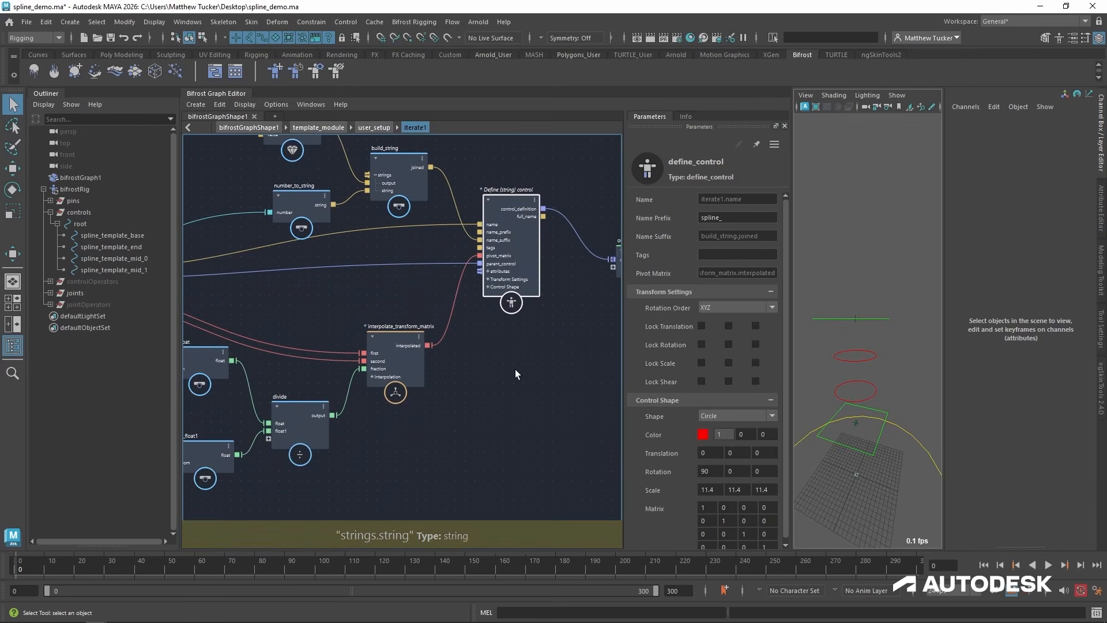
Add a define_joint node and place it directly below the define control node.
{"action": "left_click", "coordinate": [506, 343]}
{"action": "key", "text": "Tab"}
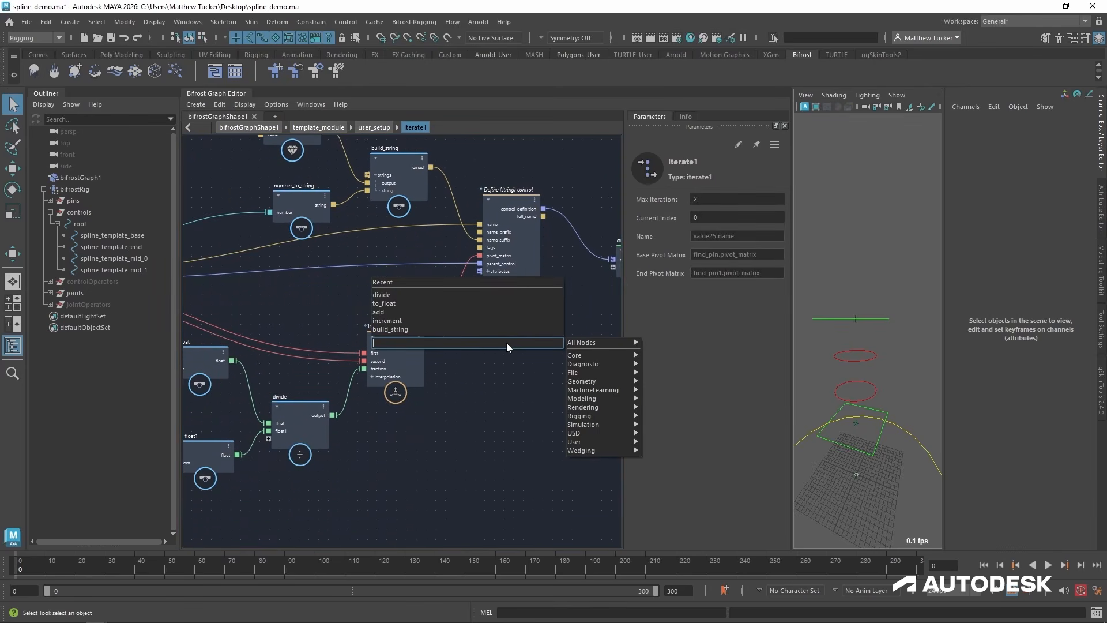
{"action": "type", "text": "define"}
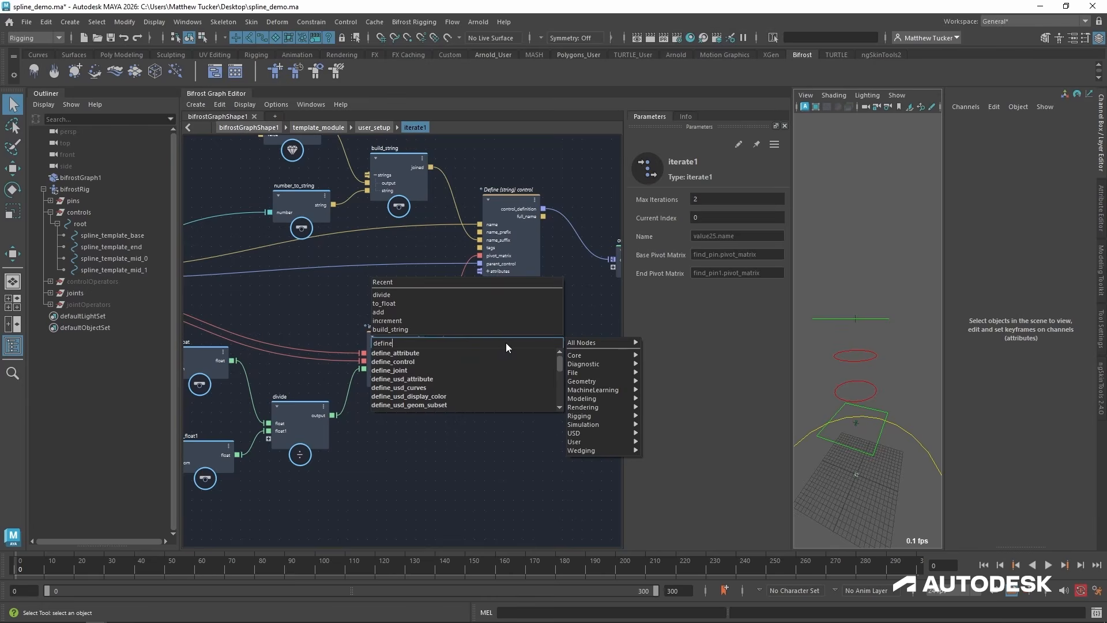
{"action": "type", "text": " joint"}
{"action": "key", "text": "Down"}
{"action": "key", "text": "Return"}
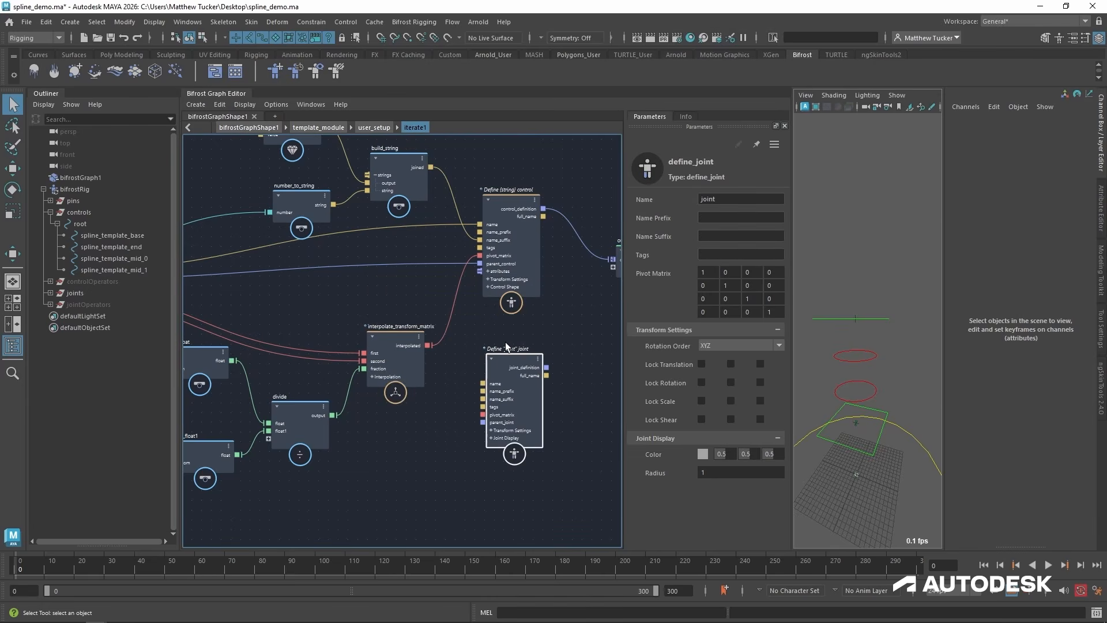
{"action": "middle_click_drag", "start_coordinate": [451, 371], "coordinate": [474, 372], "text": "alt"}
{"action": "left_click_drag", "start_coordinate": [528, 367], "coordinate": [527, 338]}
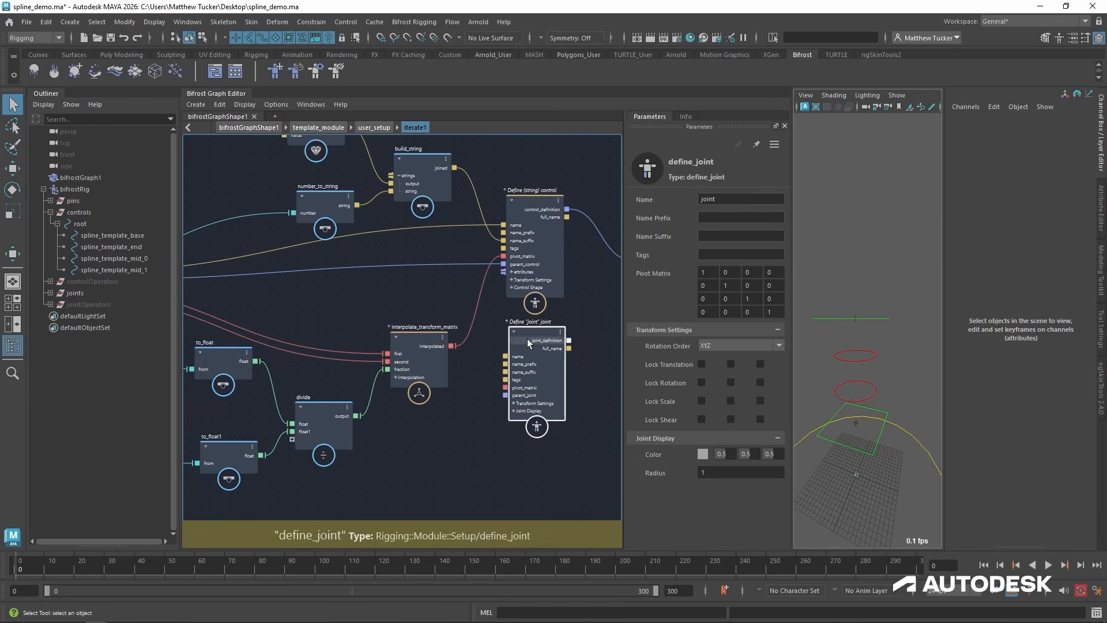
Feed define_joint's pivot_matrix, name_suffix and name from interpolate_transform_matrix, build_string and the input node, with the name prefix set to "spline_".
{"action": "left_click_drag", "start_coordinate": [453, 346], "coordinate": [501, 387]}
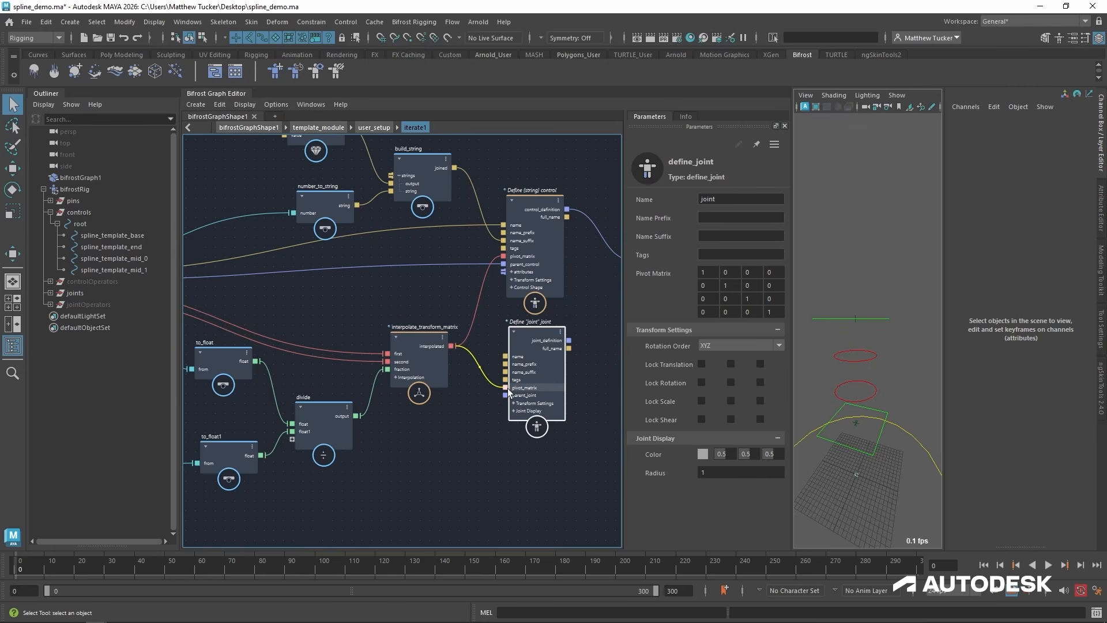
{"action": "middle_click_drag", "start_coordinate": [340, 292], "coordinate": [411, 338], "text": "alt"}
{"action": "scroll", "coordinate": [411, 337], "scroll_direction": "down", "scroll_amount": 2}
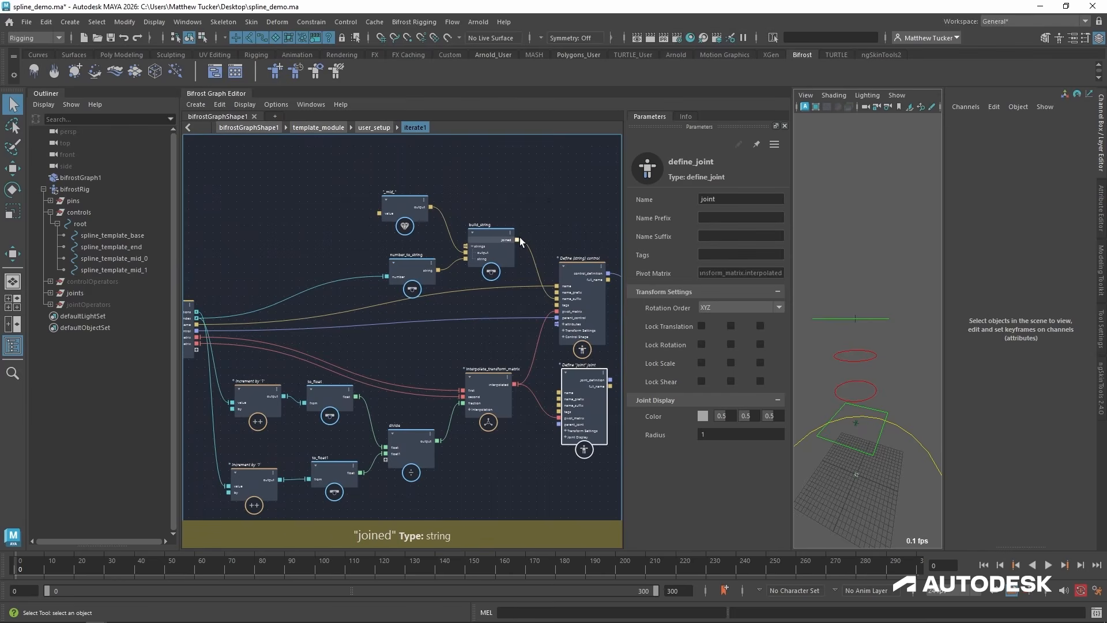
{"action": "left_click_drag", "start_coordinate": [518, 240], "coordinate": [561, 405]}
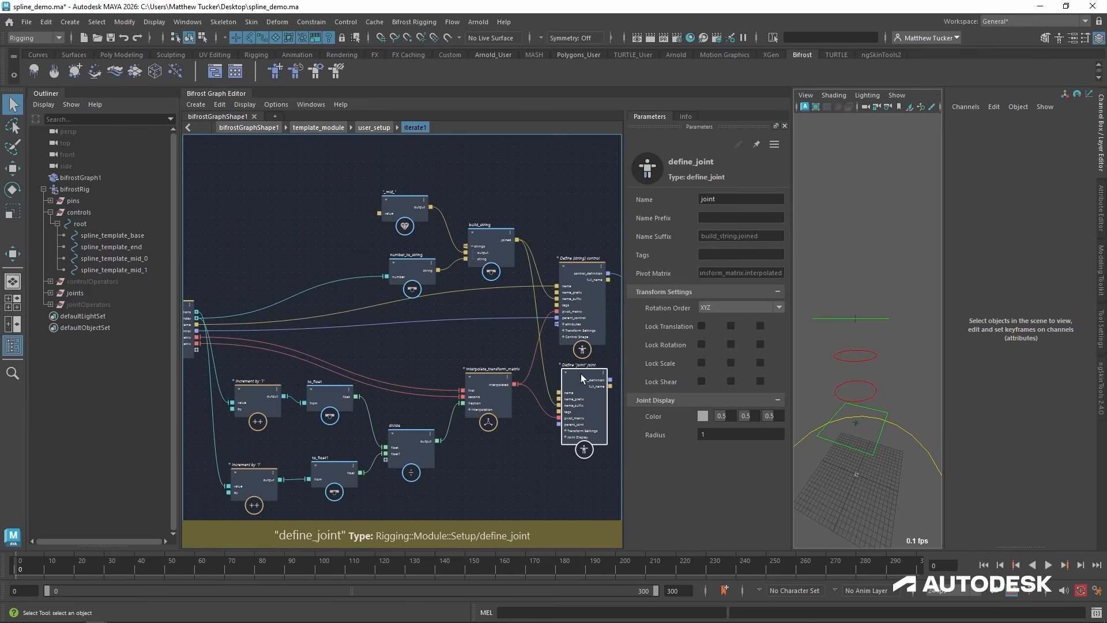
{"action": "left_click", "coordinate": [714, 218]}
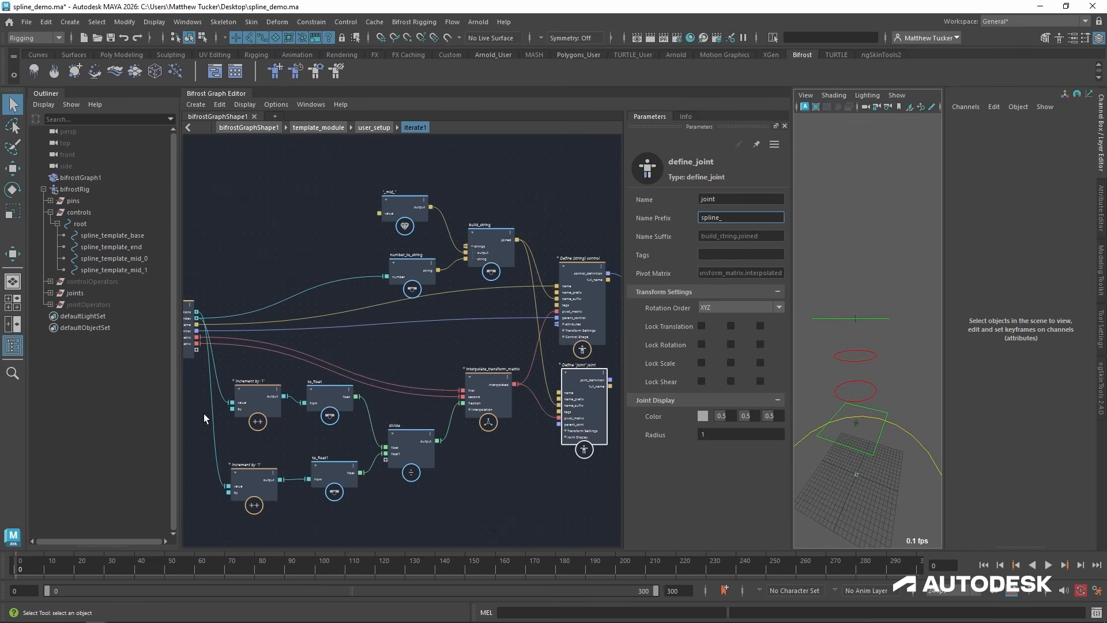
{"action": "left_click_drag", "start_coordinate": [197, 324], "coordinate": [559, 392]}
Hide the Outliner and widen the graph editor to show the define control and define joint nodes.
{"action": "left_click", "coordinate": [13, 346]}
{"action": "scroll", "coordinate": [203, 436], "scroll_direction": "up", "scroll_amount": 3}
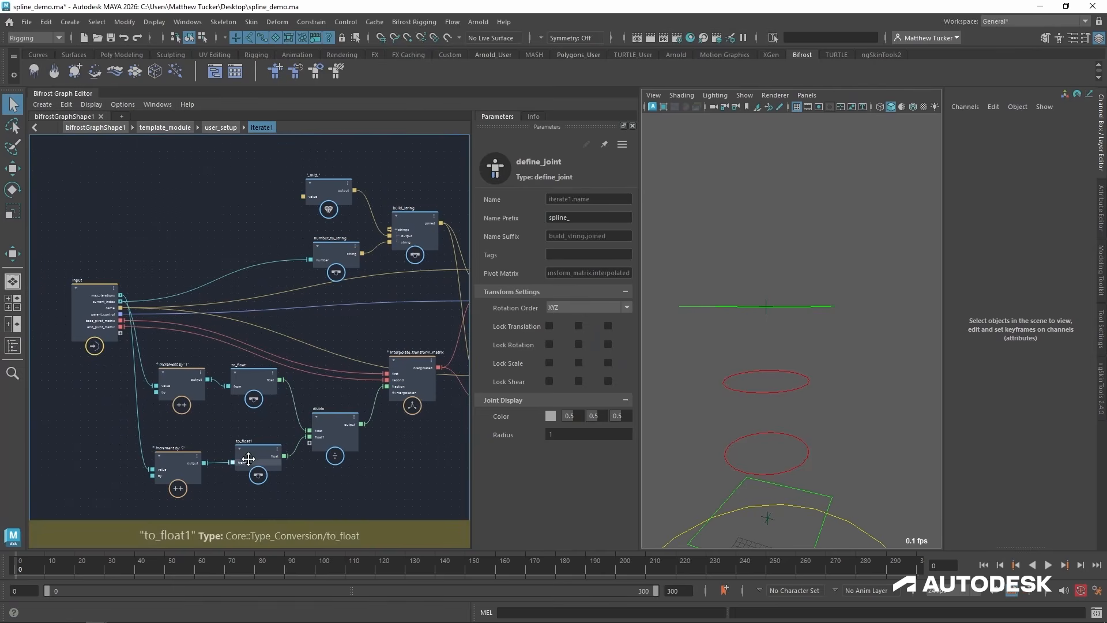
{"action": "left_click_drag", "start_coordinate": [639, 334], "coordinate": [692, 333]}
{"action": "middle_click_drag", "start_coordinate": [426, 450], "coordinate": [358, 307]}
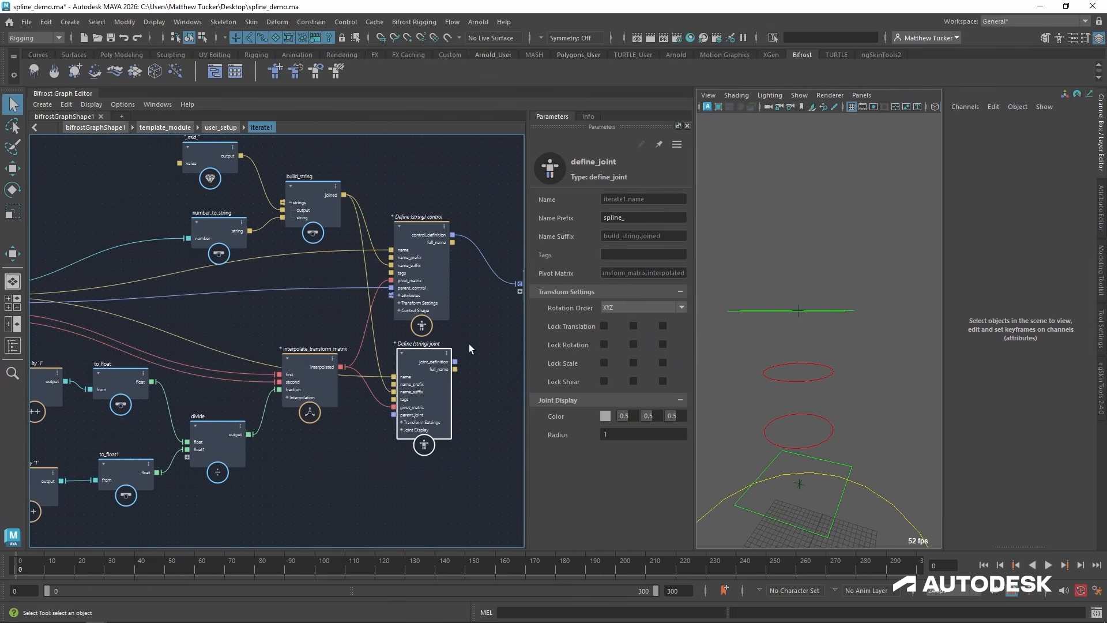
Delete the control_definition port from the iterate compound's output node and connect define_joint's joint_definition to the output instead.
{"action": "middle_click_drag", "start_coordinate": [491, 322], "coordinate": [430, 330]}
{"action": "right_click", "coordinate": [476, 290]}
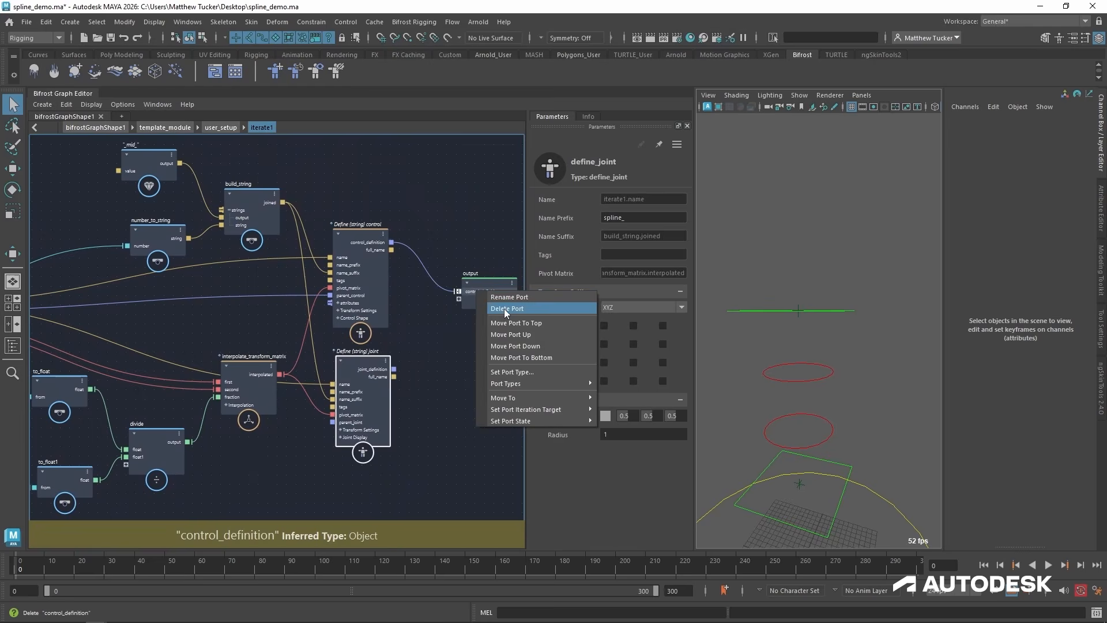
{"action": "left_click", "coordinate": [504, 308]}
{"action": "left_click_drag", "start_coordinate": [394, 369], "coordinate": [459, 292]}
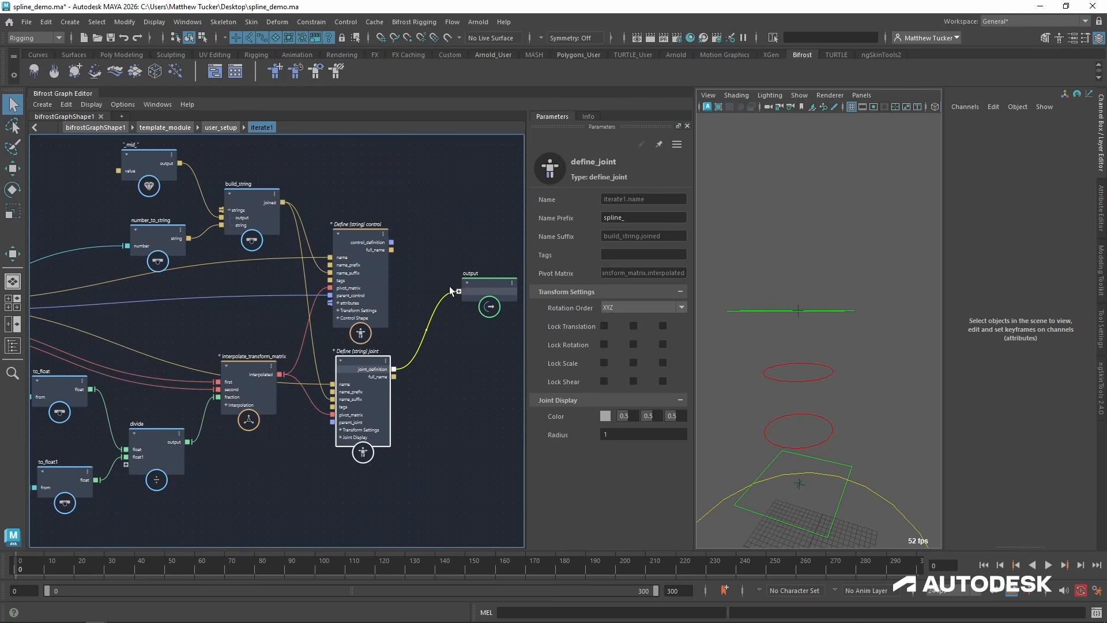
Delete the define_control node inside the iterate compound and move define_joint up into its place.
{"action": "left_click_drag", "start_coordinate": [361, 233], "coordinate": [372, 230]}
{"action": "middle_click_drag", "start_coordinate": [372, 229], "coordinate": [398, 231]}
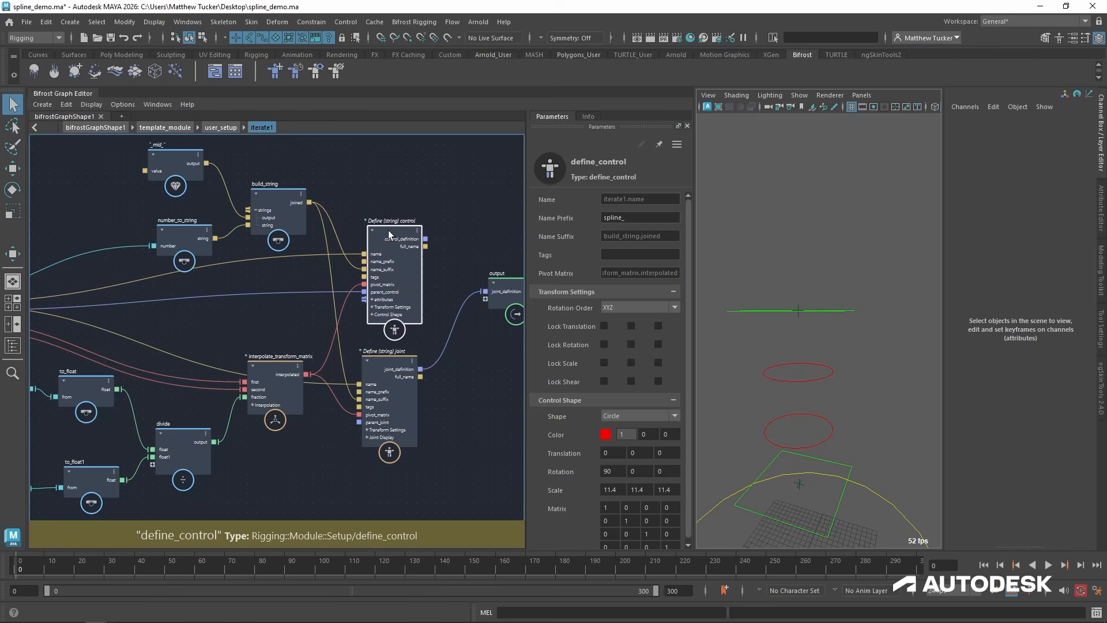
{"action": "key", "text": "Delete"}
{"action": "left_click_drag", "start_coordinate": [375, 359], "coordinate": [379, 259]}
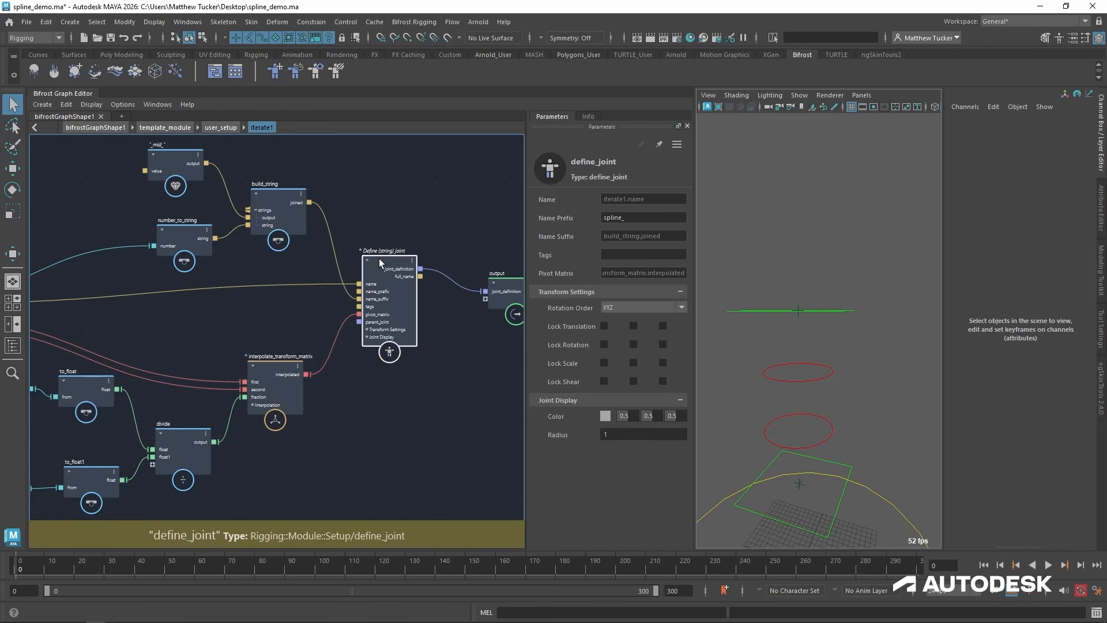
{"action": "mouse_move", "coordinate": [246, 298]}
{"action": "middle_mouse_down"}
{"action": "mouse_move", "coordinate": [369, 271]}
{"action": "mouse_move", "coordinate": [375, 260]}
{"action": "mouse_move", "coordinate": [240, 284]}
{"action": "middle_mouse_up"}
{"action": "left_click_drag", "start_coordinate": [374, 245], "coordinate": [378, 261]}
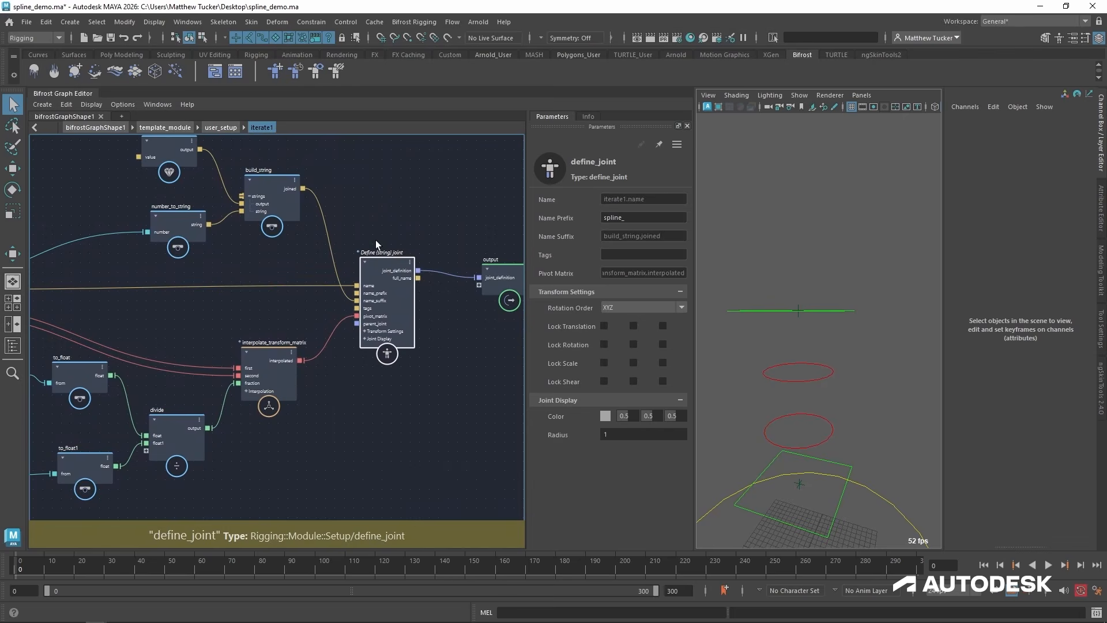
Go back up to user_setup and connect iterate1's joint_definition output to the joint_definitions port of set_definitions.
{"action": "left_click", "coordinate": [225, 127]}
{"action": "middle_click_drag", "start_coordinate": [436, 462], "coordinate": [178, 496]}
{"action": "left_click_drag", "start_coordinate": [140, 439], "coordinate": [394, 275]}
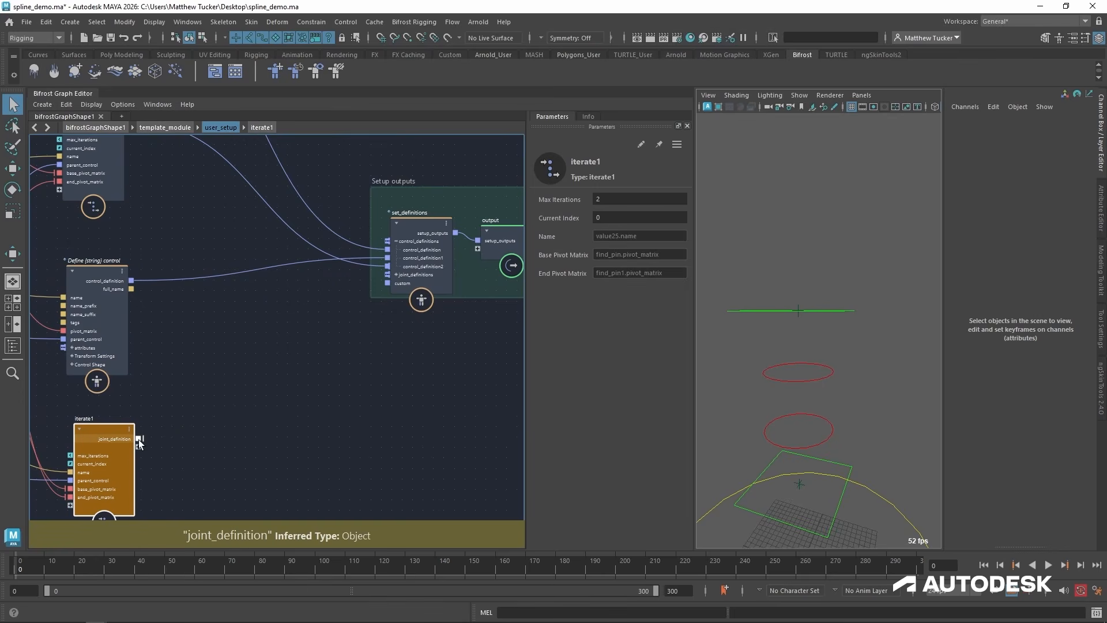
{"action": "left_click_drag", "start_coordinate": [138, 439], "coordinate": [388, 275]}
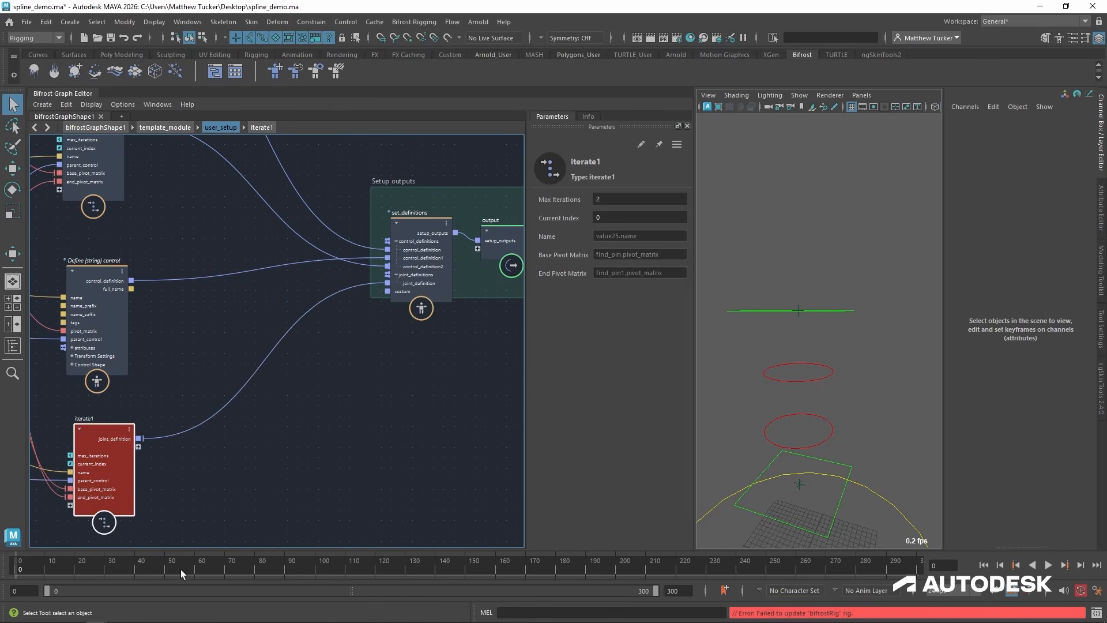
Set the joint_definition port on iterate1's inner output node as an iteration target, and return to user_setup.
{"action": "middle_click_drag", "start_coordinate": [174, 458], "coordinate": [217, 440], "text": "alt"}
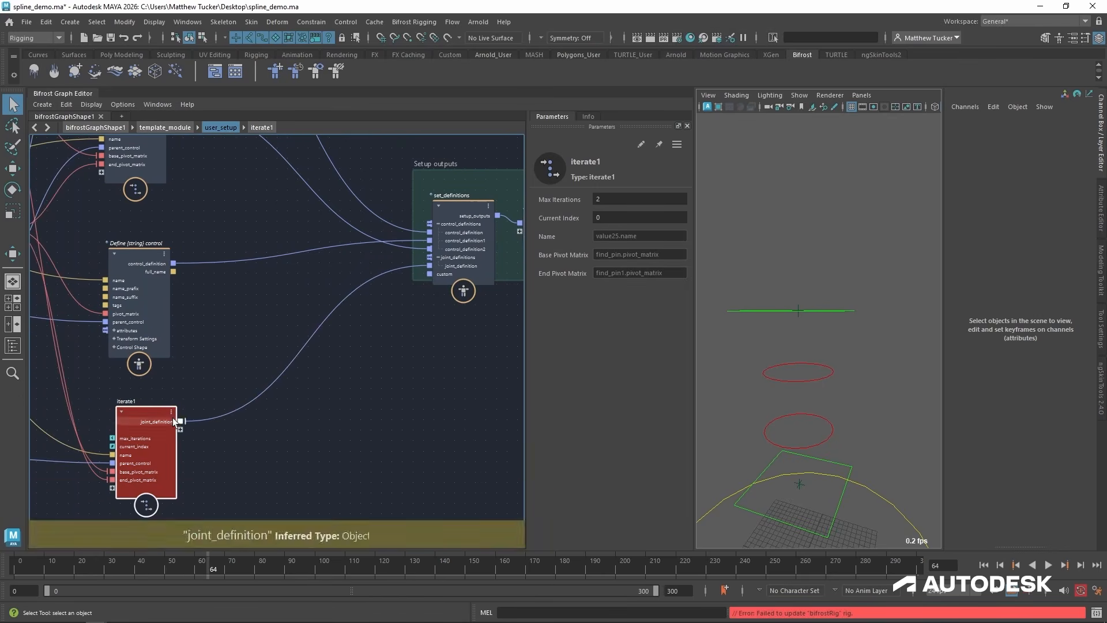
{"action": "double_click", "coordinate": [150, 413]}
{"action": "middle_click_drag", "start_coordinate": [466, 294], "coordinate": [443, 313], "text": "alt"}
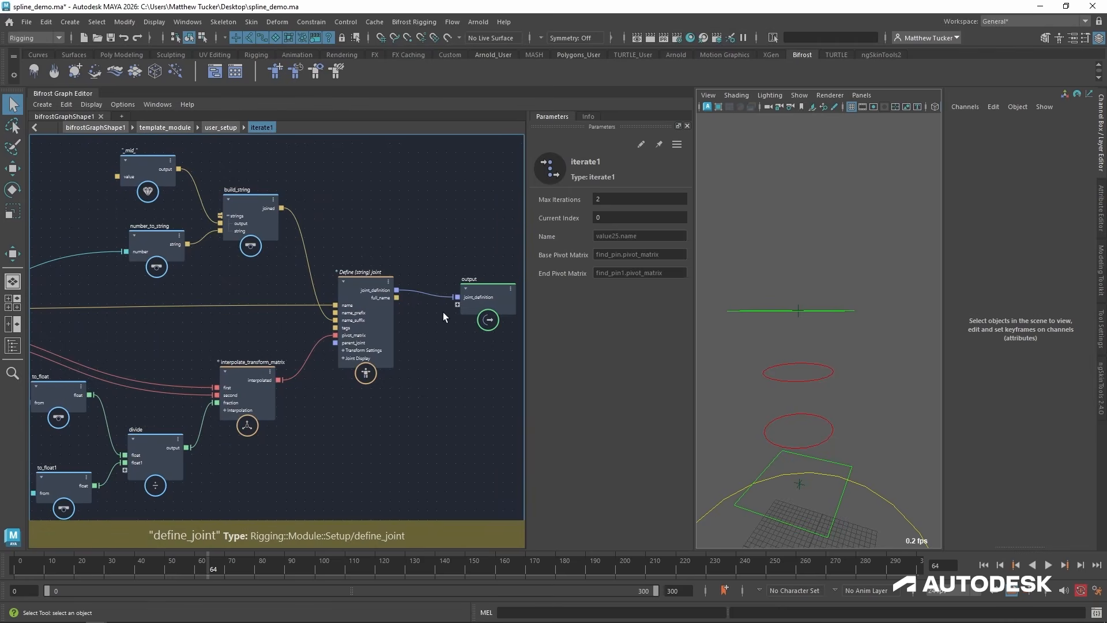
{"action": "right_click", "coordinate": [478, 300]}
{"action": "mouse_move", "coordinate": [524, 417]}
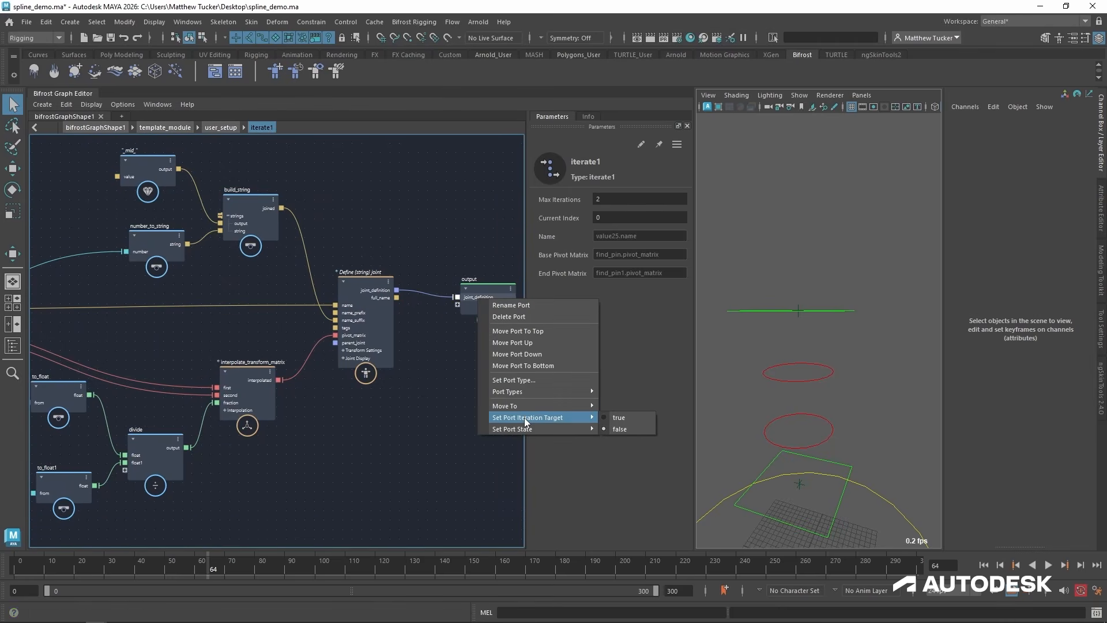
{"action": "left_click", "coordinate": [625, 416]}
{"action": "left_click_drag", "start_coordinate": [833, 469], "coordinate": [784, 334], "text": "alt"}
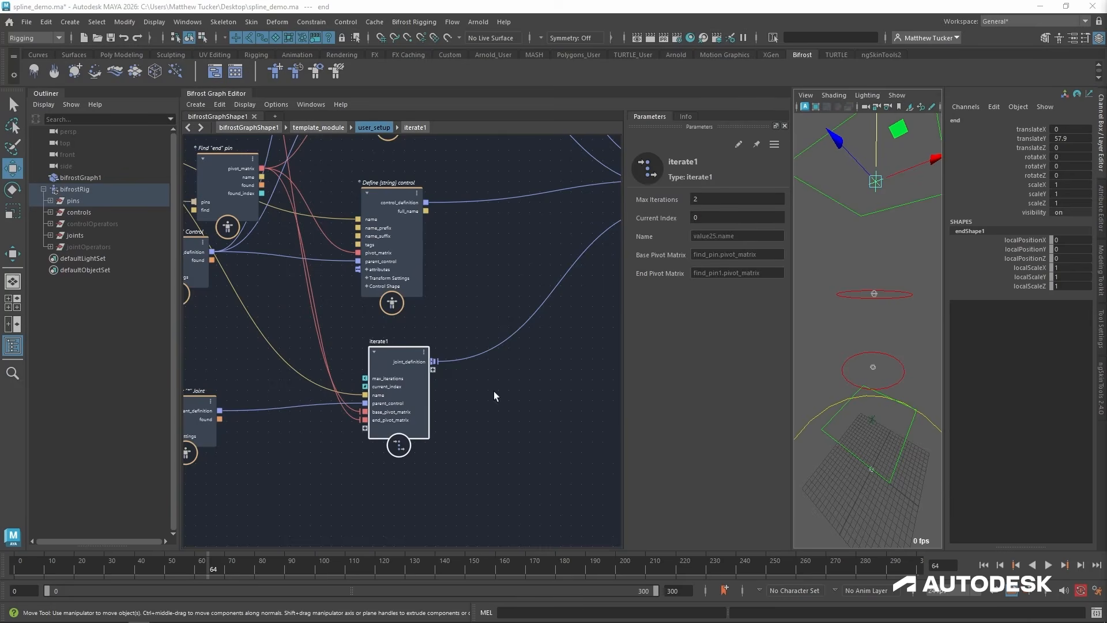
Set iterate1's max iterations to 15, after trying 10.
{"action": "left_click", "coordinate": [727, 199]}
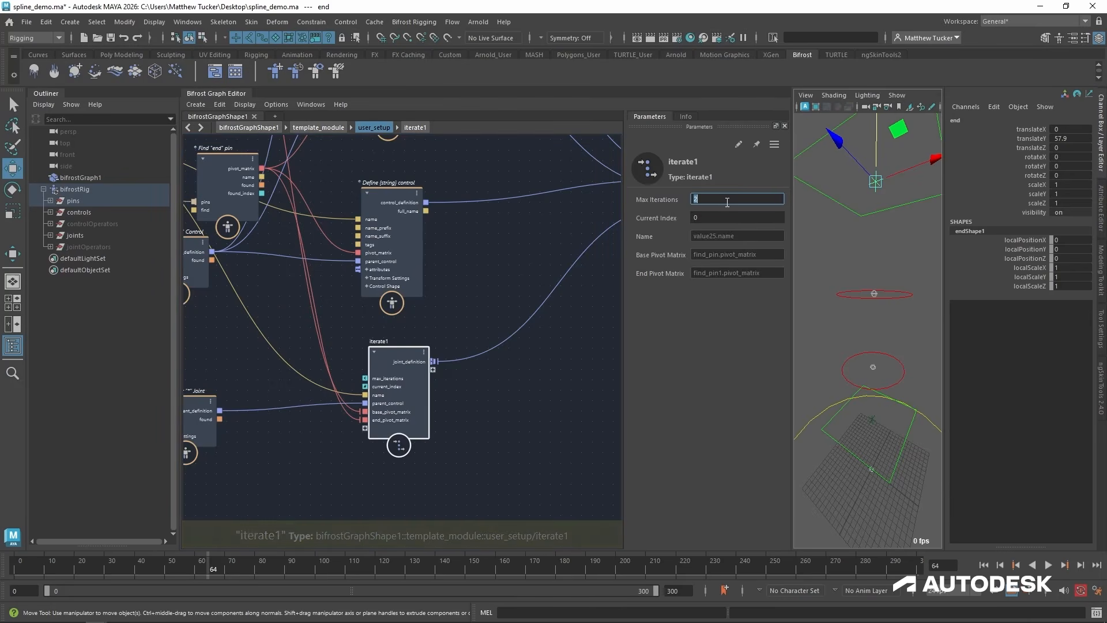
{"action": "type", "text": "10"}
{"action": "key", "text": "Return"}
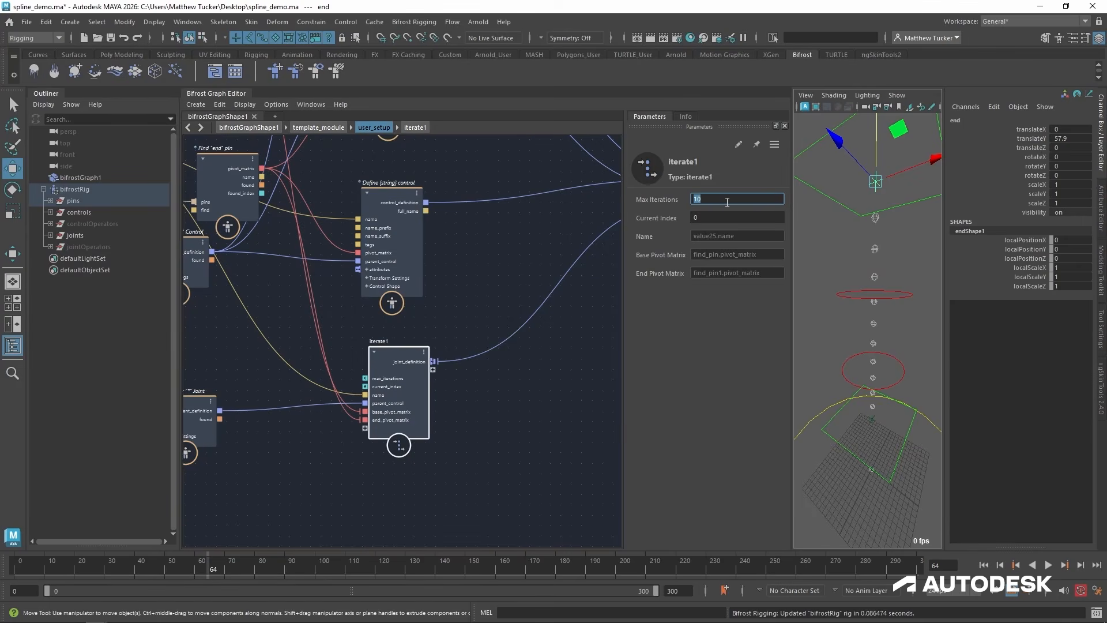
{"action": "type", "text": "15"}
{"action": "key", "text": "Return"}
Examine the spacing of the iterated joints between the base and end pins in the viewport.
{"action": "right_click_drag", "start_coordinate": [881, 334], "coordinate": [881, 363], "text": "alt"}
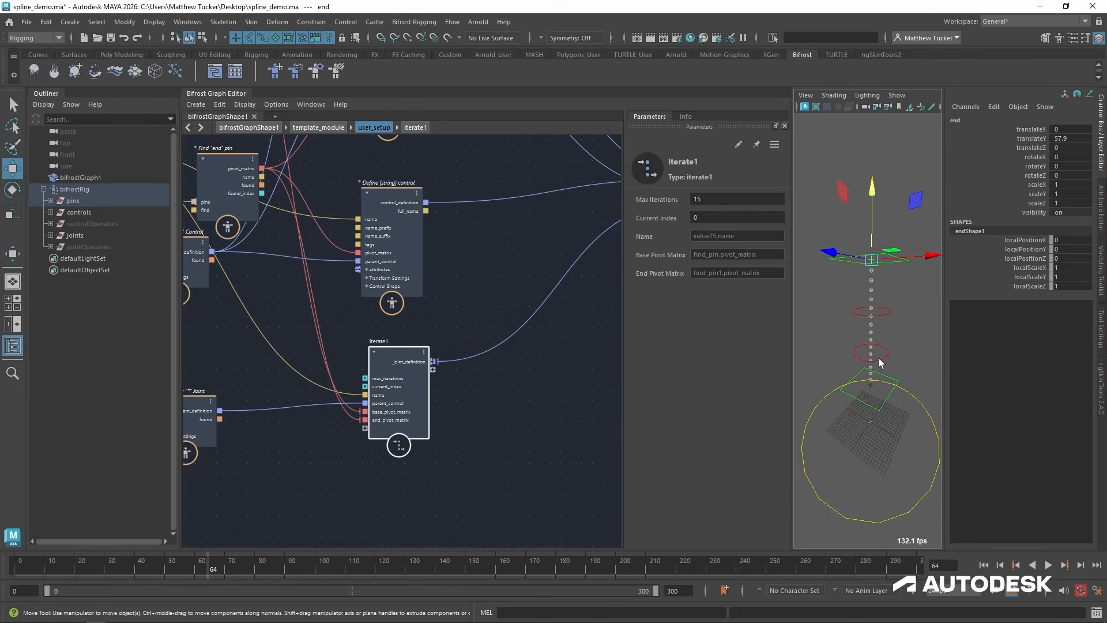
{"action": "key", "text": "q"}
{"action": "left_click_drag", "start_coordinate": [880, 363], "coordinate": [871, 353], "text": "alt"}
{"action": "right_click_drag", "start_coordinate": [870, 354], "coordinate": [886, 393], "text": "alt"}
{"action": "left_click_drag", "start_coordinate": [872, 430], "coordinate": [871, 264], "text": "alt"}
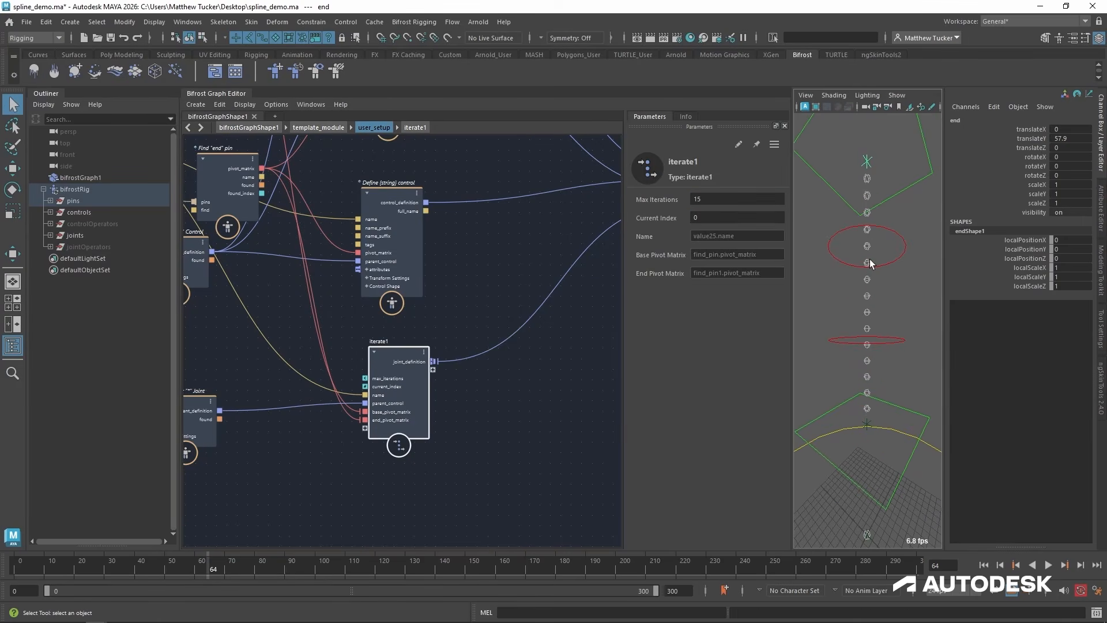
{"action": "right_click_drag", "start_coordinate": [880, 225], "coordinate": [874, 256], "text": "alt"}
{"action": "right_click_drag", "start_coordinate": [935, 322], "coordinate": [836, 428], "text": "alt"}
{"action": "left_click_drag", "start_coordinate": [869, 410], "coordinate": [868, 401], "text": "alt"}
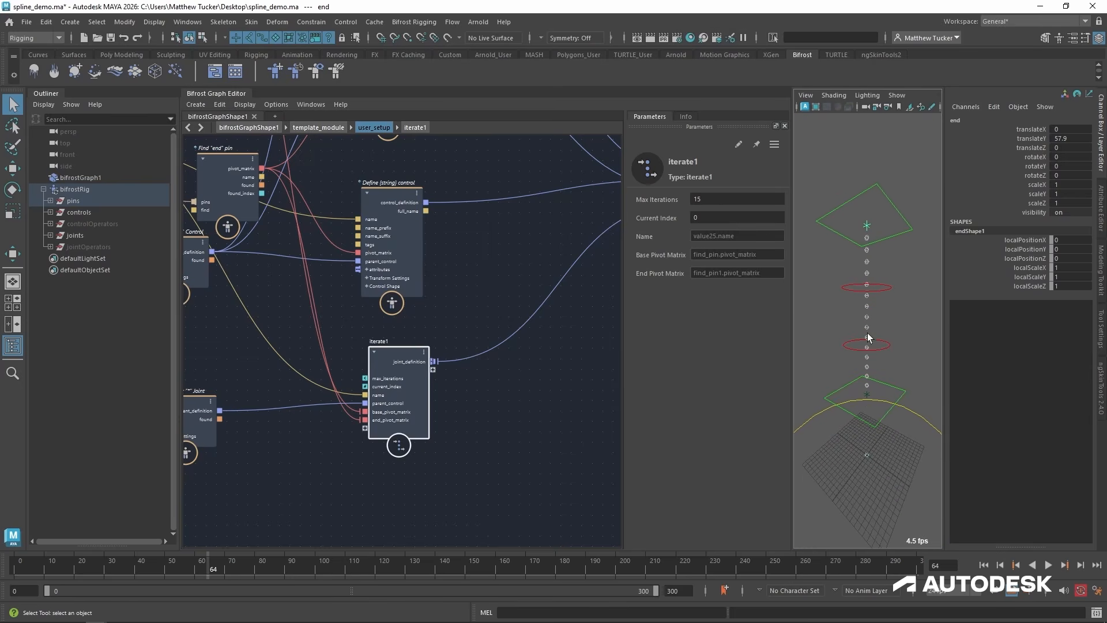
Inside iterate1, connect the input node's parent_control to define_joint's parent_joint.
{"action": "left_click", "coordinate": [476, 423]}
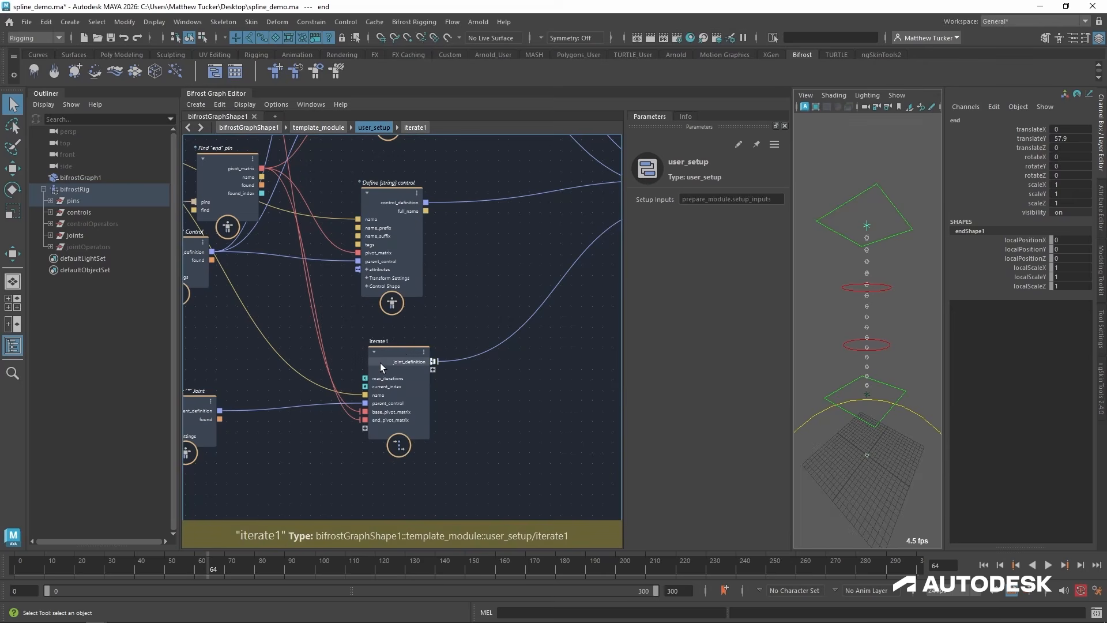
{"action": "middle_click_drag", "start_coordinate": [311, 452], "coordinate": [372, 426]}
{"action": "double_click", "coordinate": [465, 327]}
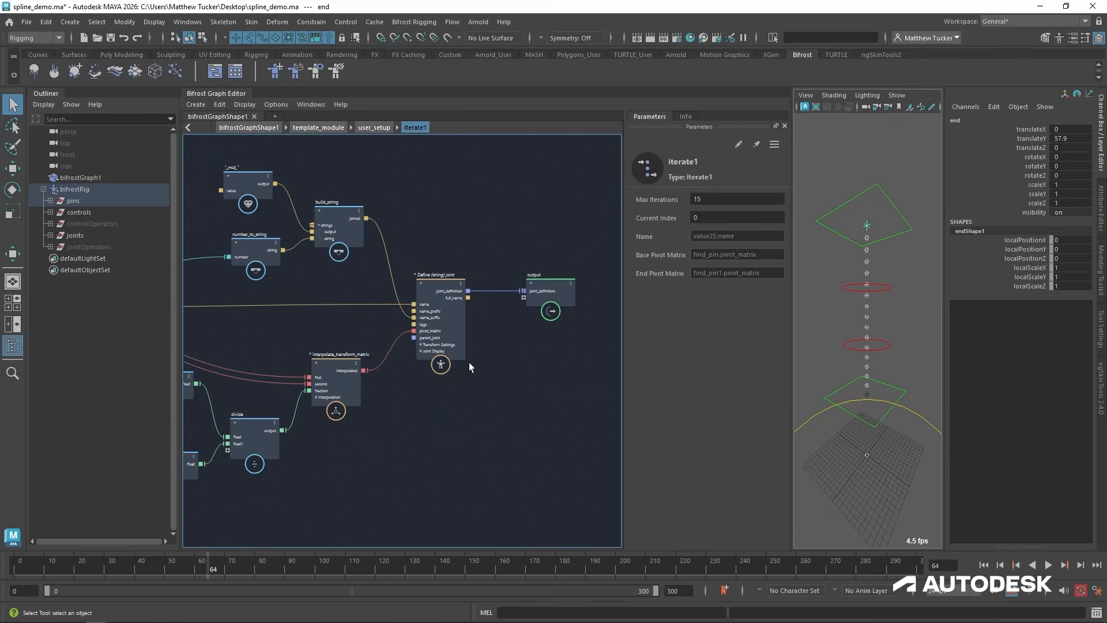
{"action": "middle_click_drag", "start_coordinate": [469, 363], "coordinate": [667, 396]}
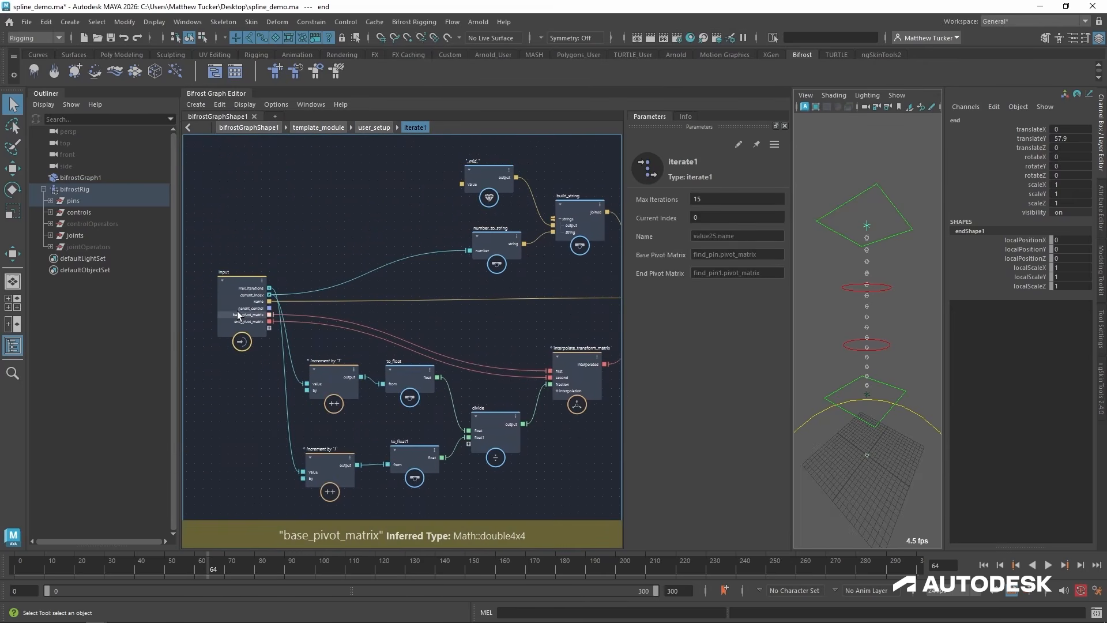
{"action": "scroll", "coordinate": [237, 315], "scroll_direction": "up", "scroll_amount": 2}
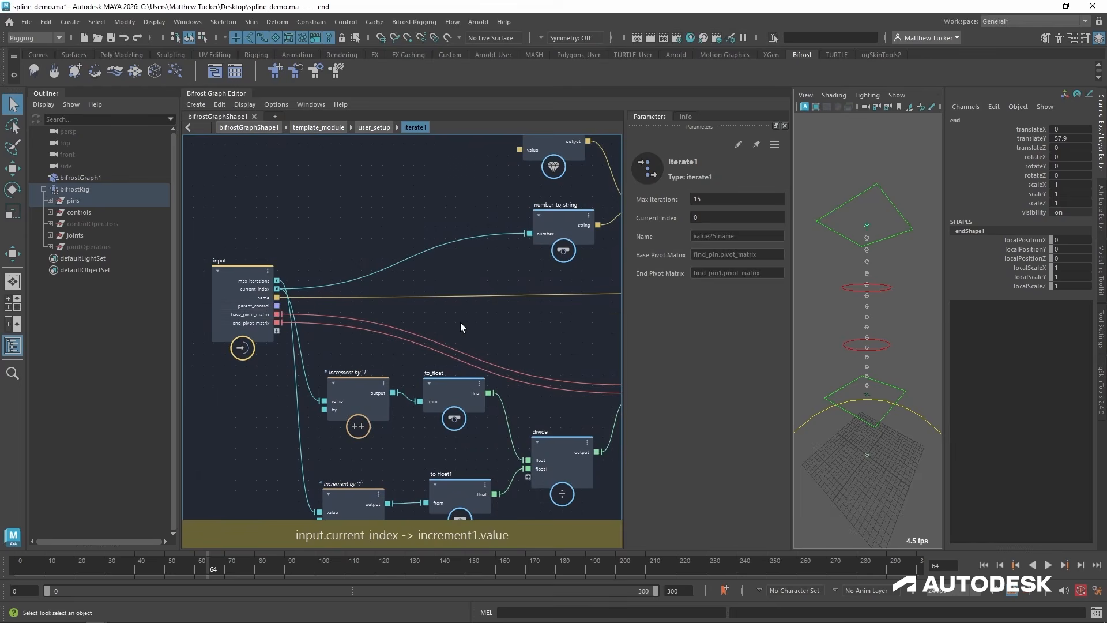
{"action": "scroll", "coordinate": [449, 328], "scroll_direction": "down", "scroll_amount": 2}
{"action": "middle_click_drag", "start_coordinate": [431, 336], "coordinate": [338, 331]}
{"action": "scroll", "coordinate": [332, 329], "scroll_direction": "down", "scroll_amount": 1}
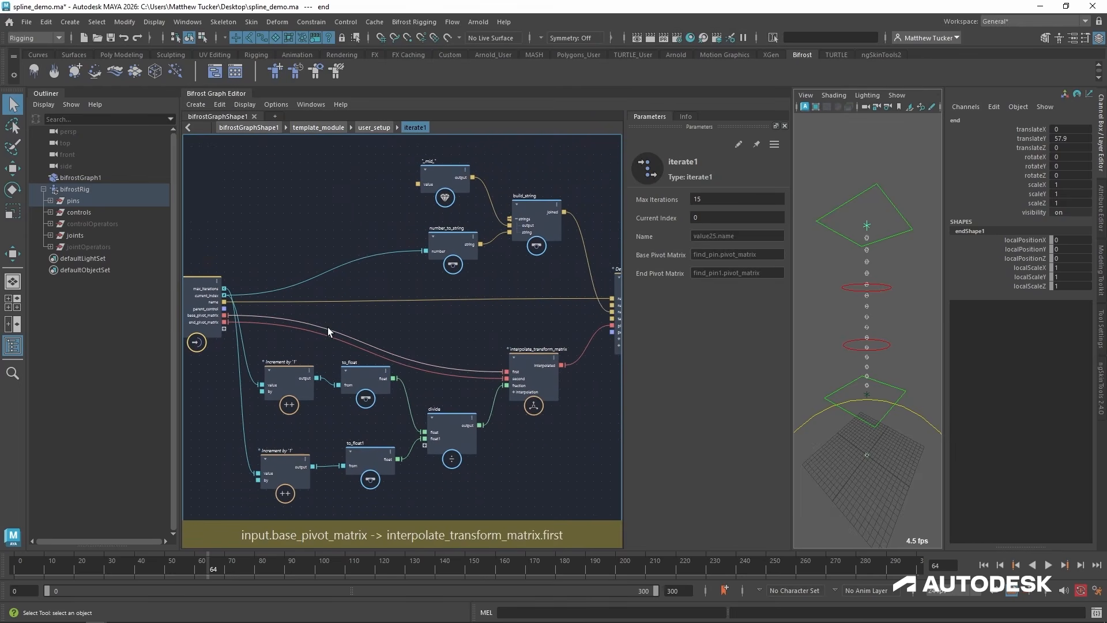
{"action": "left_click_drag", "start_coordinate": [224, 308], "coordinate": [612, 332]}
Move the value, number_to_string and build_string nodes closer to the input node, and expand the joints hierarchy in the Outliner.
{"action": "left_click_drag", "start_coordinate": [507, 237], "coordinate": [524, 254]}
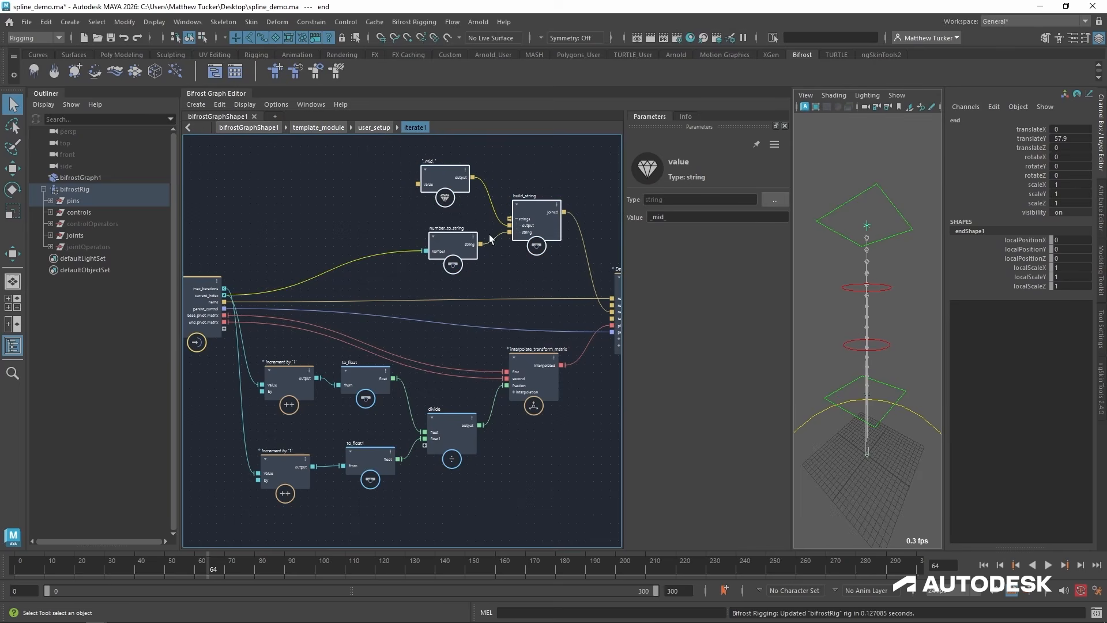
{"action": "left_click_drag", "start_coordinate": [459, 233], "coordinate": [360, 225]}
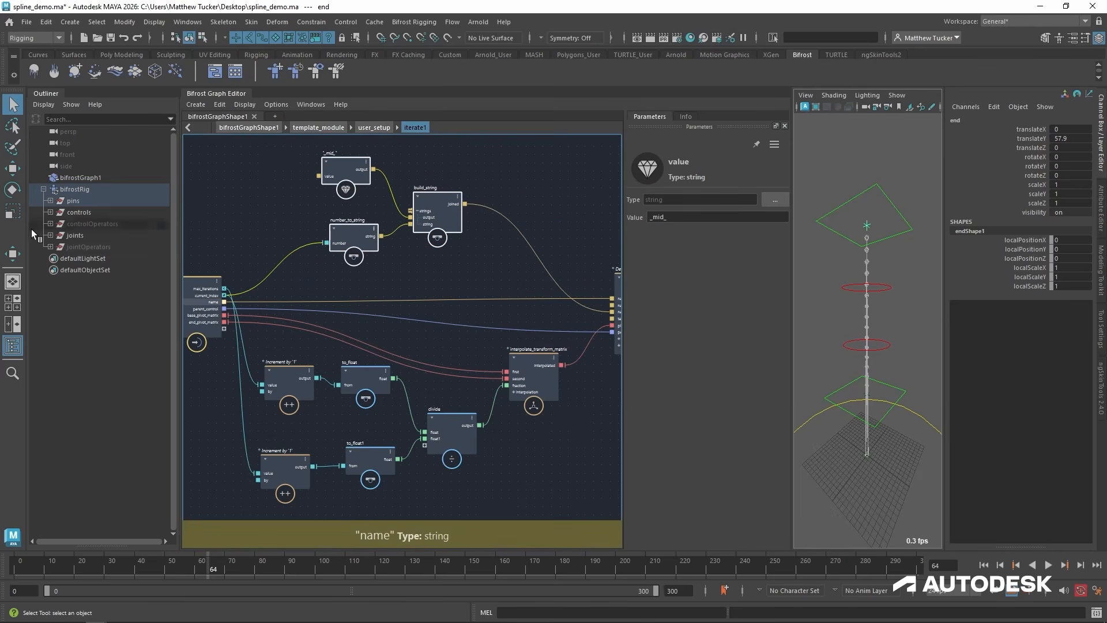
{"action": "left_click", "coordinate": [50, 236], "text": "shift"}
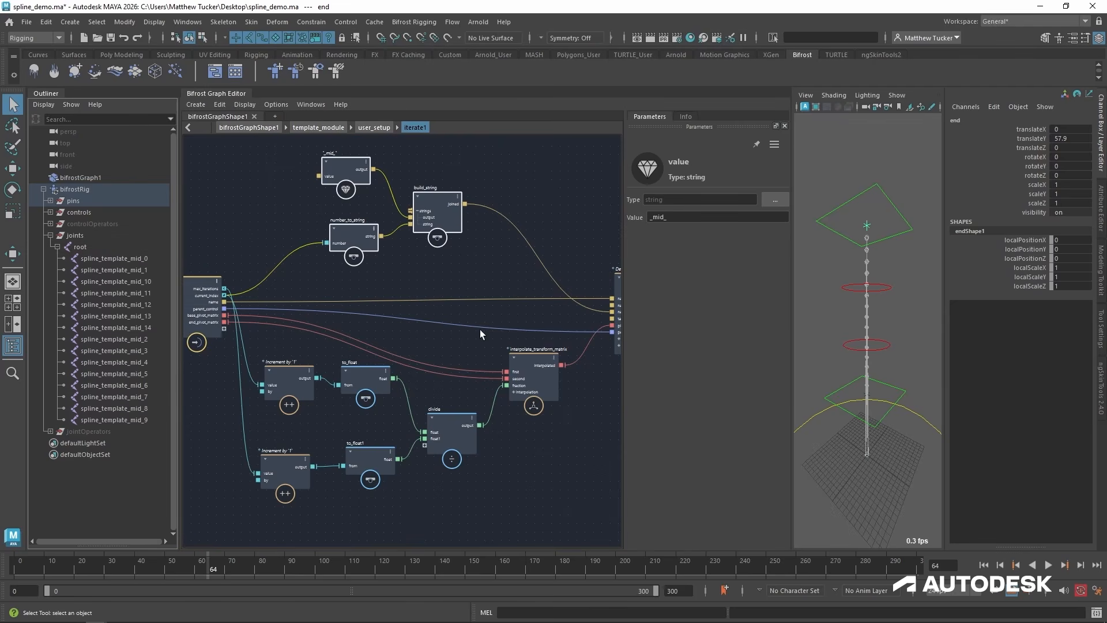
Move define_joint and the output node closer to the build_string node.
{"action": "left_click", "coordinate": [525, 331]}
{"action": "left_click_drag", "start_coordinate": [517, 523], "coordinate": [238, 464]}
{"action": "left_click", "coordinate": [515, 365]}
{"action": "middle_click_drag", "start_coordinate": [515, 365], "coordinate": [349, 384], "text": "alt"}
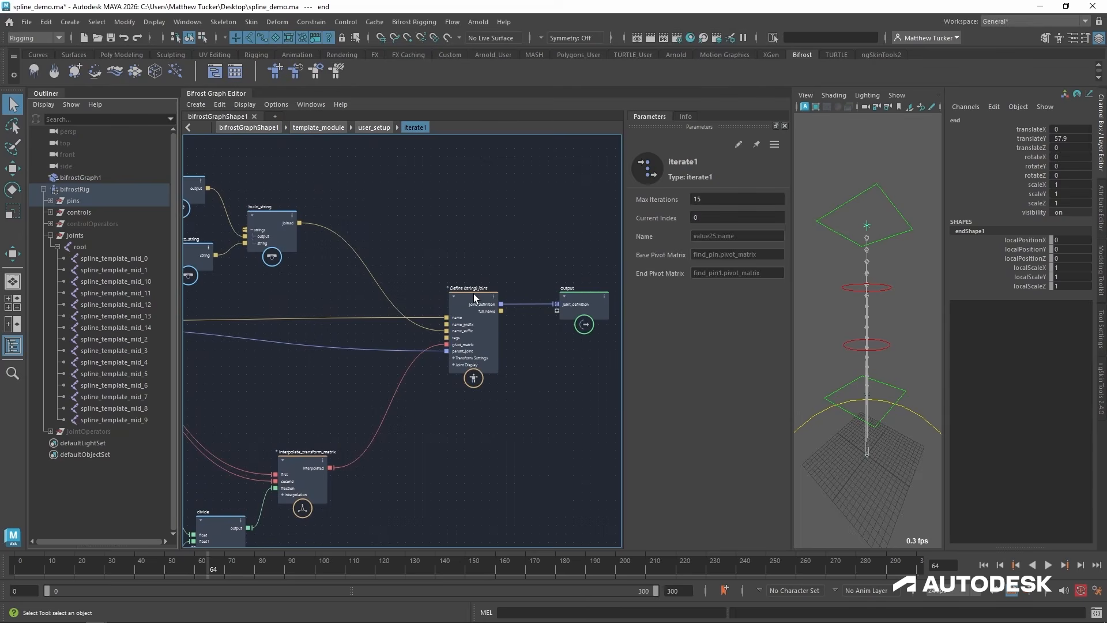
{"action": "left_click_drag", "start_coordinate": [474, 297], "coordinate": [332, 314]}
{"action": "left_click_drag", "start_coordinate": [582, 296], "coordinate": [447, 315]}
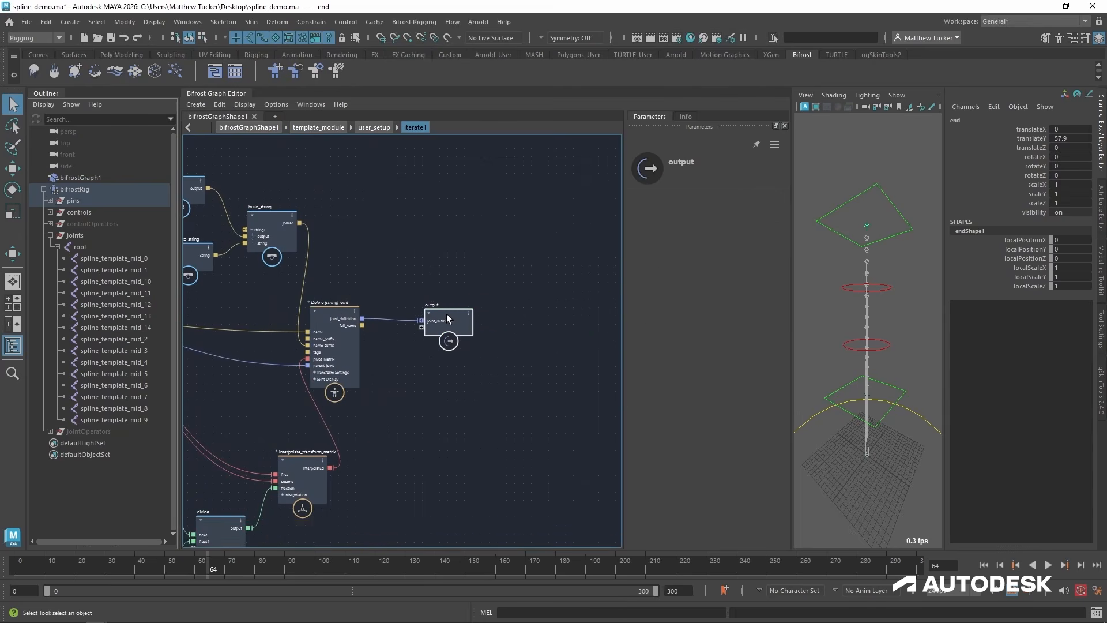
Set the port state of the output node's joint_definition to parent_control, and adjust the spacing between define_joint and output.
{"action": "scroll", "coordinate": [398, 321], "scroll_direction": "up", "scroll_amount": 3}
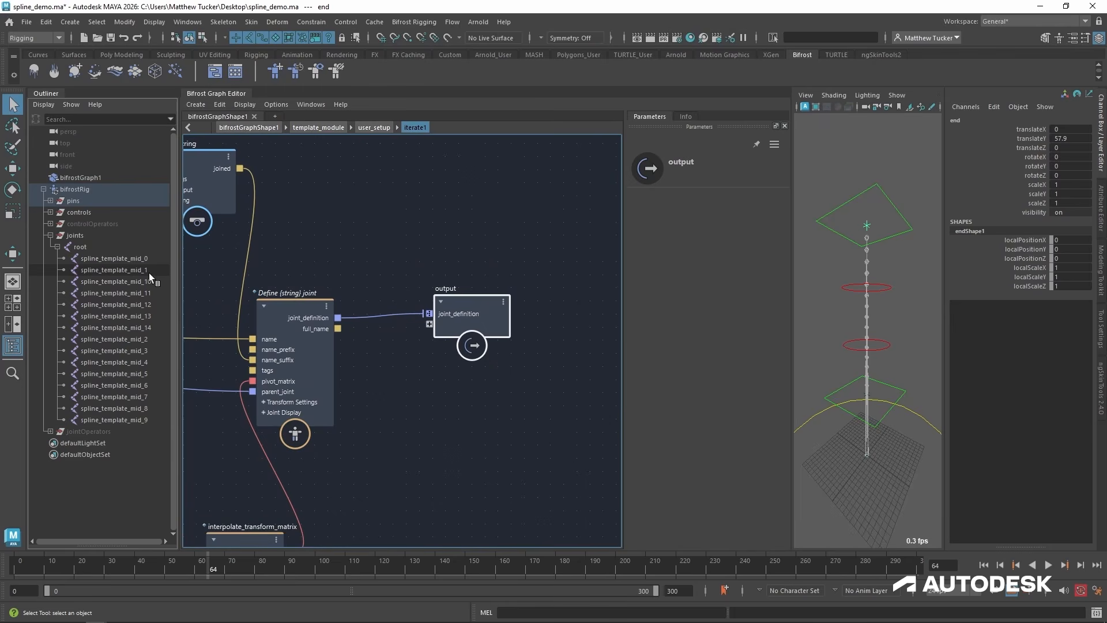
{"action": "left_click_drag", "start_coordinate": [472, 302], "coordinate": [461, 299]}
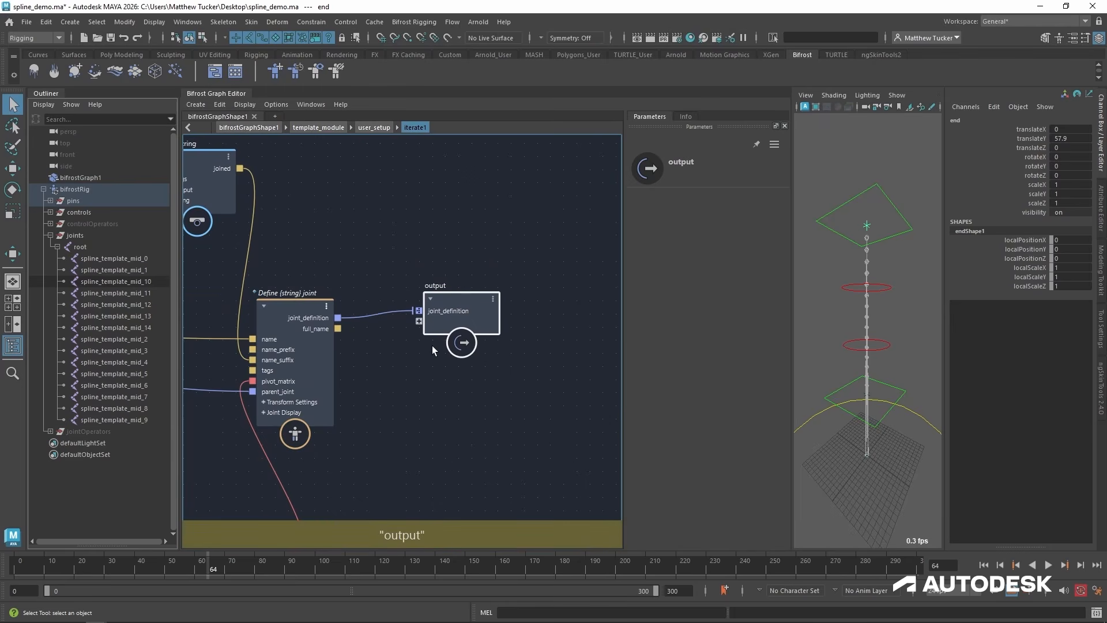
{"action": "right_click", "coordinate": [469, 309]}
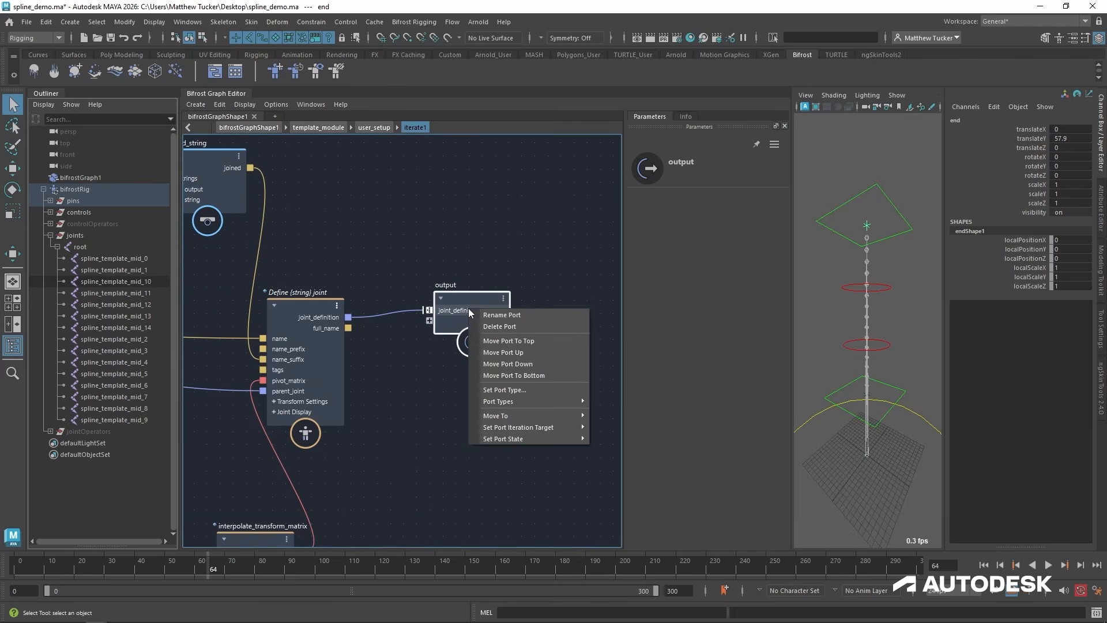
{"action": "mouse_move", "coordinate": [523, 440]}
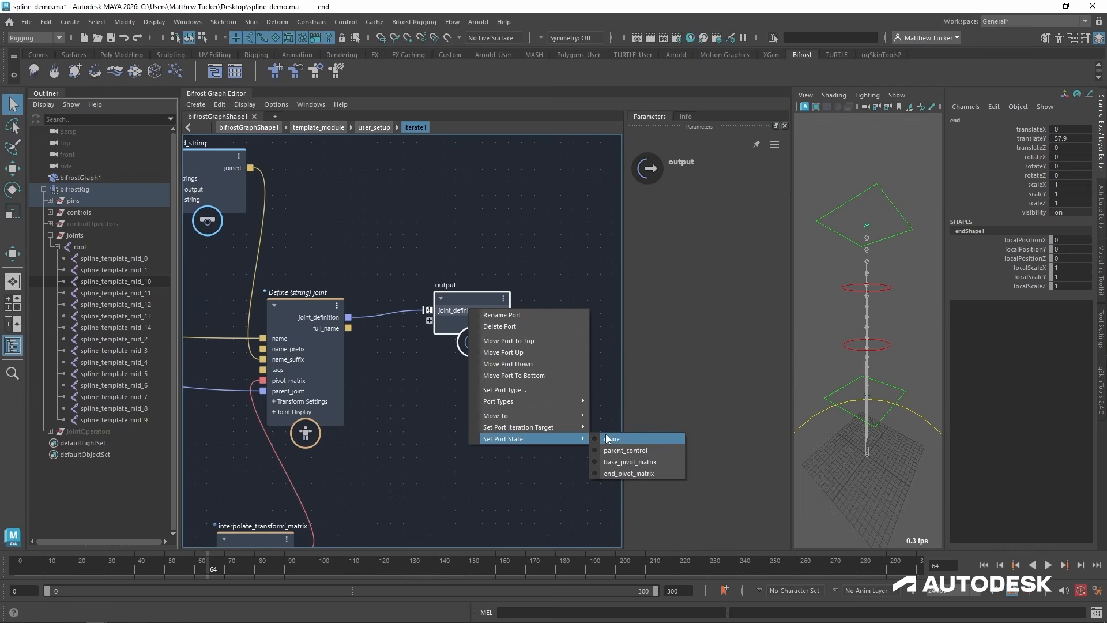
{"action": "left_click", "coordinate": [634, 450]}
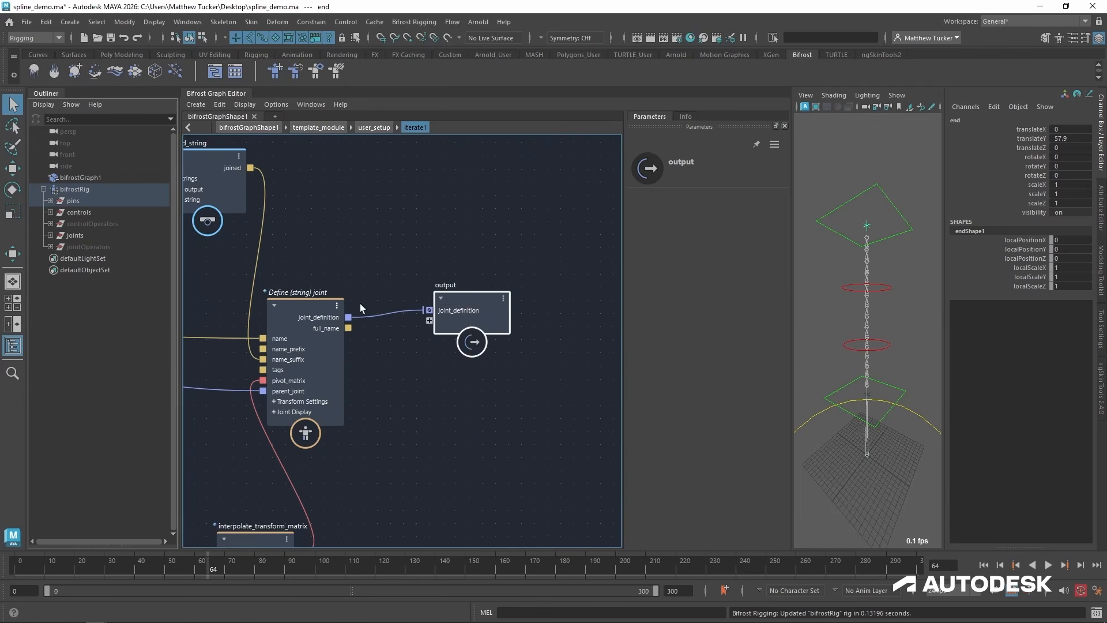
{"action": "left_click_drag", "start_coordinate": [315, 316], "coordinate": [338, 318]}
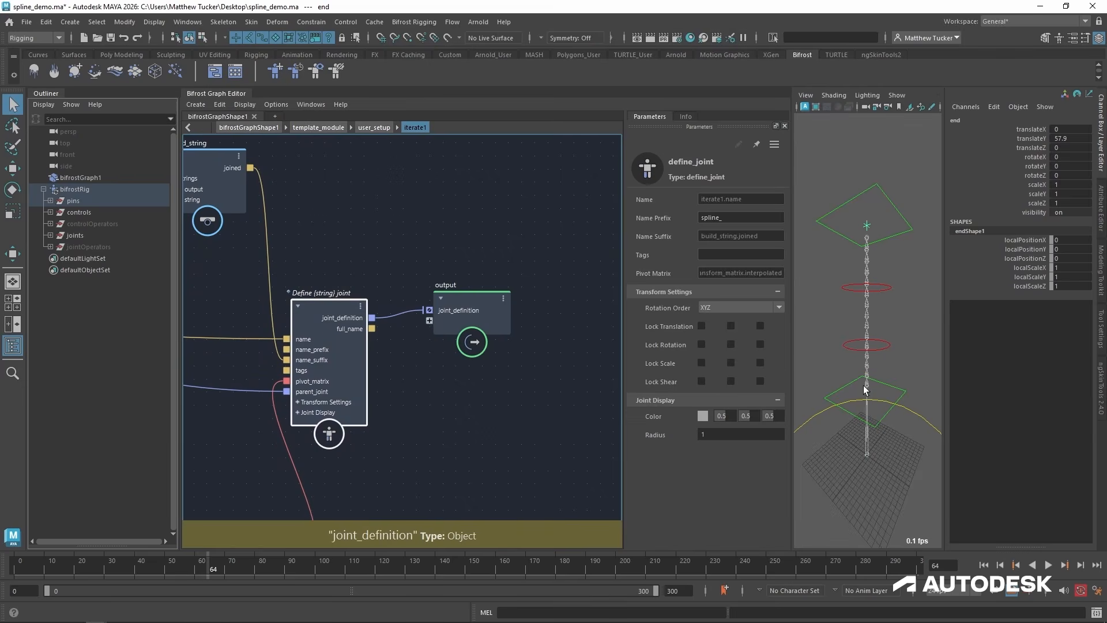
{"action": "left_click", "coordinate": [476, 303]}
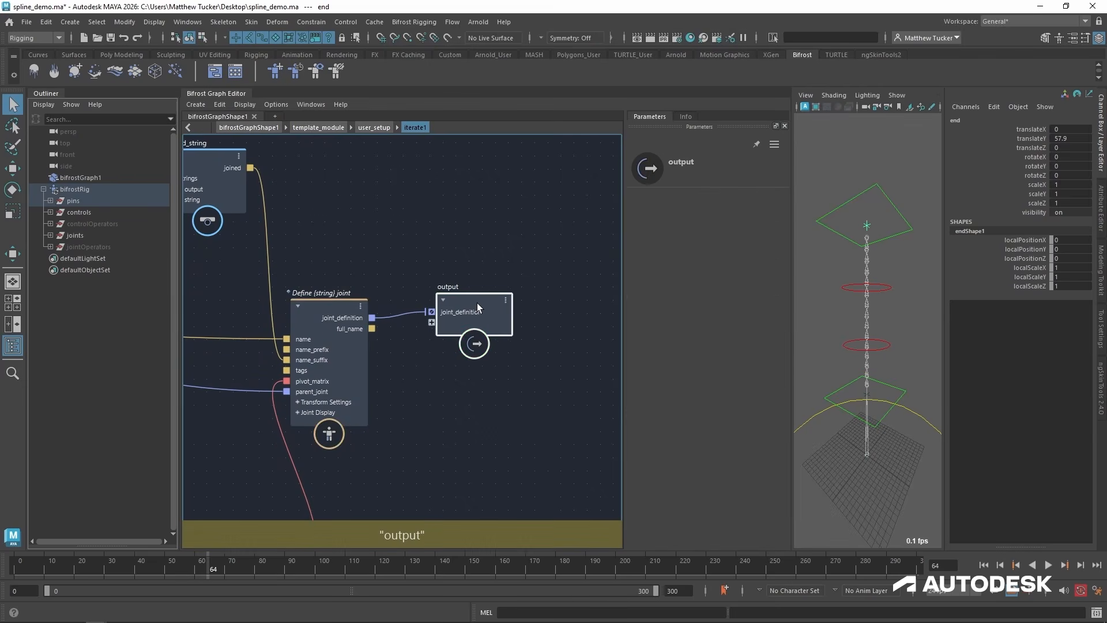
{"action": "left_click_drag", "start_coordinate": [478, 306], "coordinate": [492, 314]}
Delete the increment1 node feeding to_float and connect the input node's current_index directly to to_float's from port.
{"action": "middle_click_drag", "start_coordinate": [304, 485], "coordinate": [490, 351]}
{"action": "scroll", "coordinate": [848, 383], "scroll_direction": "up", "scroll_amount": 10}
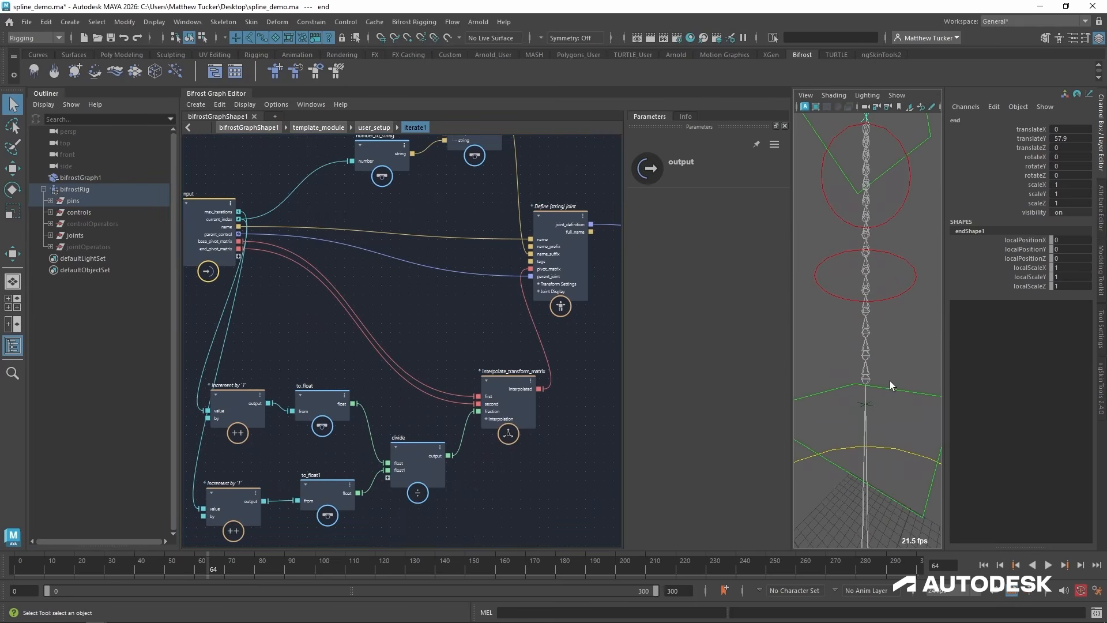
{"action": "scroll", "coordinate": [891, 385], "scroll_direction": "down", "scroll_amount": 10}
{"action": "scroll", "coordinate": [835, 429], "scroll_direction": "up", "scroll_amount": 15}
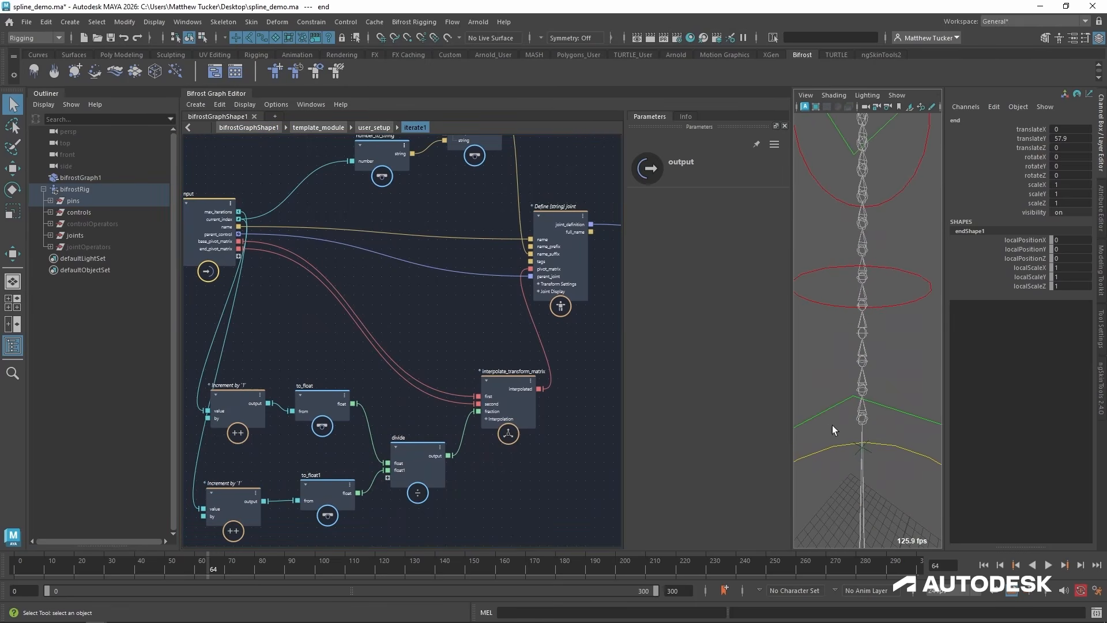
{"action": "middle_click_drag", "start_coordinate": [401, 500], "coordinate": [438, 473]}
{"action": "left_click_drag", "start_coordinate": [269, 371], "coordinate": [315, 282]}
{"action": "key", "text": "Delete"}
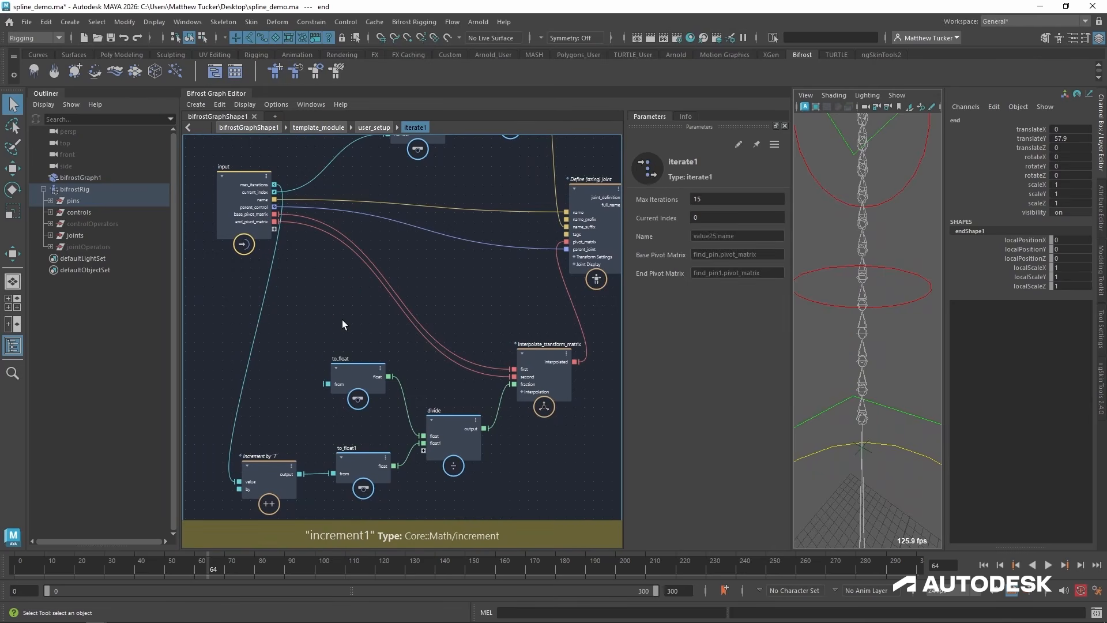
{"action": "left_click_drag", "start_coordinate": [365, 375], "coordinate": [367, 369]}
{"action": "left_click_drag", "start_coordinate": [863, 381], "coordinate": [868, 359], "text": "alt"}
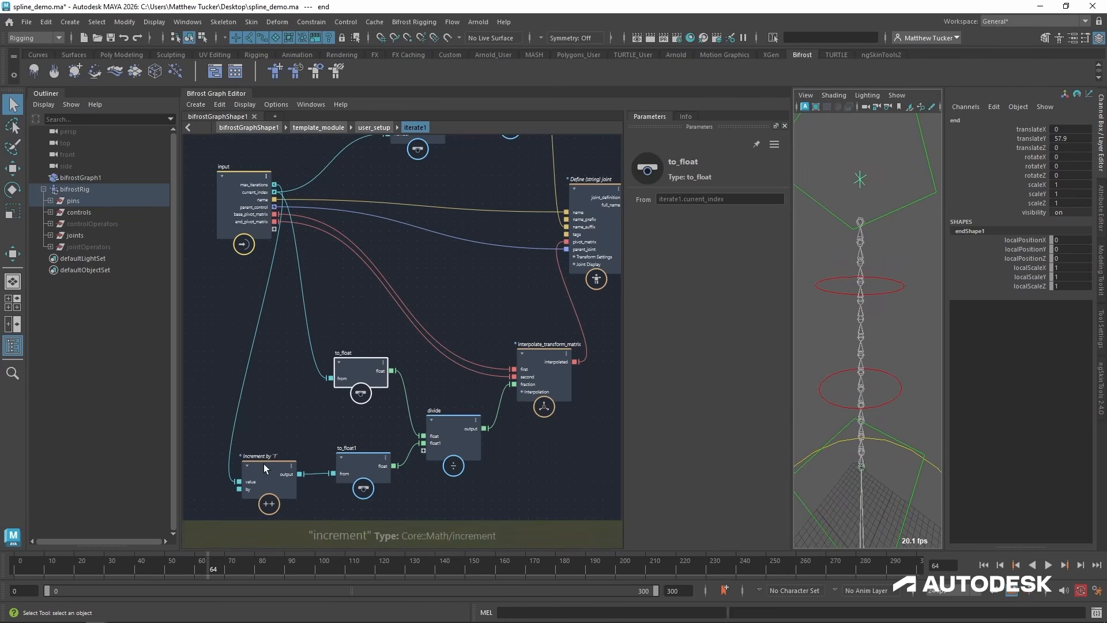
Set the By value of the increment node feeding to_float1 to -1.
{"action": "mouse_move", "coordinate": [265, 468]}
{"action": "left_mouse_down"}
{"action": "mouse_move", "coordinate": [261, 449]}
{"action": "mouse_move", "coordinate": [268, 459]}
{"action": "left_mouse_up"}
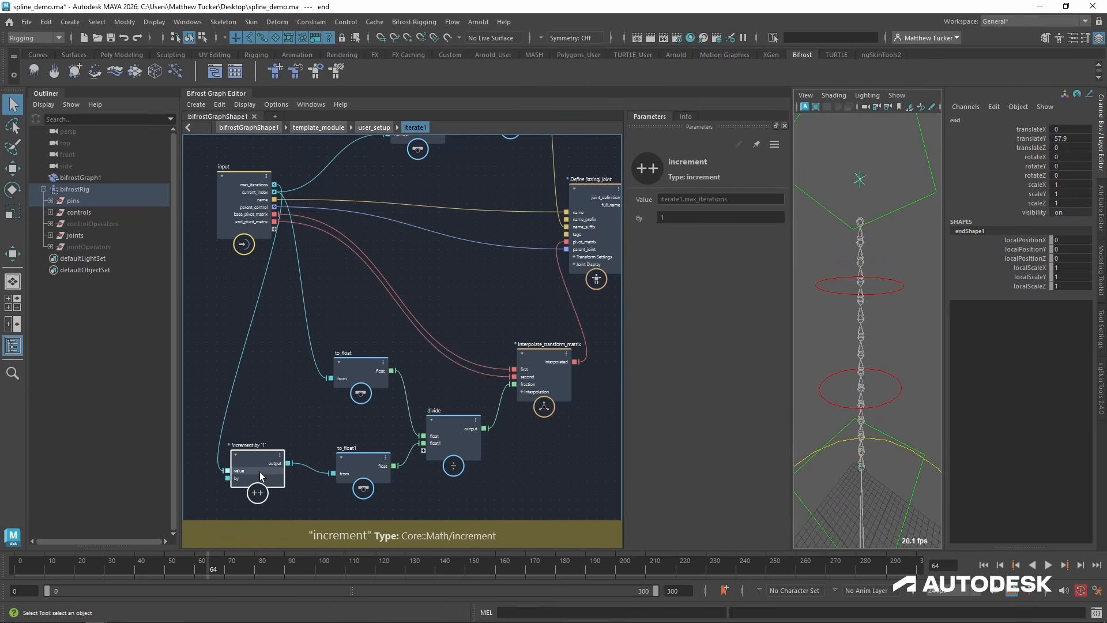
{"action": "left_click", "coordinate": [685, 217]}
{"action": "type", "text": "0"}
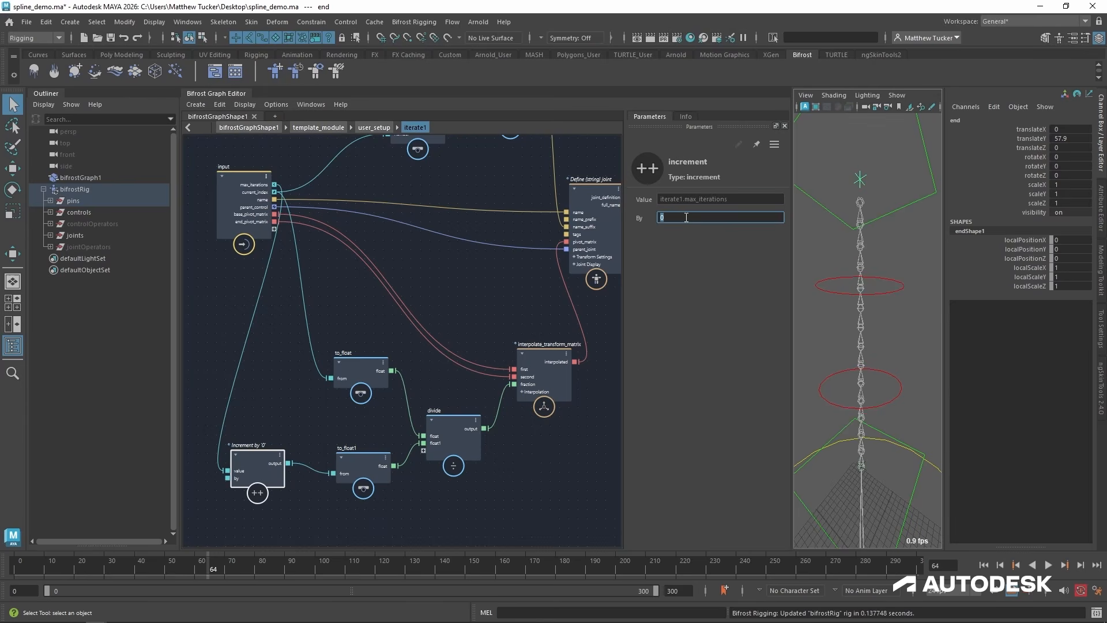
{"action": "key", "text": "Return"}
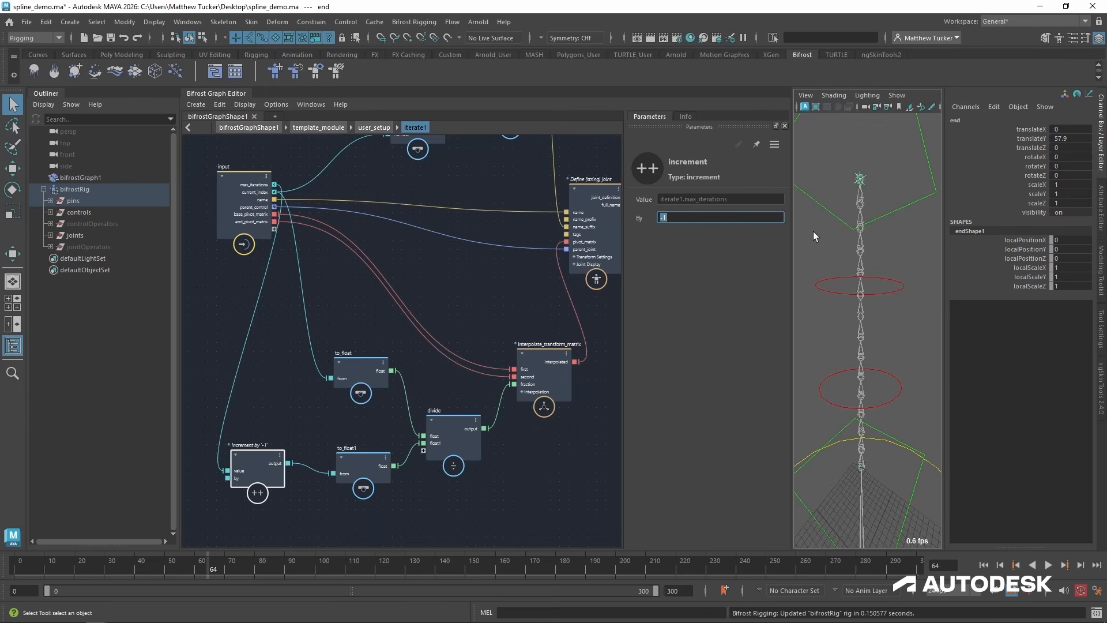
Add a decrement node and connect it between the input node's max_iterations and to_float1's from port.
{"action": "left_click", "coordinate": [241, 384]}
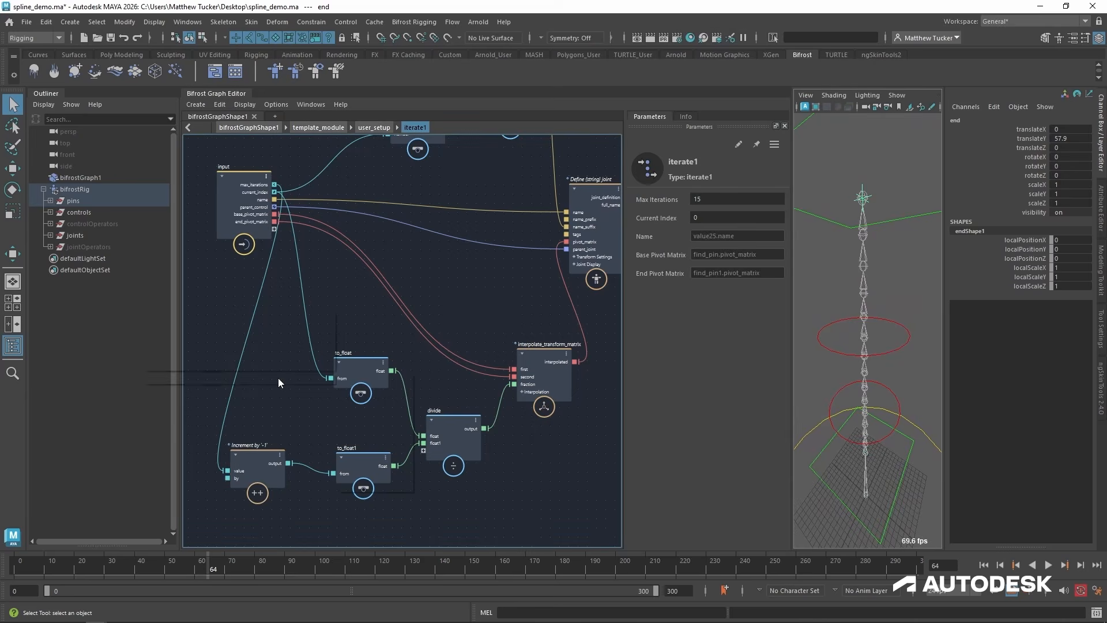
{"action": "key", "text": "Tab"}
{"action": "type", "text": "decrement"}
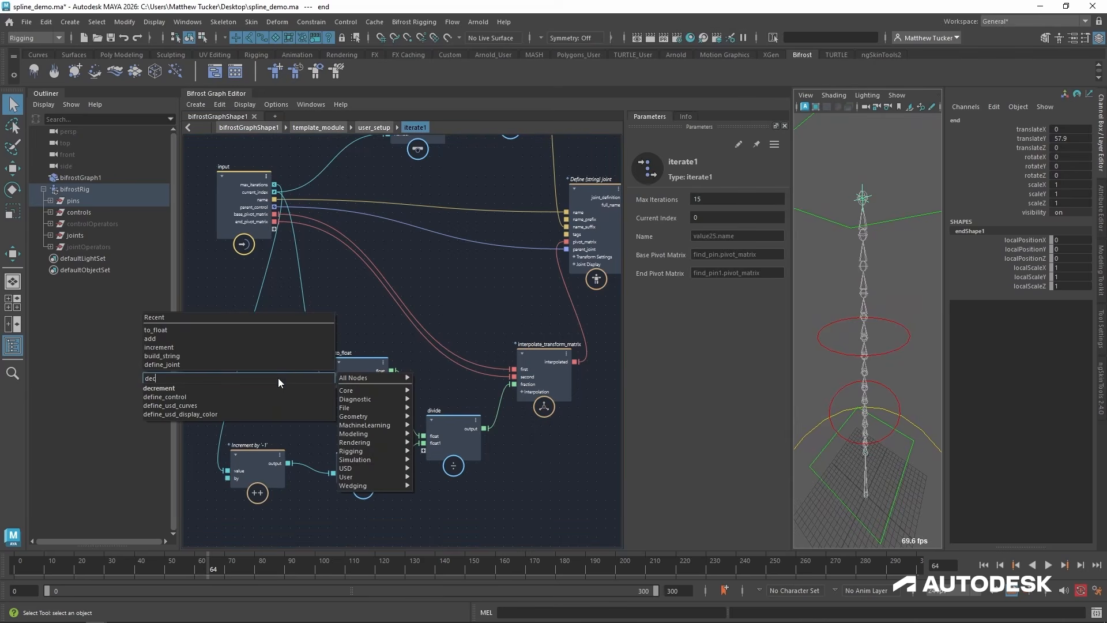
{"action": "key", "text": "Return"}
{"action": "left_click_drag", "start_coordinate": [279, 395], "coordinate": [276, 371]}
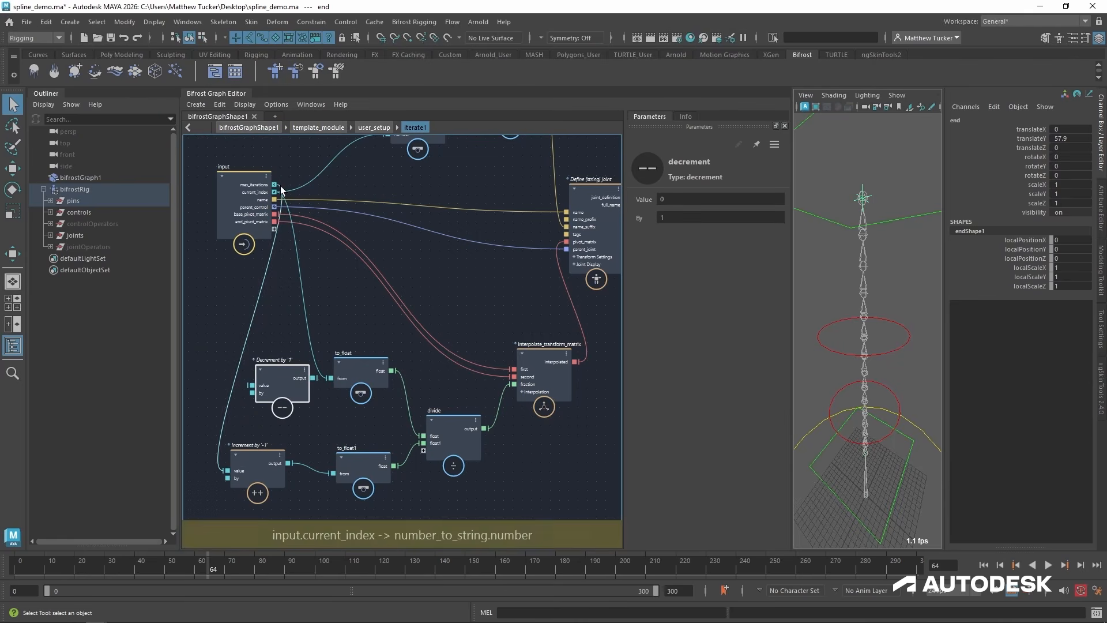
{"action": "left_click_drag", "start_coordinate": [273, 374], "coordinate": [335, 472]}
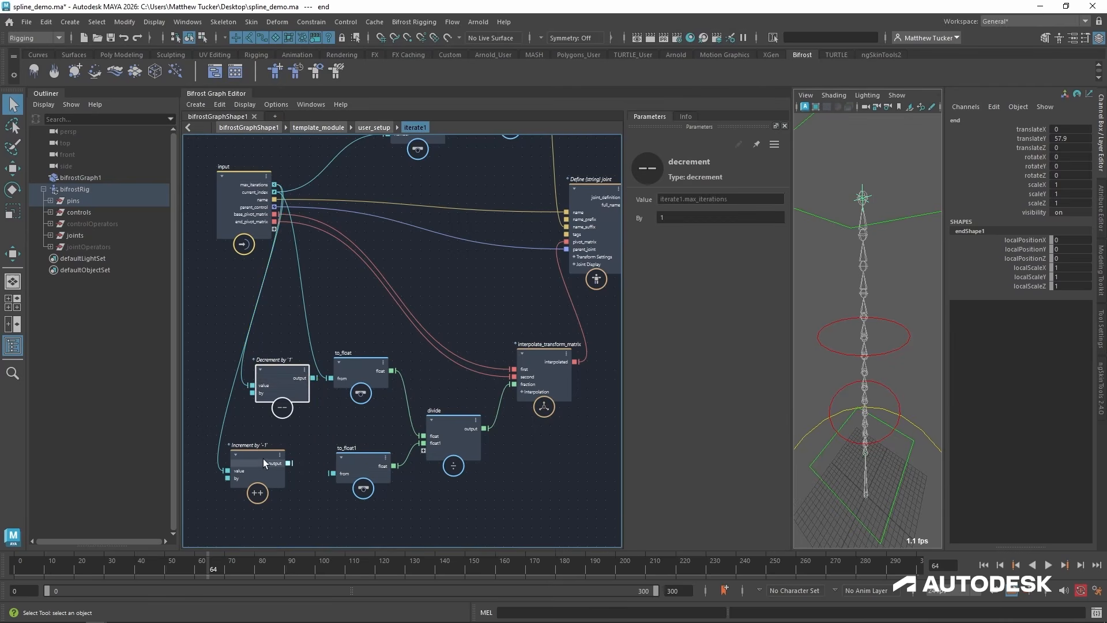
Delete the increment node and move the decrement node into its place beside to_float1.
{"action": "left_click", "coordinate": [248, 461]}
{"action": "key", "text": "Delete"}
{"action": "left_click_drag", "start_coordinate": [273, 392], "coordinate": [253, 475]}
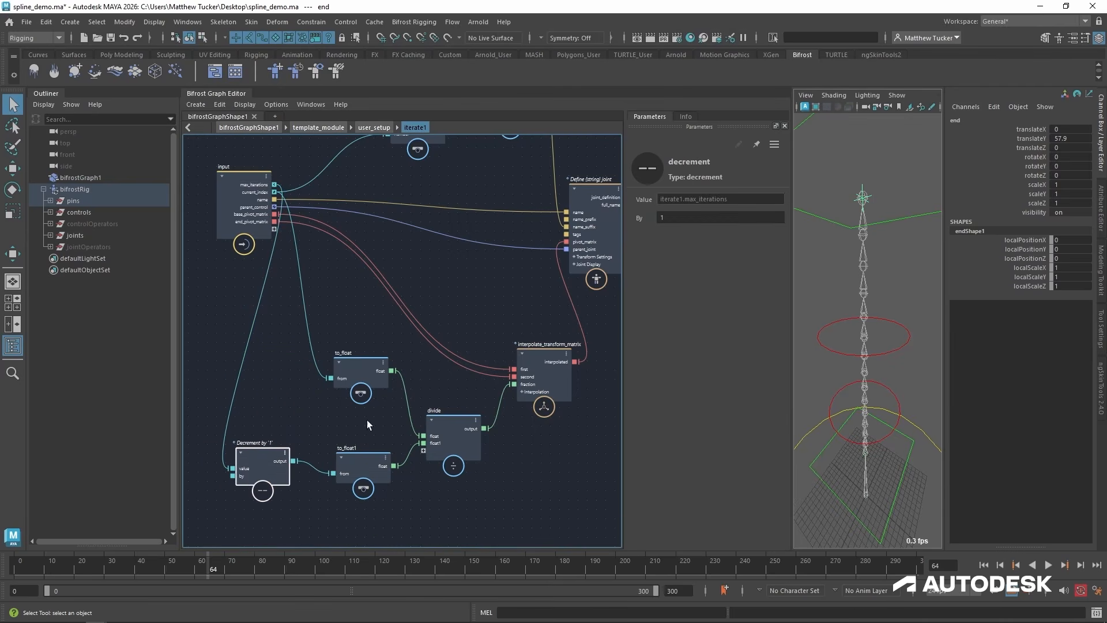
Return to the user_setup graph and move the SetupInputs backdrop further away from the find_pin nodes.
{"action": "left_click", "coordinate": [374, 126]}
{"action": "scroll", "coordinate": [852, 312], "scroll_direction": "down", "scroll_amount": 2}
{"action": "right_click_drag", "start_coordinate": [852, 312], "coordinate": [819, 324], "text": "alt"}
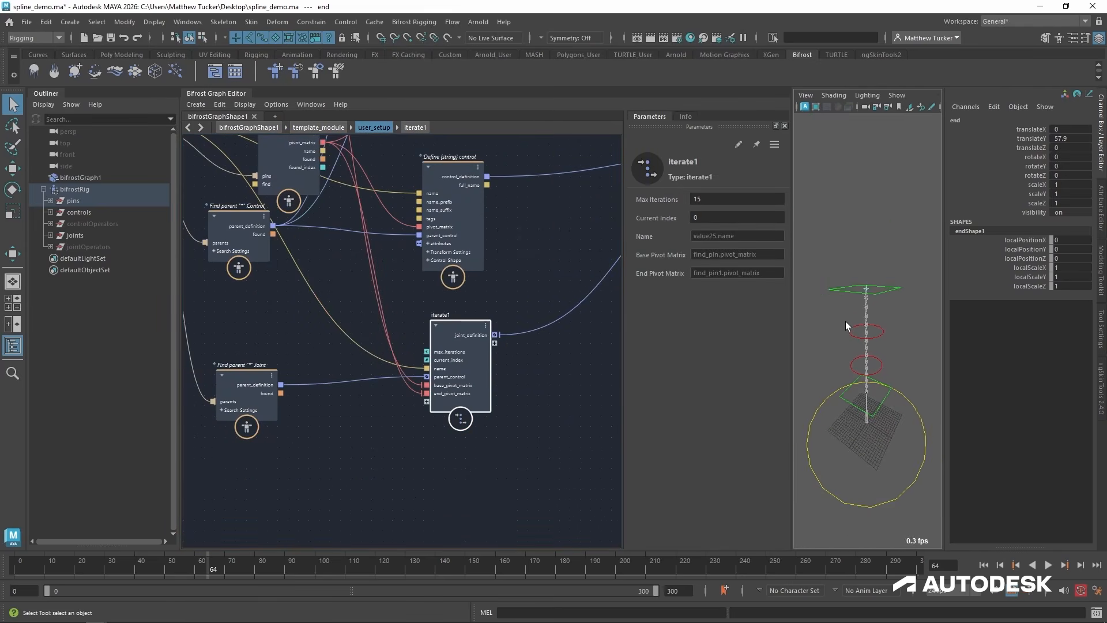
{"action": "left_click_drag", "start_coordinate": [863, 361], "coordinate": [859, 308], "text": "alt"}
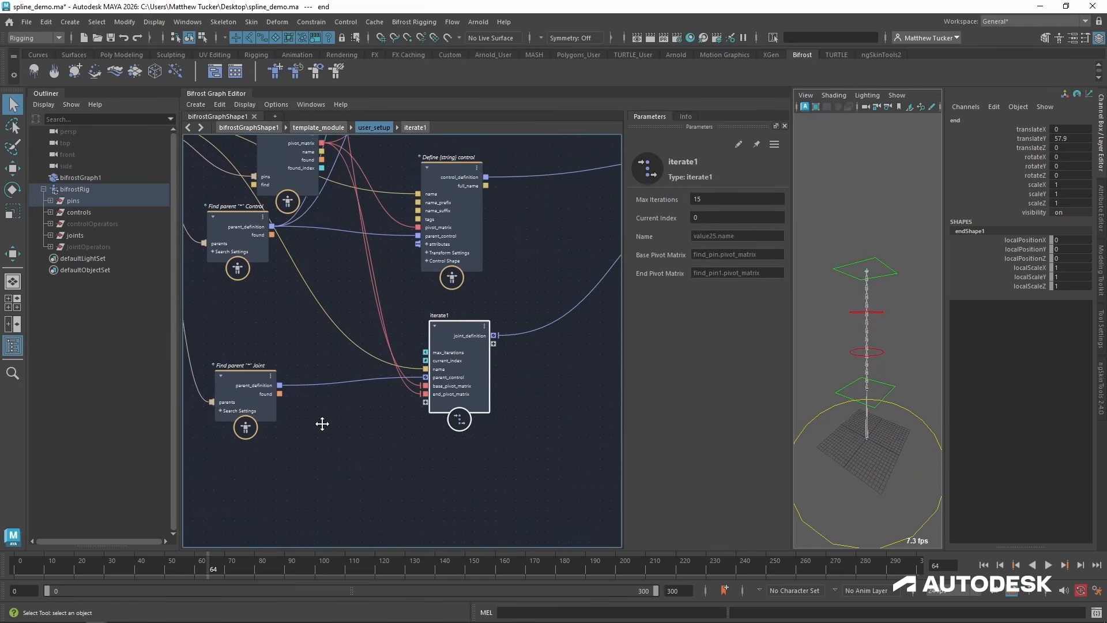
{"action": "middle_click_drag", "start_coordinate": [322, 423], "coordinate": [486, 467], "text": "alt"}
{"action": "middle_click_drag", "start_coordinate": [527, 362], "coordinate": [311, 496], "text": "alt"}
{"action": "middle_click_drag", "start_coordinate": [467, 423], "coordinate": [525, 369], "text": "alt"}
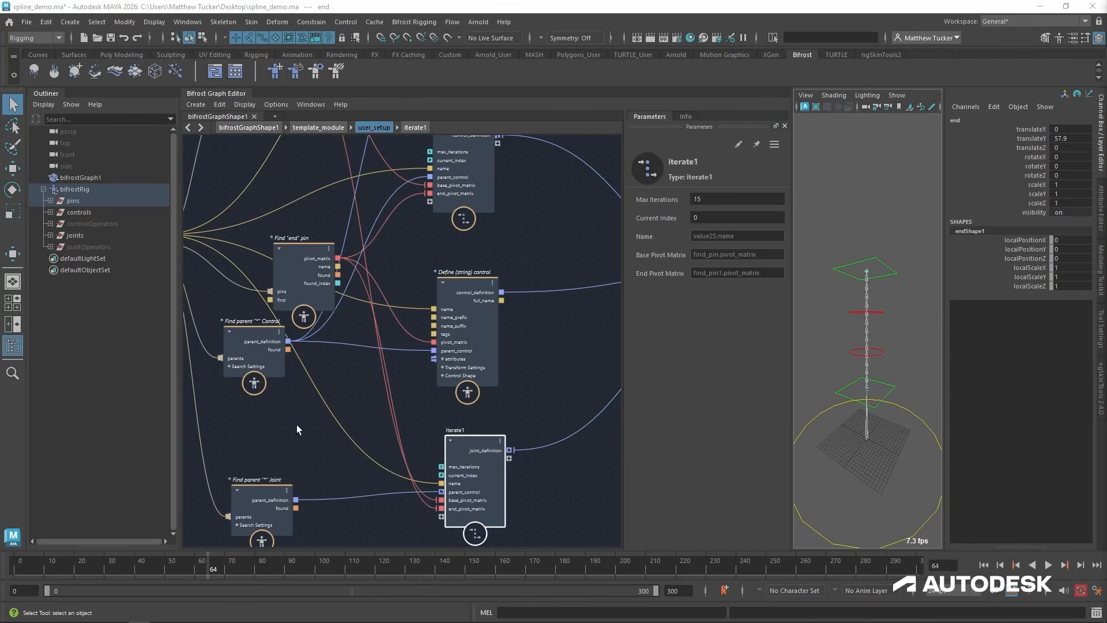
{"action": "middle_click_drag", "start_coordinate": [204, 426], "coordinate": [295, 497], "text": "alt"}
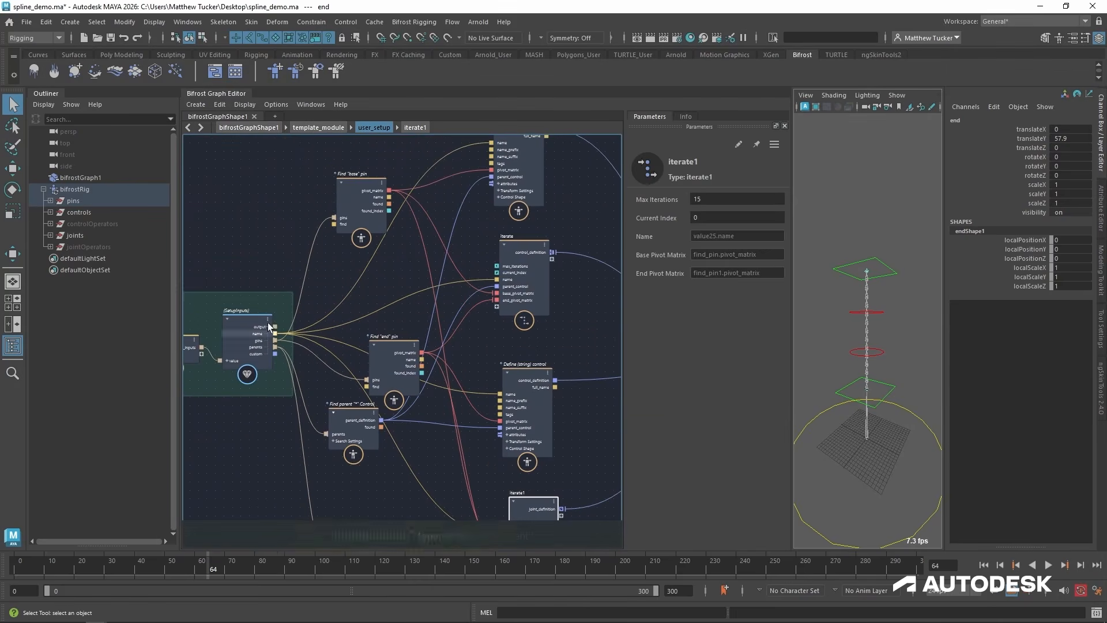
{"action": "left_click_drag", "start_coordinate": [264, 298], "coordinate": [188, 307]}
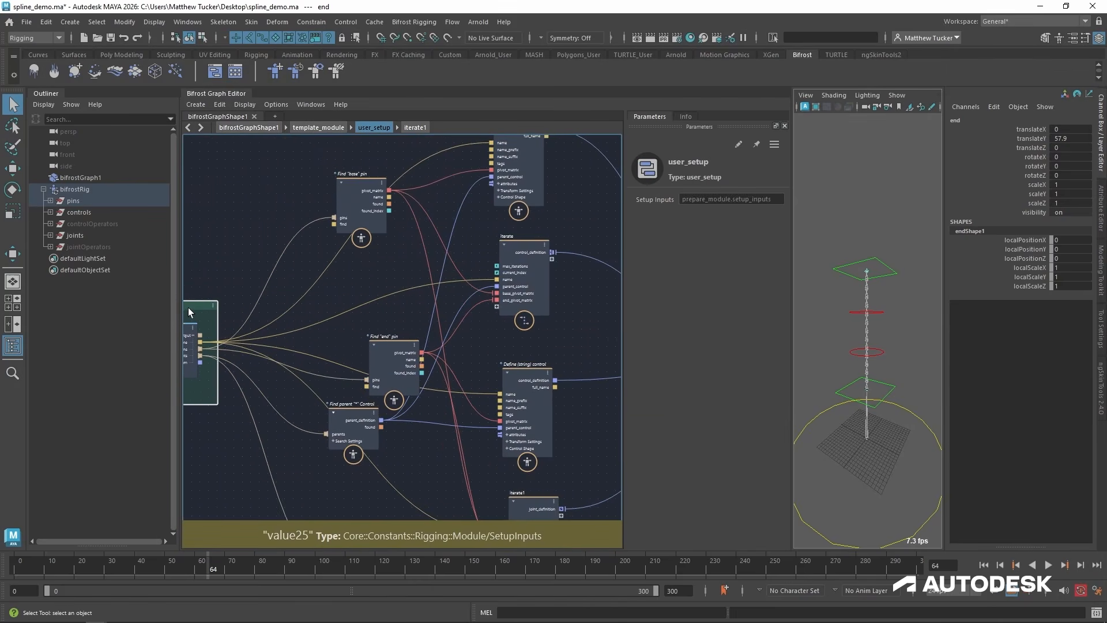
{"action": "scroll", "coordinate": [410, 334], "scroll_direction": "down", "scroll_amount": 2}
At the top level of the graph, set the template module's name to test and shift its node slightly.
{"action": "left_click", "coordinate": [272, 127]}
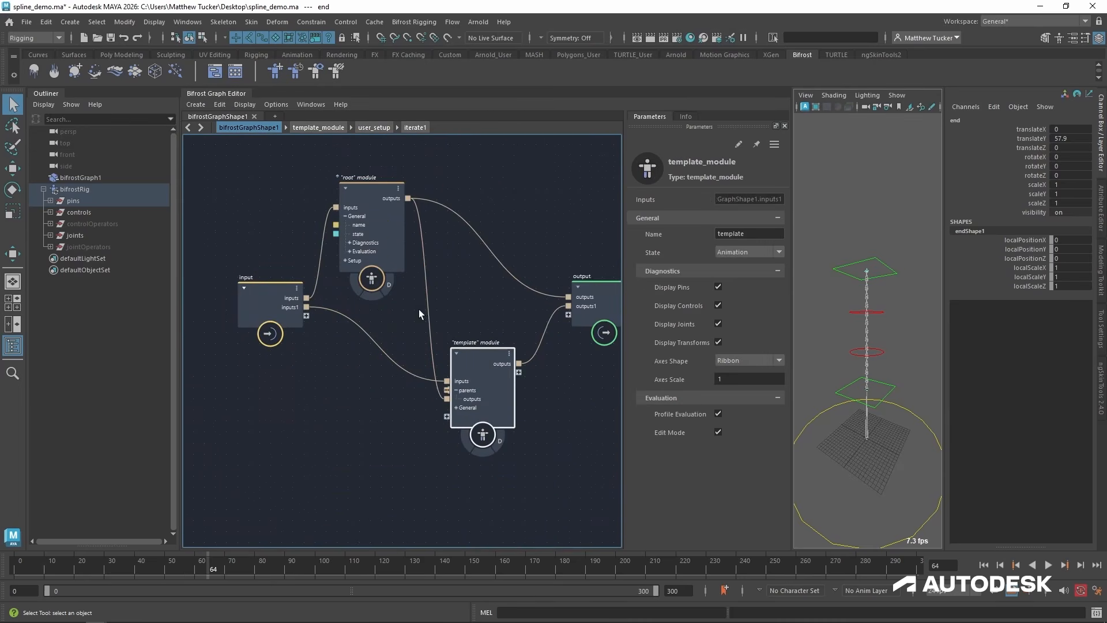
{"action": "double_click", "coordinate": [749, 234]}
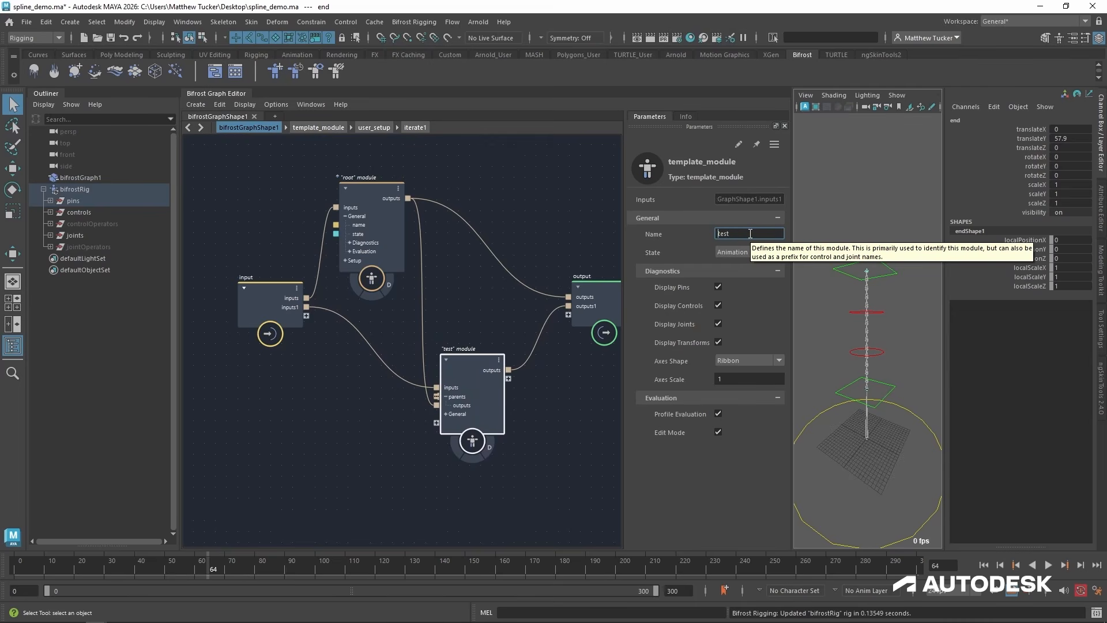
{"action": "left_click_drag", "start_coordinate": [458, 358], "coordinate": [461, 340]}
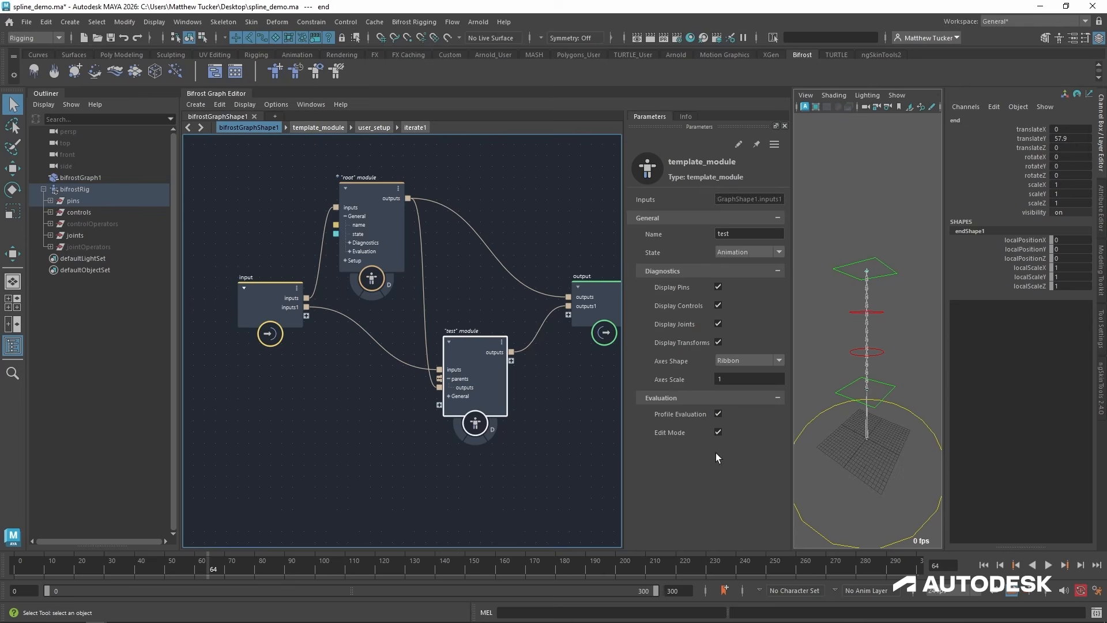
In user_setup, separate the "end" find_pin node from the parent finder and group both find_pin nodes into a compound.
{"action": "left_click", "coordinate": [375, 127]}
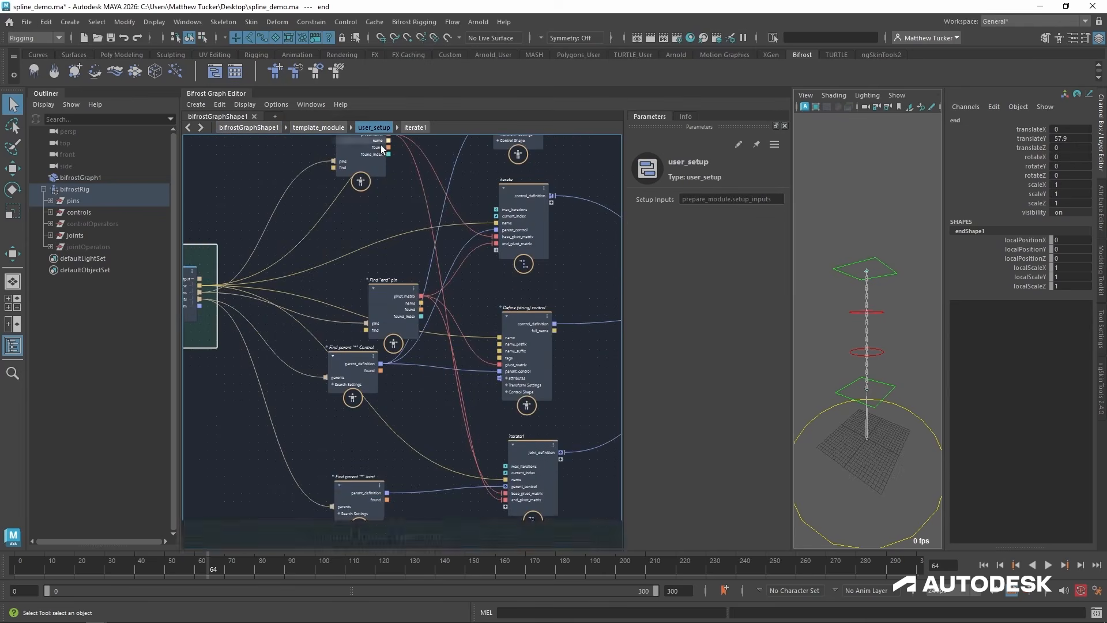
{"action": "scroll", "coordinate": [357, 410], "scroll_direction": "up", "scroll_amount": 2}
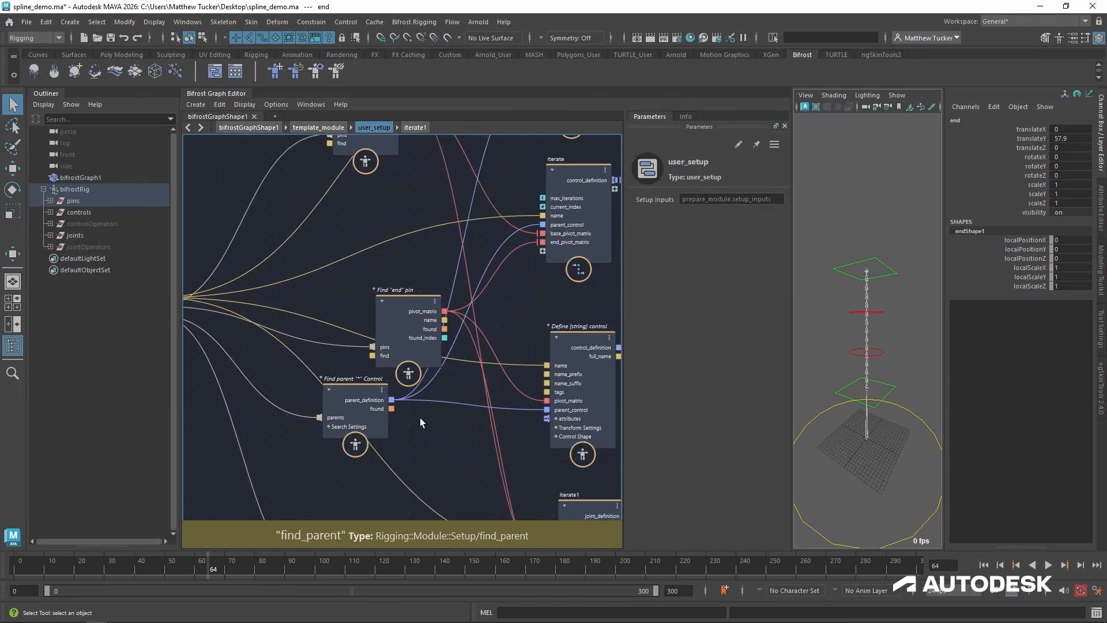
{"action": "middle_click_drag", "start_coordinate": [417, 391], "coordinate": [421, 468], "text": "alt"}
{"action": "scroll", "coordinate": [423, 466], "scroll_direction": "down", "scroll_amount": 1}
{"action": "left_click_drag", "start_coordinate": [406, 387], "coordinate": [406, 318]}
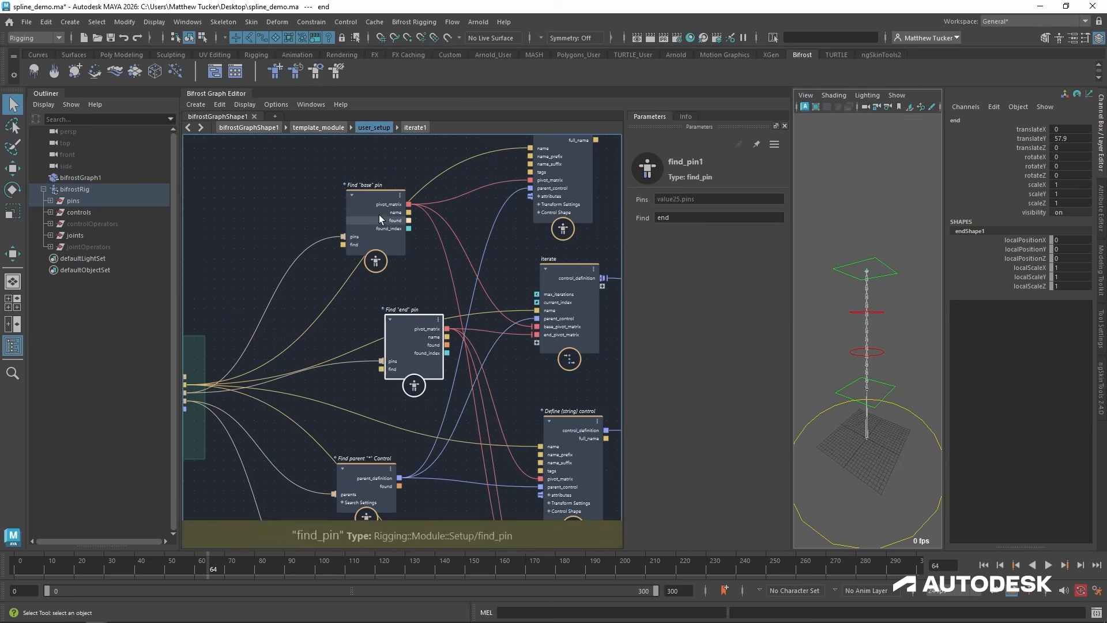
{"action": "key", "text": "ctrl+g"}
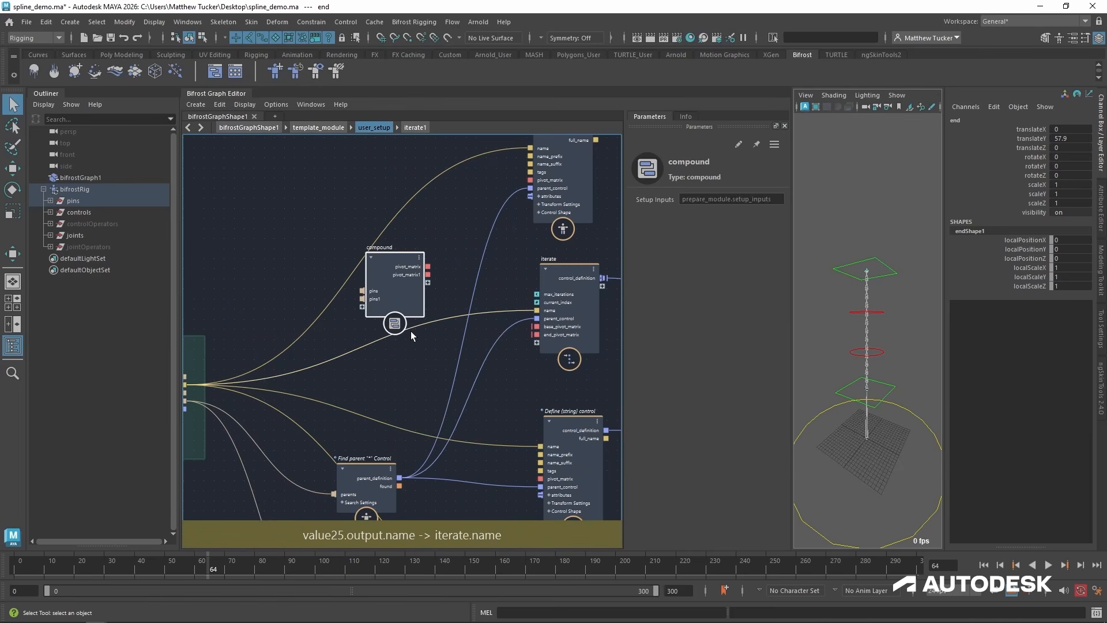
Rename the new compound to find_pins and move it level with the setup inputs' pins output.
{"action": "double_click", "coordinate": [387, 258]}
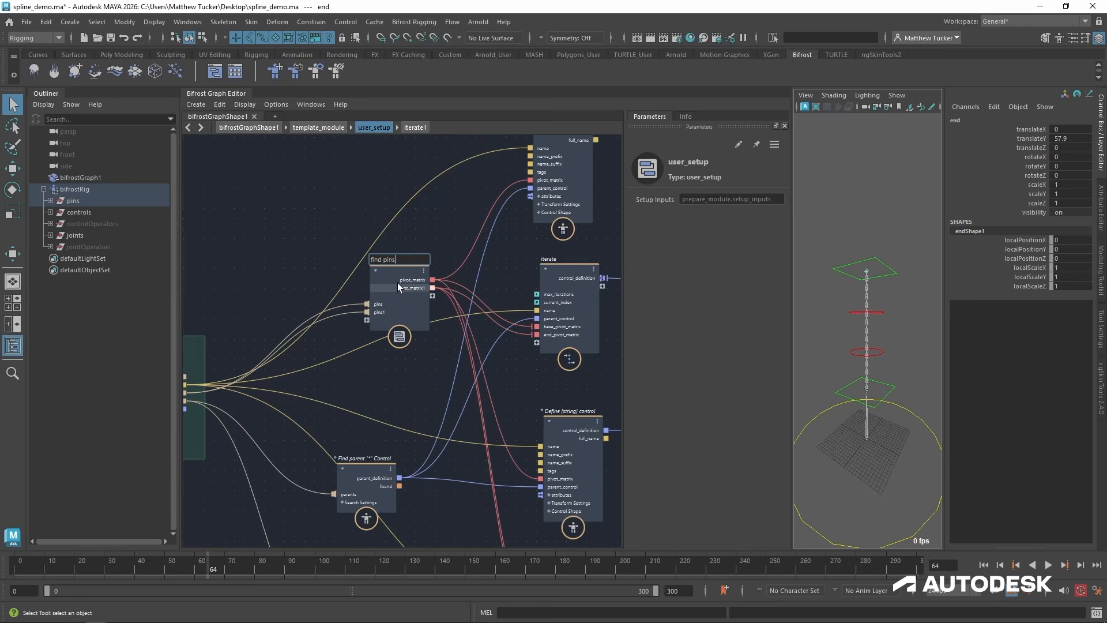
{"action": "type", "text": "find pins"}
{"action": "key", "text": "Return"}
{"action": "middle_click_drag", "start_coordinate": [397, 283], "coordinate": [449, 278]}
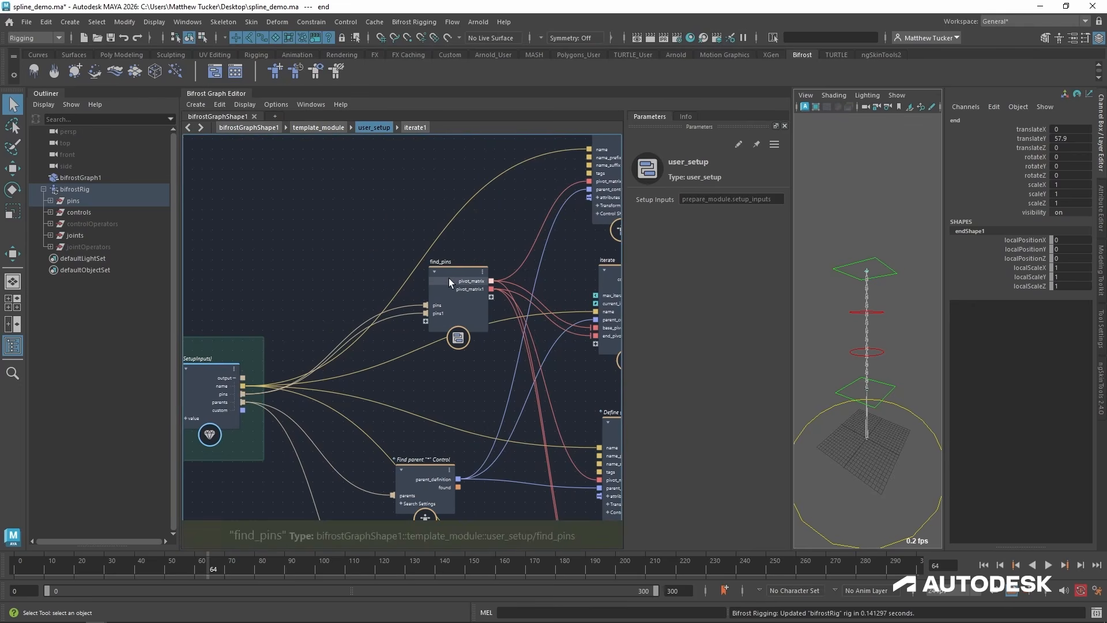
{"action": "left_click_drag", "start_coordinate": [448, 278], "coordinate": [468, 367]}
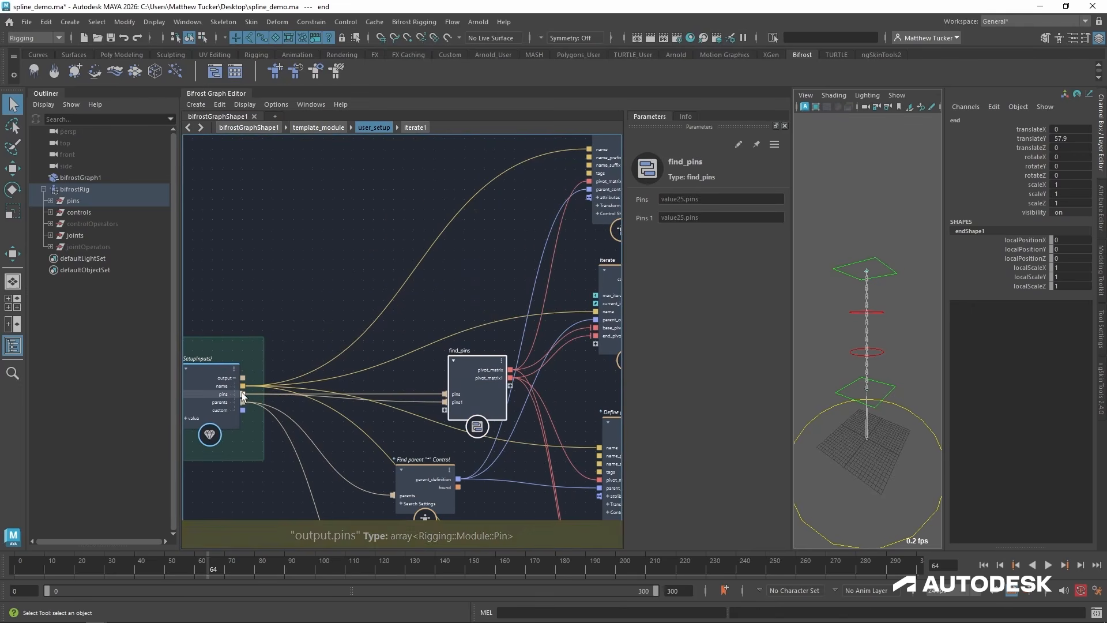
Inside find_pins, connect the input's pins port to the "end" find_pin node as well and delete the pins1 port.
{"action": "left_click", "coordinate": [477, 427]}
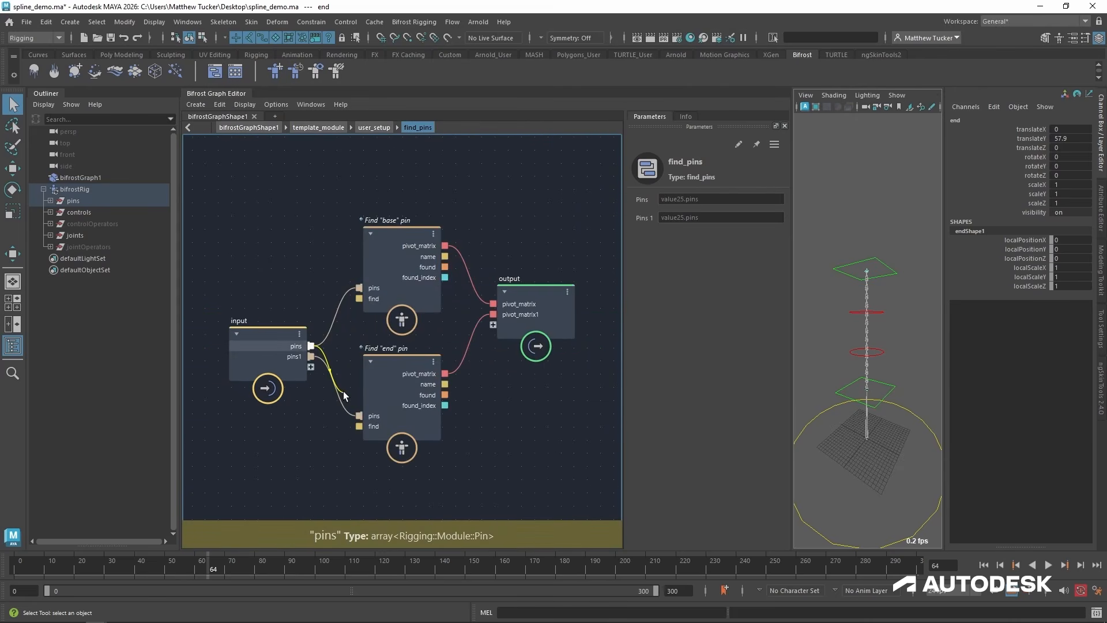
{"action": "left_click_drag", "start_coordinate": [344, 395], "coordinate": [358, 416]}
{"action": "right_click", "coordinate": [295, 359]}
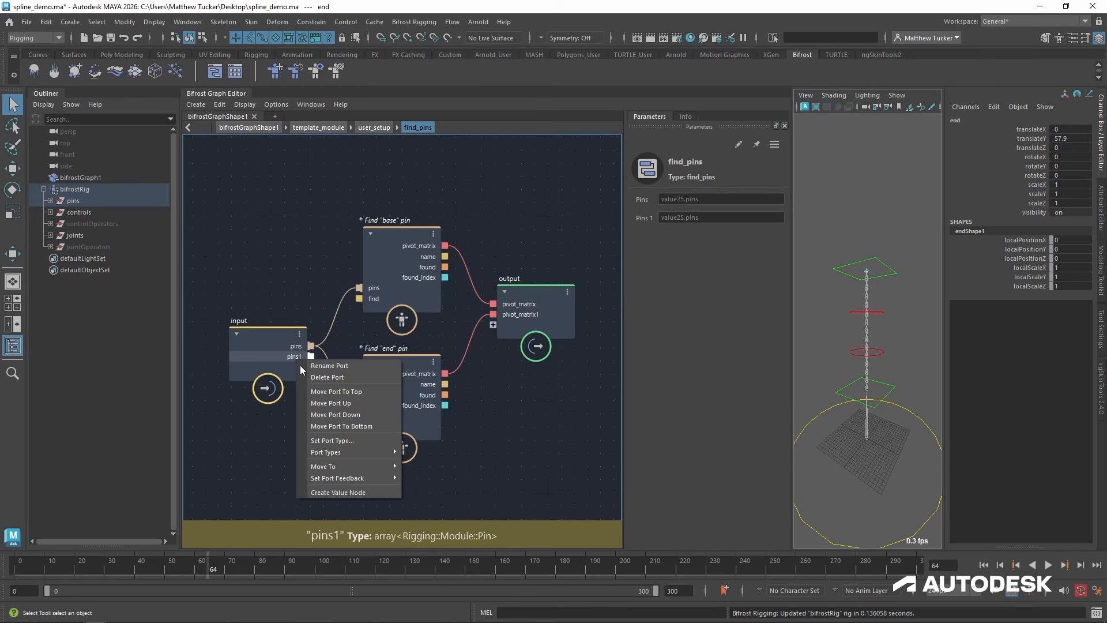
{"action": "left_click", "coordinate": [352, 376]}
Move the output node away from the find_pin nodes and rename its pivot_matrix port to base_pivot_matrix.
{"action": "left_click_drag", "start_coordinate": [537, 293], "coordinate": [559, 299]}
{"action": "right_click", "coordinate": [548, 309]}
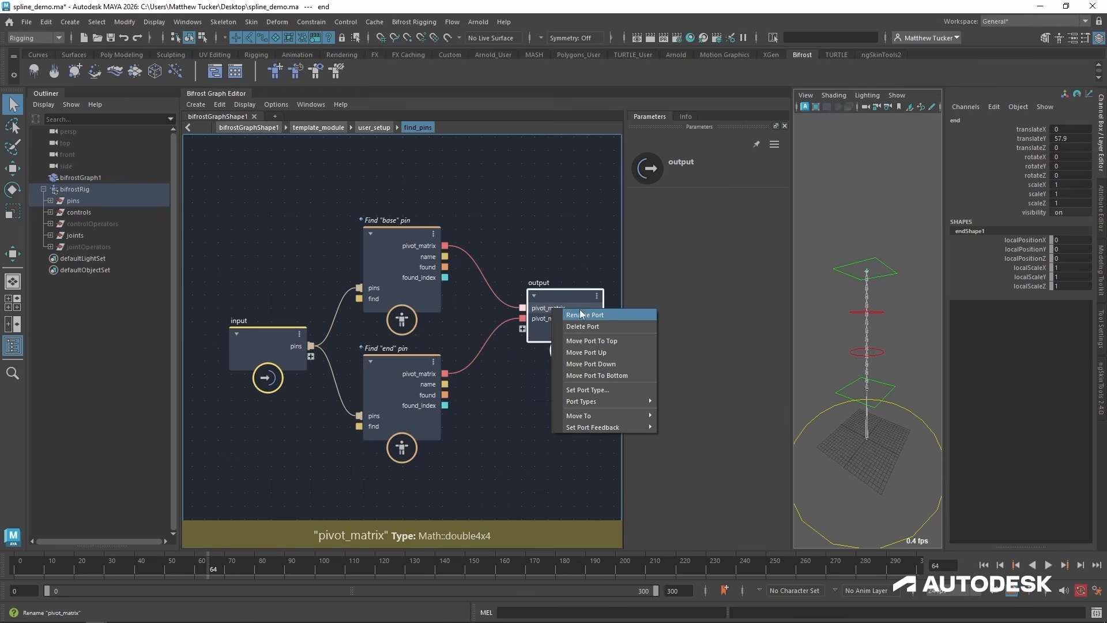
{"action": "left_click", "coordinate": [577, 315]}
{"action": "key", "text": "Home"}
{"action": "type", "text": "base_"}
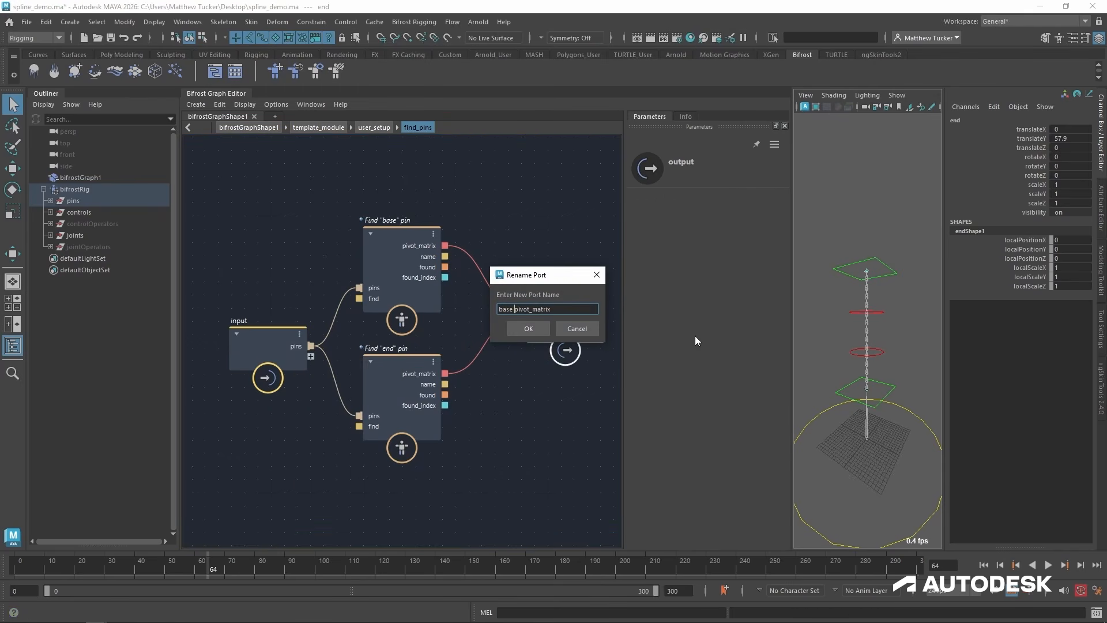
{"action": "key", "text": "Return"}
Rename the output node's pivot_matrix1 port to end_pivot_matrix.
{"action": "right_click", "coordinate": [583, 320]}
{"action": "left_click", "coordinate": [638, 327]}
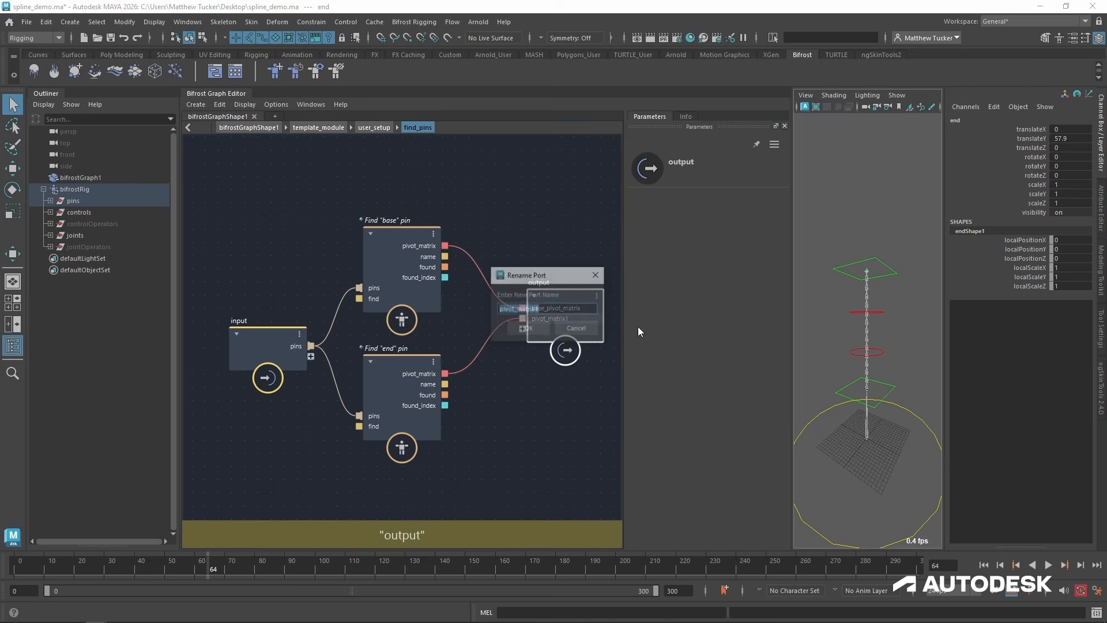
{"action": "key", "text": "End"}
{"action": "key", "text": "BackSpace"}
{"action": "key", "text": "Home"}
{"action": "type", "text": "end_"}
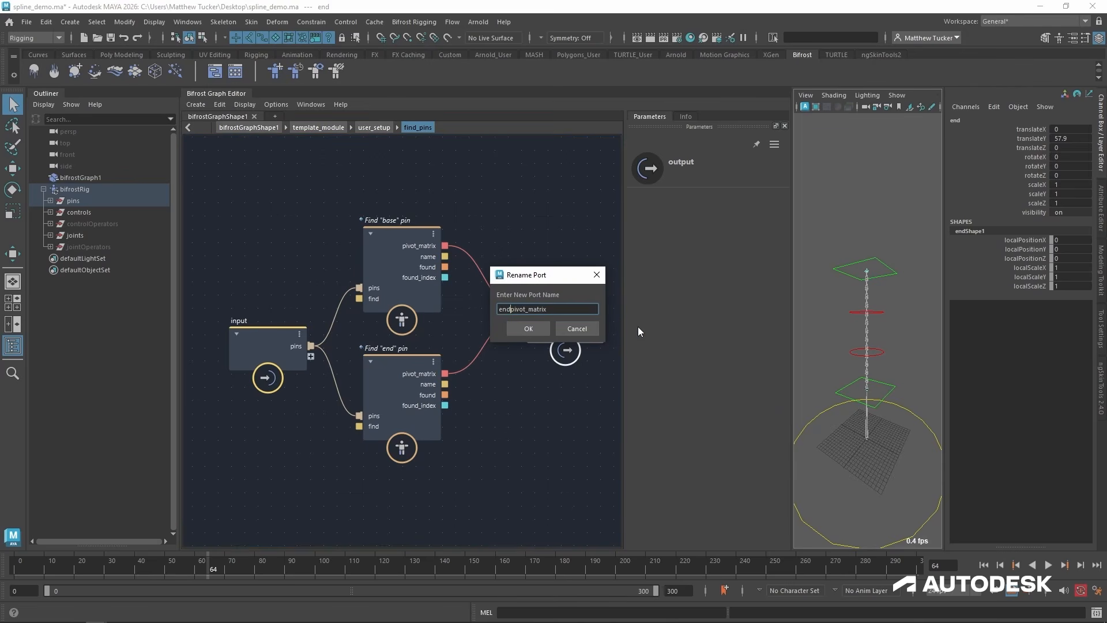
{"action": "key", "text": "Return"}
Return to user_setup and move the find_pins compound up beside the iterate node.
{"action": "left_click", "coordinate": [374, 128]}
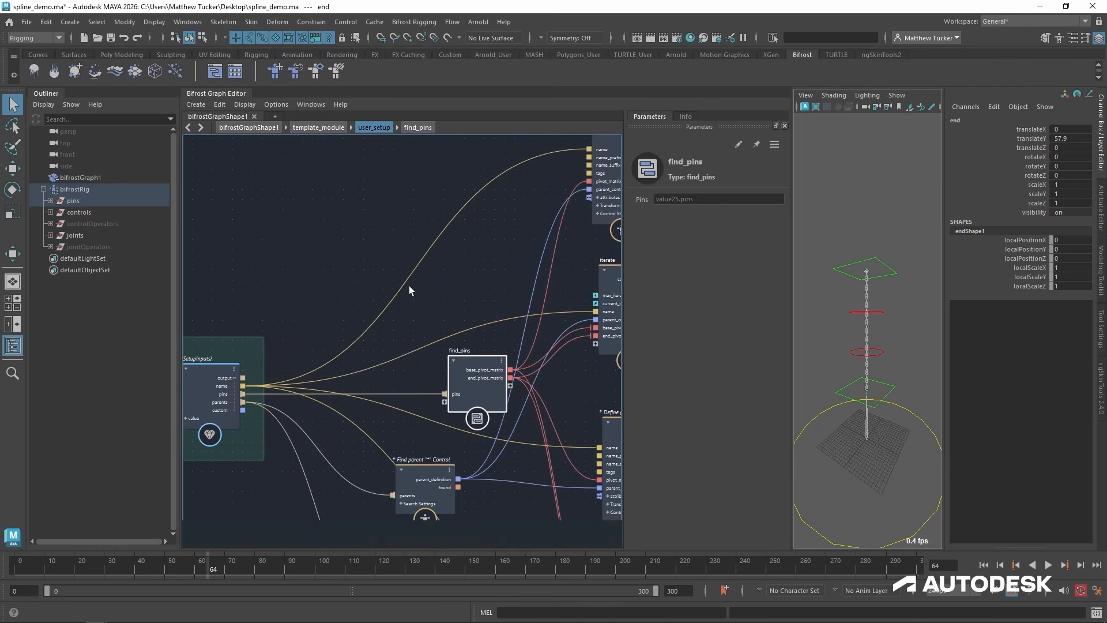
{"action": "left_click_drag", "start_coordinate": [472, 365], "coordinate": [445, 280]}
{"action": "right_click_drag", "start_coordinate": [490, 337], "coordinate": [500, 339], "text": "alt"}
{"action": "middle_click_drag", "start_coordinate": [500, 339], "coordinate": [394, 278], "text": "alt"}
{"action": "right_click_drag", "start_coordinate": [534, 299], "coordinate": [538, 304], "text": "alt"}
{"action": "middle_click_drag", "start_coordinate": [538, 305], "coordinate": [528, 333], "text": "alt"}
Rename the iterate compound between the two define_control nodes to define_mid_controls.
{"action": "left_click", "coordinate": [486, 414]}
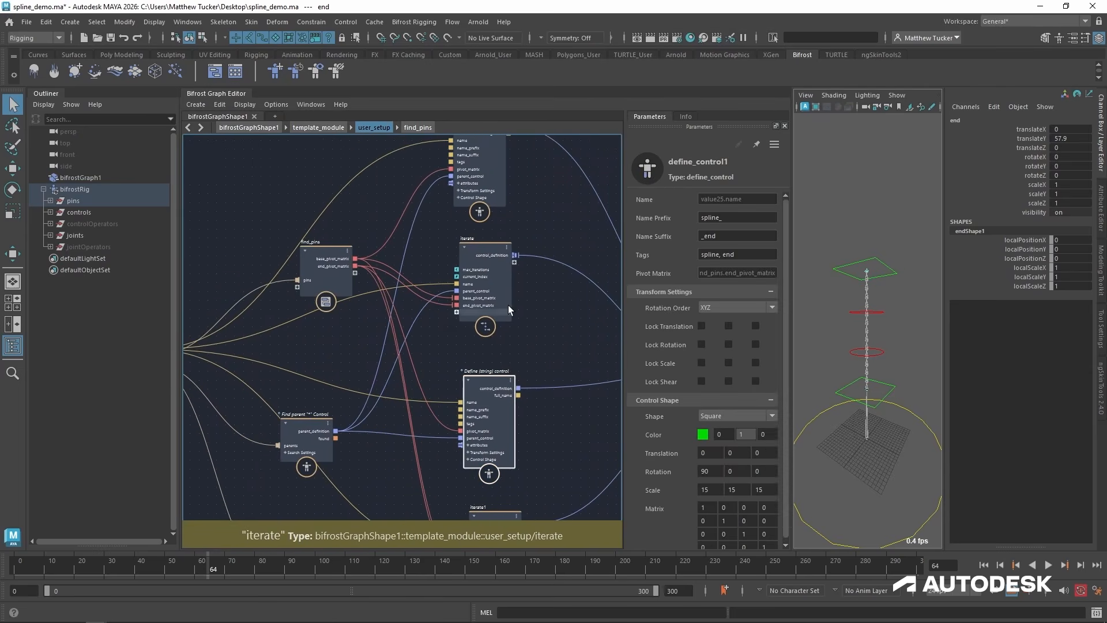
{"action": "middle_click_drag", "start_coordinate": [498, 250], "coordinate": [462, 307], "text": "alt"}
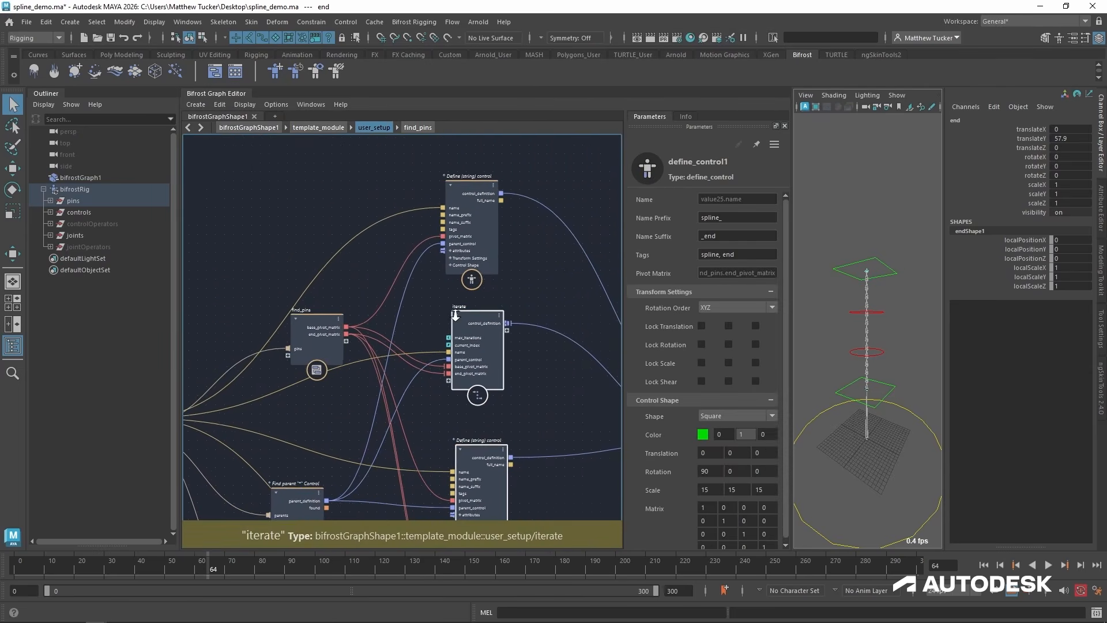
{"action": "right_click_drag", "start_coordinate": [462, 306], "coordinate": [505, 316], "text": "alt"}
{"action": "double_click", "coordinate": [497, 301]}
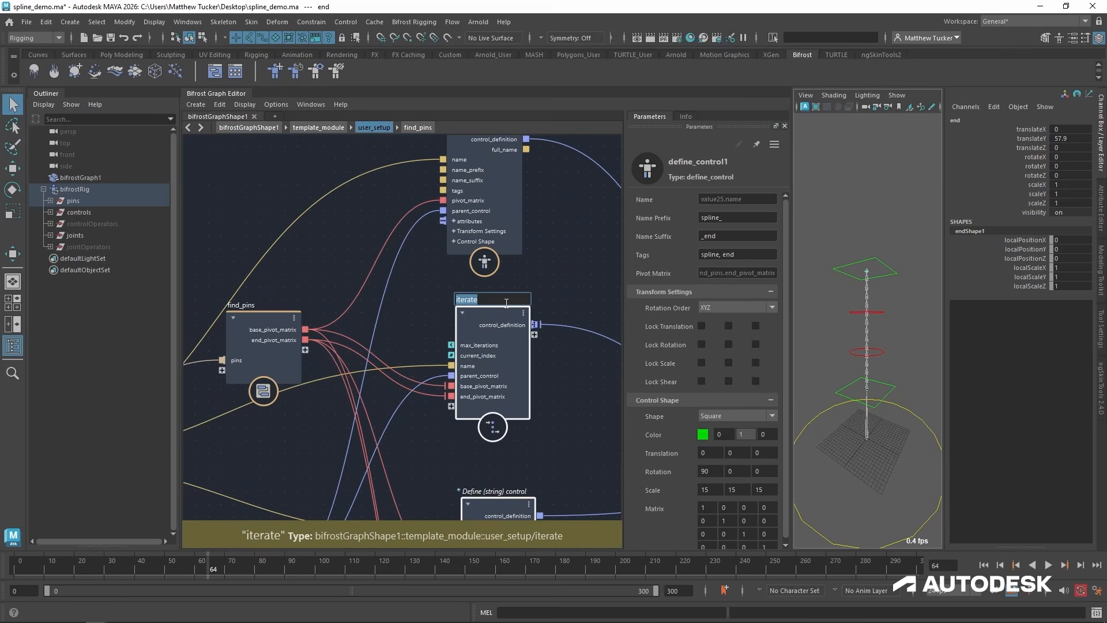
{"action": "type", "text": "mi"}
{"action": "key", "text": "BackSpace"}
{"action": "key", "text": "BackSpace"}
{"action": "type", "text": "dein"}
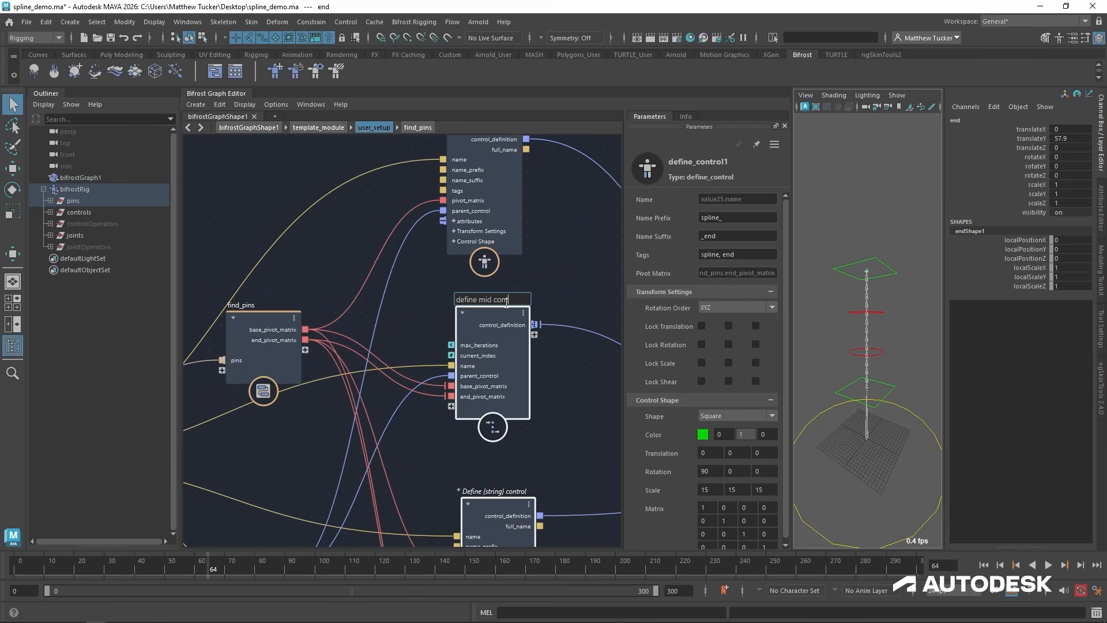
{"action": "key", "text": "Return"}
{"action": "scroll", "coordinate": [505, 323], "scroll_direction": "down", "scroll_amount": 3}
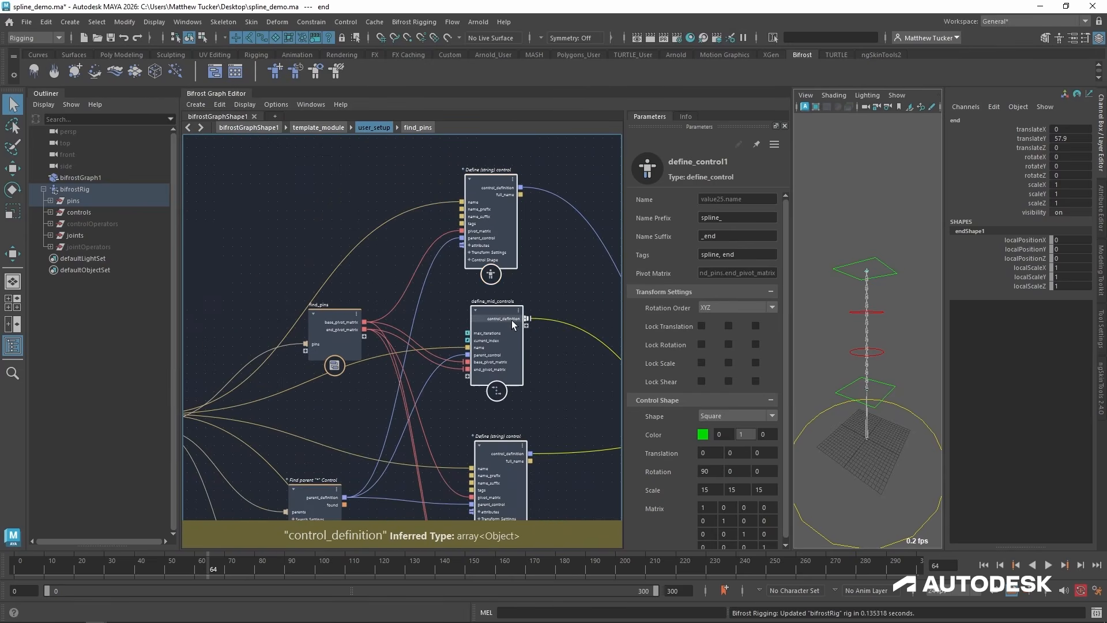
Group the two define_control nodes and define_mid_controls into one compound named define_controls.
{"action": "key", "text": "ctrl+g"}
{"action": "scroll", "coordinate": [473, 325], "scroll_direction": "up", "scroll_amount": 3}
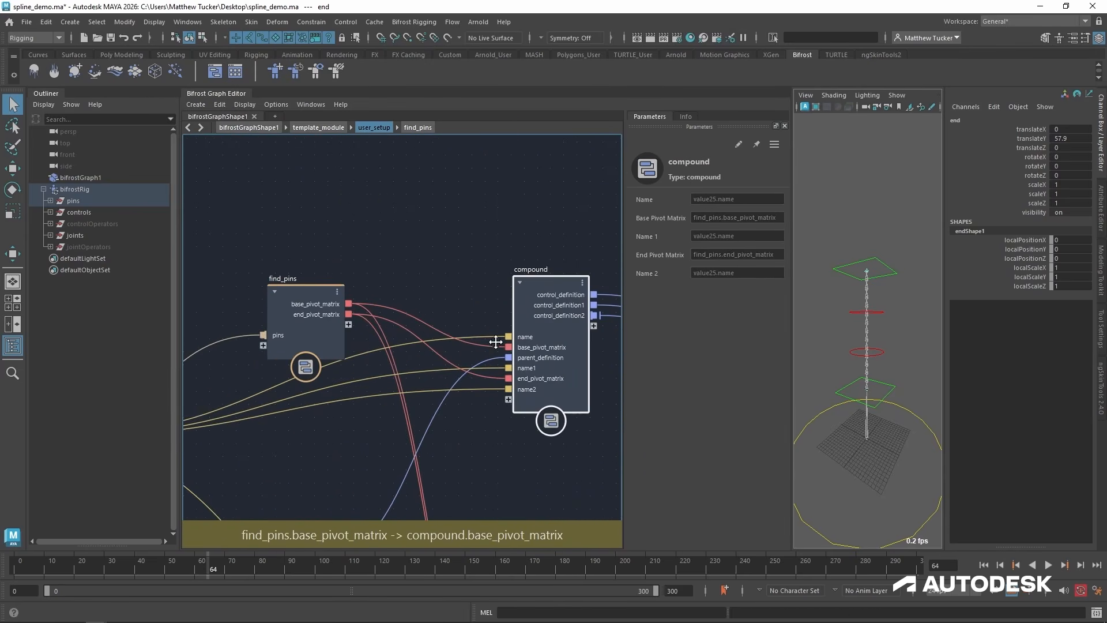
{"action": "double_click", "coordinate": [467, 280]}
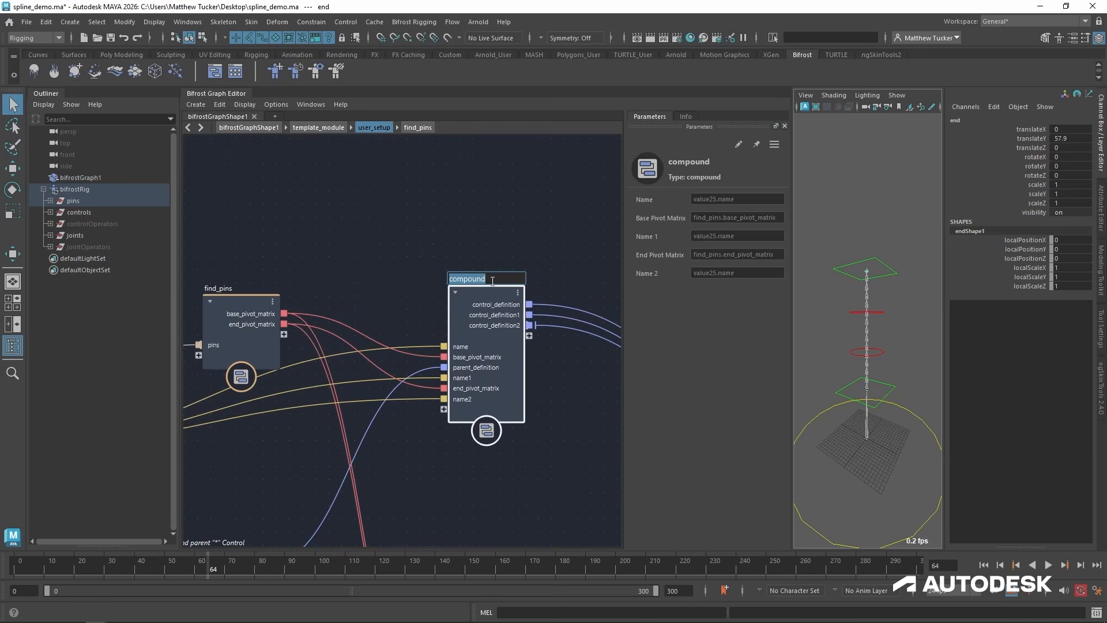
{"action": "type", "text": "define_controls"}
{"action": "key", "text": "Return"}
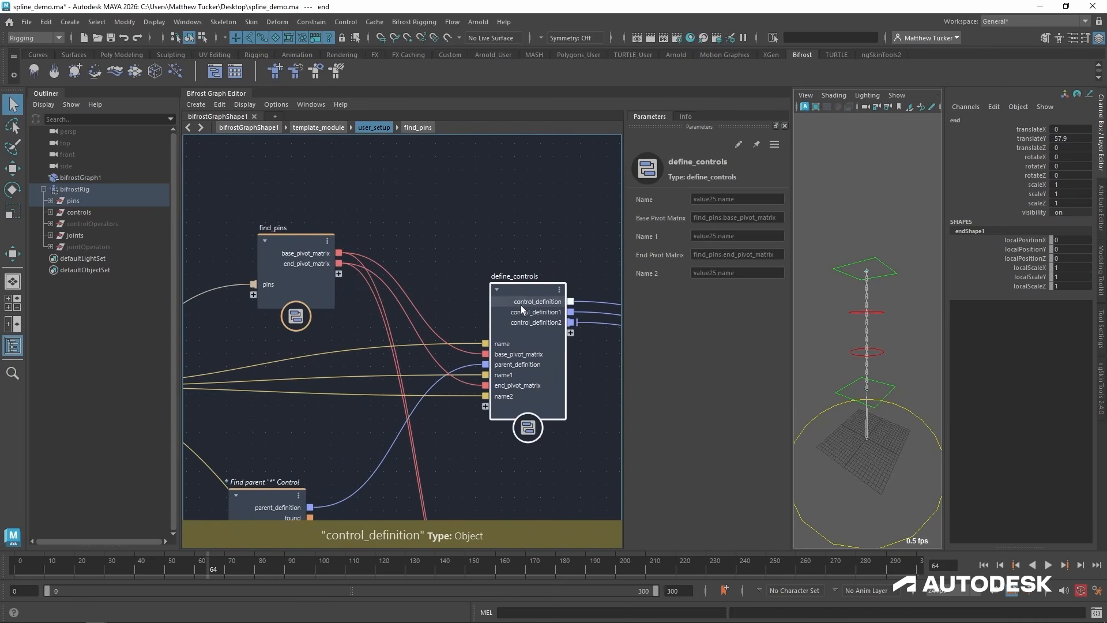
Open the define_controls compound, auto-arrange its nodes and move the input node farther from the control nodes.
{"action": "double_click", "coordinate": [520, 296]}
{"action": "key", "text": "l"}
{"action": "key", "text": "a"}
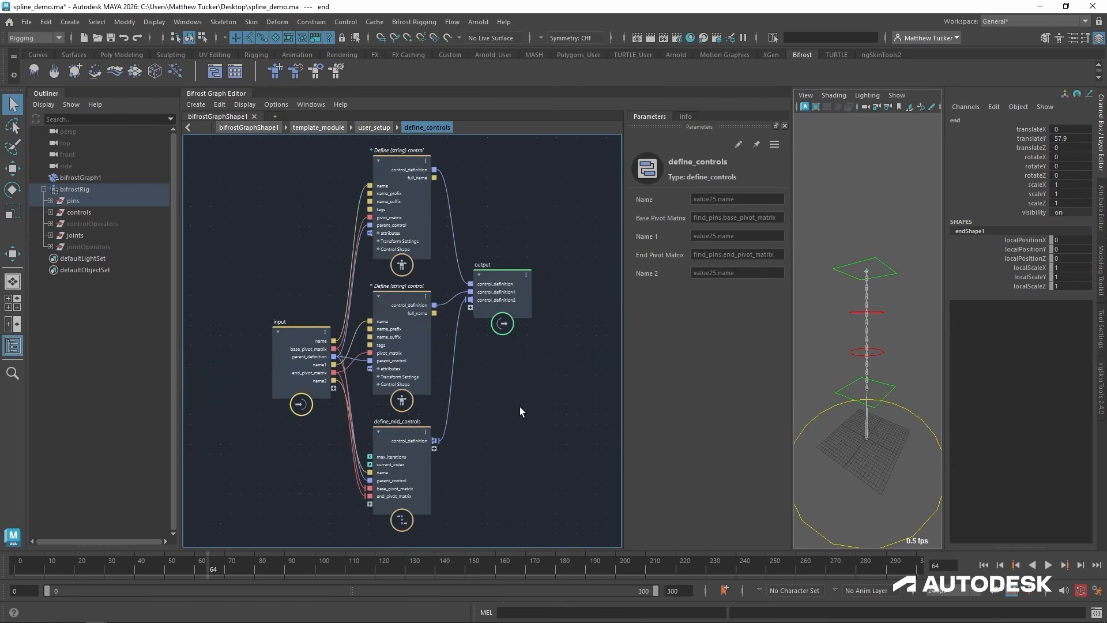
{"action": "left_click_drag", "start_coordinate": [302, 336], "coordinate": [258, 307]}
{"action": "scroll", "coordinate": [276, 311], "scroll_direction": "up", "scroll_amount": 2}
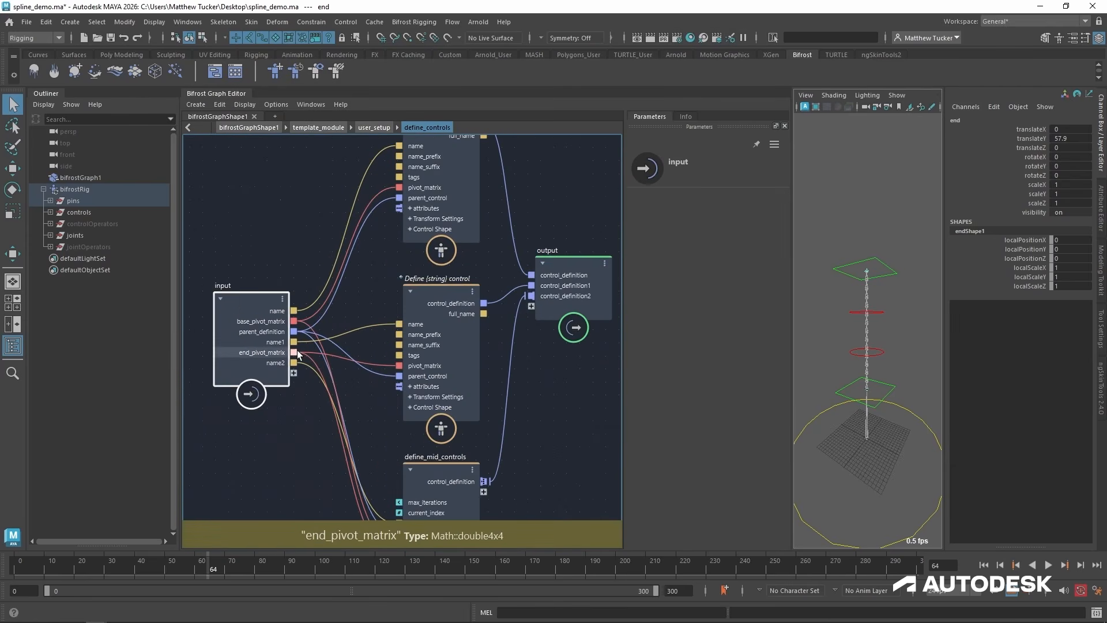
Connect the input node's name port to the name ports of the second define_control node and define_mid_controls.
{"action": "right_click", "coordinate": [290, 345]}
{"action": "left_click", "coordinate": [327, 298]}
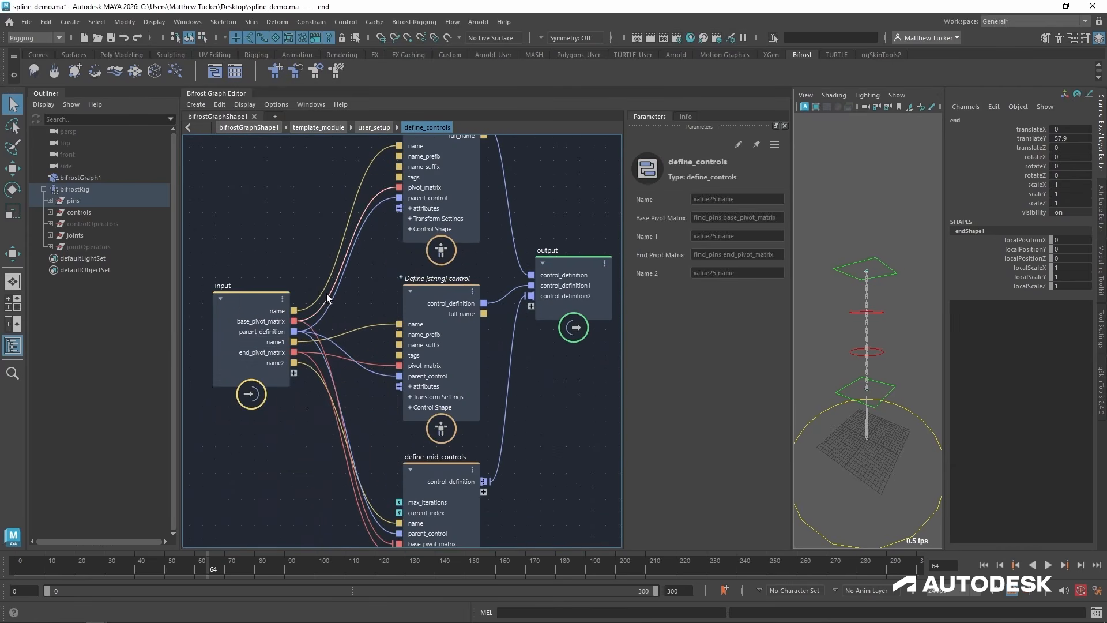
{"action": "left_click_drag", "start_coordinate": [394, 328], "coordinate": [402, 323]}
{"action": "scroll", "coordinate": [364, 428], "scroll_direction": "down", "scroll_amount": 2}
{"action": "middle_click_drag", "start_coordinate": [364, 428], "coordinate": [353, 353], "text": "alt"}
{"action": "left_click_drag", "start_coordinate": [306, 261], "coordinate": [391, 430]}
Delete the redundant name2 and name1 ports from the input node.
{"action": "right_click", "coordinate": [289, 303]}
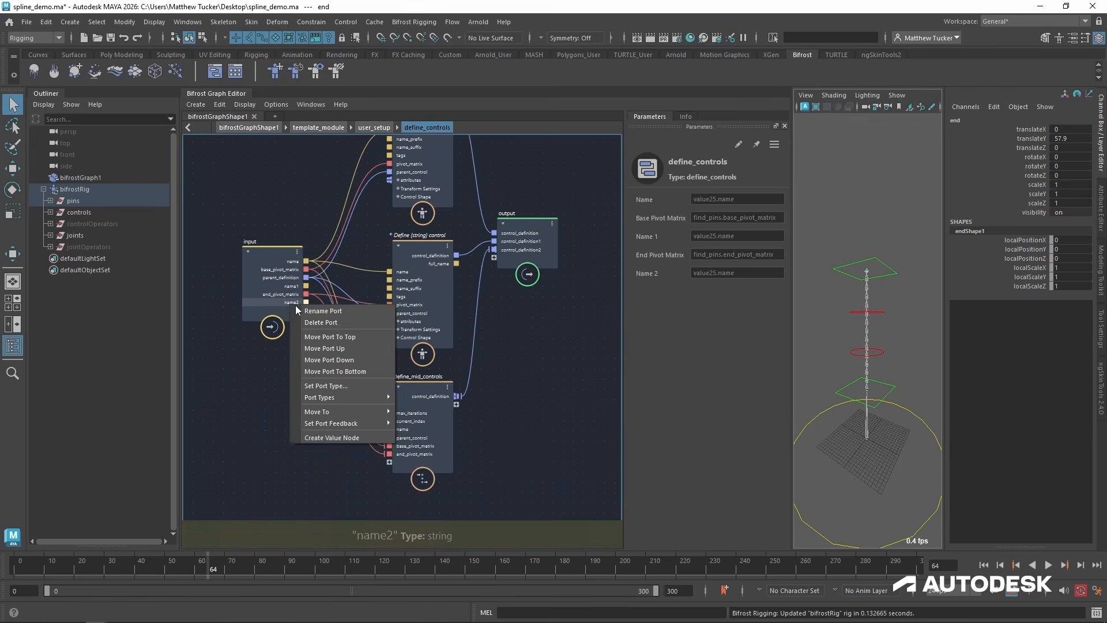
{"action": "left_click", "coordinate": [332, 324]}
{"action": "right_click", "coordinate": [283, 285]}
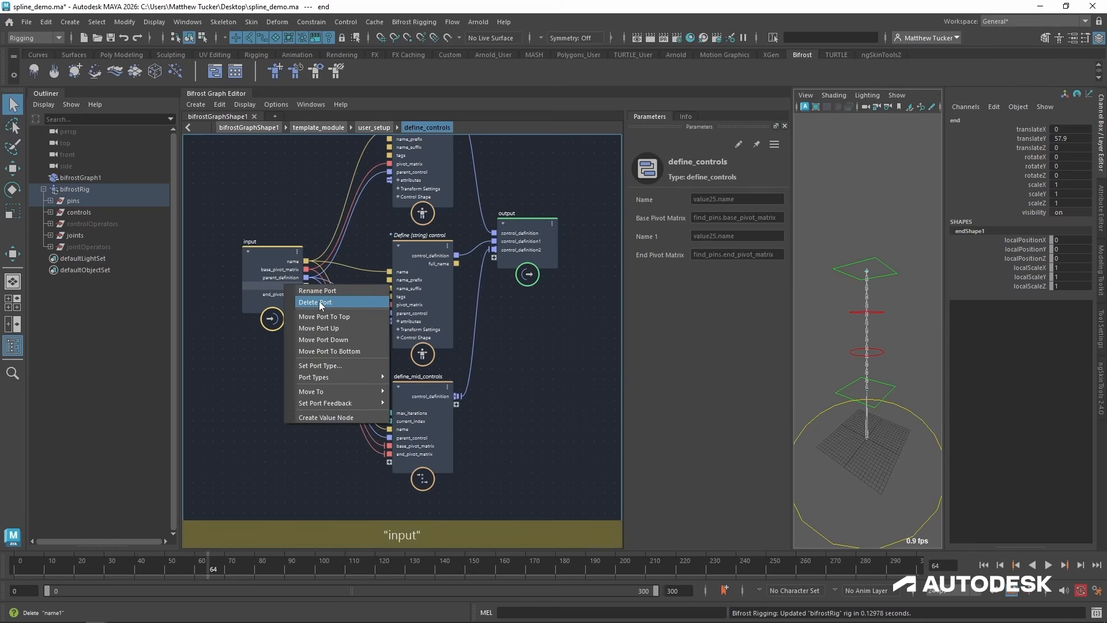
{"action": "left_click", "coordinate": [320, 303]}
Shift the input node farther from the control nodes and move its end_pivot_matrix port up above parent_definition.
{"action": "left_click_drag", "start_coordinate": [268, 246], "coordinate": [231, 305]}
{"action": "scroll", "coordinate": [227, 327], "scroll_direction": "up", "scroll_amount": 3}
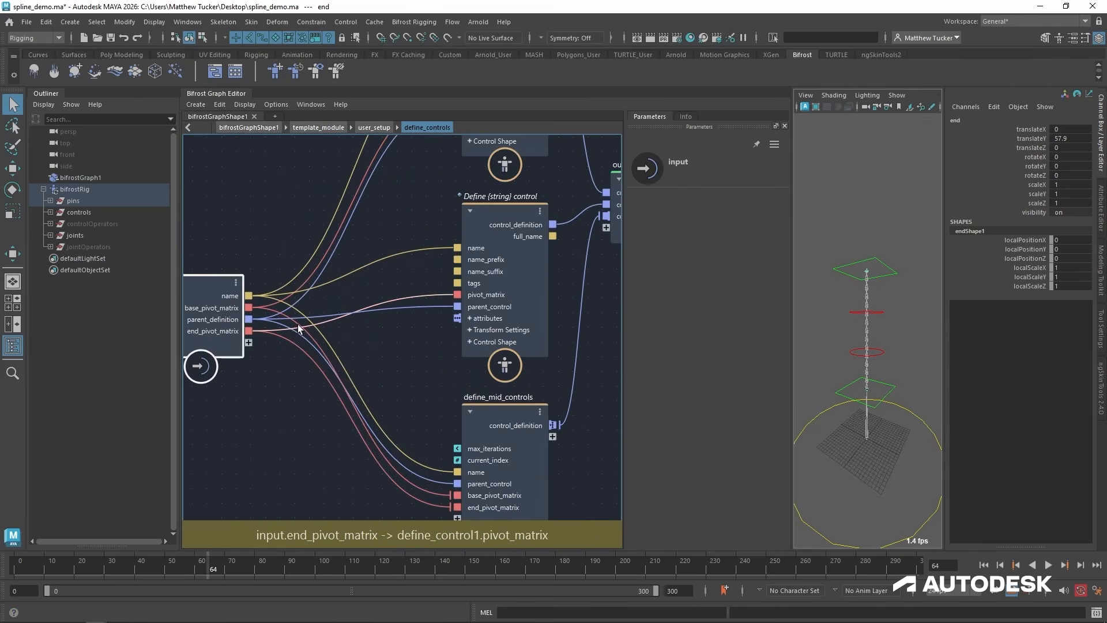
{"action": "middle_click_drag", "start_coordinate": [301, 330], "coordinate": [353, 330], "text": "alt"}
{"action": "scroll", "coordinate": [326, 330], "scroll_direction": "up", "scroll_amount": 1}
{"action": "right_click", "coordinate": [269, 331]}
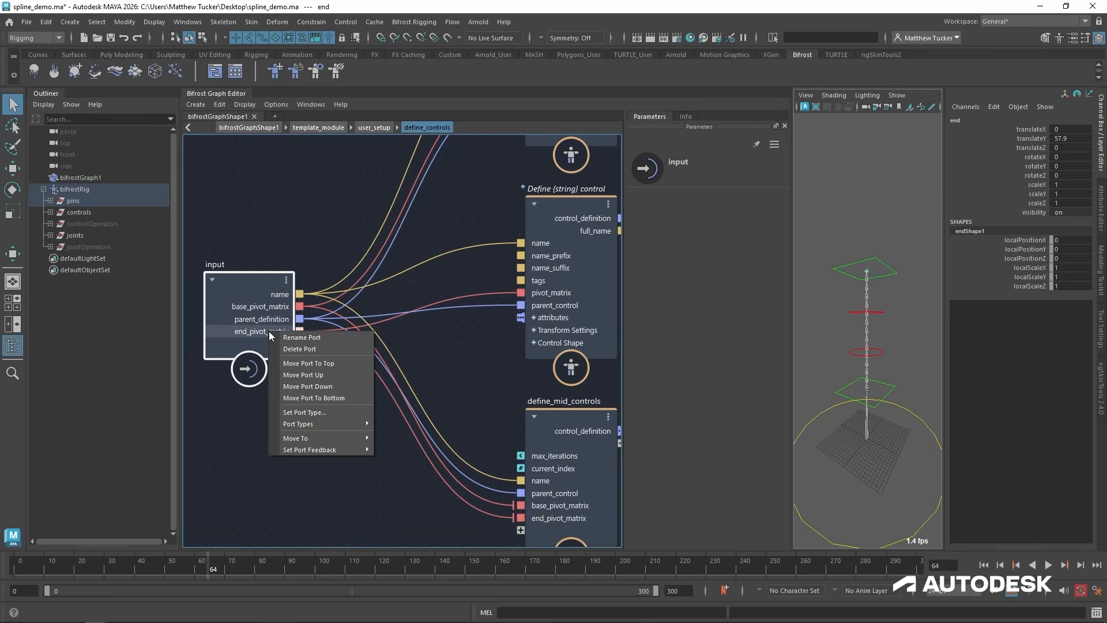
{"action": "left_click", "coordinate": [308, 377]}
{"action": "left_click", "coordinate": [348, 423]}
{"action": "scroll", "coordinate": [355, 419], "scroll_direction": "down", "scroll_amount": 1}
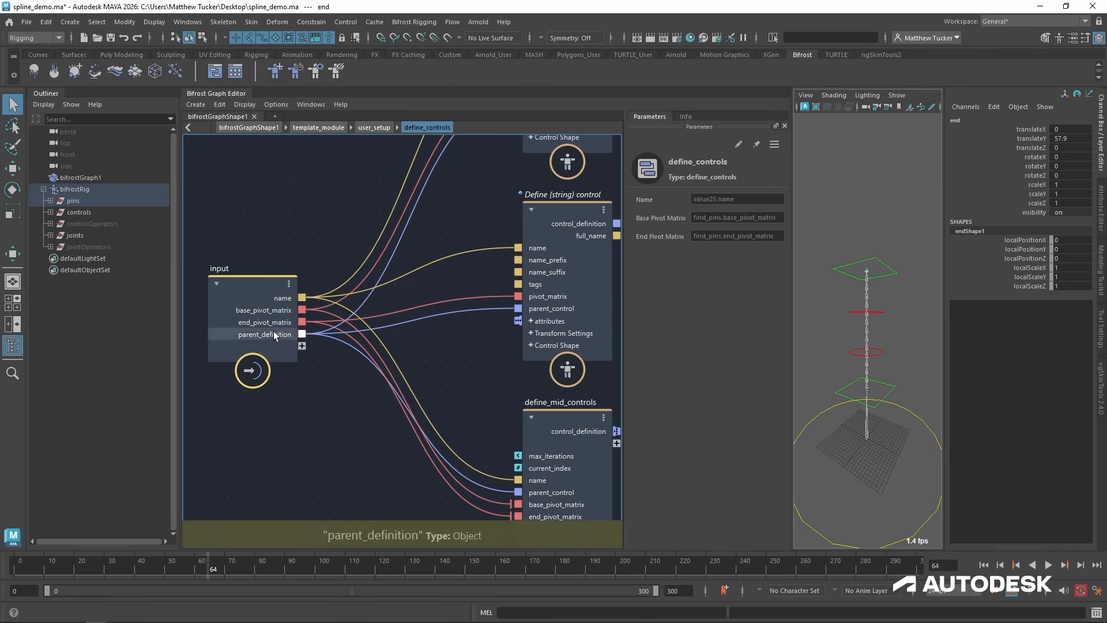
Move the output node farther away from the control nodes.
{"action": "scroll", "coordinate": [508, 279], "scroll_direction": "down", "scroll_amount": 2}
{"action": "left_click_drag", "start_coordinate": [454, 240], "coordinate": [504, 269]}
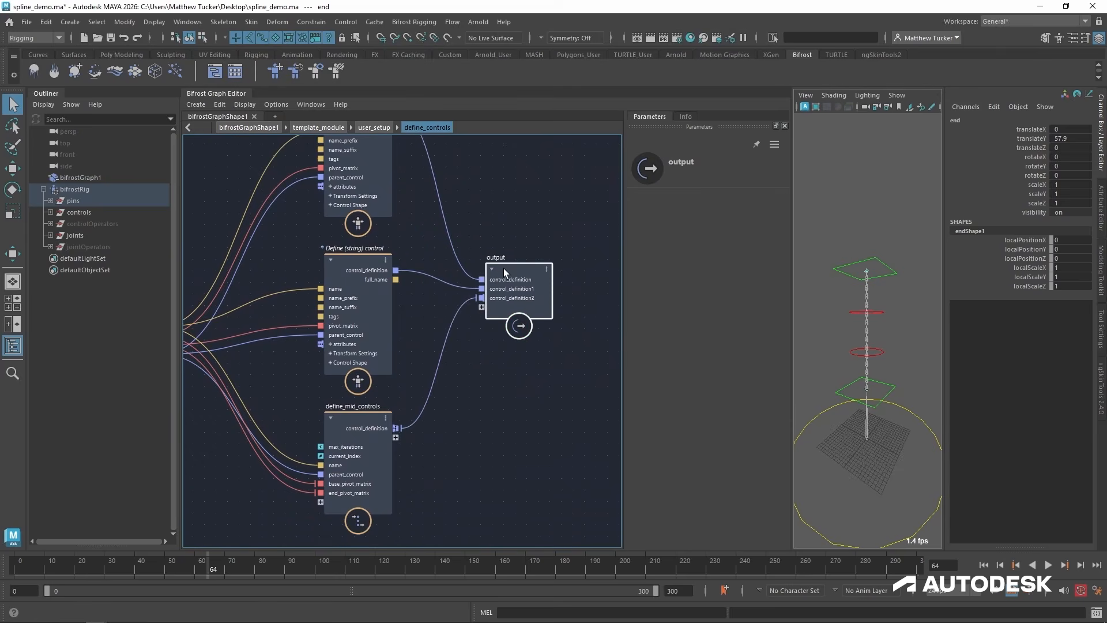
{"action": "middle_click_drag", "start_coordinate": [500, 229], "coordinate": [509, 350]}
{"action": "left_click_drag", "start_coordinate": [375, 202], "coordinate": [372, 203]}
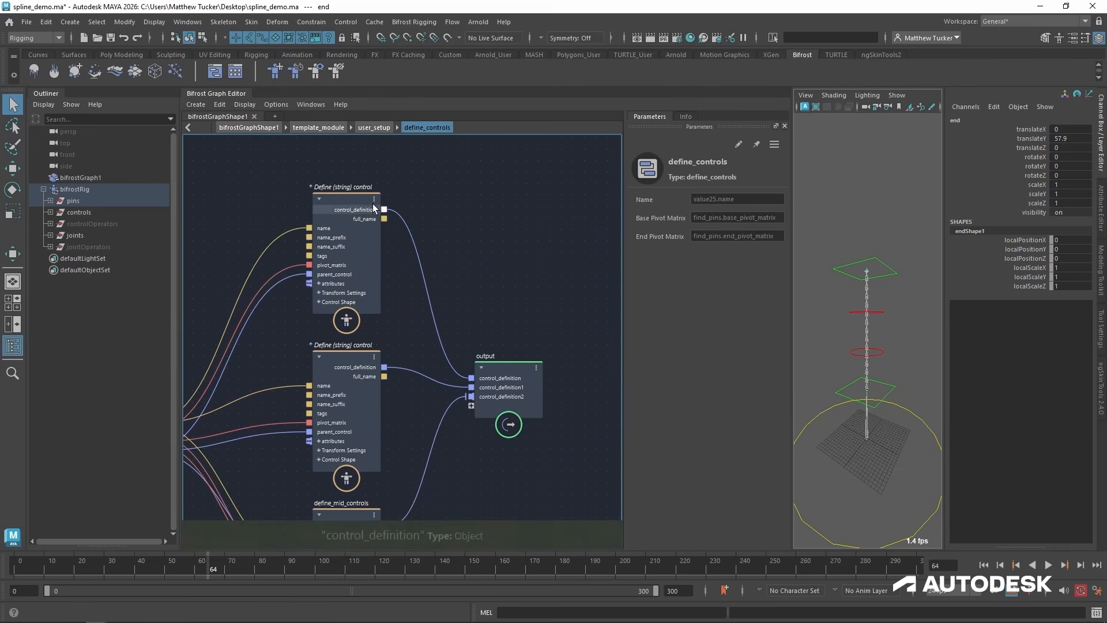
{"action": "left_click_drag", "start_coordinate": [508, 367], "coordinate": [518, 338]}
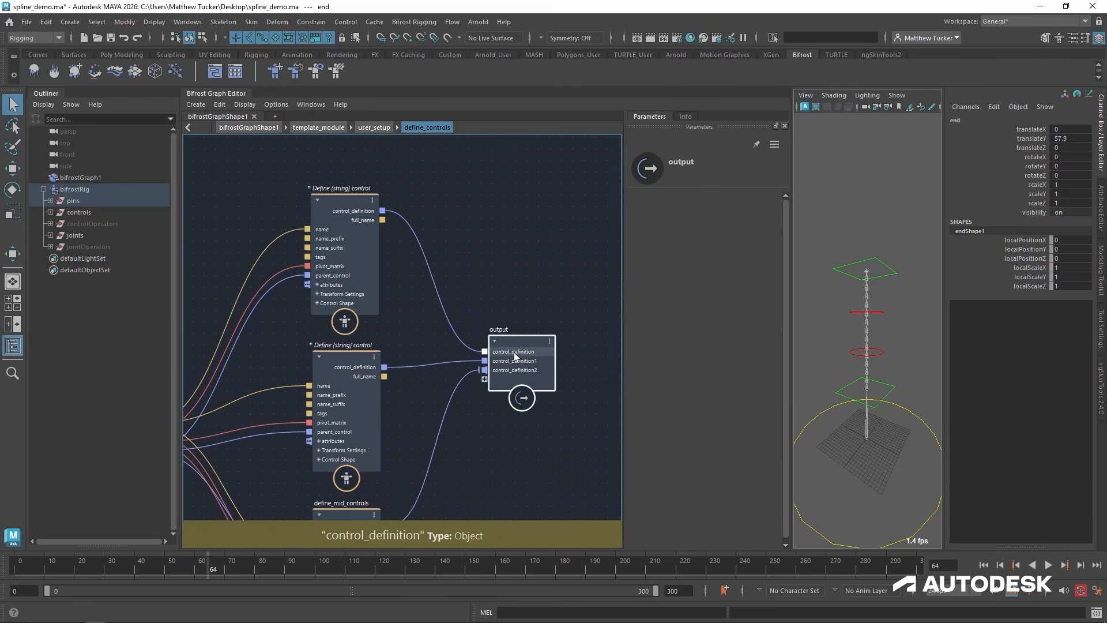
Rename the output node's control_definition port to base_control_definition.
{"action": "right_click", "coordinate": [516, 352]}
{"action": "left_click", "coordinate": [557, 364]}
{"action": "key", "text": "Home"}
{"action": "type", "text": "b"}
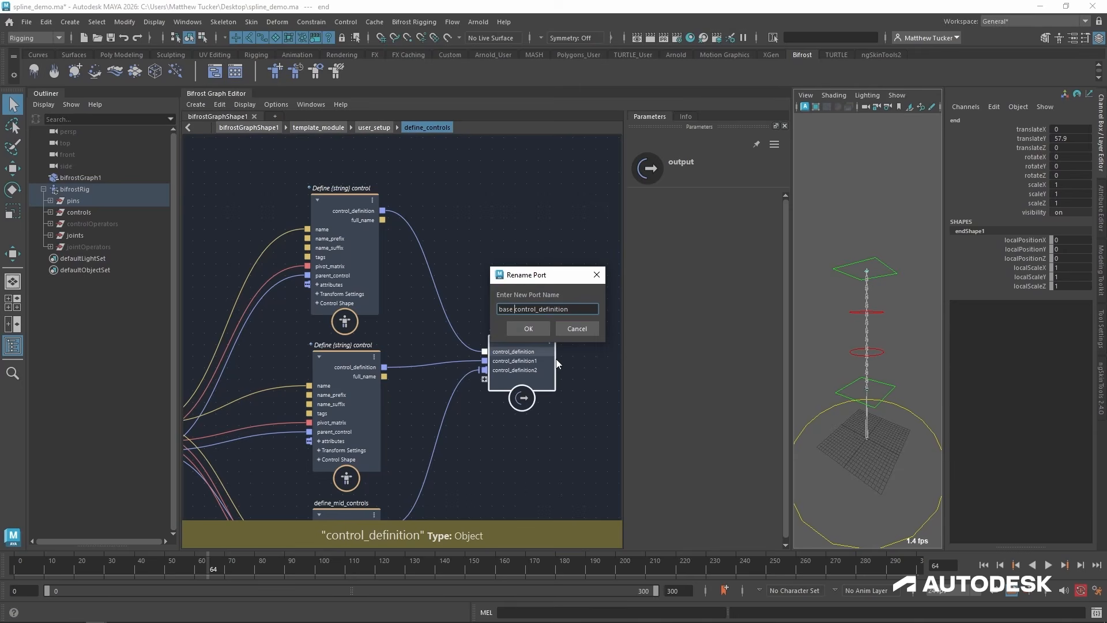
{"action": "type", "text": "ase_"}
{"action": "key", "text": "Return"}
Move define_mid_controls slightly down and rename the output node's control_definition2 port to mid_control_definition.
{"action": "middle_click_drag", "start_coordinate": [452, 452], "coordinate": [455, 366]}
{"action": "left_click_drag", "start_coordinate": [349, 431], "coordinate": [339, 449]}
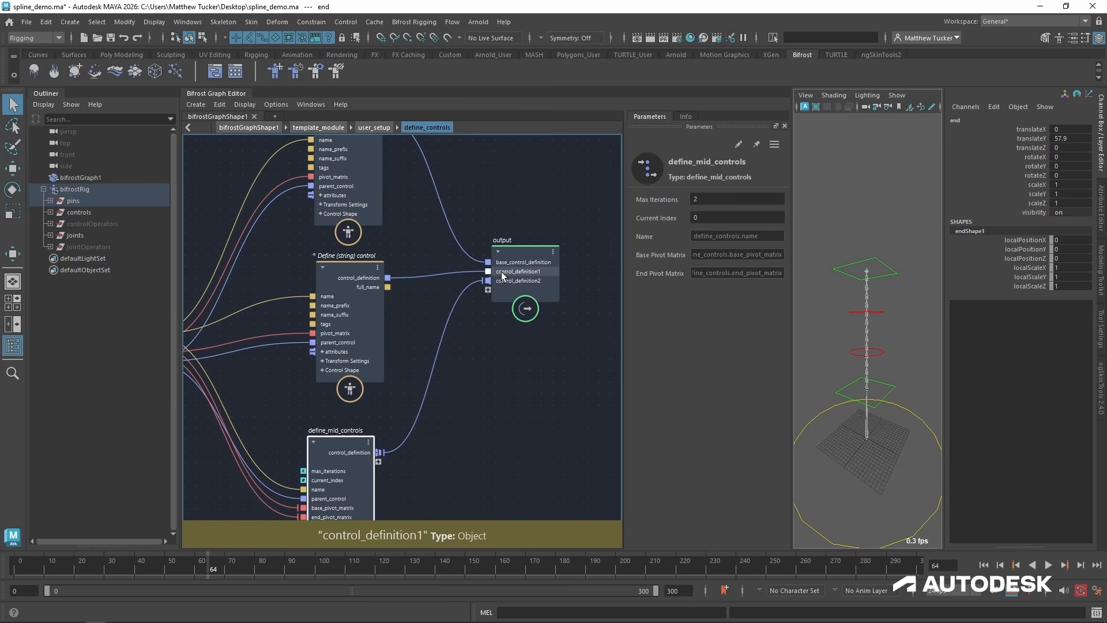
{"action": "right_click", "coordinate": [502, 276]}
{"action": "left_click", "coordinate": [420, 253]}
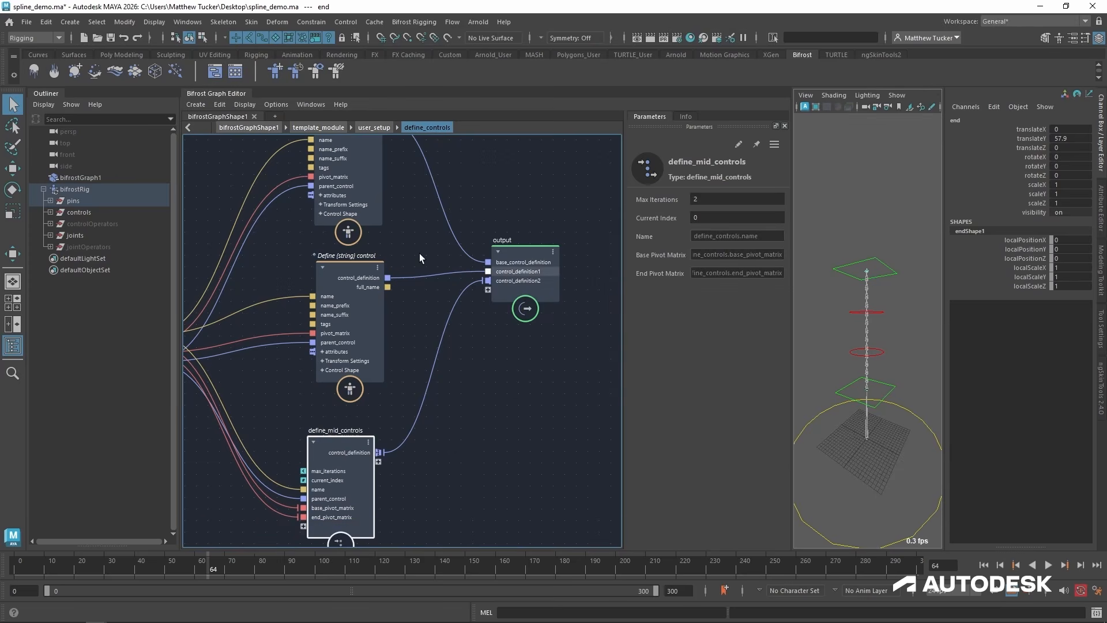
{"action": "right_click", "coordinate": [535, 281]}
{"action": "left_click", "coordinate": [587, 296]}
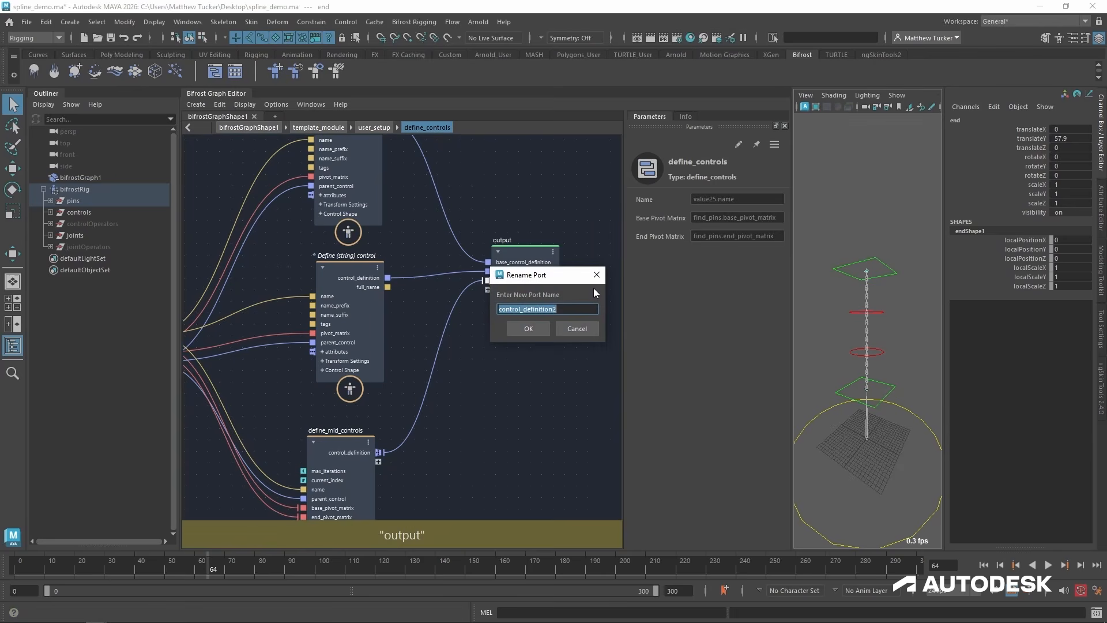
{"action": "type", "text": "mid_control_definition"}
{"action": "key", "text": "Return"}
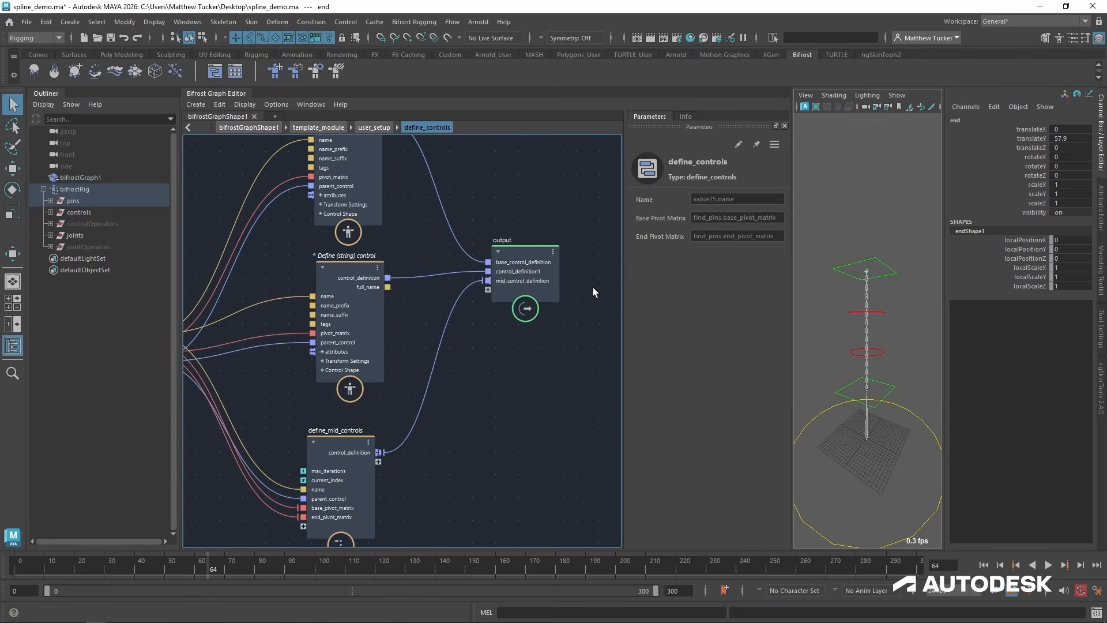
Rename the output node's control_definition1 port to end_control_definition.
{"action": "right_click", "coordinate": [532, 271]}
{"action": "left_click", "coordinate": [553, 278]}
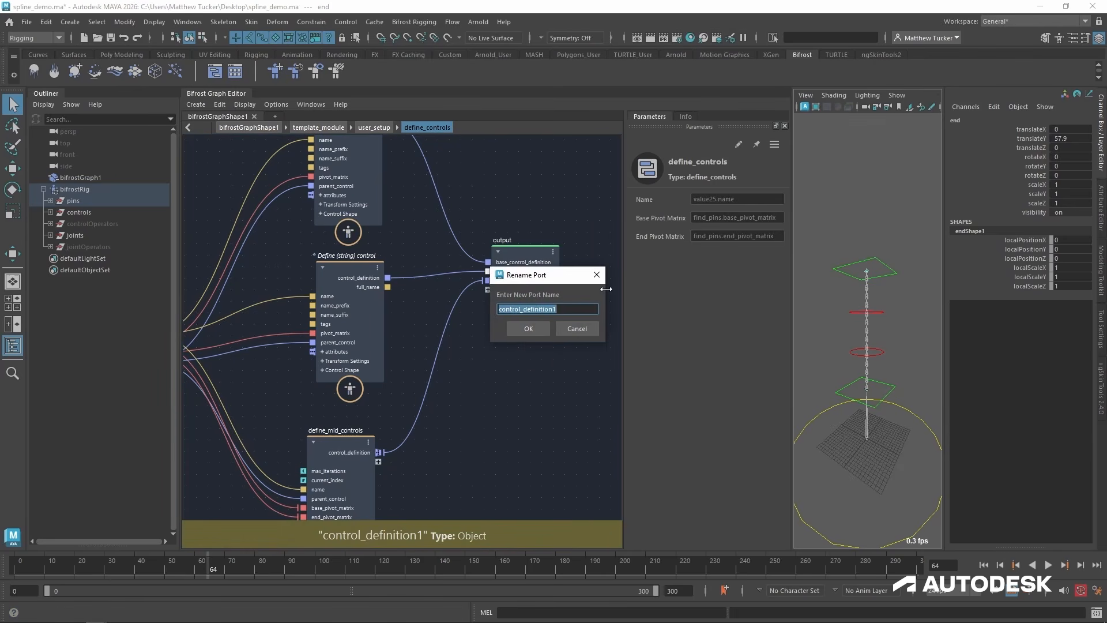
{"action": "key", "text": "End"}
{"action": "key", "text": "BackSpace"}
{"action": "type", "text": "en"}
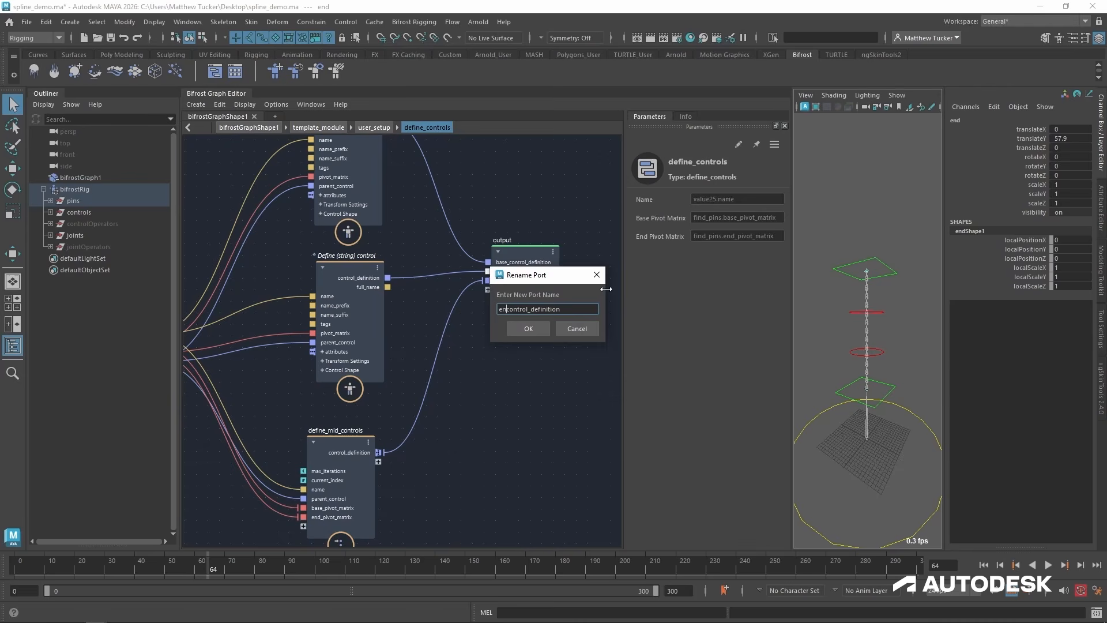
{"action": "type", "text": "d_"}
{"action": "key", "text": "Return"}
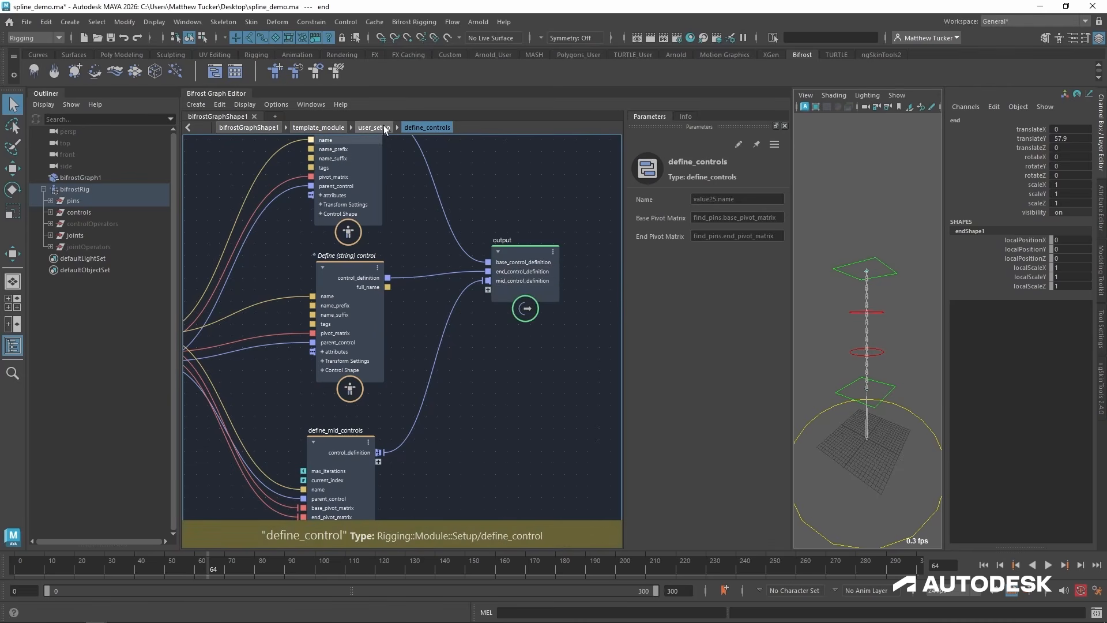
Return to user_setup and rename the iterate1 compound to define_joints.
{"action": "left_click", "coordinate": [374, 128]}
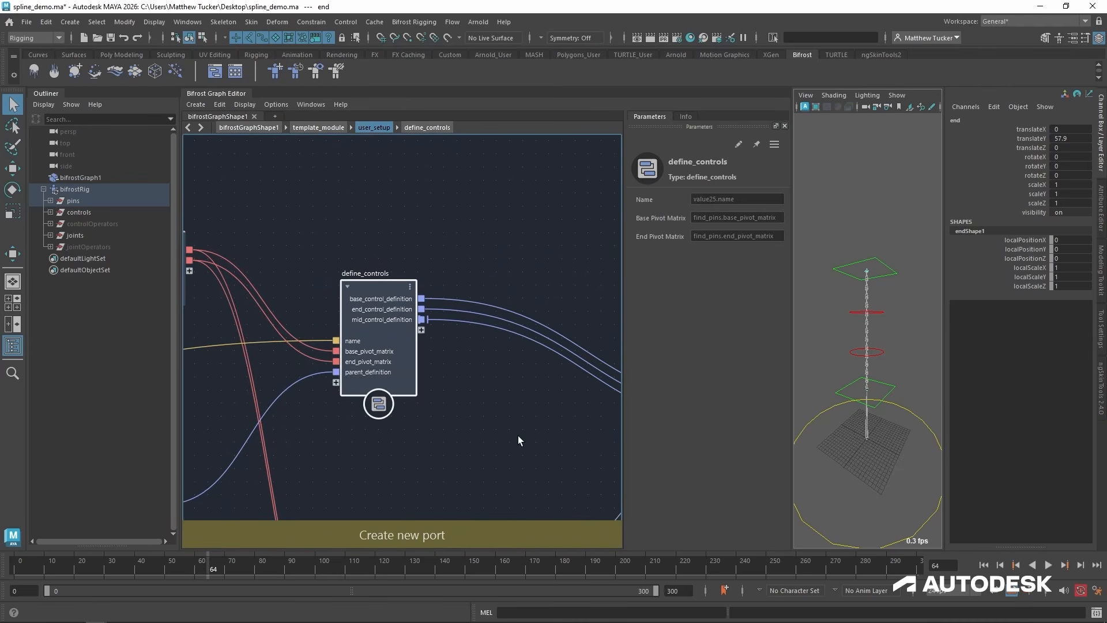
{"action": "middle_click_drag", "start_coordinate": [518, 441], "coordinate": [658, 306], "text": "alt"}
{"action": "scroll", "coordinate": [472, 359], "scroll_direction": "down", "scroll_amount": 2}
{"action": "middle_click_drag", "start_coordinate": [472, 358], "coordinate": [490, 310], "text": "alt"}
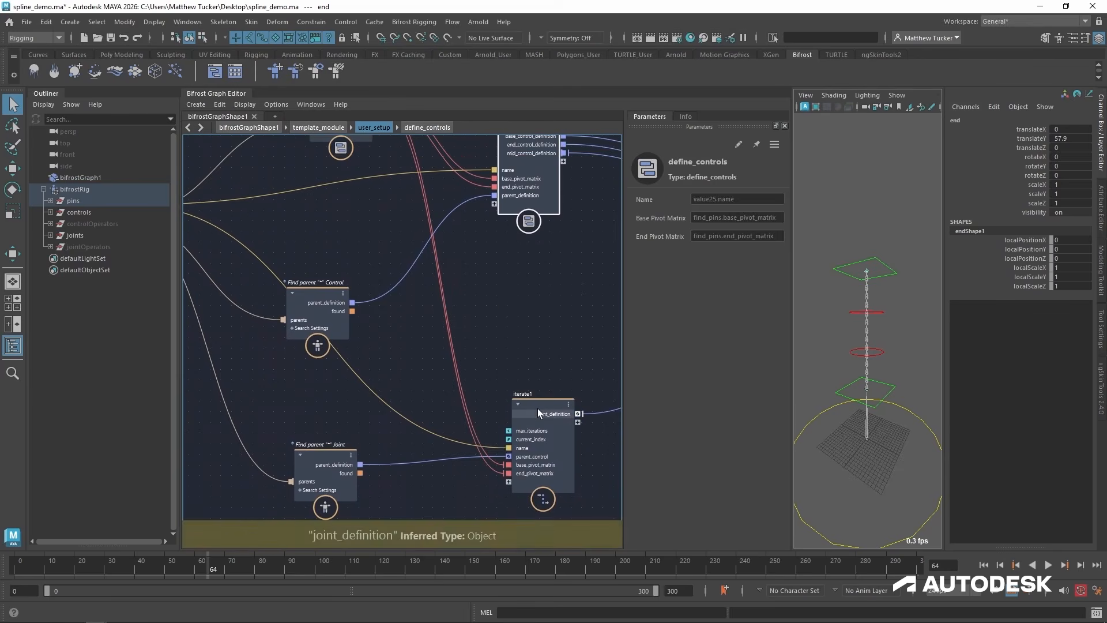
{"action": "left_click_drag", "start_coordinate": [538, 406], "coordinate": [537, 398]}
{"action": "double_click", "coordinate": [530, 385]}
{"action": "type", "text": "defi"}
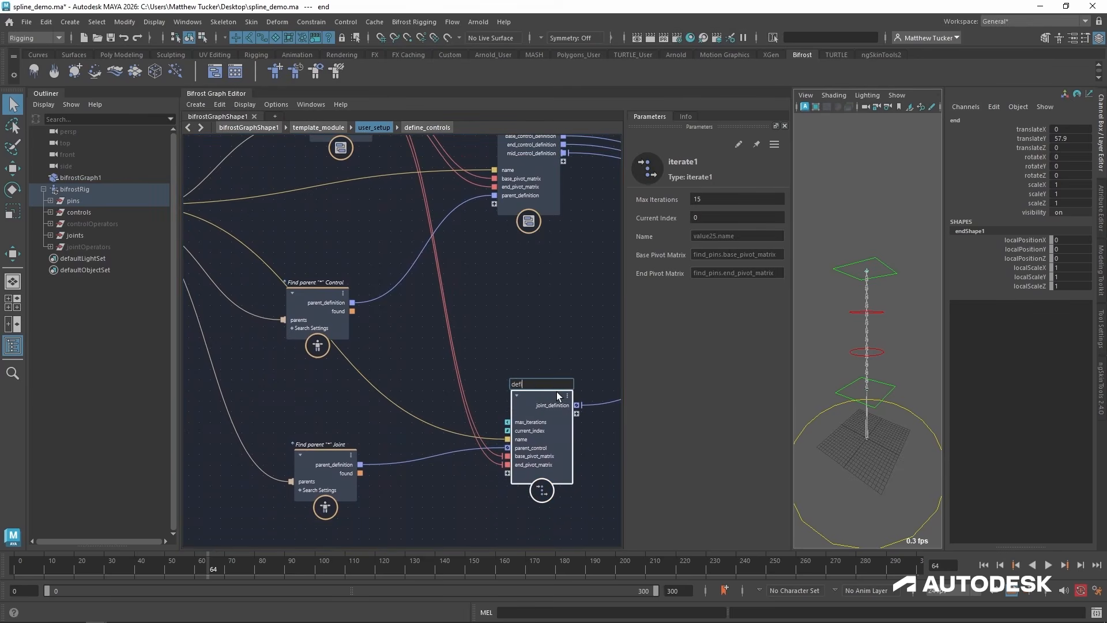
{"action": "type", "text": "ne_joints"}
{"action": "key", "text": "Return"}
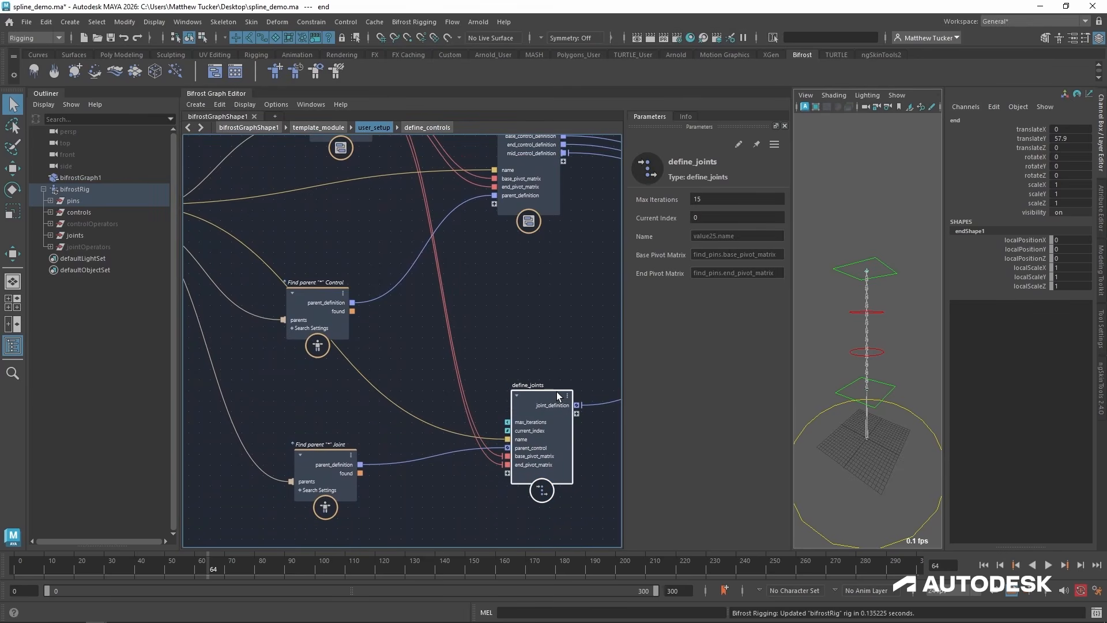
Move the joint find_parent node up level with the parent_control port of define_joints.
{"action": "middle_click_drag", "start_coordinate": [556, 392], "coordinate": [461, 350], "text": "alt"}
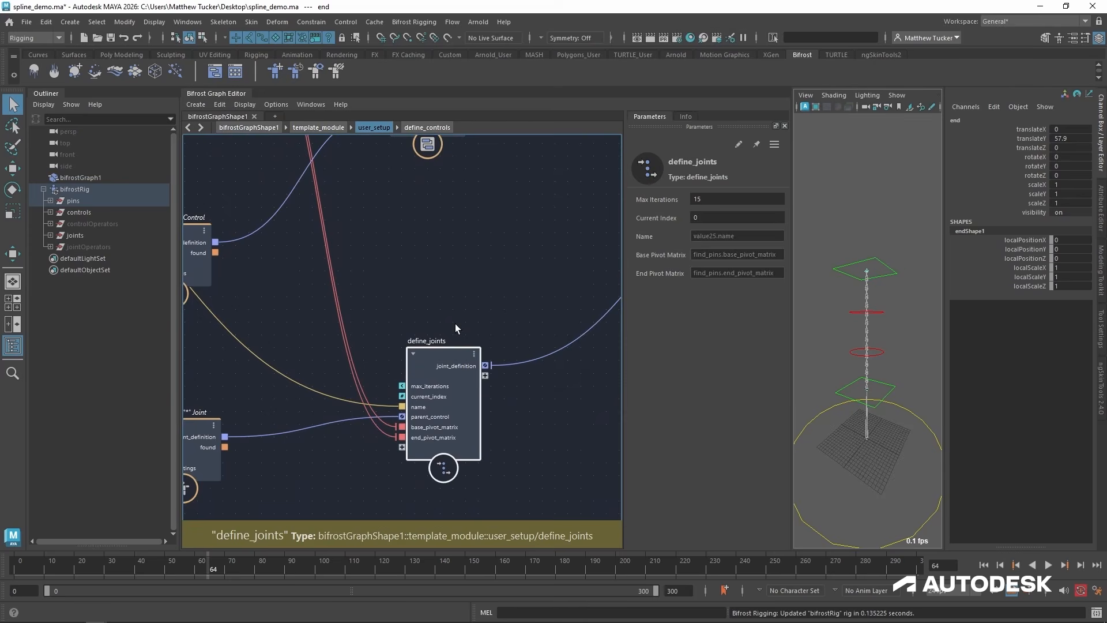
{"action": "left_click", "coordinate": [455, 325]}
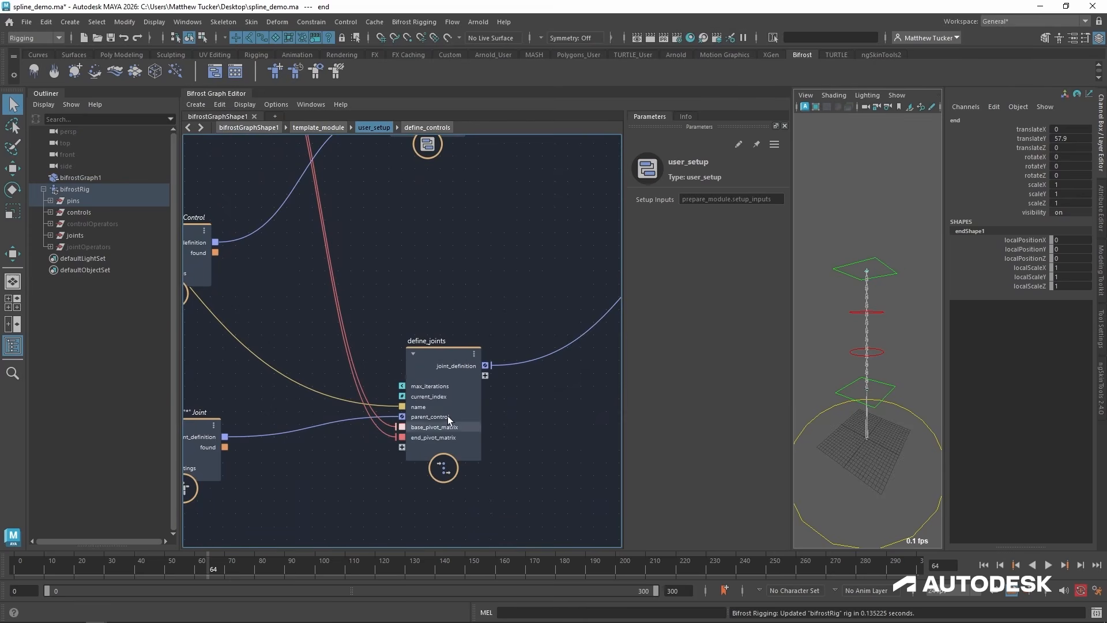
{"action": "left_click", "coordinate": [433, 350]}
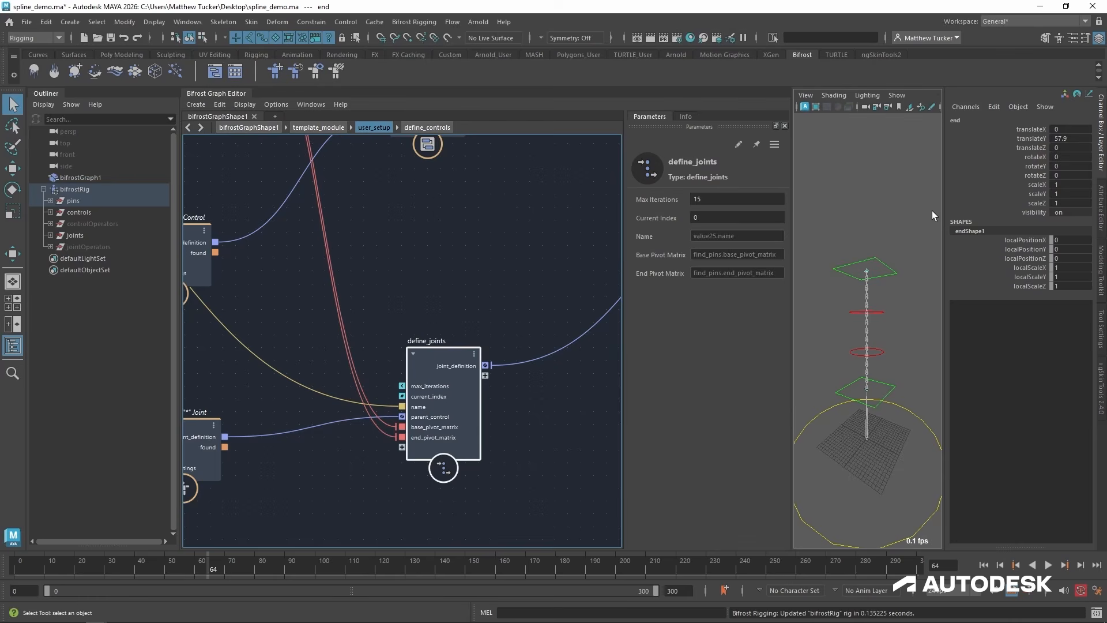
{"action": "middle_click_drag", "start_coordinate": [391, 290], "coordinate": [497, 269]}
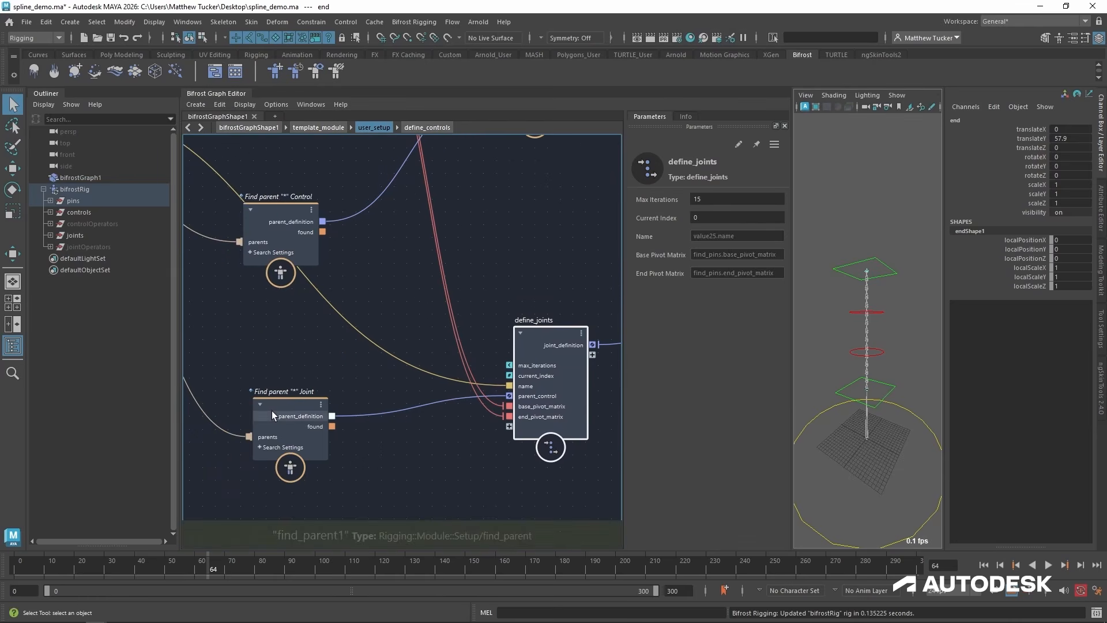
{"action": "left_click", "coordinate": [275, 393]}
{"action": "left_click_drag", "start_coordinate": [275, 389], "coordinate": [274, 390]}
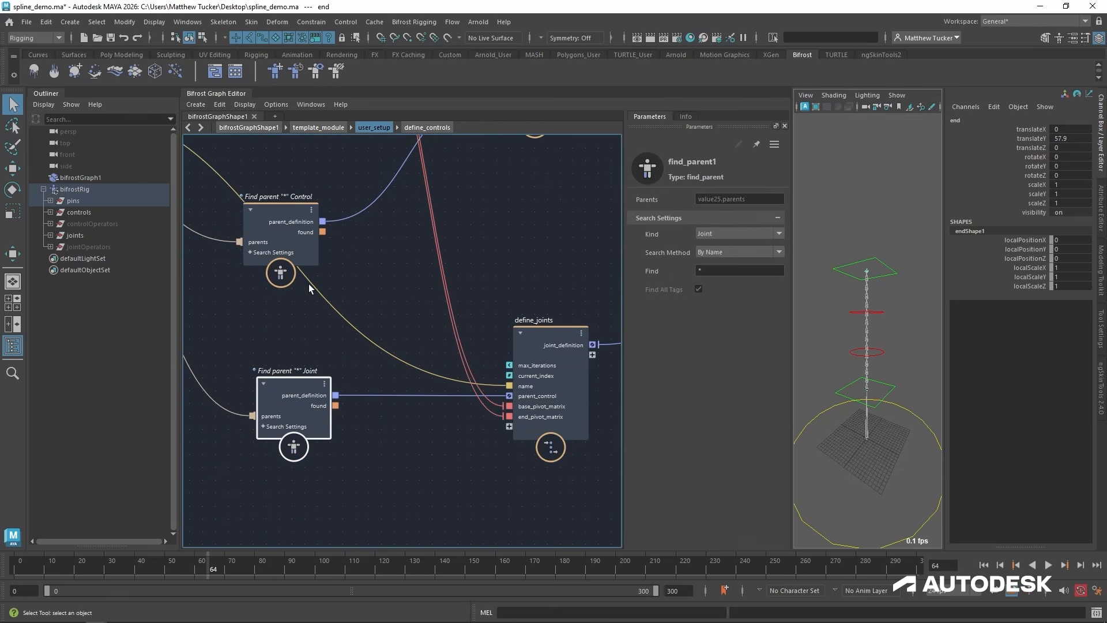
{"action": "middle_click_drag", "start_coordinate": [563, 303], "coordinate": [475, 324]}
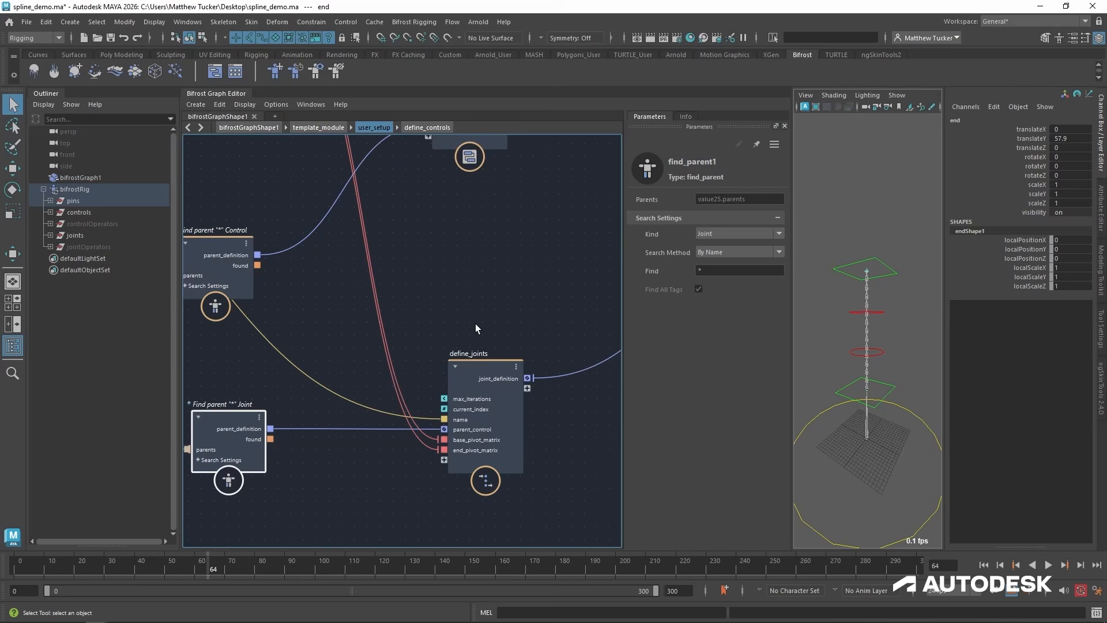
Group the control and joint find_parent nodes in user_setup into a compound named find_parents.
{"action": "left_click", "coordinate": [496, 317]}
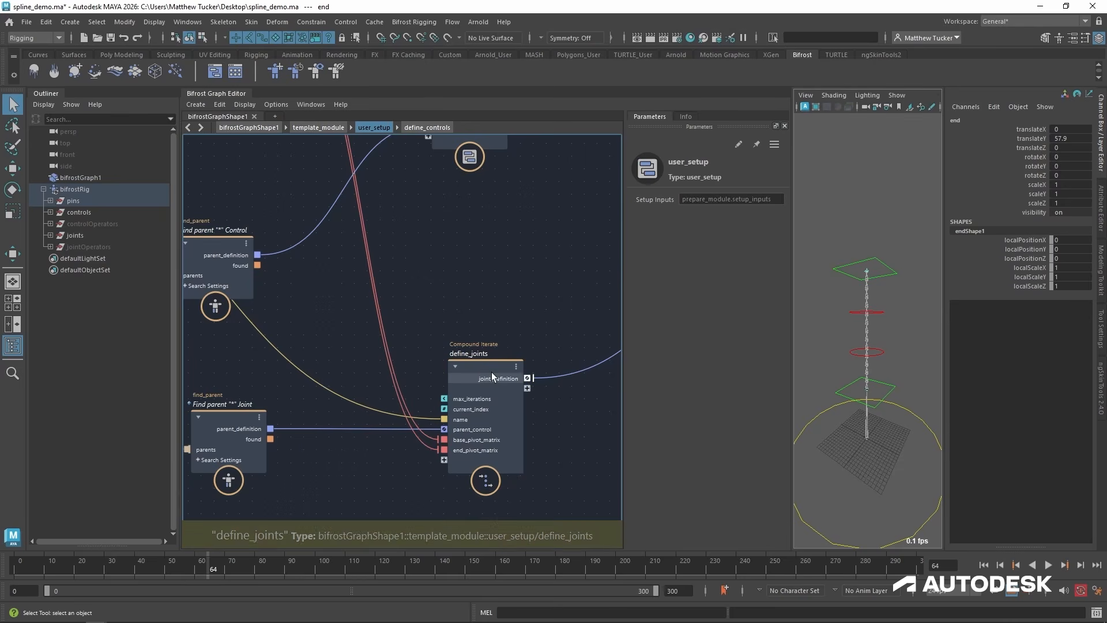
{"action": "middle_click_drag", "start_coordinate": [302, 433], "coordinate": [466, 445]}
{"action": "left_click_drag", "start_coordinate": [383, 424], "coordinate": [359, 413]}
{"action": "left_click", "coordinate": [392, 253], "text": "shift"}
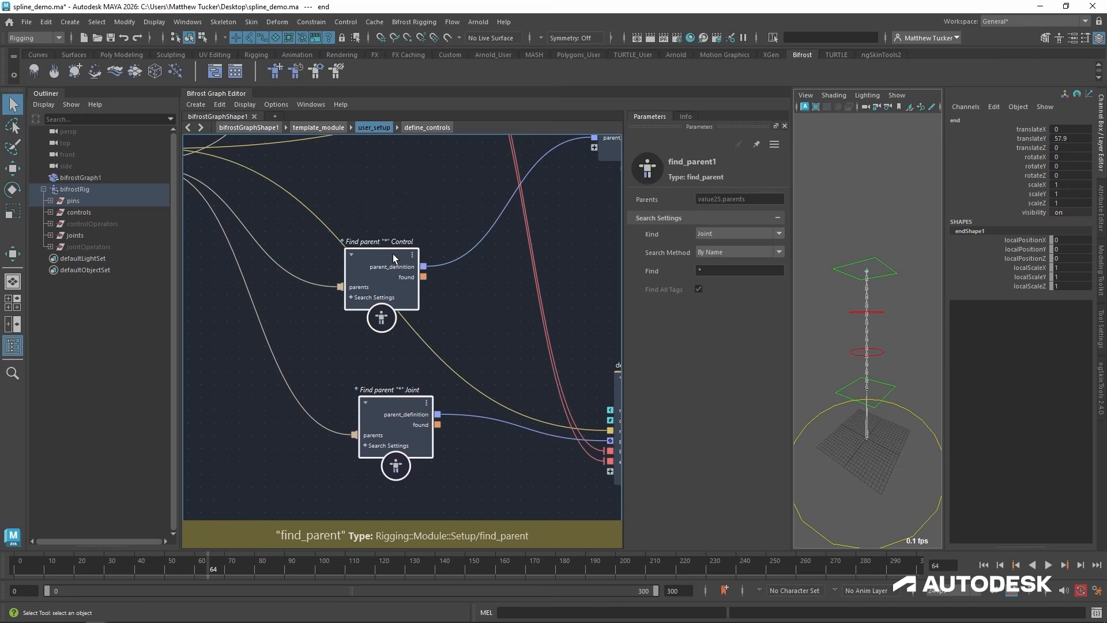
{"action": "key", "text": "ctrl+g"}
{"action": "double_click", "coordinate": [376, 317]}
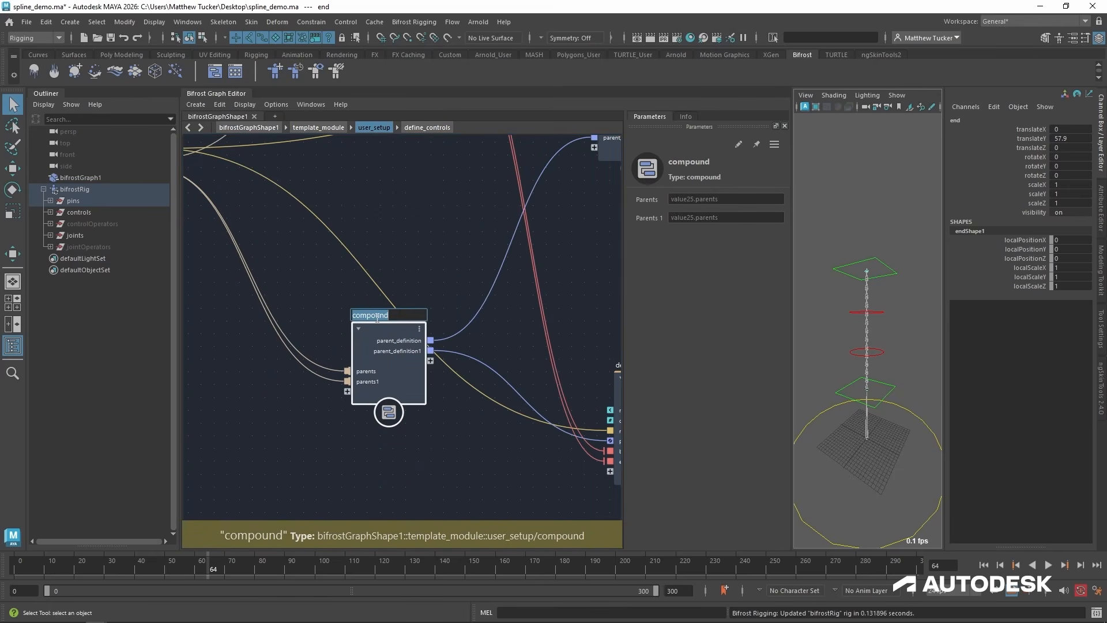
{"action": "type", "text": "find parents"}
{"action": "key", "text": "Return"}
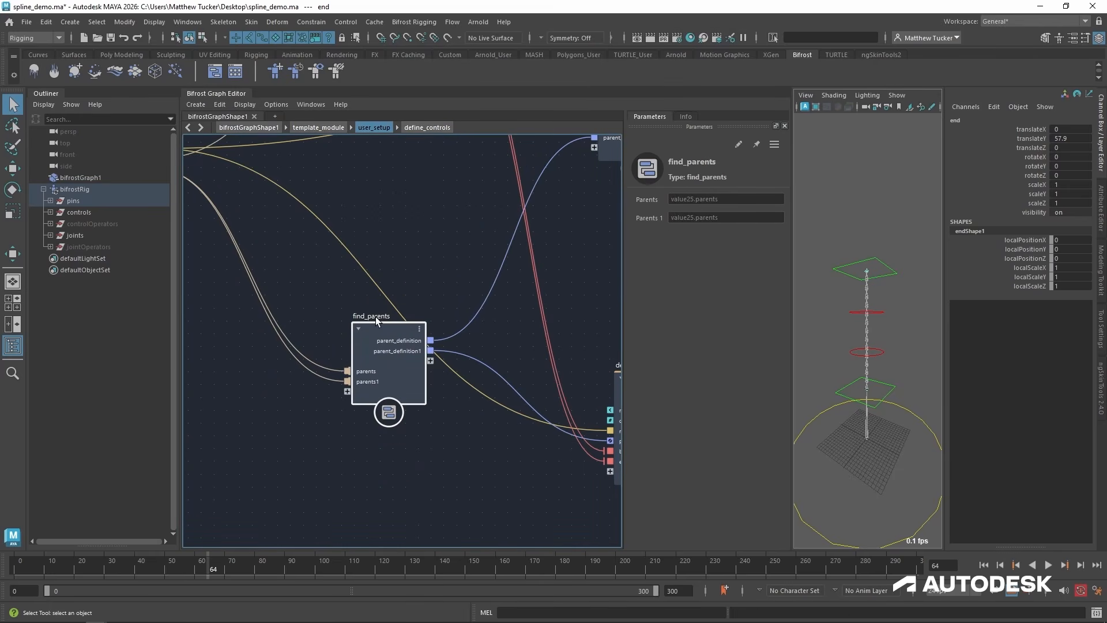
Inside find_parents, feed both find_parent nodes from the single parents input, remove the parents1 port, and return to user_setup.
{"action": "double_click", "coordinate": [384, 336]}
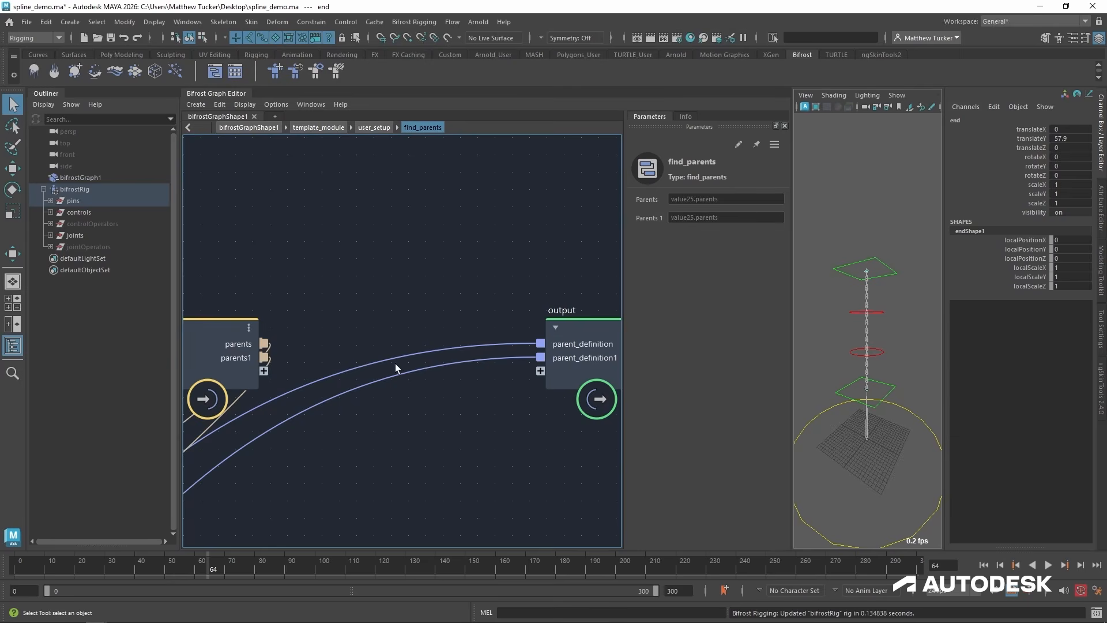
{"action": "key", "text": "a"}
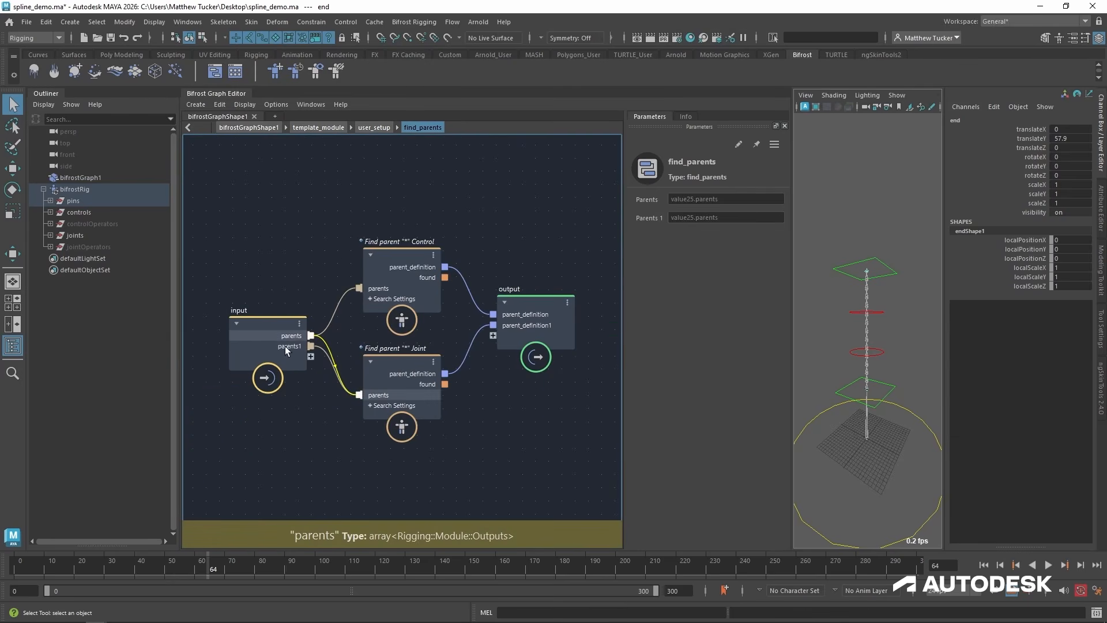
{"action": "right_click", "coordinate": [286, 348]}
{"action": "left_click", "coordinate": [333, 362]}
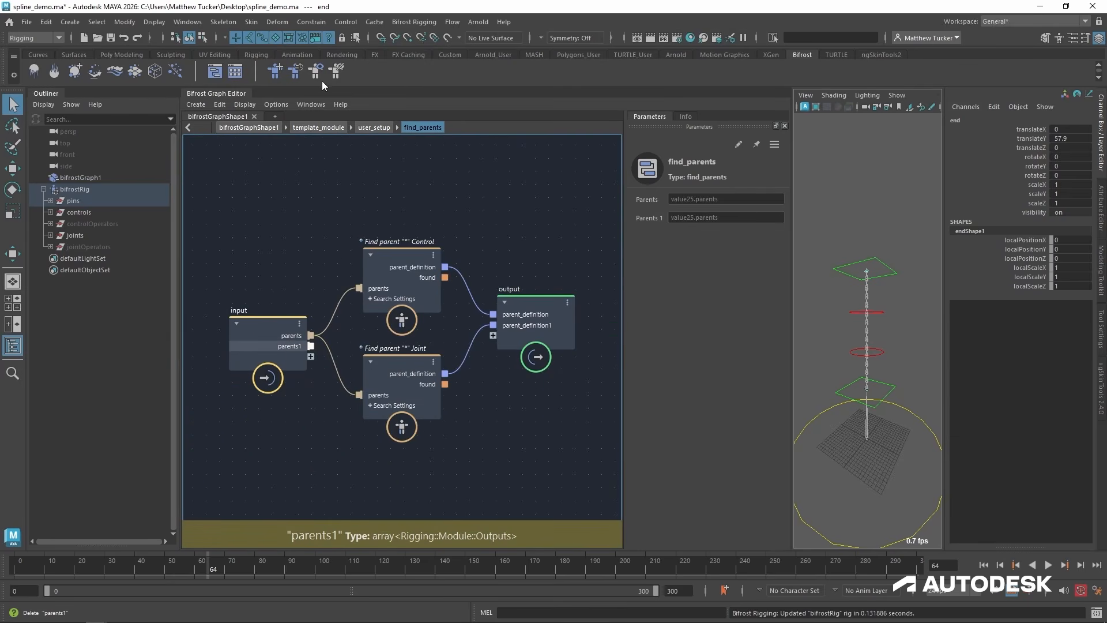
{"action": "left_click", "coordinate": [375, 129]}
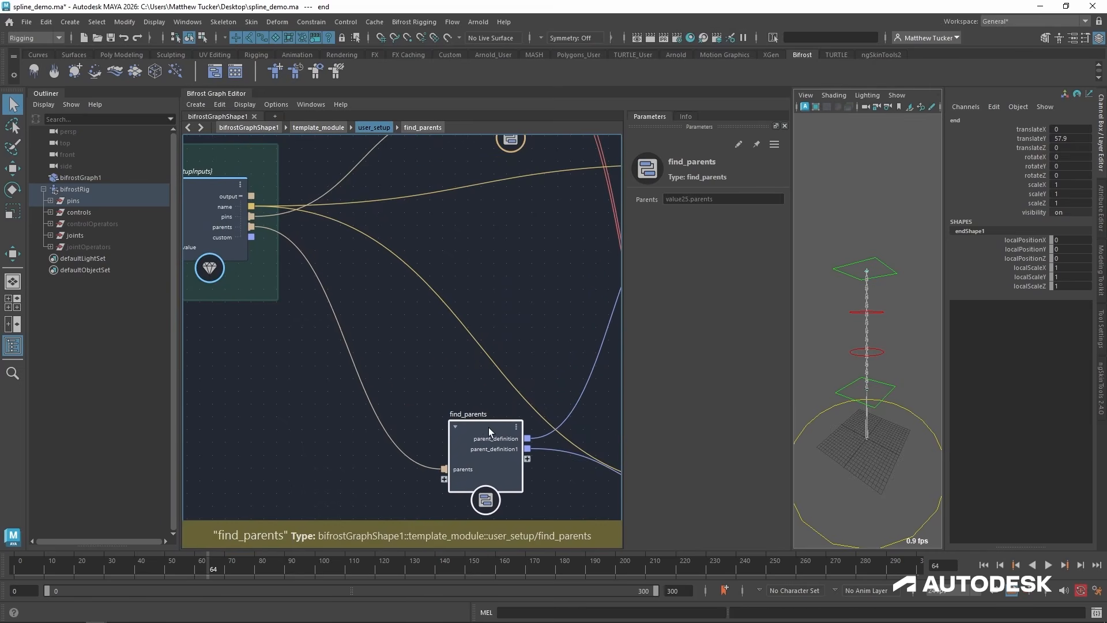
Rename the find_parents output ports to control_parent_definition and joint_parent_definition.
{"action": "double_click", "coordinate": [489, 427]}
{"action": "double_click", "coordinate": [524, 312]}
{"action": "type", "text": "control_"}
{"action": "key", "text": "Return"}
{"action": "double_click", "coordinate": [524, 325]}
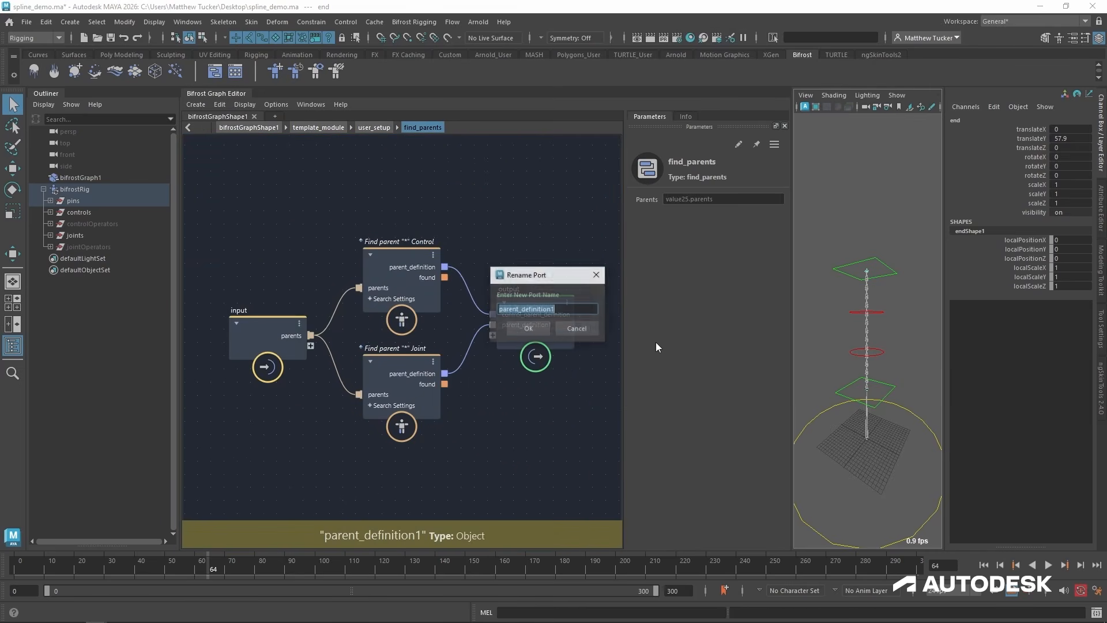
{"action": "key", "text": "Home"}
{"action": "type", "text": "joint_"}
{"action": "key", "text": "Return"}
Return to user_setup and rename the parent_control port on define_joints to parent_joint.
{"action": "left_click", "coordinate": [373, 128]}
{"action": "middle_click_drag", "start_coordinate": [449, 358], "coordinate": [86, 359], "text": "alt"}
{"action": "double_click", "coordinate": [392, 447]}
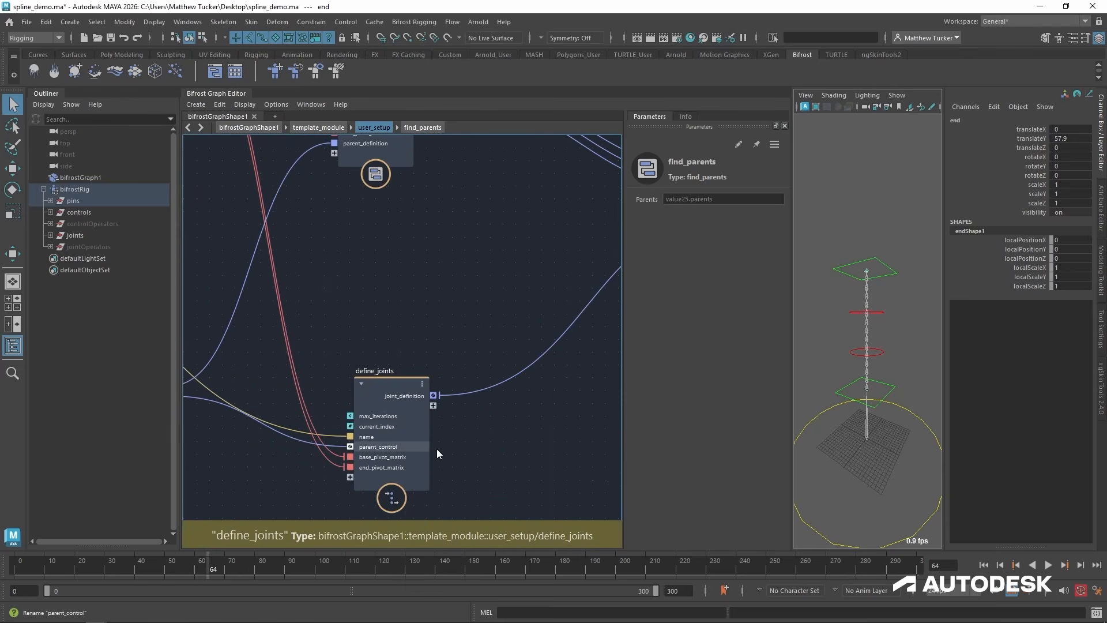
{"action": "type", "text": "parent jo"}
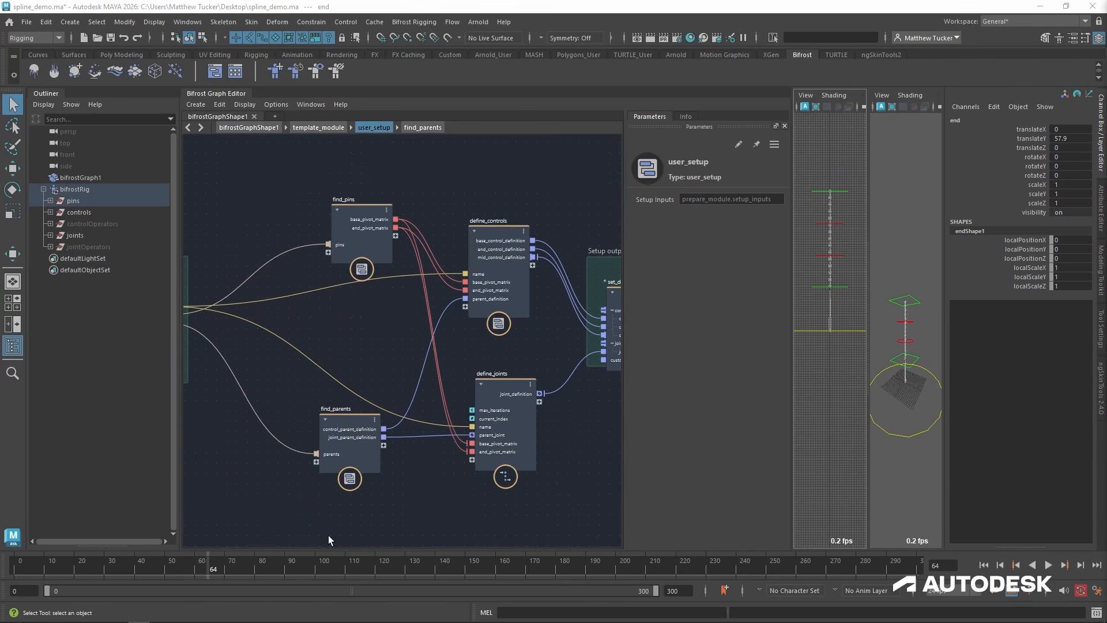
Open define_joints and shift the to_float, decrement, divide and interpolate_transform_matrix nodes together slightly to the right.
{"action": "right_click_drag", "start_coordinate": [366, 494], "coordinate": [394, 490], "text": "alt"}
{"action": "middle_click_drag", "start_coordinate": [515, 371], "coordinate": [470, 310], "text": "alt"}
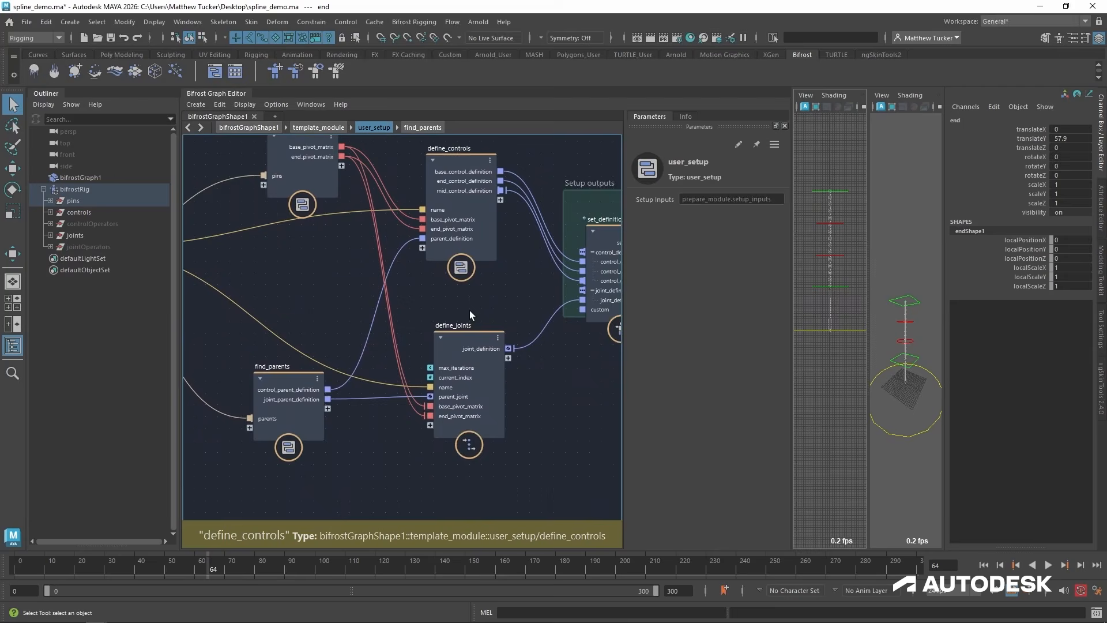
{"action": "double_click", "coordinate": [485, 338]}
{"action": "middle_click_drag", "start_coordinate": [396, 367], "coordinate": [414, 424], "text": "alt"}
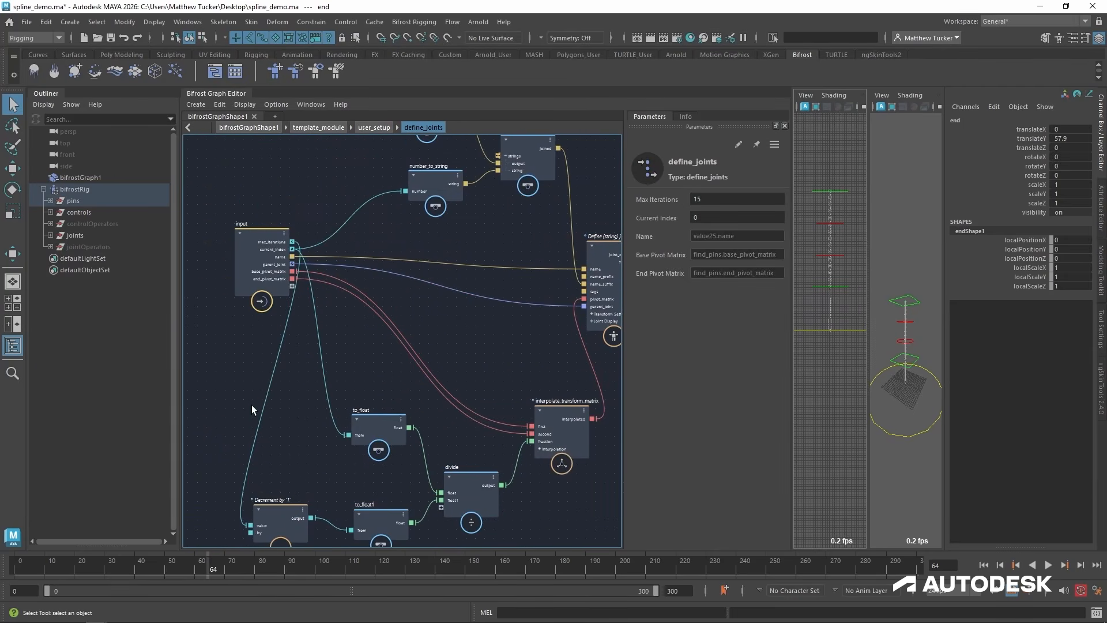
{"action": "left_click_drag", "start_coordinate": [225, 398], "coordinate": [598, 508]}
{"action": "left_click_drag", "start_coordinate": [379, 422], "coordinate": [410, 414]}
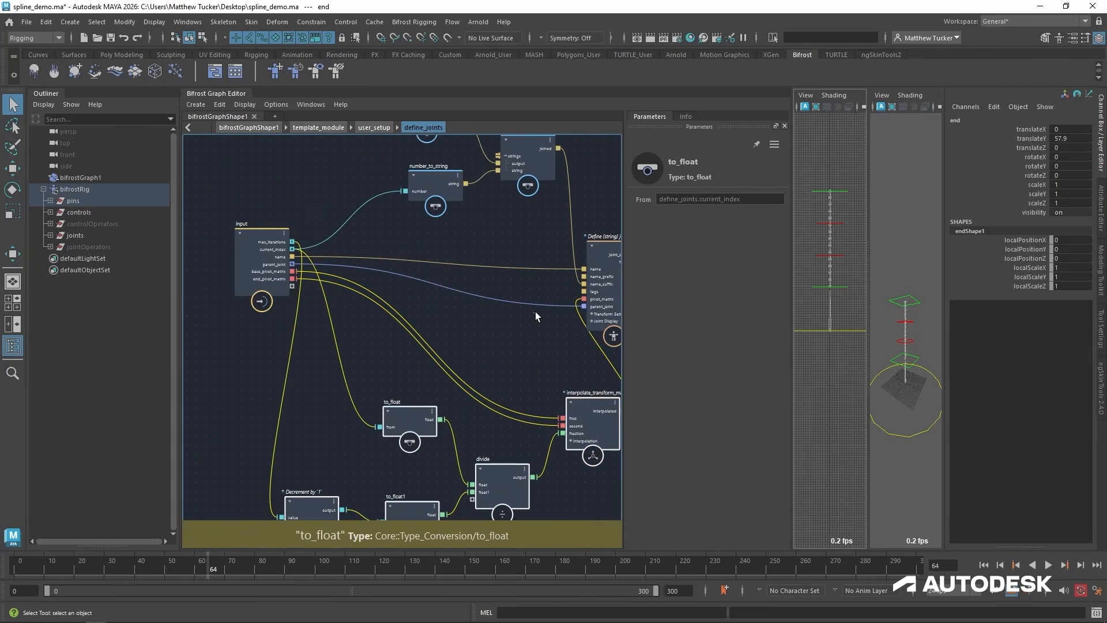
{"action": "left_click", "coordinate": [535, 312]}
{"action": "scroll", "coordinate": [263, 225], "scroll_direction": "up", "scroll_amount": 4}
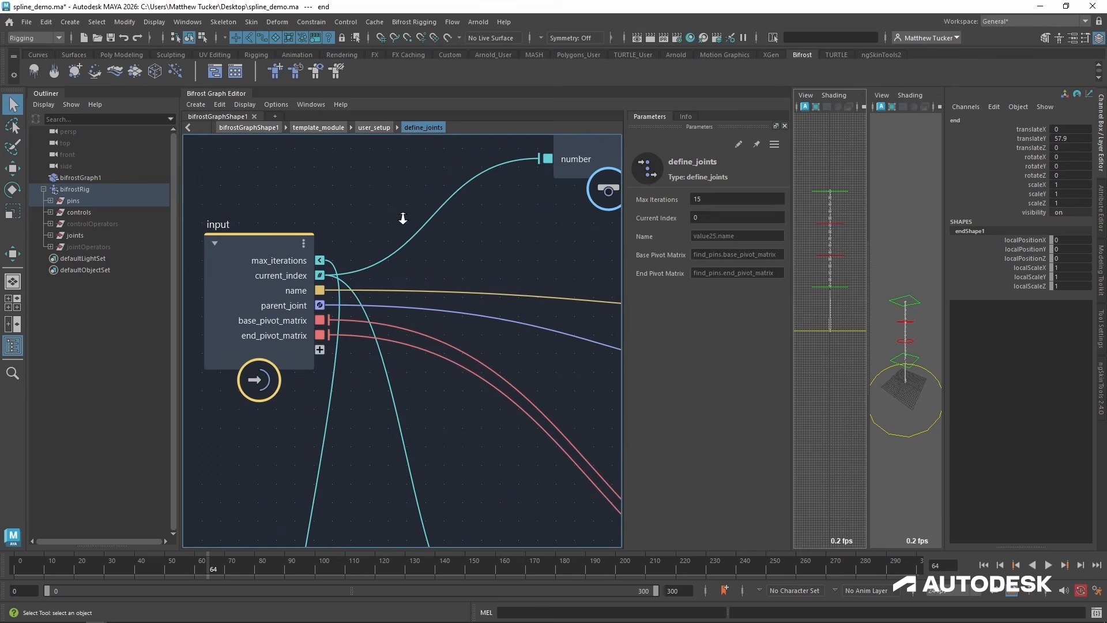
Back in user_setup, add an input node below find_parents and connect it to the max_iterations port of define_joints.
{"action": "left_click", "coordinate": [374, 127]}
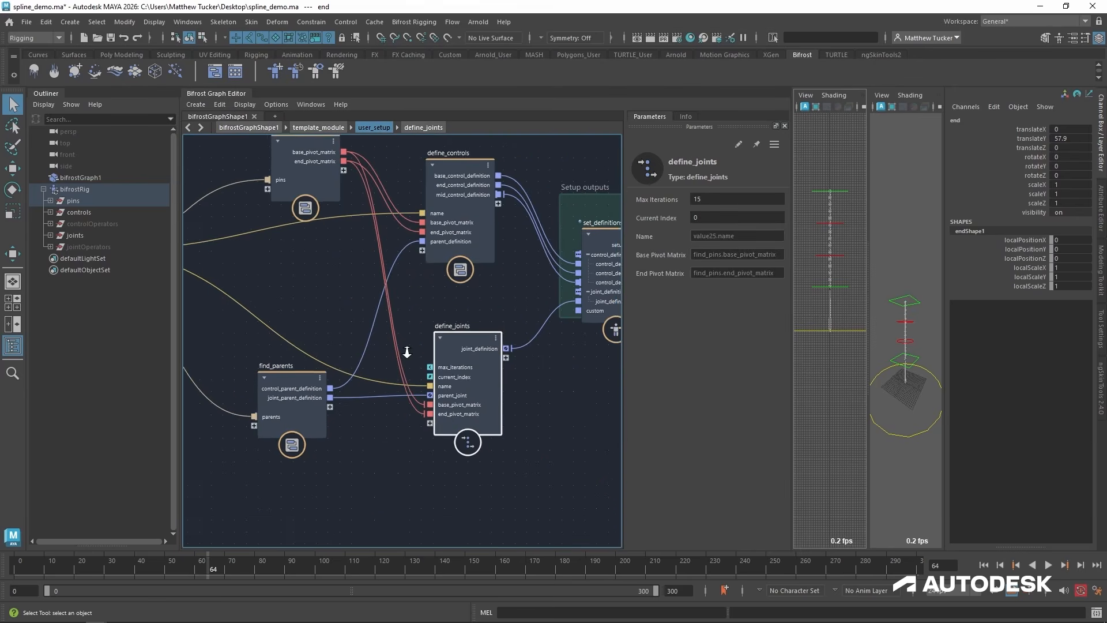
{"action": "left_click", "coordinate": [447, 427]}
{"action": "key", "text": "Tab"}
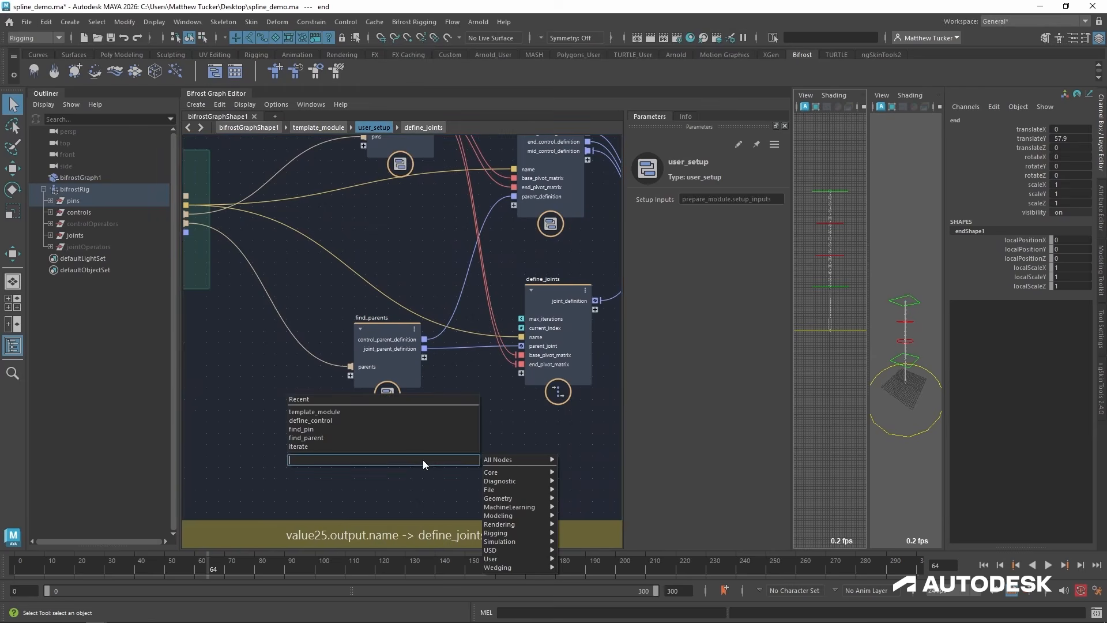
{"action": "type", "text": "inpu"}
{"action": "key", "text": "Return"}
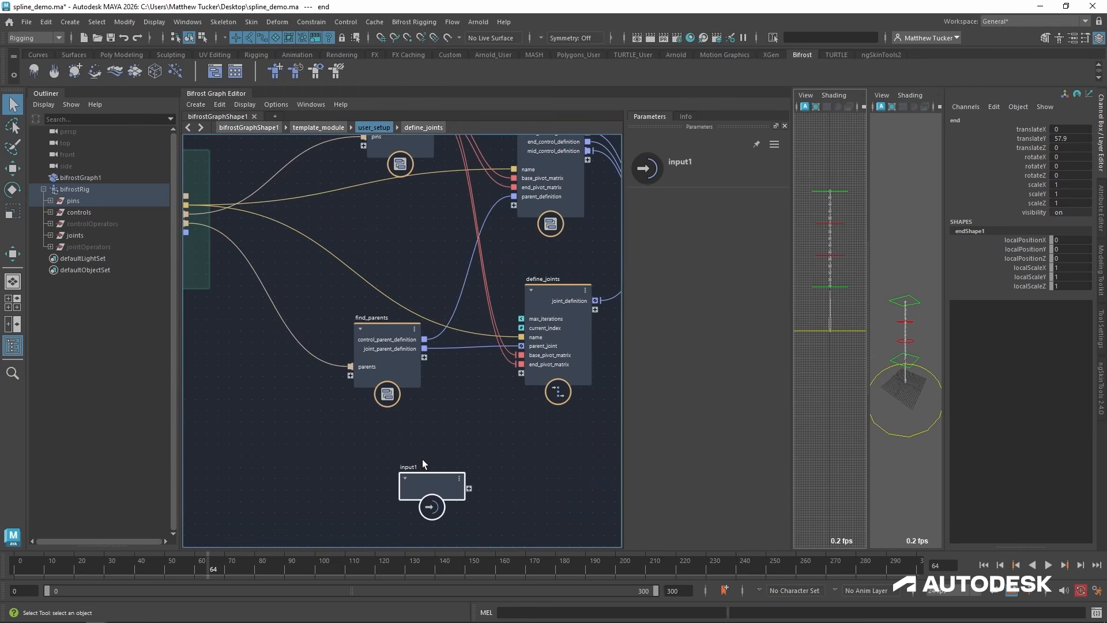
{"action": "left_click_drag", "start_coordinate": [521, 319], "coordinate": [436, 429]}
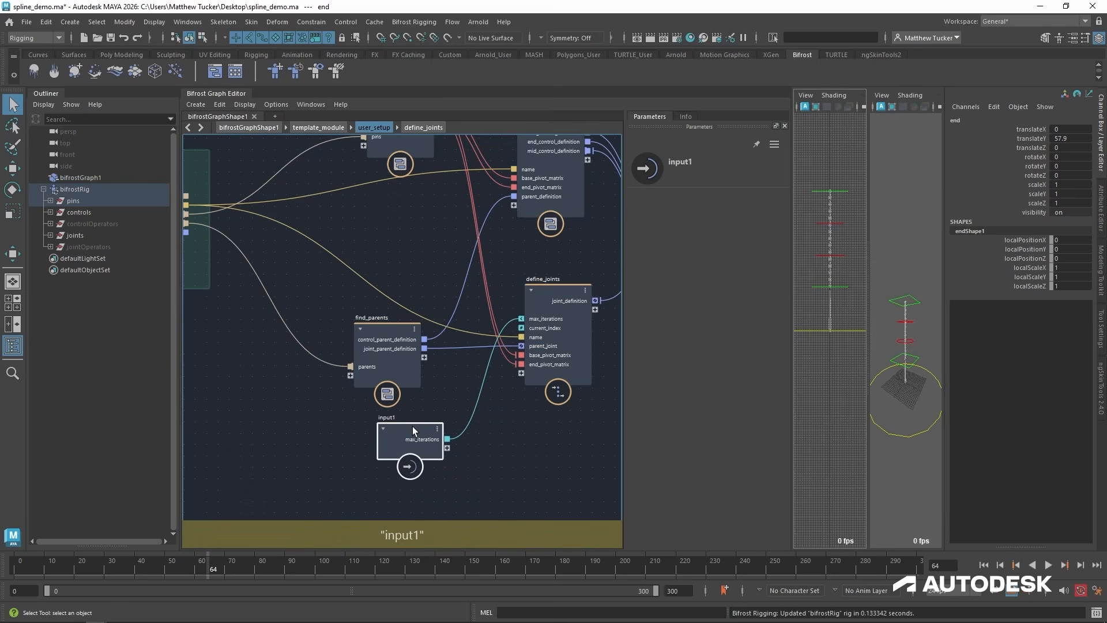
Rename the new input node's max_iterations port to joint_count.
{"action": "right_click", "coordinate": [416, 440]}
{"action": "left_click", "coordinate": [471, 446]}
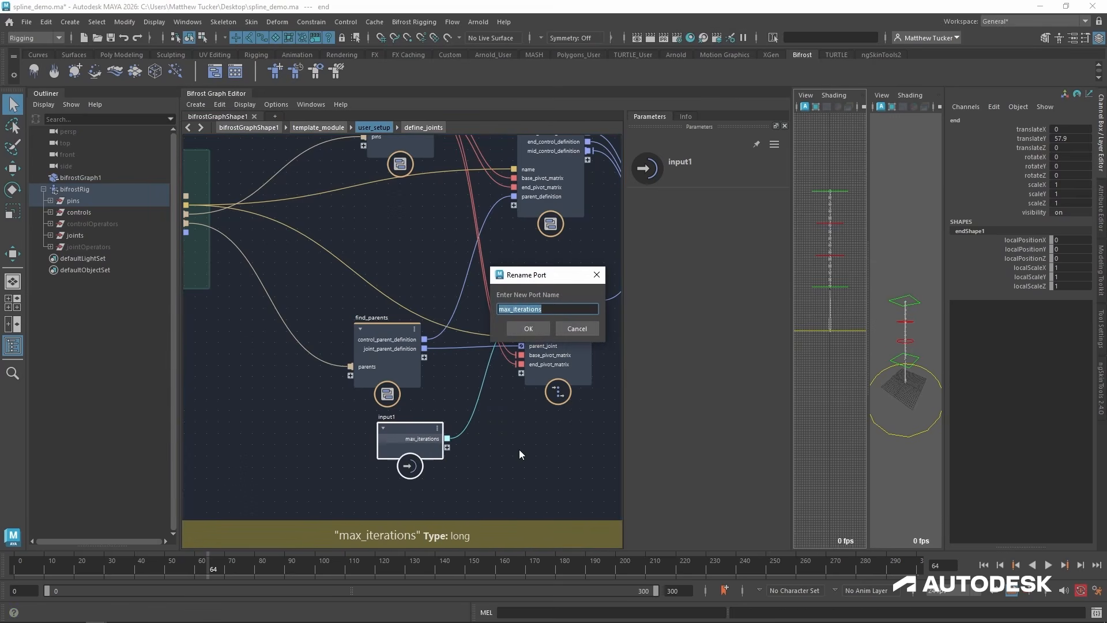
{"action": "type", "text": "joint_count"}
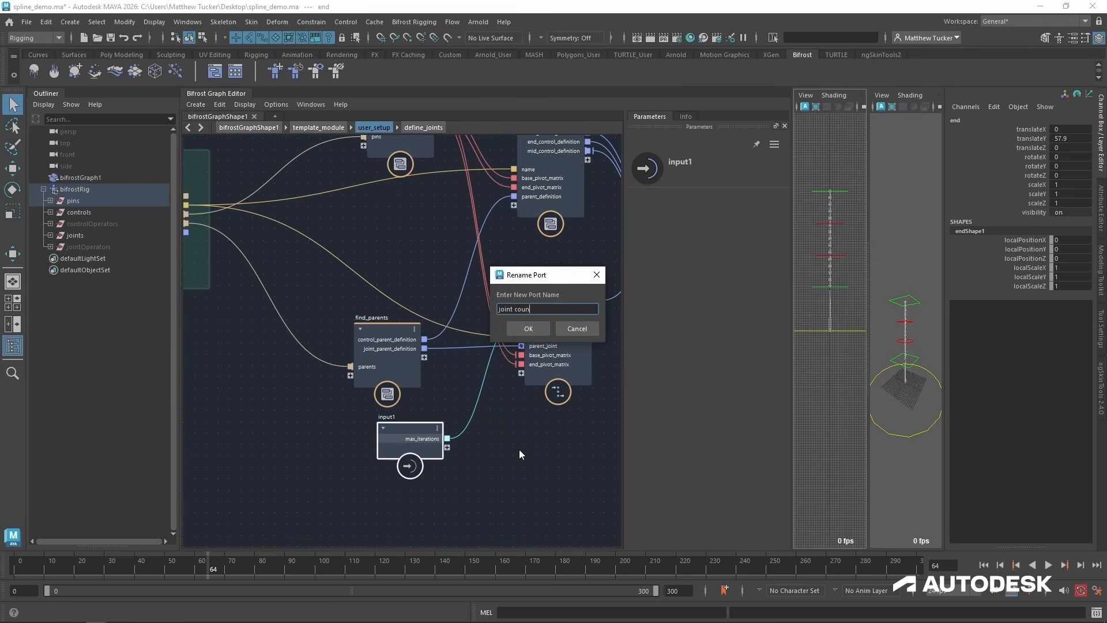
{"action": "key", "text": "Return"}
Move the input node closer to define_joints, name it joint_count_input, and shift find_parents up and left.
{"action": "left_click_drag", "start_coordinate": [421, 428], "coordinate": [458, 403]}
{"action": "double_click", "coordinate": [459, 403]}
{"action": "type", "text": "input"}
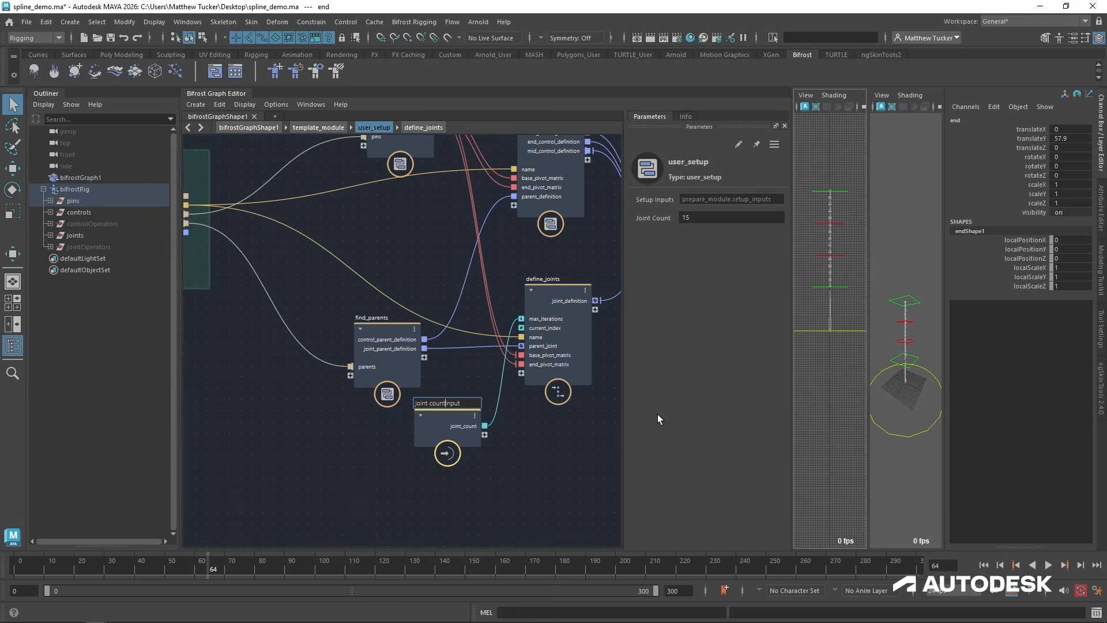
{"action": "key", "text": "Return"}
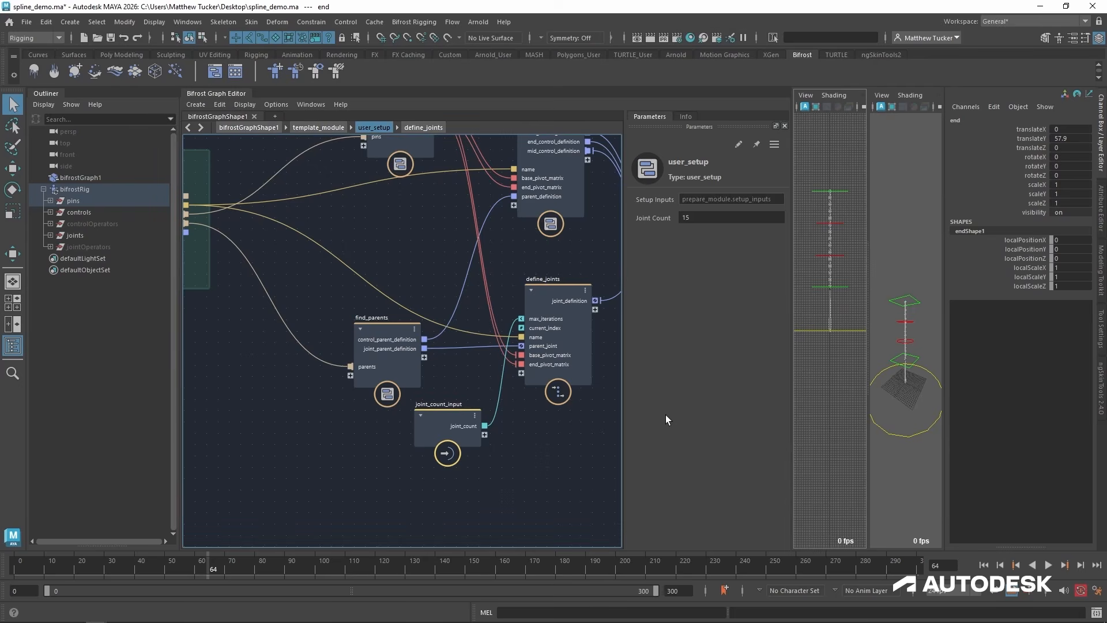
{"action": "left_click_drag", "start_coordinate": [397, 329], "coordinate": [358, 314]}
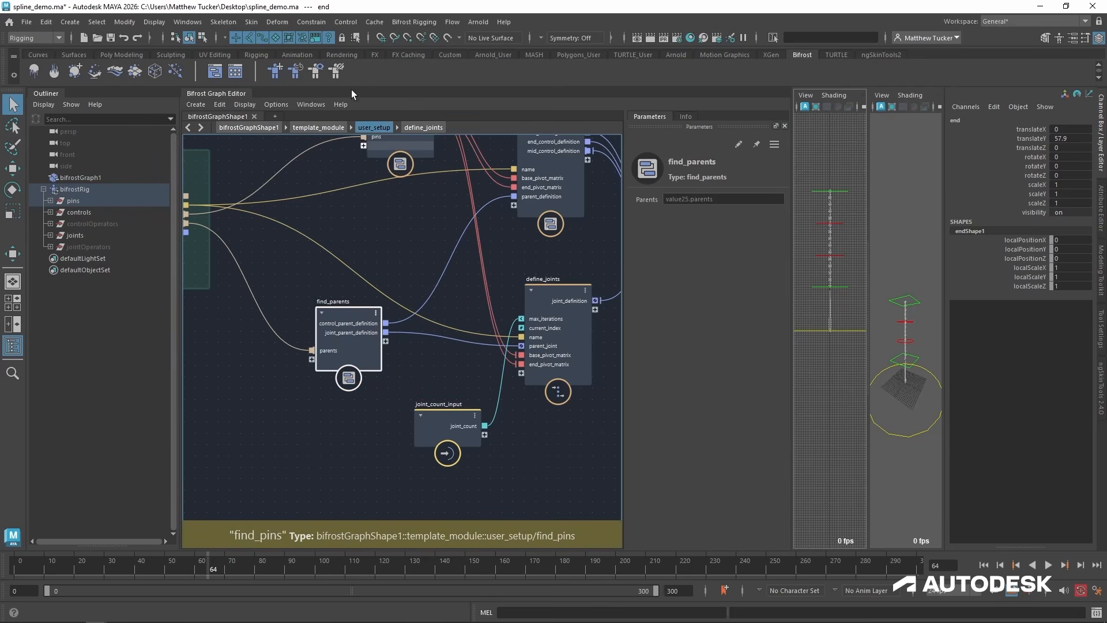
In template_module, expose user_setup's joint_count port through the user_setup_inputs node.
{"action": "left_click", "coordinate": [332, 127]}
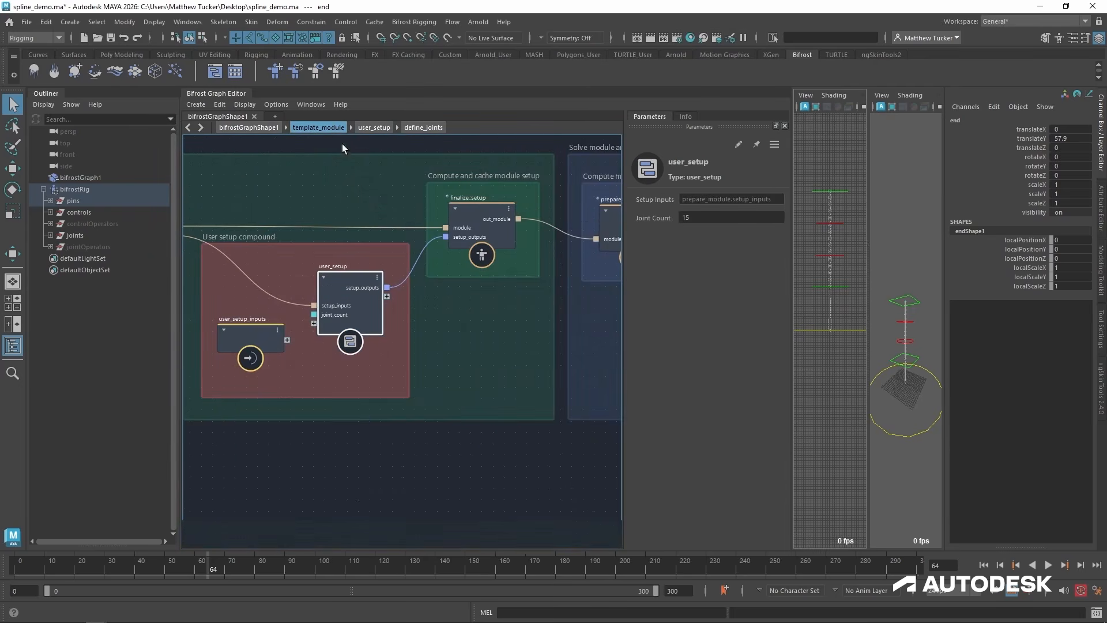
{"action": "middle_click_drag", "start_coordinate": [325, 347], "coordinate": [409, 351]}
{"action": "scroll", "coordinate": [409, 350], "scroll_direction": "up", "scroll_amount": 1}
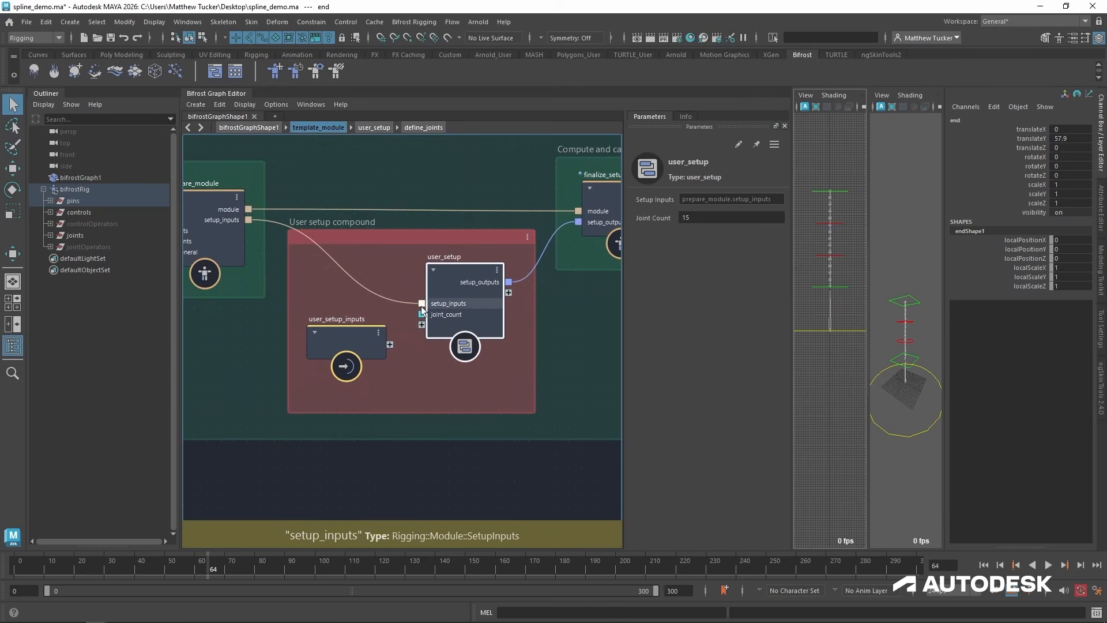
{"action": "scroll", "coordinate": [458, 251], "scroll_direction": "up", "scroll_amount": 3}
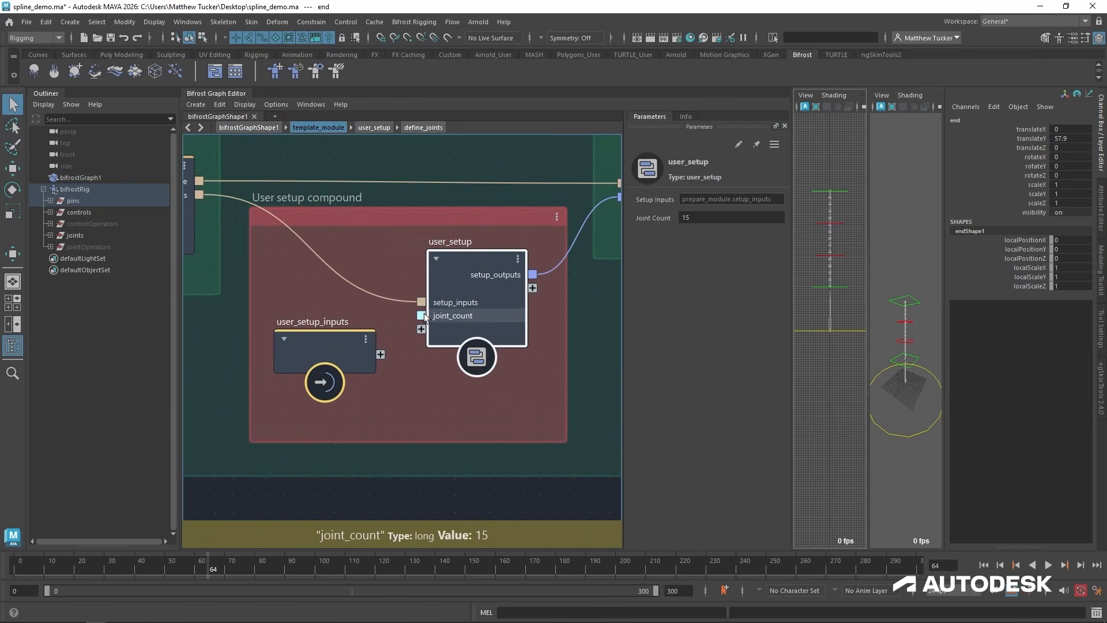
{"action": "left_click_drag", "start_coordinate": [424, 314], "coordinate": [317, 339]}
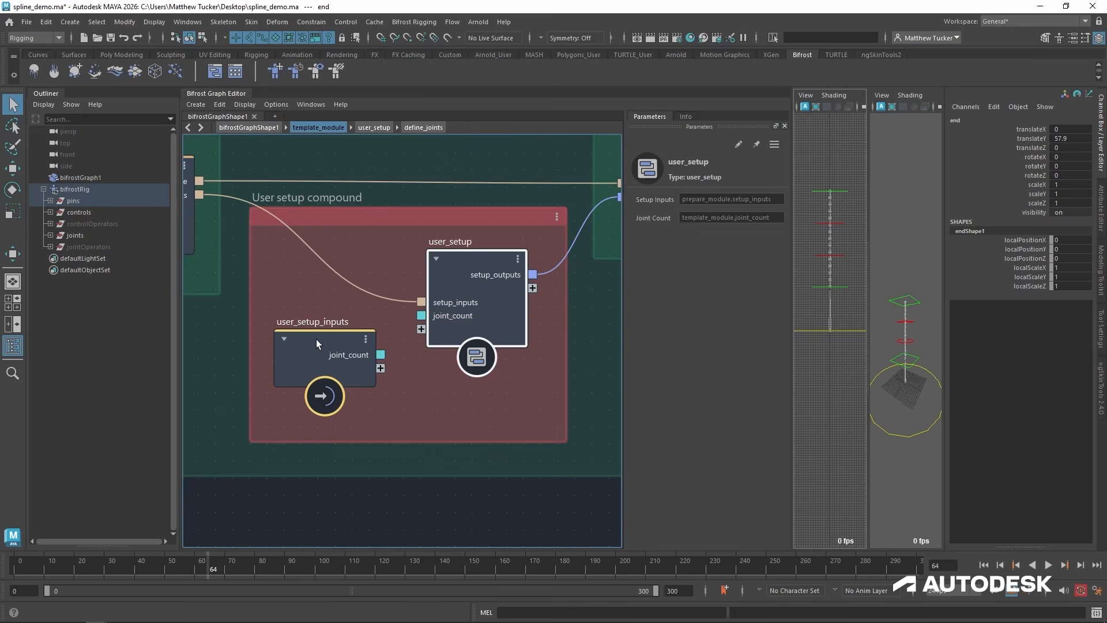
Return to the top-level graph, switch to the single perspective view, and try a Joint Count of 17 on the test module.
{"action": "left_click", "coordinate": [251, 127]}
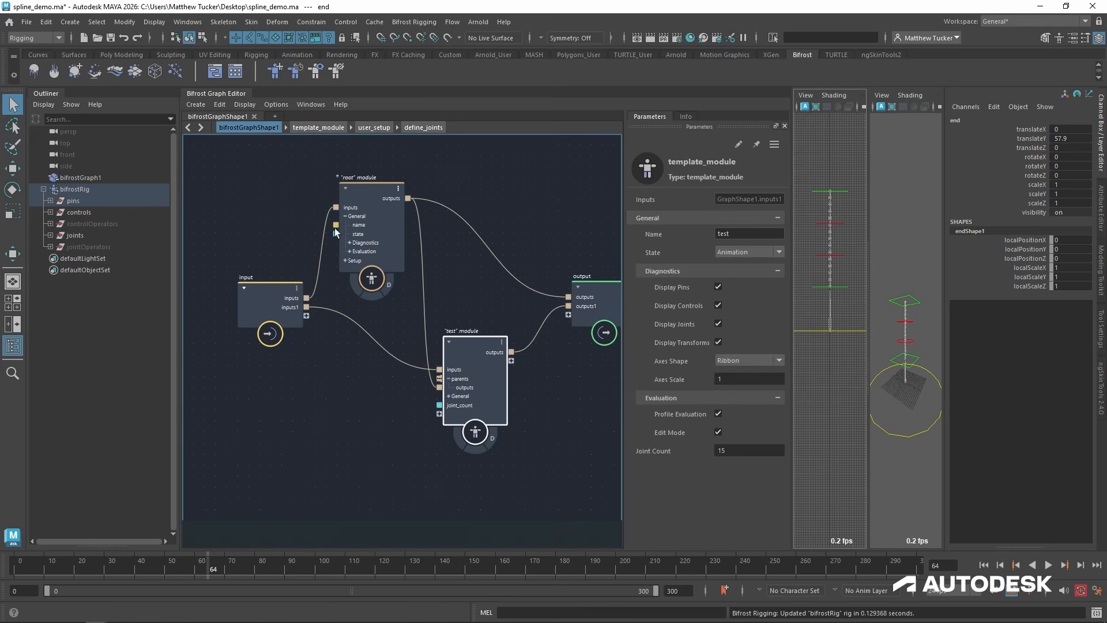
{"action": "left_click_drag", "start_coordinate": [466, 340], "coordinate": [467, 340]}
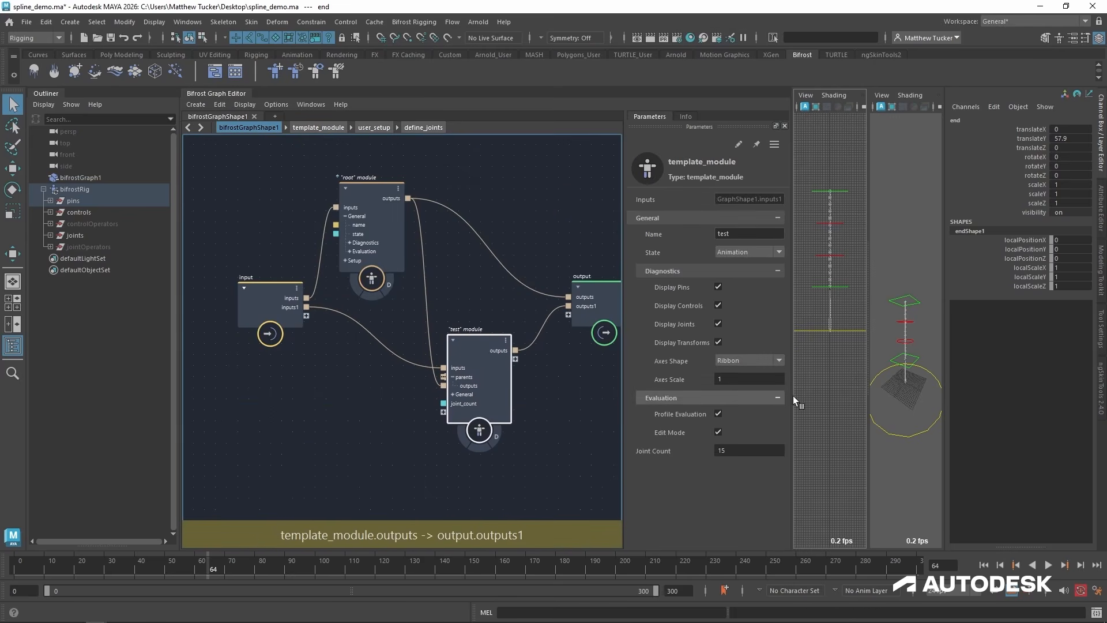
{"action": "left_click", "coordinate": [13, 282]}
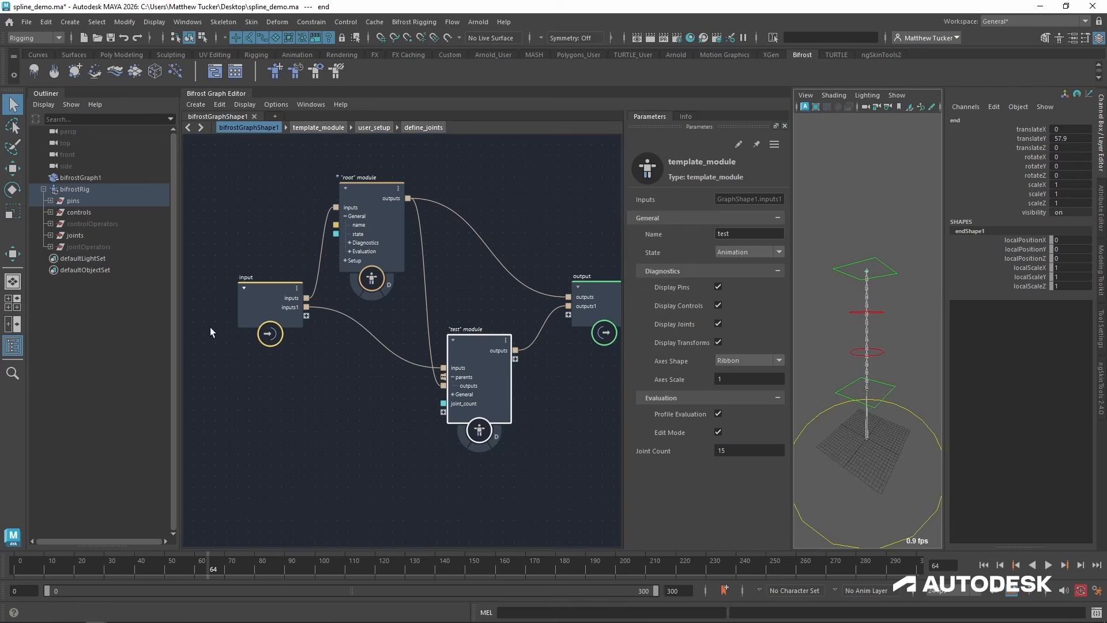
{"action": "scroll", "coordinate": [846, 378], "scroll_direction": "up", "scroll_amount": 5}
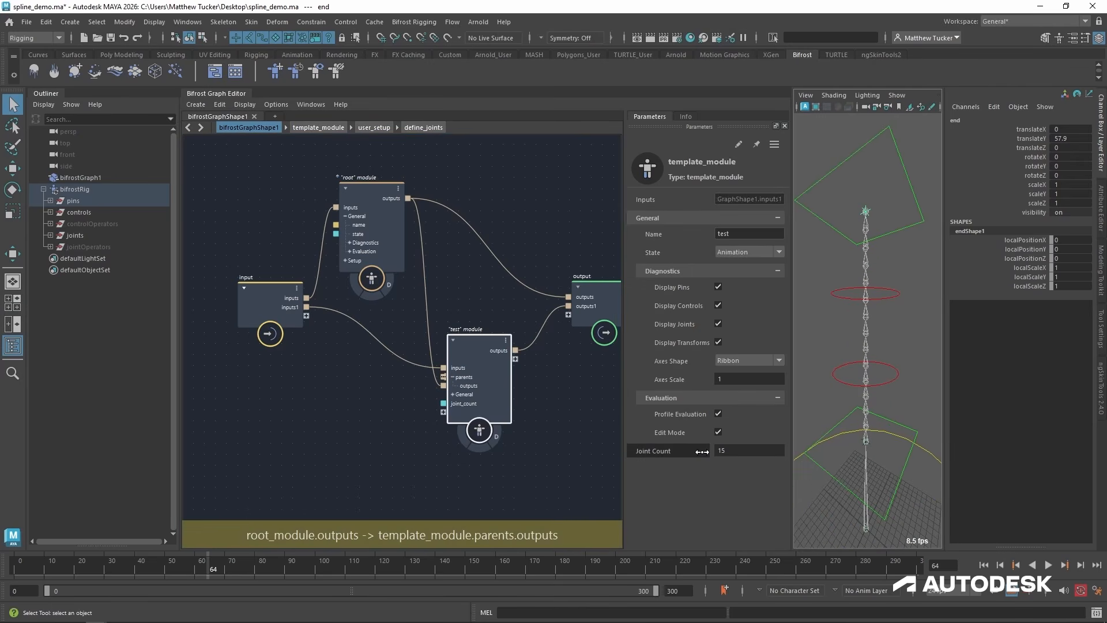
{"action": "mouse_move", "coordinate": [703, 452]}
{"action": "left_mouse_down"}
{"action": "mouse_move", "coordinate": [671, 455]}
{"action": "mouse_move", "coordinate": [711, 455]}
{"action": "left_mouse_up"}
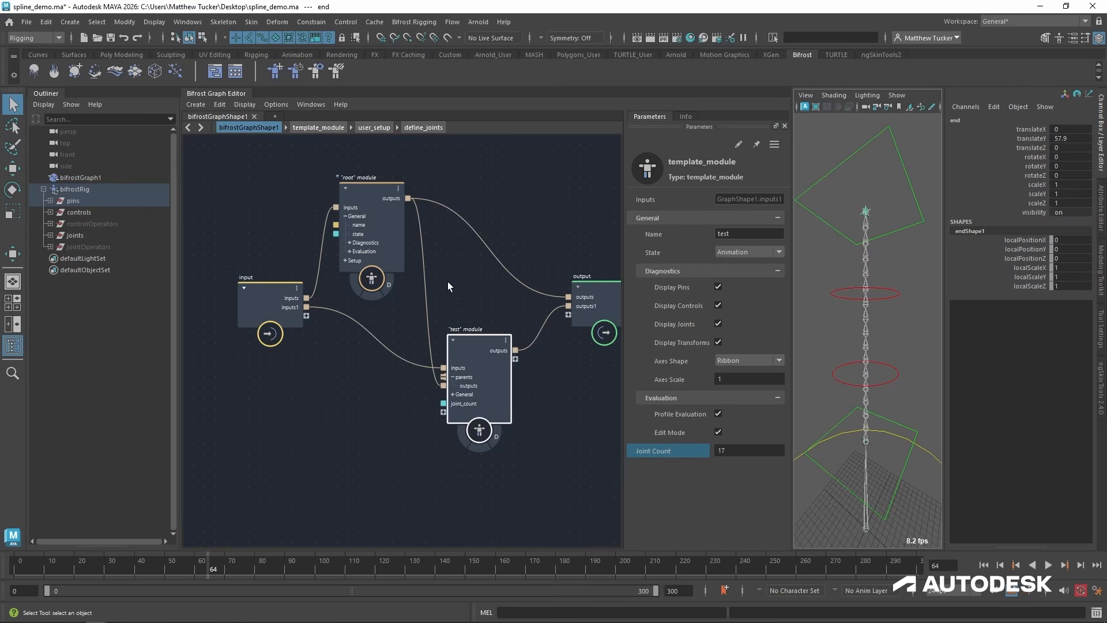
Move the test module slightly down and open its template_module graph.
{"action": "left_click_drag", "start_coordinate": [475, 347], "coordinate": [479, 355]}
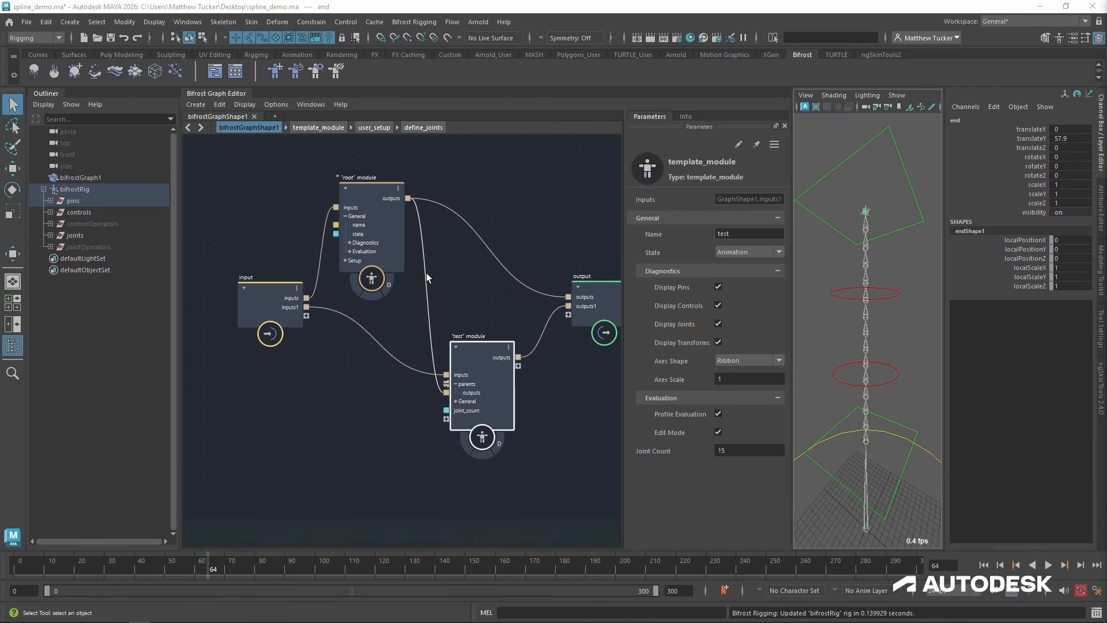
{"action": "double_click", "coordinate": [486, 353]}
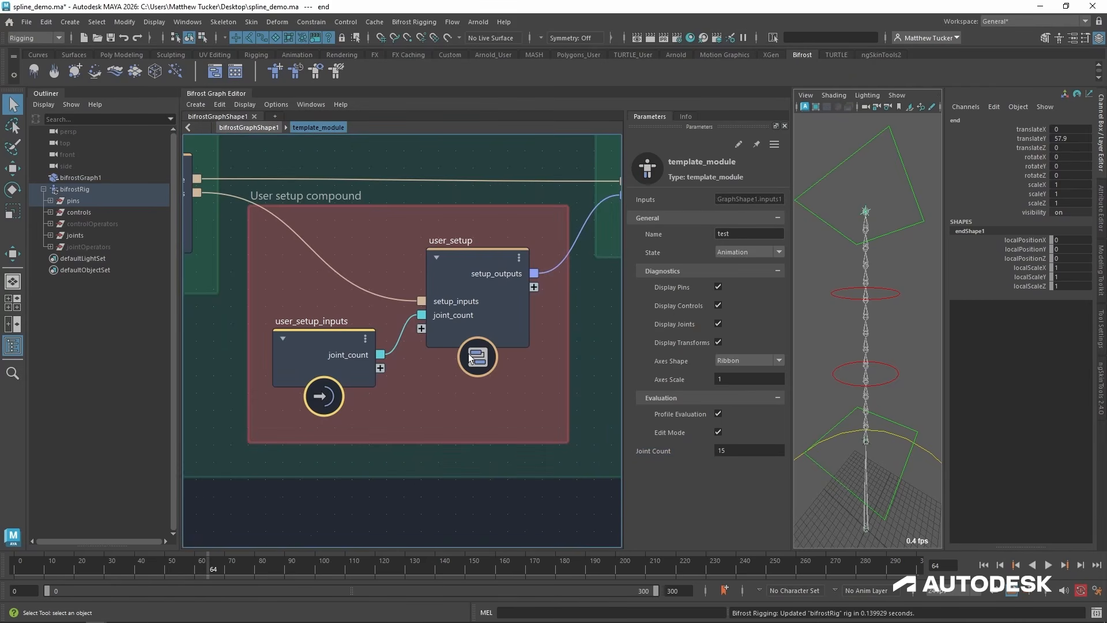
Open the user_animation compound in template_module and delete its instruction notes and the user_animation_inputs node.
{"action": "right_click_drag", "start_coordinate": [519, 346], "coordinate": [400, 350], "text": "alt"}
{"action": "middle_click_drag", "start_coordinate": [606, 351], "coordinate": [228, 359], "text": "alt"}
{"action": "right_click_drag", "start_coordinate": [421, 341], "coordinate": [602, 312], "text": "alt"}
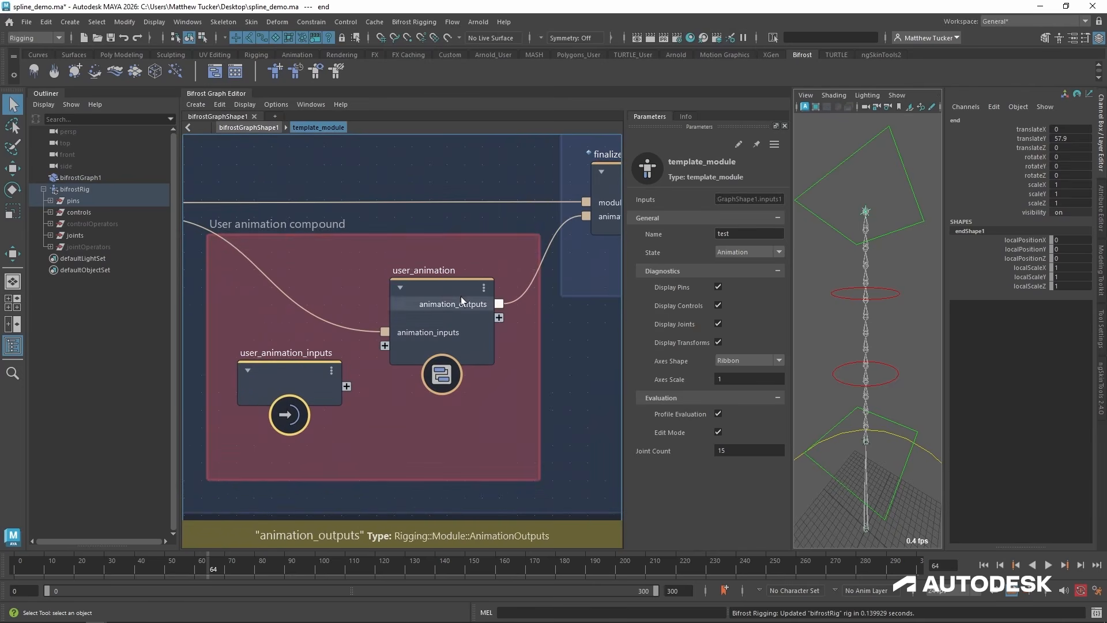
{"action": "double_click", "coordinate": [446, 293]}
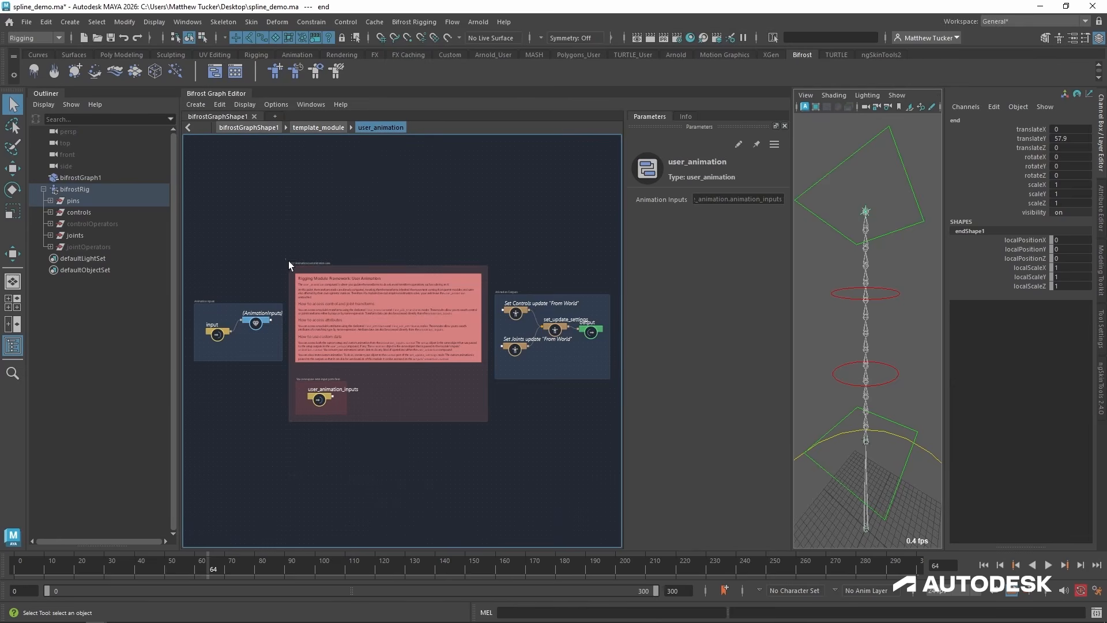
{"action": "left_click_drag", "start_coordinate": [286, 260], "coordinate": [491, 438]}
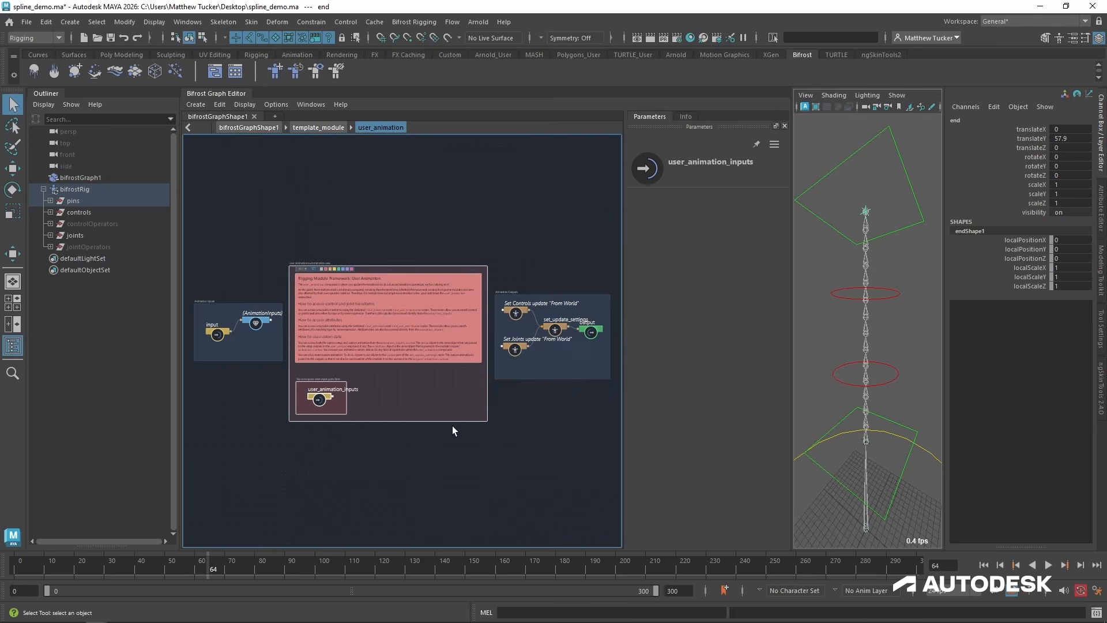
{"action": "key", "text": "Delete"}
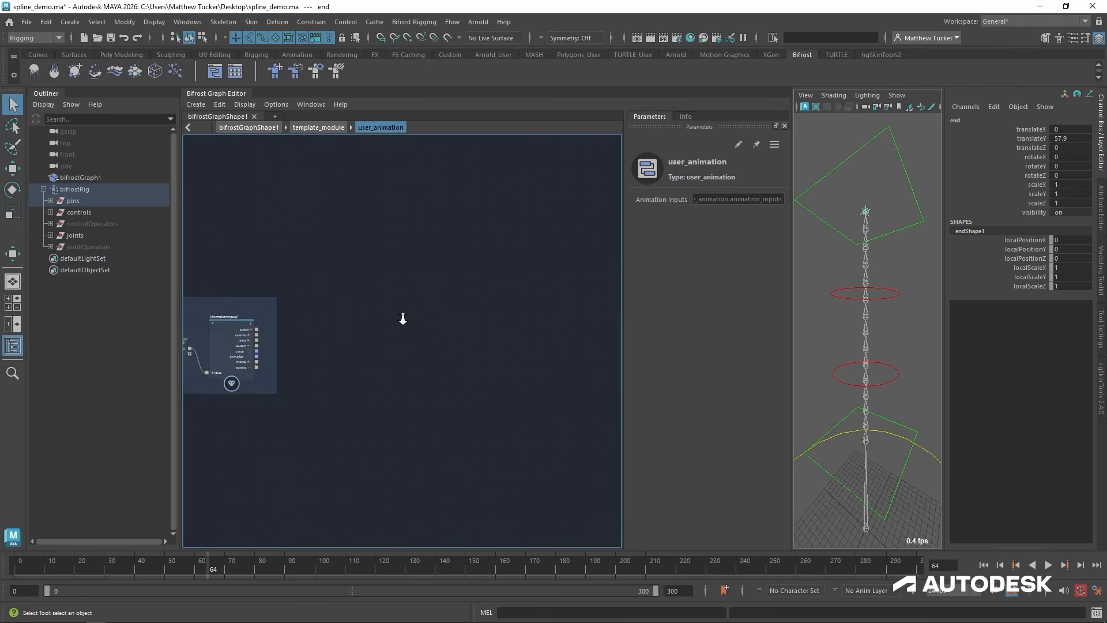
Add a find_transform node to user_animation and connect the AnimationInputs output to its animation_inputs port.
{"action": "scroll", "coordinate": [403, 317], "scroll_direction": "up", "scroll_amount": 3}
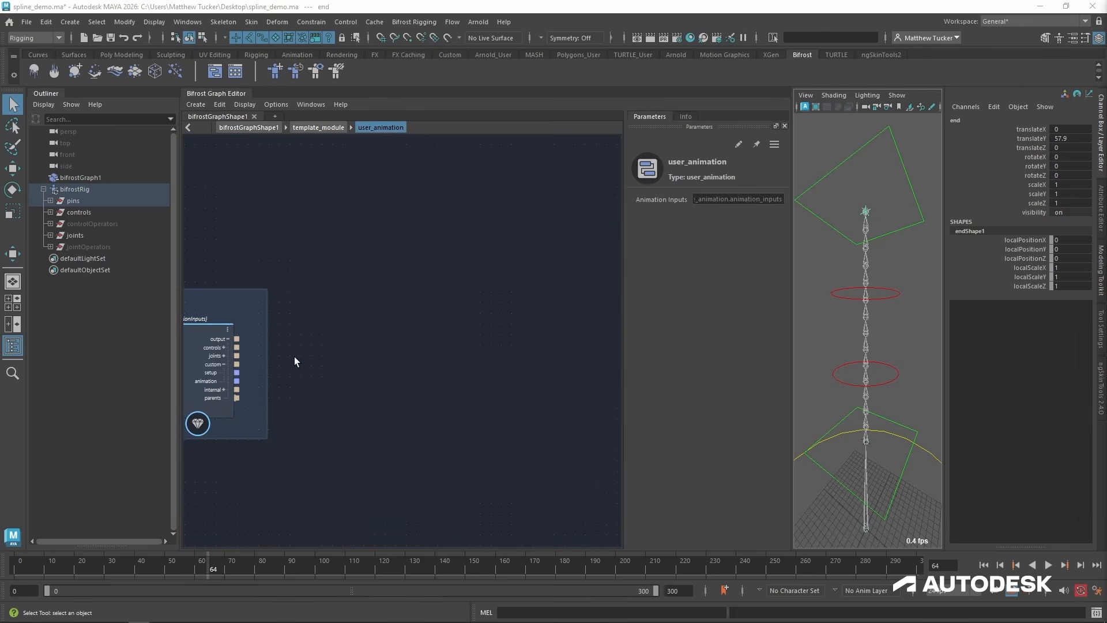
{"action": "middle_click_drag", "start_coordinate": [292, 402], "coordinate": [402, 385], "text": "alt"}
{"action": "scroll", "coordinate": [324, 403], "scroll_direction": "up", "scroll_amount": 2}
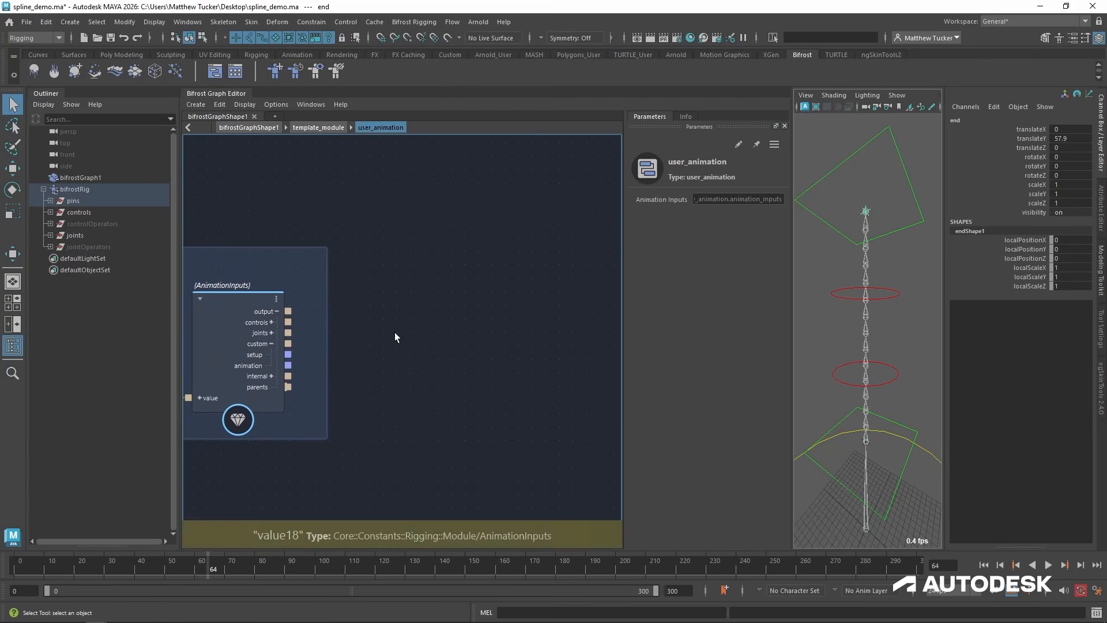
{"action": "key", "text": "Tab"}
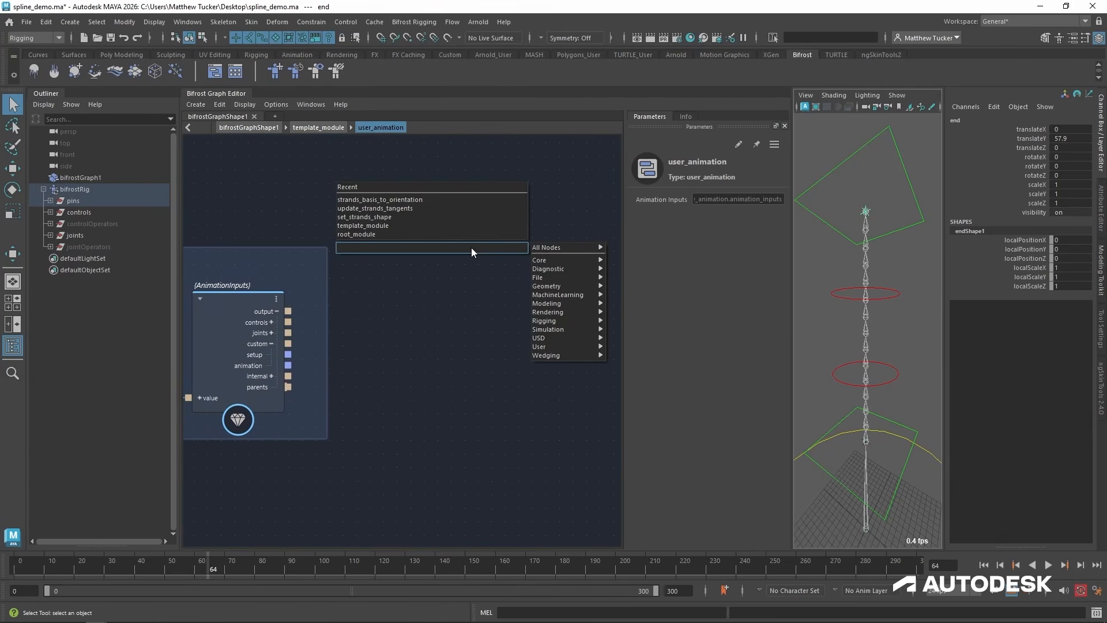
{"action": "type", "text": "find"}
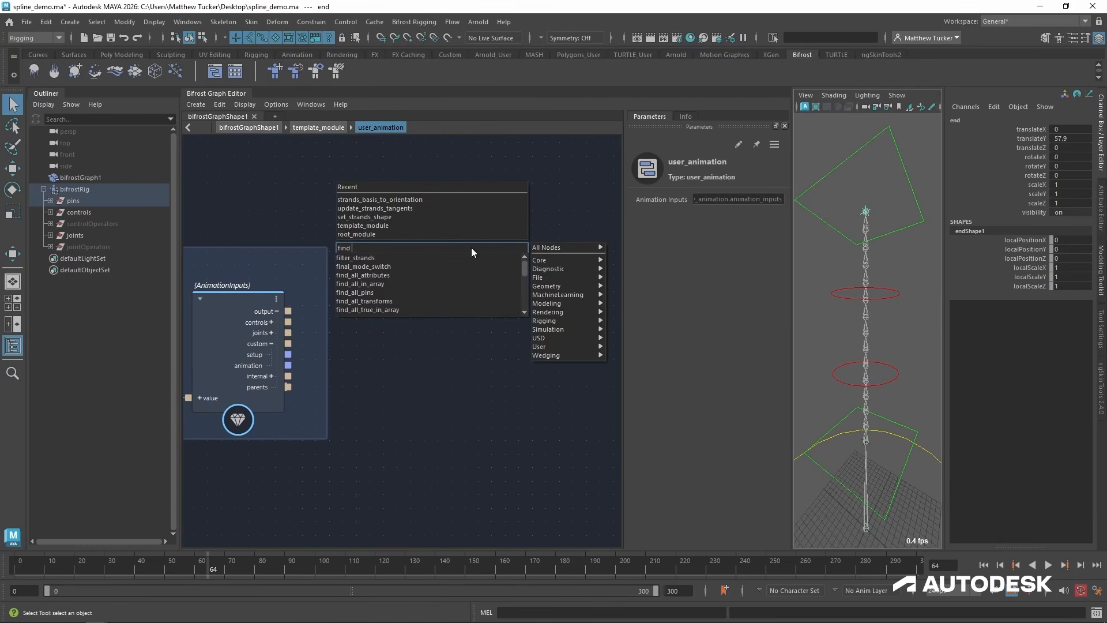
{"action": "type", "text": " t"}
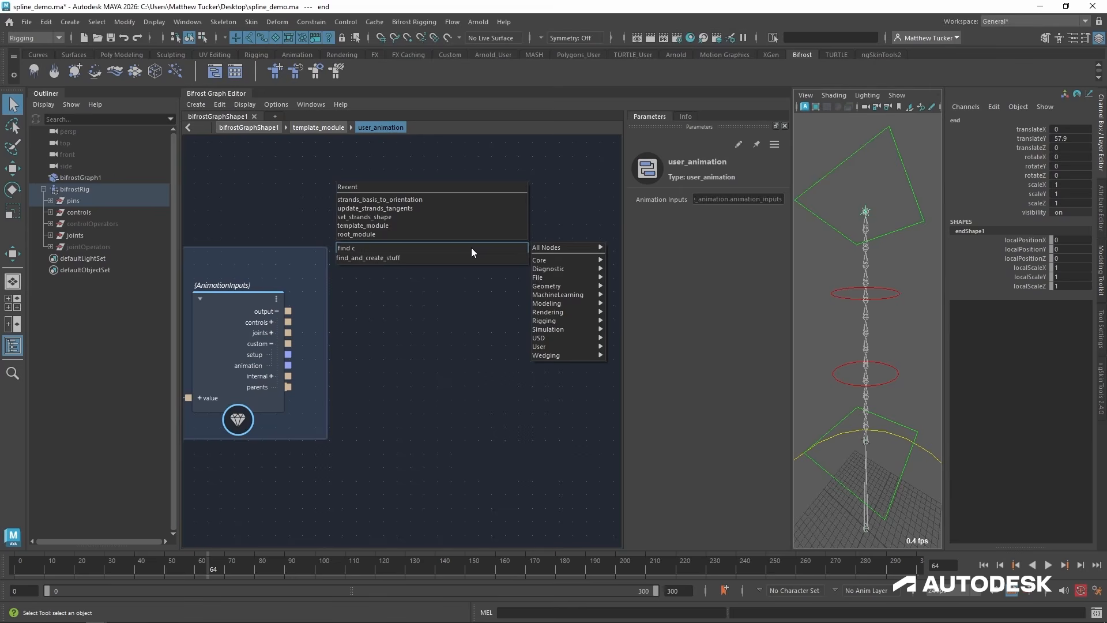
{"action": "type", "text": "ran"}
{"action": "key", "text": "Down"}
{"action": "key", "text": "Down"}
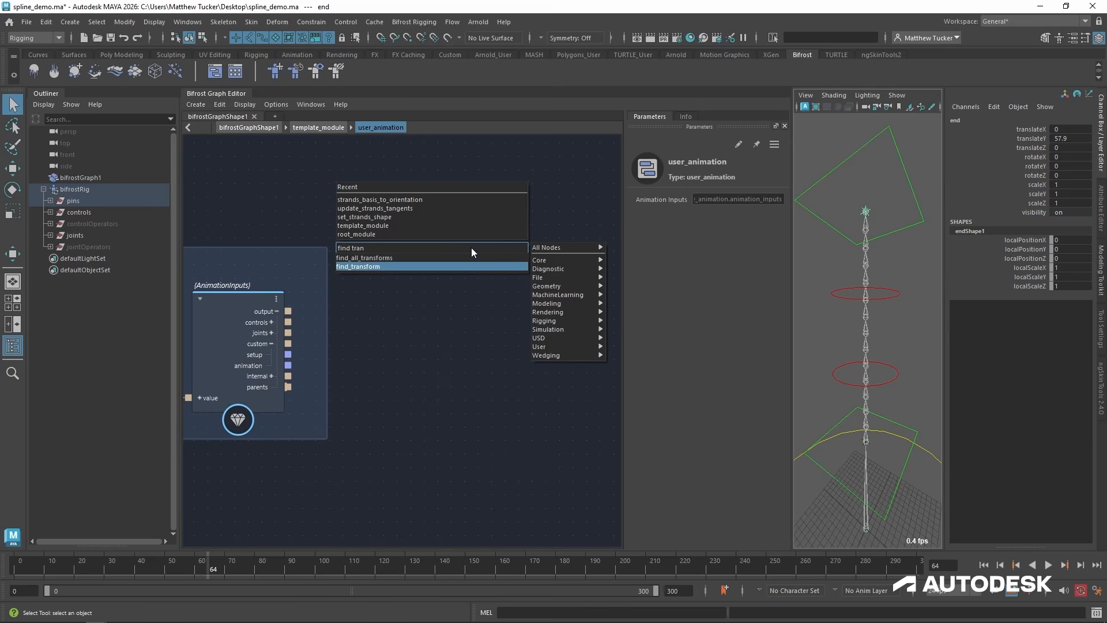
{"action": "key", "text": "Return"}
{"action": "left_click_drag", "start_coordinate": [472, 268], "coordinate": [458, 190]}
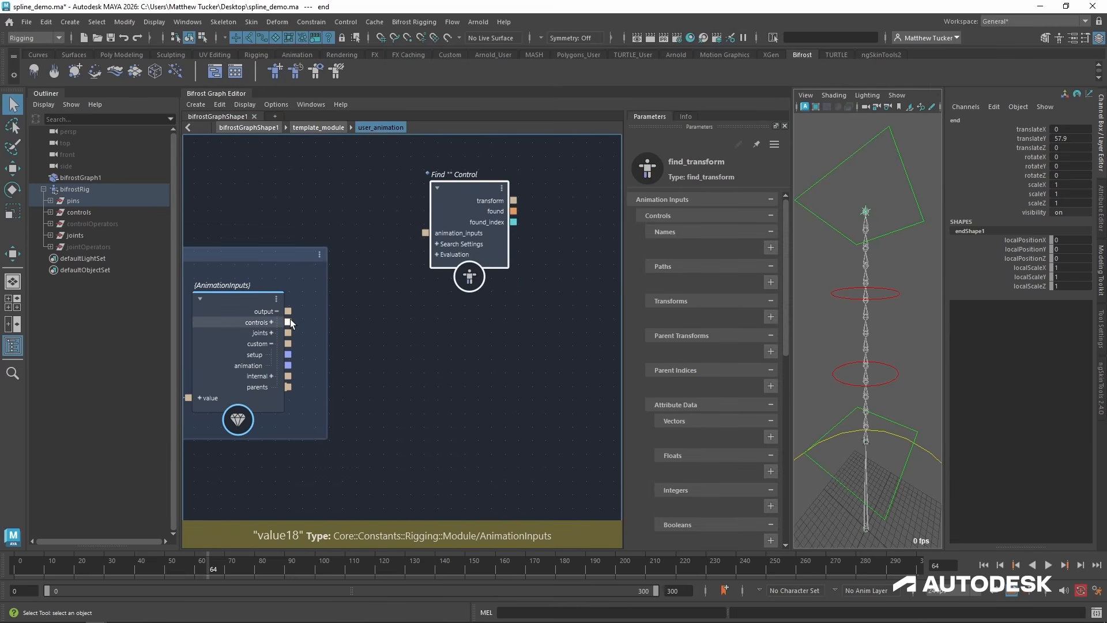
{"action": "left_click_drag", "start_coordinate": [288, 313], "coordinate": [476, 156]}
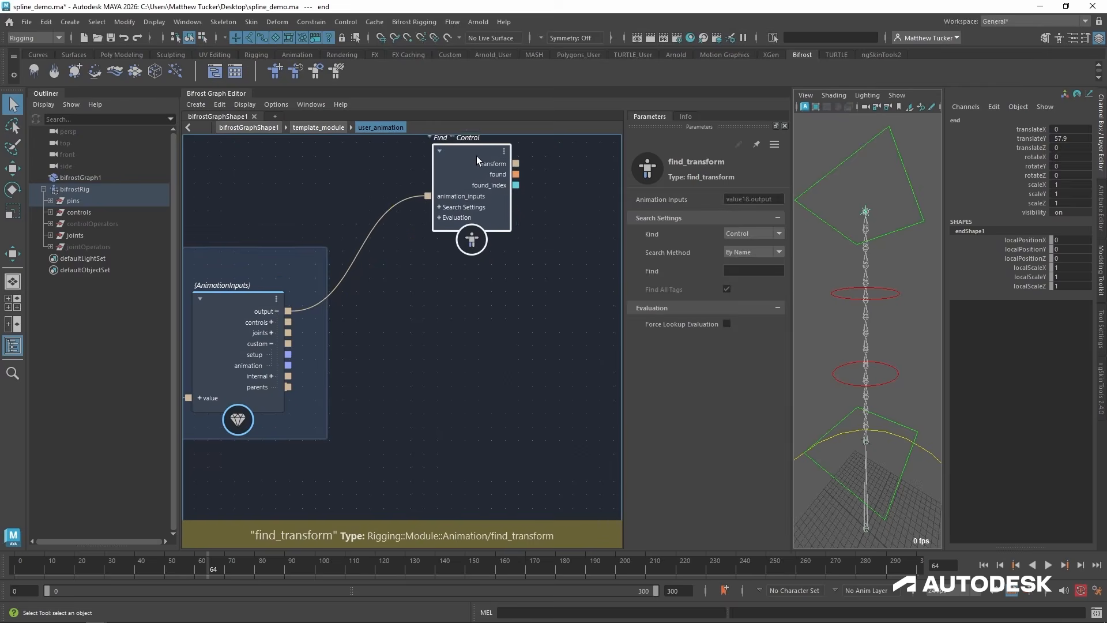
Make the find_transform node look for "base" with the By Tags search method and move it slightly up.
{"action": "left_click", "coordinate": [763, 269]}
{"action": "type", "text": "base"}
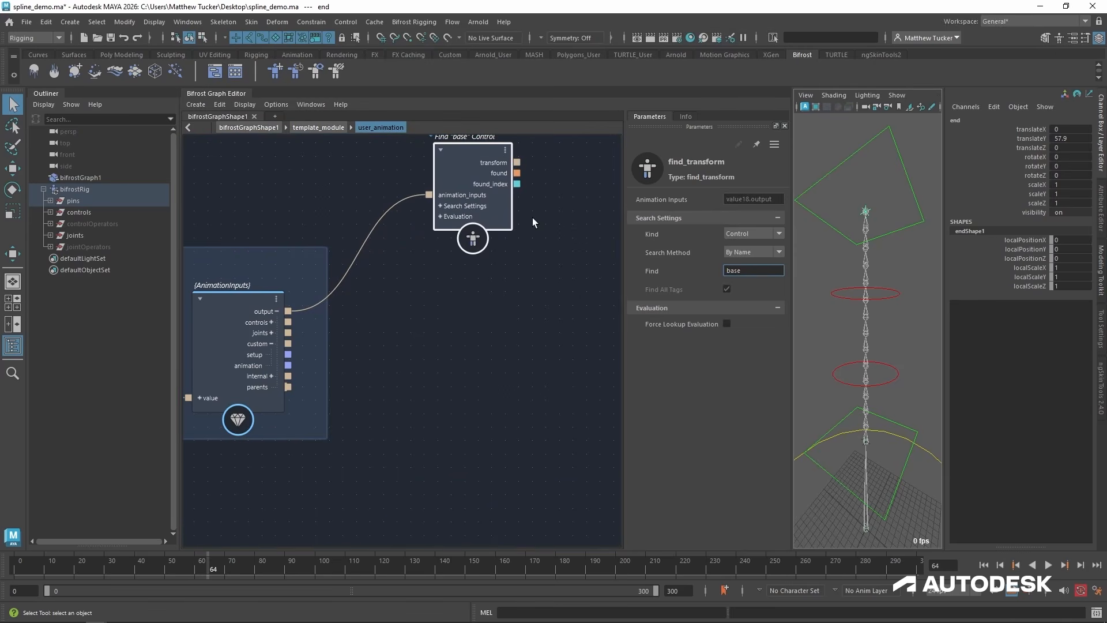
{"action": "left_click", "coordinate": [751, 252]}
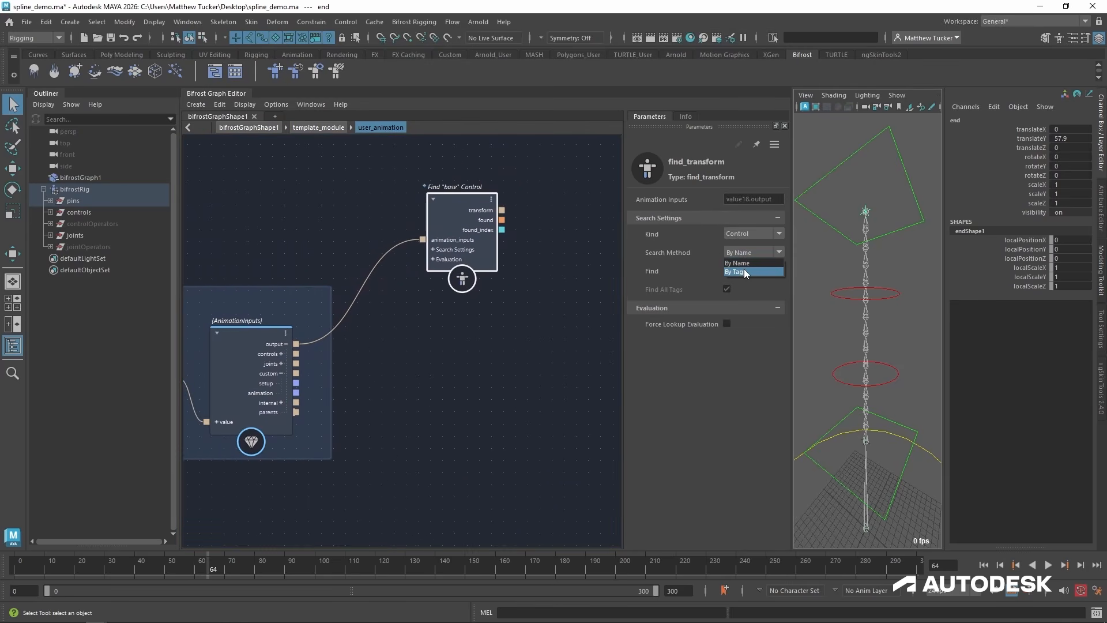
{"action": "left_click", "coordinate": [744, 263]}
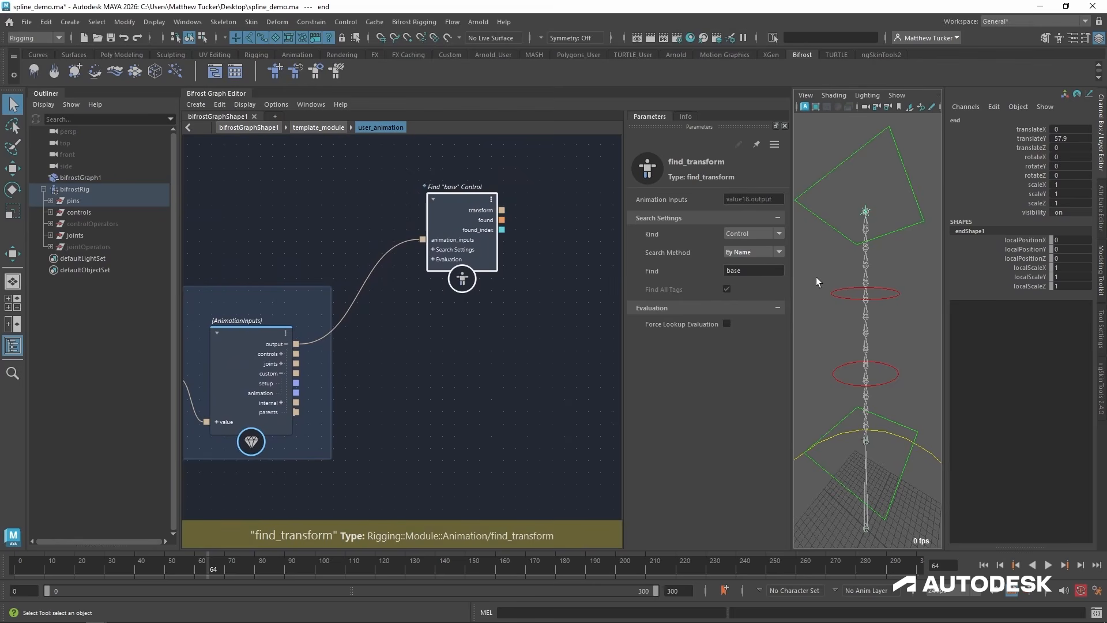
{"action": "left_click", "coordinate": [751, 252]}
{"action": "left_click", "coordinate": [745, 269]}
{"action": "left_click_drag", "start_coordinate": [469, 202], "coordinate": [463, 172]}
Duplicate the find_transform node with its connection, place the copy lower down, and set it to find "end".
{"action": "key", "text": "ctrl+shift+v"}
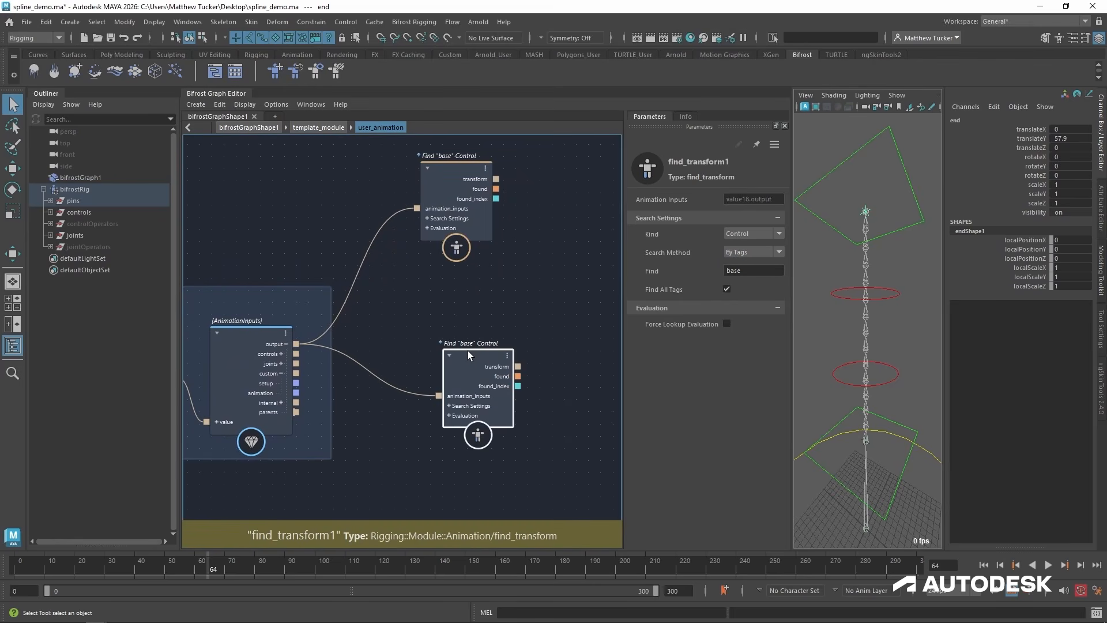
{"action": "left_click_drag", "start_coordinate": [468, 351], "coordinate": [461, 393]}
{"action": "double_click", "coordinate": [742, 271]}
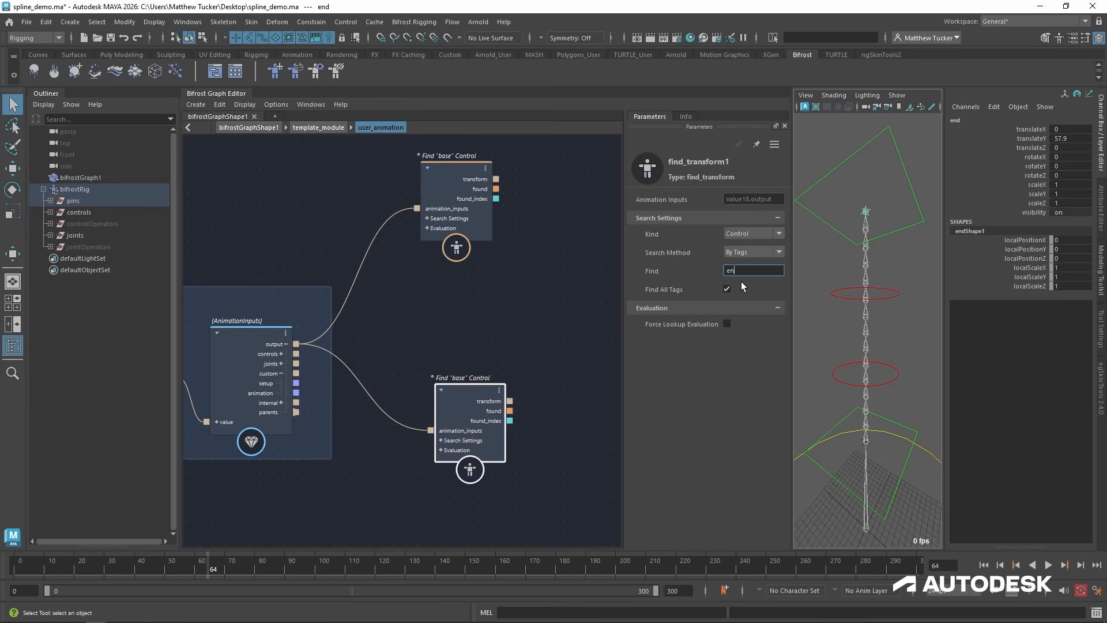
{"action": "left_click_drag", "start_coordinate": [481, 394], "coordinate": [474, 417]}
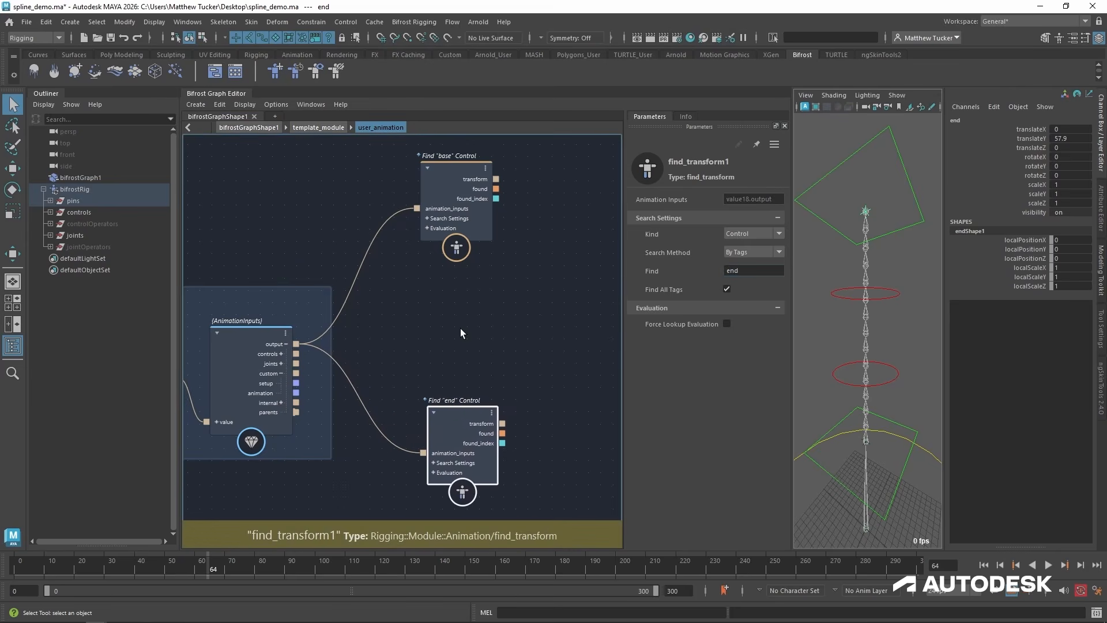
Add a find_all_transforms node between the "base" and "end" find nodes and connect the AnimationInputs output to it.
{"action": "left_click", "coordinate": [466, 330]}
{"action": "key", "text": "Tab"}
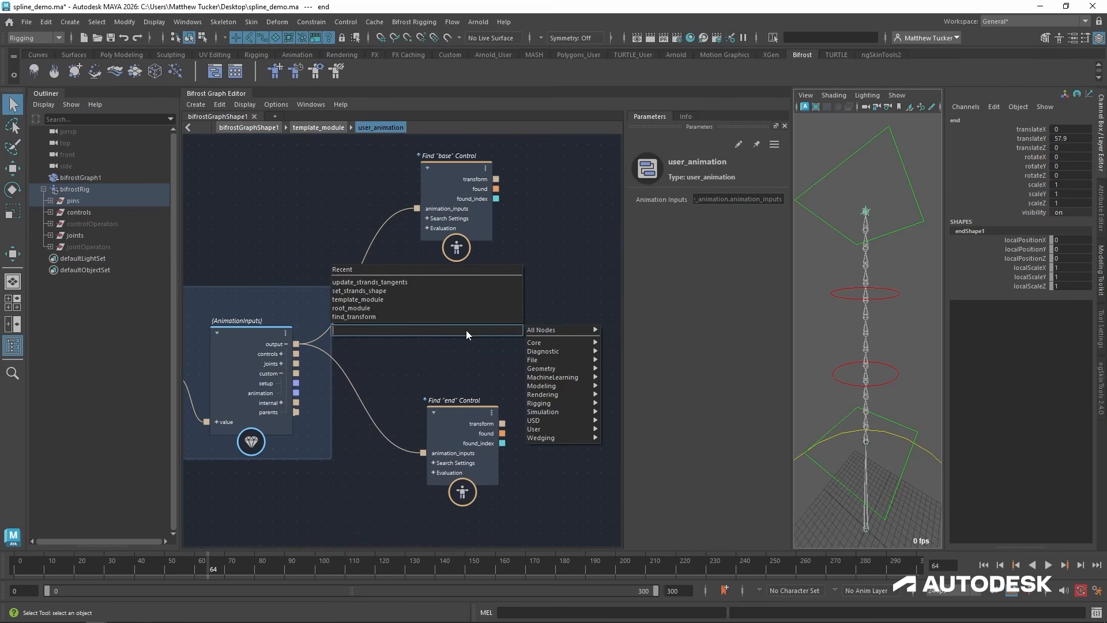
{"action": "type", "text": "find t"}
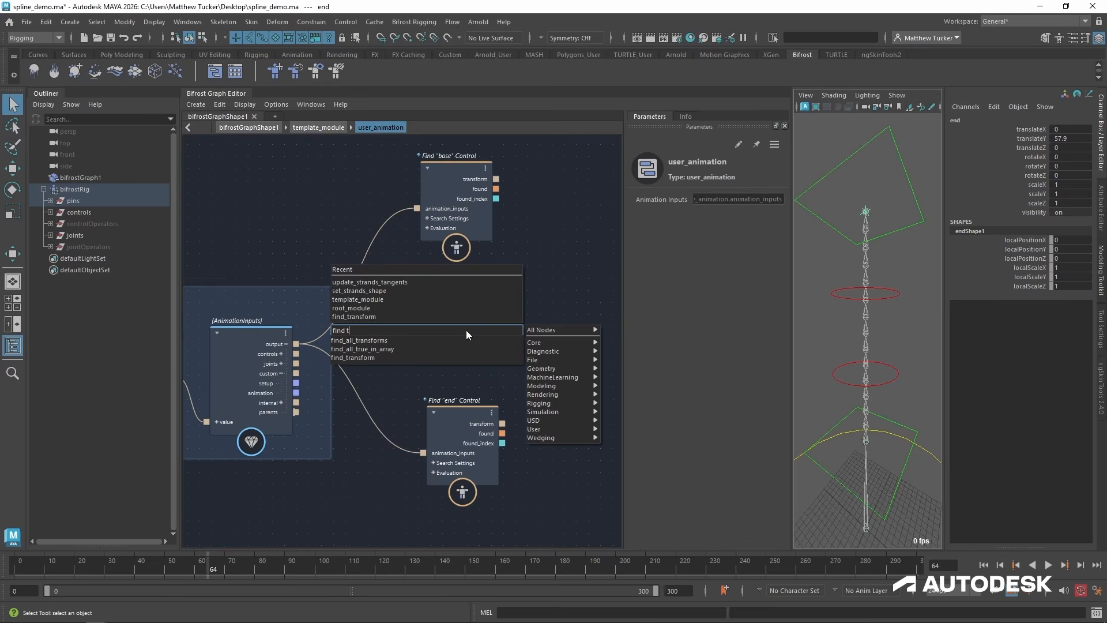
{"action": "key", "text": "Down"}
{"action": "key", "text": "Return"}
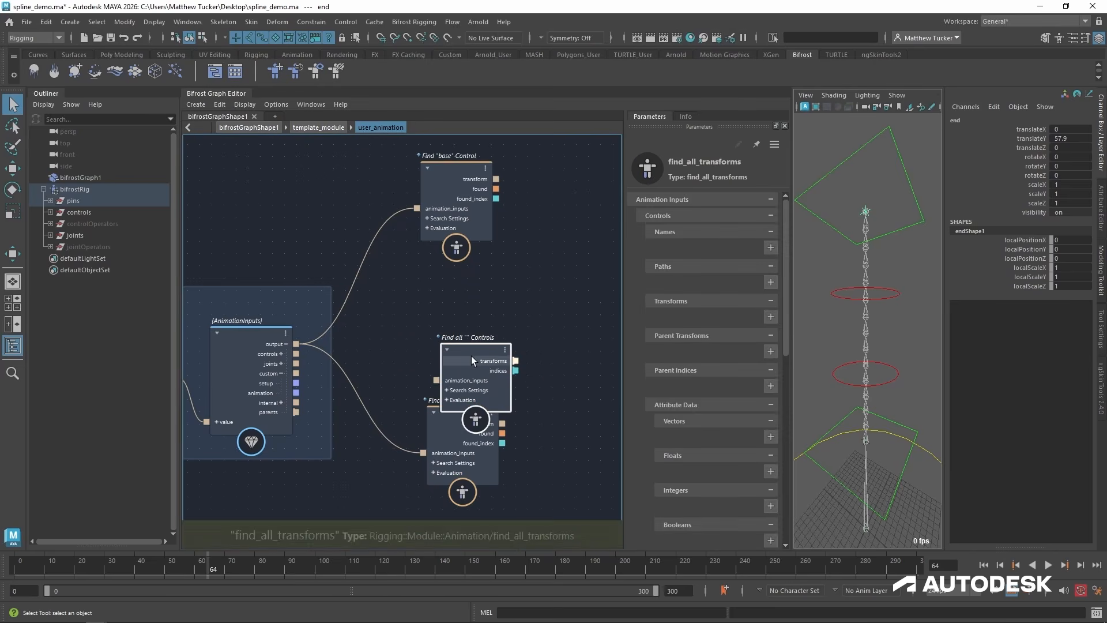
{"action": "left_click_drag", "start_coordinate": [459, 300], "coordinate": [456, 295]}
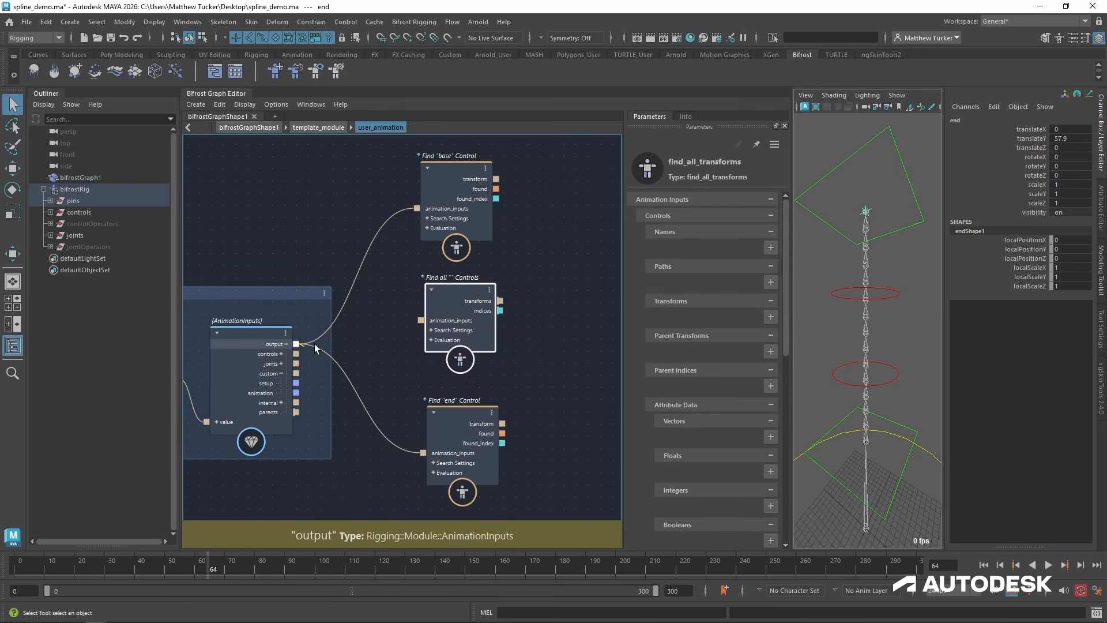
{"action": "left_click_drag", "start_coordinate": [296, 344], "coordinate": [422, 320]}
Make the find_all_transforms node look for "mid" controls with the By Tags search method.
{"action": "left_click", "coordinate": [738, 251]}
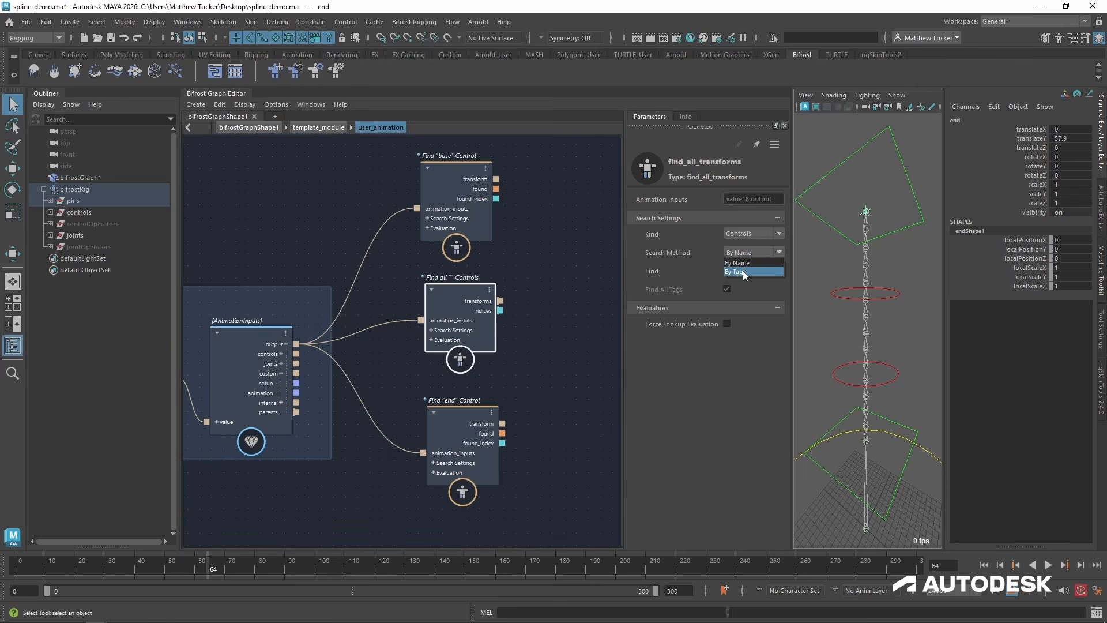
{"action": "left_click", "coordinate": [744, 272]}
{"action": "left_click", "coordinate": [752, 269]}
{"action": "middle_click_drag", "start_coordinate": [538, 375], "coordinate": [423, 384], "text": "alt"}
{"action": "left_click", "coordinate": [505, 366]}
Line up the "base", "mid" and "end" find nodes in one column.
{"action": "mouse_move", "coordinate": [570, 347]}
{"action": "middle_mouse_down", "text": "alt"}
{"action": "mouse_move", "coordinate": [538, 341]}
{"action": "mouse_move", "coordinate": [561, 343]}
{"action": "mouse_move", "coordinate": [556, 331]}
{"action": "middle_mouse_up", "text": "alt"}
{"action": "scroll", "coordinate": [567, 345], "scroll_direction": "down", "scroll_amount": 2}
{"action": "left_click_drag", "start_coordinate": [346, 184], "coordinate": [357, 178]}
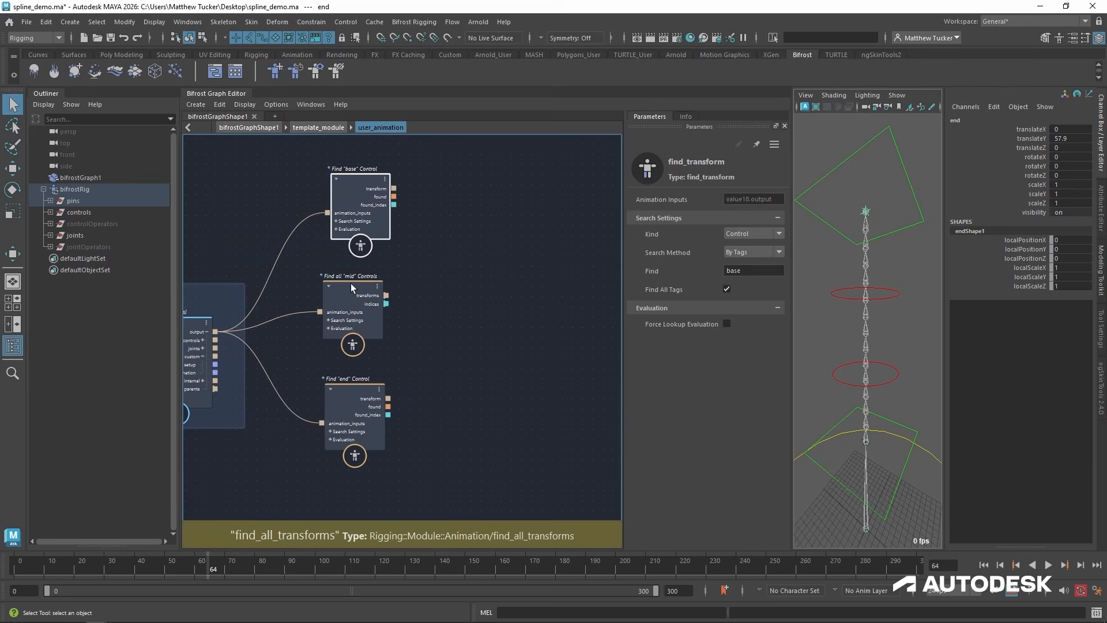
{"action": "left_click_drag", "start_coordinate": [351, 286], "coordinate": [354, 285]}
{"action": "left_click_drag", "start_coordinate": [353, 389], "coordinate": [357, 390]}
Add a transform_scope node to the right of the find nodes and shift it slightly up.
{"action": "left_click", "coordinate": [538, 285]}
{"action": "key", "text": "Tab"}
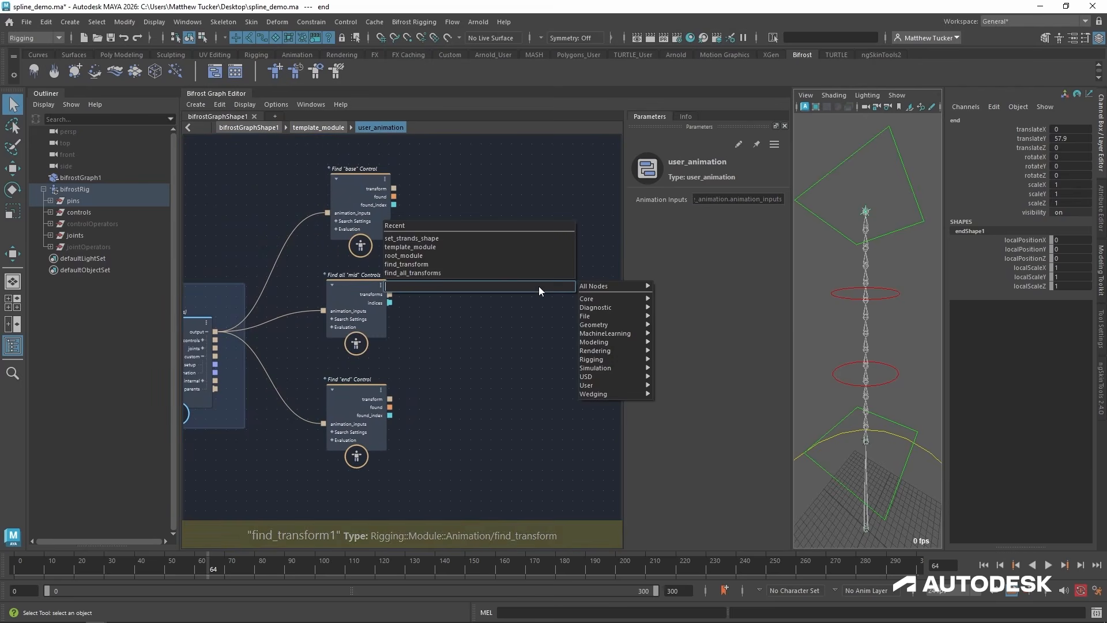
{"action": "type", "text": "acc"}
{"action": "key", "text": "BackSpace"}
{"action": "key", "text": "BackSpace"}
{"action": "key", "text": "BackSpace"}
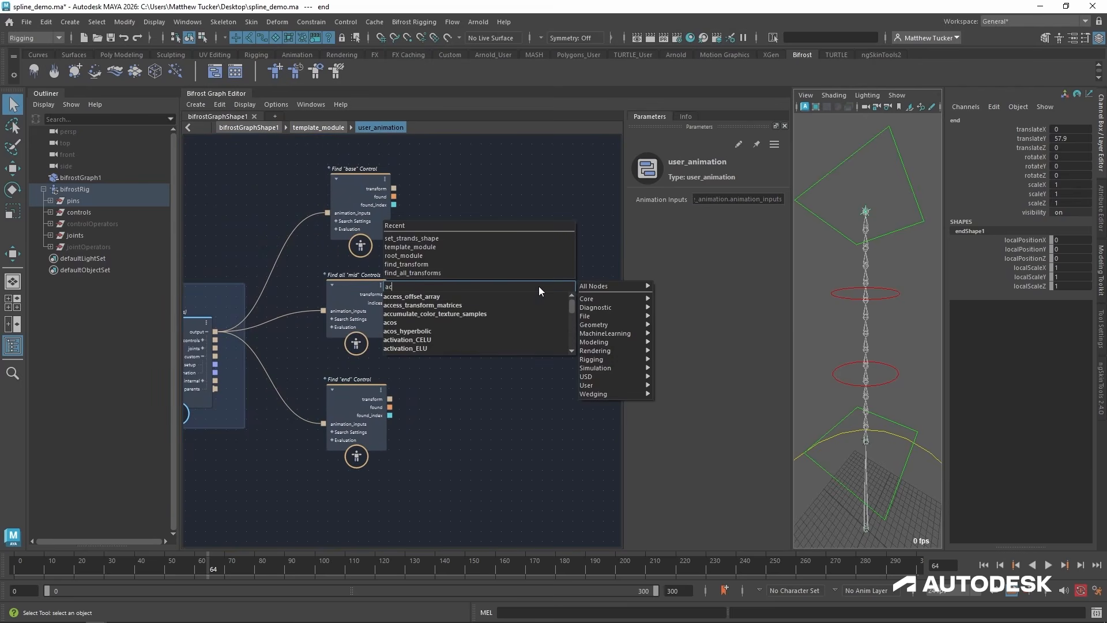
{"action": "type", "text": "transform s"}
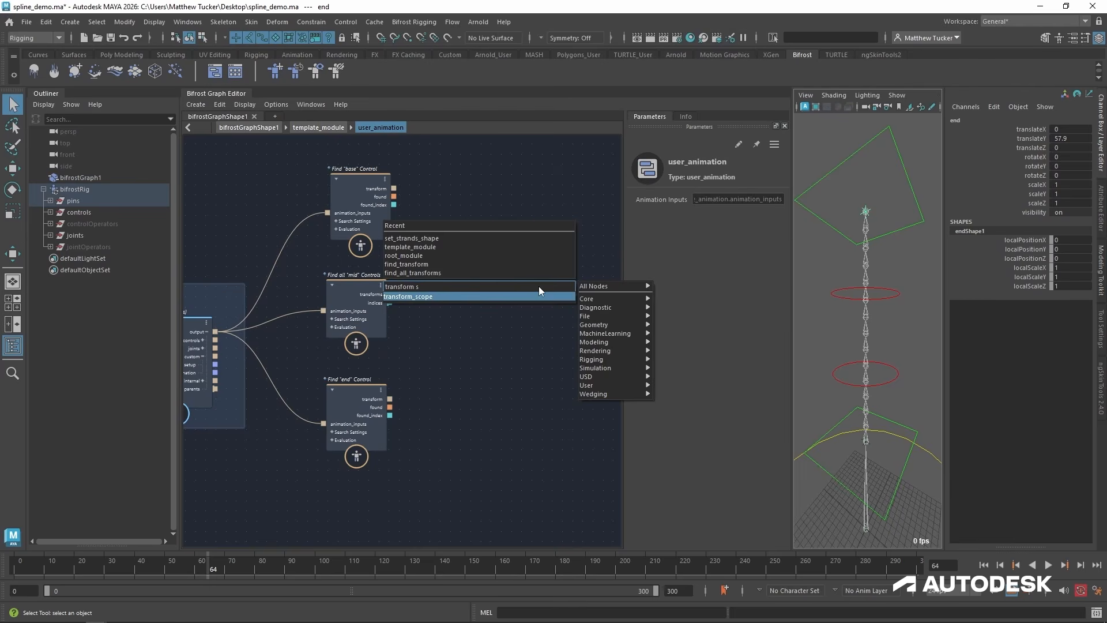
{"action": "key", "text": "Return"}
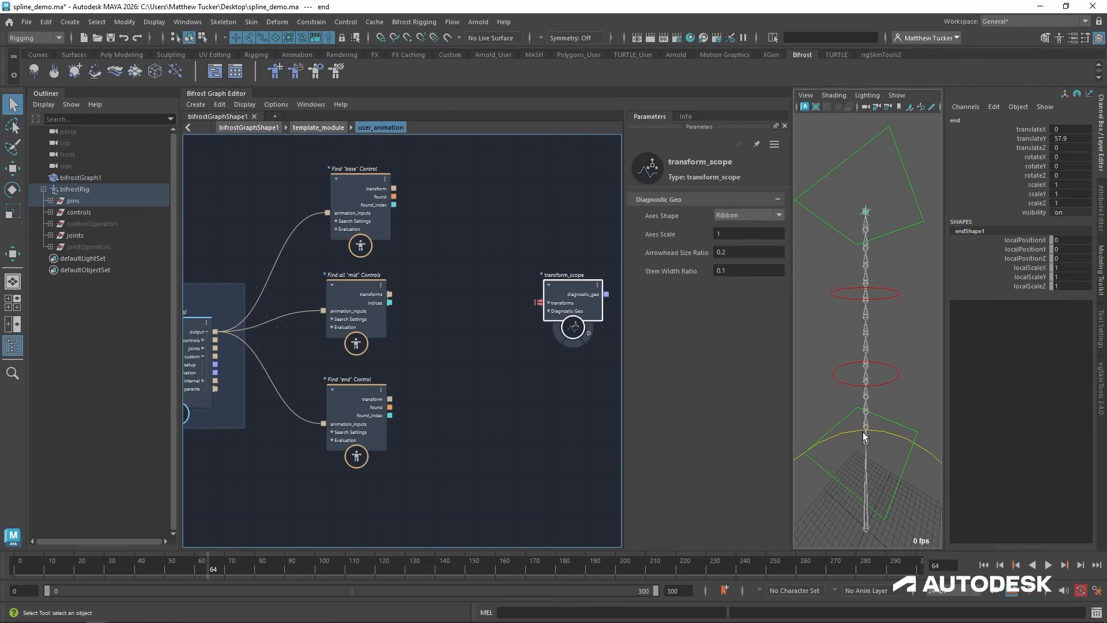
{"action": "left_click_drag", "start_coordinate": [579, 285], "coordinate": [584, 259]}
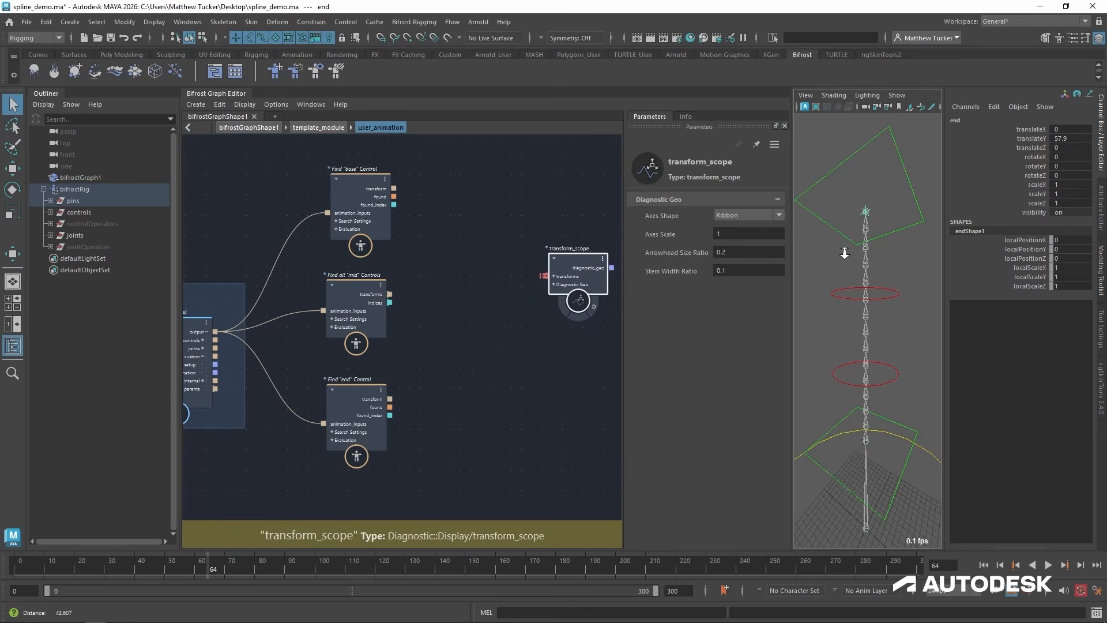
Add an access_transform_matrices node, feed it the "base" control's transform output, and place it beside that find node.
{"action": "scroll", "coordinate": [863, 279], "scroll_direction": "down", "scroll_amount": 6}
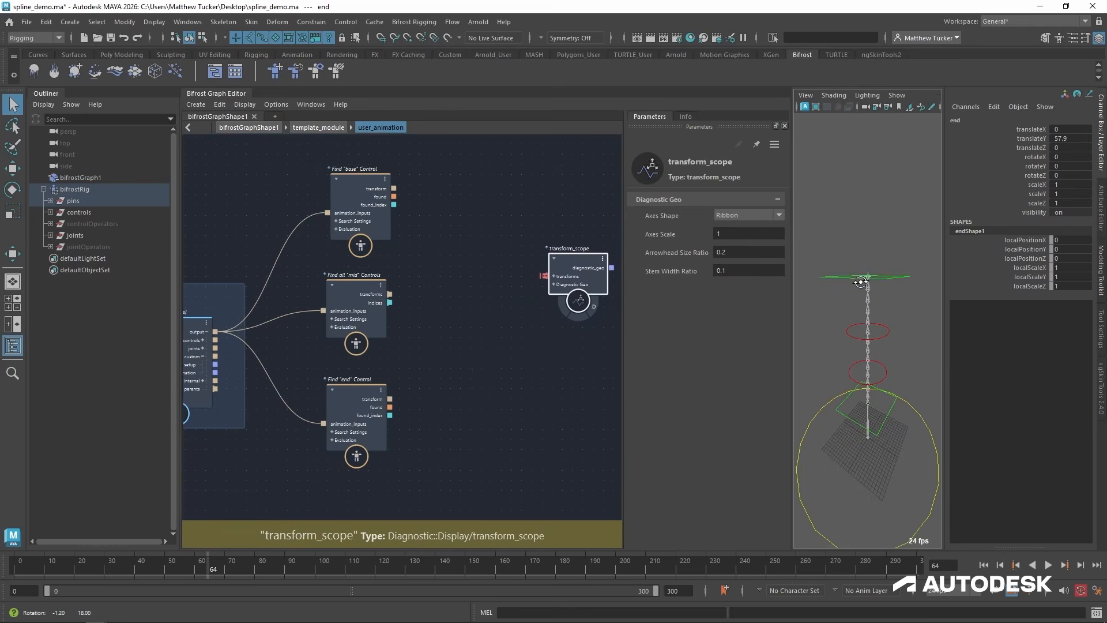
{"action": "left_click", "coordinate": [440, 279]}
{"action": "key", "text": "Tab"}
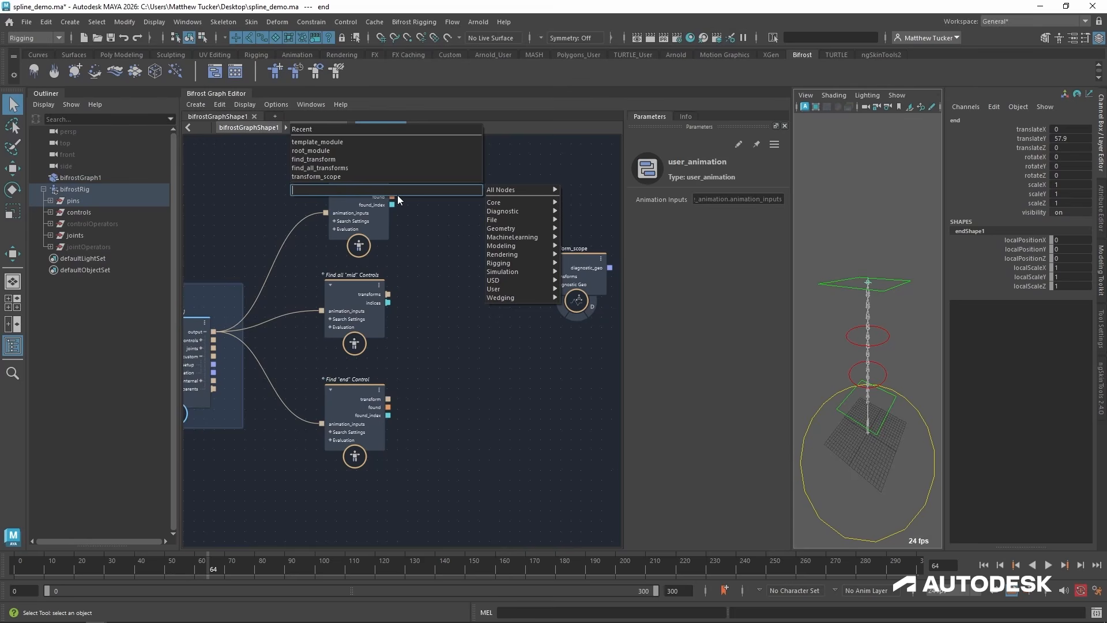
{"action": "type", "text": "acces"}
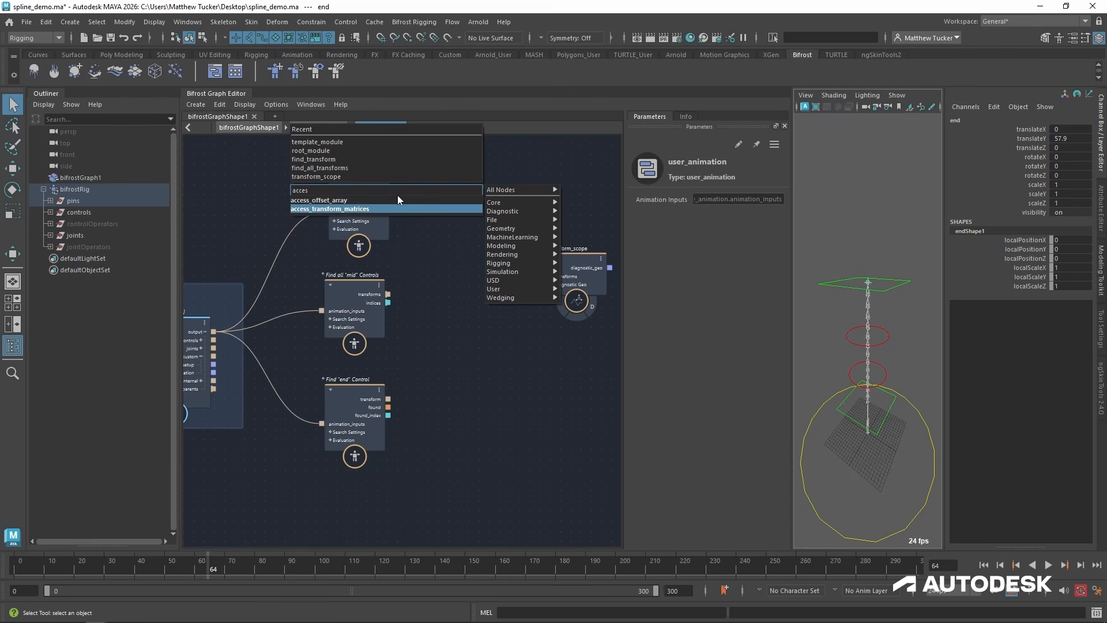
{"action": "key", "text": "Return"}
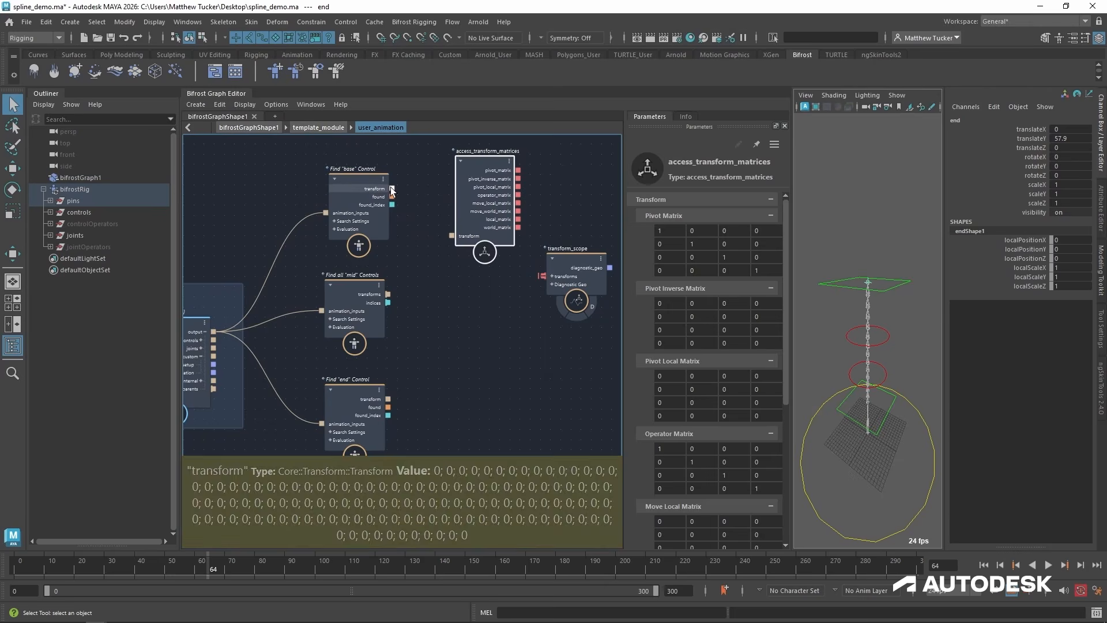
{"action": "left_click_drag", "start_coordinate": [391, 189], "coordinate": [466, 232]}
{"action": "left_click_drag", "start_coordinate": [486, 178], "coordinate": [468, 161]}
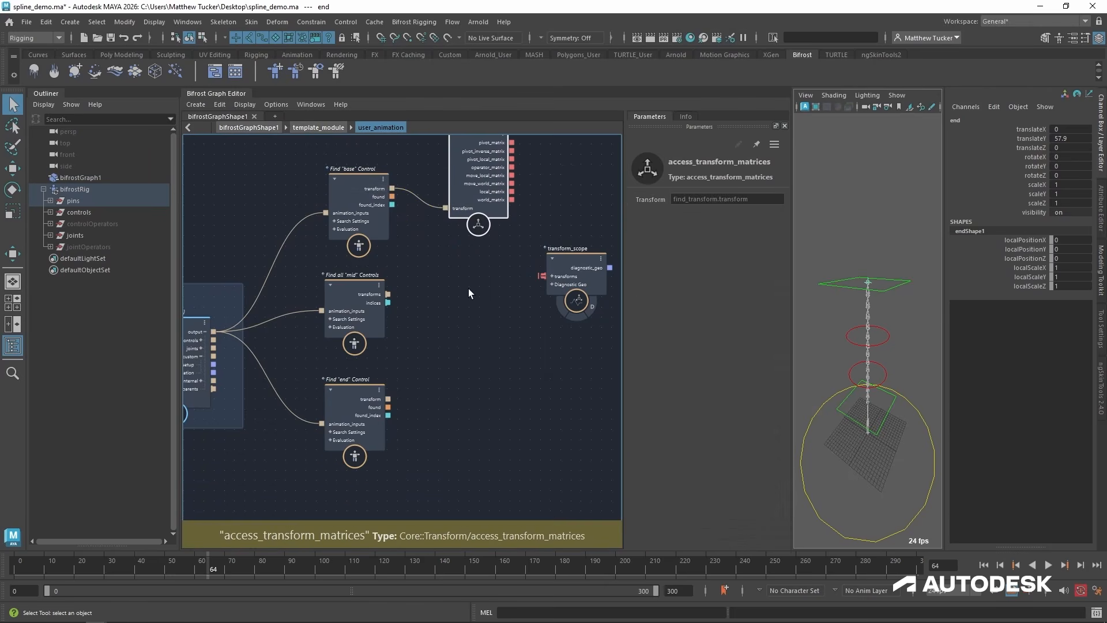
Duplicate access_transform_matrices twice and feed the copies from the "mid" find node's transforms and the "end" find node's transform.
{"action": "key", "text": "ctrl+shift+d"}
{"action": "key", "text": "ctrl+shift+d"}
{"action": "left_click_drag", "start_coordinate": [479, 469], "coordinate": [459, 400]}
{"action": "left_click_drag", "start_coordinate": [388, 294], "coordinate": [444, 378]}
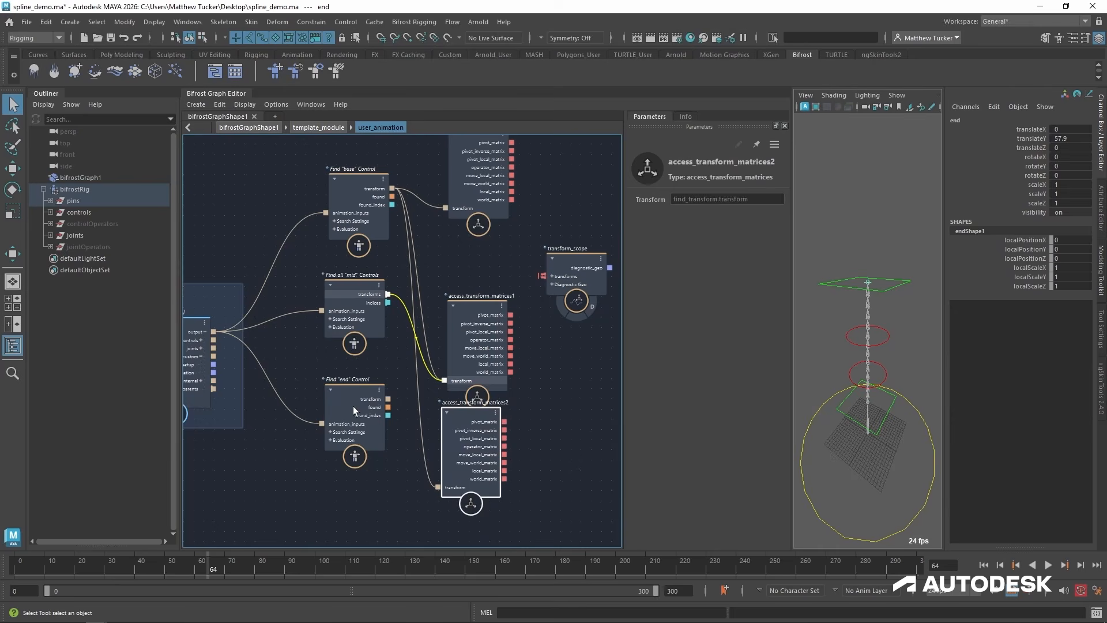
{"action": "mouse_move", "coordinate": [390, 398]}
{"action": "left_click_drag", "start_coordinate": [431, 473], "coordinate": [579, 422]}
{"action": "middle_click_drag", "start_coordinate": [367, 547], "coordinate": [369, 530], "text": "alt"}
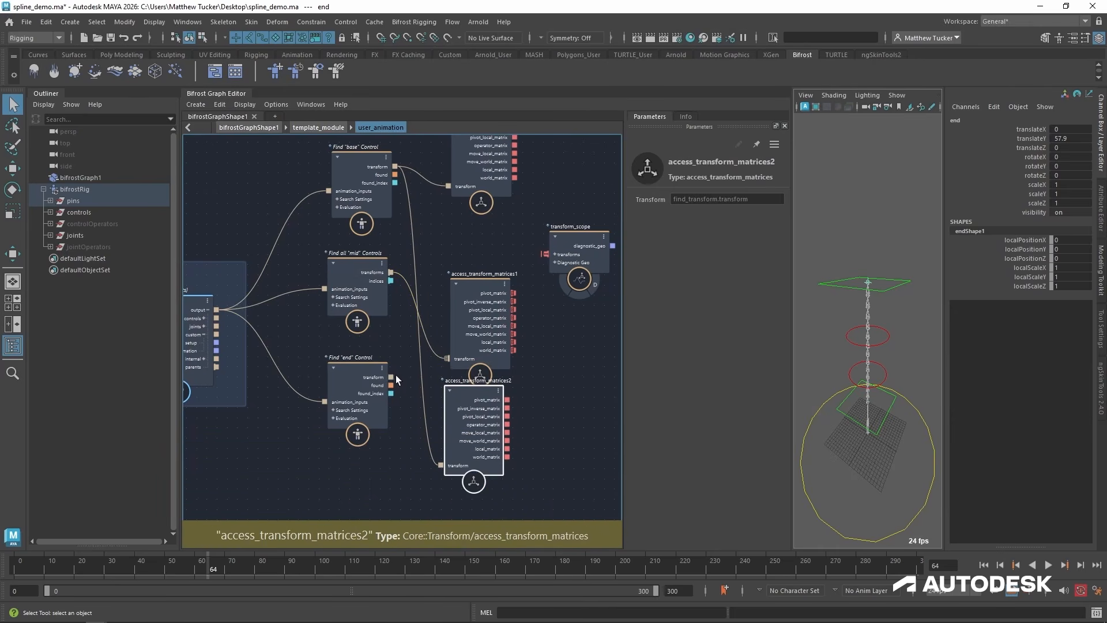
{"action": "left_click_drag", "start_coordinate": [392, 377], "coordinate": [438, 466]}
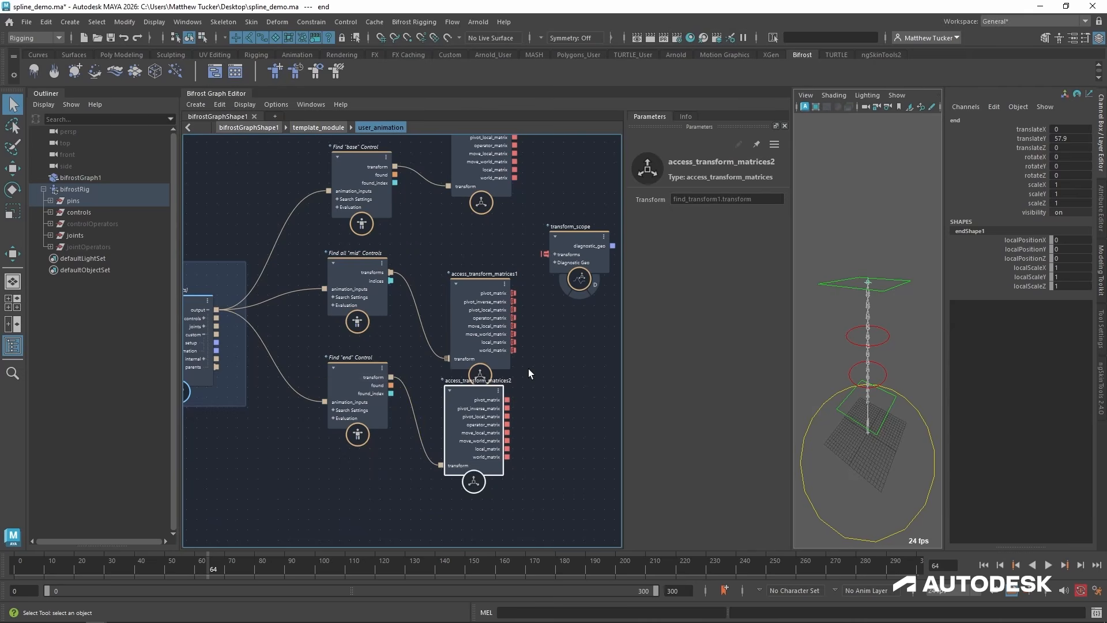
Space out the access_transform_matrices nodes beside the "mid" and "end" find nodes and shift transform_scope further right.
{"action": "middle_click_drag", "start_coordinate": [529, 369], "coordinate": [519, 407], "text": "alt"}
{"action": "mouse_move", "coordinate": [465, 432]}
{"action": "left_mouse_down"}
{"action": "mouse_move", "coordinate": [470, 421]}
{"action": "mouse_move", "coordinate": [464, 436]}
{"action": "left_mouse_up"}
{"action": "key", "text": "1"}
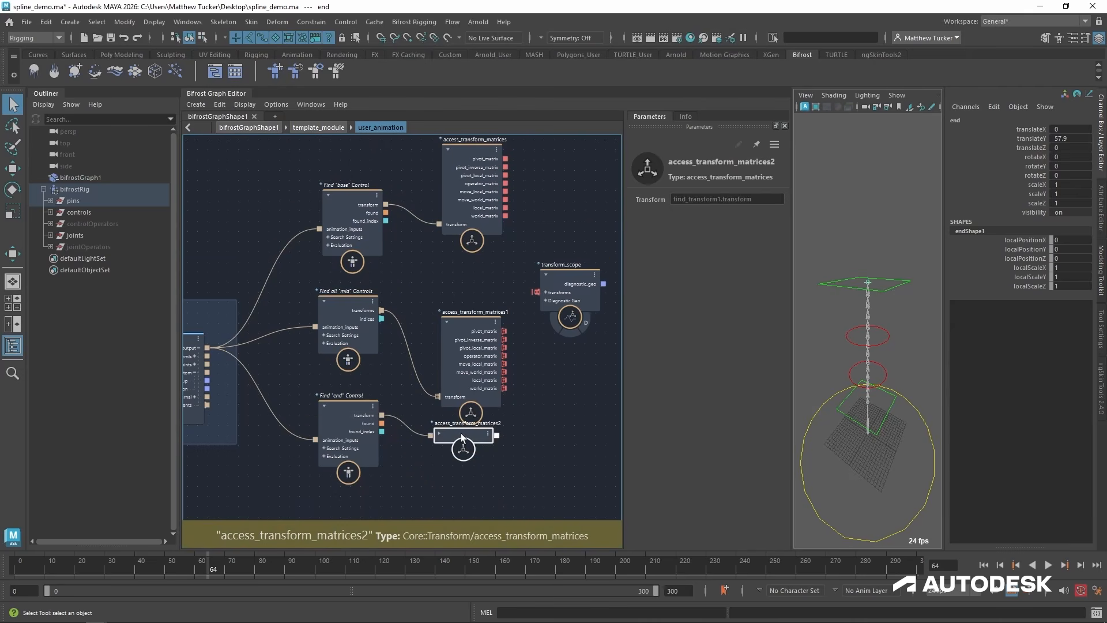
{"action": "key", "text": "3"}
{"action": "middle_click_drag", "start_coordinate": [531, 373], "coordinate": [490, 375], "text": "alt"}
{"action": "left_click_drag", "start_coordinate": [449, 346], "coordinate": [445, 323]}
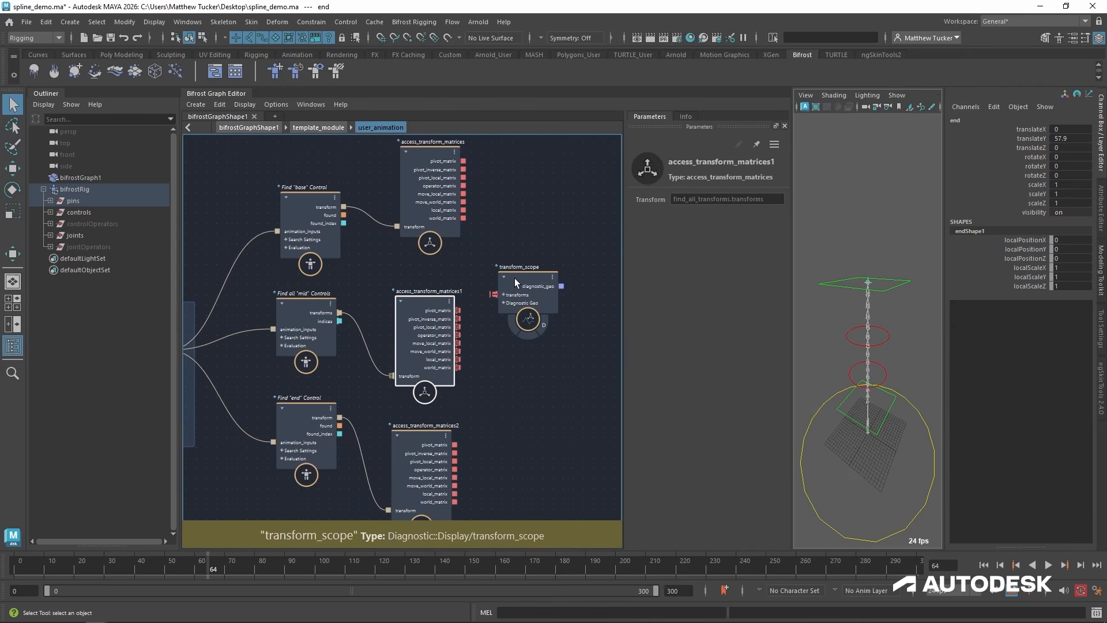
{"action": "left_click_drag", "start_coordinate": [515, 282], "coordinate": [541, 281]}
{"action": "middle_click_drag", "start_coordinate": [498, 301], "coordinate": [464, 317], "text": "alt"}
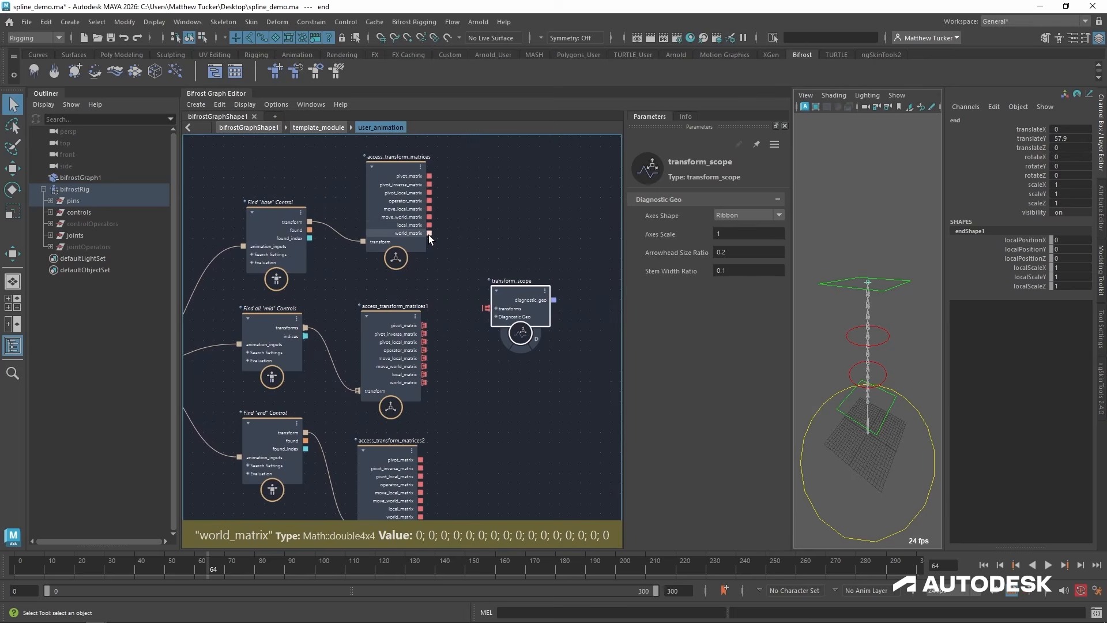
Connect the world_matrix outputs of all three access_transform_matrices nodes to transform_scope's transforms and enable its diagnostic display.
{"action": "left_click_drag", "start_coordinate": [430, 234], "coordinate": [425, 383]}
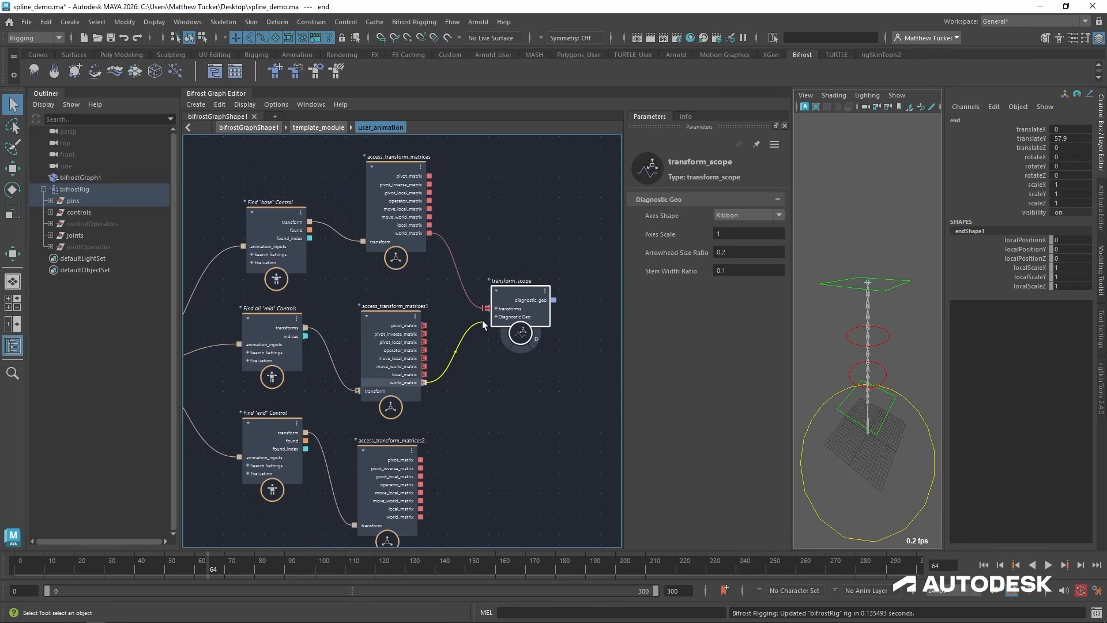
{"action": "left_click_drag", "start_coordinate": [483, 320], "coordinate": [485, 308]}
{"action": "middle_click_drag", "start_coordinate": [446, 456], "coordinate": [445, 427]}
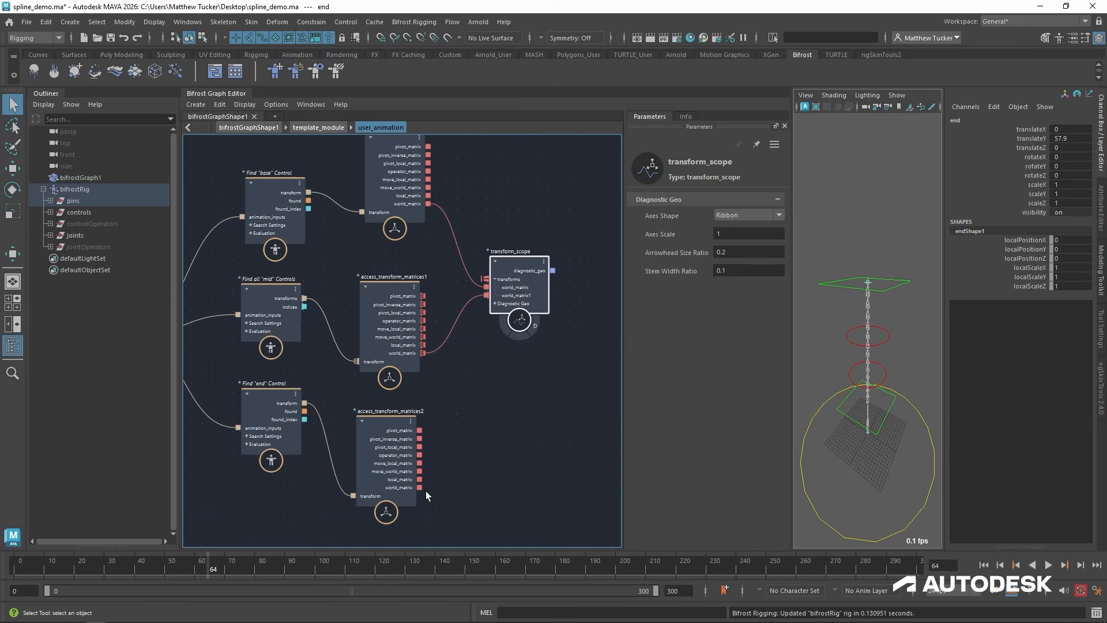
{"action": "left_click_drag", "start_coordinate": [421, 486], "coordinate": [486, 278]}
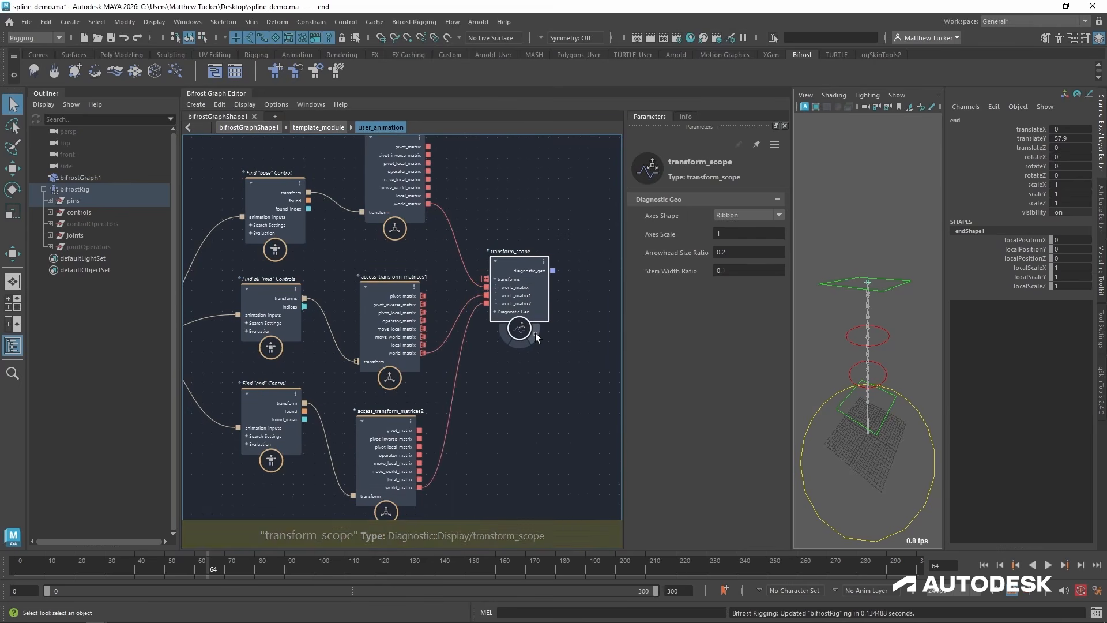
{"action": "left_click", "coordinate": [535, 334]}
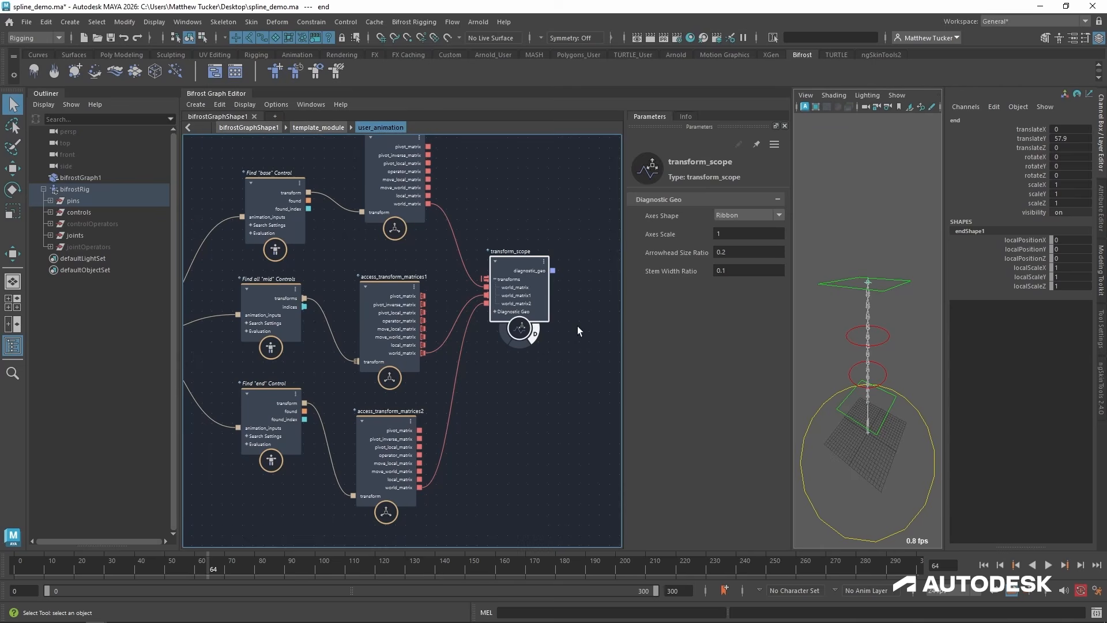
Enable the "test" module's diagnostics at the top graph level and disable its pins, controls, joints and transforms displays.
{"action": "left_click", "coordinate": [259, 127]}
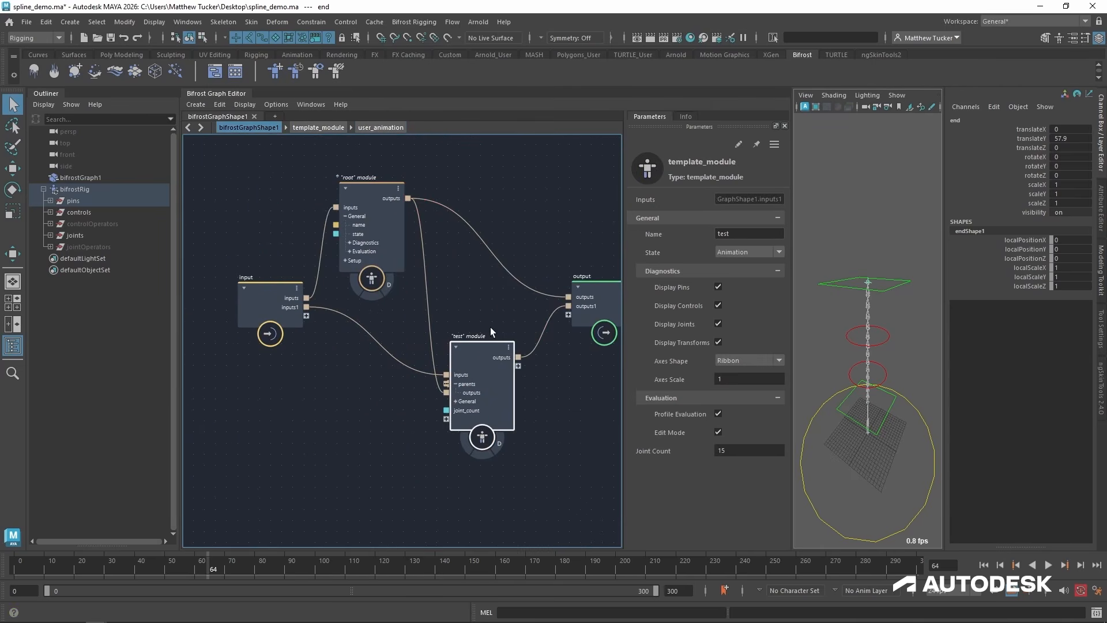
{"action": "mouse_move", "coordinate": [482, 348]}
{"action": "left_mouse_down"}
{"action": "mouse_move", "coordinate": [457, 334]}
{"action": "mouse_move", "coordinate": [483, 343]}
{"action": "left_mouse_up"}
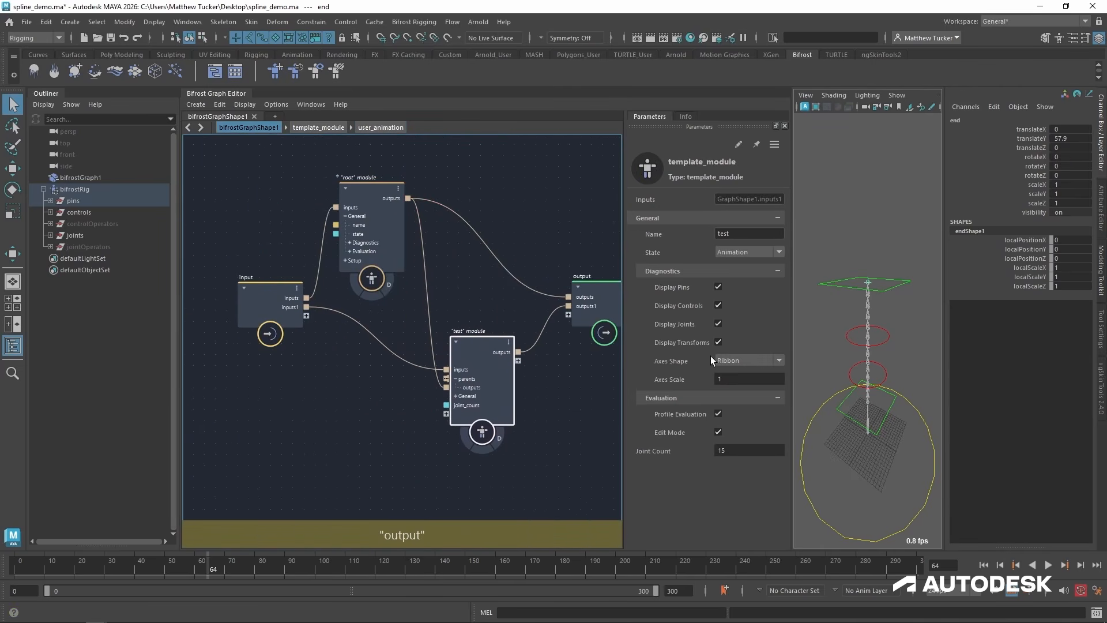
{"action": "left_click", "coordinate": [497, 439]}
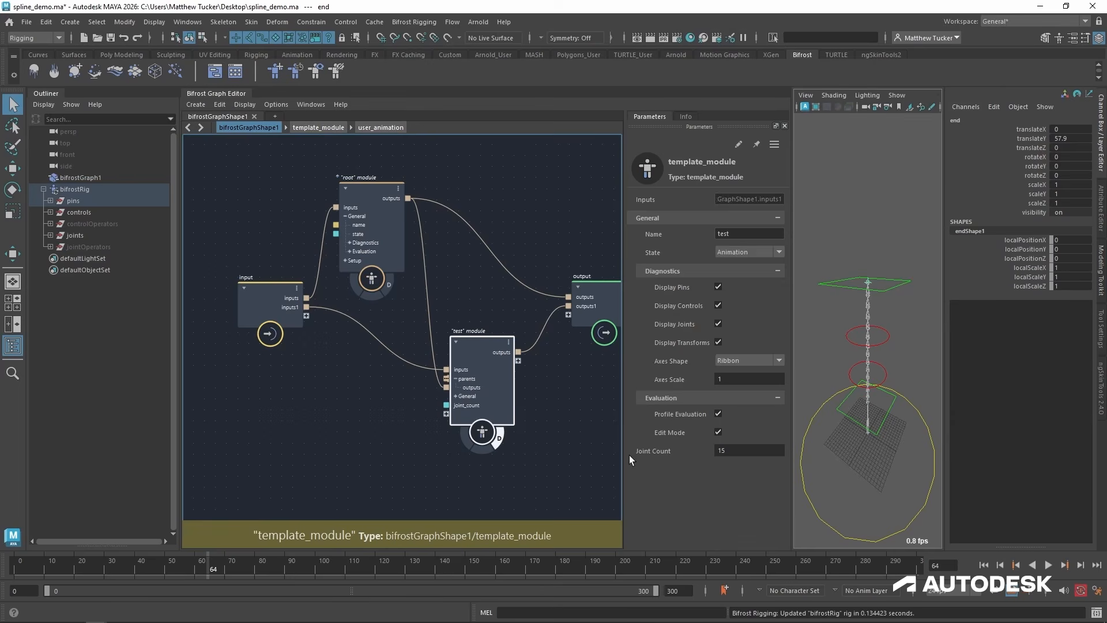
{"action": "right_click_drag", "start_coordinate": [857, 458], "coordinate": [888, 435], "text": "alt"}
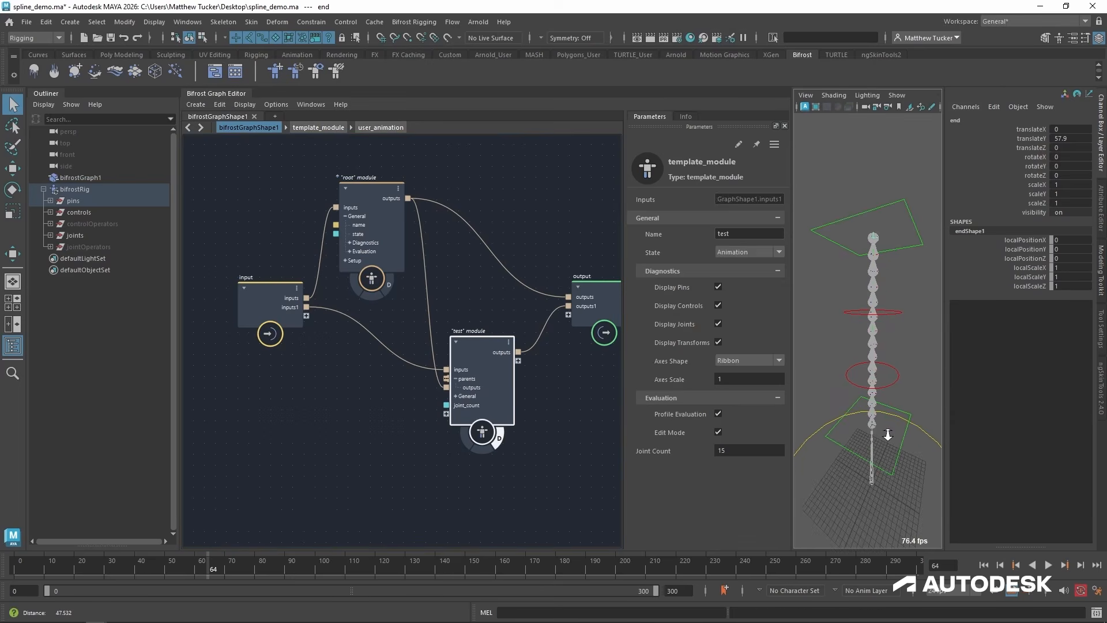
{"action": "left_click", "coordinate": [718, 287]}
{"action": "left_click", "coordinate": [719, 305]}
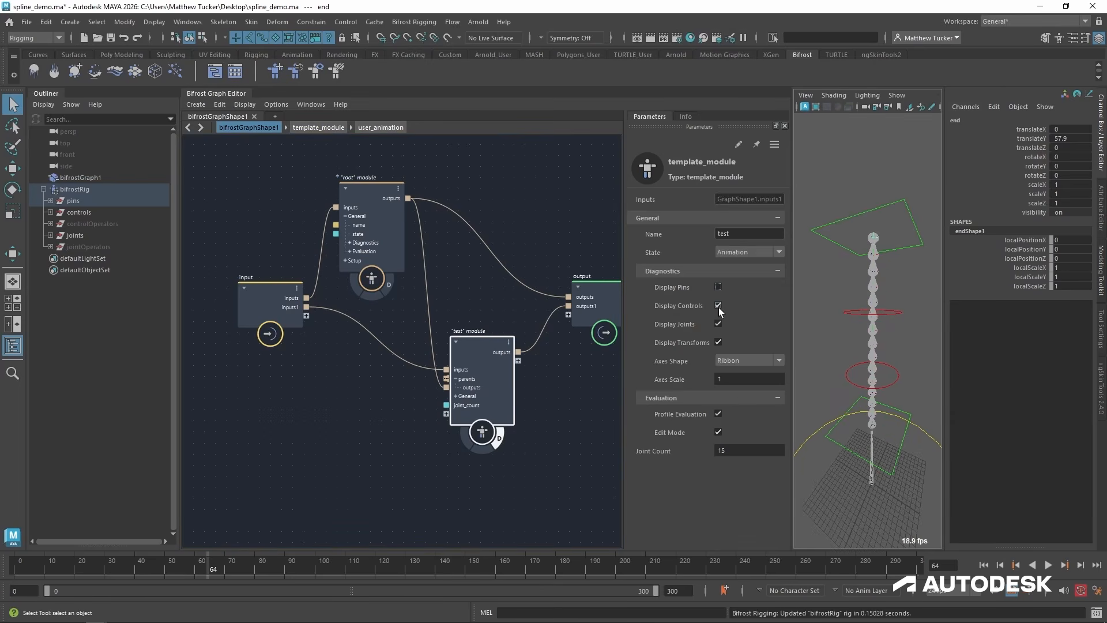
{"action": "left_click", "coordinate": [718, 324]}
{"action": "left_click", "coordinate": [718, 342]}
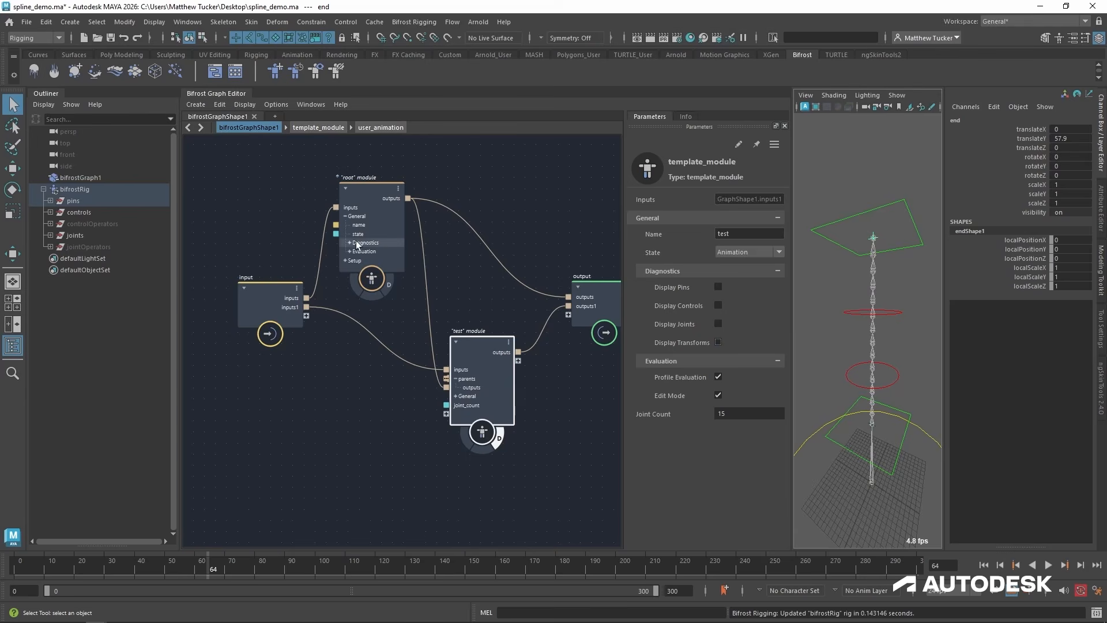
Return to the user_animation compound, move transform_scope slightly right and set its Axes Scale to 6.555.
{"action": "left_click", "coordinate": [381, 127]}
{"action": "left_click_drag", "start_coordinate": [509, 260], "coordinate": [533, 255]}
{"action": "left_click_drag", "start_coordinate": [669, 234], "coordinate": [869, 283]}
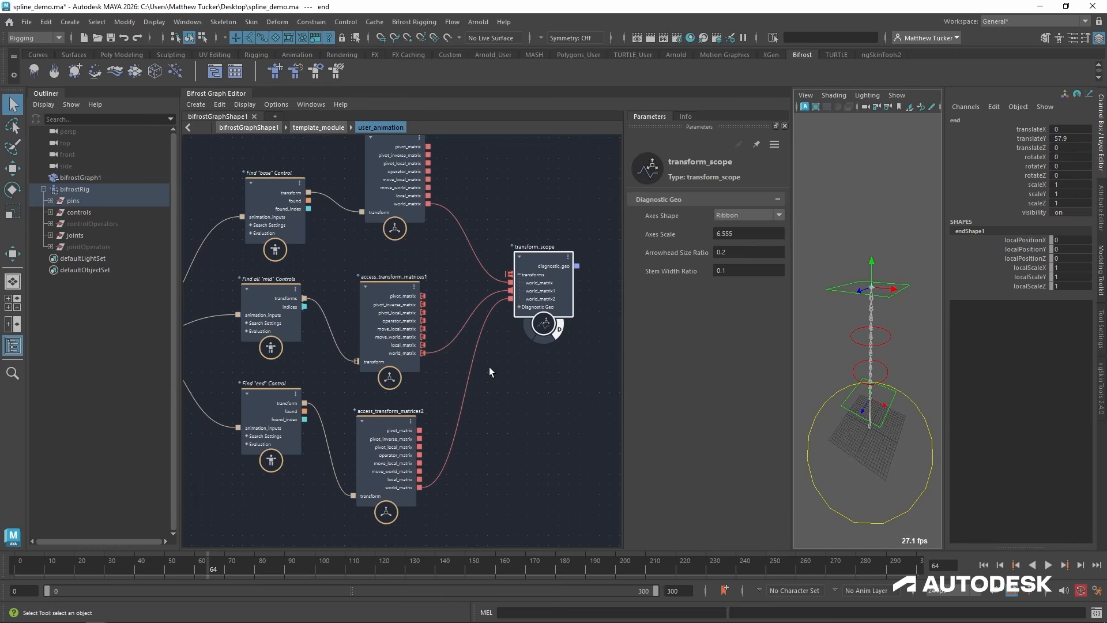
Open the animation_inputs connection of the "mid" find node in a Data Browser.
{"action": "middle_click_drag", "start_coordinate": [274, 303], "coordinate": [371, 301]}
{"action": "left_click_drag", "start_coordinate": [372, 301], "coordinate": [379, 307]}
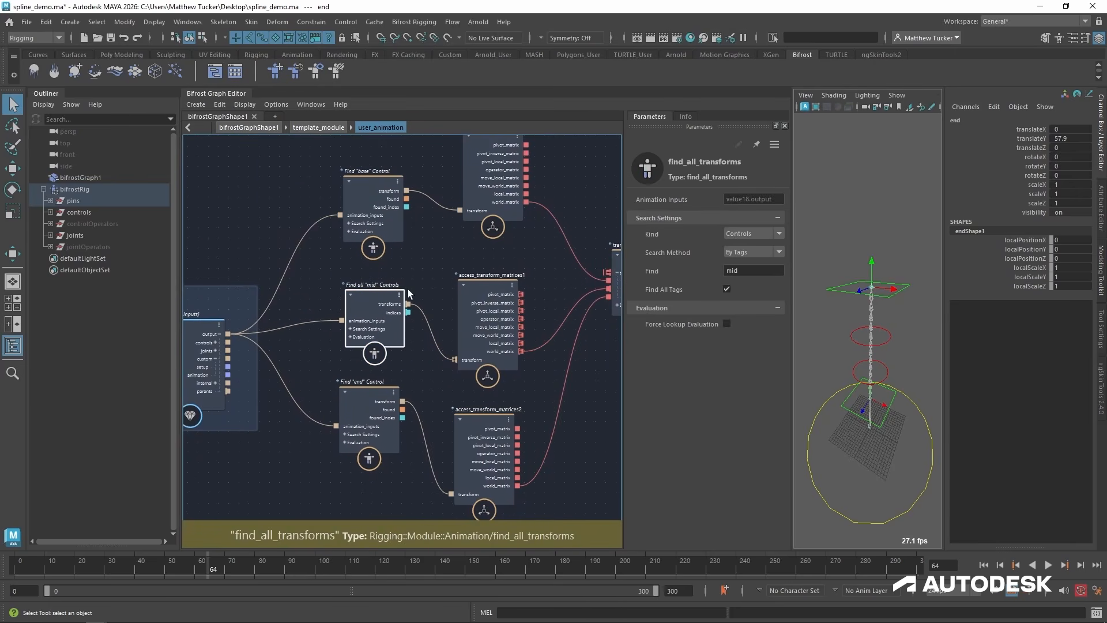
{"action": "left_click_drag", "start_coordinate": [485, 287], "coordinate": [497, 280]}
{"action": "middle_click_drag", "start_coordinate": [369, 302], "coordinate": [412, 276], "text": "alt"}
{"action": "right_click_drag", "start_coordinate": [335, 313], "coordinate": [368, 301], "text": "alt"}
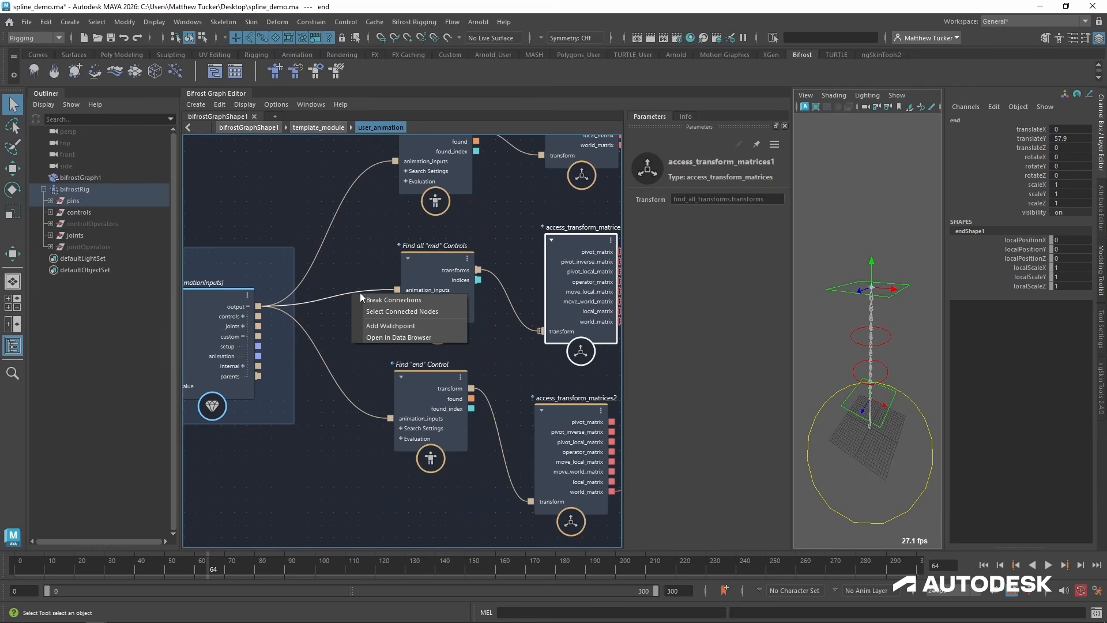
{"action": "left_click", "coordinate": [391, 338]}
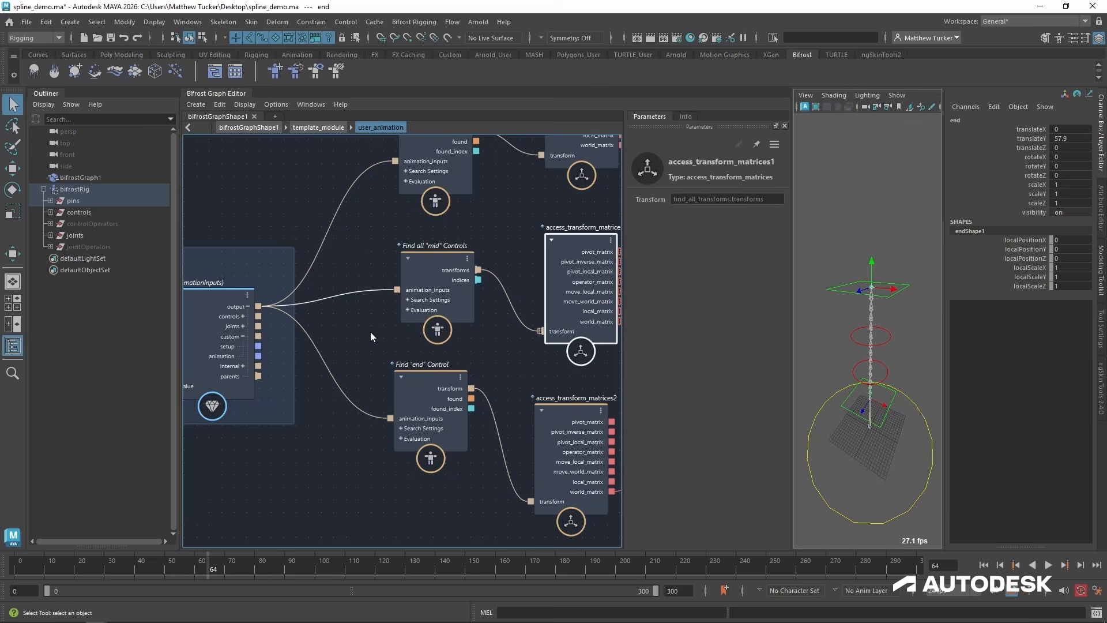
{"action": "left_click_drag", "start_coordinate": [944, 172], "coordinate": [481, 137]}
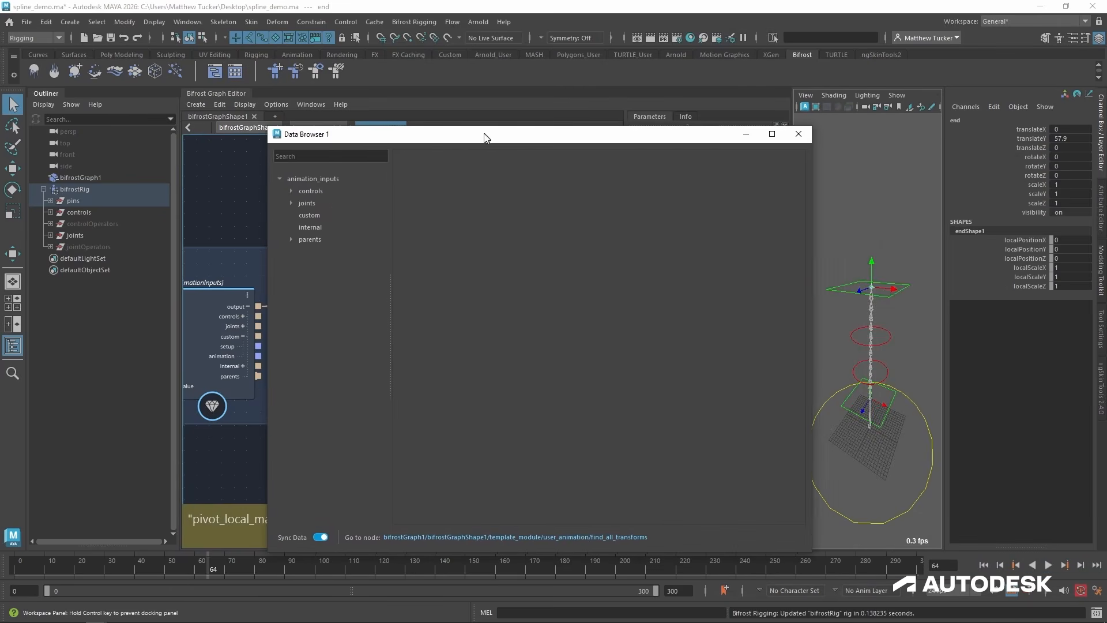
Examine the names, paths and tags stored under the animation inputs' controls, and close the Data Browser.
{"action": "left_click", "coordinate": [290, 190]}
{"action": "left_click", "coordinate": [314, 189]}
{"action": "left_click", "coordinate": [301, 227]}
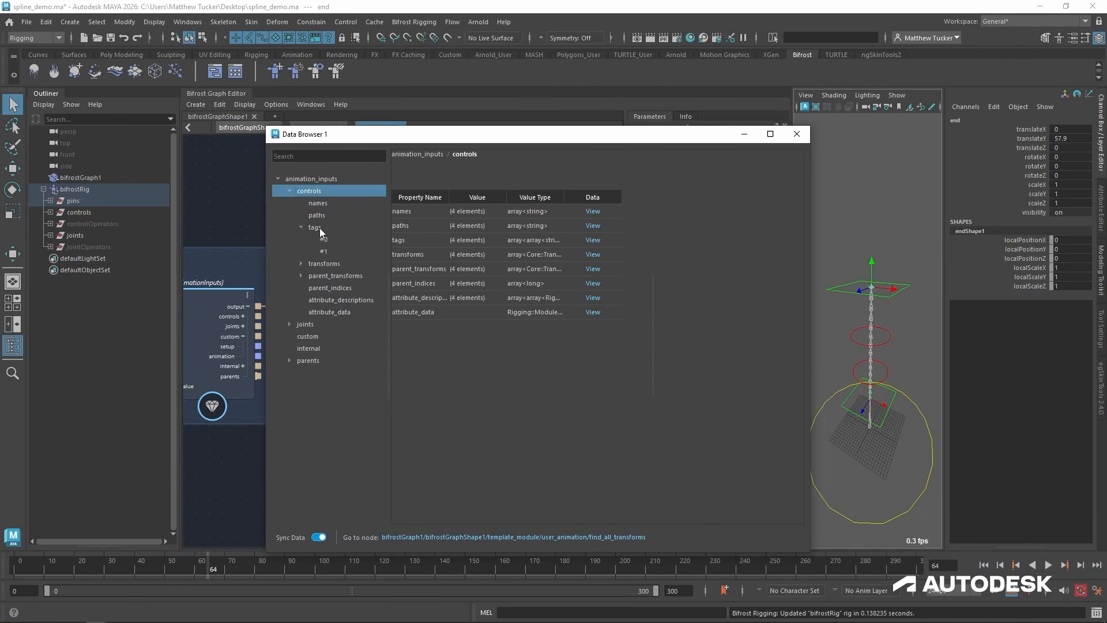
{"action": "left_click", "coordinate": [320, 228]}
{"action": "left_click", "coordinate": [330, 239]}
{"action": "left_click", "coordinate": [330, 251]}
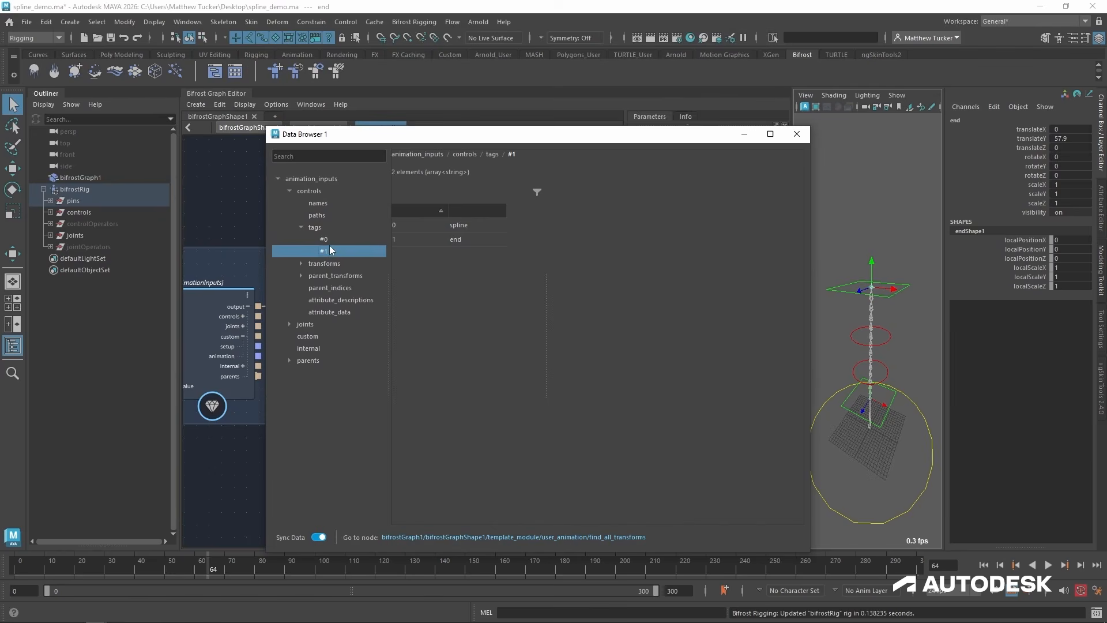
{"action": "left_click_drag", "start_coordinate": [330, 246], "coordinate": [331, 238]}
{"action": "left_click", "coordinate": [330, 238]}
{"action": "left_click", "coordinate": [327, 203]}
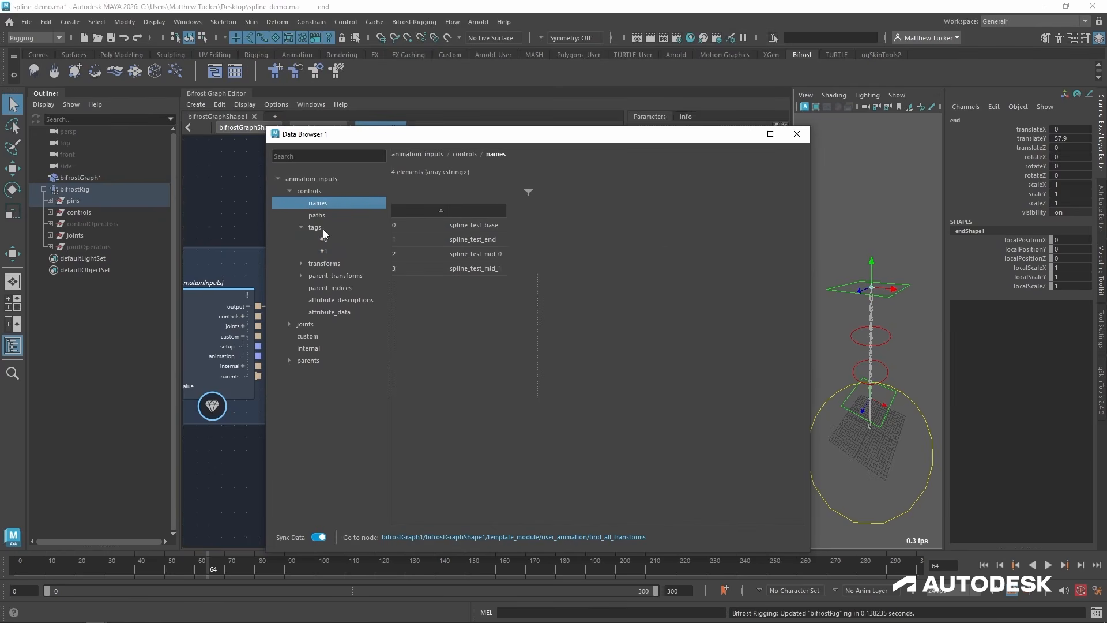
{"action": "left_click", "coordinate": [323, 215]}
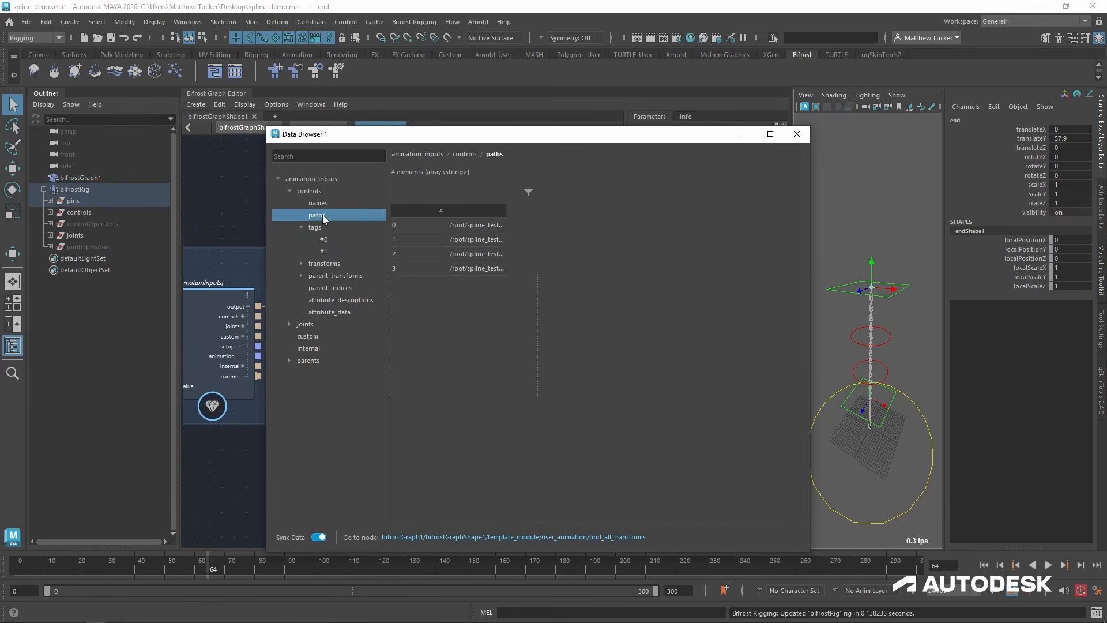
{"action": "left_click", "coordinate": [323, 228]}
{"action": "left_click", "coordinate": [328, 240]}
{"action": "left_click", "coordinate": [330, 251]}
{"action": "left_click", "coordinate": [332, 240]}
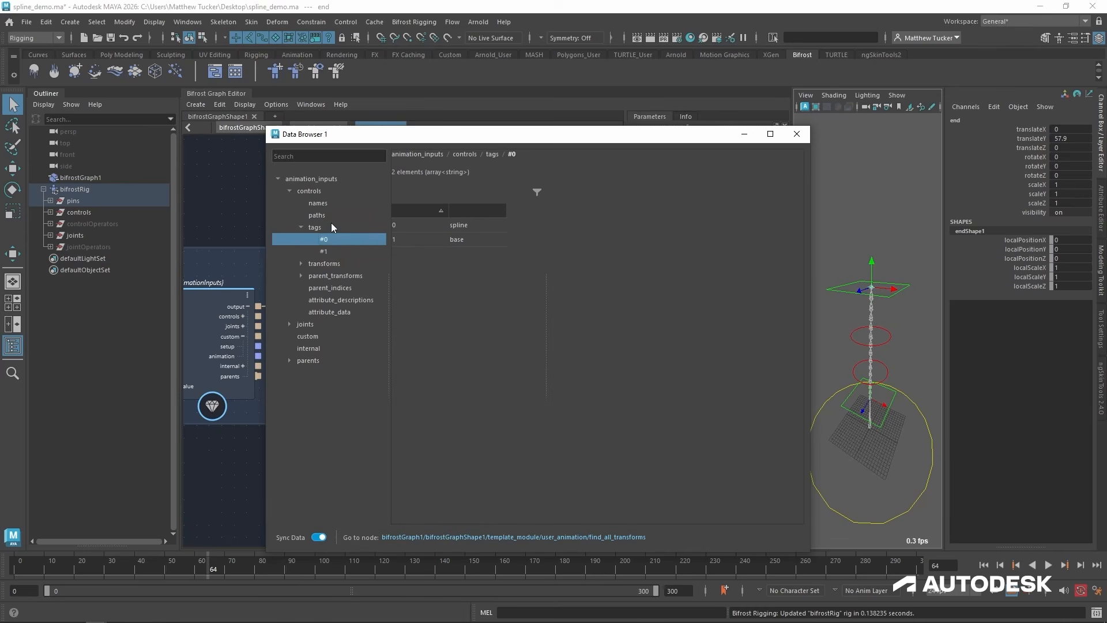
{"action": "left_click", "coordinate": [331, 227]}
{"action": "left_click", "coordinate": [795, 134]}
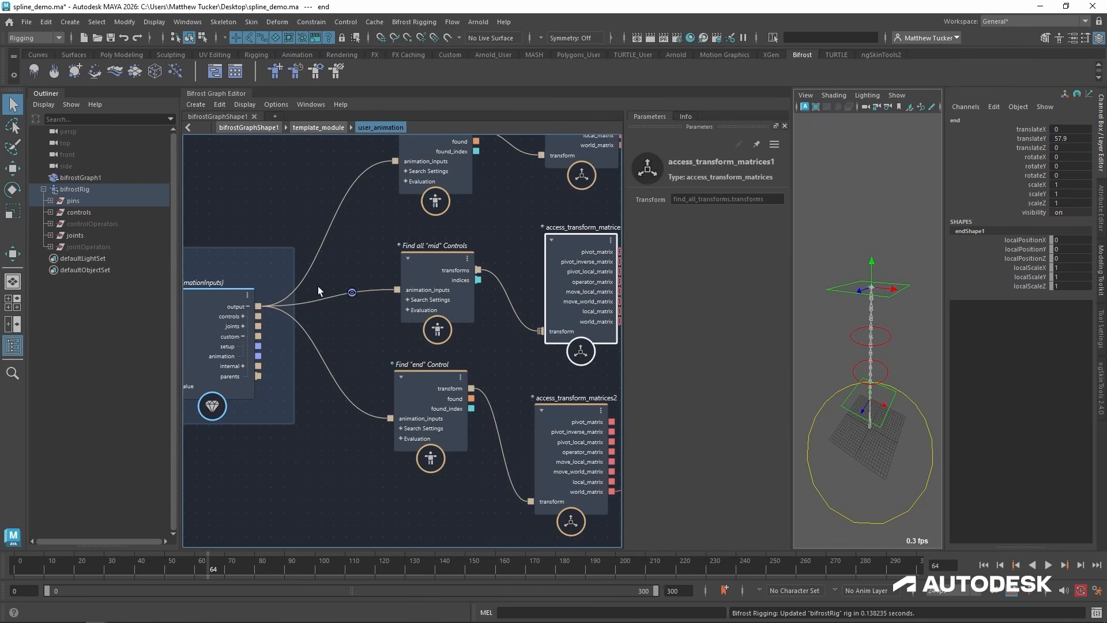
Go into the define_mid_controls compound inside user_setup's define_controls.
{"action": "left_click", "coordinate": [322, 129]}
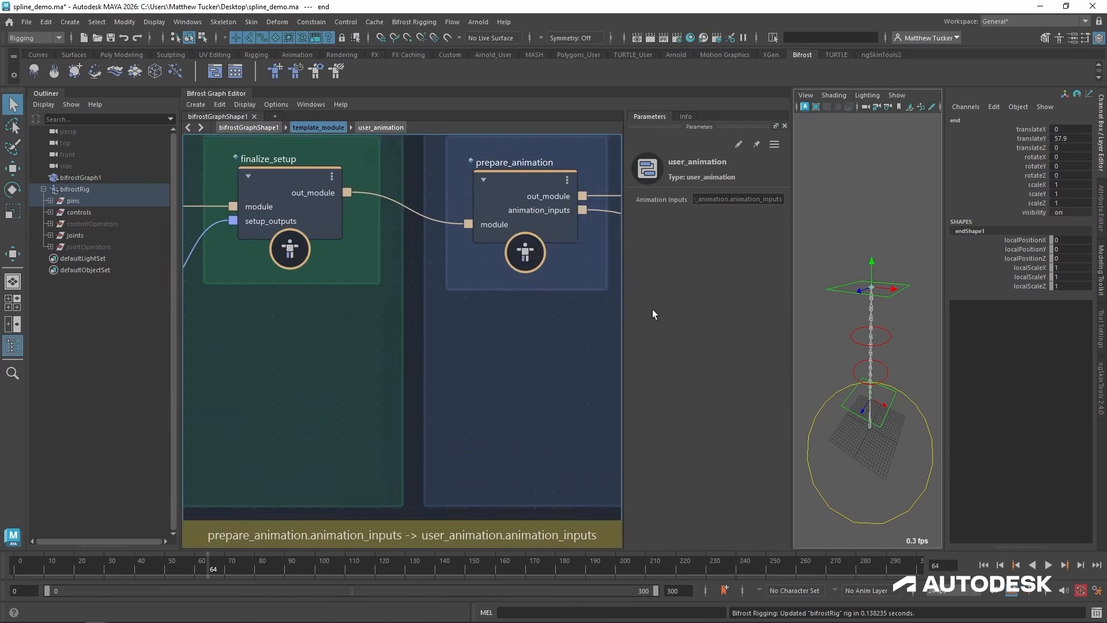
{"action": "left_click", "coordinate": [456, 277]}
{"action": "double_click", "coordinate": [456, 277]}
{"action": "middle_click_drag", "start_coordinate": [527, 279], "coordinate": [458, 358], "text": "alt"}
{"action": "double_click", "coordinate": [451, 212]}
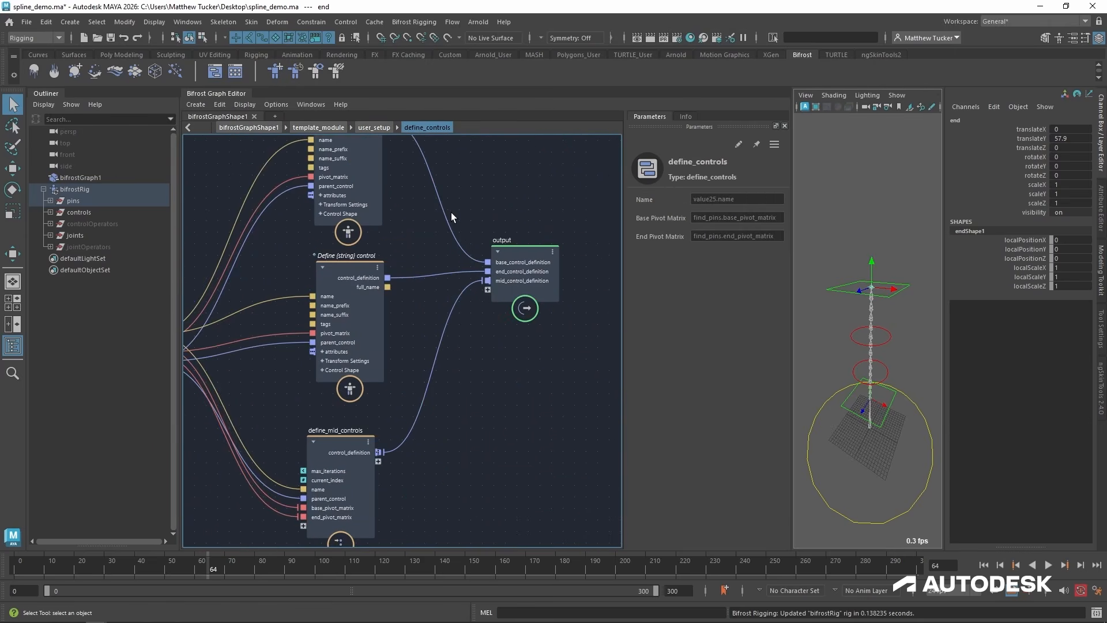
{"action": "middle_click_drag", "start_coordinate": [385, 264], "coordinate": [415, 267], "text": "alt"}
{"action": "middle_click_drag", "start_coordinate": [417, 383], "coordinate": [444, 251], "text": "alt"}
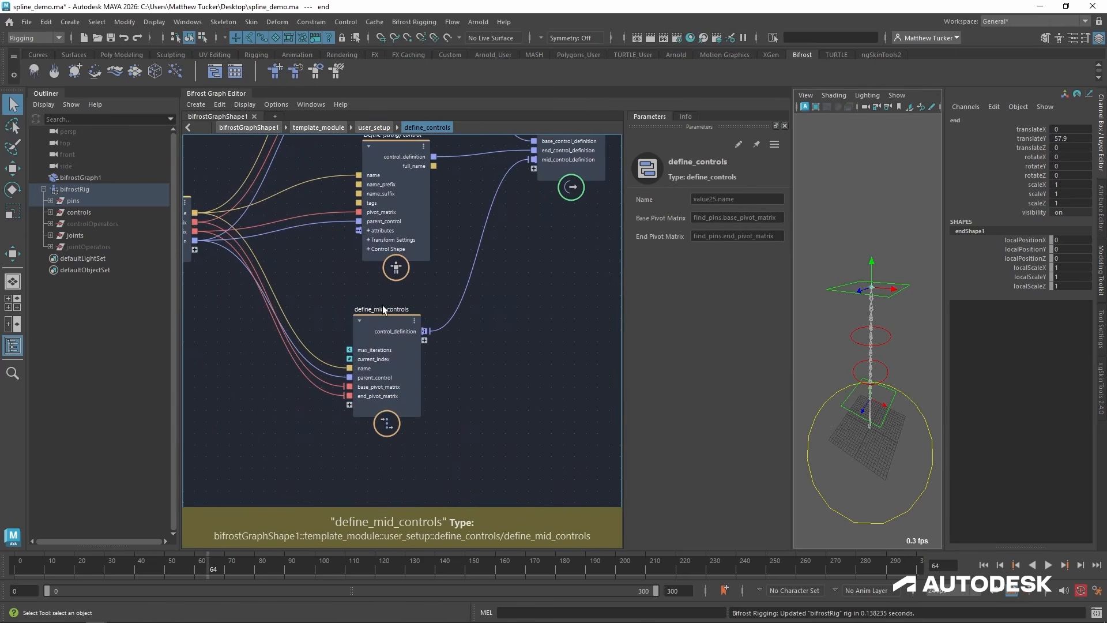
{"action": "left_click", "coordinate": [392, 319]}
{"action": "double_click", "coordinate": [392, 318]}
Set the Tags of the mid controls' define_control node to "mid" and hide the Outliner.
{"action": "middle_click_drag", "start_coordinate": [393, 322], "coordinate": [246, 285], "text": "alt"}
{"action": "left_click", "coordinate": [386, 285]}
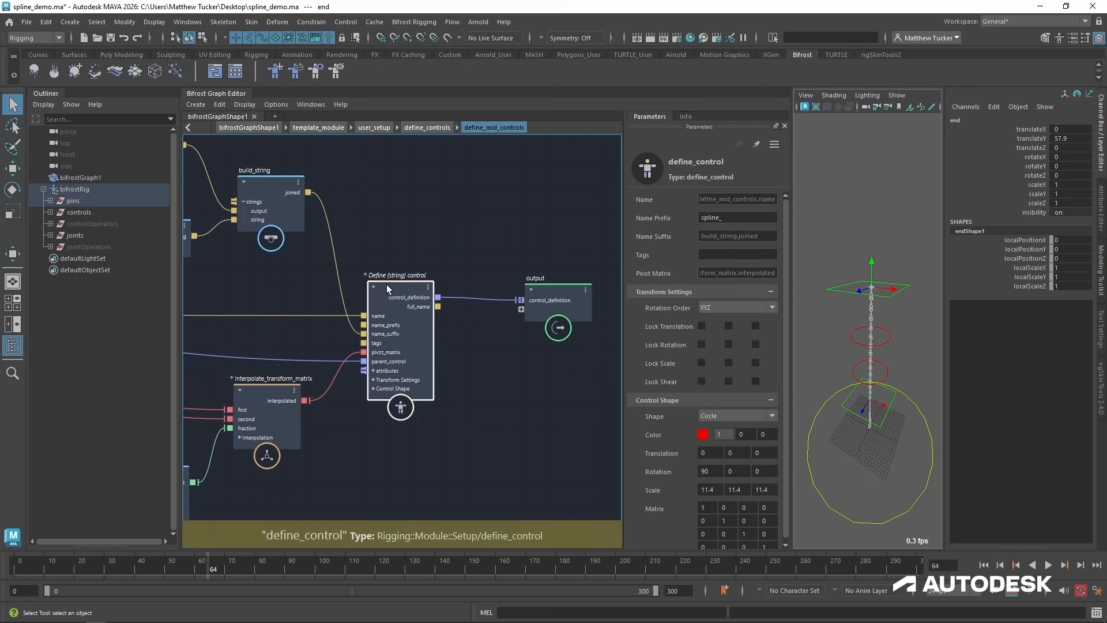
{"action": "left_click", "coordinate": [728, 255]}
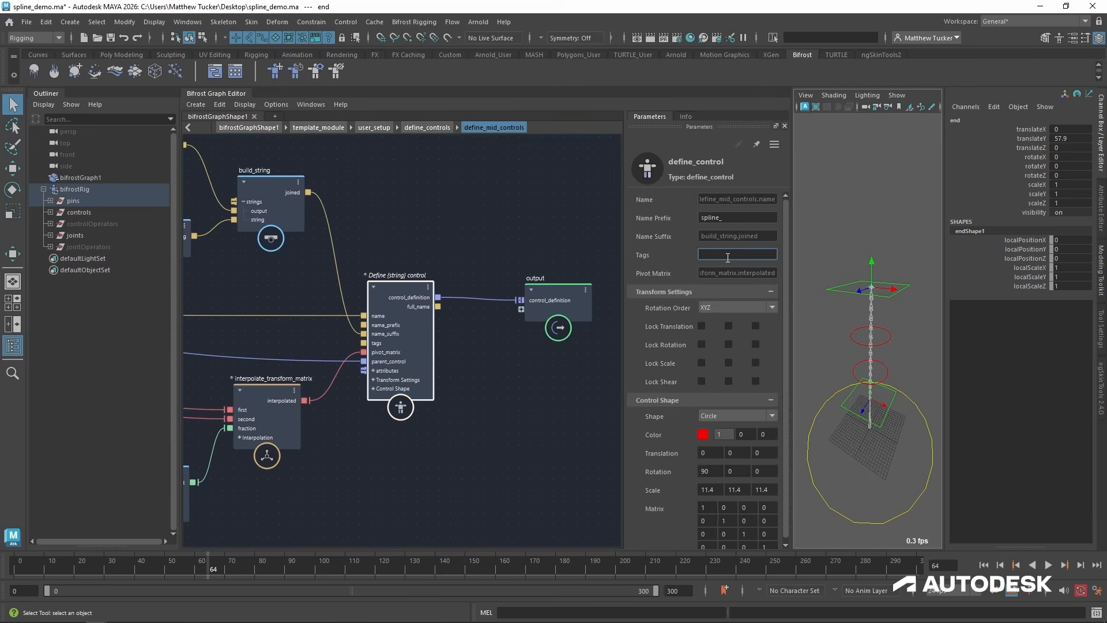
{"action": "key", "text": "Return"}
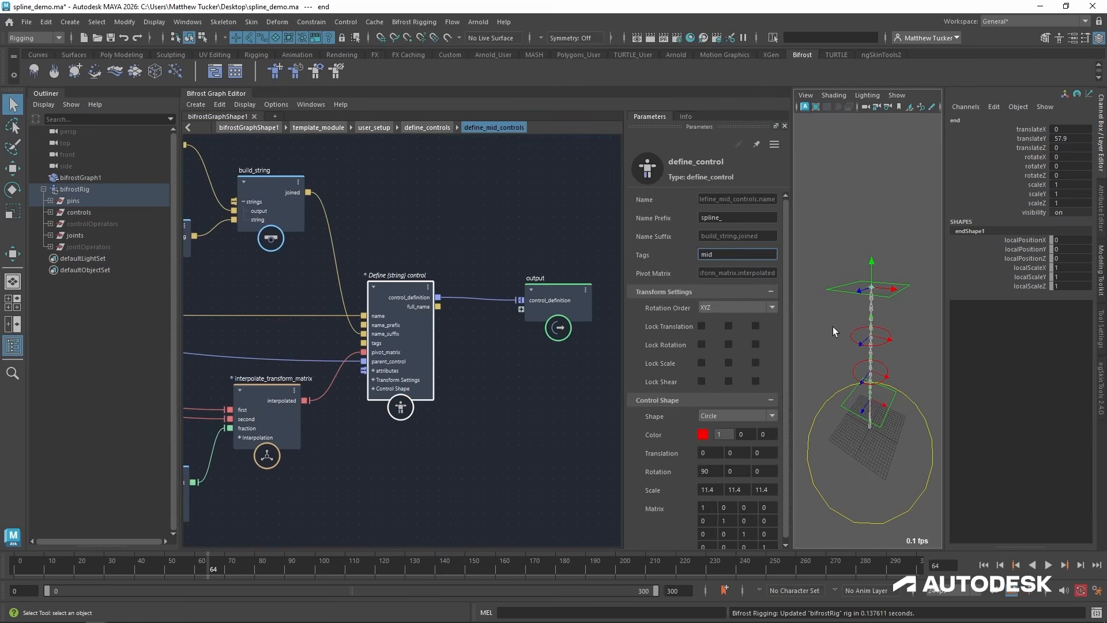
{"action": "mouse_move", "coordinate": [832, 327]}
{"action": "right_mouse_down", "text": "alt"}
{"action": "mouse_move", "coordinate": [877, 357]}
{"action": "mouse_move", "coordinate": [831, 331]}
{"action": "mouse_move", "coordinate": [839, 342]}
{"action": "right_mouse_up", "text": "alt"}
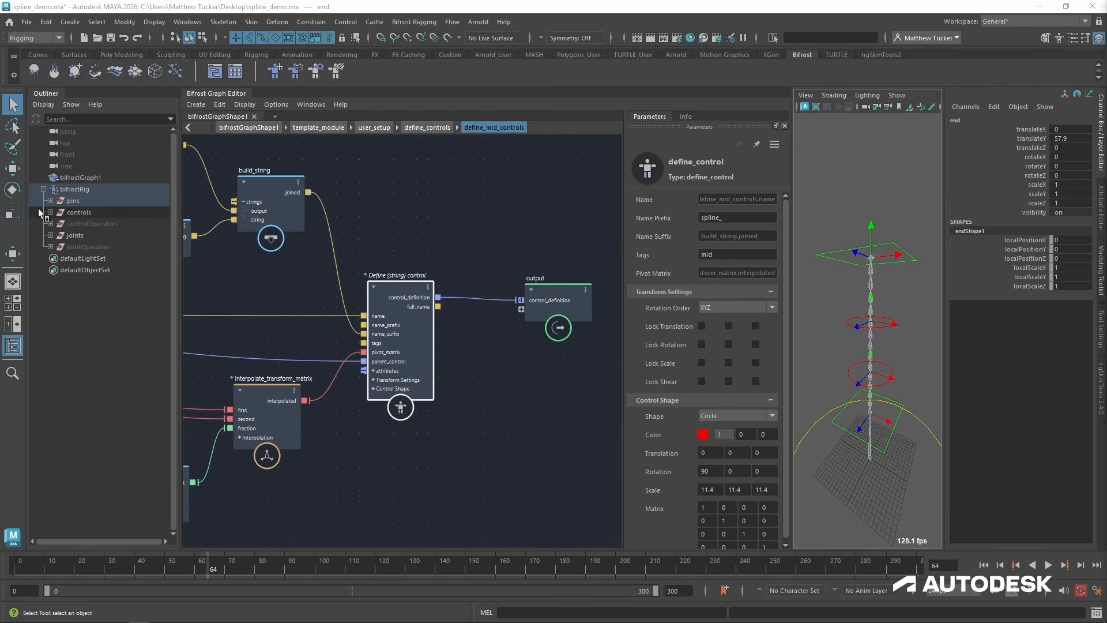
{"action": "left_click", "coordinate": [14, 347]}
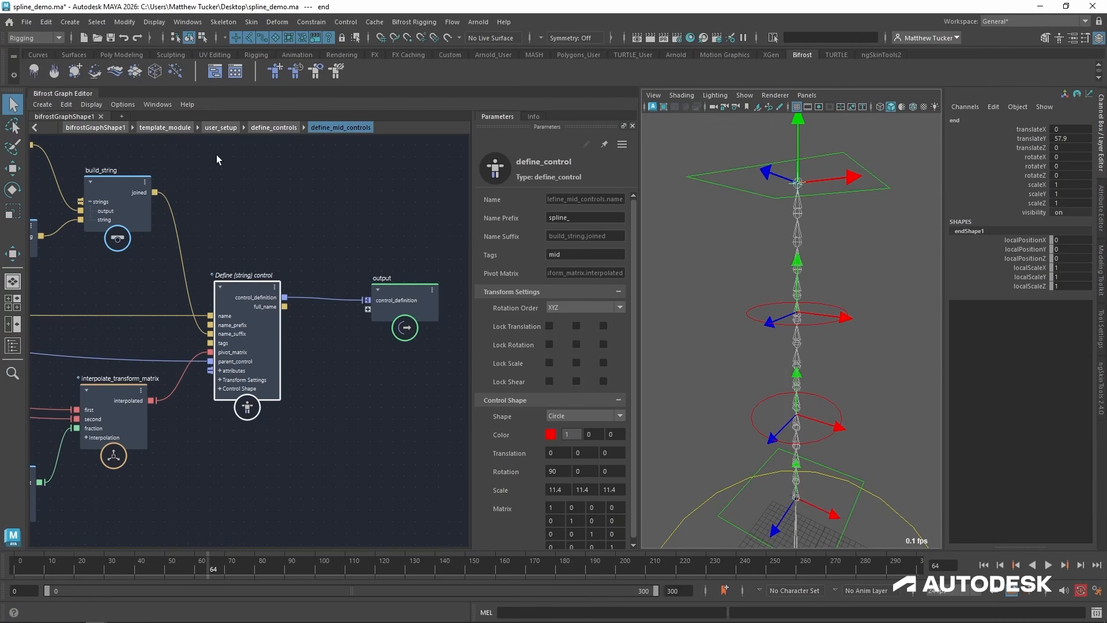
Return to the template_module level and go into the user_animation compound under Solve module animation.
{"action": "left_click", "coordinate": [226, 129]}
{"action": "left_click", "coordinate": [165, 127]}
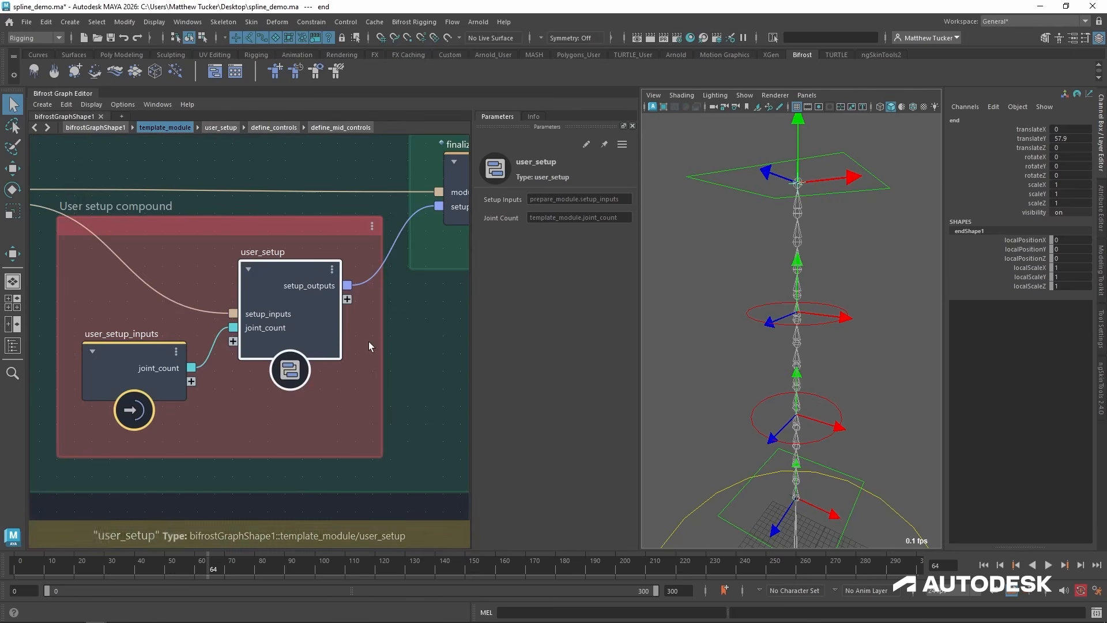
{"action": "middle_click_drag", "start_coordinate": [369, 341], "coordinate": [209, 347]}
{"action": "scroll", "coordinate": [417, 342], "scroll_direction": "down", "scroll_amount": 2}
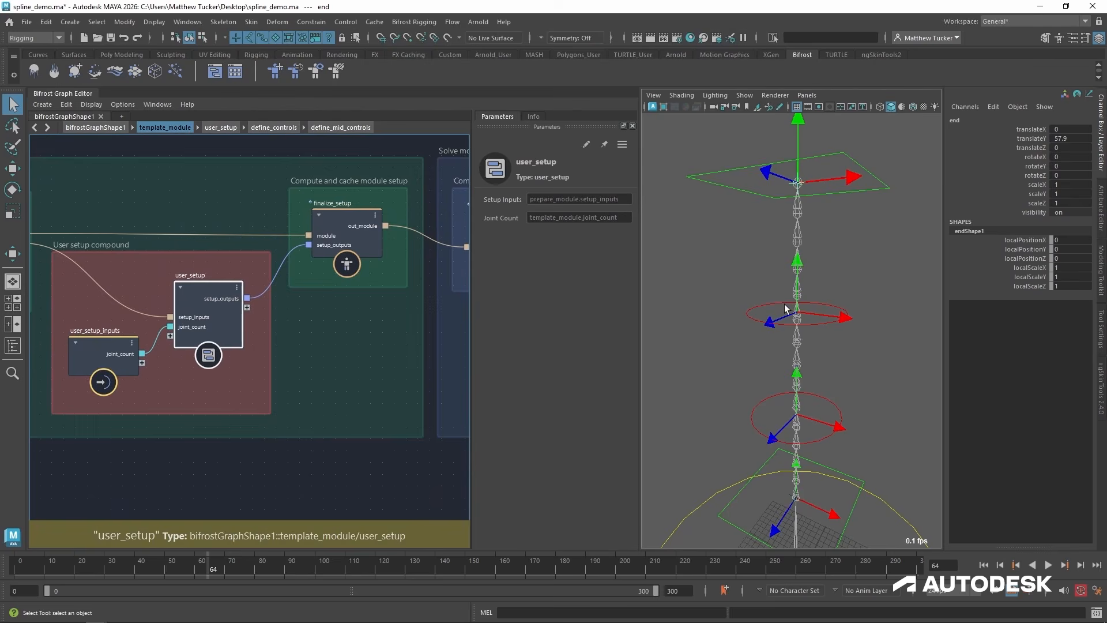
{"action": "scroll", "coordinate": [338, 445], "scroll_direction": "down", "scroll_amount": 2}
{"action": "middle_click_drag", "start_coordinate": [338, 446], "coordinate": [49, 445]}
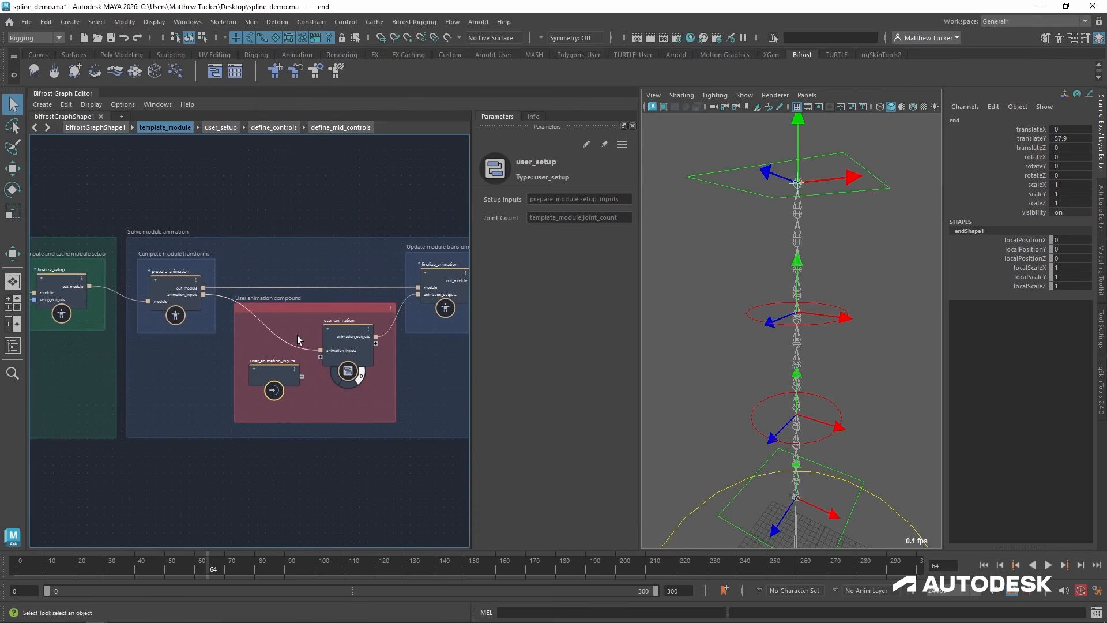
{"action": "double_click", "coordinate": [346, 331]}
Remove the watchpoint from the animation_inputs connection of the Find all "mid" Controls node.
{"action": "middle_click_drag", "start_coordinate": [365, 355], "coordinate": [314, 368]}
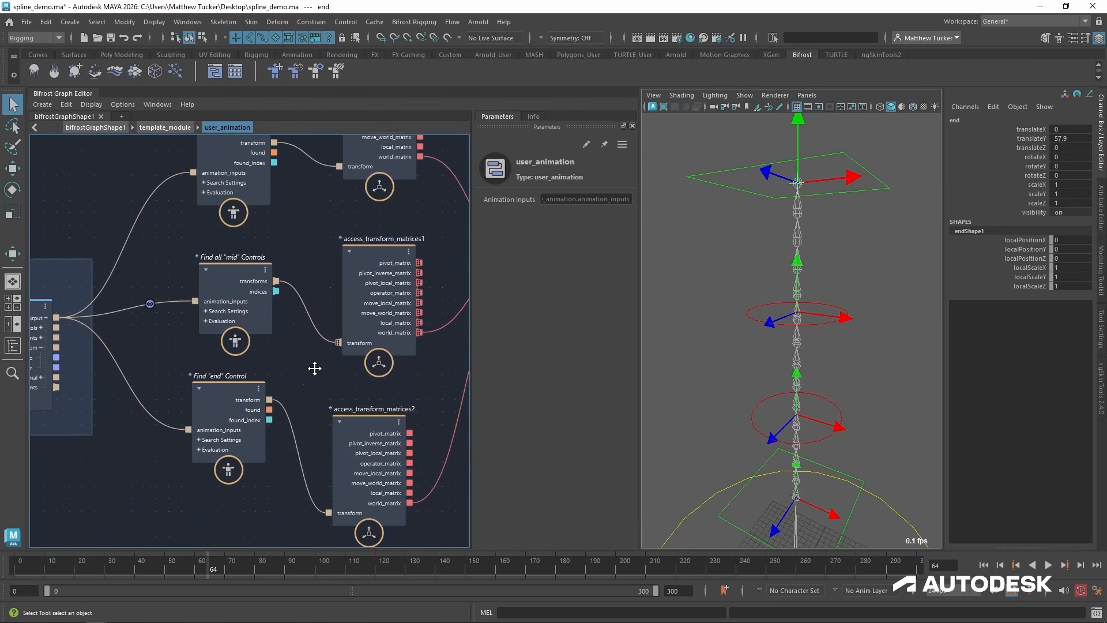
{"action": "right_click", "coordinate": [148, 305]}
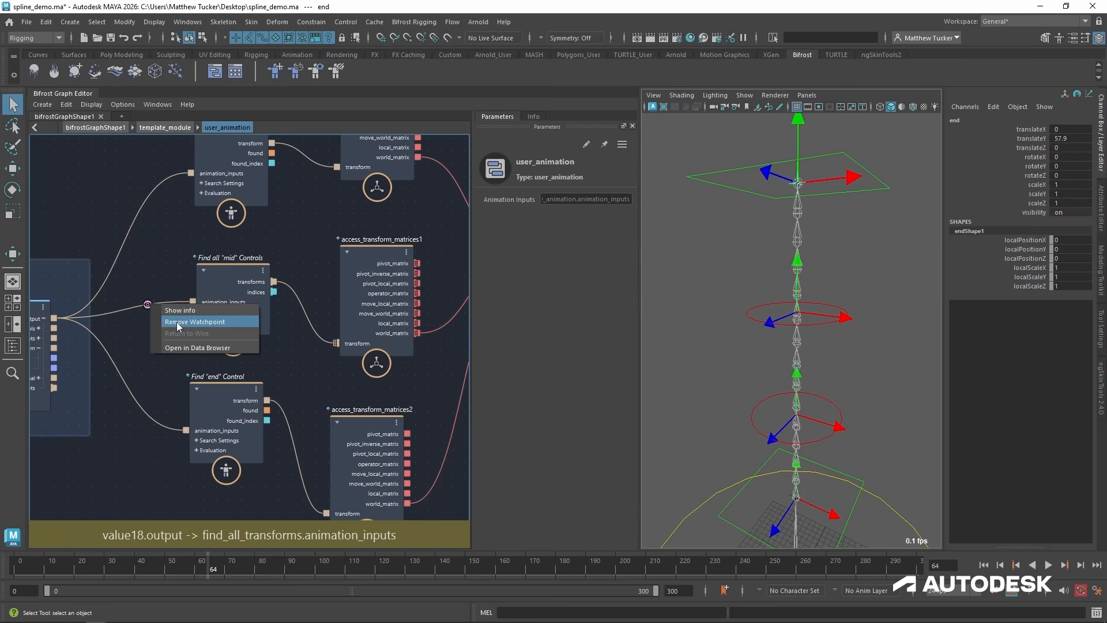
{"action": "left_click", "coordinate": [178, 324]}
{"action": "scroll", "coordinate": [358, 413], "scroll_direction": "down", "scroll_amount": 2}
{"action": "middle_click_drag", "start_coordinate": [377, 403], "coordinate": [96, 407]}
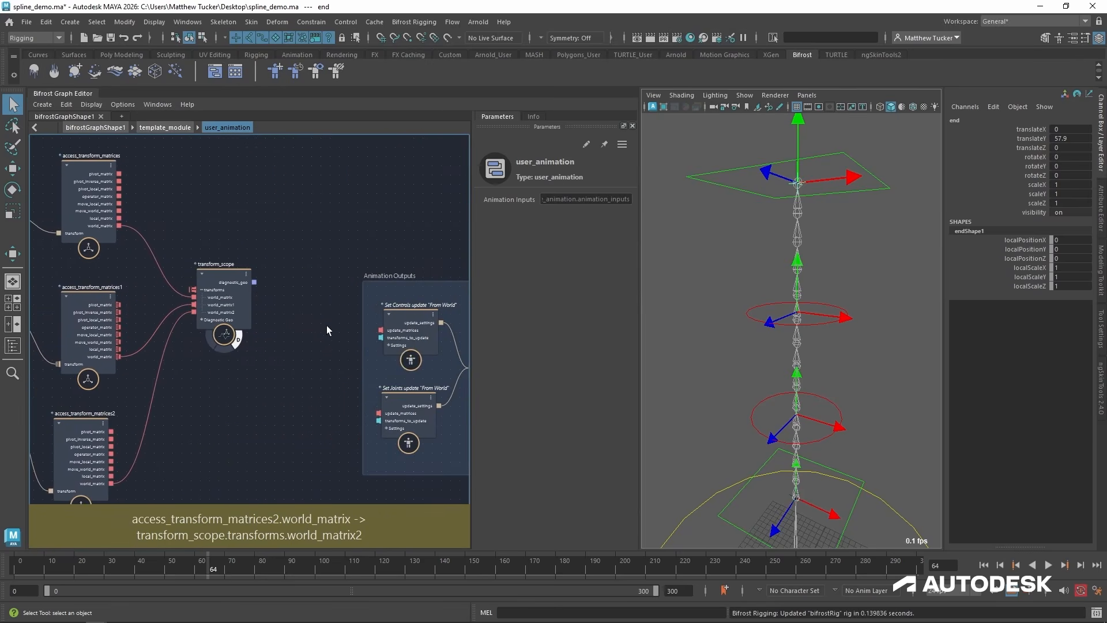
Disconnect the three world_matrix wires from transform_scope and move that node up and away from the access_transform_matrices nodes.
{"action": "left_click", "coordinate": [242, 276]}
{"action": "middle_click_drag", "start_coordinate": [210, 284], "coordinate": [336, 252]}
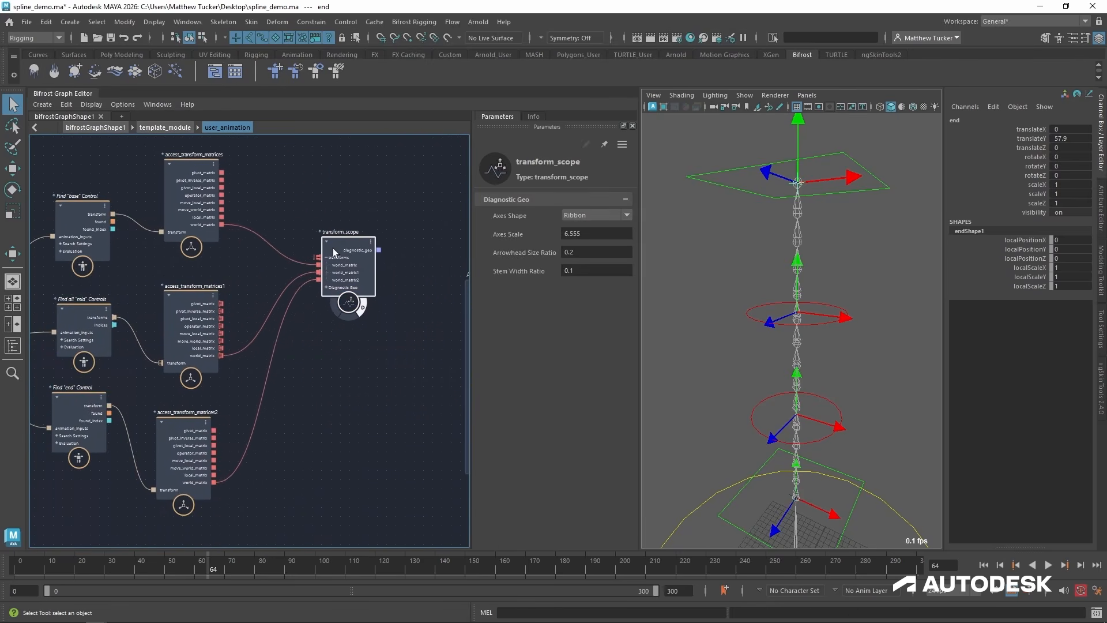
{"action": "left_click_drag", "start_coordinate": [335, 252], "coordinate": [383, 207]}
{"action": "left_click_drag", "start_coordinate": [319, 230], "coordinate": [325, 332]}
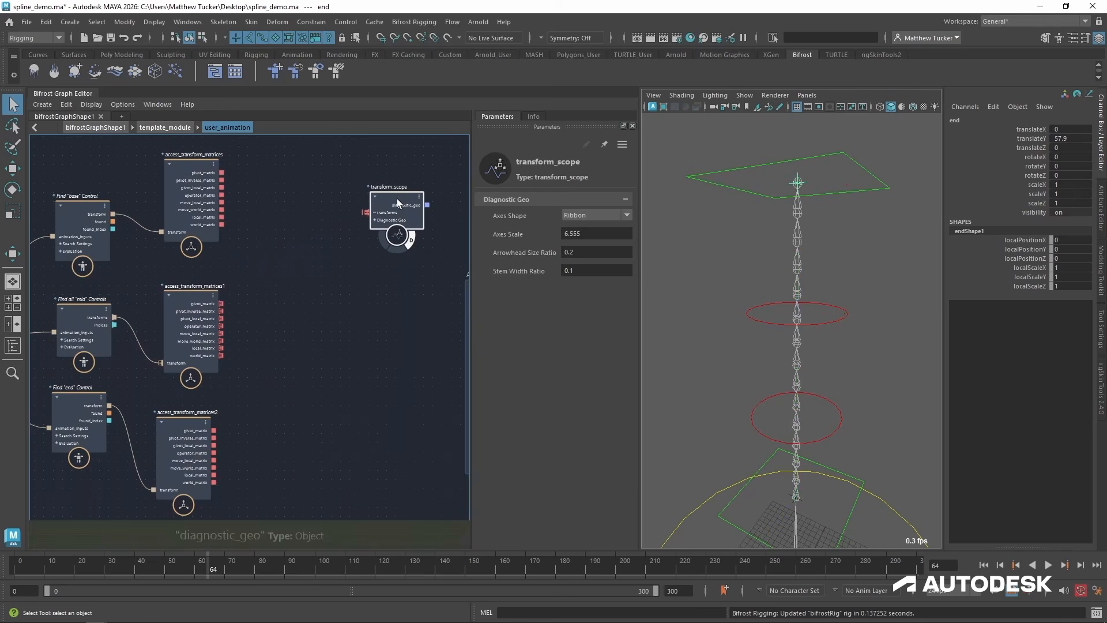
{"action": "left_click_drag", "start_coordinate": [398, 203], "coordinate": [443, 174]}
Add a resample_matrix_chain node and place it with a gap to the right of the access_transform_matrices nodes.
{"action": "left_click", "coordinate": [347, 273]}
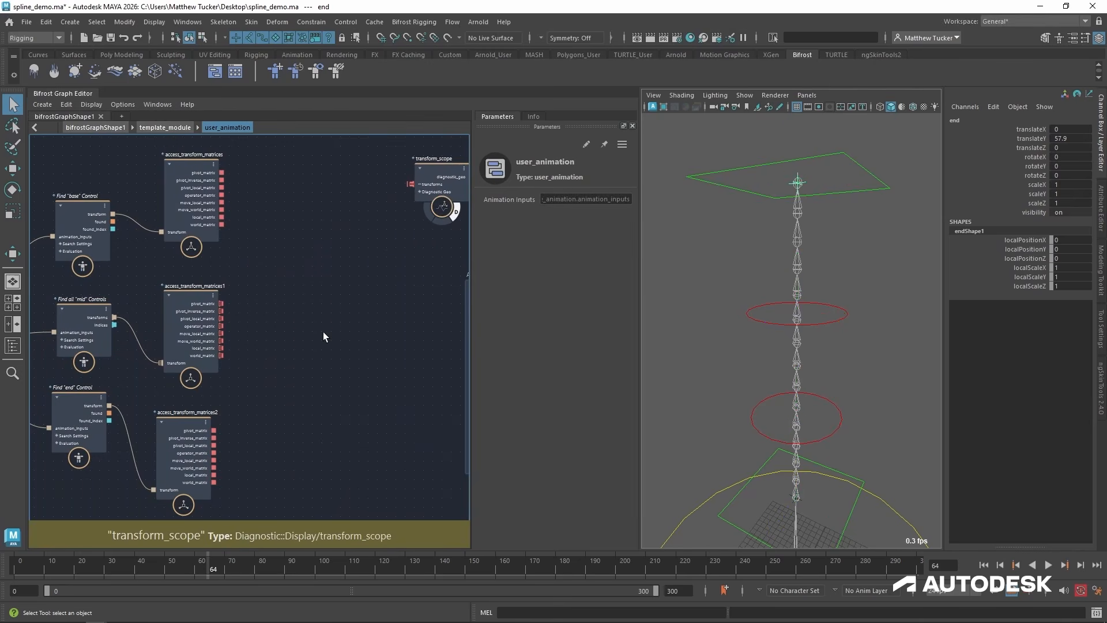
{"action": "key", "text": "Tab"}
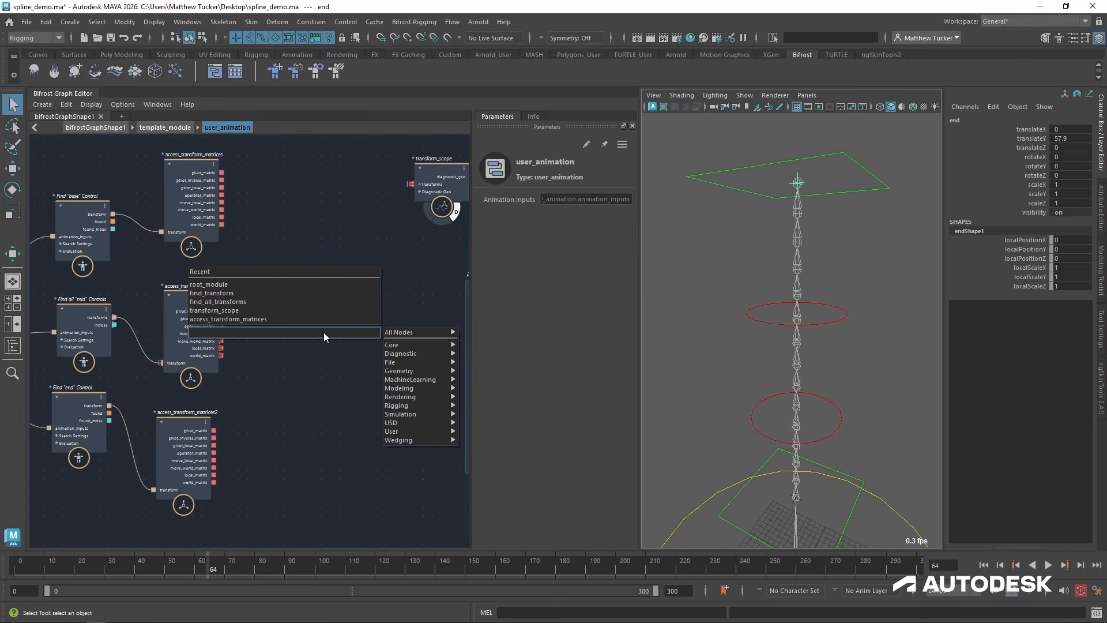
{"action": "type", "text": "resampl"}
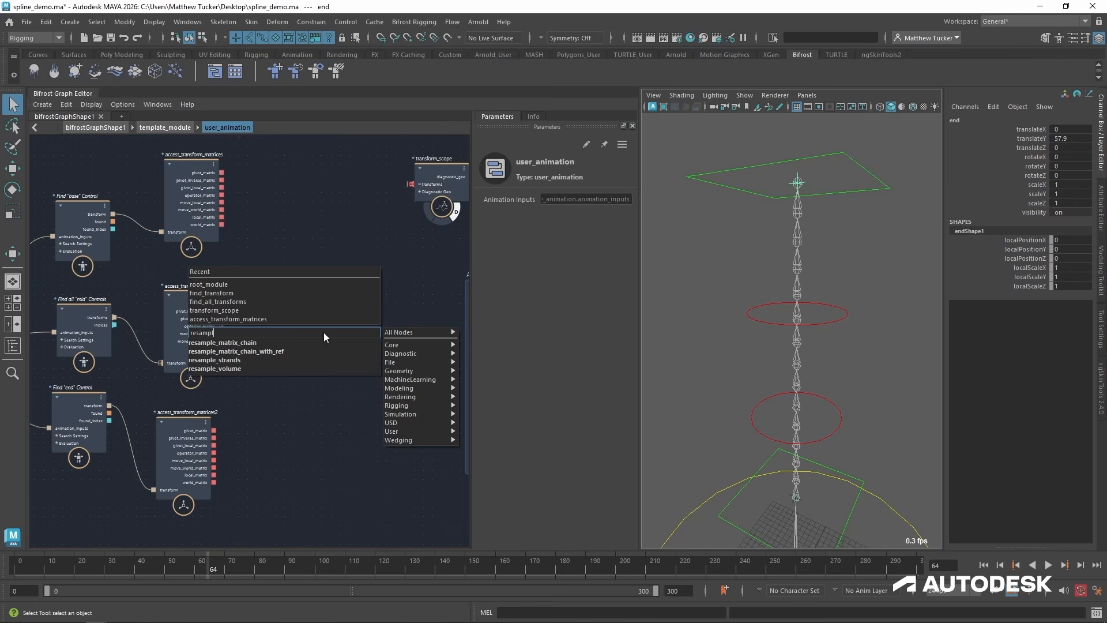
{"action": "key", "text": "Down"}
{"action": "key", "text": "Return"}
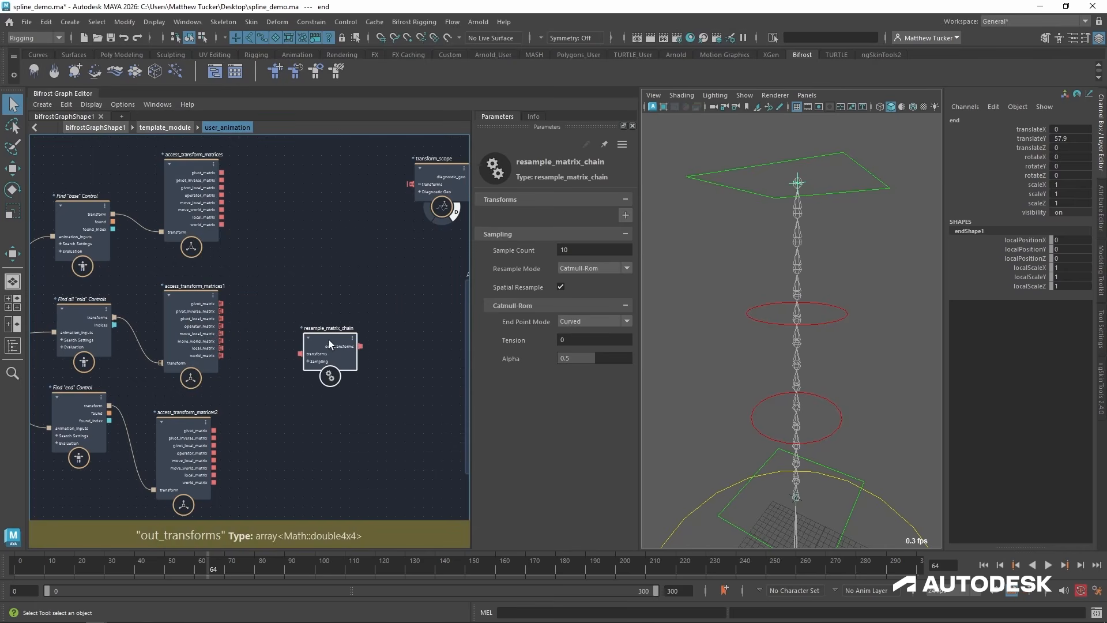
{"action": "scroll", "coordinate": [325, 329], "scroll_direction": "up", "scroll_amount": 2}
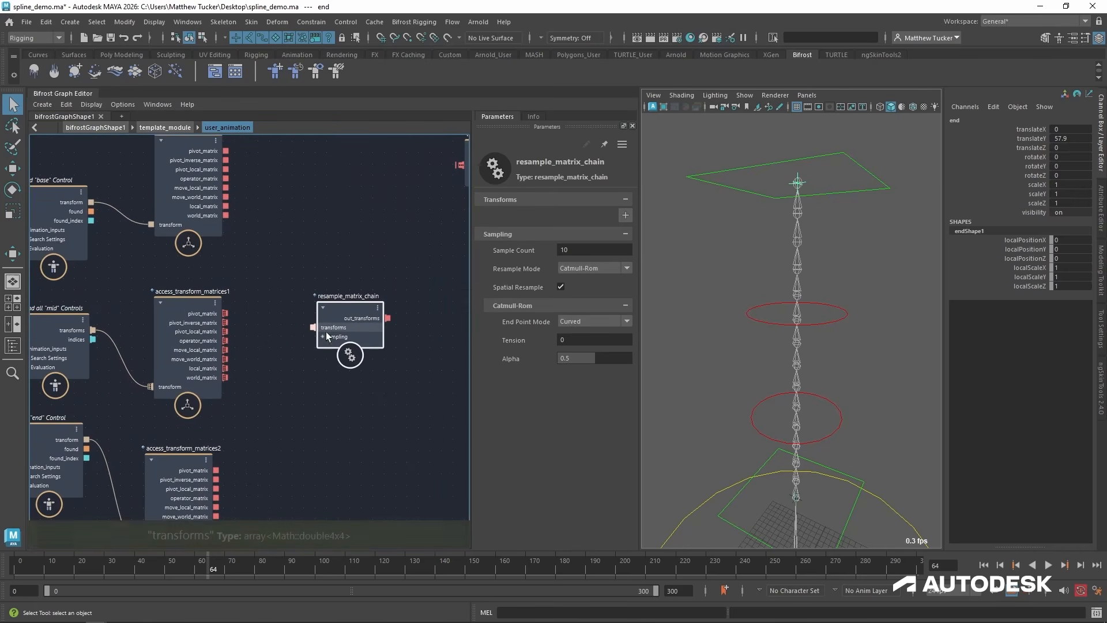
{"action": "scroll", "coordinate": [304, 366], "scroll_direction": "down", "scroll_amount": 1}
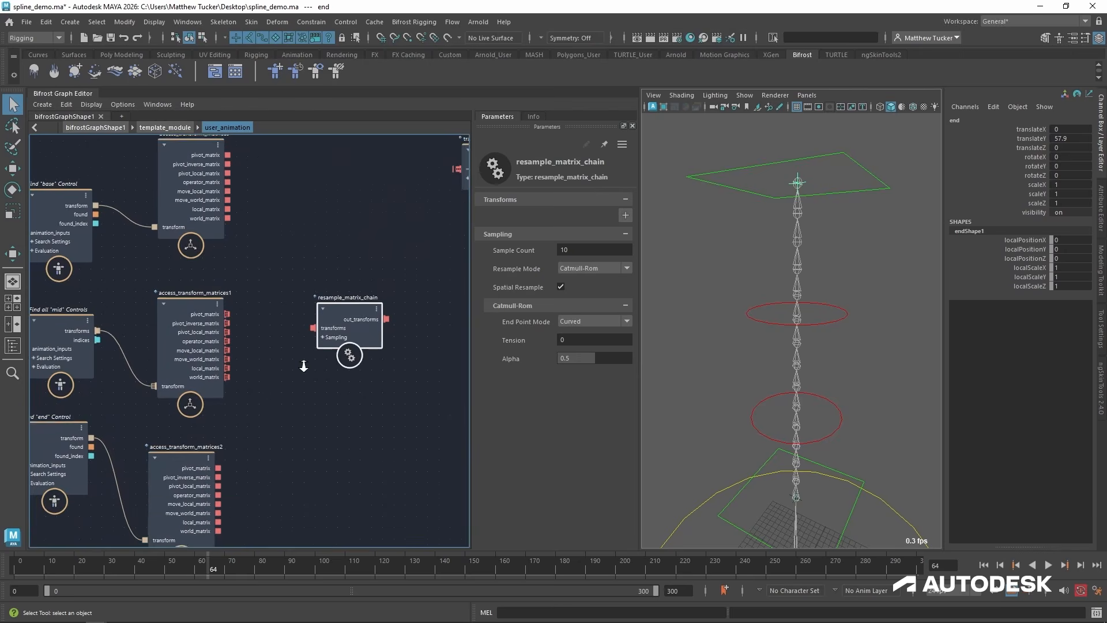
{"action": "right_click_drag", "start_coordinate": [304, 366], "coordinate": [301, 356], "text": "alt"}
{"action": "middle_click_drag", "start_coordinate": [300, 356], "coordinate": [298, 320], "text": "alt"}
{"action": "left_click_drag", "start_coordinate": [360, 279], "coordinate": [404, 281]}
{"action": "middle_click_drag", "start_coordinate": [245, 315], "coordinate": [280, 348], "text": "alt"}
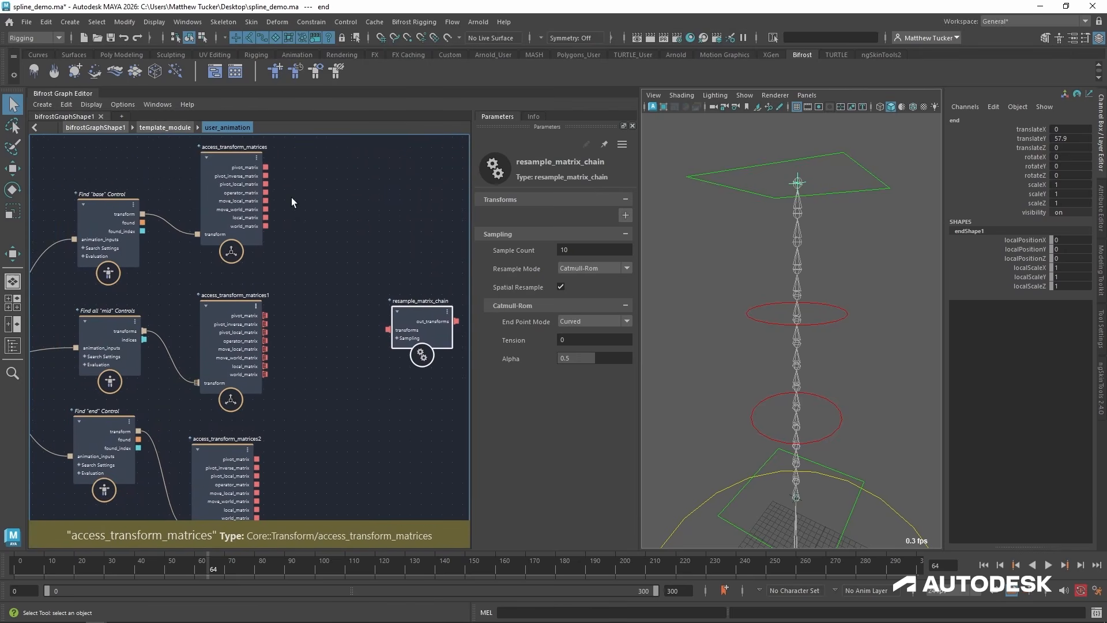
{"action": "middle_click_drag", "start_coordinate": [302, 410], "coordinate": [297, 355], "text": "alt"}
Add a build_array node between the access_transform_matrices nodes and resample_matrix_chain.
{"action": "double_click", "coordinate": [435, 248]}
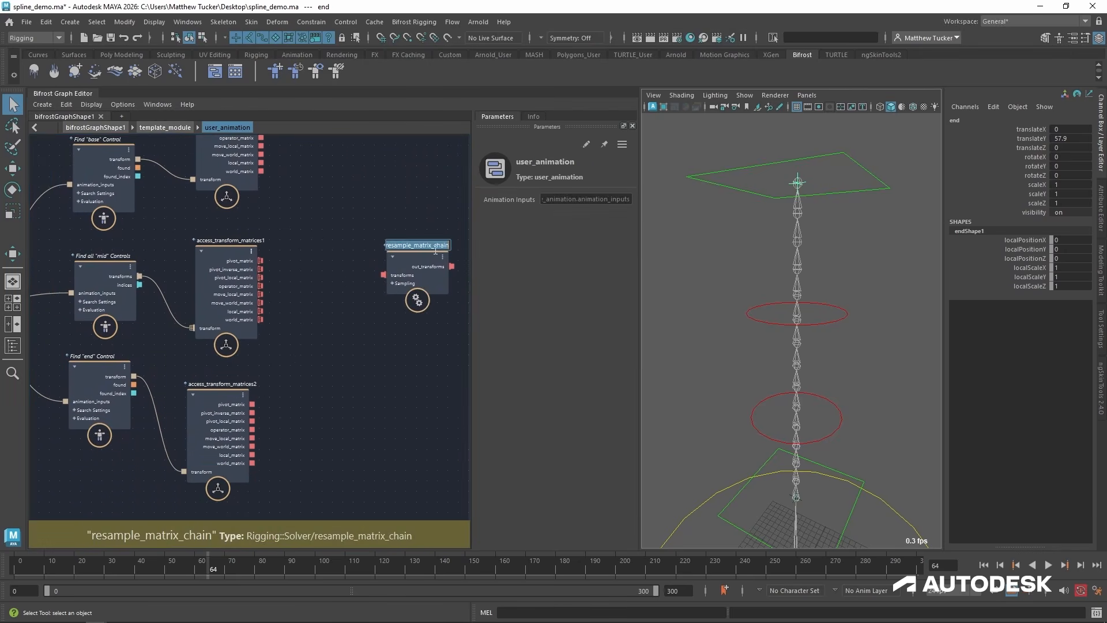
{"action": "left_click", "coordinate": [411, 247]}
{"action": "middle_click_drag", "start_coordinate": [412, 247], "coordinate": [355, 244], "text": "alt"}
{"action": "left_click", "coordinate": [355, 253]}
{"action": "key", "text": "Tab"}
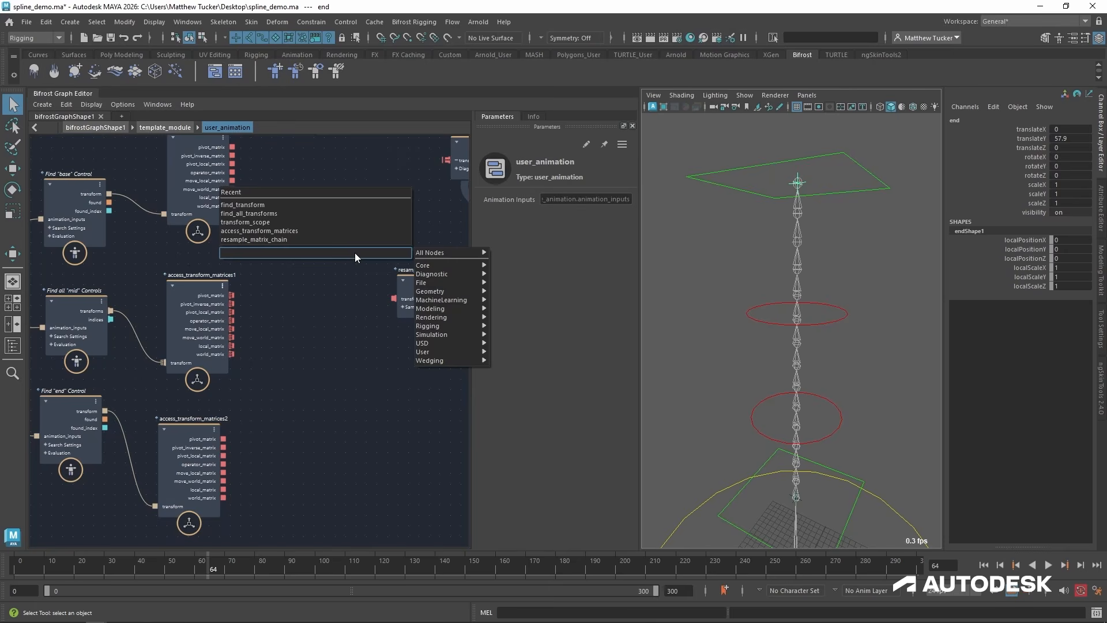
{"action": "type", "text": "build"}
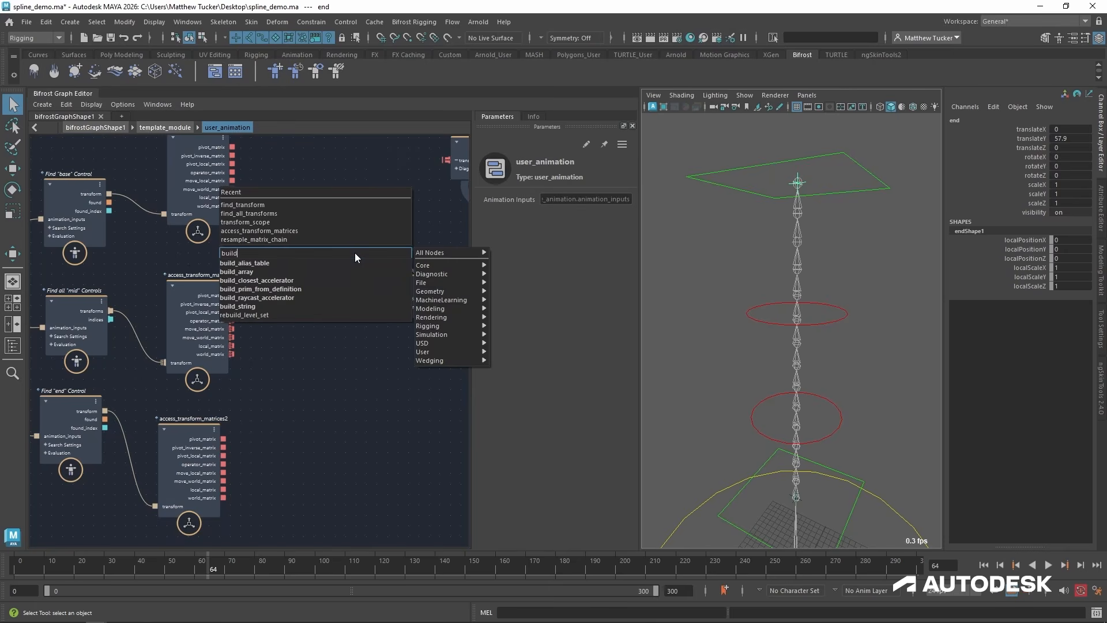
{"action": "key", "text": "Down"}
{"action": "key", "text": "Return"}
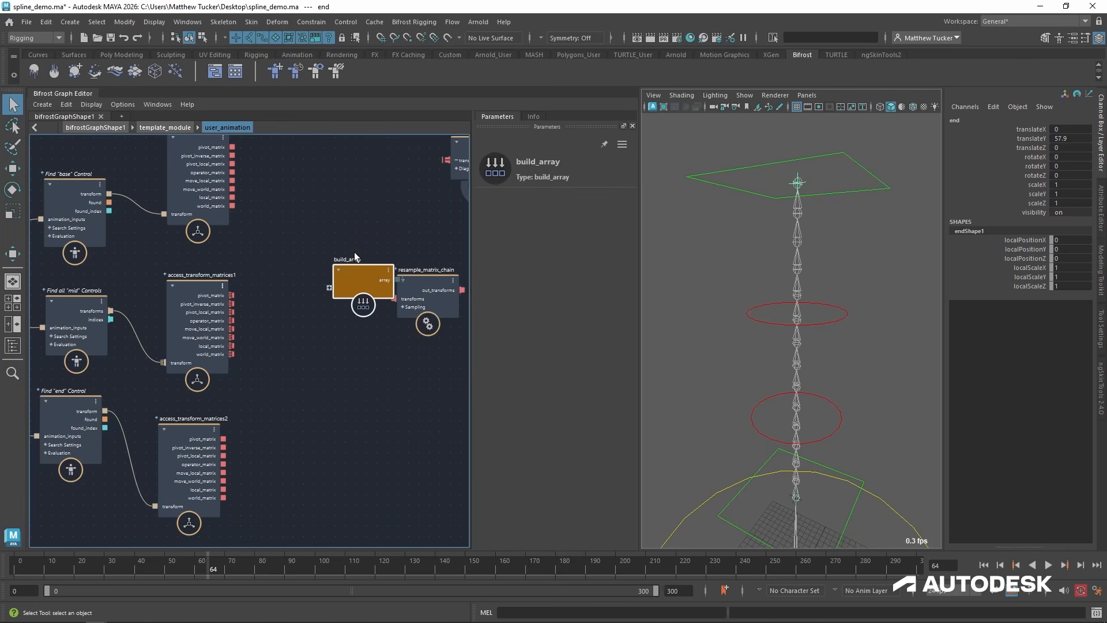
Feed the base control's world_matrix into the first input of build_array.
{"action": "left_click_drag", "start_coordinate": [233, 148], "coordinate": [306, 278]}
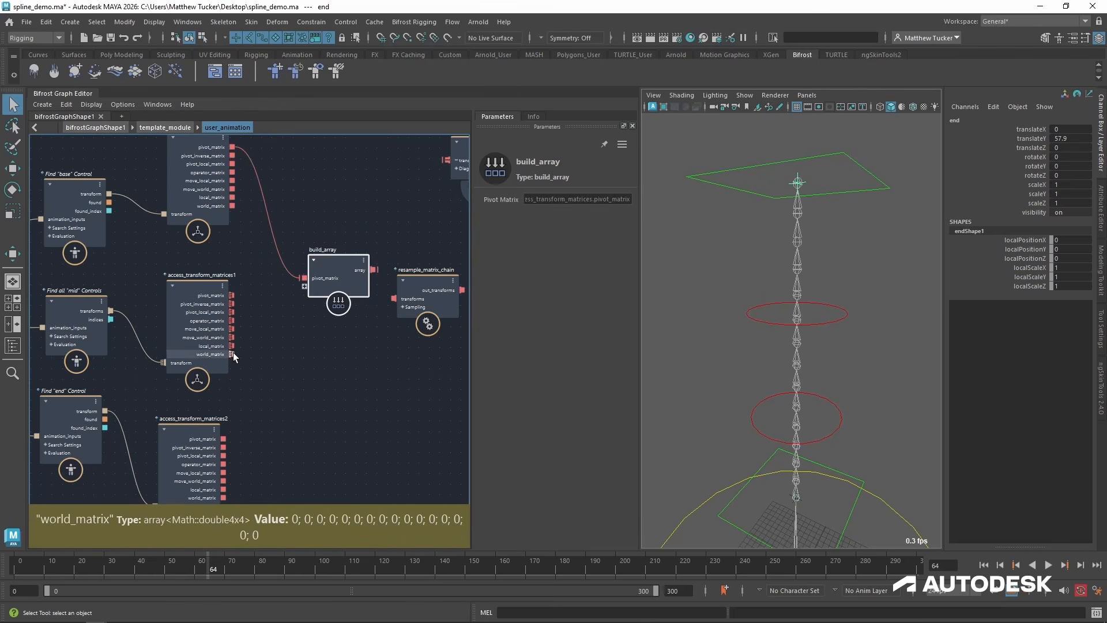
{"action": "middle_click_drag", "start_coordinate": [243, 219], "coordinate": [272, 275], "text": "alt"}
{"action": "scroll", "coordinate": [266, 260], "scroll_direction": "up", "scroll_amount": 2}
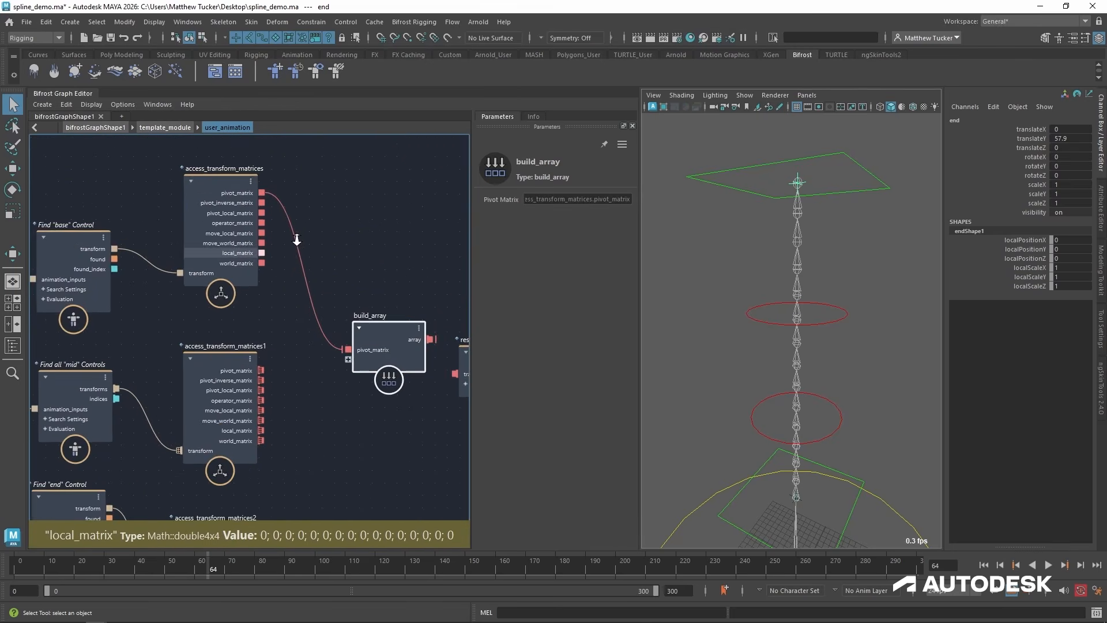
{"action": "left_click_drag", "start_coordinate": [262, 263], "coordinate": [348, 350]}
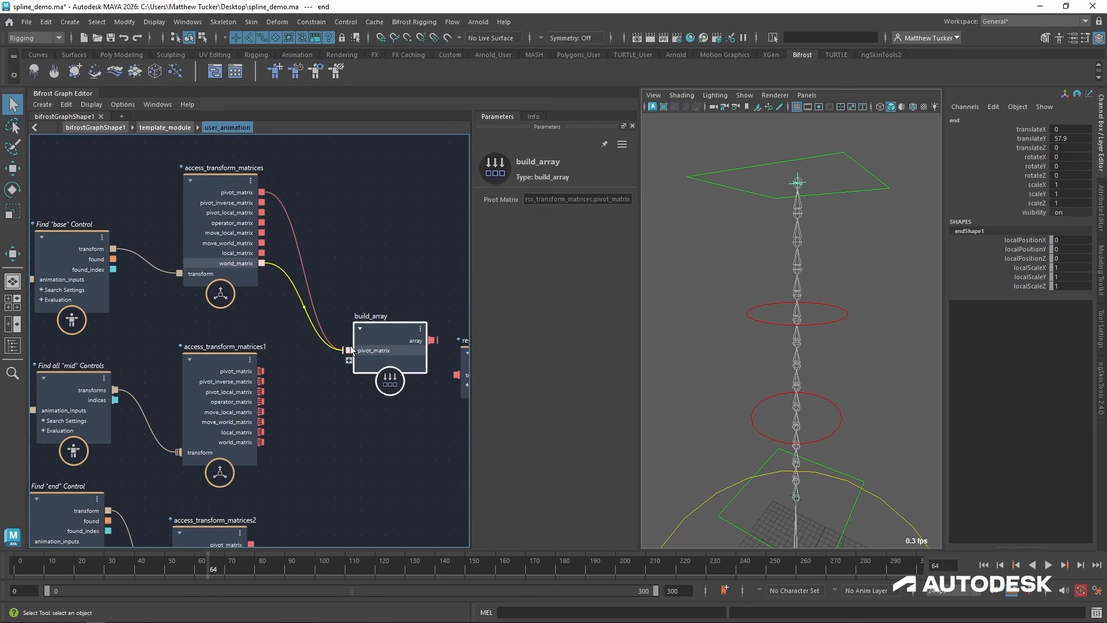
Connect the world_matrix outputs of the mid controls and the end control as the second and third inputs of build_array.
{"action": "middle_click_drag", "start_coordinate": [341, 488], "coordinate": [277, 365], "text": "alt"}
{"action": "left_click_drag", "start_coordinate": [219, 339], "coordinate": [308, 258]}
{"action": "middle_click_drag", "start_coordinate": [348, 440], "coordinate": [343, 376], "text": "alt"}
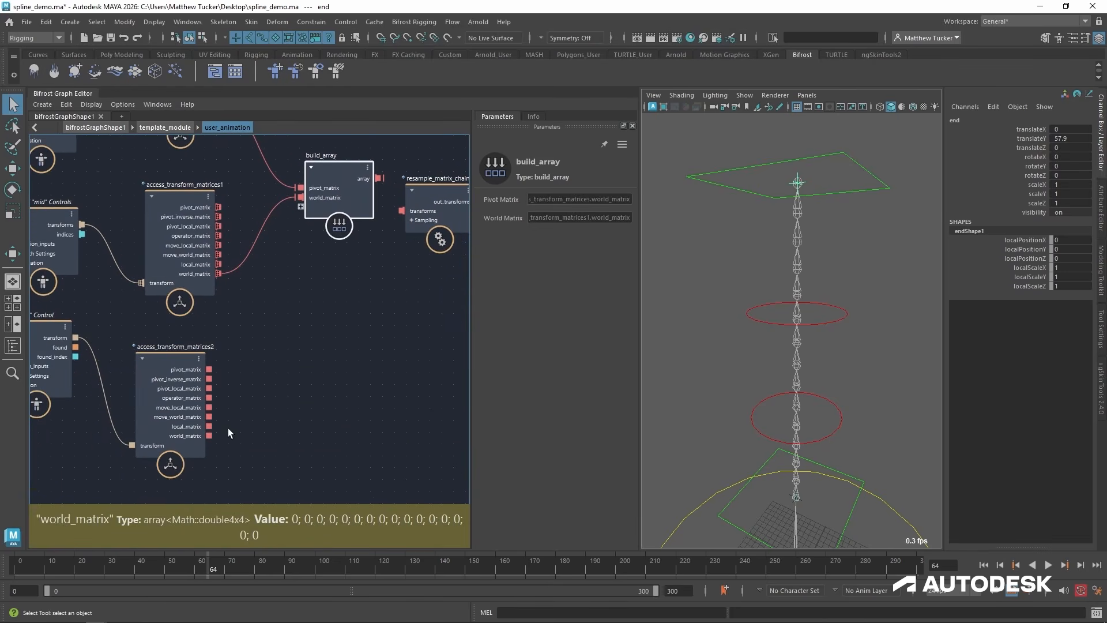
{"action": "left_click_drag", "start_coordinate": [209, 436], "coordinate": [302, 209]}
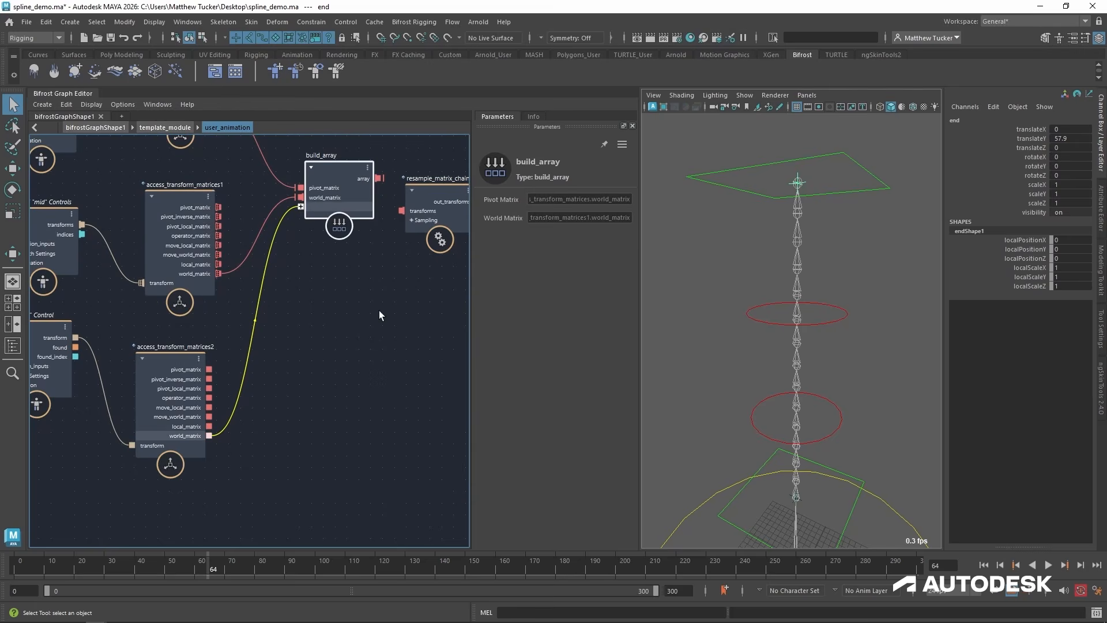
Preview the build_array output by connecting it to transform_scope, and cut that connection again.
{"action": "middle_click_drag", "start_coordinate": [360, 350], "coordinate": [225, 489], "text": "alt"}
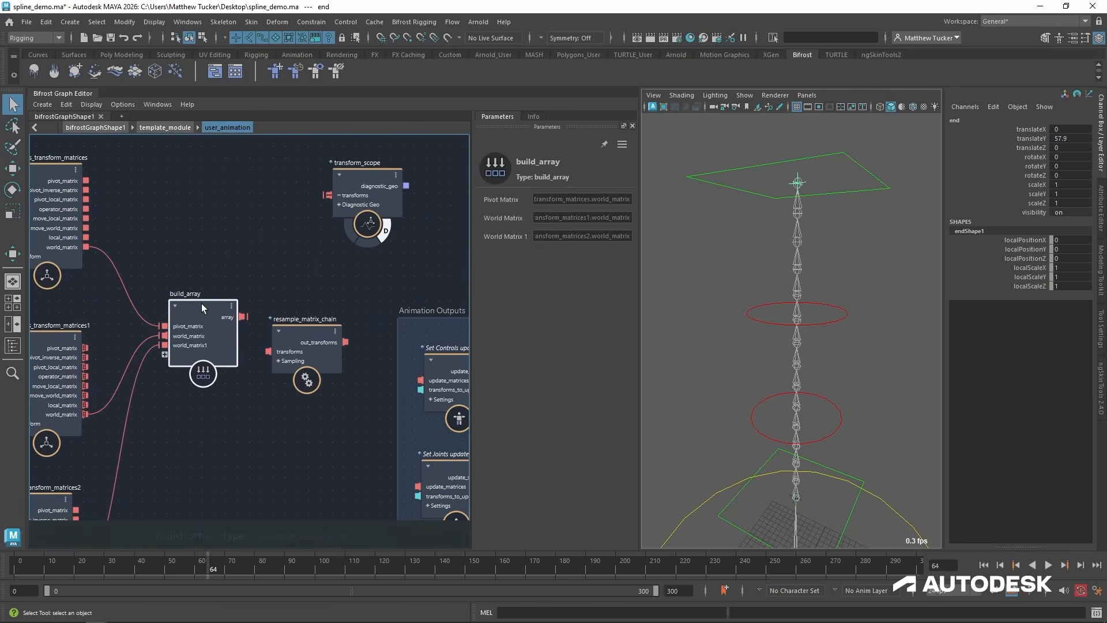
{"action": "left_click_drag", "start_coordinate": [248, 317], "coordinate": [341, 195]}
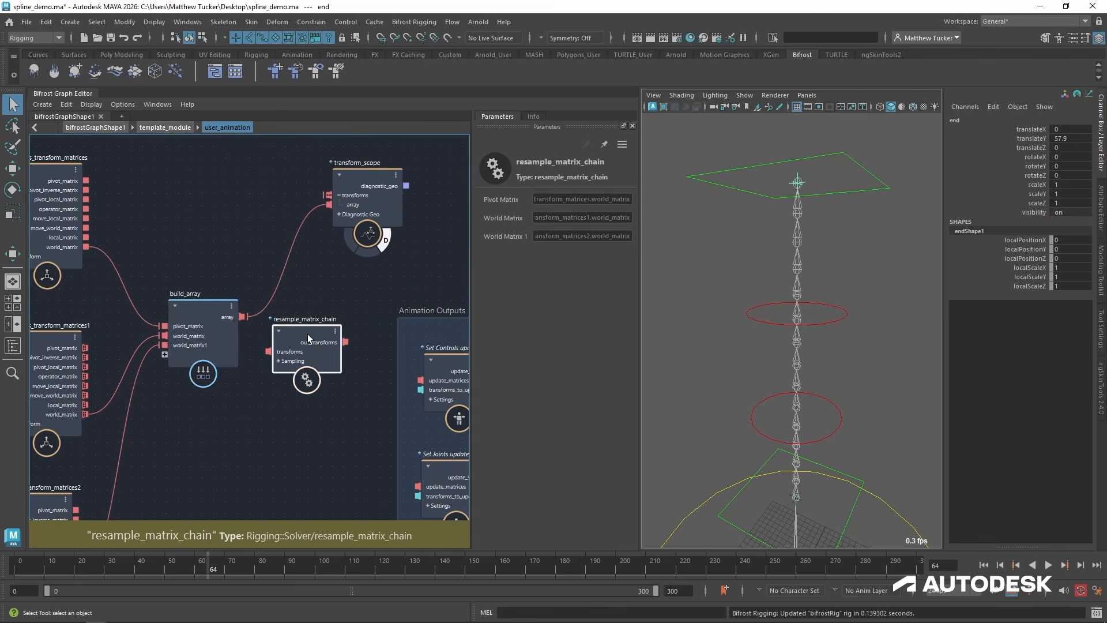
{"action": "left_click_drag", "start_coordinate": [307, 334], "coordinate": [311, 375]}
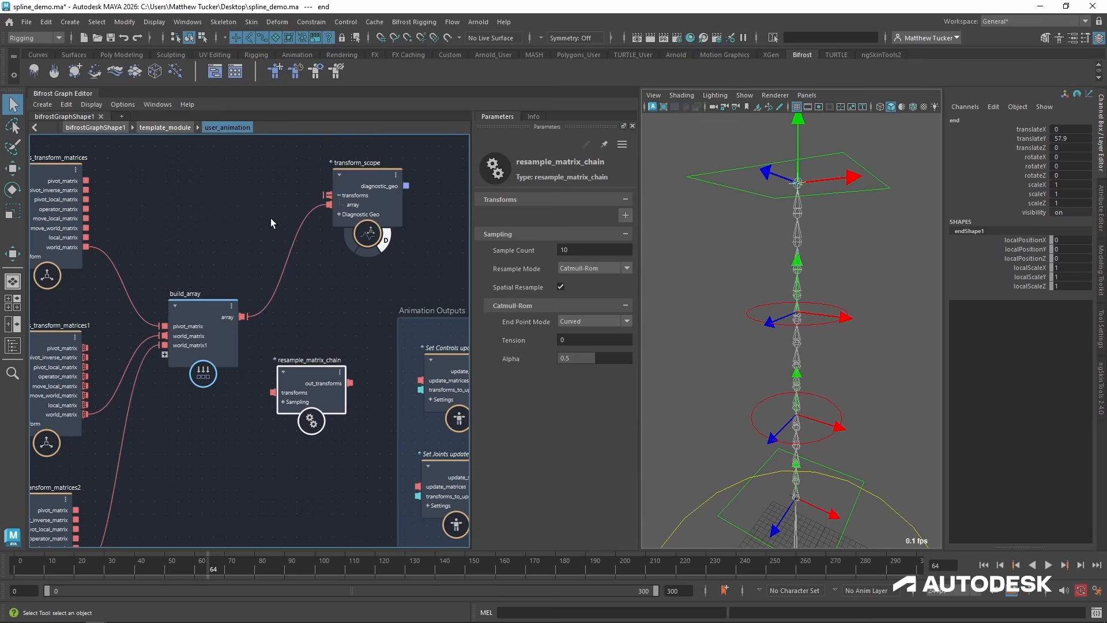
{"action": "left_click_drag", "start_coordinate": [271, 220], "coordinate": [315, 314], "text": "ctrl+alt+shift"}
Route the build_array output through resample_matrix_chain and connect its out_transforms to transform_scope.
{"action": "left_click_drag", "start_coordinate": [243, 316], "coordinate": [230, 371]}
{"action": "left_click_drag", "start_coordinate": [313, 371], "coordinate": [289, 279]}
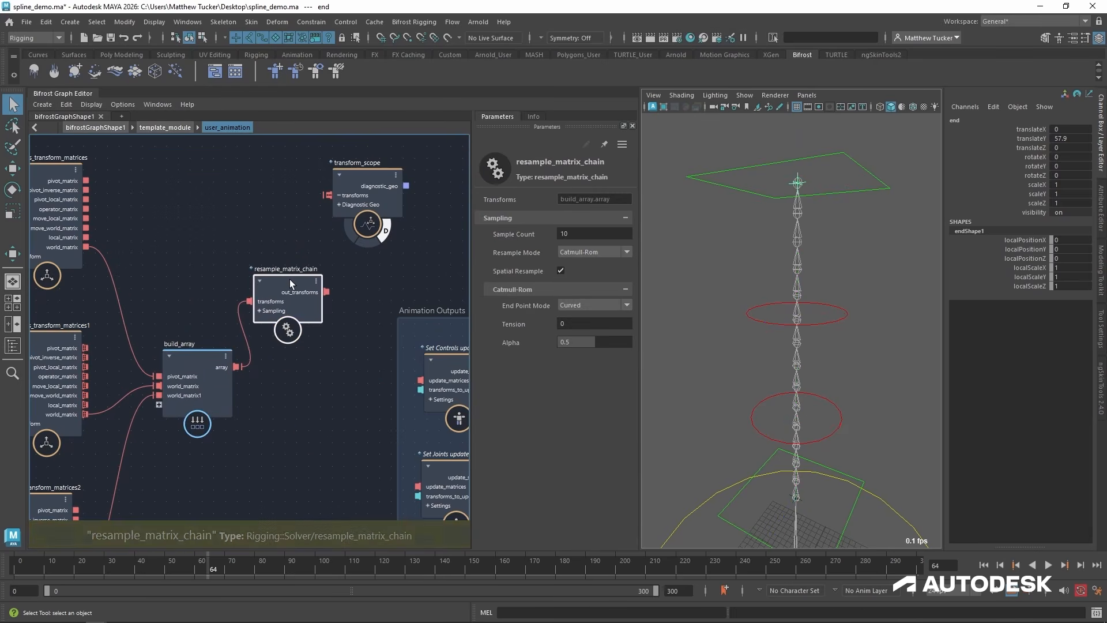
{"action": "left_click_drag", "start_coordinate": [371, 185], "coordinate": [413, 184]}
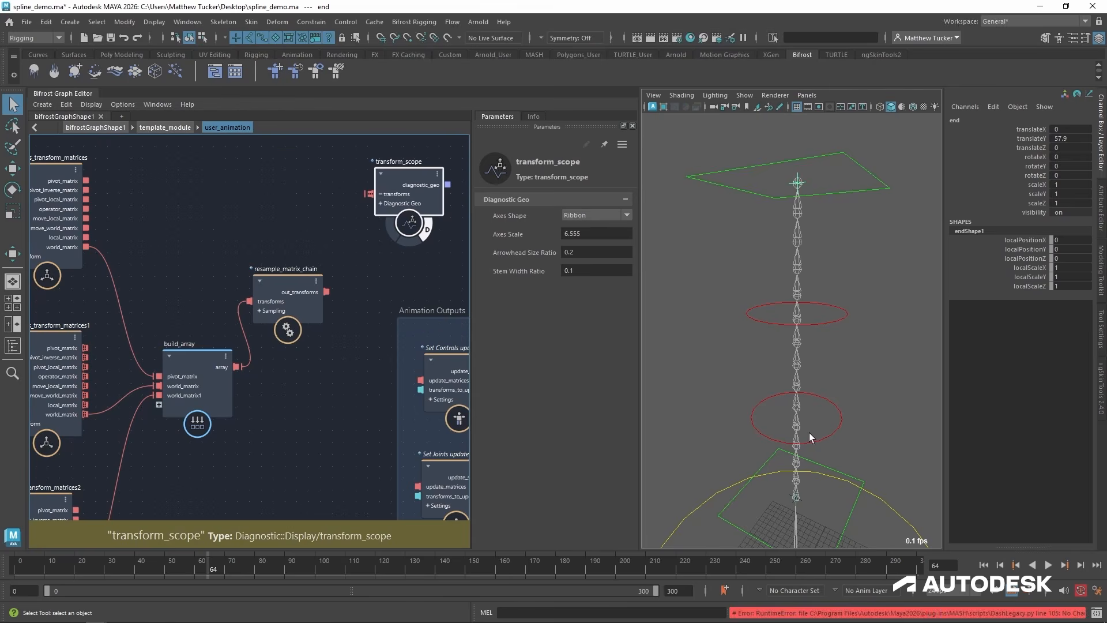
{"action": "left_click_drag", "start_coordinate": [301, 300], "coordinate": [370, 194]}
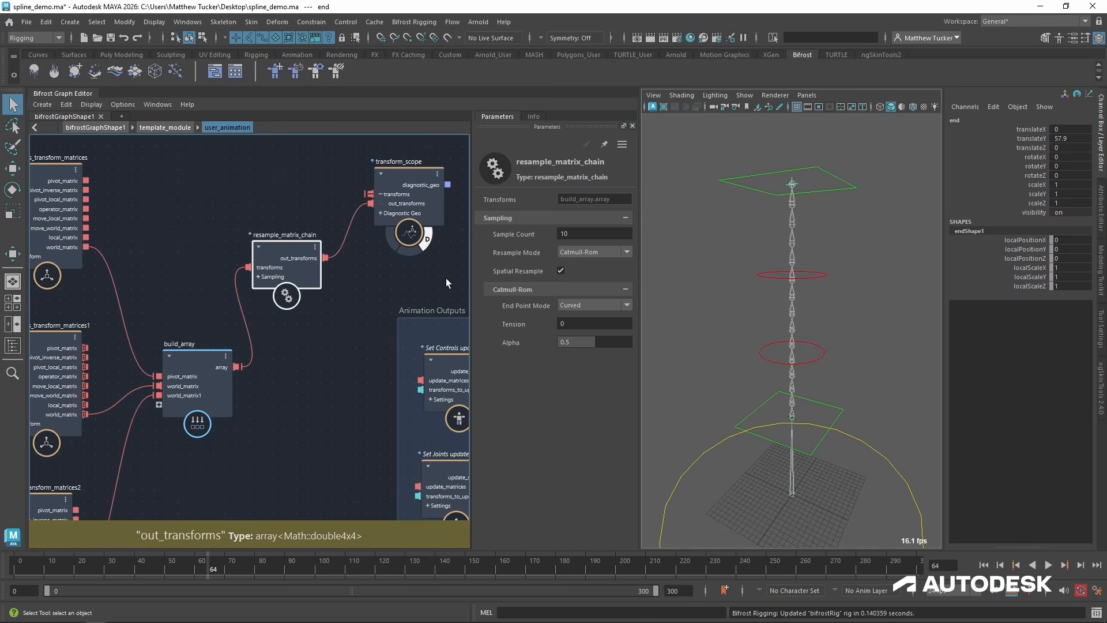
{"action": "left_click_drag", "start_coordinate": [741, 297], "coordinate": [753, 299], "text": "alt"}
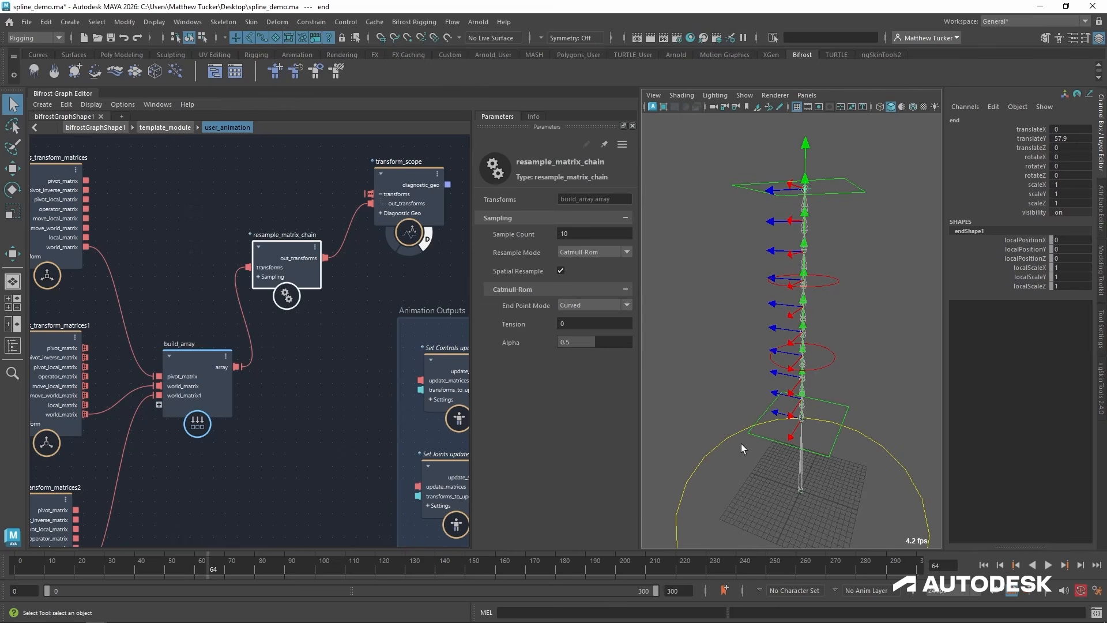
Try a Sample Count of 15 on resample_matrix_chain and set it back to 10.
{"action": "left_click_drag", "start_coordinate": [513, 233], "coordinate": [544, 237]}
{"action": "double_click", "coordinate": [586, 232]}
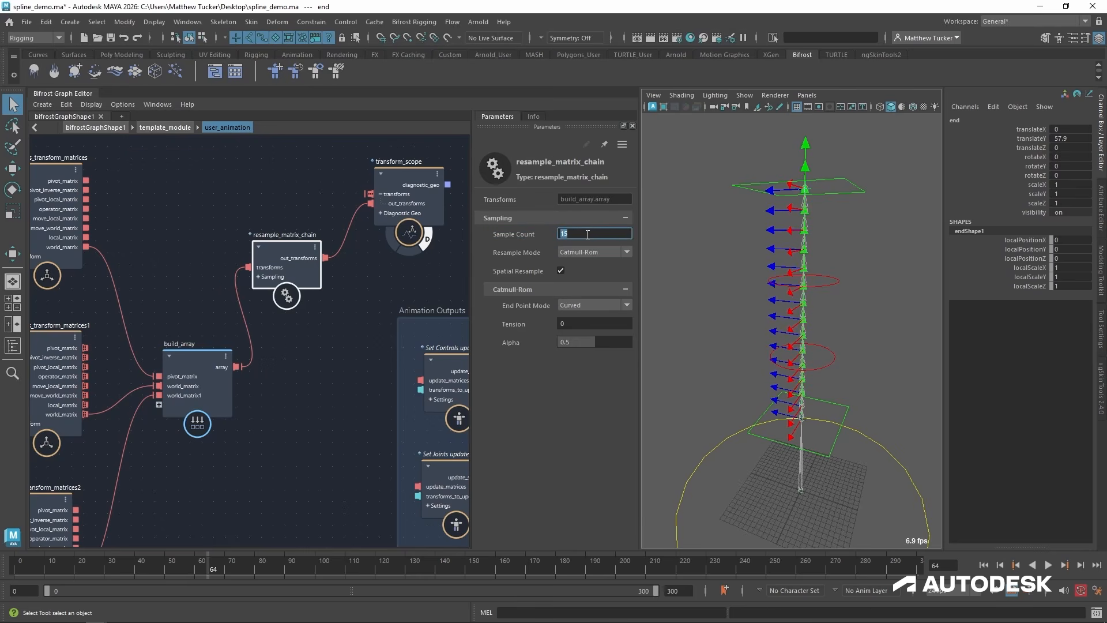
{"action": "type", "text": "10"}
{"action": "key", "text": "Return"}
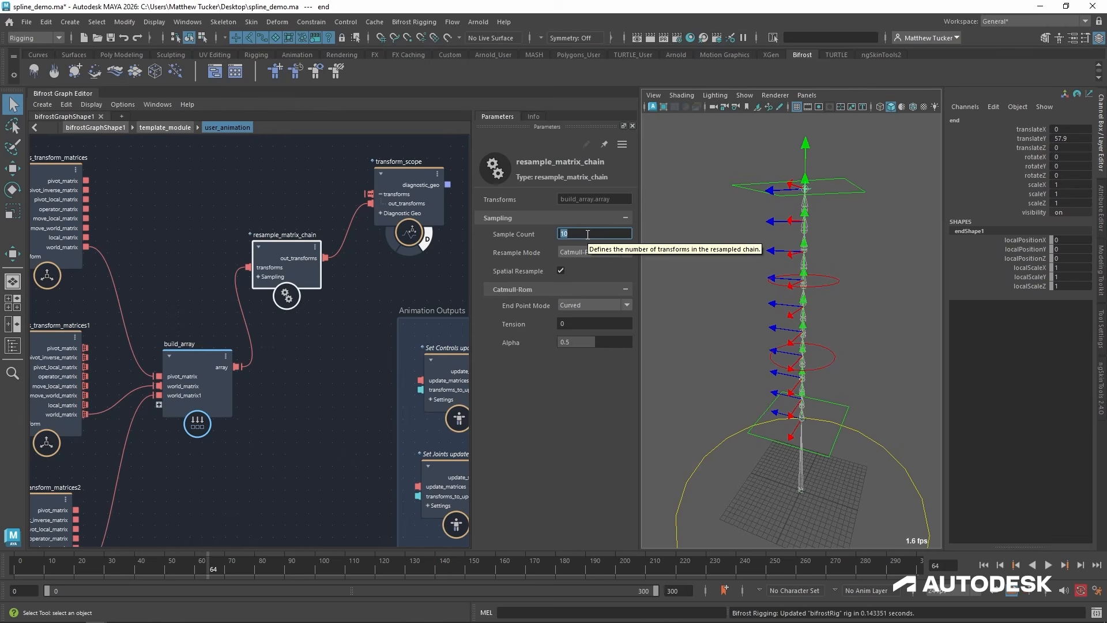
{"action": "left_click_drag", "start_coordinate": [744, 271], "coordinate": [725, 293], "text": "alt"}
Connect the build_array output to transform_scope as a second input to compare the control matrices with the resampled chain.
{"action": "middle_click_drag", "start_coordinate": [244, 440], "coordinate": [300, 435], "text": "alt"}
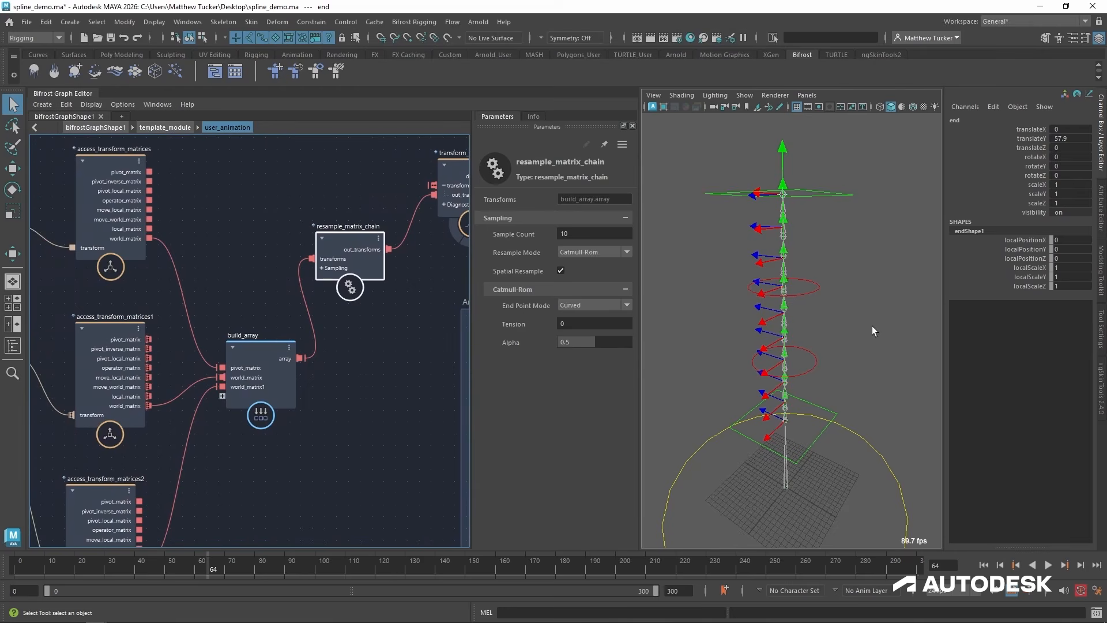
{"action": "middle_click_drag", "start_coordinate": [350, 351], "coordinate": [264, 387], "text": "alt"}
{"action": "left_click_drag", "start_coordinate": [271, 263], "coordinate": [255, 181]}
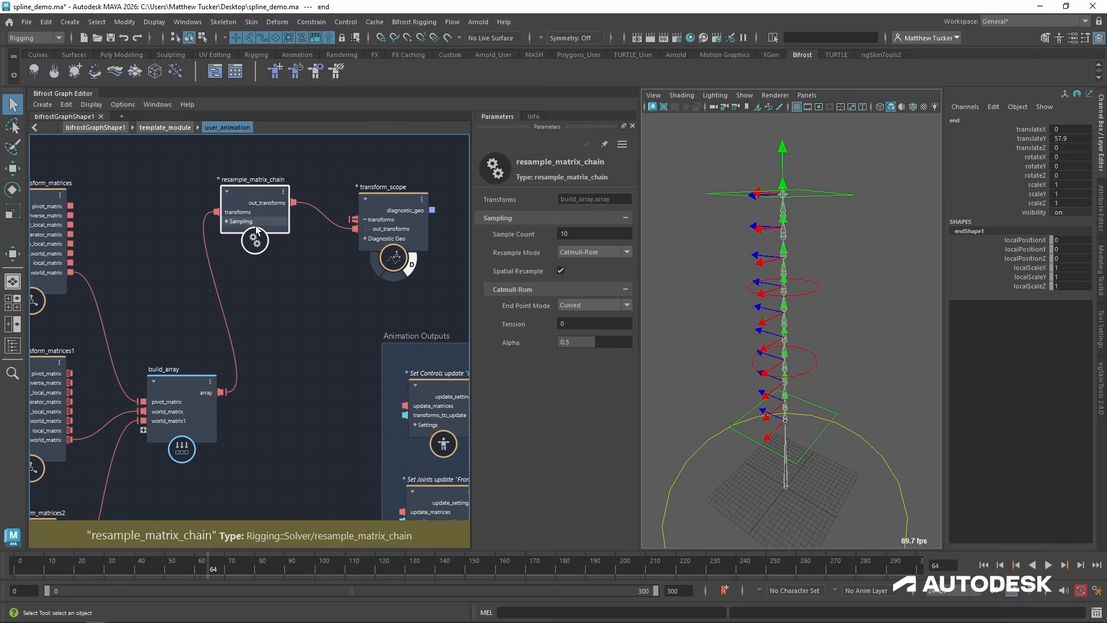
{"action": "left_click_drag", "start_coordinate": [220, 391], "coordinate": [349, 220]}
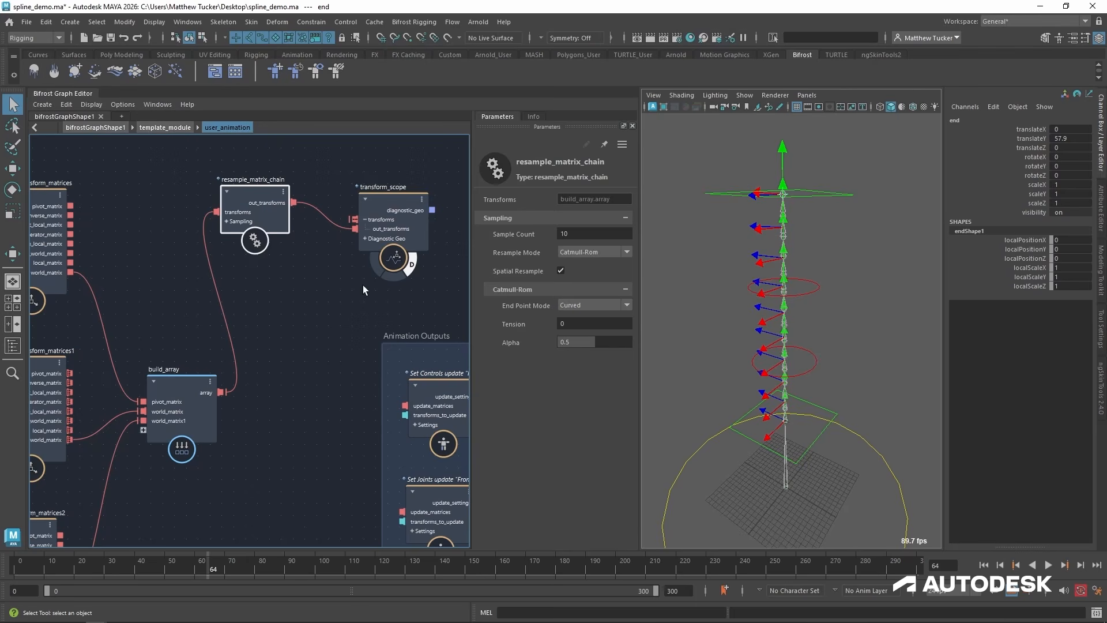
{"action": "left_click", "coordinate": [341, 315]}
{"action": "left_click_drag", "start_coordinate": [221, 392], "coordinate": [351, 222]}
{"action": "left_click_drag", "start_coordinate": [804, 258], "coordinate": [849, 250], "text": "alt"}
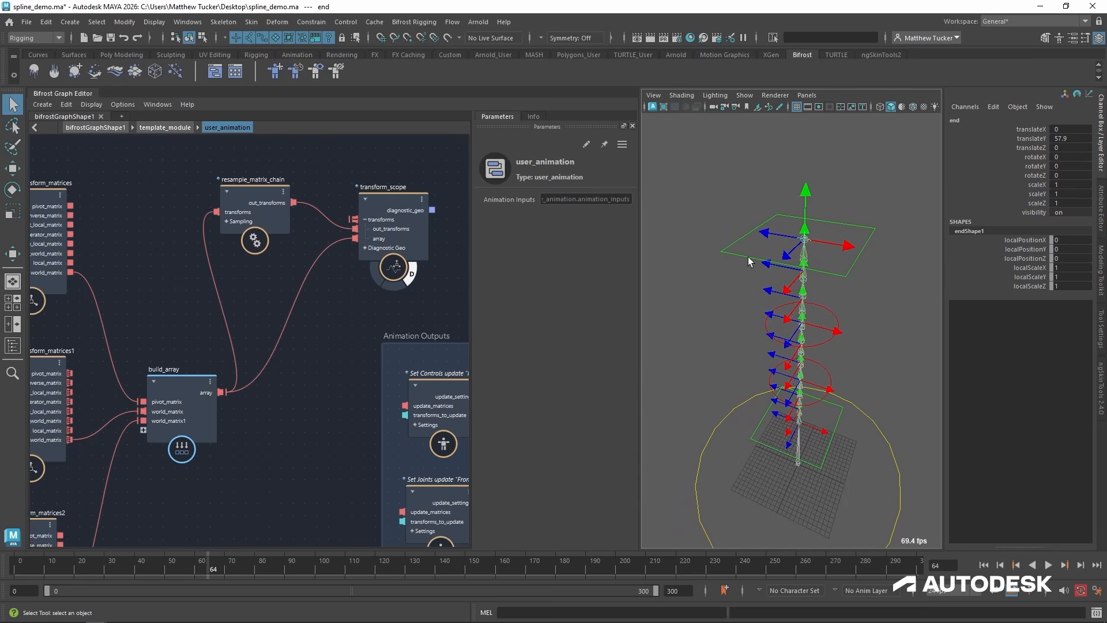
{"action": "left_click_drag", "start_coordinate": [798, 486], "coordinate": [781, 509], "text": "alt"}
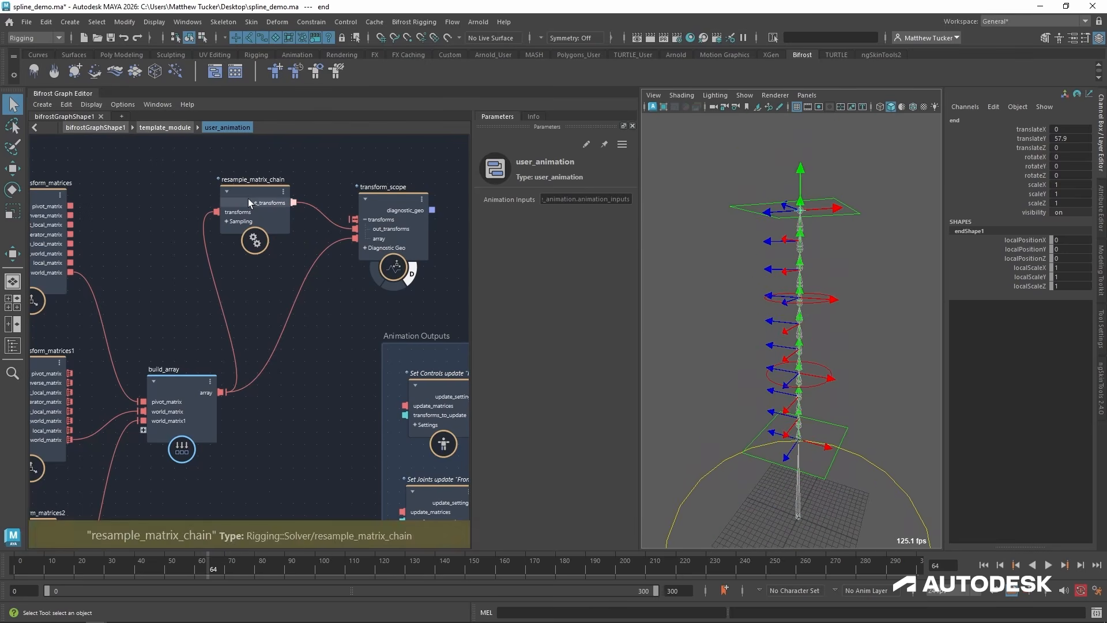
Move the resample_matrix_chain node slightly up and closer to transform_scope, and focus on it.
{"action": "left_click_drag", "start_coordinate": [255, 184], "coordinate": [264, 177]}
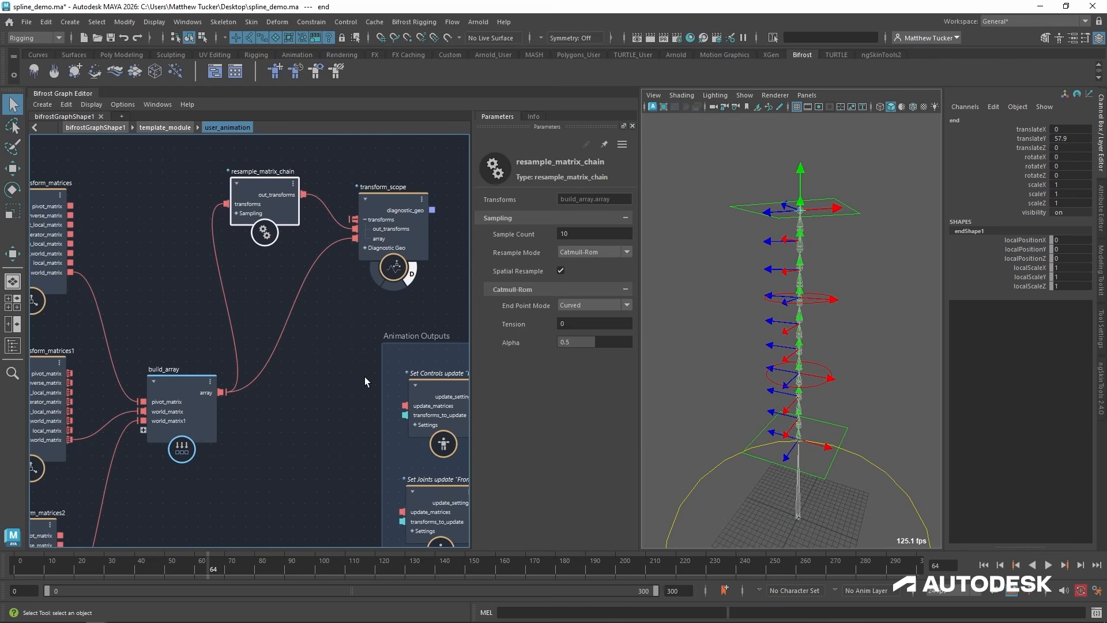
{"action": "middle_click_drag", "start_coordinate": [277, 315], "coordinate": [319, 405], "text": "alt"}
{"action": "right_click_drag", "start_coordinate": [299, 374], "coordinate": [386, 331], "text": "alt"}
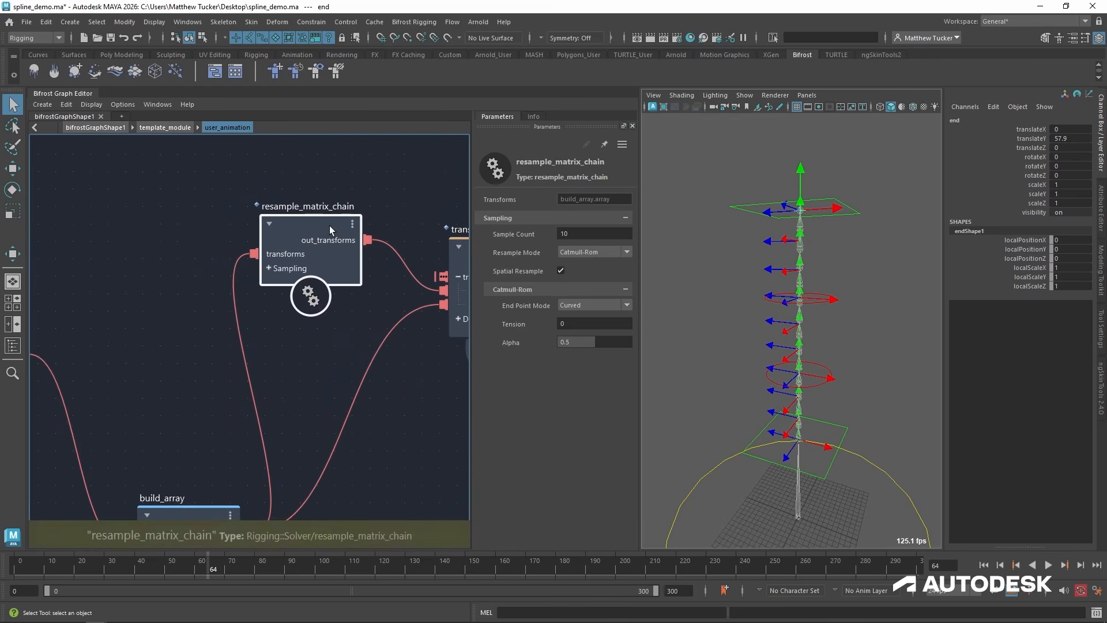
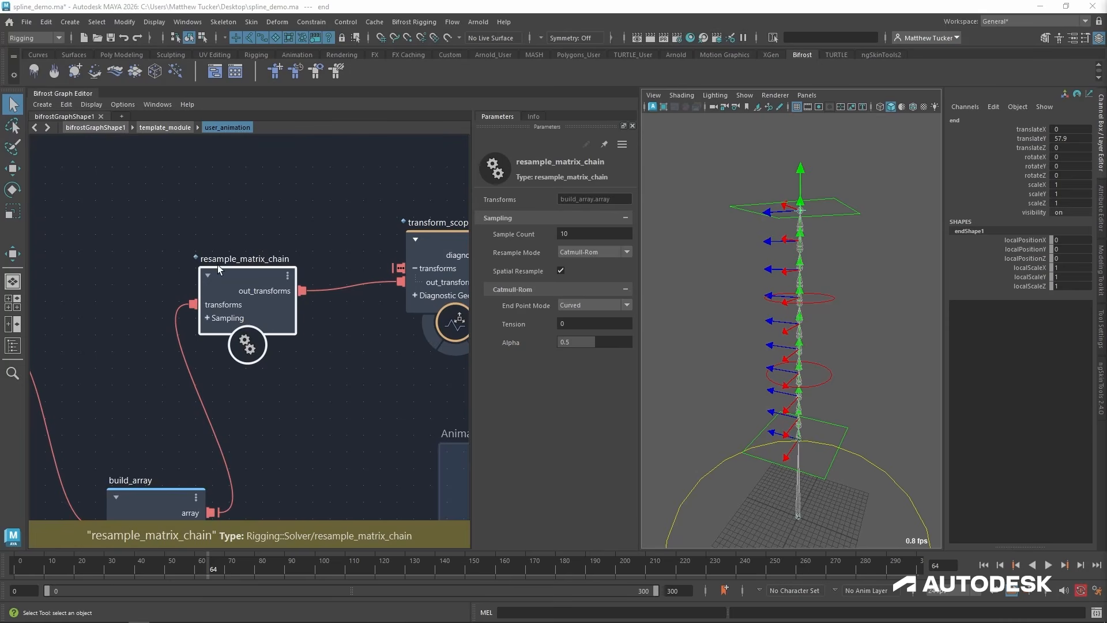
Make the resample_matrix_chain compound editable and nudge its node slightly upward.
{"action": "left_click_drag", "start_coordinate": [226, 277], "coordinate": [227, 258]}
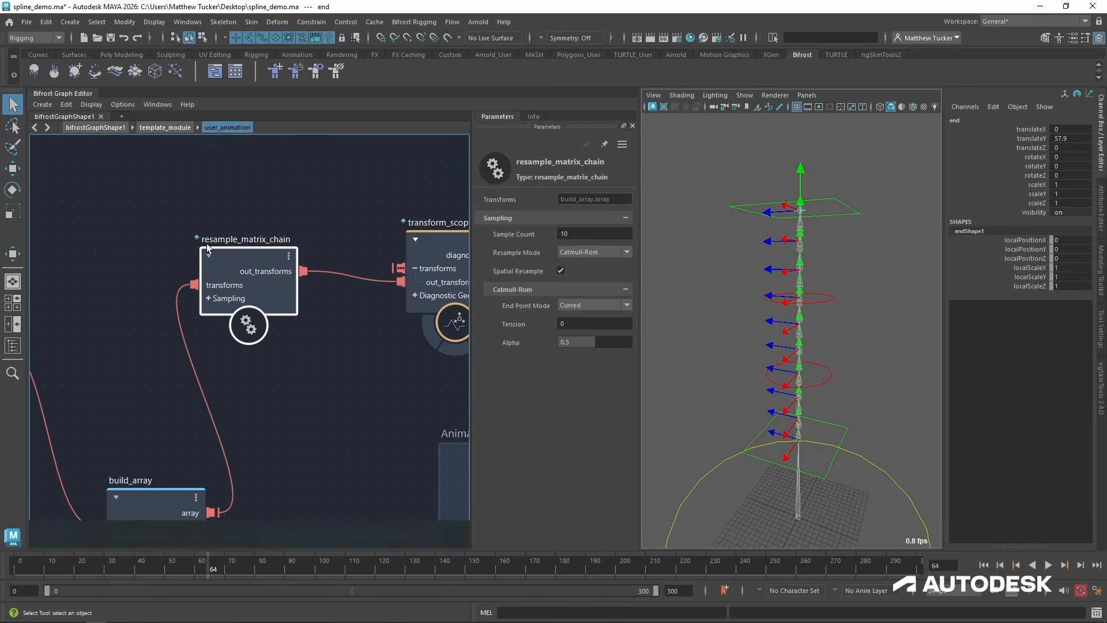
{"action": "right_click", "coordinate": [240, 258]}
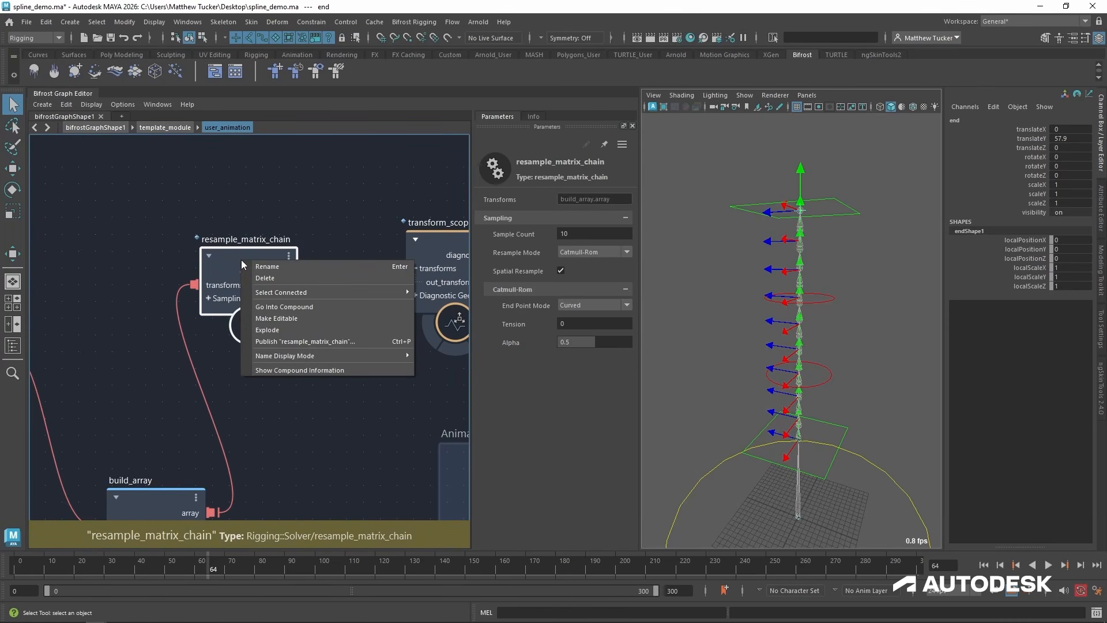
{"action": "left_click", "coordinate": [283, 318]}
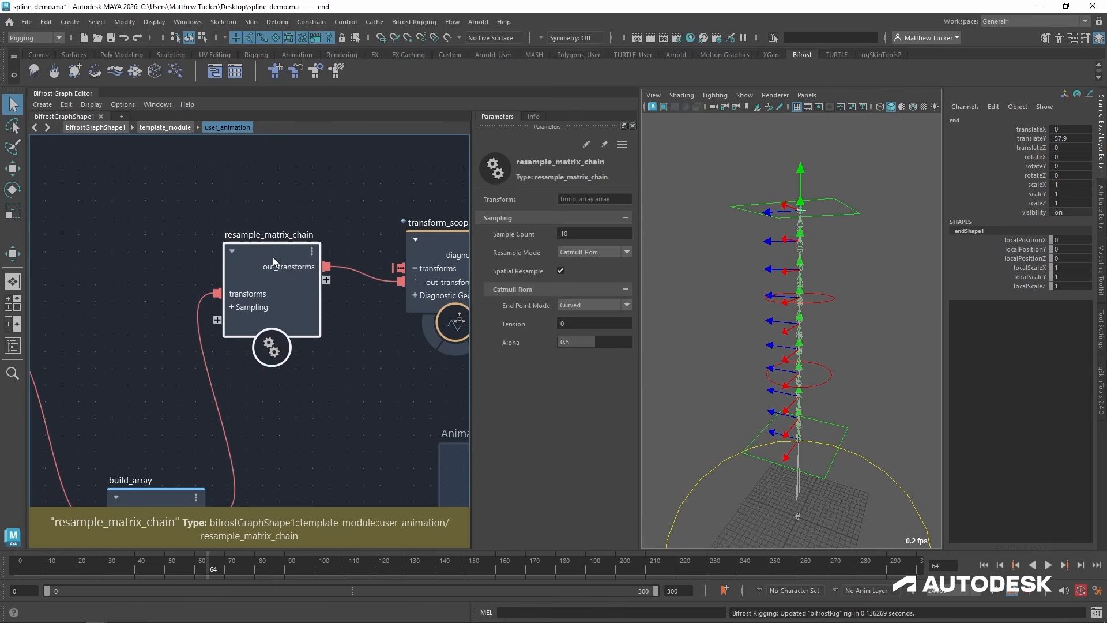
{"action": "left_click_drag", "start_coordinate": [272, 257], "coordinate": [275, 260]}
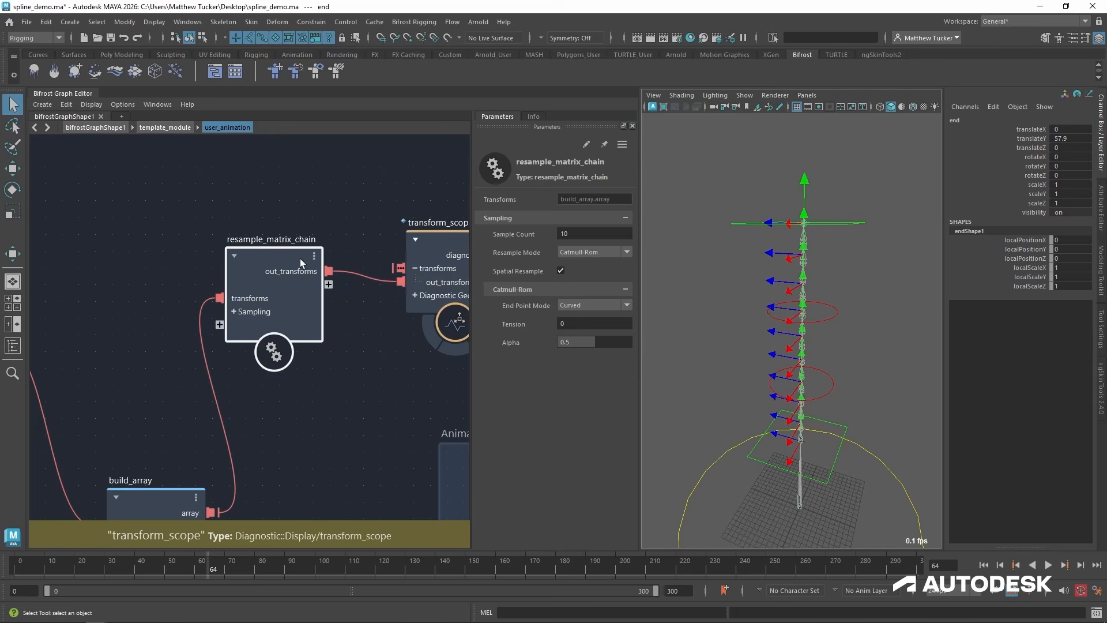
Cut transform_scope out of the user_animation graph and paste it inside the resample_matrix_chain compound.
{"action": "left_click_drag", "start_coordinate": [418, 243], "coordinate": [395, 212]}
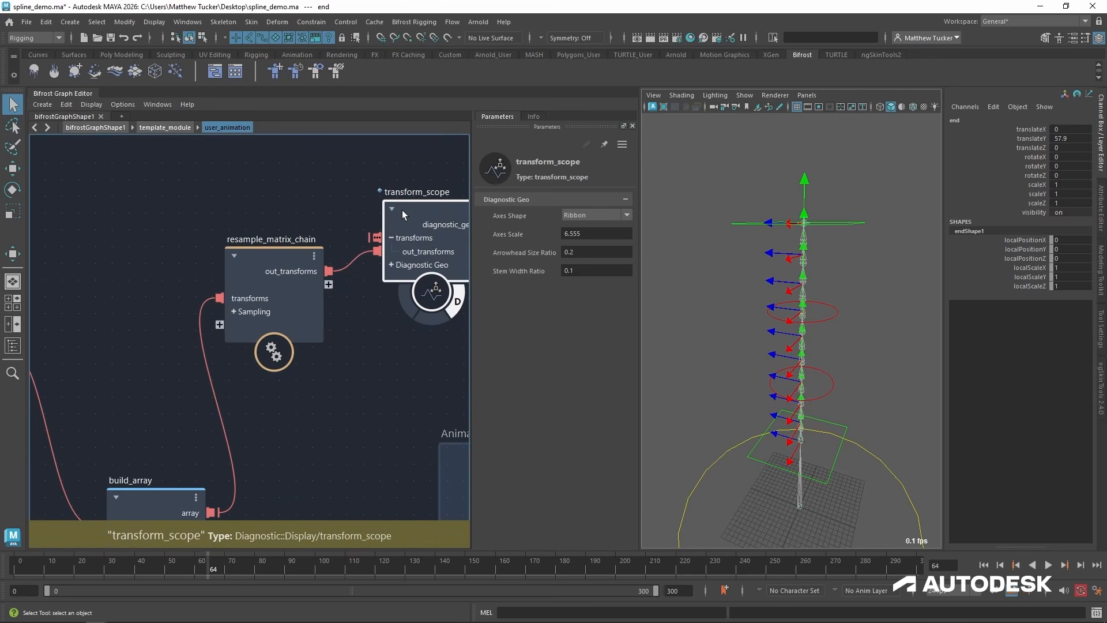
{"action": "key", "text": "Delete"}
{"action": "double_click", "coordinate": [282, 257]}
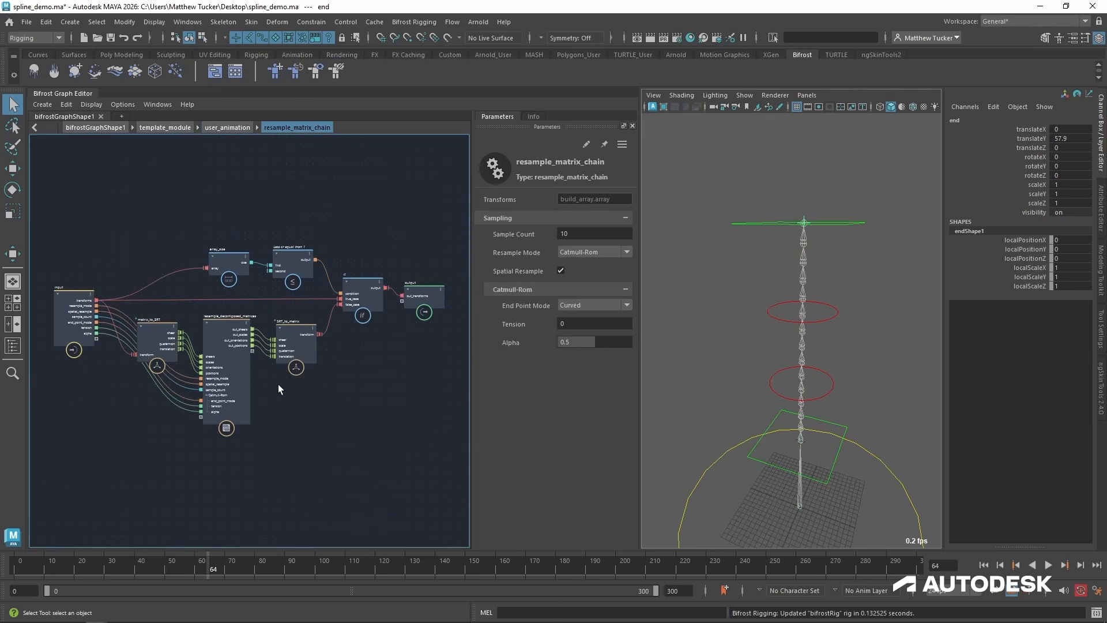
{"action": "key", "text": "ctrl+v"}
{"action": "scroll", "coordinate": [331, 379], "scroll_direction": "up", "scroll_amount": 3}
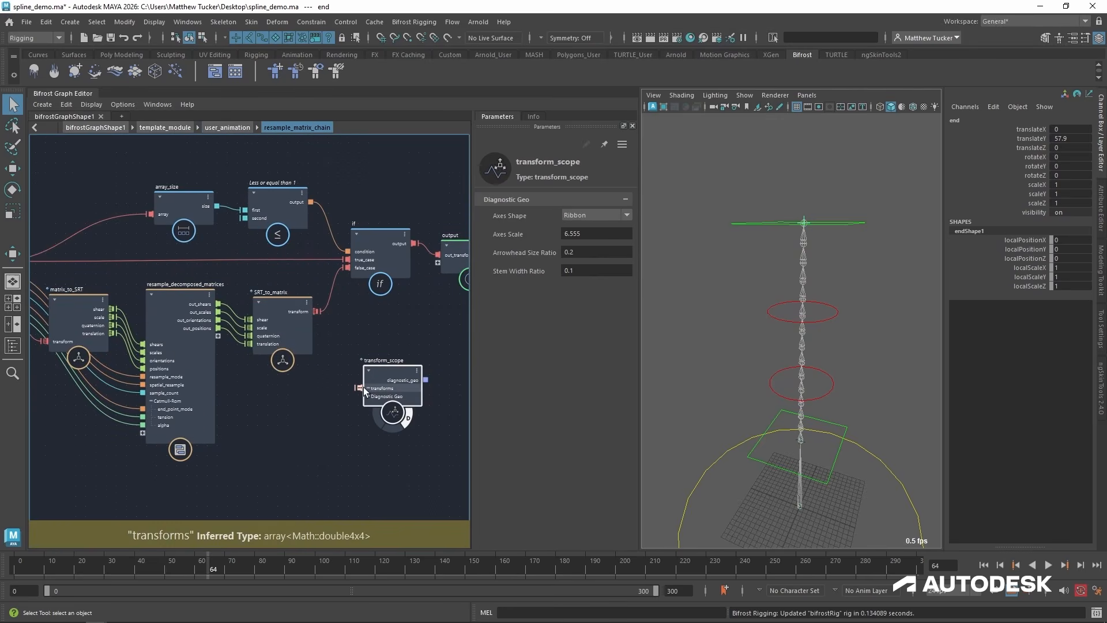
Preview the SRT_to_matrix transform output by connecting it to transform_scope, and remove the scope again.
{"action": "left_click_drag", "start_coordinate": [358, 387], "coordinate": [317, 314]}
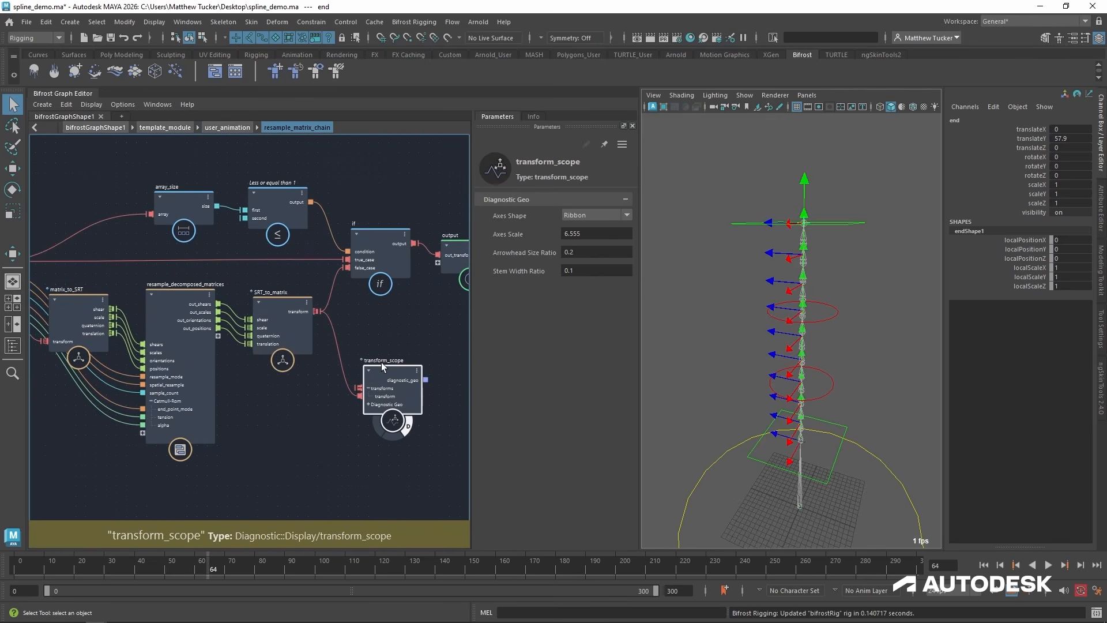
{"action": "mouse_move", "coordinate": [385, 373]}
{"action": "left_mouse_down"}
{"action": "mouse_move", "coordinate": [401, 379]}
{"action": "mouse_move", "coordinate": [393, 372]}
{"action": "left_mouse_up"}
{"action": "middle_click_drag", "start_coordinate": [317, 423], "coordinate": [363, 403], "text": "alt"}
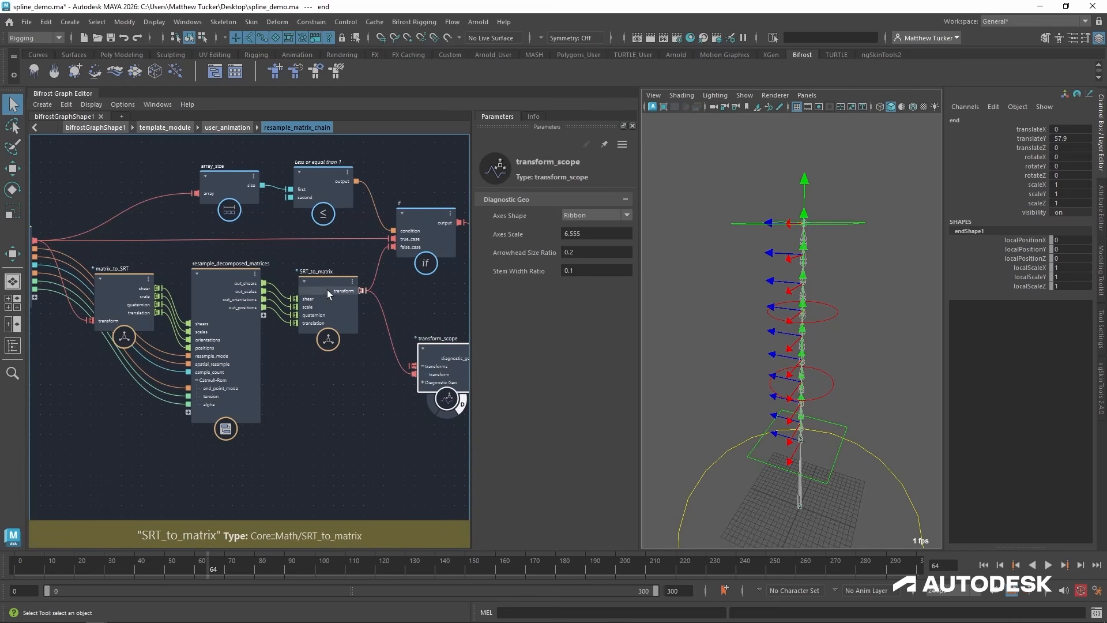
{"action": "left_click_drag", "start_coordinate": [431, 348], "coordinate": [433, 366]}
Examine how matrix_to_SRT splits the input transforms and feeds them into resample_decomposed_matrices.
{"action": "middle_click_drag", "start_coordinate": [227, 420], "coordinate": [314, 427], "text": "alt"}
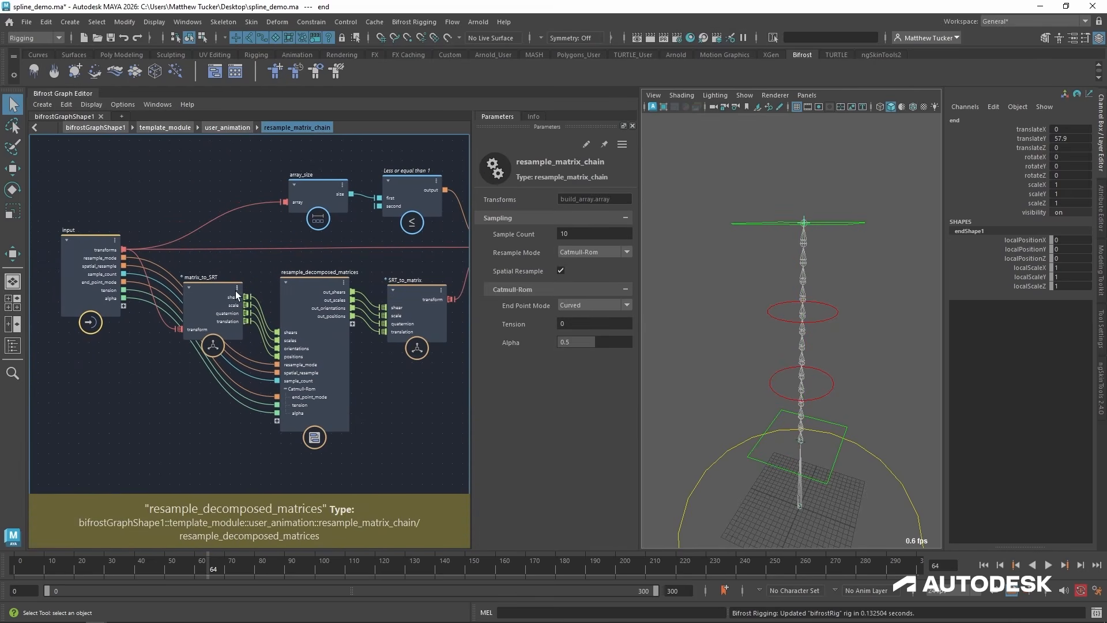
{"action": "right_click_drag", "start_coordinate": [212, 292], "coordinate": [279, 292], "text": "alt"}
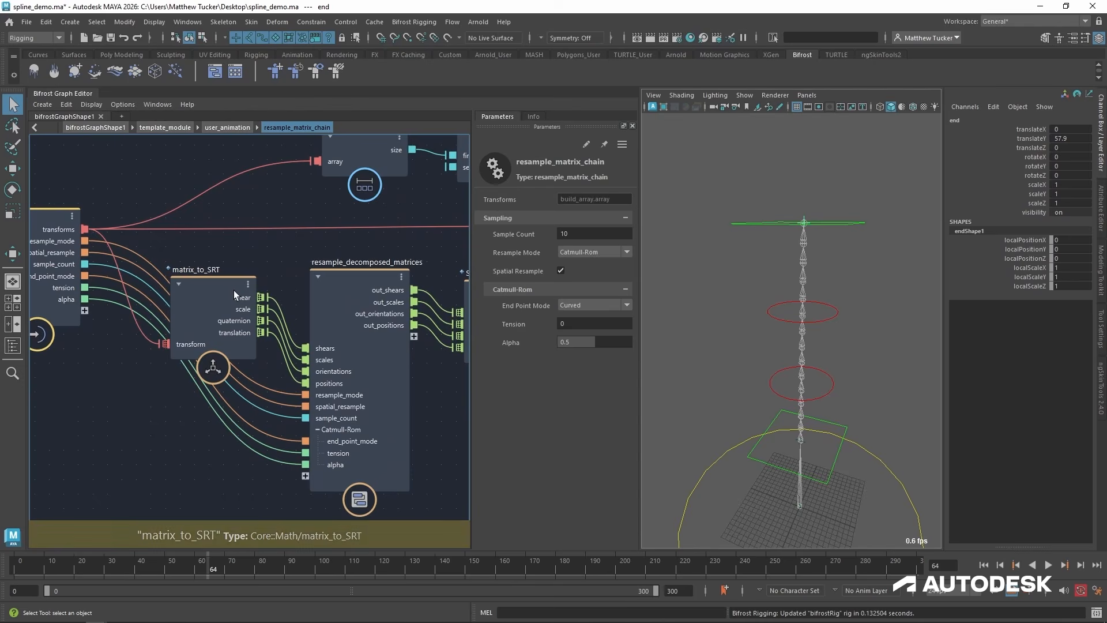
{"action": "middle_click_drag", "start_coordinate": [188, 281], "coordinate": [226, 291], "text": "alt"}
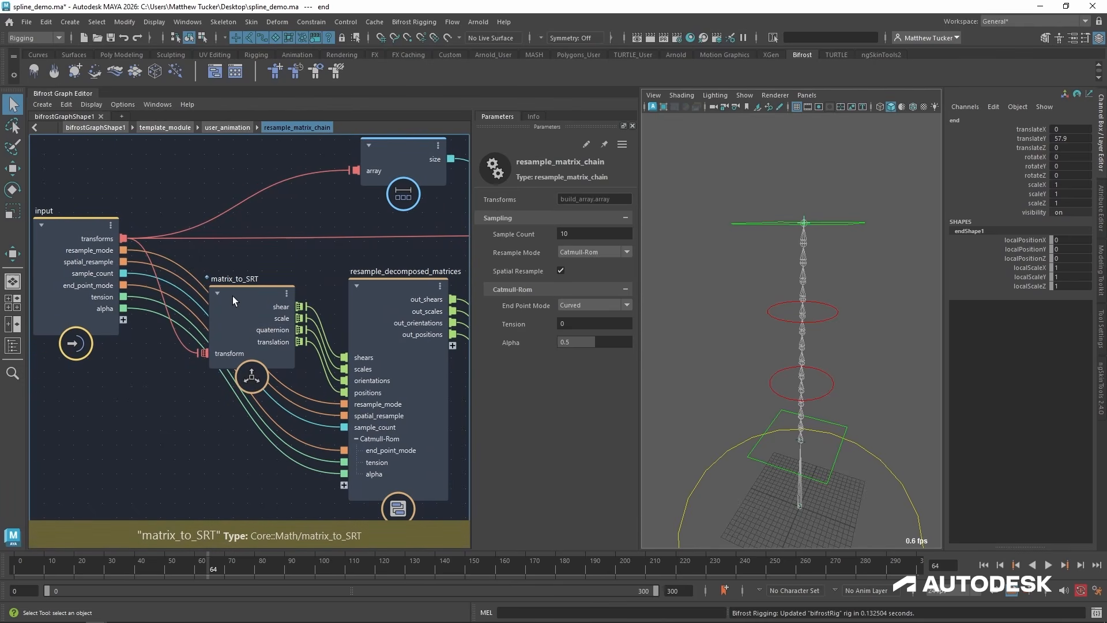
{"action": "middle_click_drag", "start_coordinate": [265, 315], "coordinate": [221, 320], "text": "alt"}
{"action": "middle_click_drag", "start_coordinate": [341, 299], "coordinate": [278, 289], "text": "alt"}
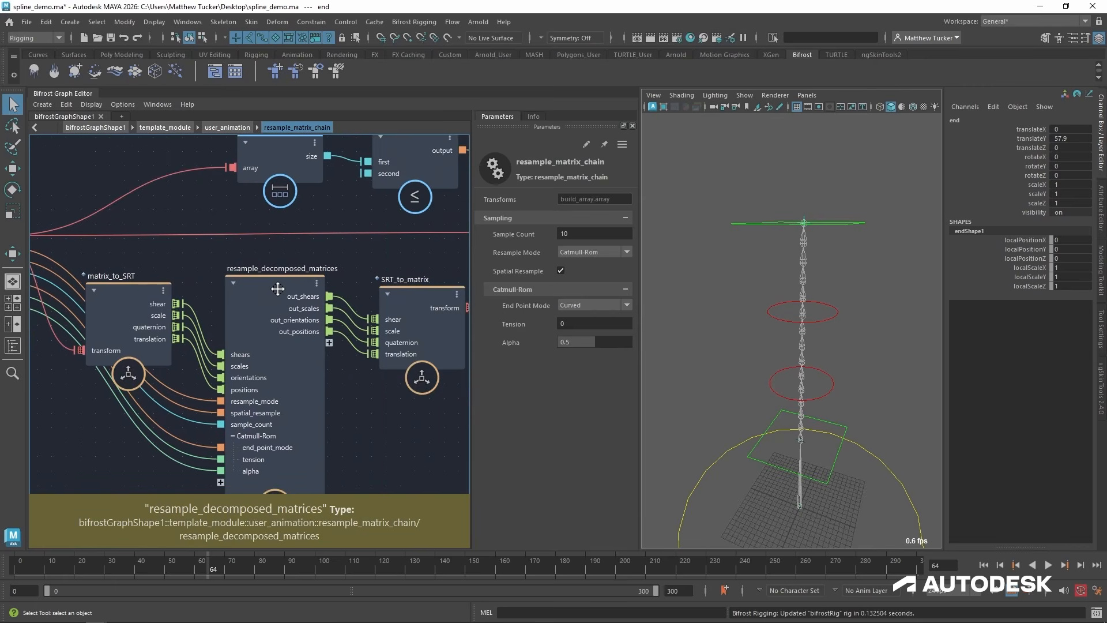
Examine the preprocess_data inputs and outputs inside resample_decomposed_matrices and trace them back to matrix_to_SRT.
{"action": "double_click", "coordinate": [275, 286]}
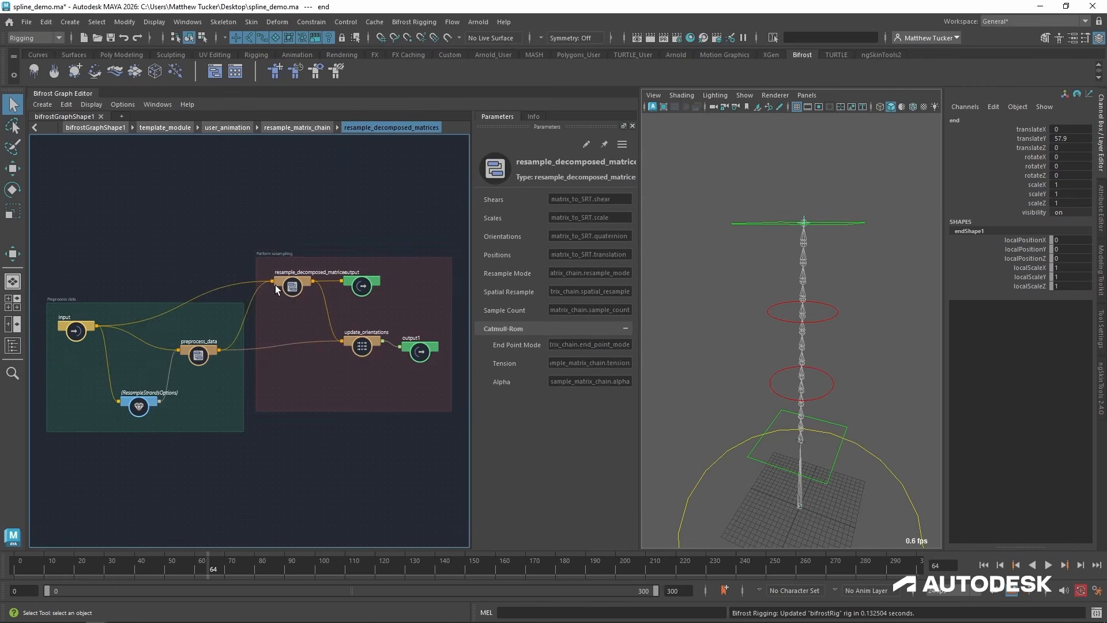
{"action": "right_click_drag", "start_coordinate": [189, 425], "coordinate": [332, 409], "text": "alt"}
{"action": "middle_click_drag", "start_coordinate": [276, 417], "coordinate": [371, 453], "text": "alt"}
{"action": "scroll", "coordinate": [299, 458], "scroll_direction": "up", "scroll_amount": 2}
{"action": "middle_click_drag", "start_coordinate": [300, 457], "coordinate": [329, 451], "text": "alt"}
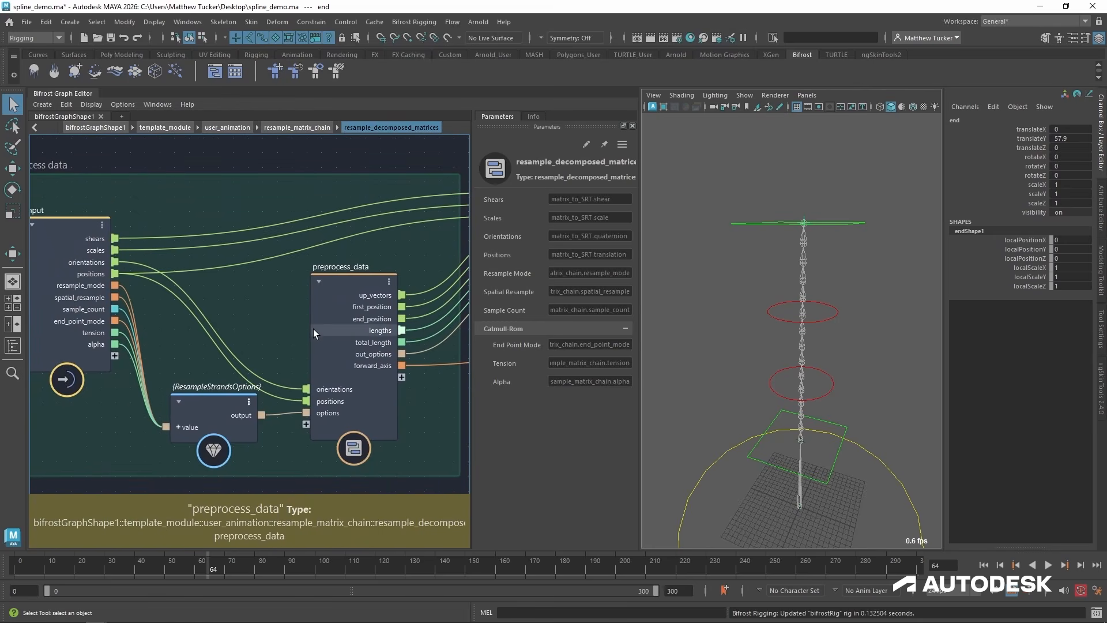
{"action": "middle_click_drag", "start_coordinate": [347, 333], "coordinate": [289, 323], "text": "alt"}
{"action": "right_click_drag", "start_coordinate": [242, 310], "coordinate": [266, 308], "text": "alt"}
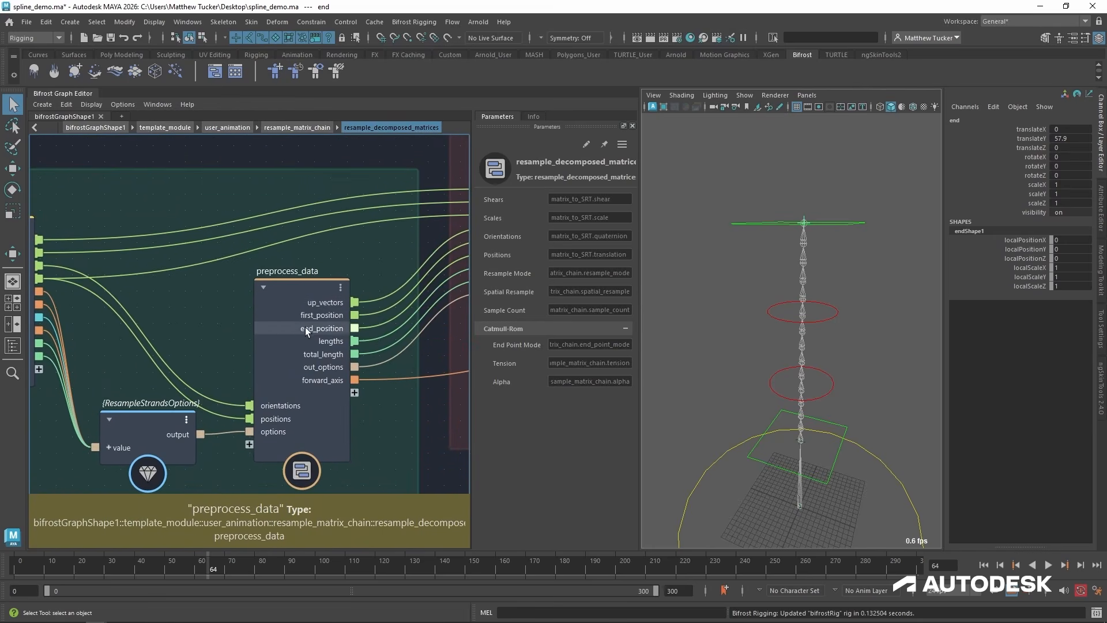
{"action": "middle_click_drag", "start_coordinate": [321, 353], "coordinate": [306, 332], "text": "alt"}
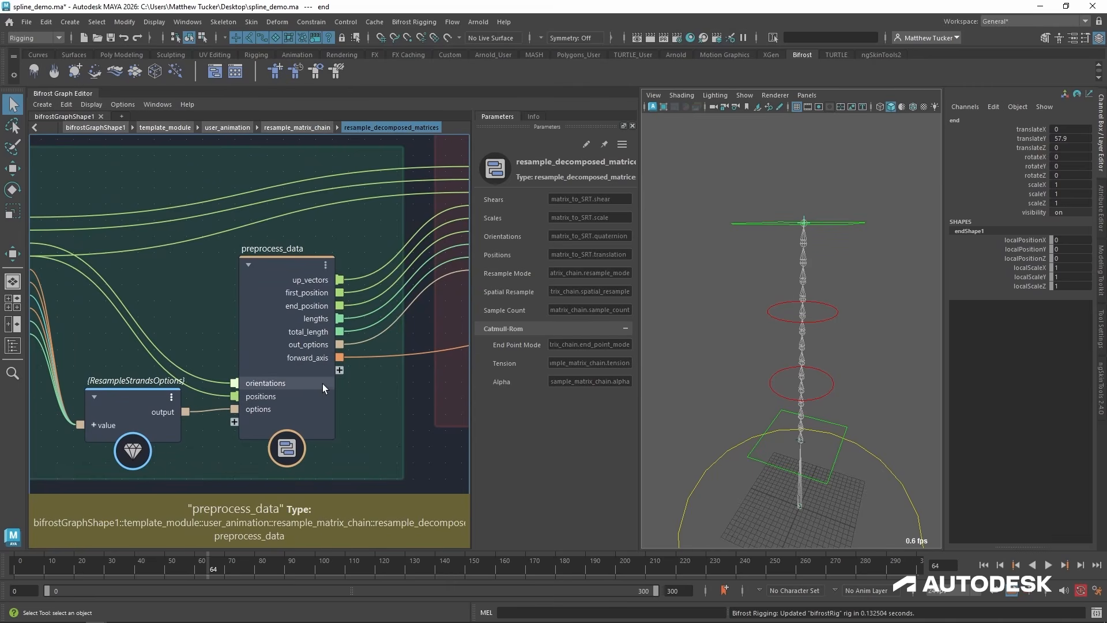
{"action": "middle_click_drag", "start_coordinate": [317, 398], "coordinate": [394, 409], "text": "alt"}
{"action": "left_click", "coordinate": [297, 126]}
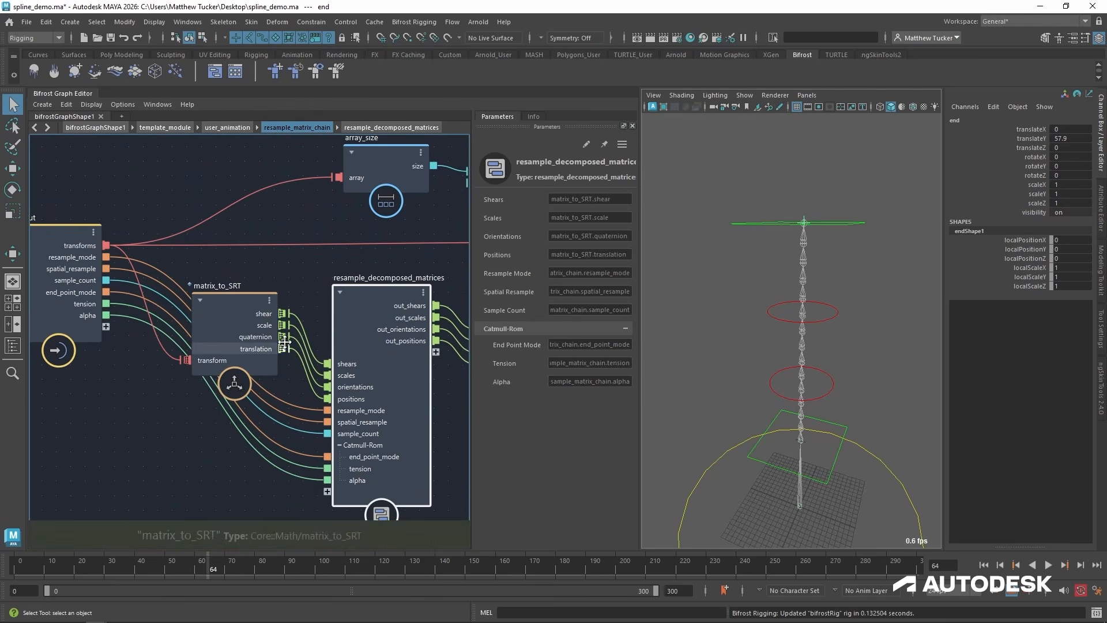
{"action": "double_click", "coordinate": [372, 289]}
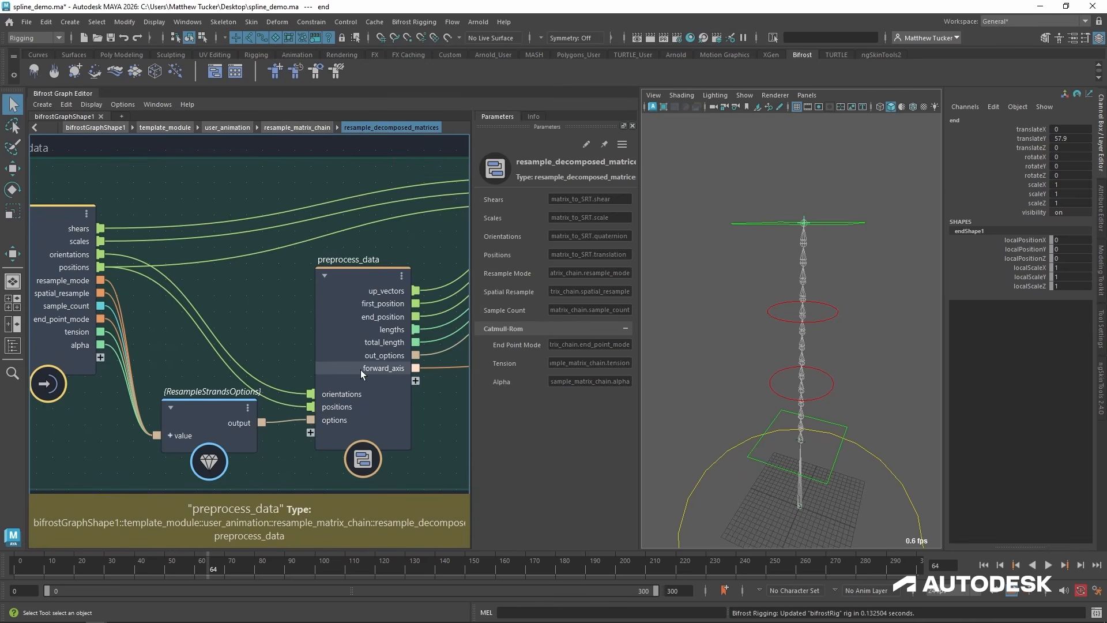
{"action": "middle_click_drag", "start_coordinate": [398, 397], "coordinate": [306, 391]}
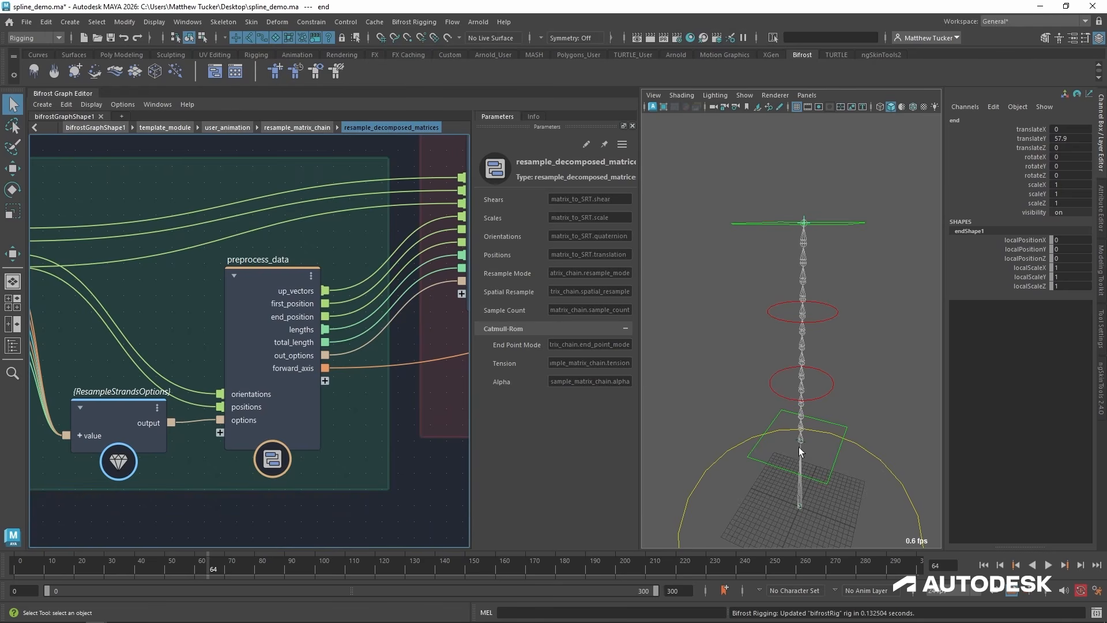
Select the lower circular mid control of the spline rig with the Move tool.
{"action": "left_click_drag", "start_coordinate": [802, 247], "coordinate": [810, 284], "text": "alt"}
{"action": "mouse_move", "coordinate": [811, 306]}
{"action": "left_mouse_down"}
{"action": "mouse_move", "coordinate": [840, 377]}
{"action": "mouse_move", "coordinate": [815, 295]}
{"action": "left_mouse_up"}
{"action": "key", "text": "w"}
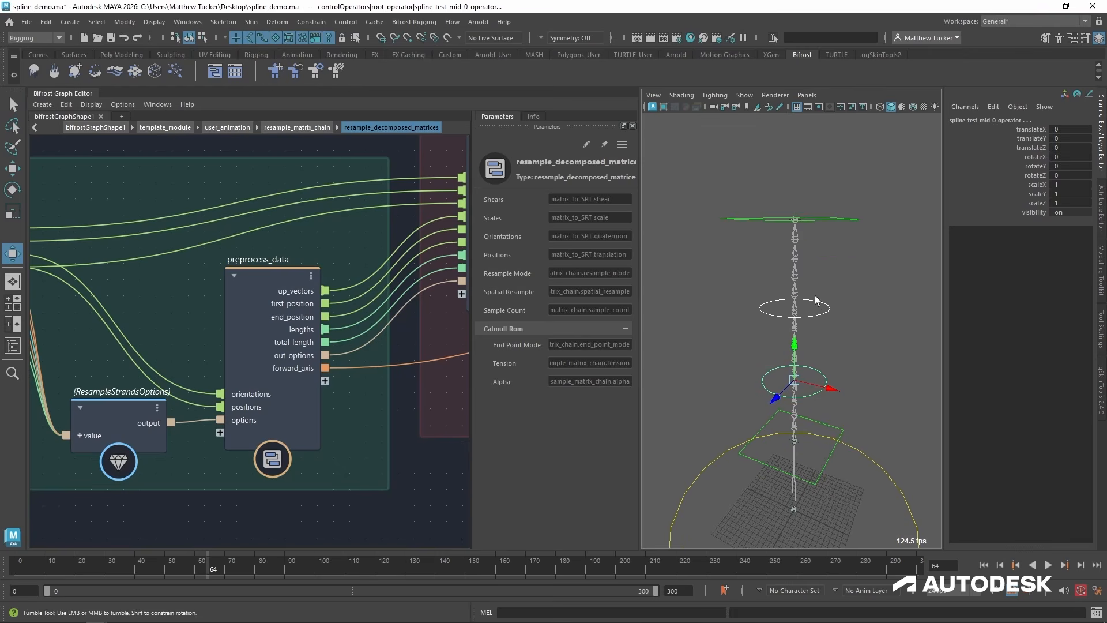
Open preprocess_data and examine how orientations and positions feed quaternion_to_up_vector.
{"action": "middle_click_drag", "start_coordinate": [203, 459], "coordinate": [226, 427]}
{"action": "double_click", "coordinate": [306, 223]}
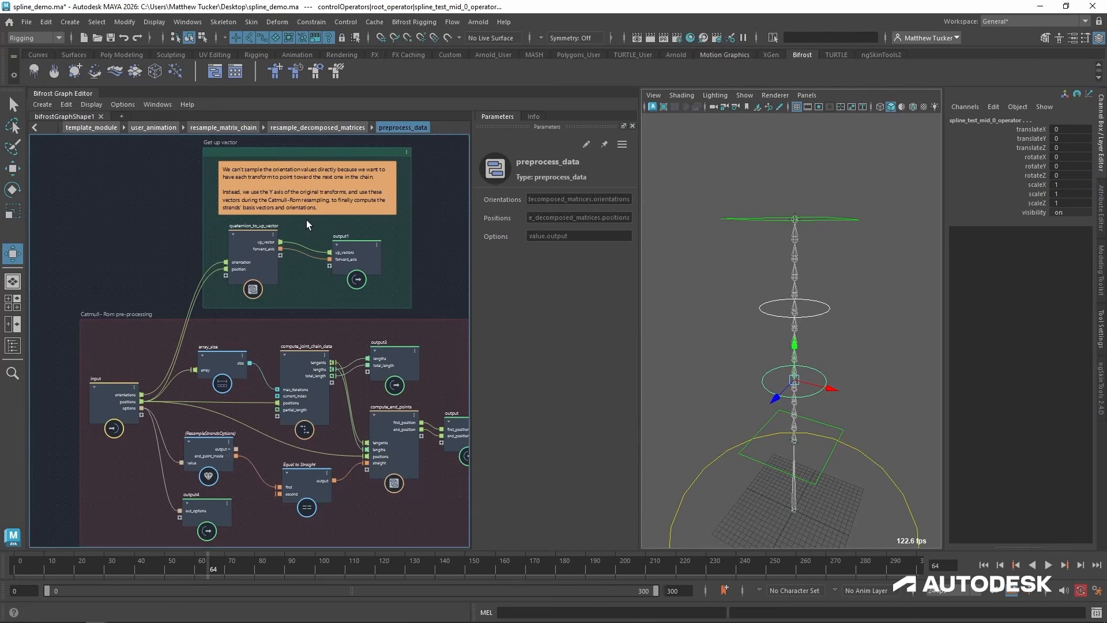
{"action": "scroll", "coordinate": [273, 269], "scroll_direction": "up", "scroll_amount": 5}
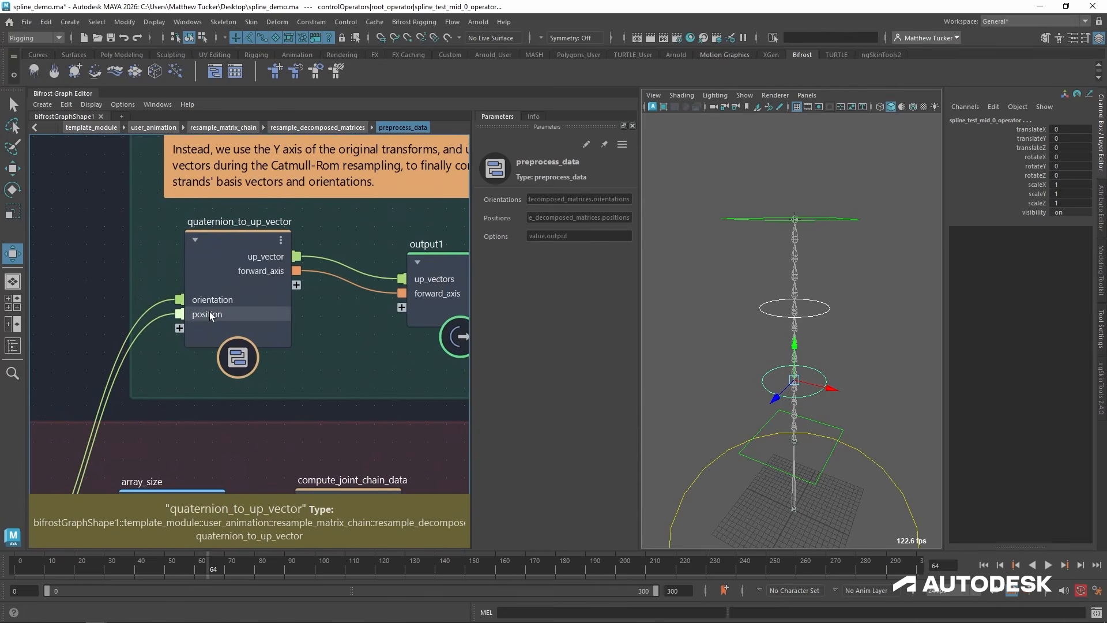
{"action": "middle_click_drag", "start_coordinate": [210, 312], "coordinate": [351, 217]}
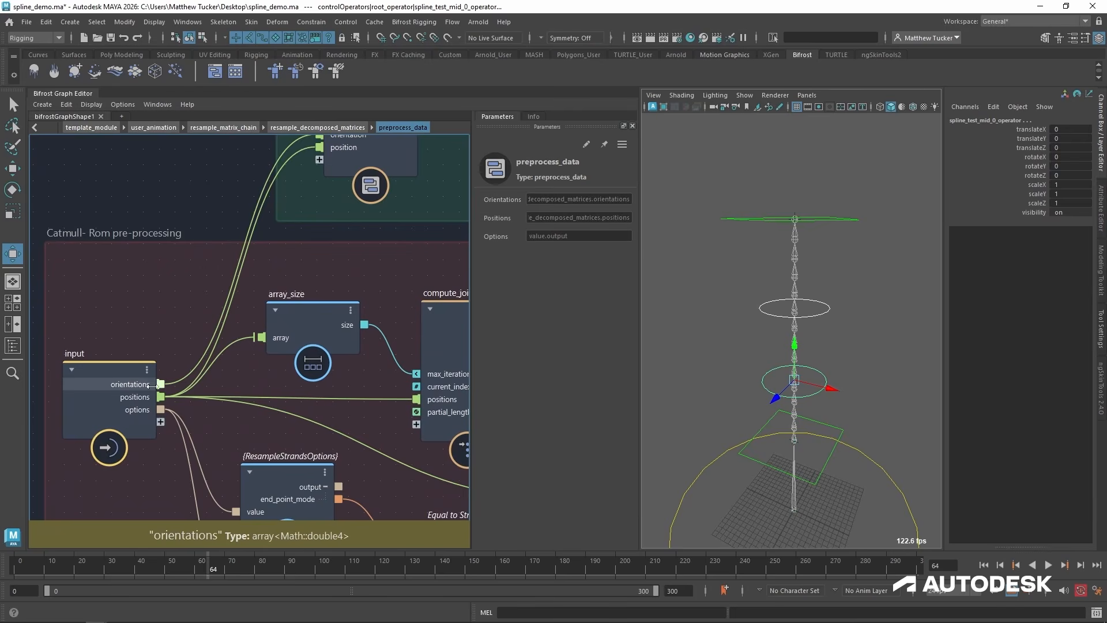
{"action": "middle_click_drag", "start_coordinate": [123, 379], "coordinate": [106, 456]}
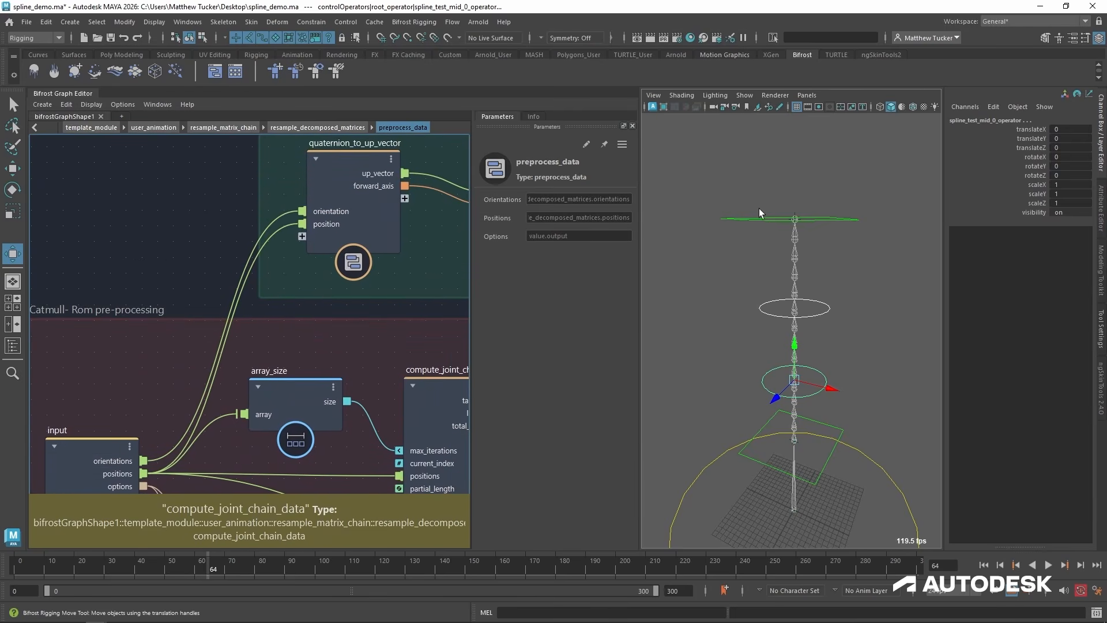
Open quaternion_to_up_vector and examine how find_forward_axis_index and the rotated vectors determine the up vector and forward axis.
{"action": "double_click", "coordinate": [356, 160]}
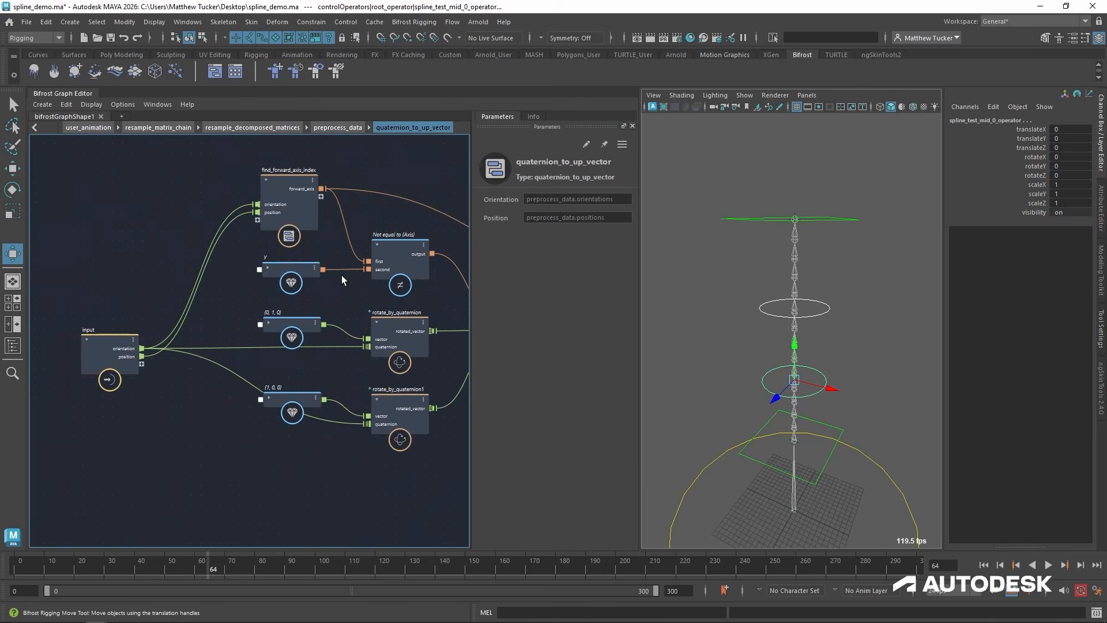
{"action": "scroll", "coordinate": [266, 219], "scroll_direction": "up", "scroll_amount": 1}
{"action": "middle_click_drag", "start_coordinate": [267, 219], "coordinate": [184, 241]}
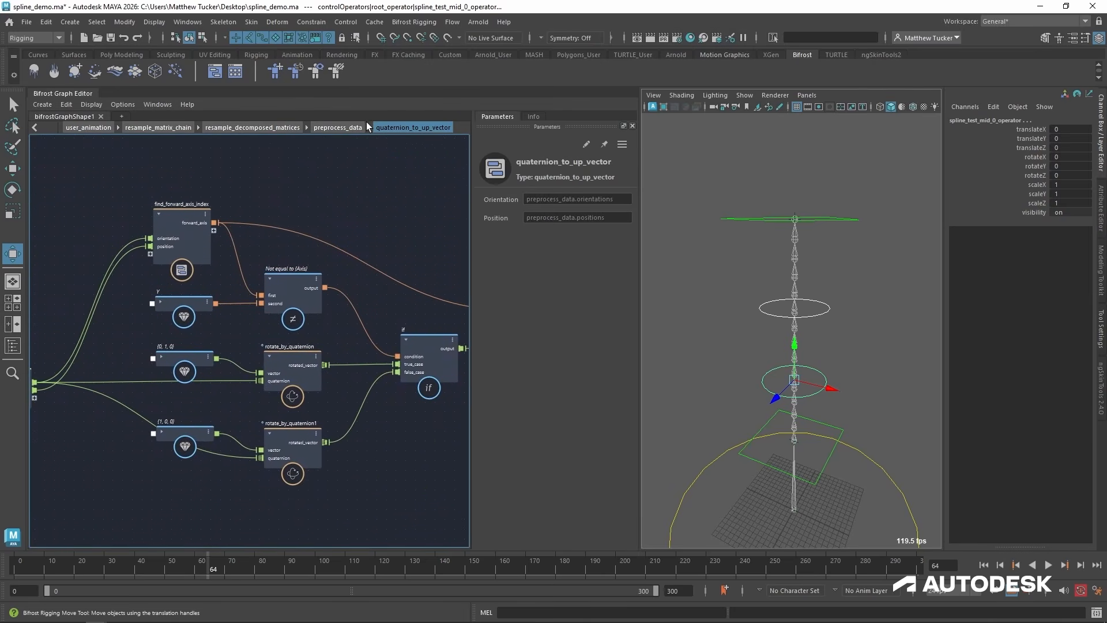
{"action": "middle_click_drag", "start_coordinate": [386, 251], "coordinate": [233, 226]}
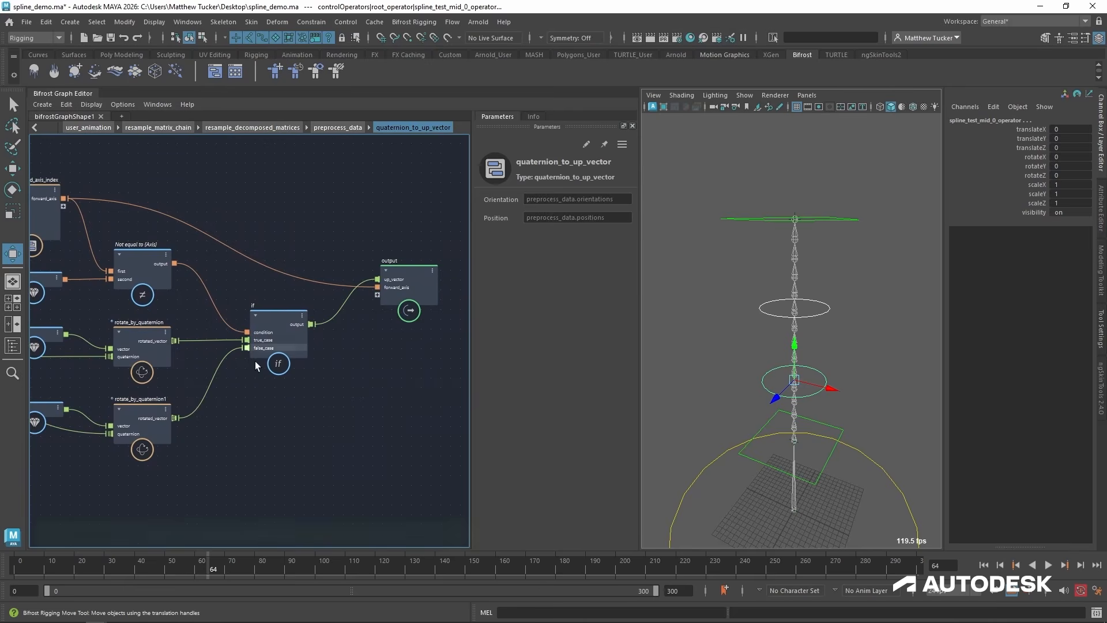
{"action": "middle_click_drag", "start_coordinate": [233, 377], "coordinate": [469, 335]}
{"action": "middle_click_drag", "start_coordinate": [283, 329], "coordinate": [145, 331]}
{"action": "middle_click_drag", "start_coordinate": [301, 370], "coordinate": [263, 384]}
{"action": "scroll", "coordinate": [314, 349], "scroll_direction": "down", "scroll_amount": 1}
{"action": "middle_click_drag", "start_coordinate": [316, 349], "coordinate": [345, 340]}
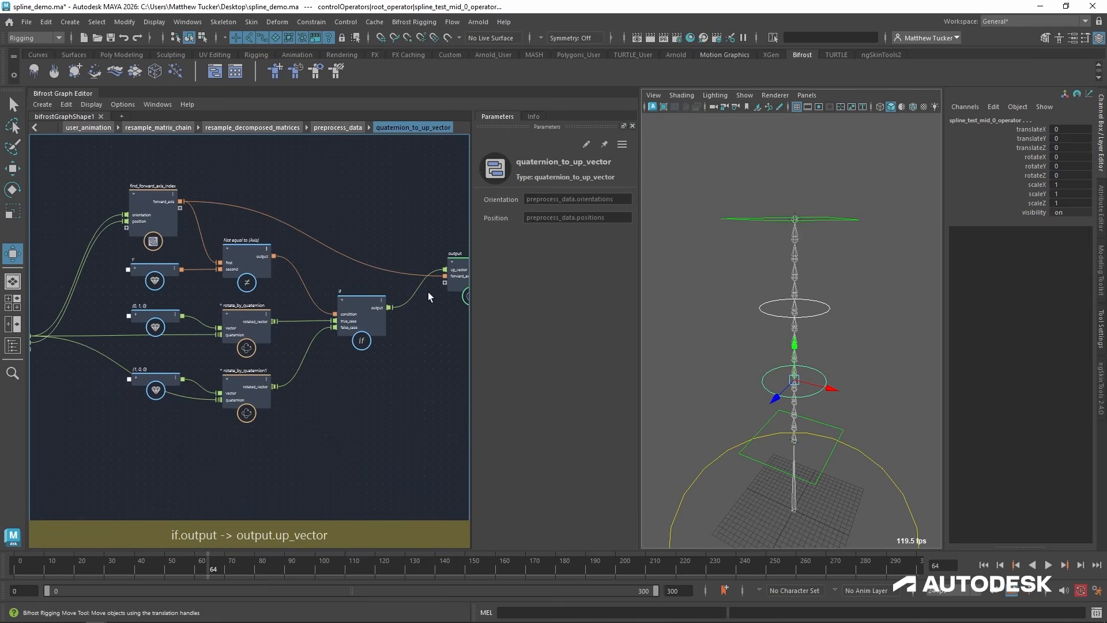
{"action": "scroll", "coordinate": [260, 259], "scroll_direction": "down", "scroll_amount": 1}
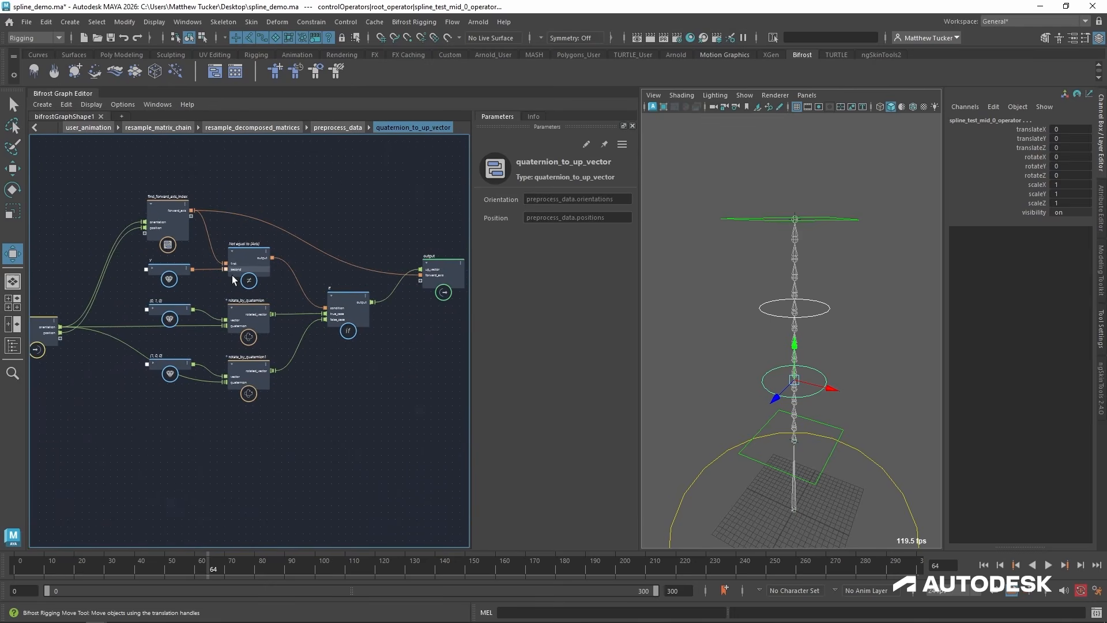
Connect the forward_axis output of quaternion_to_up_vector to a new compound input, and expose that input on preprocess_data.
{"action": "left_click_drag", "start_coordinate": [420, 274], "coordinate": [60, 338]}
{"action": "left_click", "coordinate": [339, 127]}
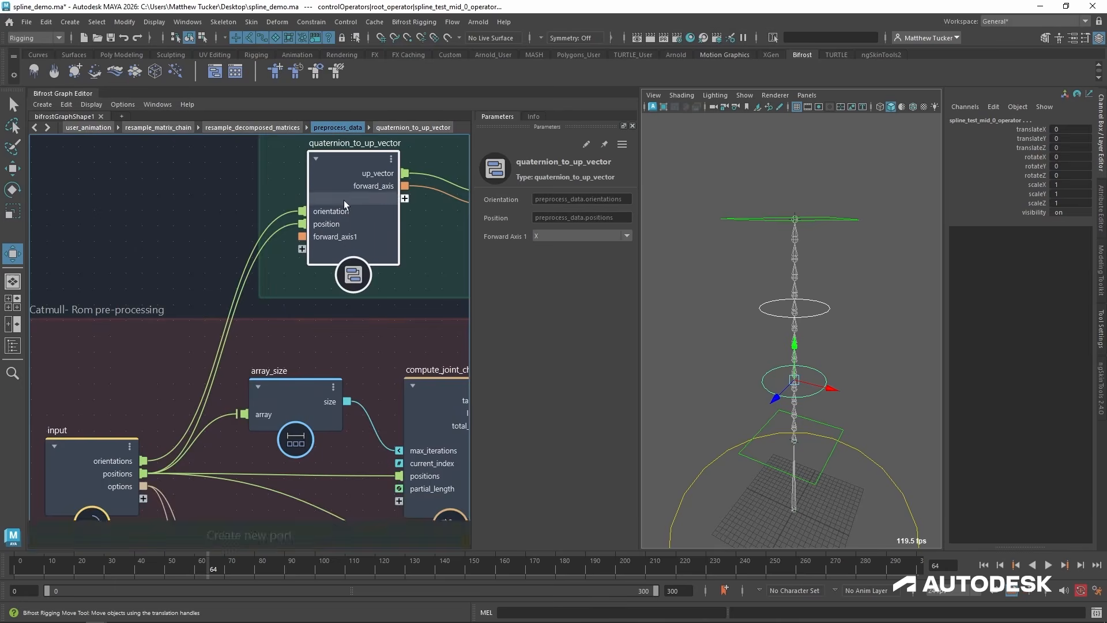
{"action": "middle_click_drag", "start_coordinate": [291, 279], "coordinate": [313, 245], "text": "alt"}
{"action": "left_click_drag", "start_coordinate": [324, 208], "coordinate": [184, 442]}
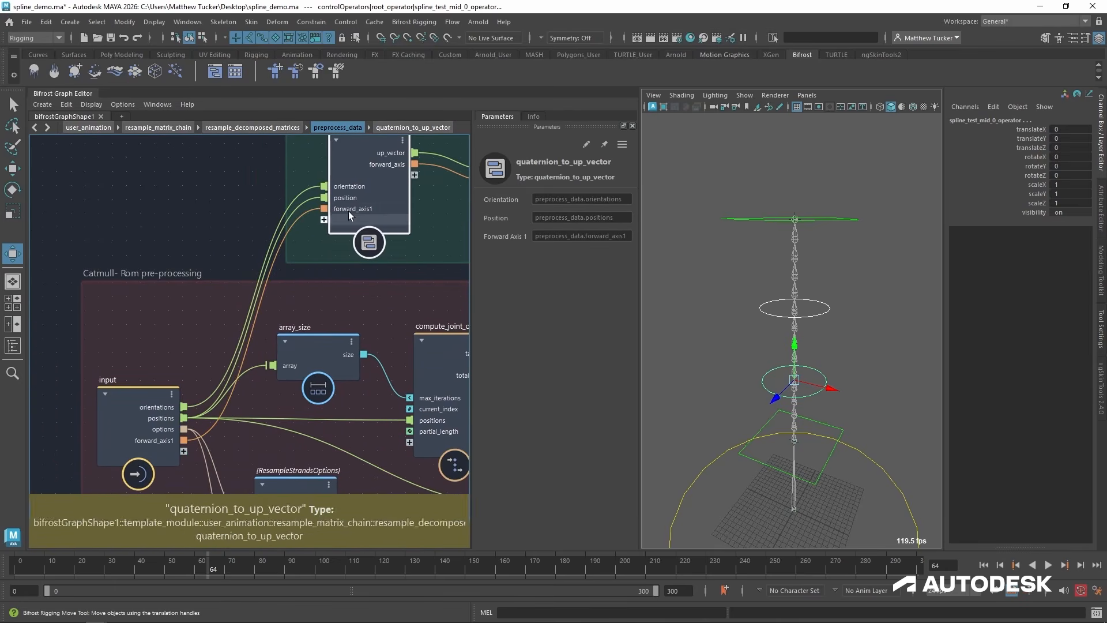
Expose the forward_axis1 port as a new input on resample_decomposed_matrices and on resample_matrix_chain.
{"action": "left_click", "coordinate": [252, 127]}
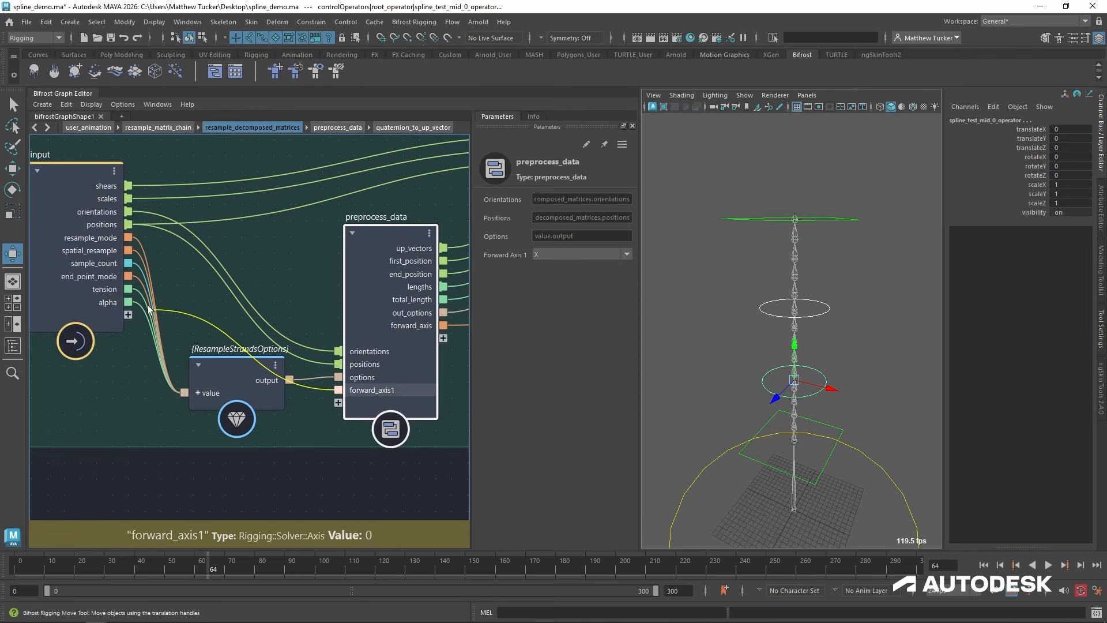
{"action": "left_click_drag", "start_coordinate": [148, 311], "coordinate": [129, 315]}
{"action": "left_click", "coordinate": [164, 127]}
{"action": "middle_click_drag", "start_coordinate": [285, 487], "coordinate": [306, 478], "text": "alt"}
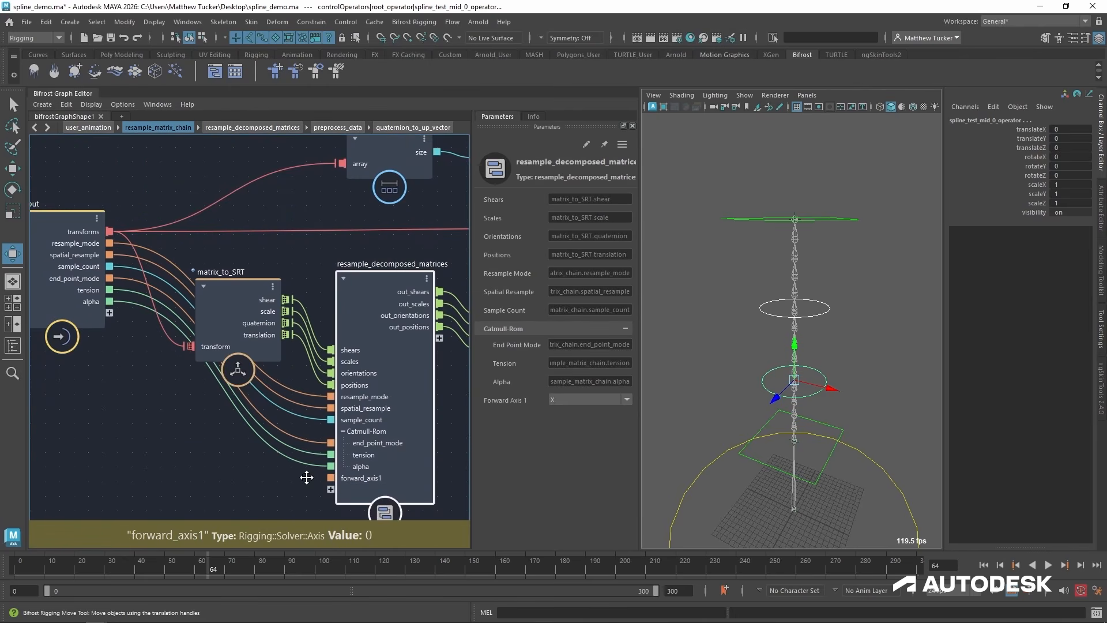
{"action": "left_click_drag", "start_coordinate": [330, 477], "coordinate": [109, 312]}
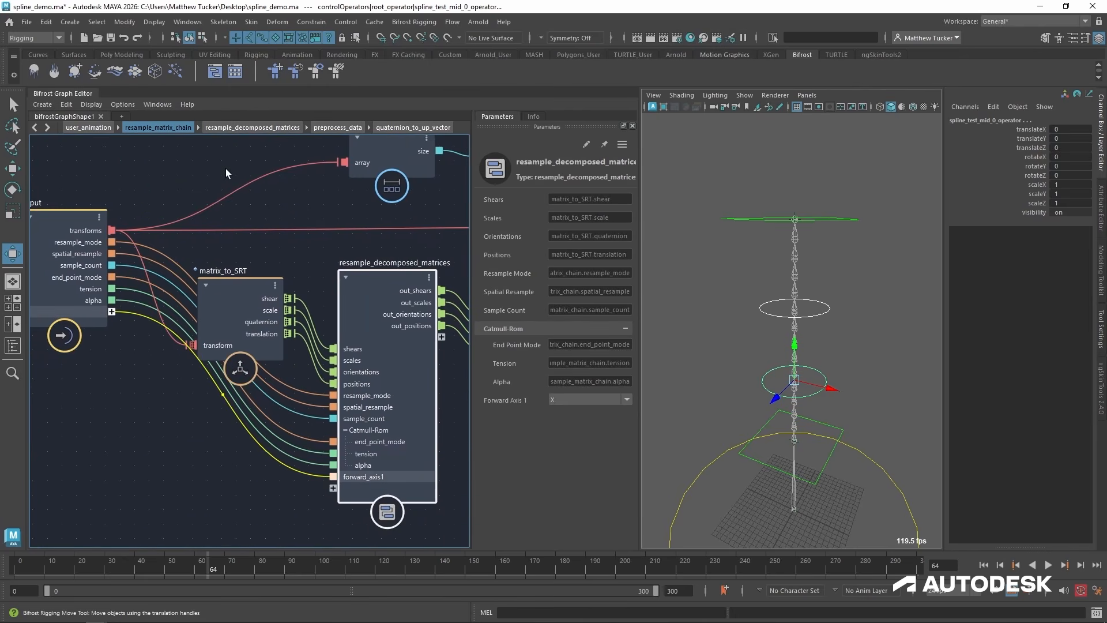
Return to user_animation, create a value node for resample_matrix_chain's forward_axis1 input, and space the two nodes apart.
{"action": "left_click", "coordinate": [102, 127]}
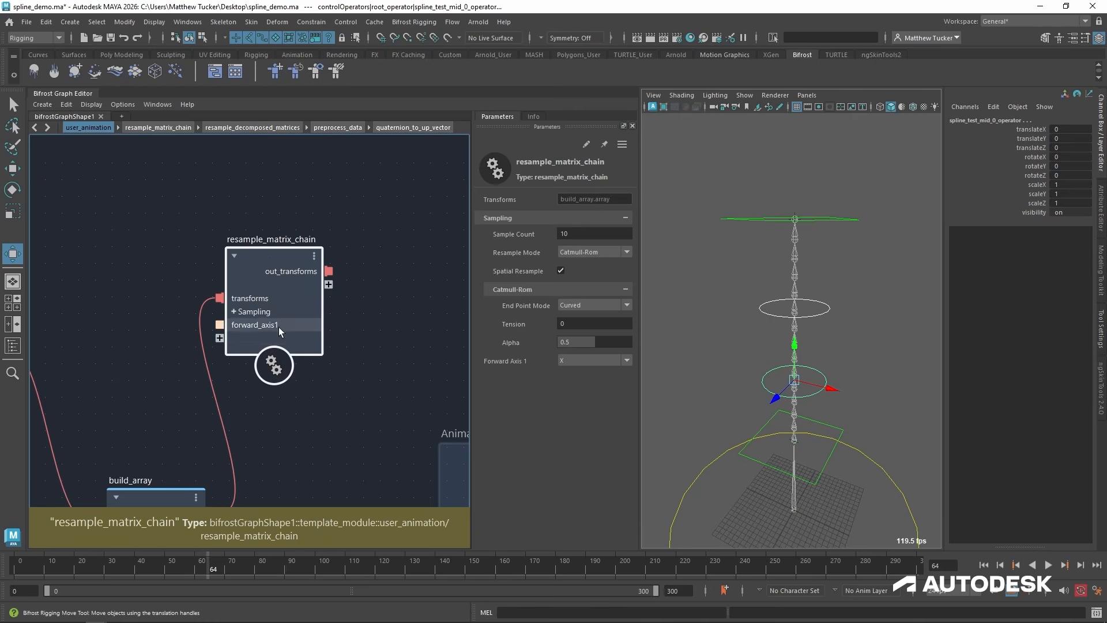
{"action": "middle_click_drag", "start_coordinate": [240, 417], "coordinate": [333, 393], "text": "alt"}
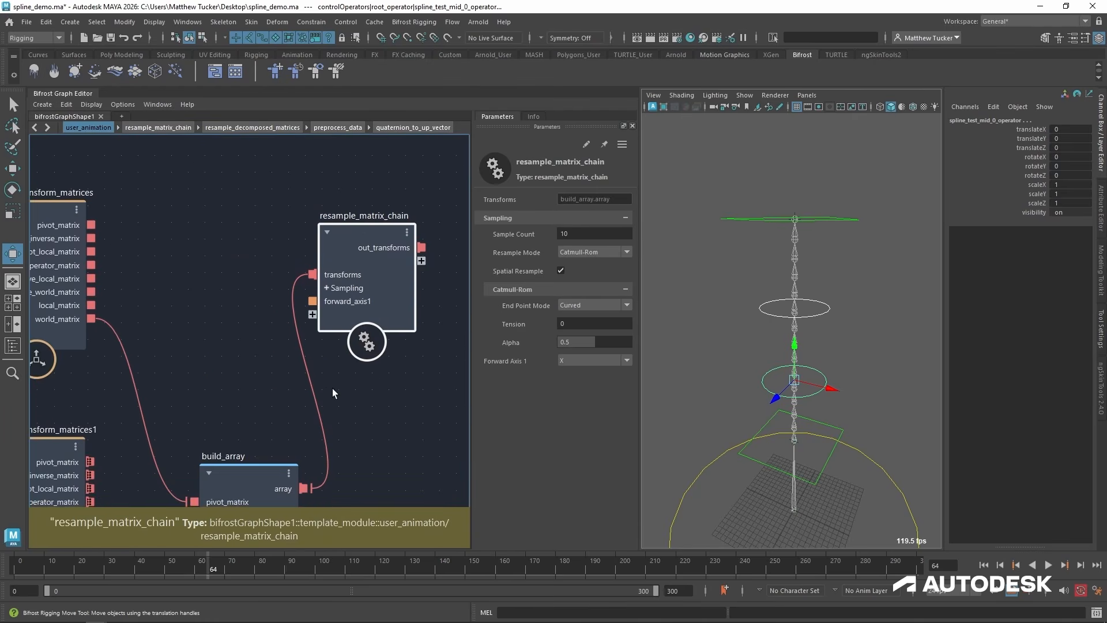
{"action": "right_click", "coordinate": [358, 301]}
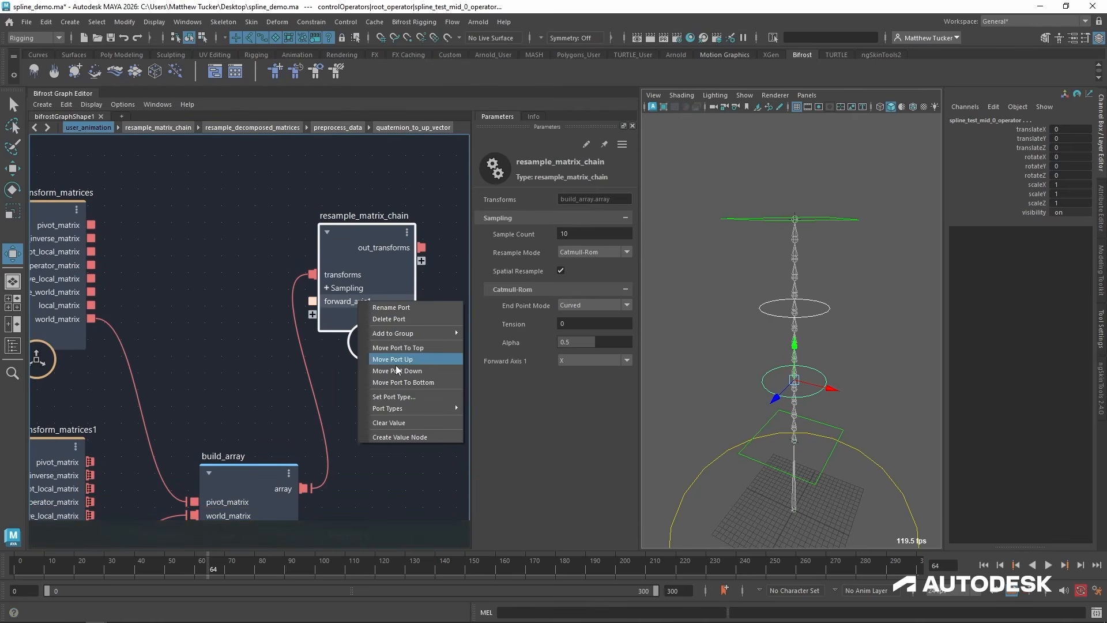
{"action": "left_click", "coordinate": [416, 437]}
{"action": "left_click_drag", "start_coordinate": [406, 396], "coordinate": [207, 246]}
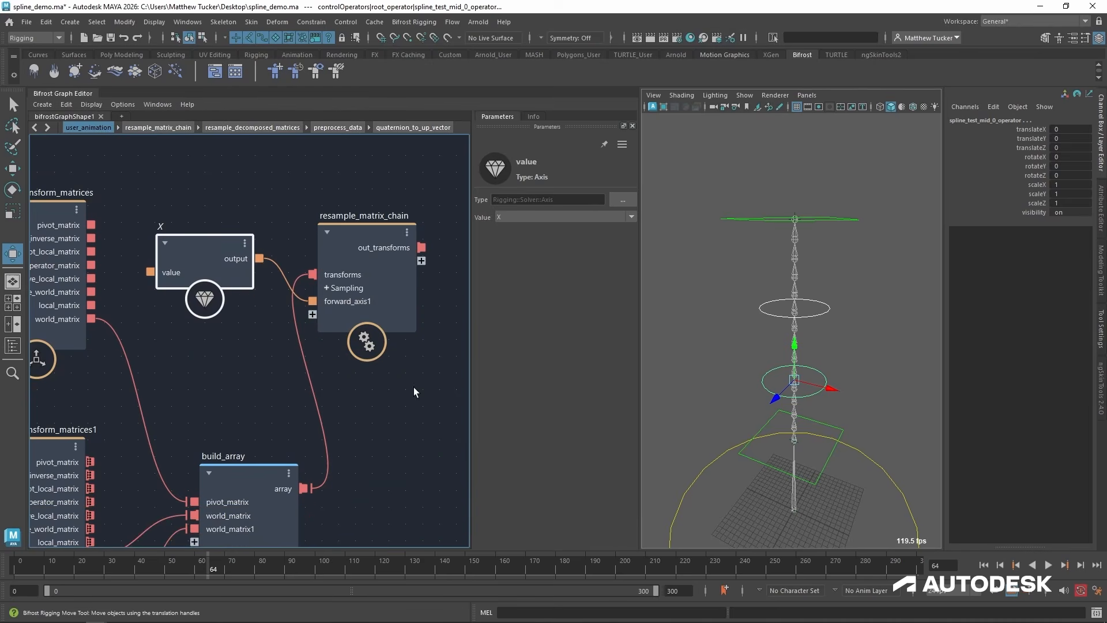
{"action": "middle_click_drag", "start_coordinate": [414, 386], "coordinate": [212, 395], "text": "alt"}
{"action": "middle_click_drag", "start_coordinate": [313, 370], "coordinate": [440, 355], "text": "alt"}
{"action": "left_click_drag", "start_coordinate": [292, 230], "coordinate": [385, 229]}
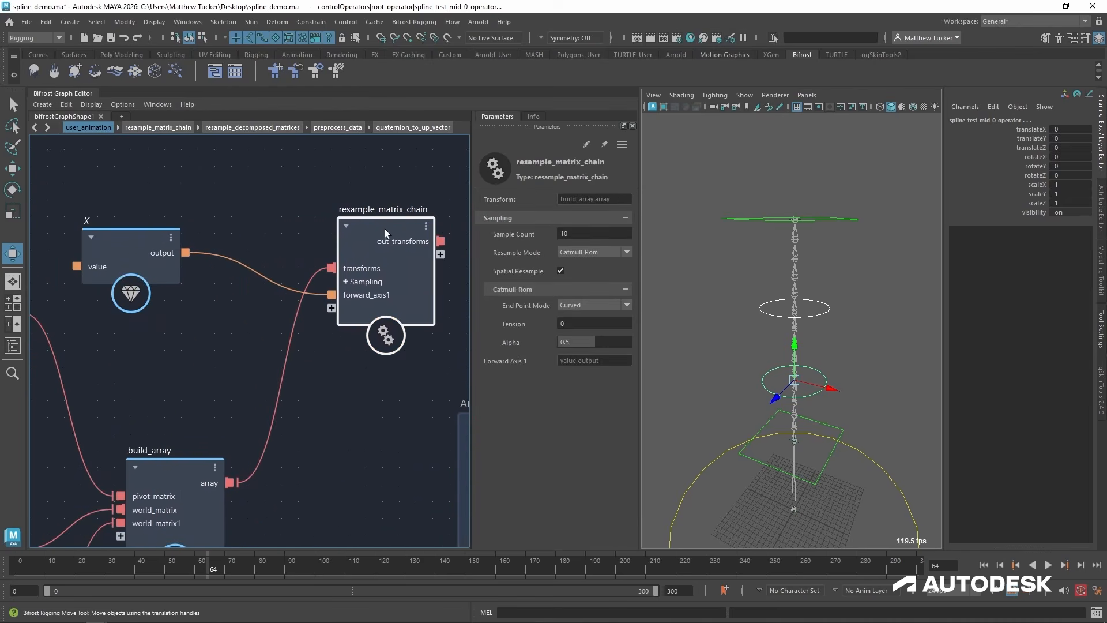
{"action": "left_click_drag", "start_coordinate": [152, 234], "coordinate": [202, 231]}
{"action": "middle_click_drag", "start_coordinate": [330, 382], "coordinate": [275, 393], "text": "alt"}
{"action": "scroll", "coordinate": [275, 391], "scroll_direction": "down", "scroll_amount": 1}
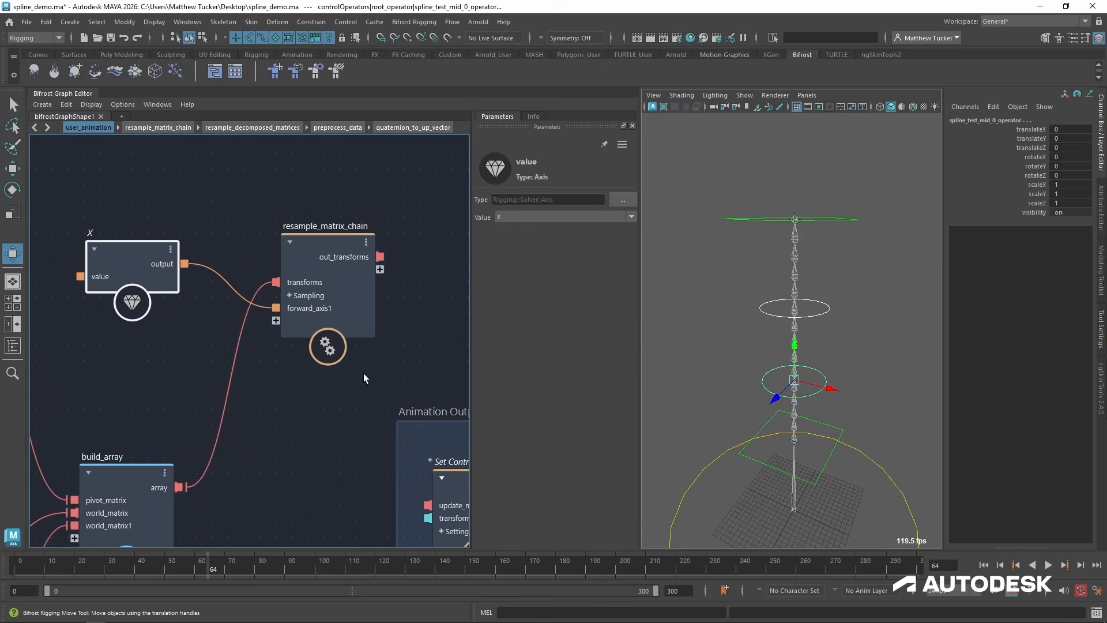
Add a transform_scope node and connect resample_matrix_chain's out_transforms to its transforms input.
{"action": "middle_click_drag", "start_coordinate": [398, 346], "coordinate": [265, 348], "text": "alt"}
{"action": "left_click", "coordinate": [373, 247]}
{"action": "key", "text": "Tab"}
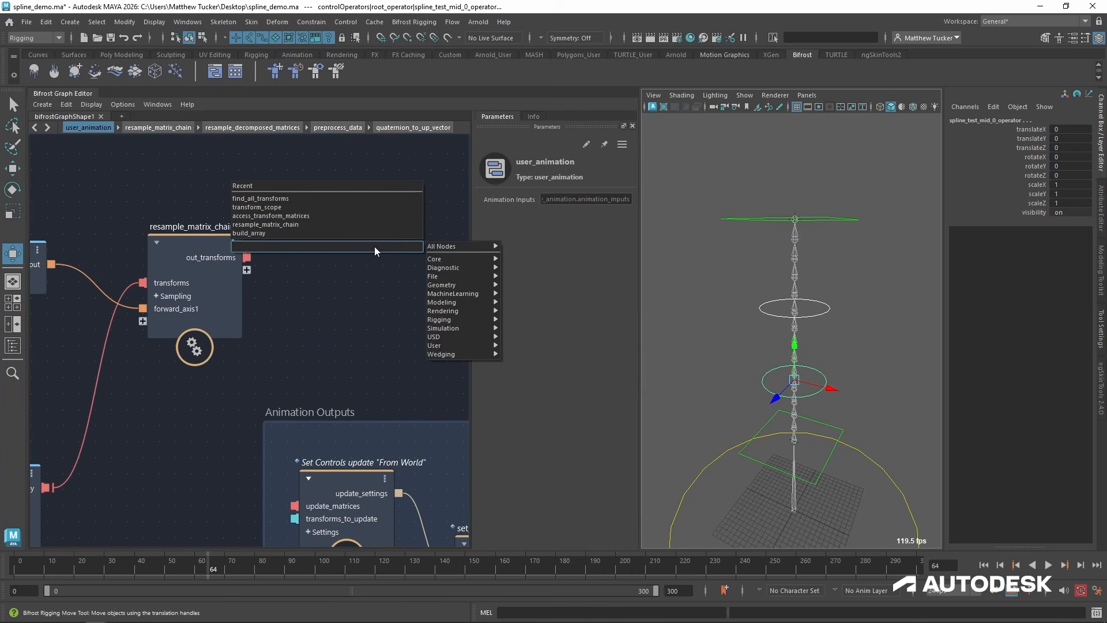
{"action": "key", "text": "Up"}
{"action": "key", "text": "Up"}
{"action": "key", "text": "Up"}
{"action": "key", "text": "Up"}
{"action": "key", "text": "Return"}
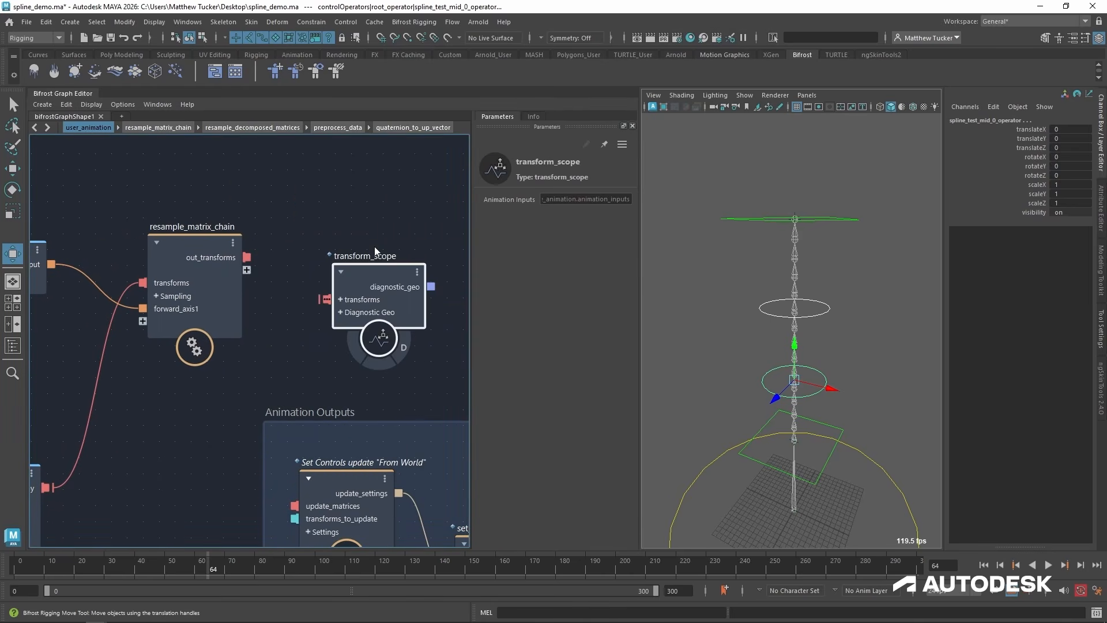
{"action": "left_click_drag", "start_coordinate": [247, 258], "coordinate": [345, 301]}
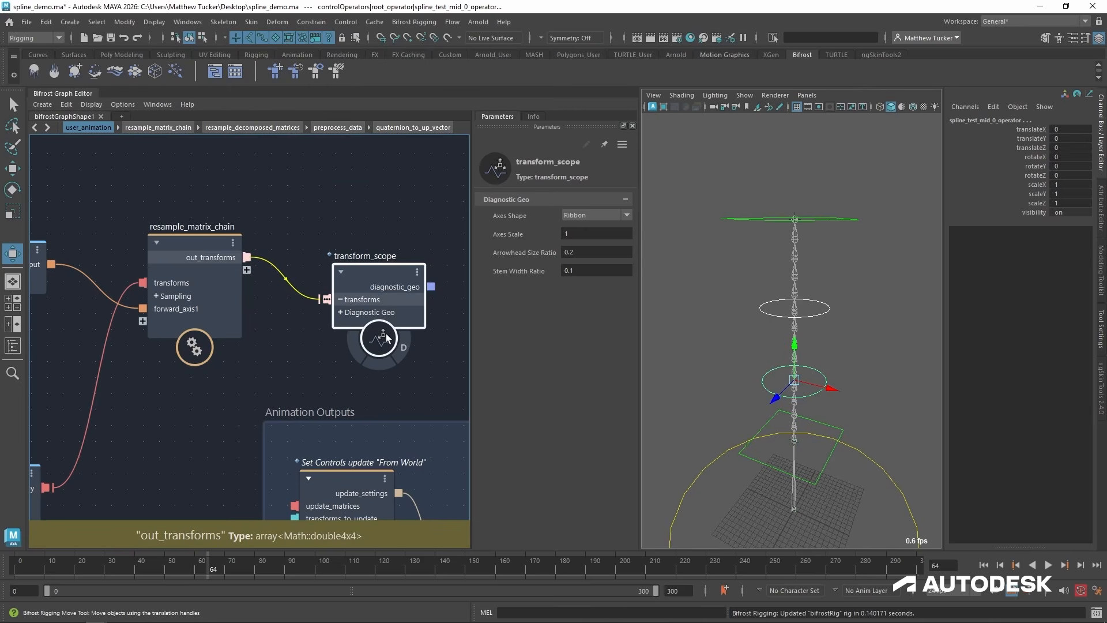
Set the axes scale of the transform_scope to 10.
{"action": "left_click", "coordinate": [602, 234]}
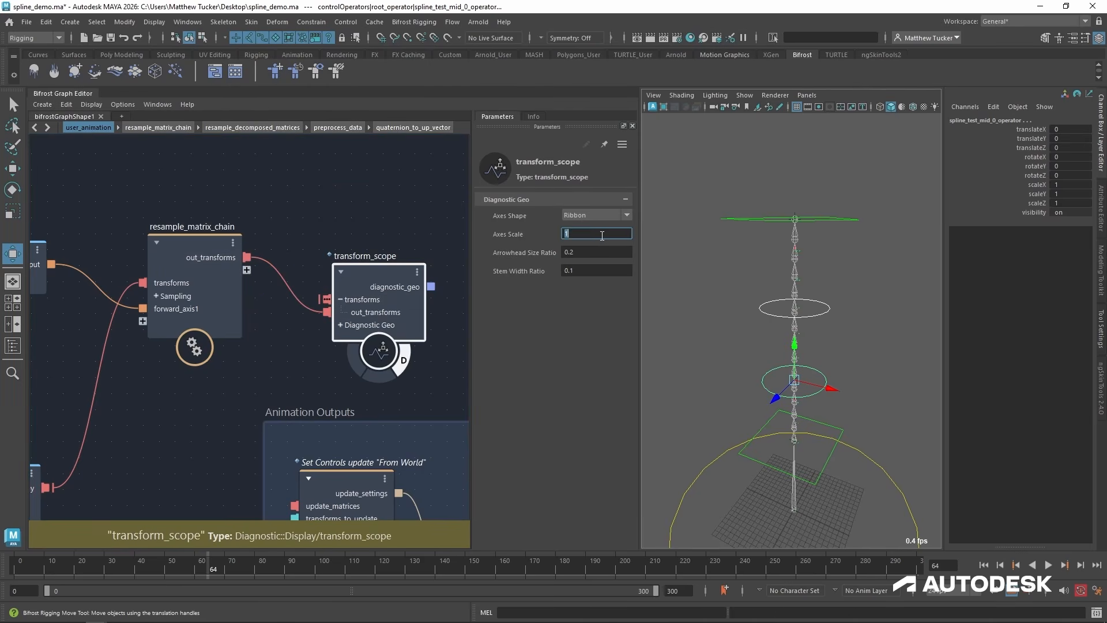
{"action": "type", "text": "0"}
{"action": "key", "text": "Return"}
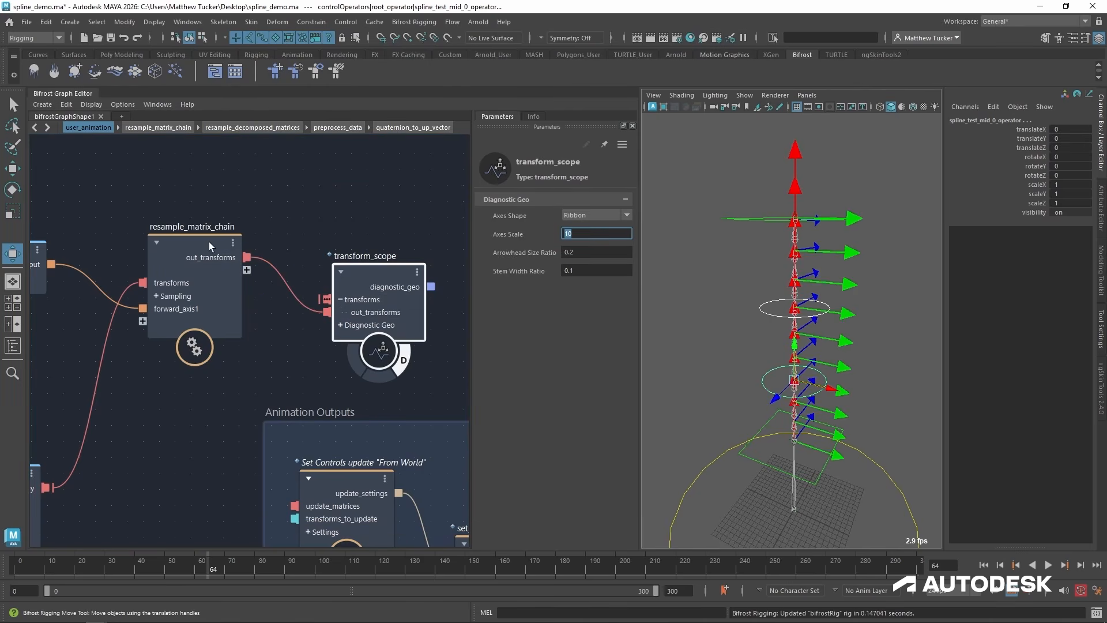
Set the forward axis value node to Y and inspect the resampled transform axes around the spline.
{"action": "middle_click_drag", "start_coordinate": [160, 234], "coordinate": [234, 233], "text": "alt"}
{"action": "left_click_drag", "start_coordinate": [67, 252], "coordinate": [79, 248]}
{"action": "scroll", "coordinate": [271, 257], "scroll_direction": "down", "scroll_amount": 2}
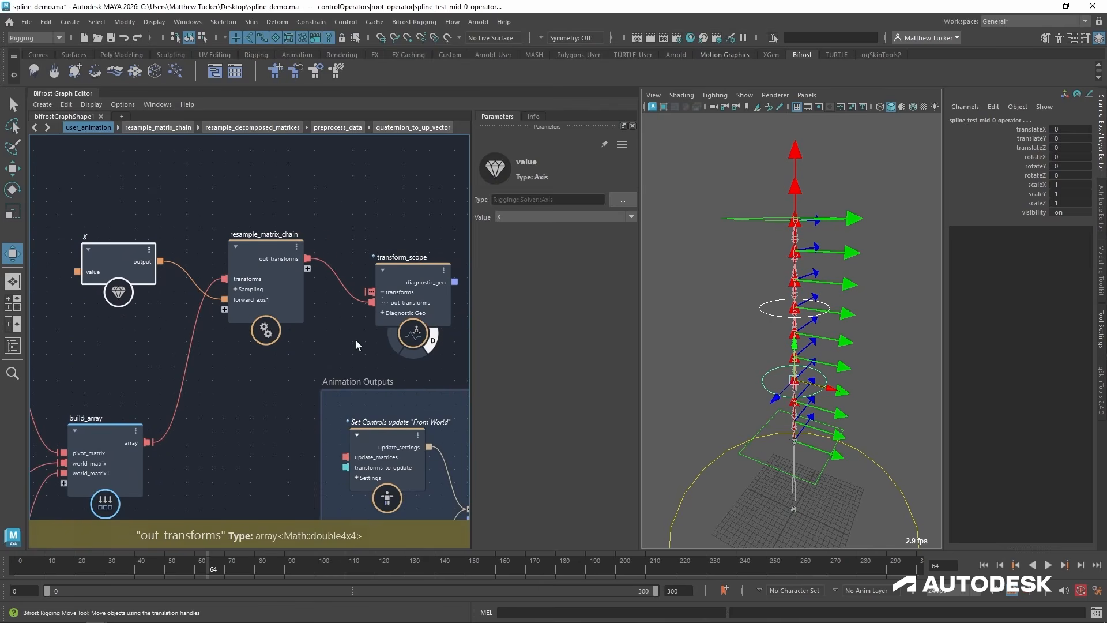
{"action": "left_click", "coordinate": [773, 312]}
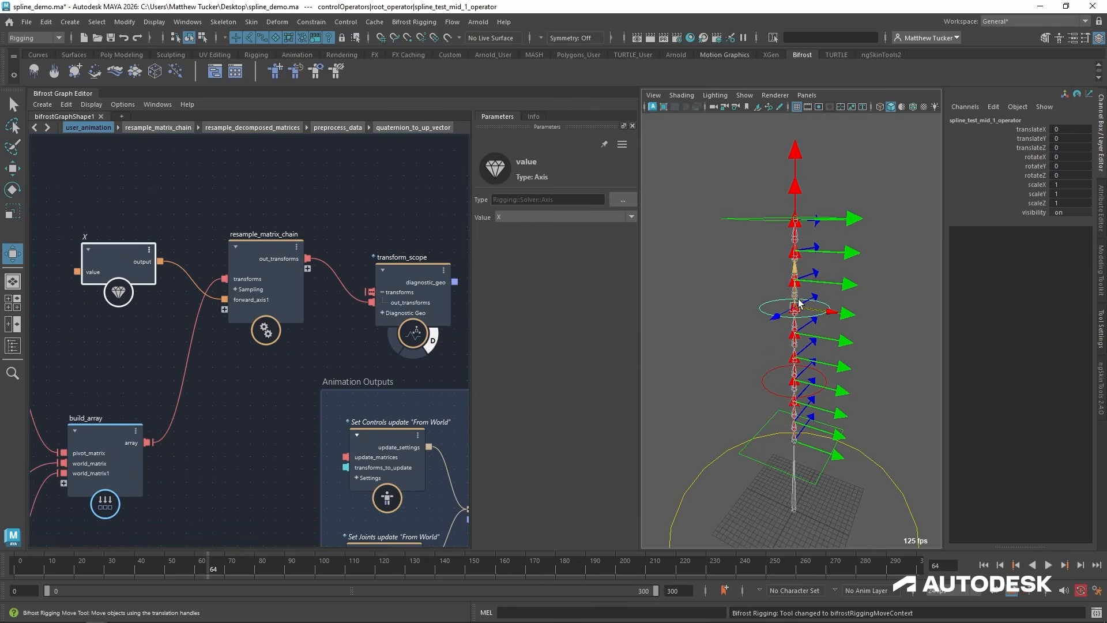
{"action": "left_click", "coordinate": [507, 217]}
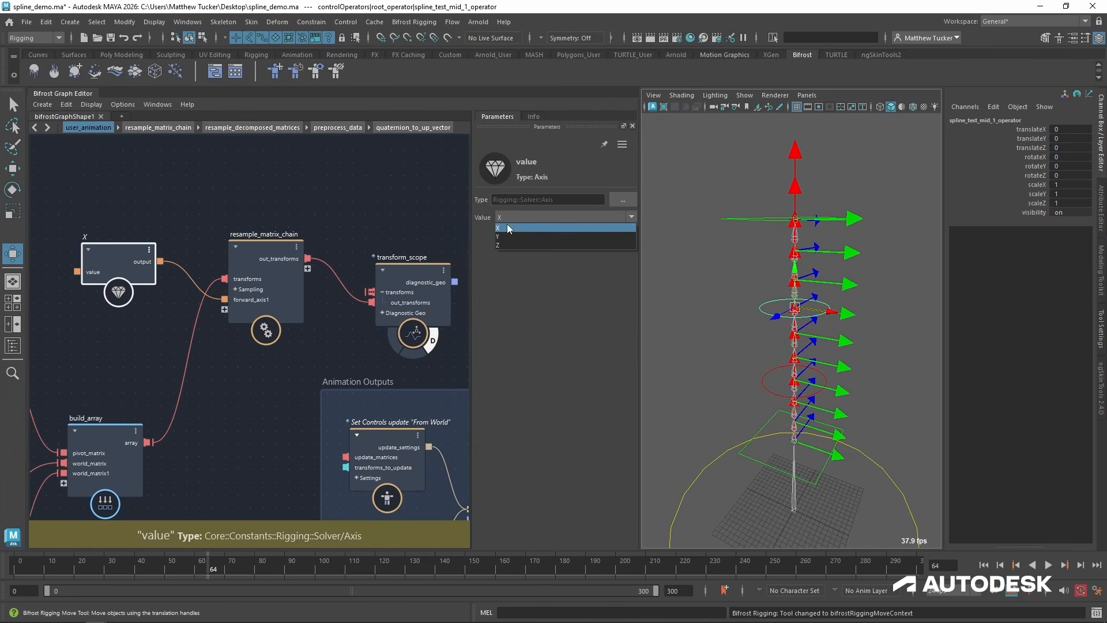
{"action": "left_click", "coordinate": [507, 234]}
{"action": "left_click_drag", "start_coordinate": [733, 282], "coordinate": [774, 299], "text": "alt"}
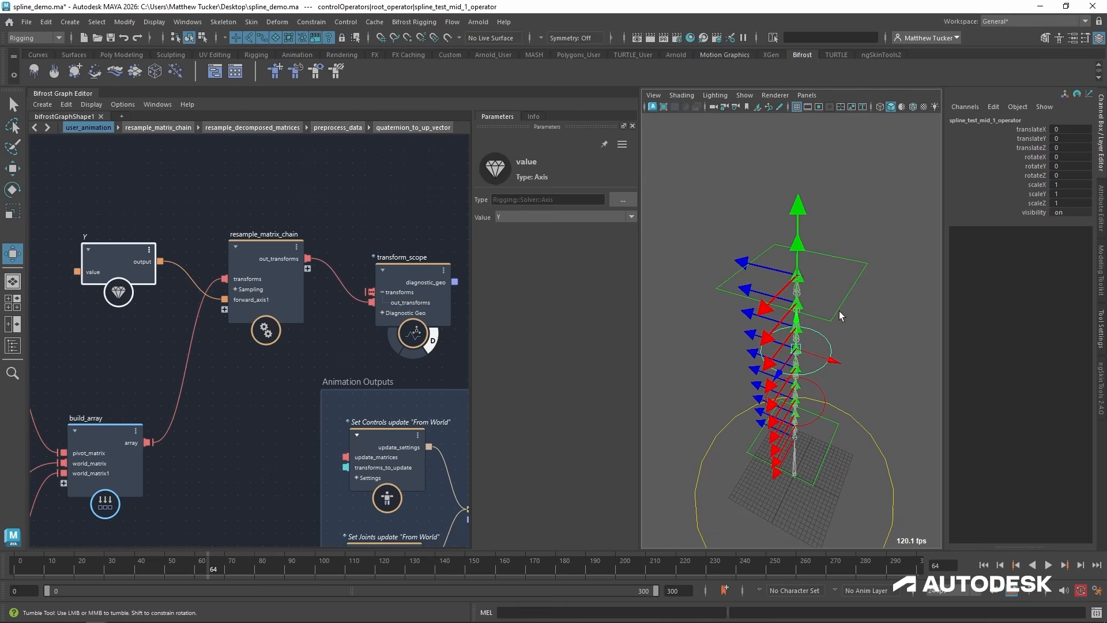
{"action": "left_click_drag", "start_coordinate": [839, 316], "coordinate": [799, 324], "text": "alt"}
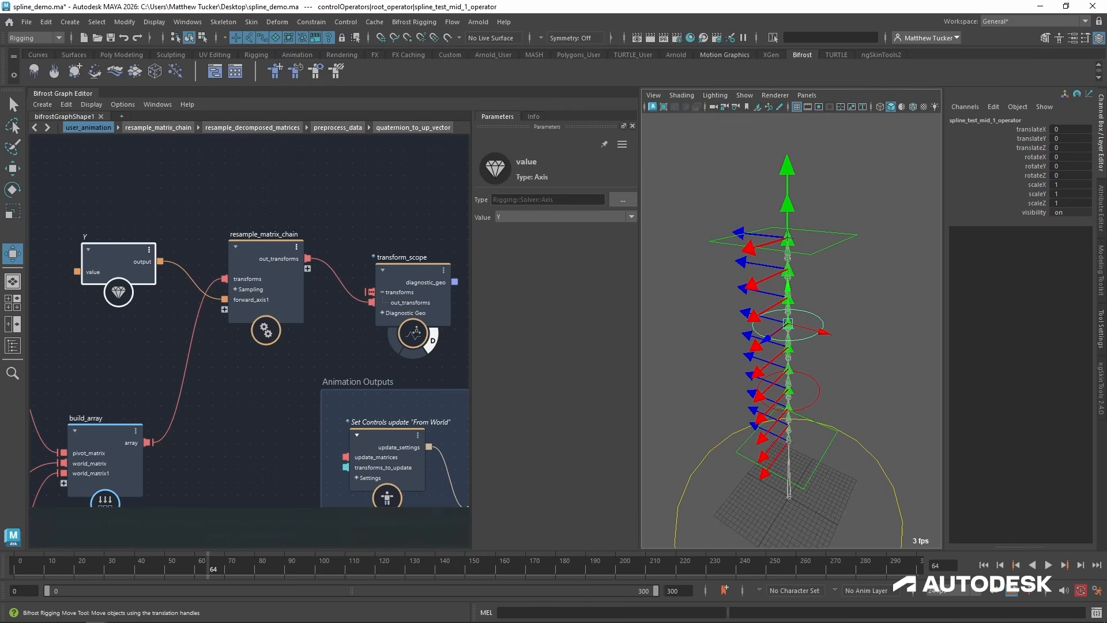
Open quaternion_to_up_vector inside preprocess_data and examine how the axis comparison, rotate_by_quaternion nodes and if node choose the up vector.
{"action": "double_click", "coordinate": [257, 244]}
{"action": "double_click", "coordinate": [383, 278]}
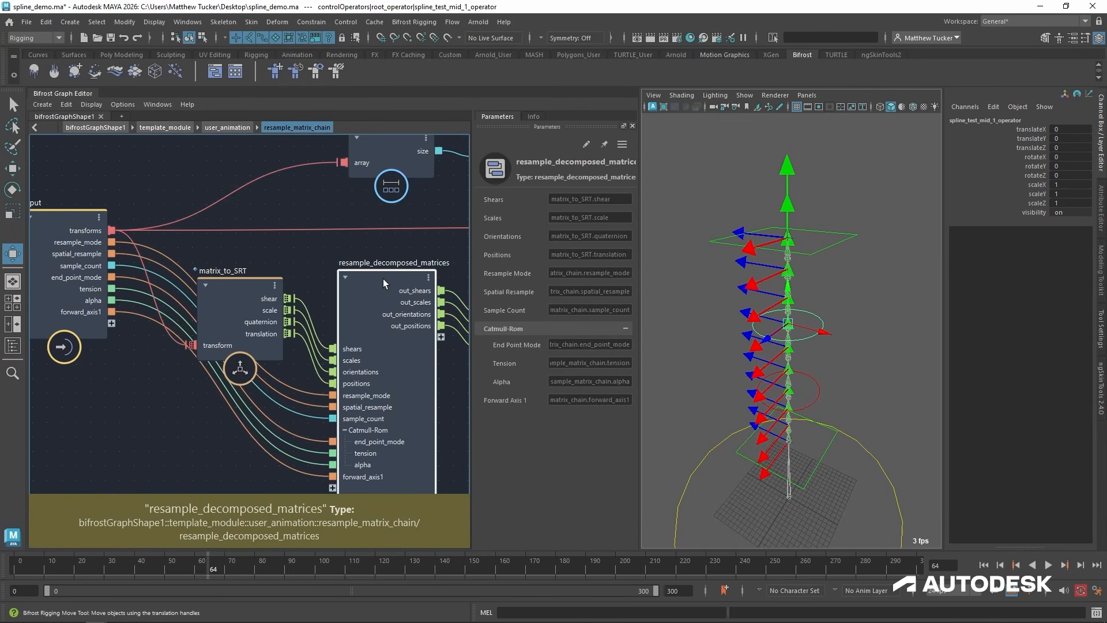
{"action": "double_click", "coordinate": [374, 232]}
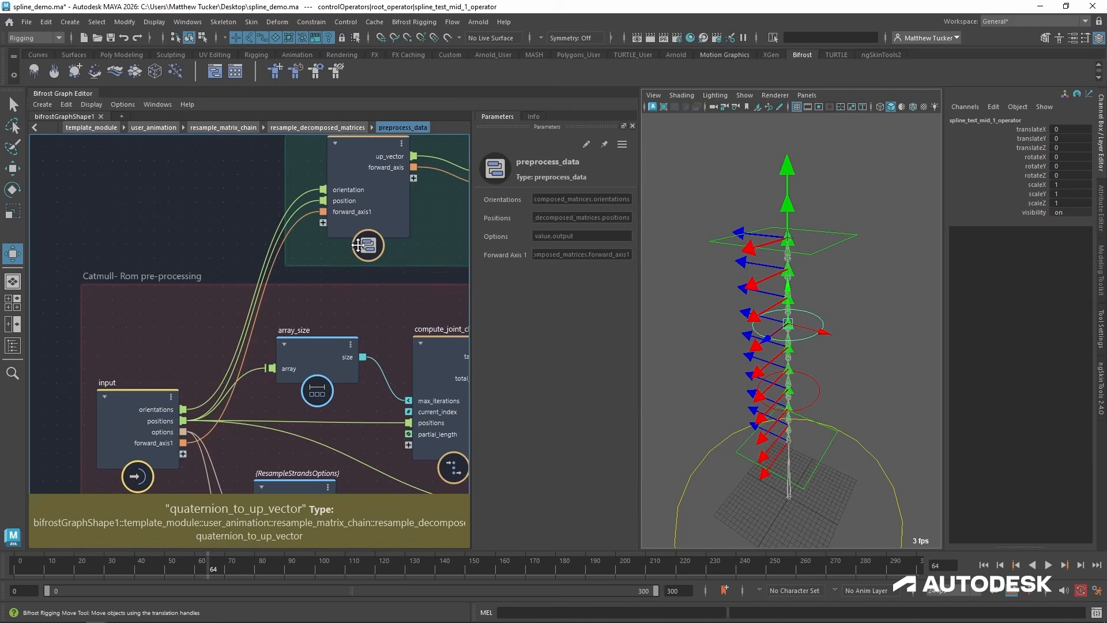
{"action": "double_click", "coordinate": [206, 269]}
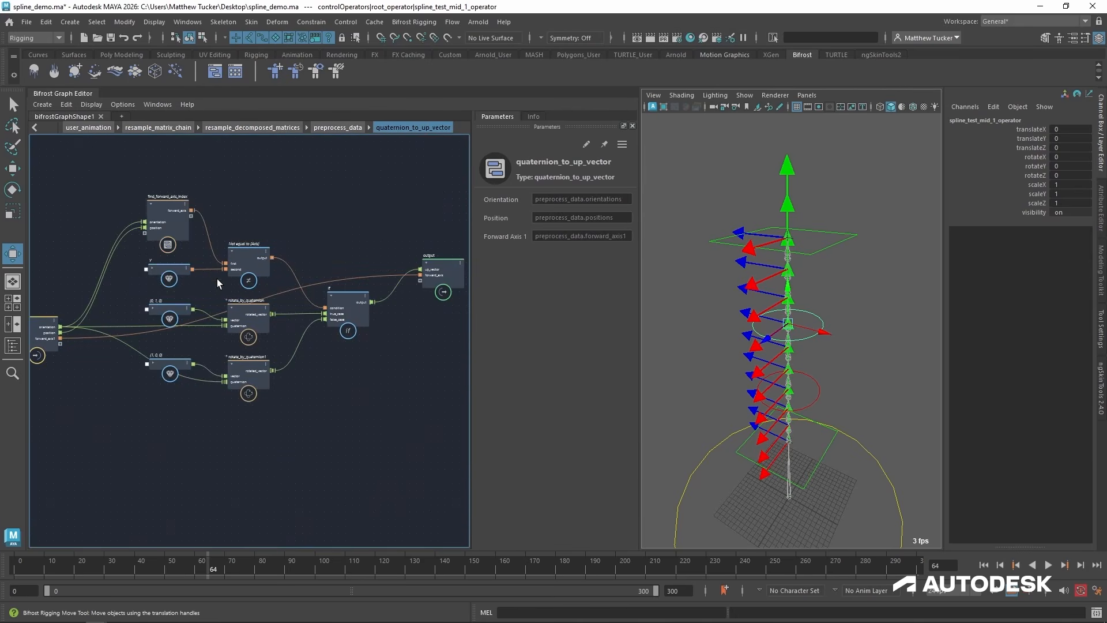
{"action": "right_click_drag", "start_coordinate": [275, 391], "coordinate": [371, 374], "text": "alt"}
{"action": "middle_click_drag", "start_coordinate": [307, 388], "coordinate": [193, 450], "text": "alt"}
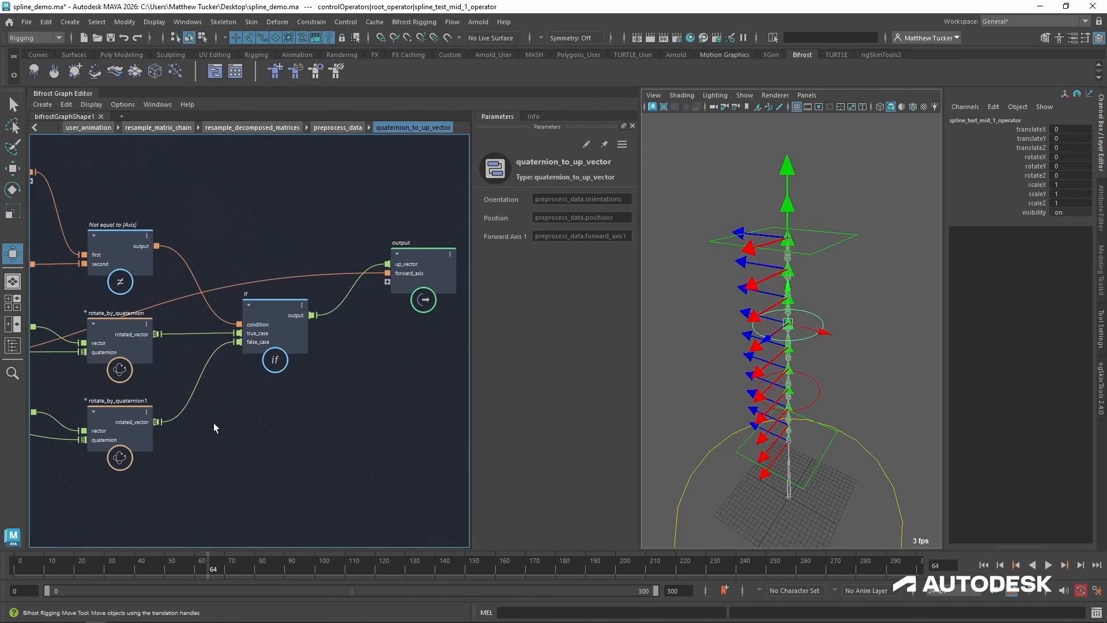
{"action": "middle_click_drag", "start_coordinate": [167, 378], "coordinate": [372, 336], "text": "alt"}
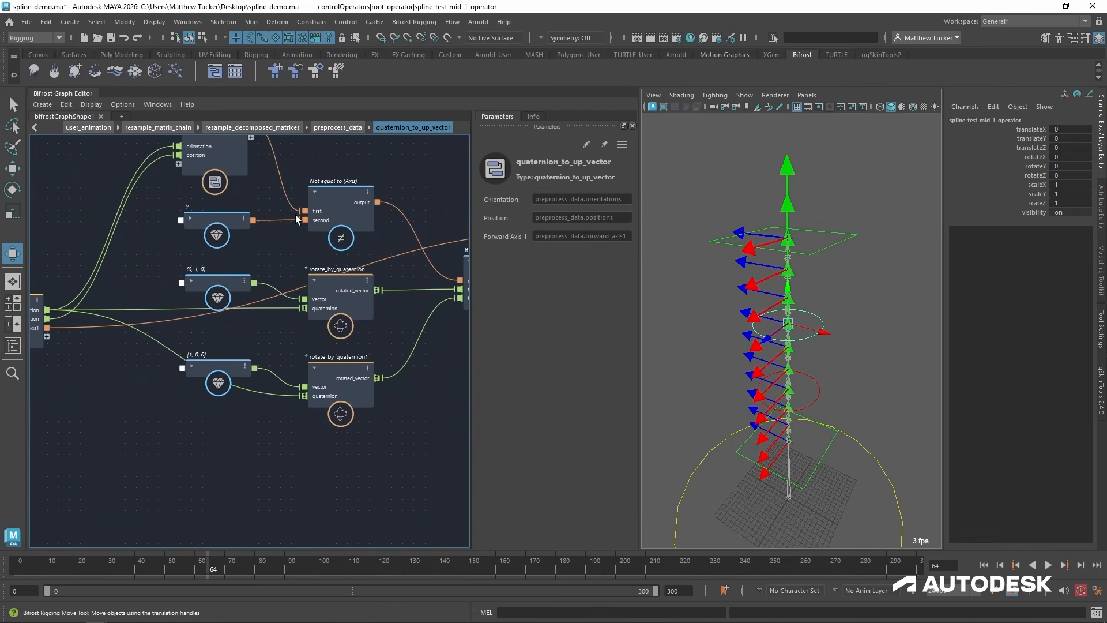
{"action": "middle_click_drag", "start_coordinate": [295, 214], "coordinate": [286, 240], "text": "alt"}
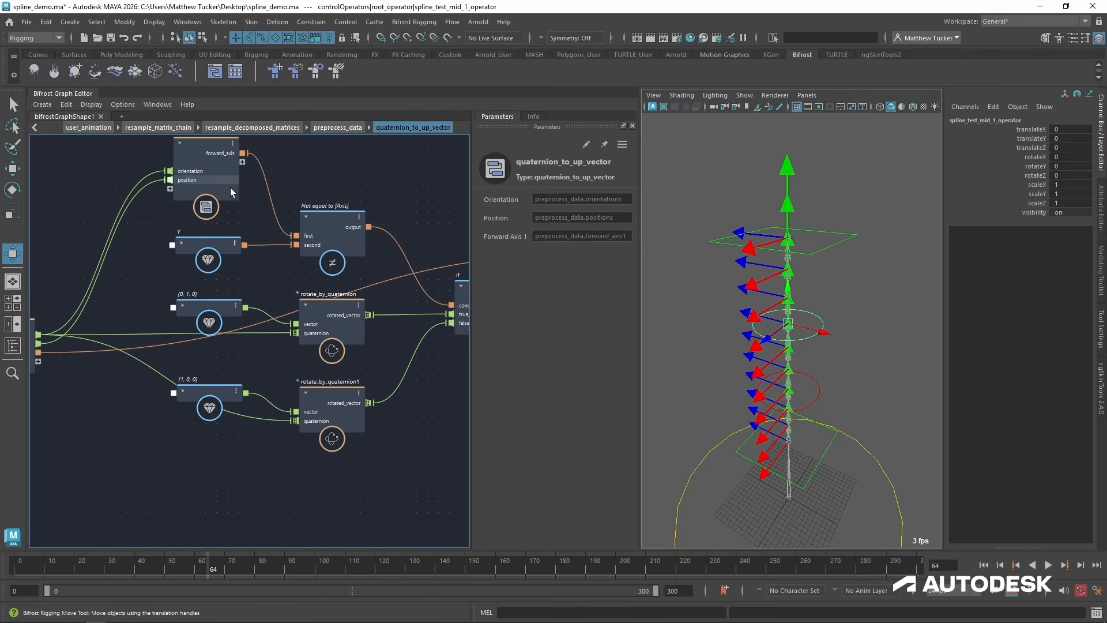
{"action": "middle_click_drag", "start_coordinate": [230, 188], "coordinate": [239, 212], "text": "alt"}
{"action": "middle_click_drag", "start_coordinate": [324, 425], "coordinate": [376, 300], "text": "alt"}
{"action": "left_click", "coordinate": [297, 385]}
{"action": "middle_click_drag", "start_coordinate": [159, 341], "coordinate": [149, 389], "text": "alt"}
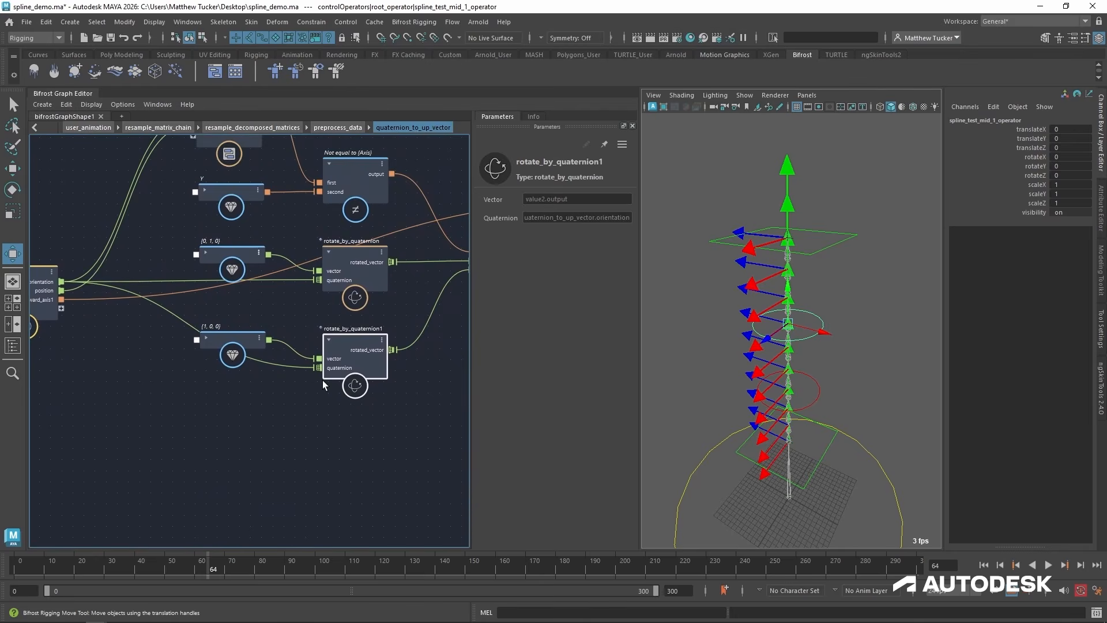
{"action": "middle_click_drag", "start_coordinate": [323, 381], "coordinate": [120, 409], "text": "alt"}
{"action": "middle_click_drag", "start_coordinate": [306, 280], "coordinate": [511, 272], "text": "alt"}
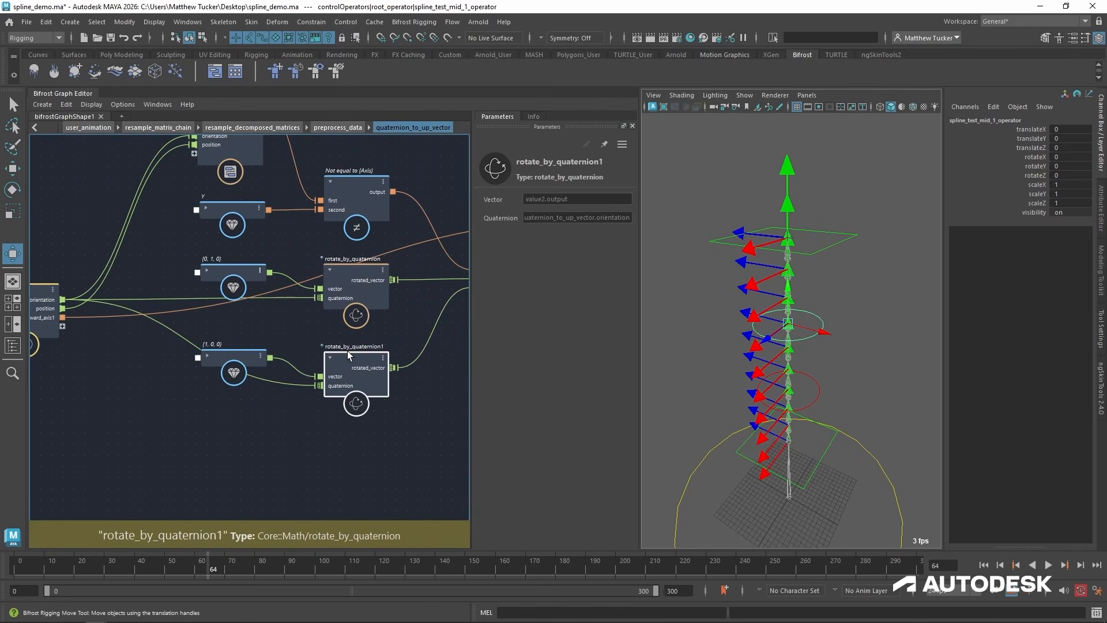
Move rotate_by_quaternion1 aside and delete the (0, 1, 0) and (1, 0, 0) value nodes, rotate_by_quaternion and the if node.
{"action": "left_click_drag", "start_coordinate": [348, 363], "coordinate": [346, 484]}
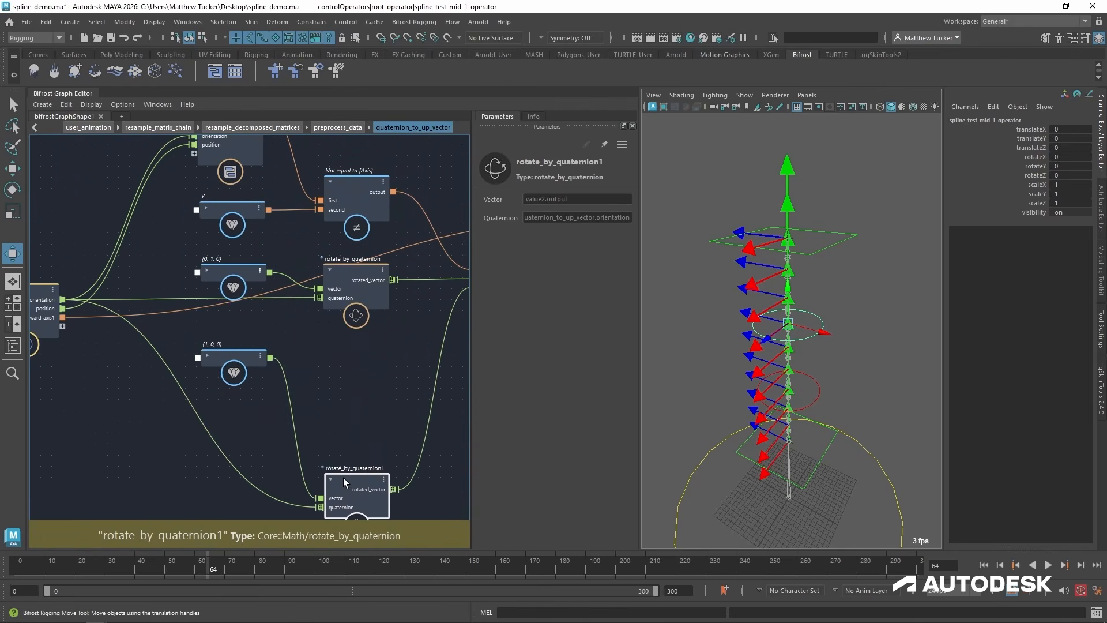
{"action": "middle_click_drag", "start_coordinate": [266, 323], "coordinate": [184, 357], "text": "alt"}
{"action": "left_click_drag", "start_coordinate": [430, 413], "coordinate": [129, 311]}
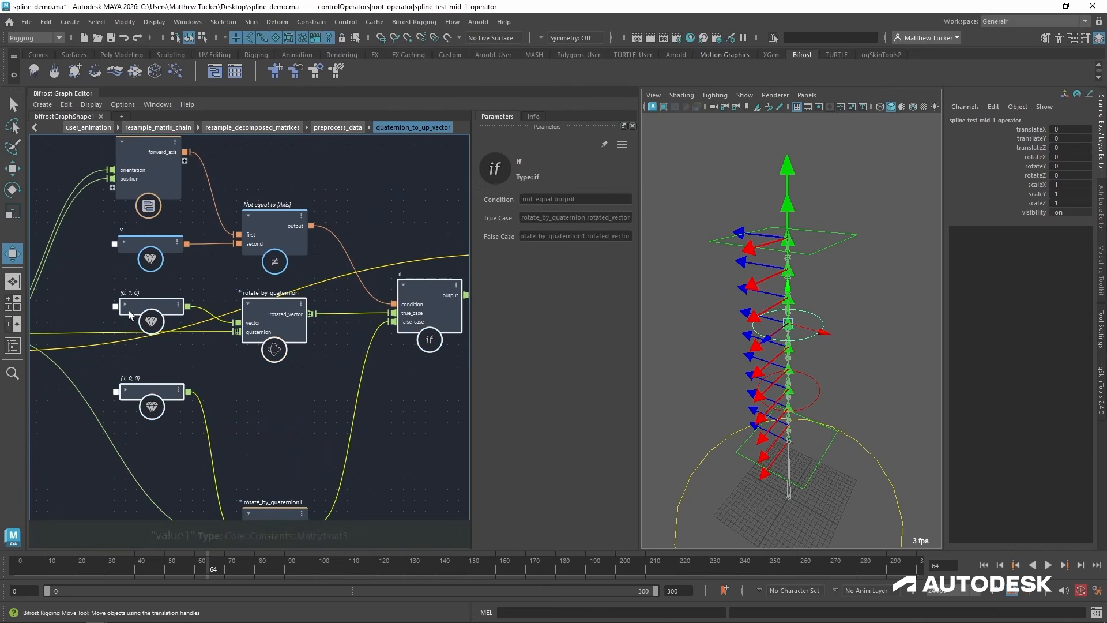
{"action": "left_click", "coordinate": [257, 386]}
{"action": "left_click_drag", "start_coordinate": [162, 389], "coordinate": [194, 402]}
{"action": "key", "text": "Delete"}
{"action": "left_click_drag", "start_coordinate": [110, 284], "coordinate": [427, 352]}
{"action": "key", "text": "Delete"}
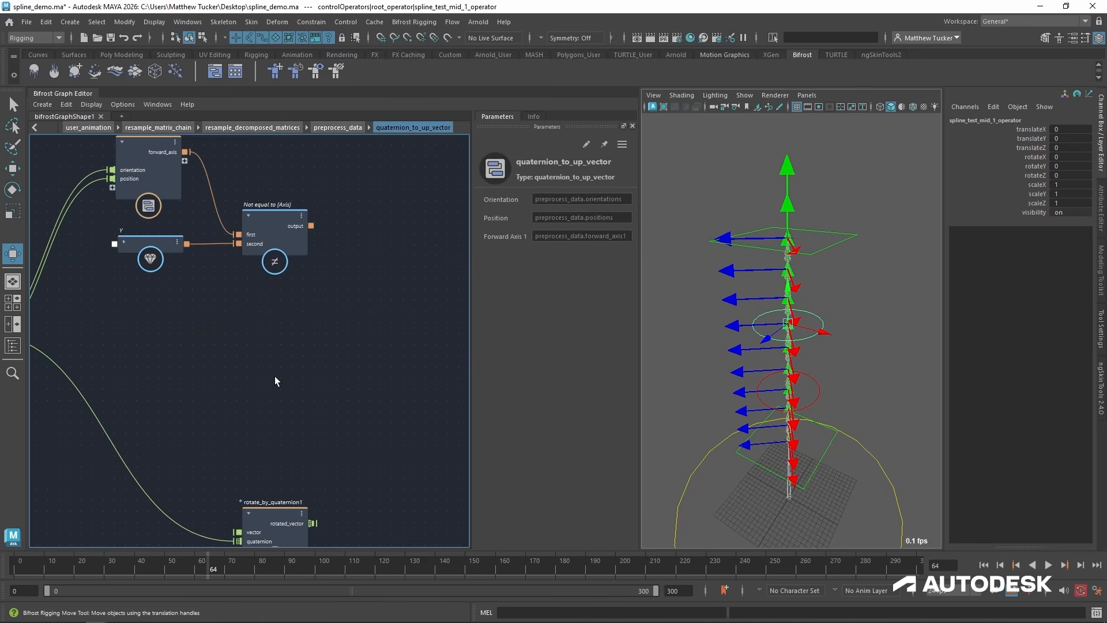
Connect rotate_by_quaternion1's rotated_vector to the up_vector output and reconnect the forward_axis1 input to the forward_axis output.
{"action": "left_click_drag", "start_coordinate": [282, 519], "coordinate": [273, 375]}
{"action": "middle_click_drag", "start_coordinate": [349, 418], "coordinate": [212, 449], "text": "alt"}
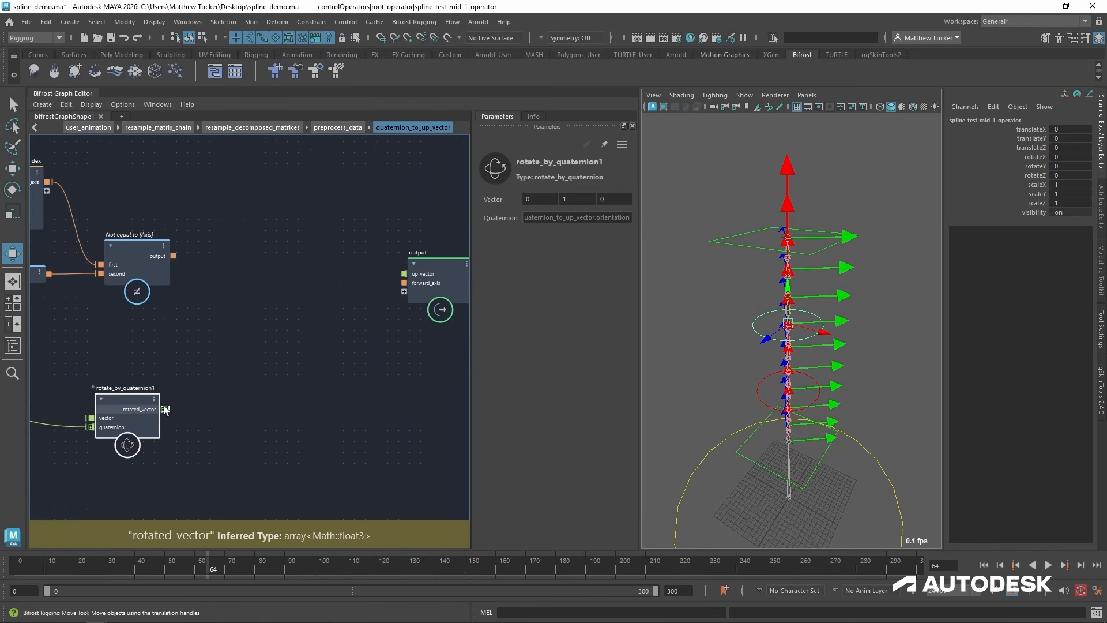
{"action": "left_click_drag", "start_coordinate": [164, 410], "coordinate": [404, 274]}
{"action": "left_click", "coordinate": [426, 265]}
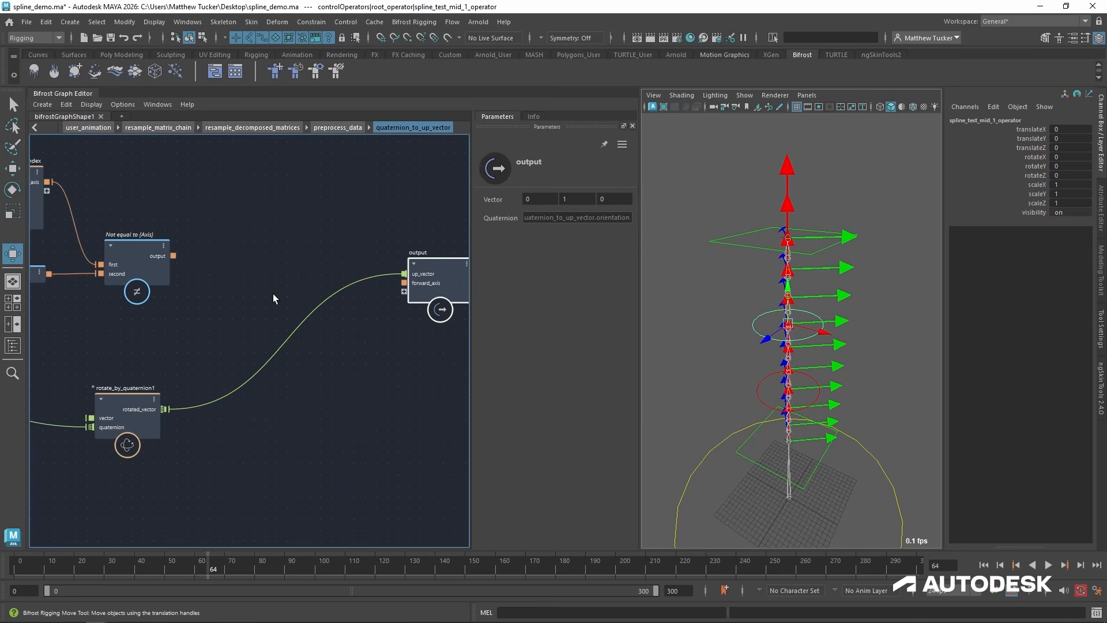
{"action": "left_click_drag", "start_coordinate": [274, 294], "coordinate": [261, 302]}
{"action": "middle_click_drag", "start_coordinate": [128, 358], "coordinate": [327, 320], "text": "alt"}
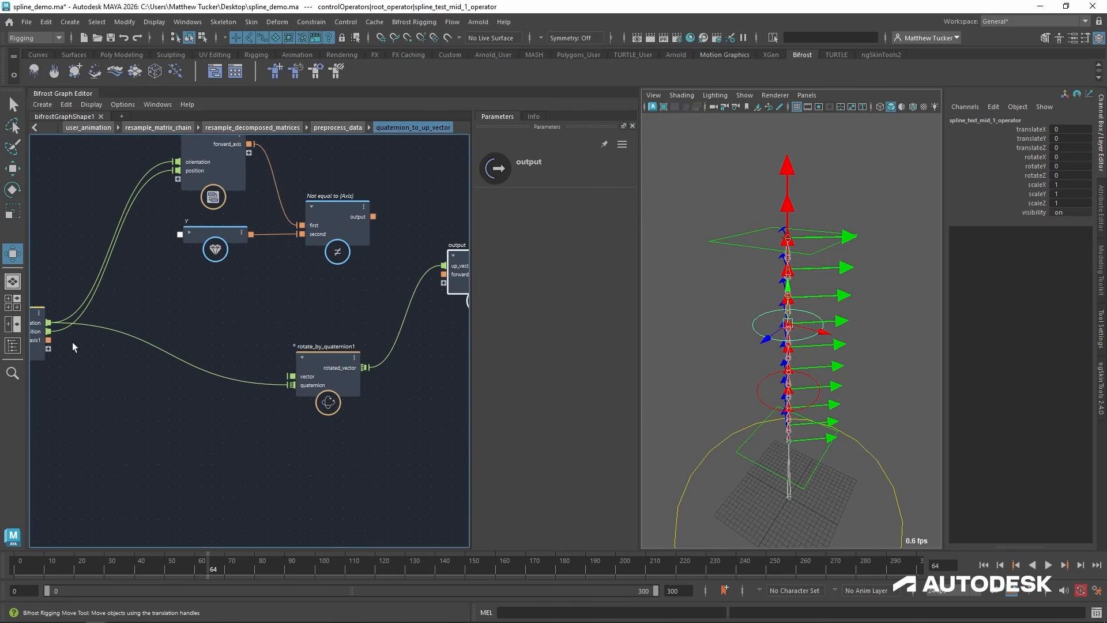
{"action": "left_click_drag", "start_coordinate": [49, 340], "coordinate": [449, 280]}
{"action": "left_click_drag", "start_coordinate": [746, 401], "coordinate": [772, 406], "text": "alt"}
Expose the vector port of rotate_by_quaternion1 as a new input on quaternion_to_up_vector and rename it up_vector.
{"action": "left_click_drag", "start_coordinate": [306, 357], "coordinate": [289, 365]}
{"action": "middle_click_drag", "start_coordinate": [163, 416], "coordinate": [254, 399], "text": "alt"}
{"action": "scroll", "coordinate": [256, 398], "scroll_direction": "up", "scroll_amount": 2}
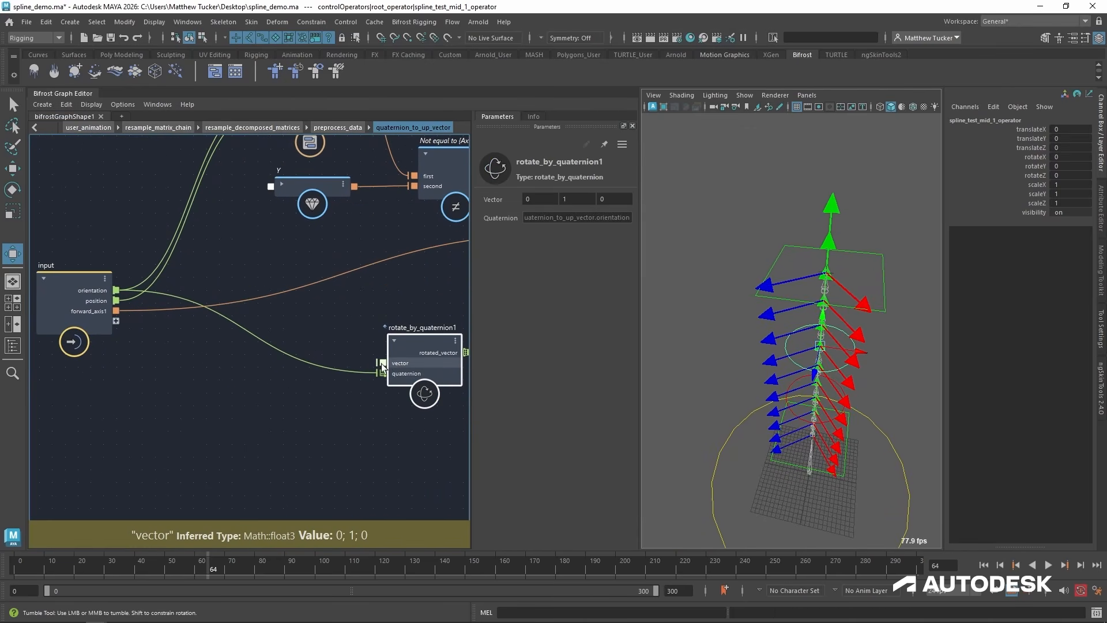
{"action": "left_click_drag", "start_coordinate": [383, 364], "coordinate": [116, 321]}
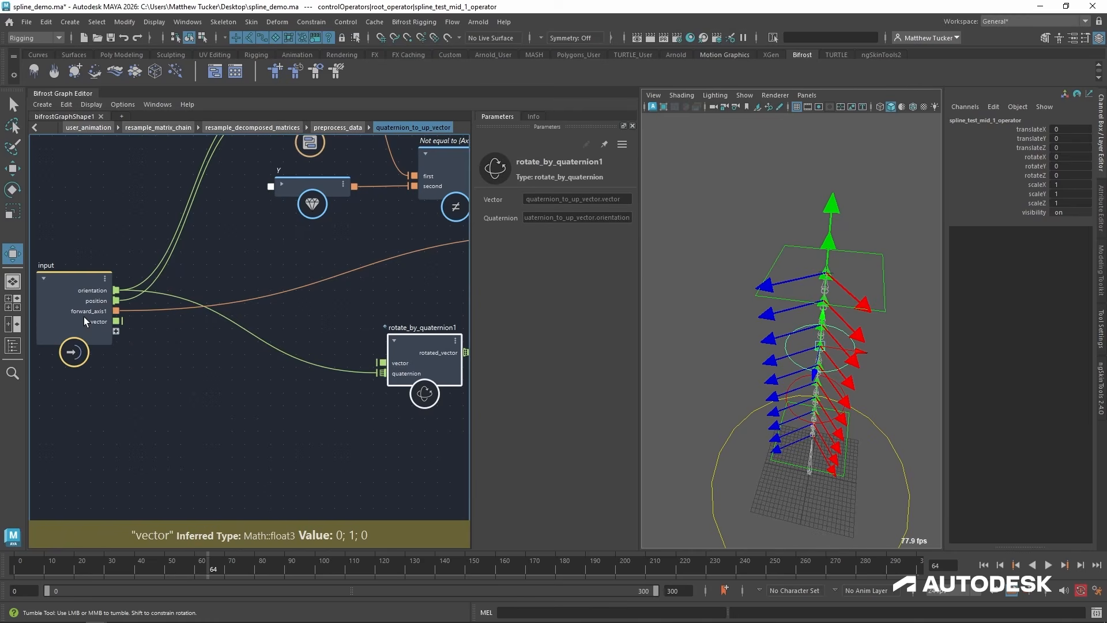
{"action": "right_click", "coordinate": [96, 321]}
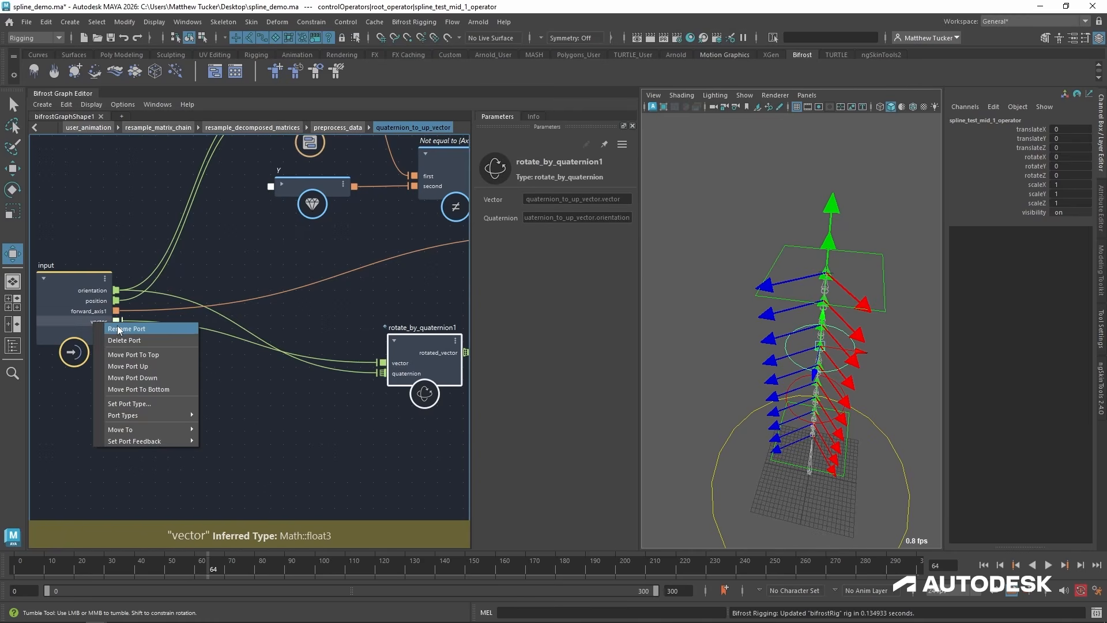
{"action": "left_click", "coordinate": [139, 328]}
{"action": "key", "text": "Home"}
{"action": "type", "text": "up"}
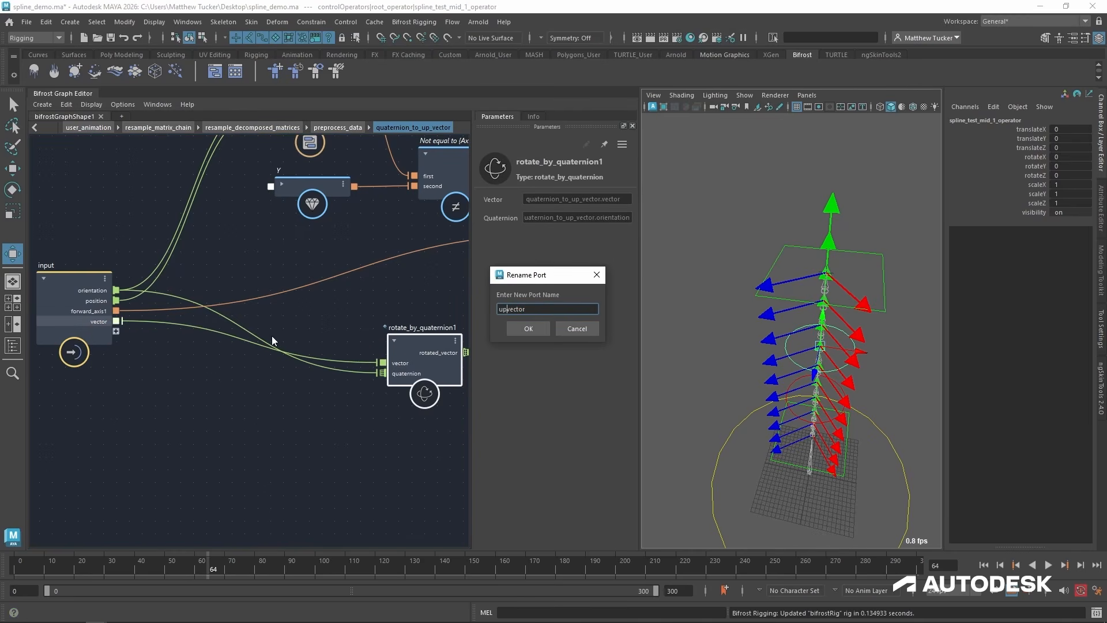
{"action": "type", "text": "_"}
{"action": "key", "text": "Return"}
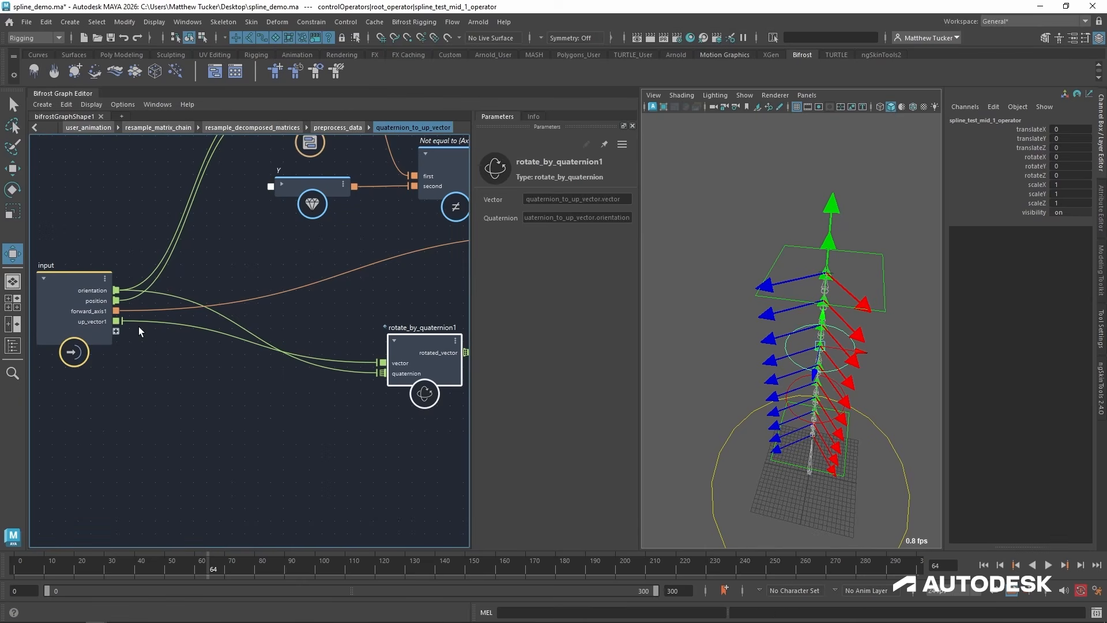
Expose quaternion_to_up_vector's up_vector1 port as a new input of the preprocess_data compound.
{"action": "left_click", "coordinate": [85, 281]}
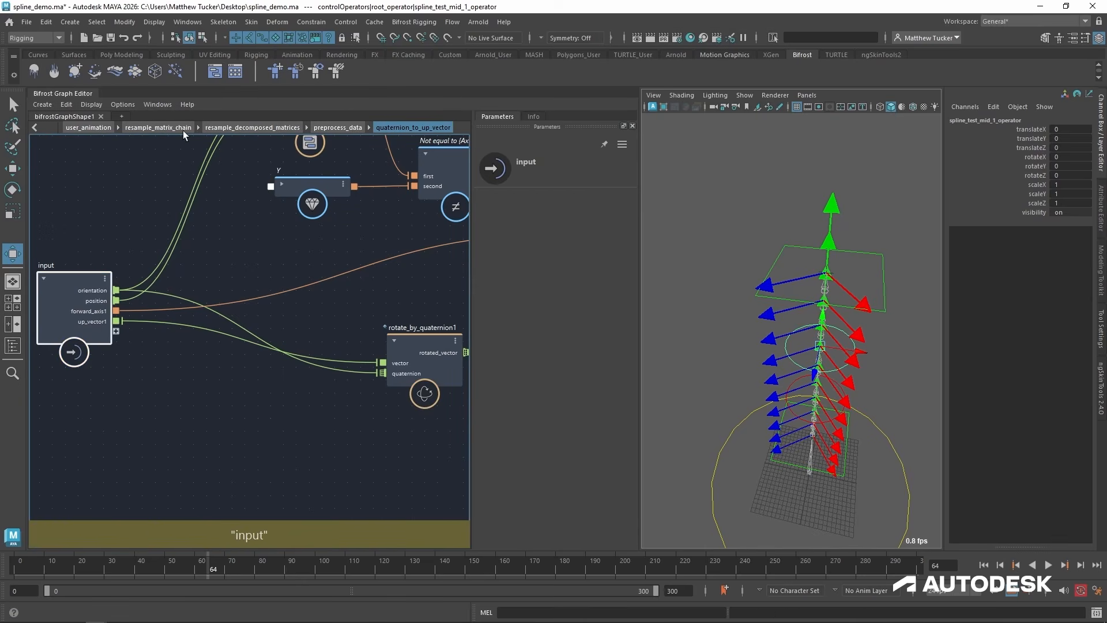
{"action": "left_click", "coordinate": [337, 127]}
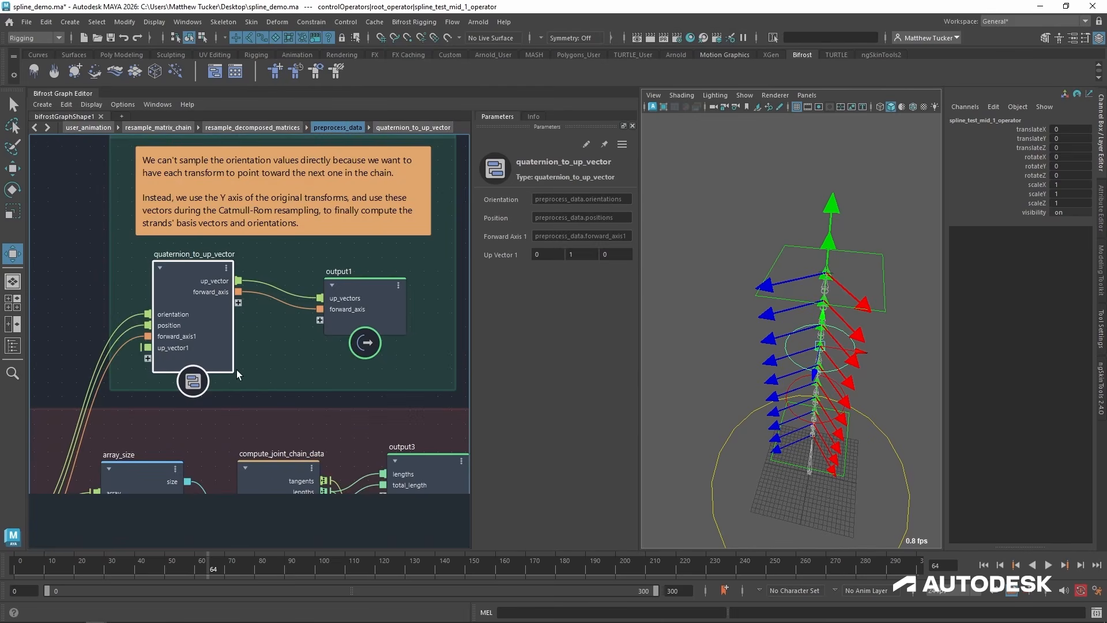
{"action": "middle_click_drag", "start_coordinate": [260, 330], "coordinate": [325, 287], "text": "alt"}
{"action": "left_click_drag", "start_coordinate": [303, 259], "coordinate": [195, 438]}
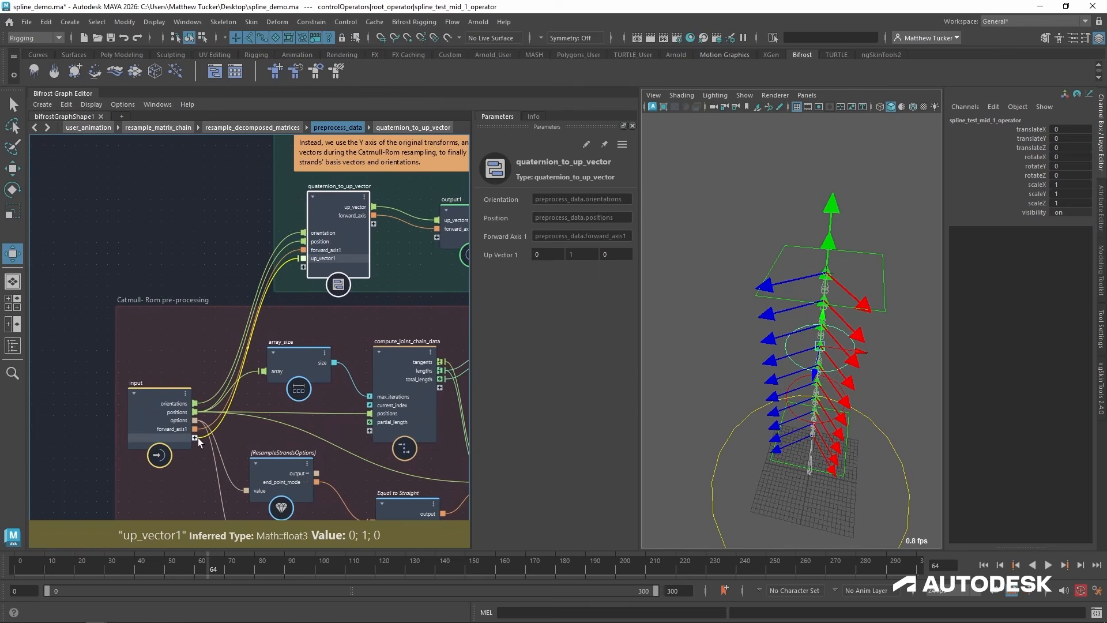
Expose preprocess_data's up_vector1 port as an input of resample_decomposed_matrices and of resample_matrix_chain, ending in user_animation.
{"action": "left_click", "coordinate": [244, 127]}
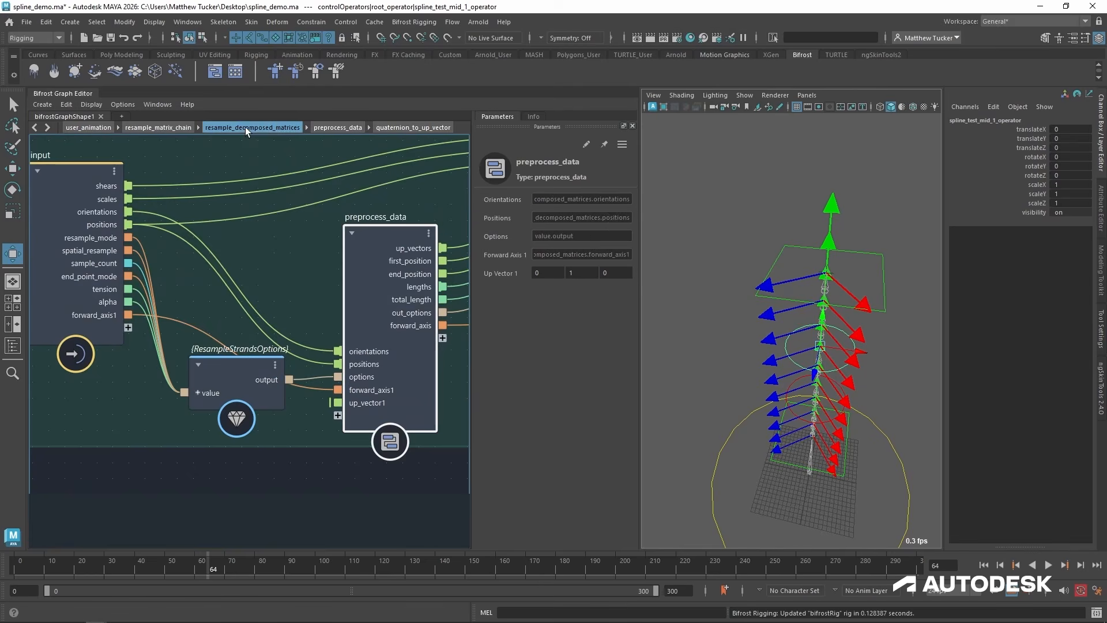
{"action": "left_click_drag", "start_coordinate": [344, 406], "coordinate": [109, 324]}
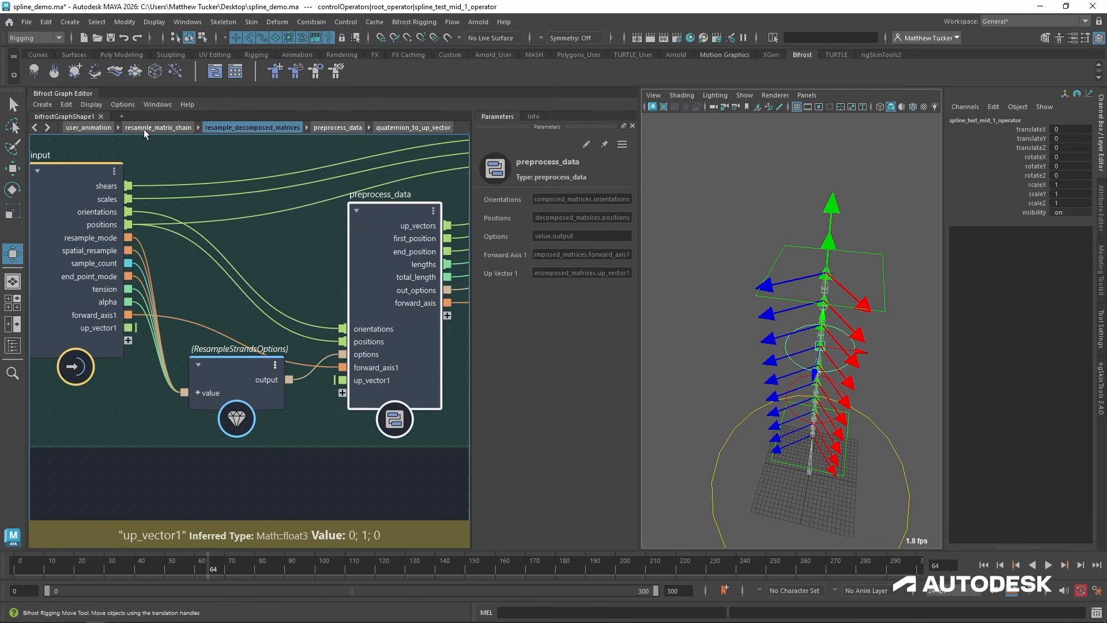
{"action": "left_click", "coordinate": [143, 129]}
{"action": "left_click_drag", "start_coordinate": [332, 488], "coordinate": [111, 328]}
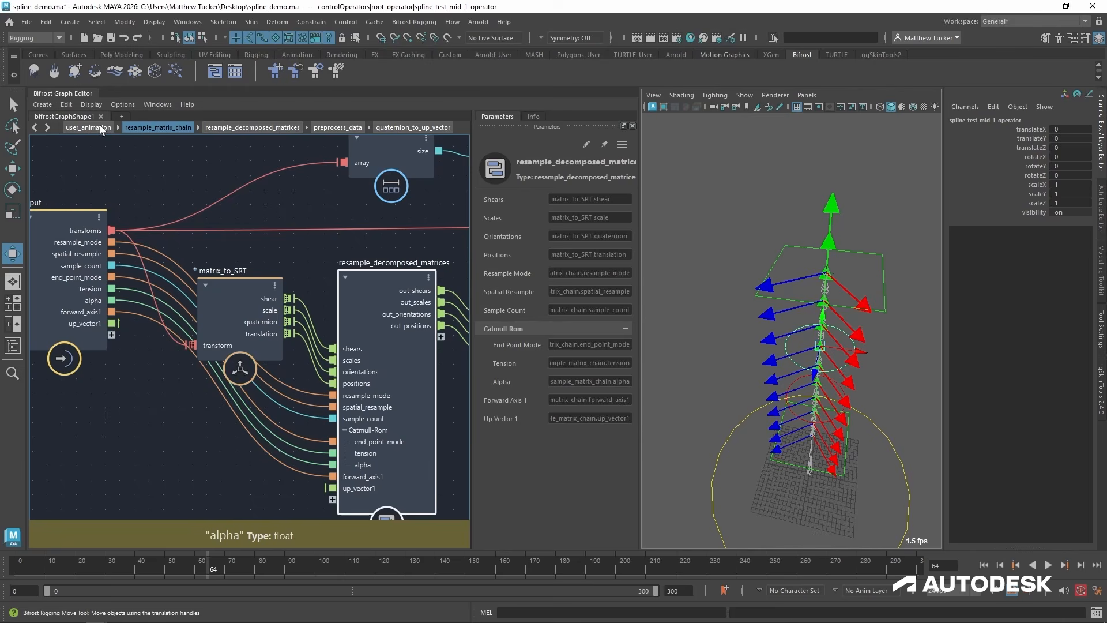
{"action": "left_click", "coordinate": [99, 127]}
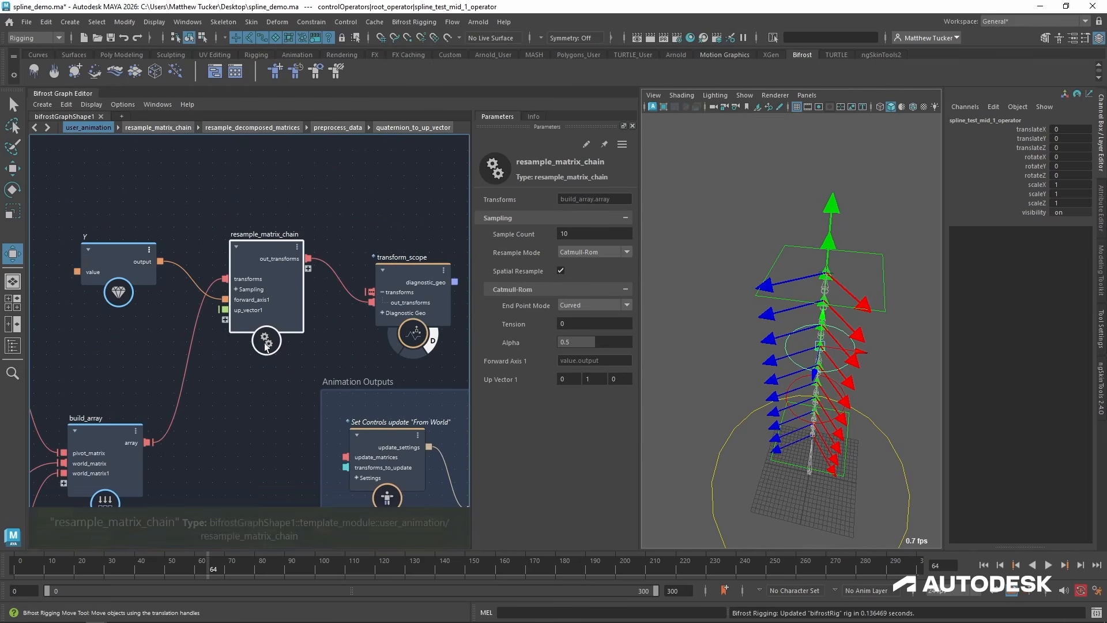
Create a value node for the up_vector1 port of resample_matrix_chain and place it directly below the Y value node.
{"action": "middle_click_drag", "start_coordinate": [245, 339], "coordinate": [329, 317]}
{"action": "right_click", "coordinate": [334, 290]}
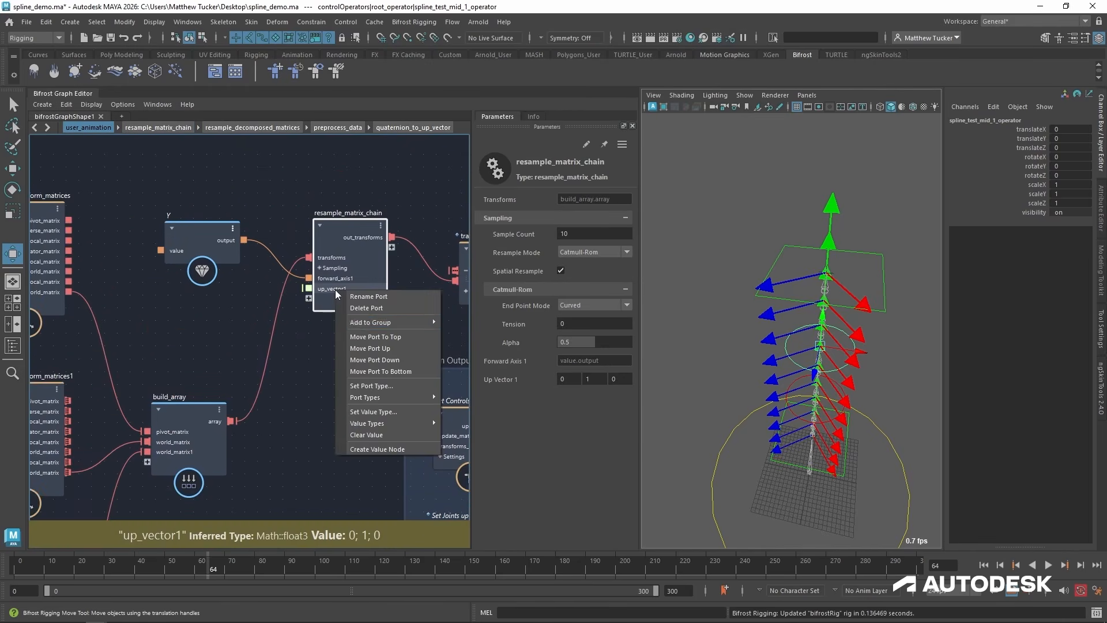
{"action": "left_click", "coordinate": [386, 449]}
{"action": "left_click_drag", "start_coordinate": [219, 347], "coordinate": [191, 296]}
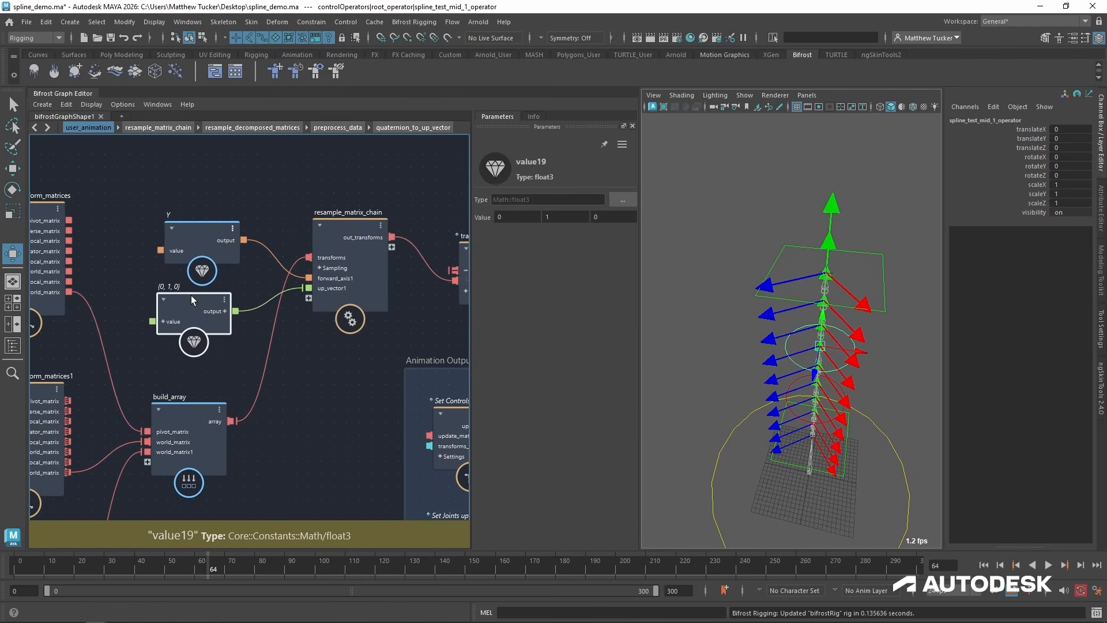
{"action": "left_click_drag", "start_coordinate": [192, 224], "coordinate": [191, 202]}
{"action": "left_click_drag", "start_coordinate": [186, 295], "coordinate": [186, 283]}
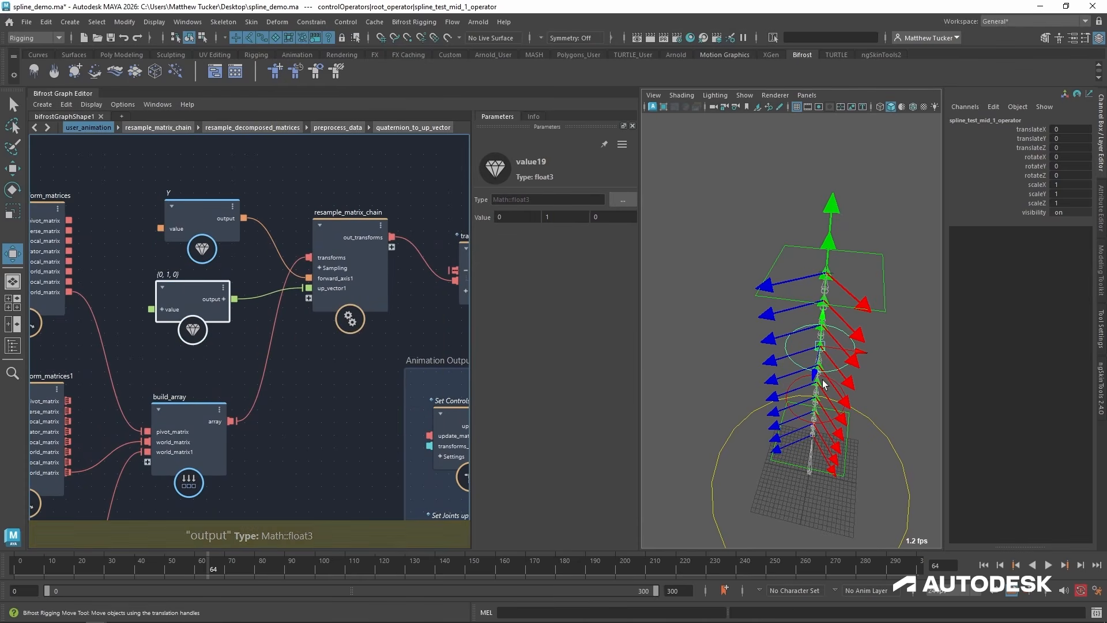
Set the float3 value node feeding up_vector1 to (0, 0, -1) and align it under the Y value node.
{"action": "left_click_drag", "start_coordinate": [825, 387], "coordinate": [841, 387], "text": "alt"}
{"action": "key", "text": "w"}
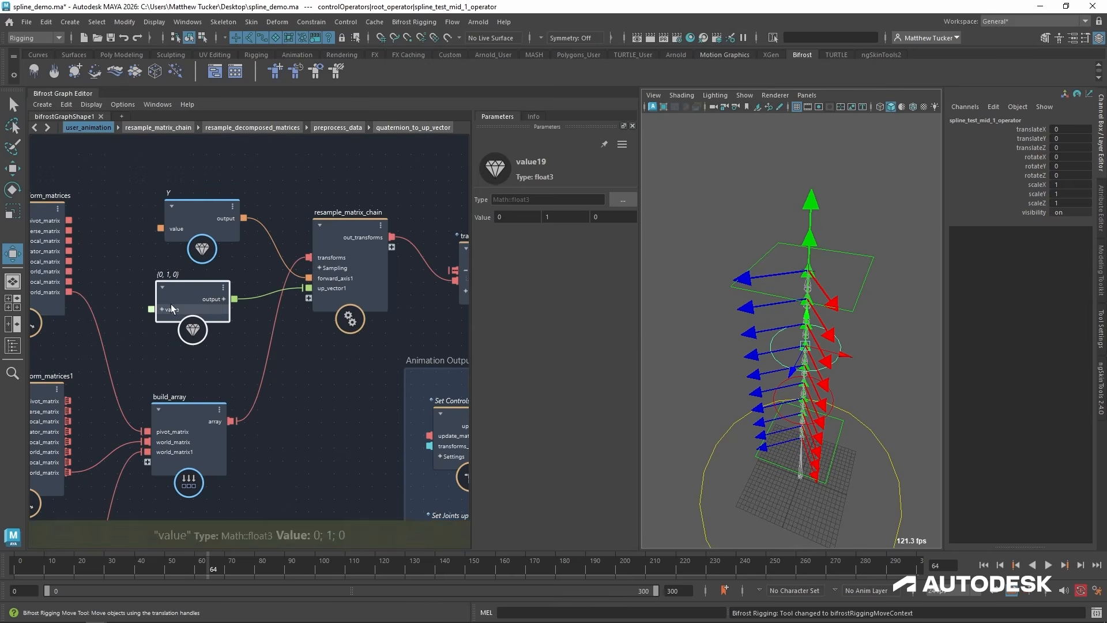
{"action": "left_click_drag", "start_coordinate": [170, 304], "coordinate": [182, 303]}
{"action": "left_click", "coordinate": [572, 217]}
{"action": "type", "text": "0"}
{"action": "key", "text": "Return"}
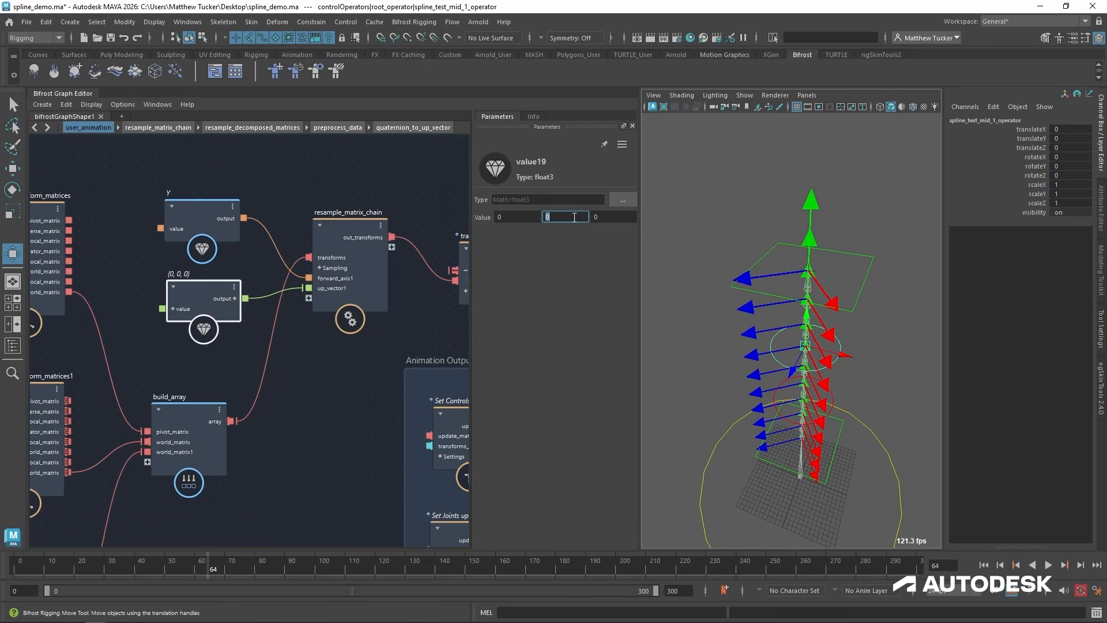
{"action": "type", "text": "1"}
{"action": "key", "text": "Return"}
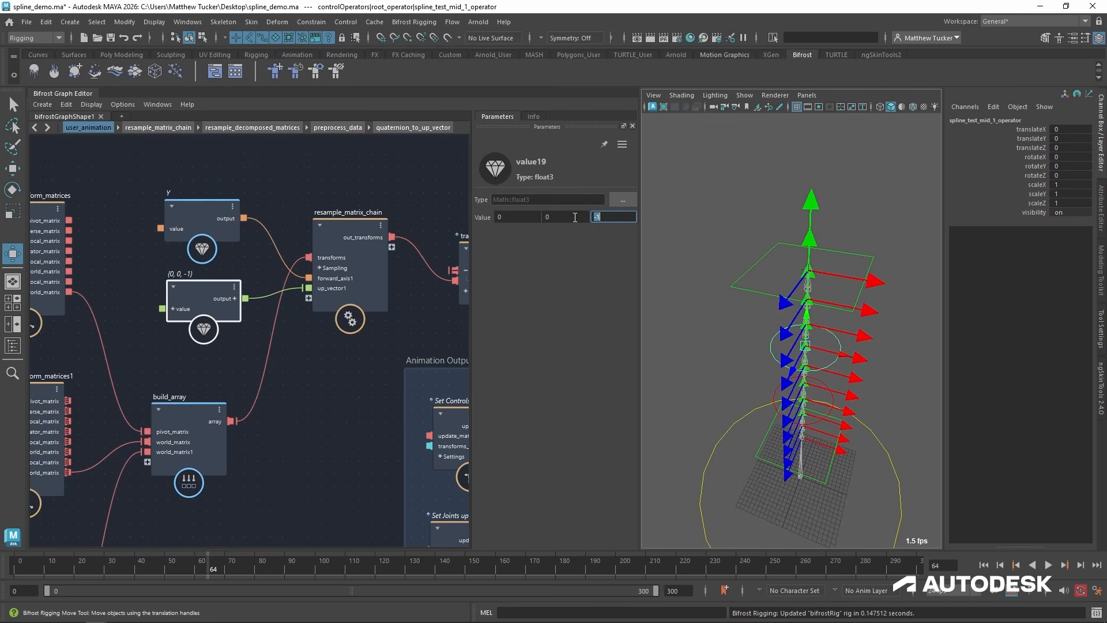
Select the end control, try moving it upward and sideways to test the resampled transforms, and undo both moves.
{"action": "left_click_drag", "start_coordinate": [865, 292], "coordinate": [787, 221], "text": "alt"}
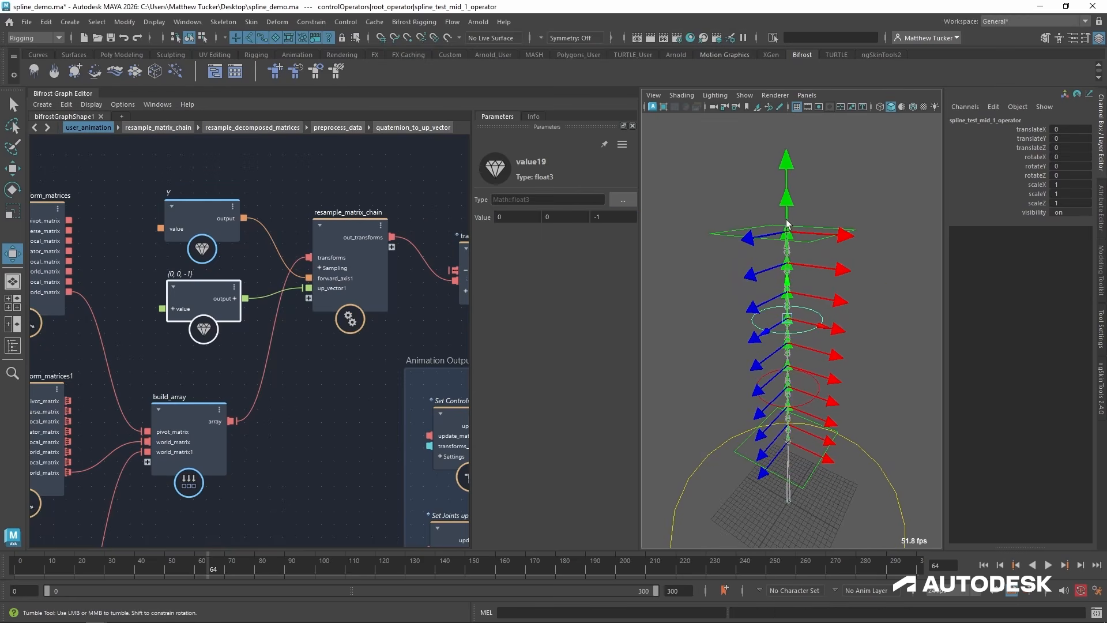
{"action": "left_click", "coordinate": [840, 231]}
{"action": "right_click_drag", "start_coordinate": [840, 232], "coordinate": [798, 293], "text": "alt"}
{"action": "middle_click_drag", "start_coordinate": [798, 293], "coordinate": [804, 288], "text": "alt"}
{"action": "key", "text": "w"}
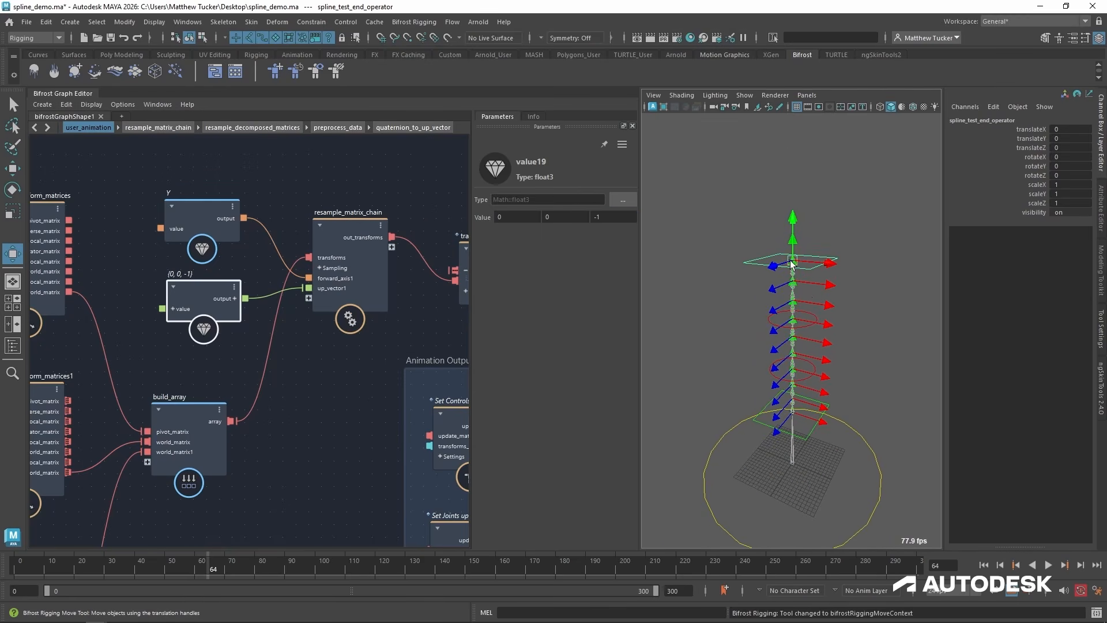
{"action": "left_click_drag", "start_coordinate": [792, 264], "coordinate": [793, 143]}
{"action": "key", "text": "ctrl+z"}
{"action": "left_click_drag", "start_coordinate": [811, 149], "coordinate": [821, 176], "text": "alt"}
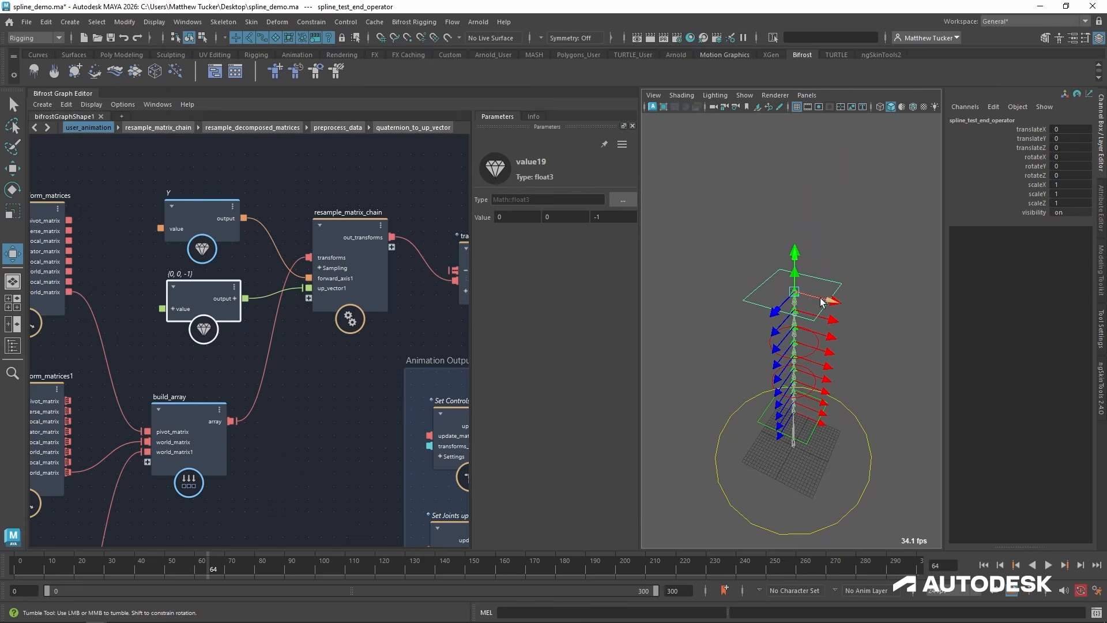
{"action": "left_click_drag", "start_coordinate": [821, 302], "coordinate": [711, 263]}
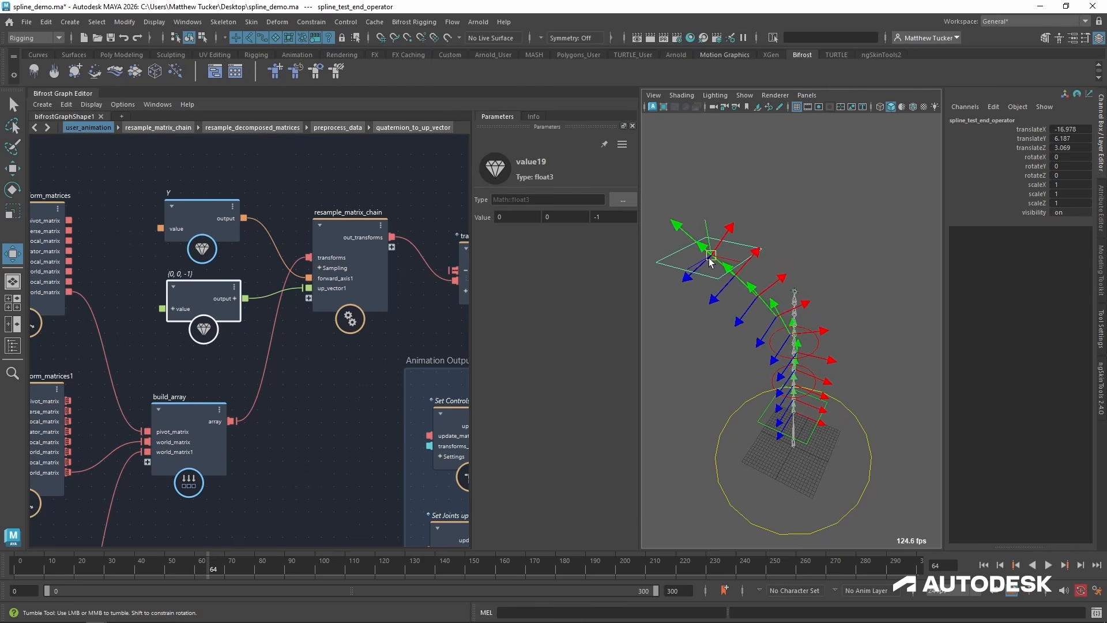
{"action": "key", "text": "ctrl+z"}
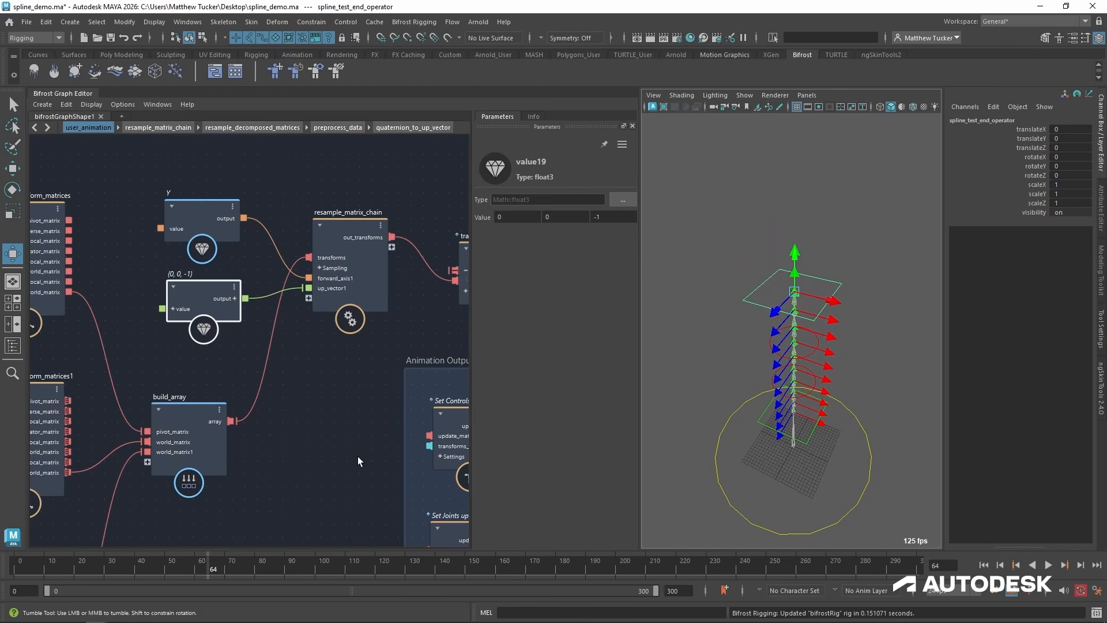
Connect resample_matrix_chain's out_transforms to the update_matrices input of the Set Joints update "From World" node.
{"action": "middle_click_drag", "start_coordinate": [359, 456], "coordinate": [295, 364], "text": "alt"}
{"action": "left_click", "coordinate": [330, 425]}
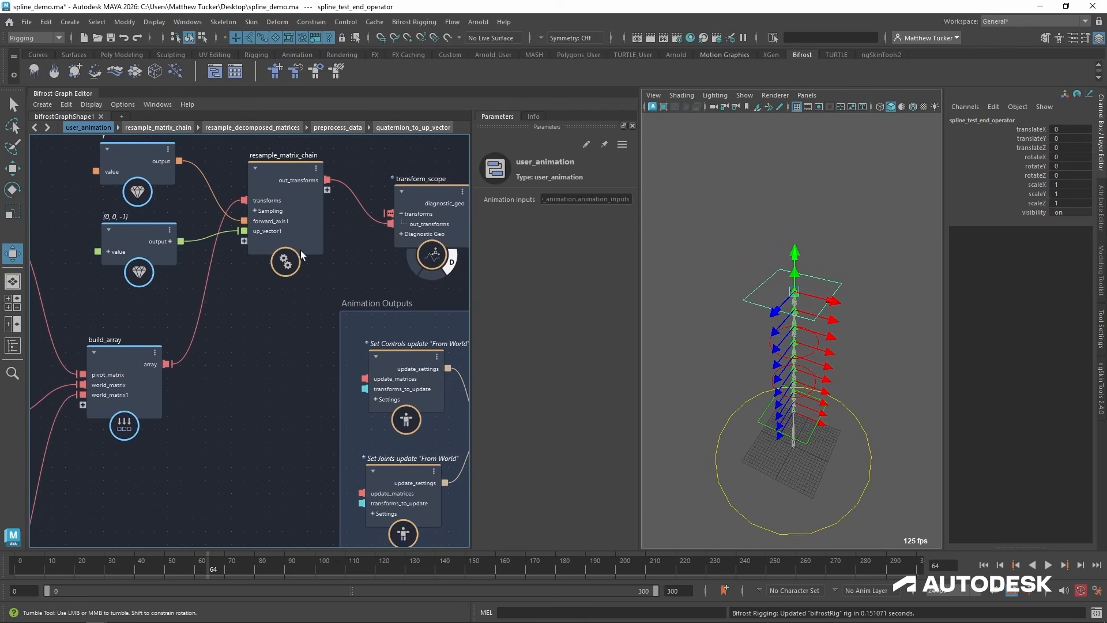
{"action": "left_click", "coordinate": [276, 195]}
{"action": "left_click_drag", "start_coordinate": [277, 195], "coordinate": [276, 261]}
{"action": "middle_click_drag", "start_coordinate": [307, 274], "coordinate": [282, 205], "text": "alt"}
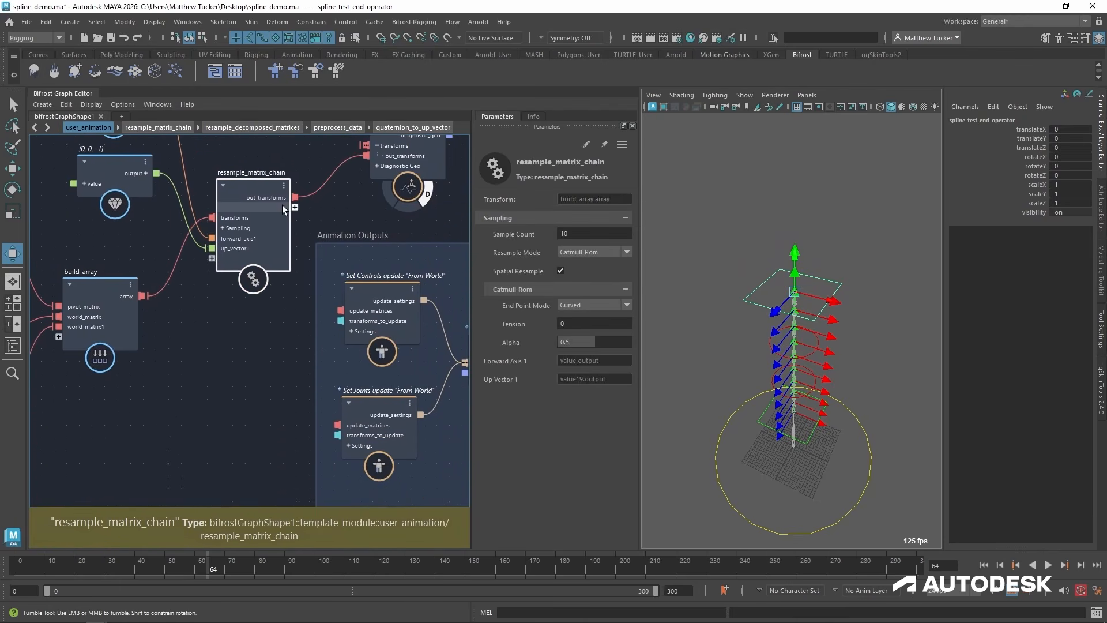
{"action": "left_click_drag", "start_coordinate": [331, 409], "coordinate": [338, 424]}
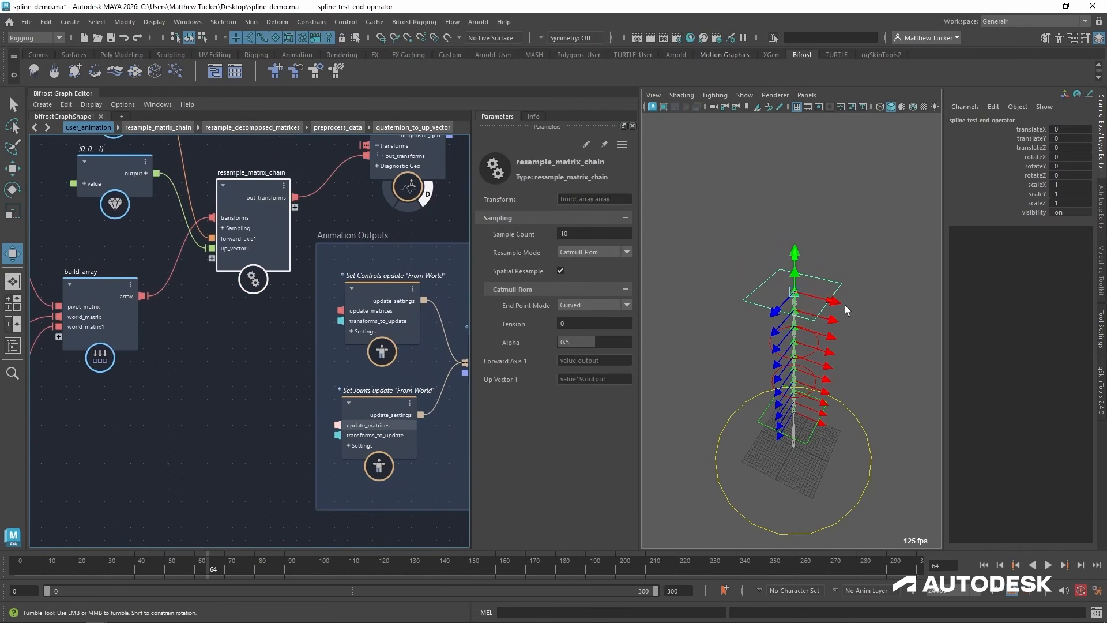
Try moving the end control to test how the joint chain follows, and undo the moves.
{"action": "left_click_drag", "start_coordinate": [800, 278], "coordinate": [847, 261]}
{"action": "key", "text": "ctrl+z"}
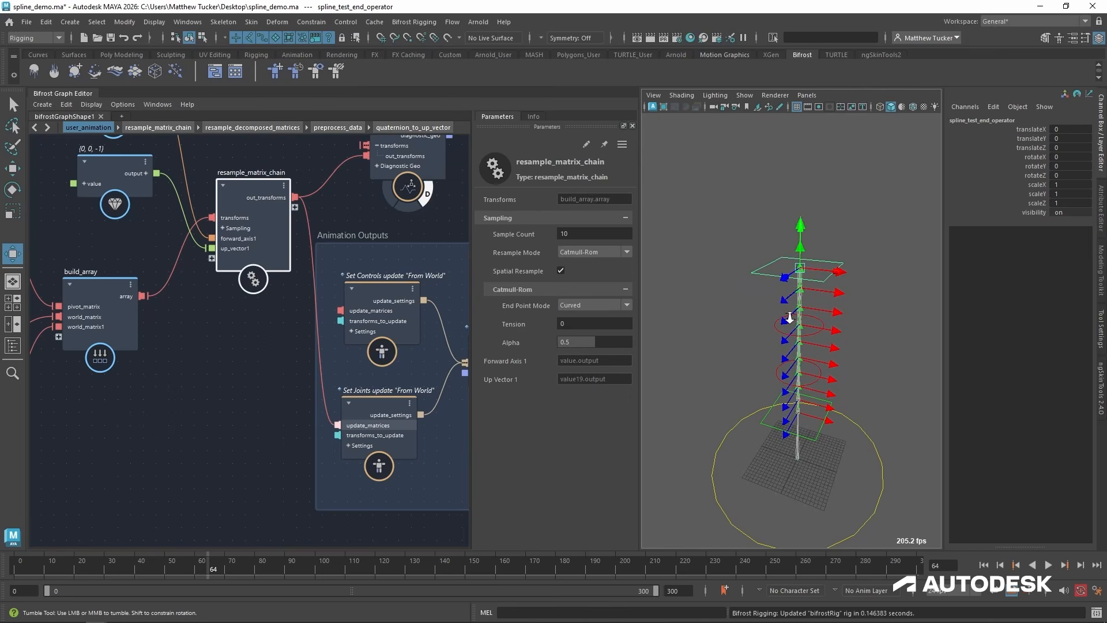
{"action": "scroll", "coordinate": [833, 205], "scroll_direction": "up", "scroll_amount": 3}
{"action": "left_click_drag", "start_coordinate": [833, 206], "coordinate": [741, 235]}
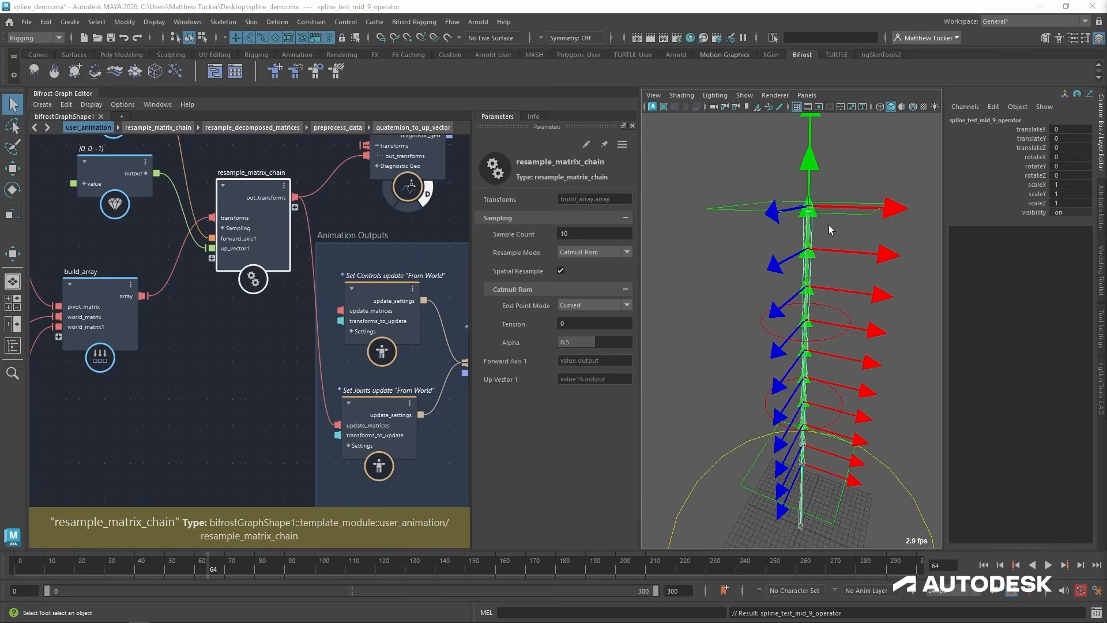
{"action": "left_click", "coordinate": [841, 212]}
{"action": "key", "text": "w"}
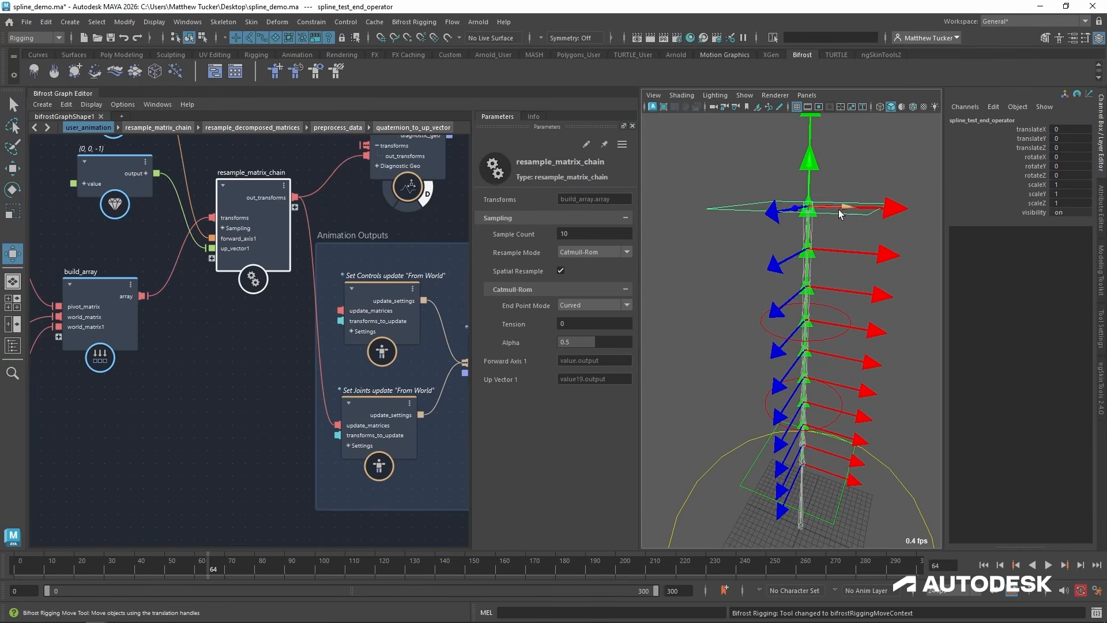
{"action": "left_click_drag", "start_coordinate": [846, 210], "coordinate": [748, 206]}
{"action": "middle_click_drag", "start_coordinate": [718, 332], "coordinate": [667, 271]}
{"action": "key", "text": "ctrl+z"}
Move resample_matrix_chain down beside build_array and examine the test module's Joint Count at the top level of the graph.
{"action": "left_click_drag", "start_coordinate": [255, 182], "coordinate": [237, 247]}
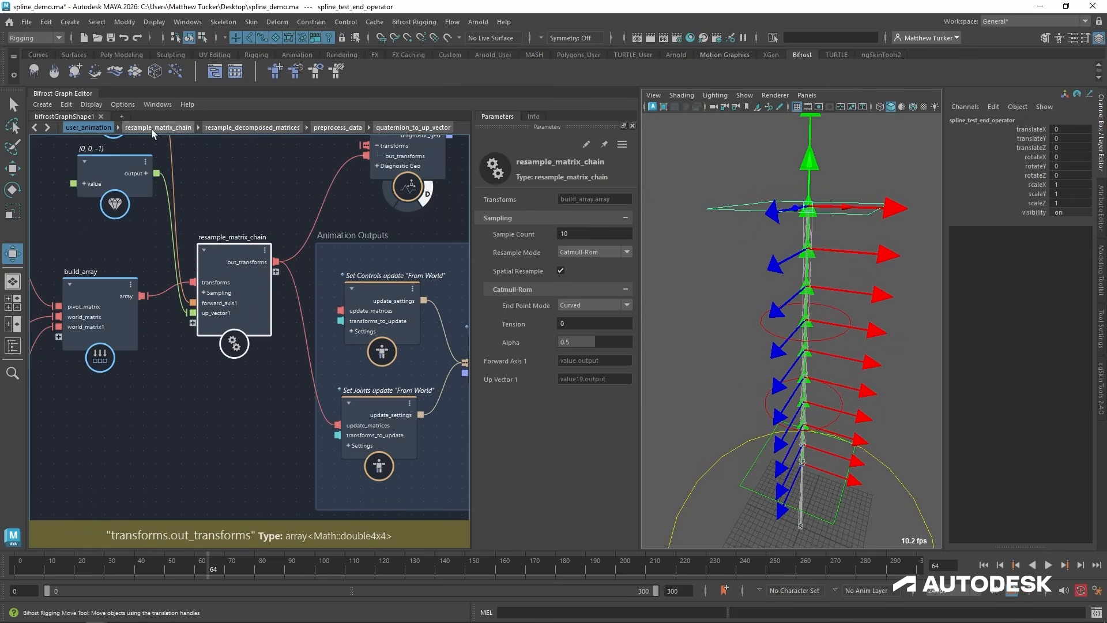
{"action": "left_click", "coordinate": [37, 127]}
{"action": "left_click", "coordinate": [37, 127]}
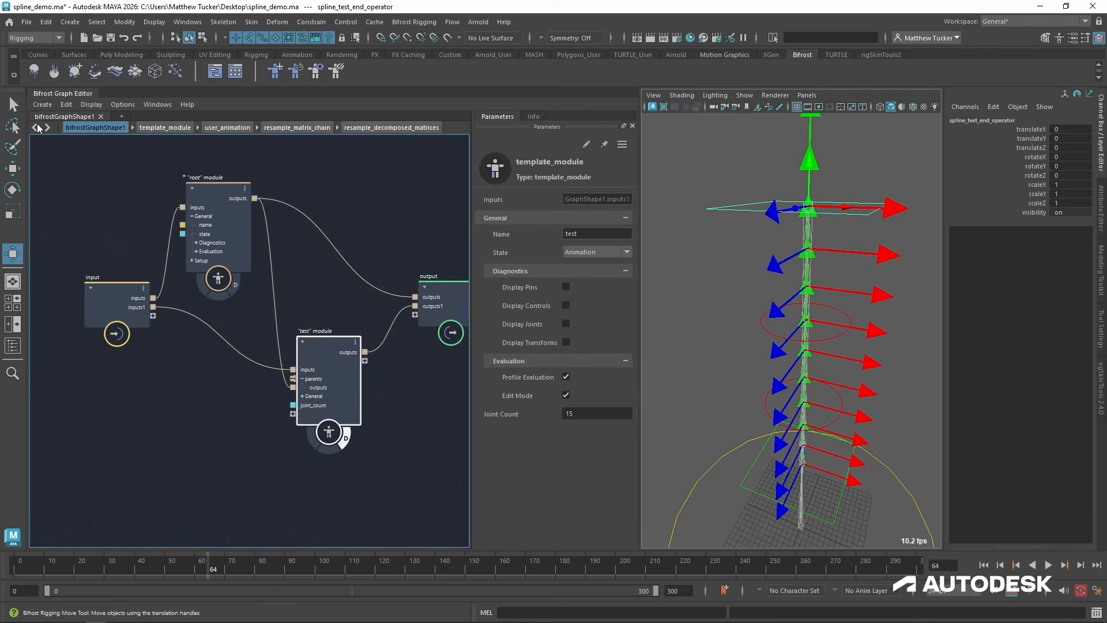
{"action": "left_click_drag", "start_coordinate": [332, 347], "coordinate": [327, 353]}
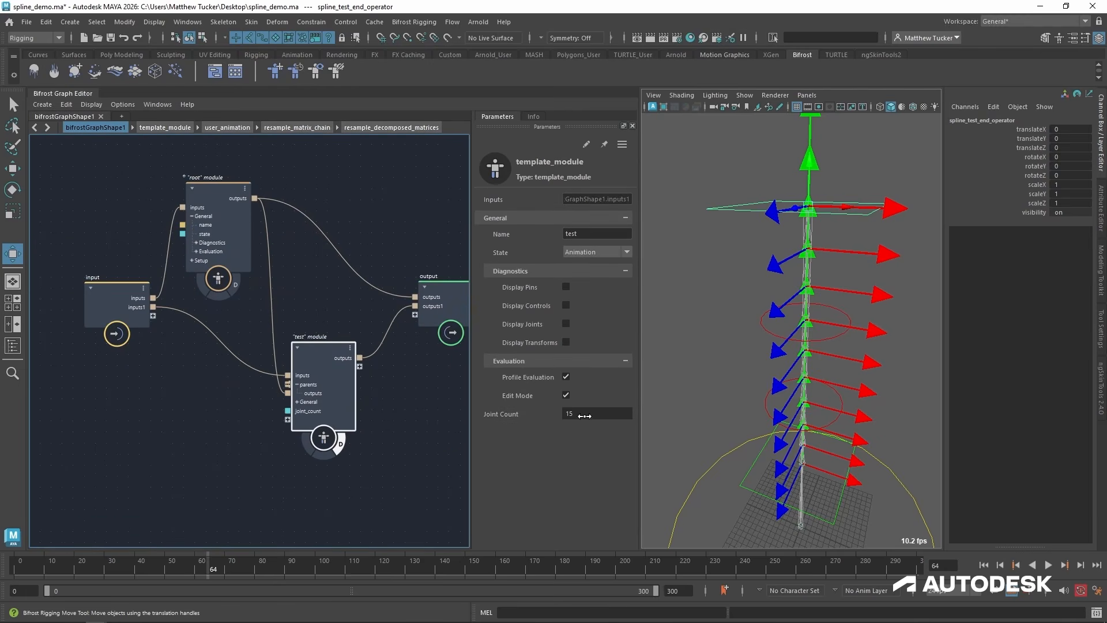
Reopen user_animation inside template_module and add a find_all_transforms node below the Find "end" Control node.
{"action": "left_click", "coordinate": [148, 129]}
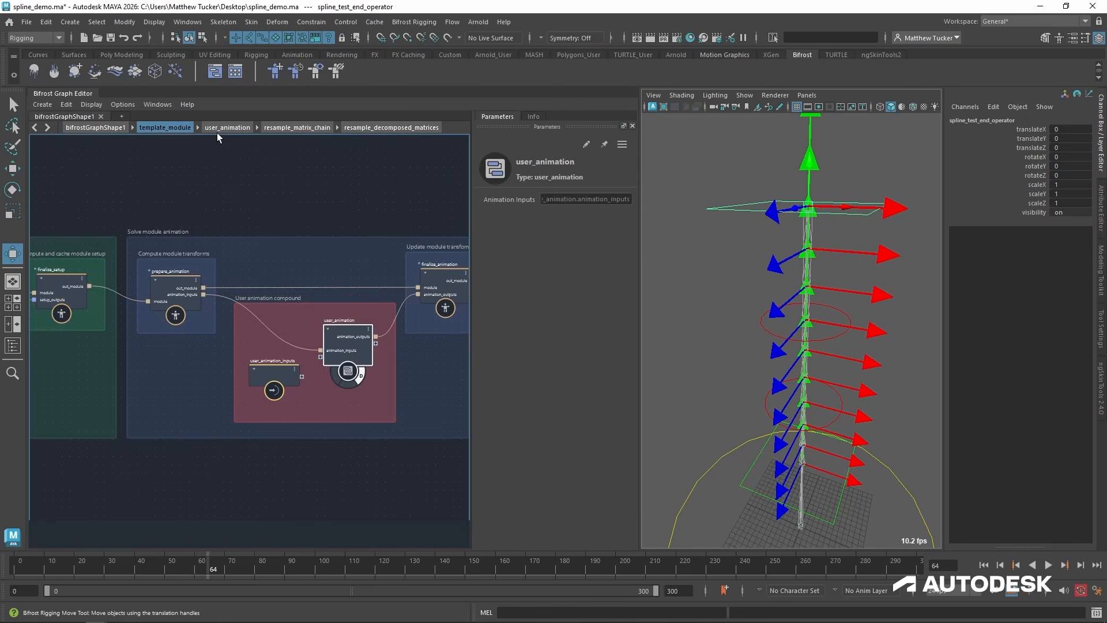
{"action": "double_click", "coordinate": [351, 332]}
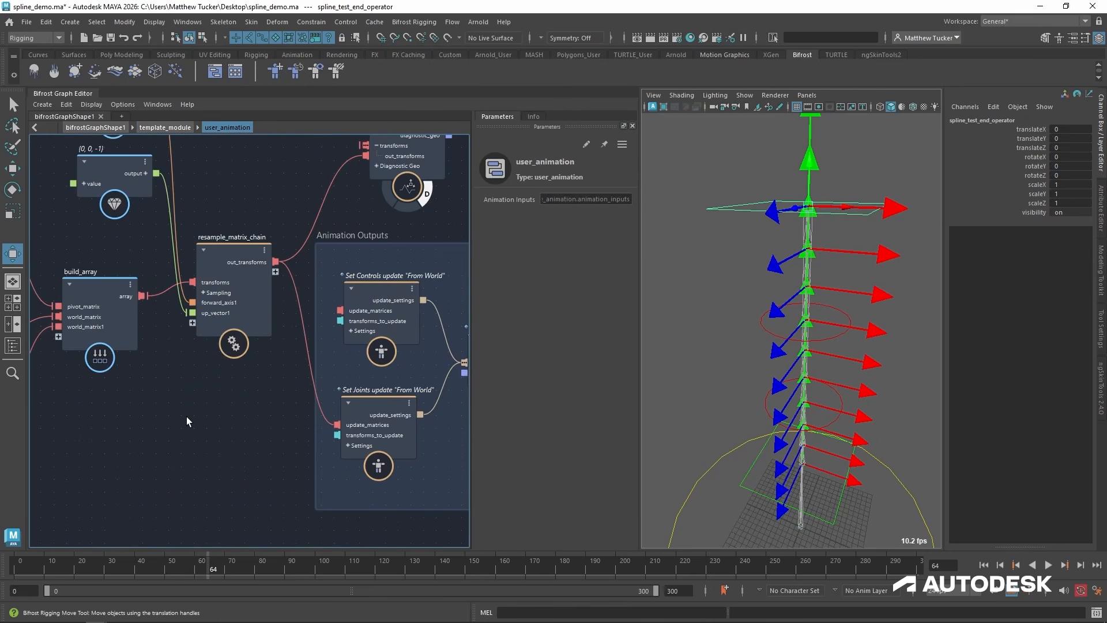
{"action": "middle_click_drag", "start_coordinate": [145, 432], "coordinate": [419, 381], "text": "alt"}
{"action": "scroll", "coordinate": [260, 441], "scroll_direction": "down", "scroll_amount": 2}
{"action": "middle_click_drag", "start_coordinate": [226, 472], "coordinate": [418, 380], "text": "alt"}
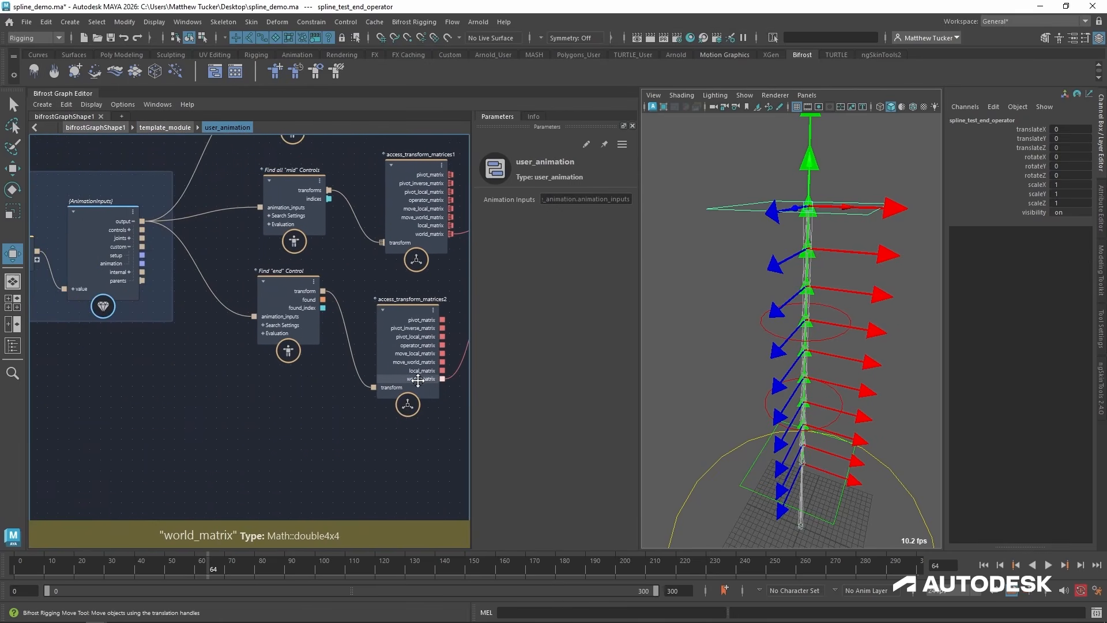
{"action": "key", "text": "Tab"}
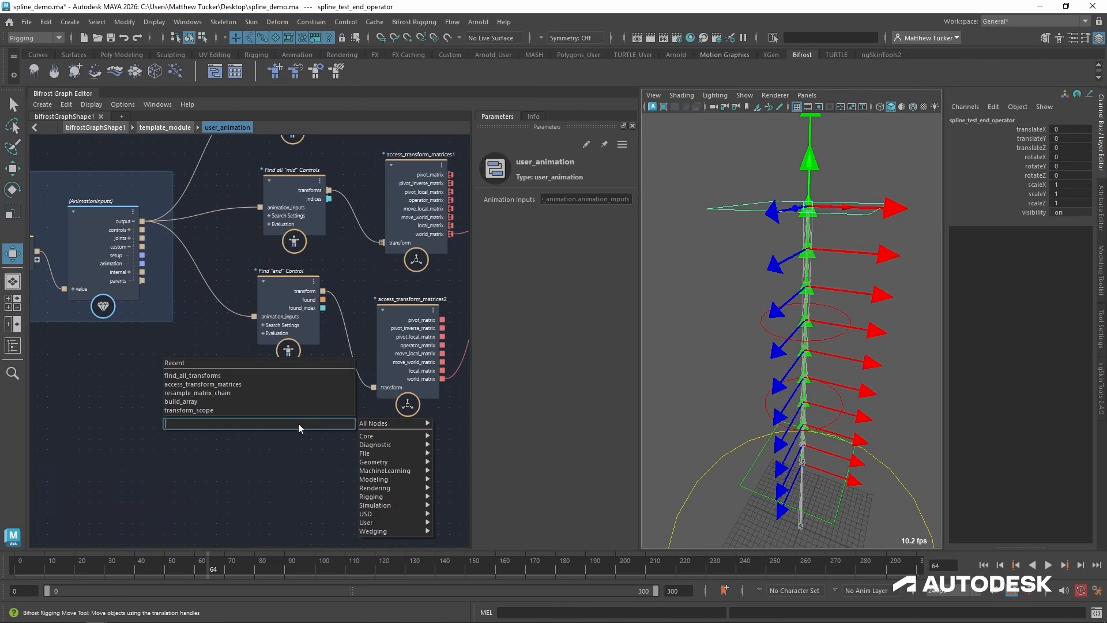
{"action": "type", "text": "find t"}
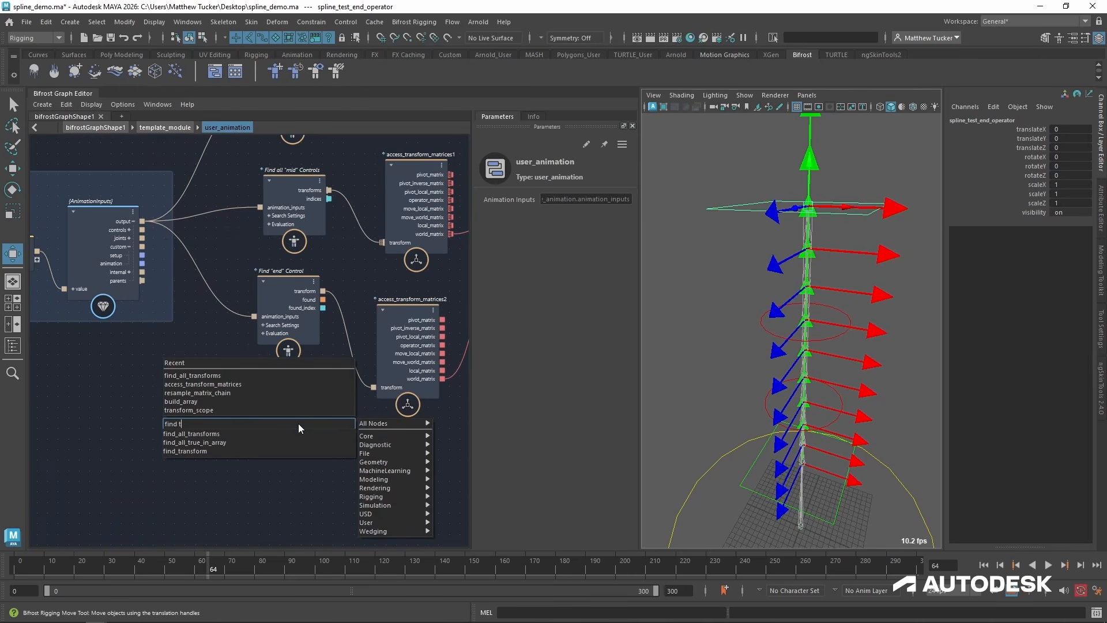
{"action": "key", "text": "Down"}
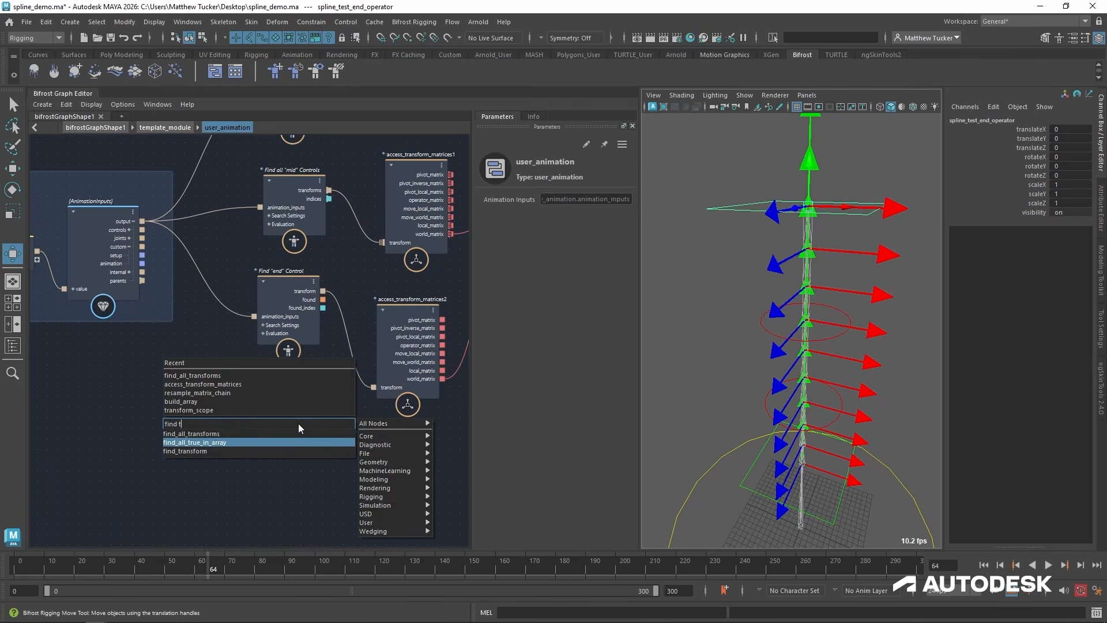
{"action": "key", "text": "Down"}
{"action": "key", "text": "Down"}
{"action": "key", "text": "Return"}
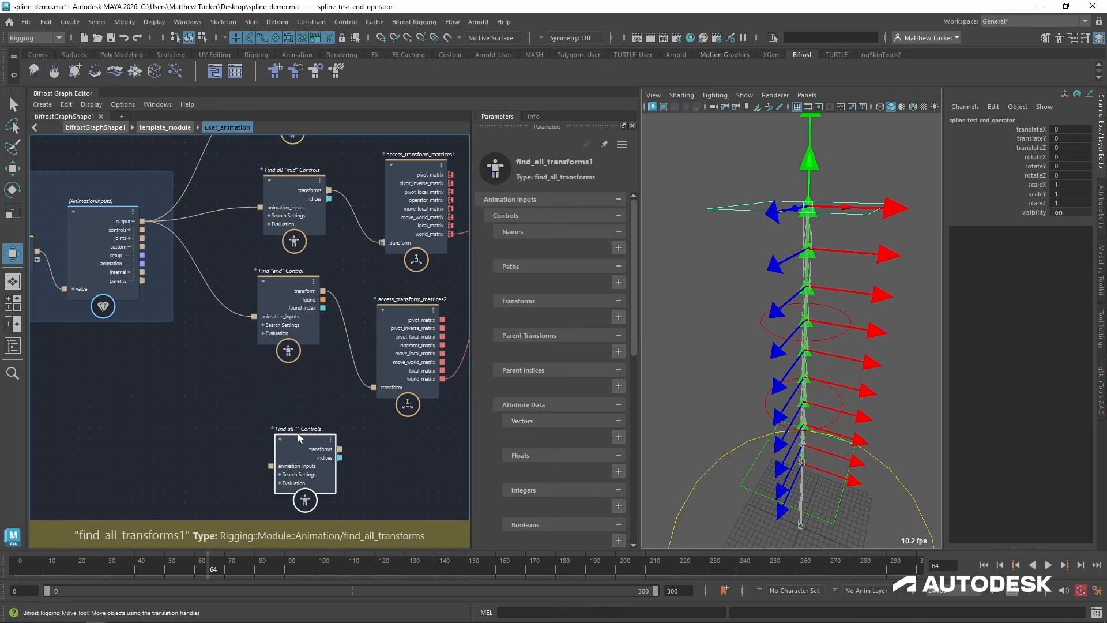
{"action": "mouse_move", "coordinate": [297, 433]}
{"action": "left_mouse_down"}
{"action": "mouse_move", "coordinate": [286, 390]}
{"action": "mouse_move", "coordinate": [287, 428]}
{"action": "left_mouse_up"}
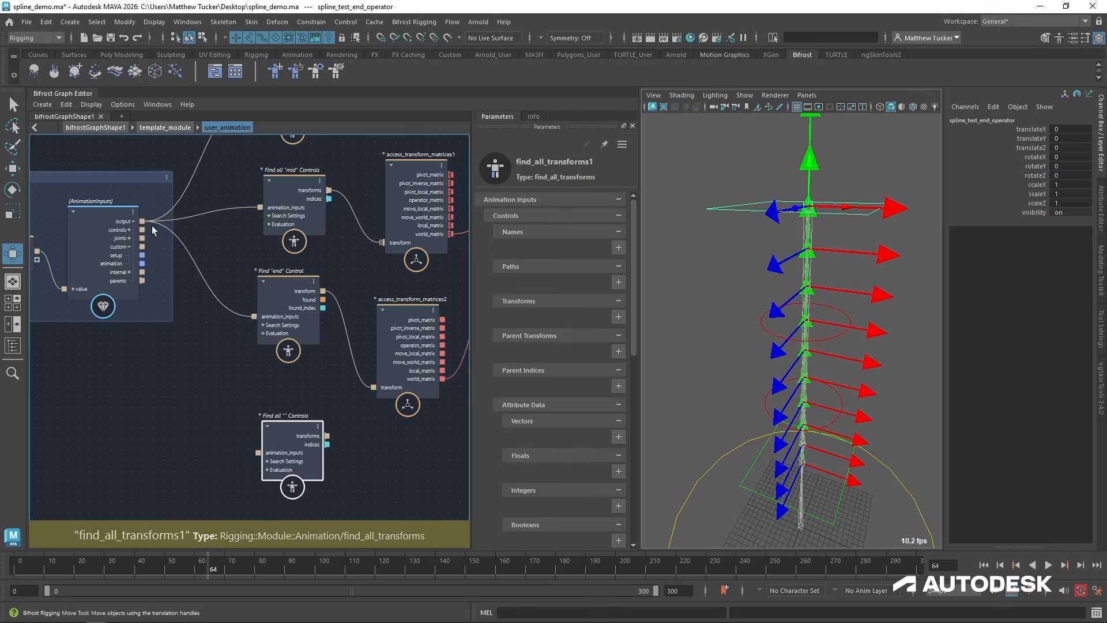
Feed the AnimationInputs output into the new find_all_transforms node, set it to find all Joints by name with "*", and move it down.
{"action": "left_click_drag", "start_coordinate": [142, 221], "coordinate": [257, 451]}
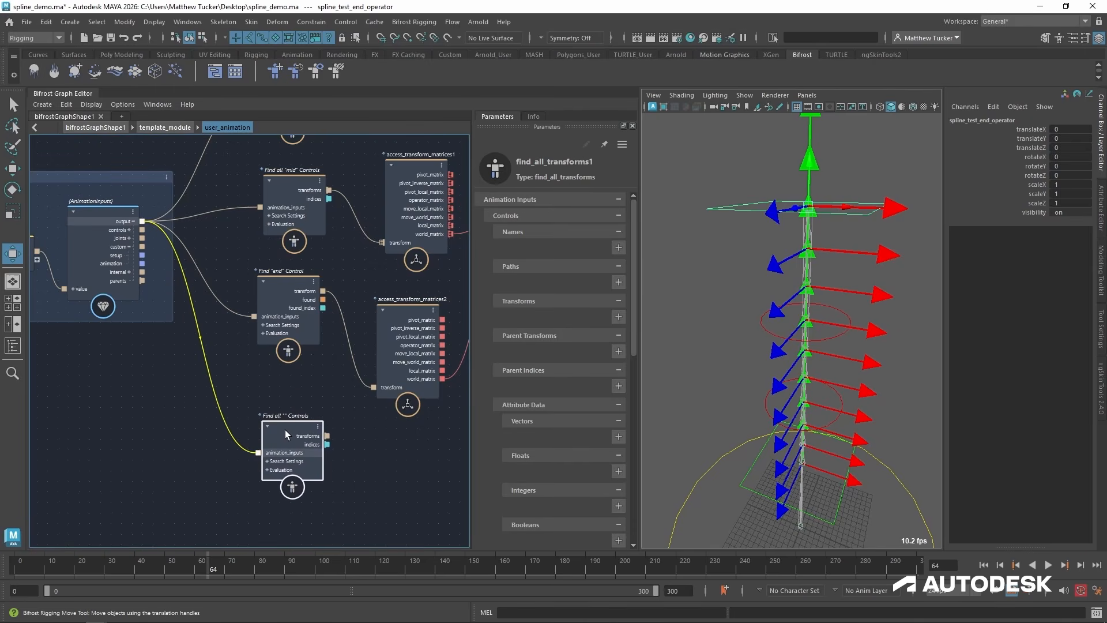
{"action": "left_click", "coordinate": [584, 232]}
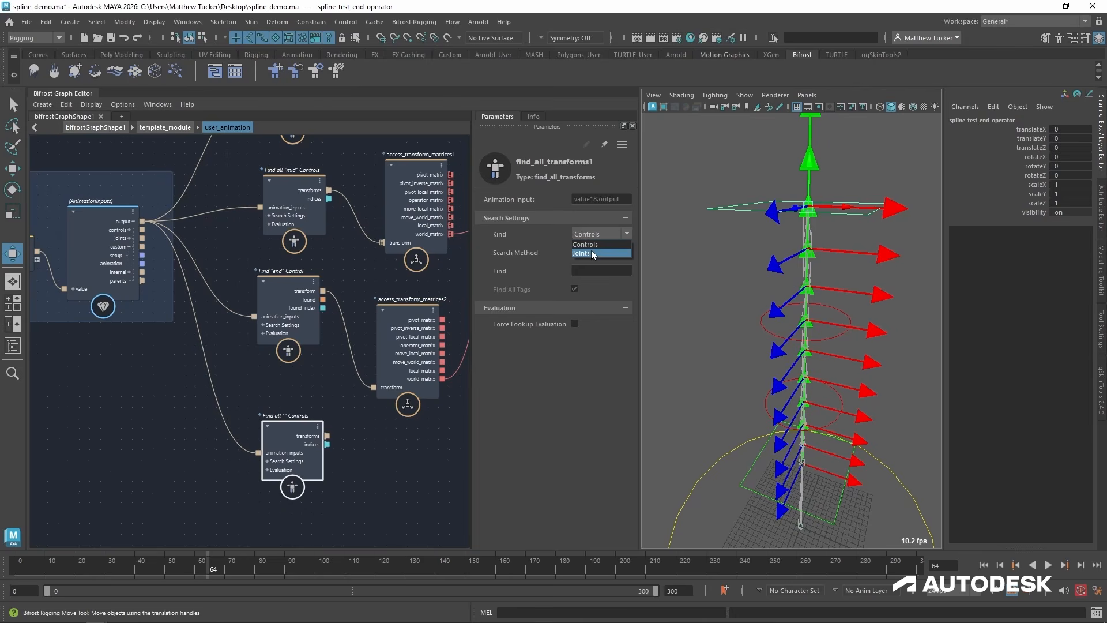
{"action": "left_click", "coordinate": [591, 251]}
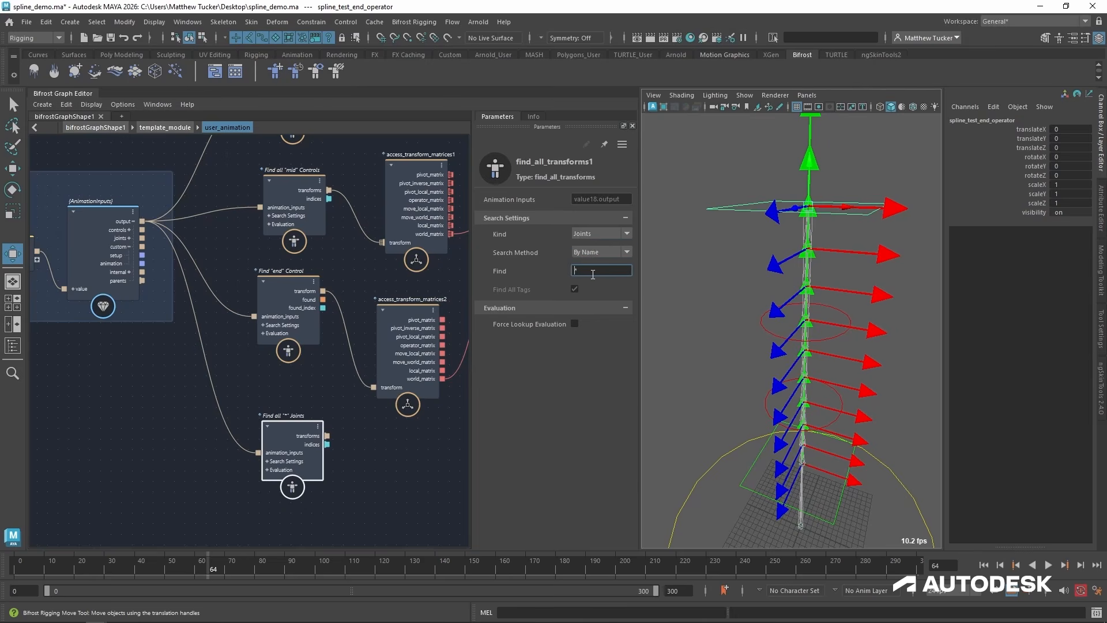
{"action": "left_click_drag", "start_coordinate": [299, 428], "coordinate": [302, 477]}
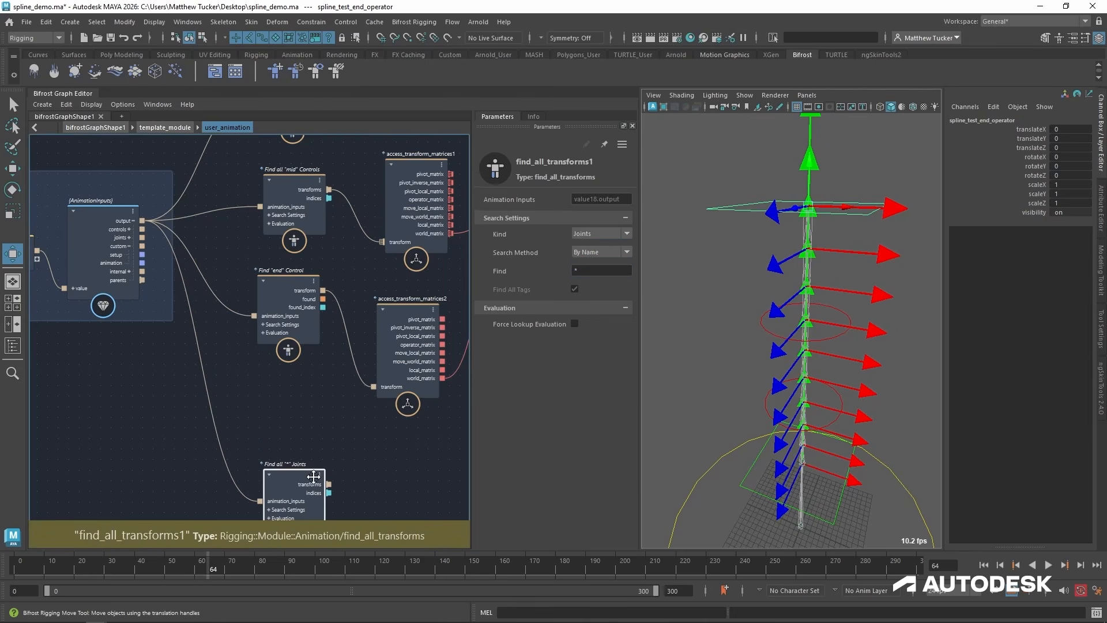
Add an array_size node beside the Find all "*" Joints node and connect that node's transforms output to its array input.
{"action": "middle_click_drag", "start_coordinate": [314, 477], "coordinate": [97, 414], "text": "alt"}
{"action": "scroll", "coordinate": [229, 408], "scroll_direction": "down", "scroll_amount": 1}
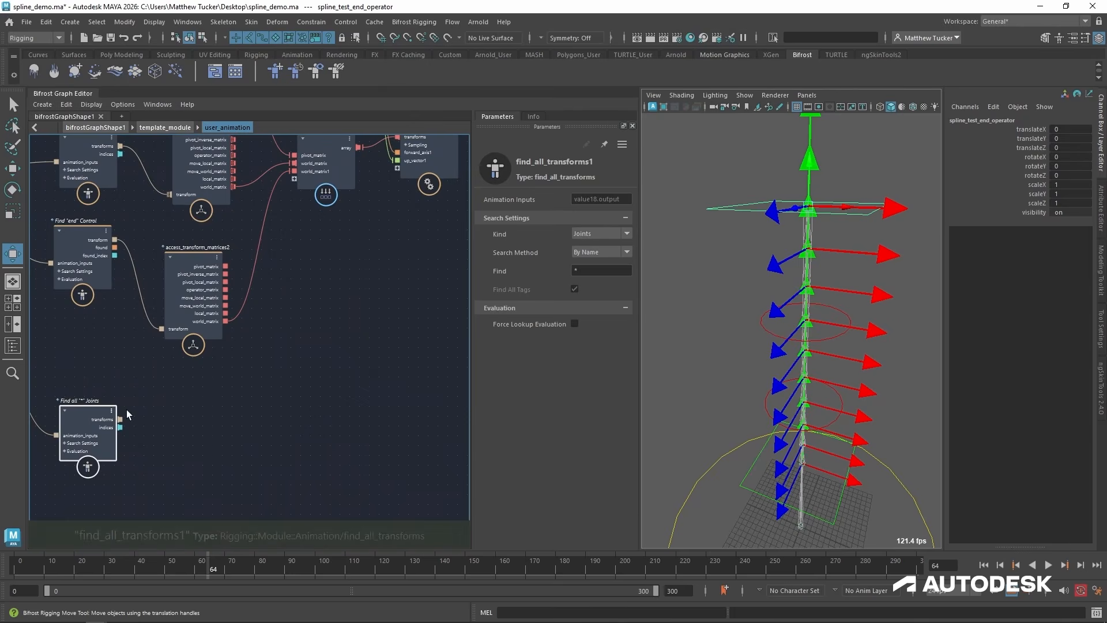
{"action": "left_click", "coordinate": [312, 429]}
{"action": "key", "text": "Tab"}
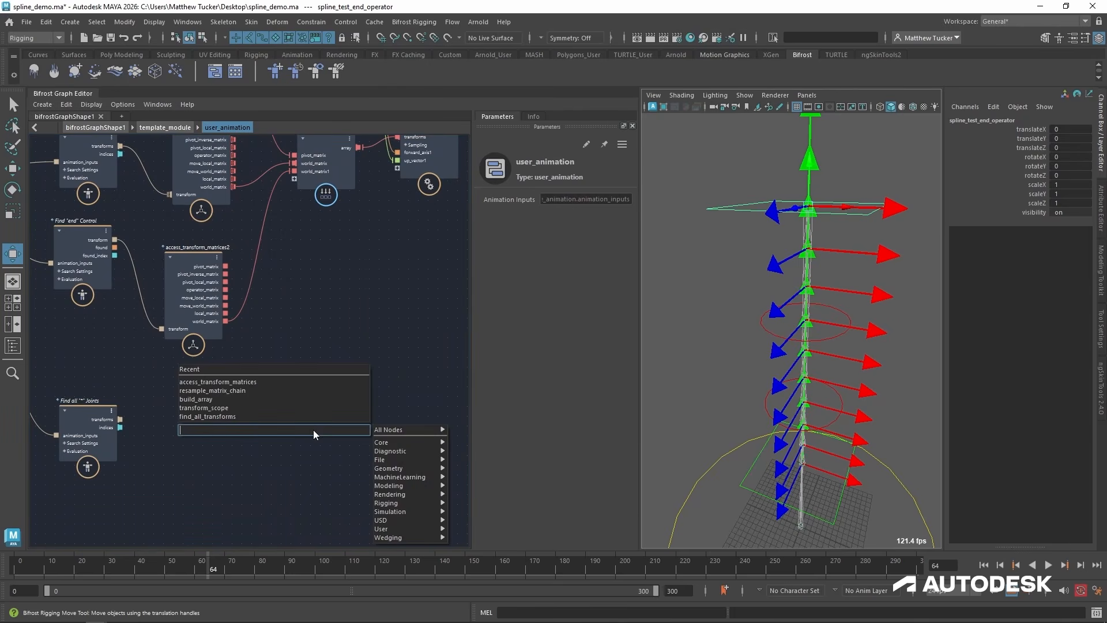
{"action": "type", "text": "find"}
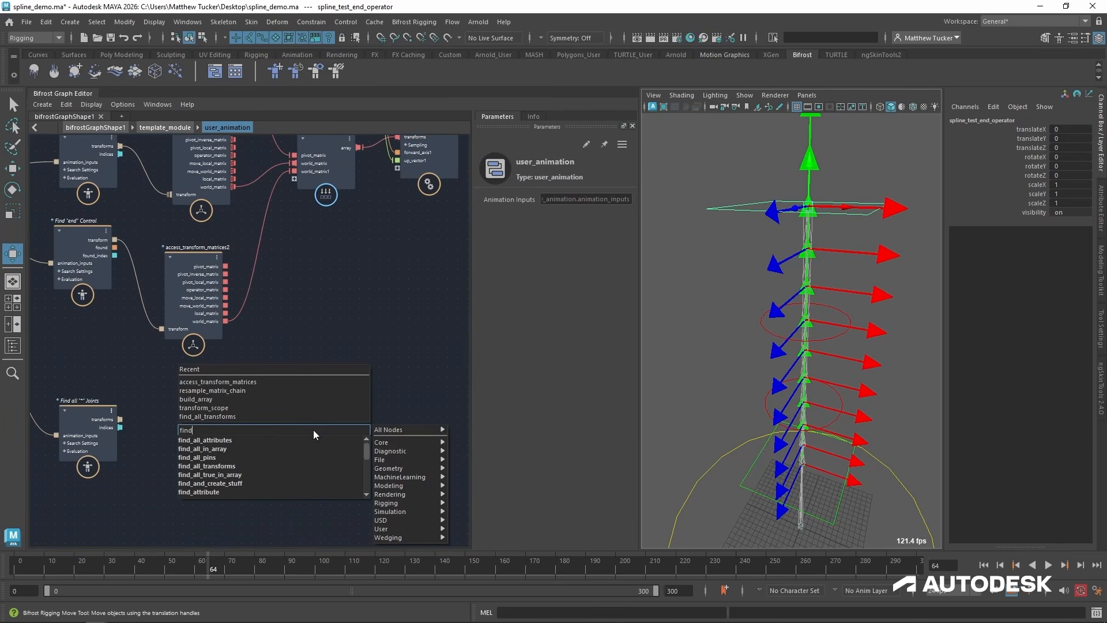
{"action": "key", "text": "ctrl+a"}
{"action": "type", "text": "array"}
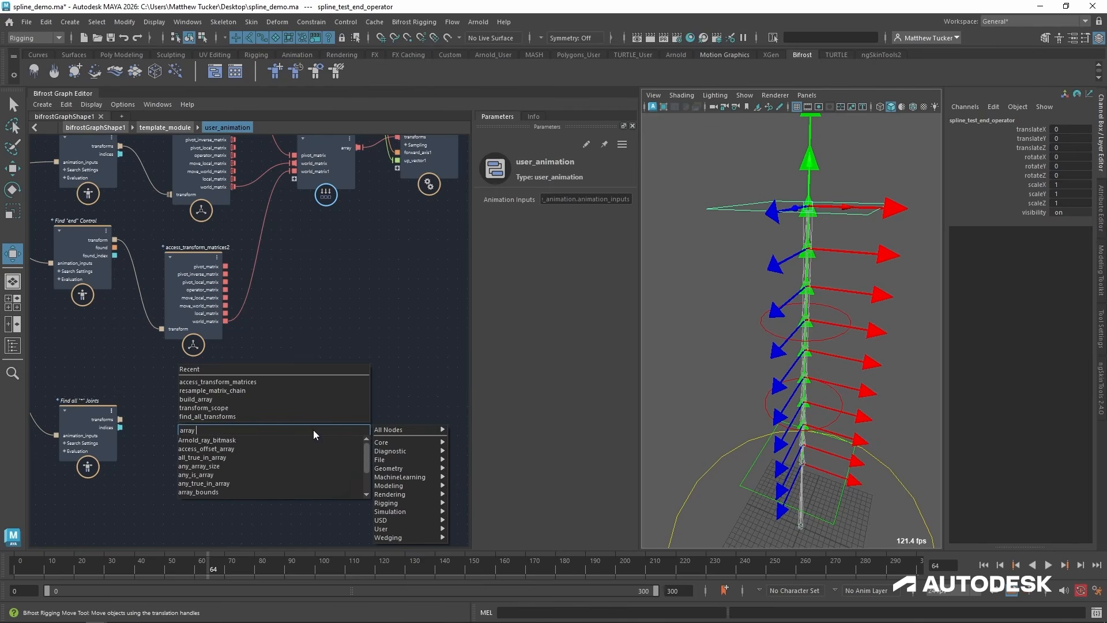
{"action": "type", "text": " si"}
{"action": "key", "text": "Down"}
{"action": "key", "text": "Down"}
{"action": "key", "text": "Return"}
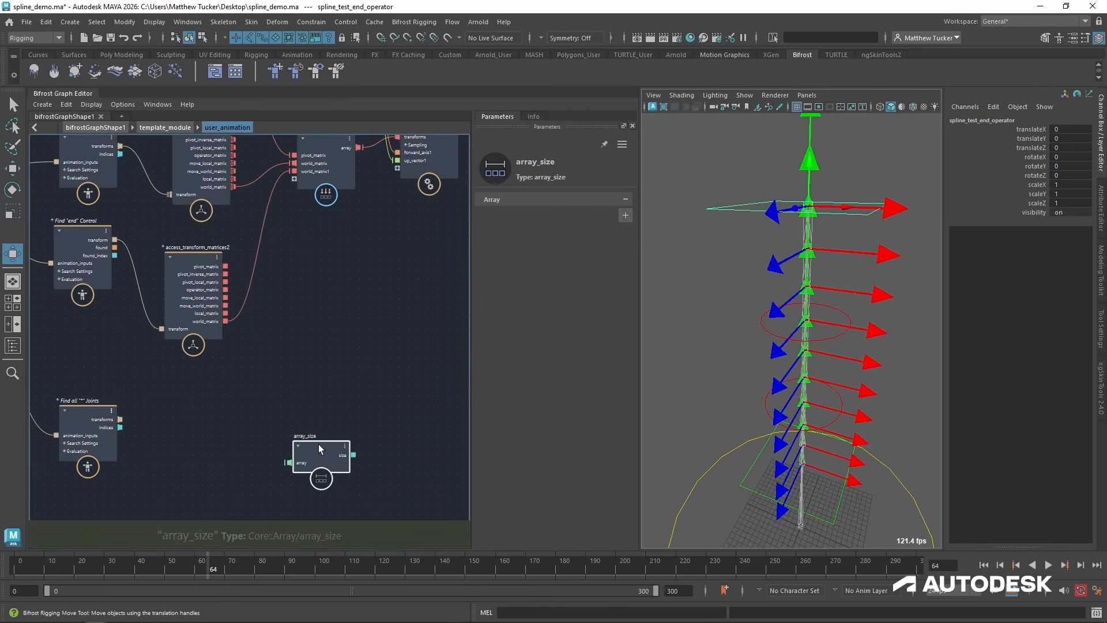
{"action": "left_click_drag", "start_coordinate": [318, 444], "coordinate": [308, 400]}
{"action": "left_click_drag", "start_coordinate": [120, 419], "coordinate": [278, 418]}
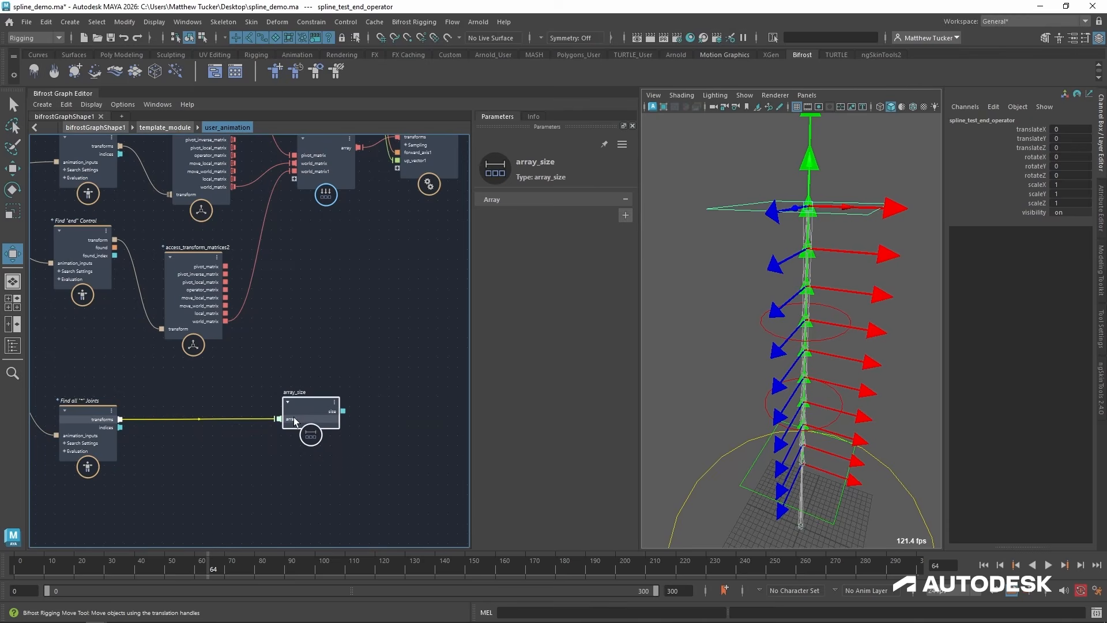
Connect array_size's size output to the sample_count input of resample_matrix_chain.
{"action": "middle_click_drag", "start_coordinate": [378, 396], "coordinate": [195, 452]}
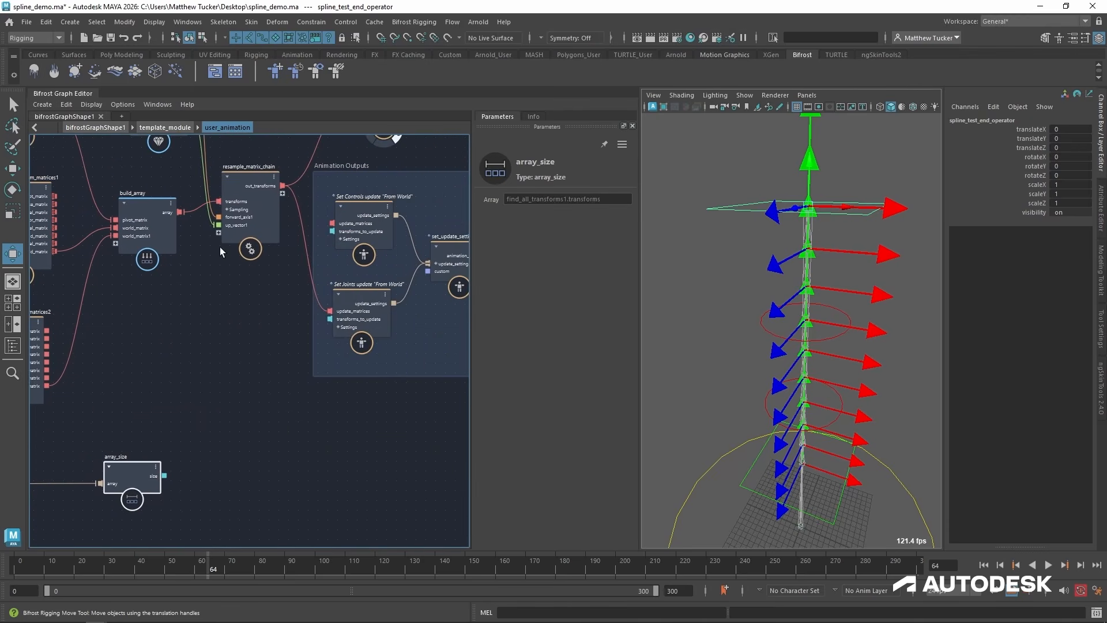
{"action": "left_click", "coordinate": [240, 231]}
{"action": "left_click_drag", "start_coordinate": [240, 231], "coordinate": [239, 271]}
{"action": "middle_click_drag", "start_coordinate": [176, 379], "coordinate": [220, 346]}
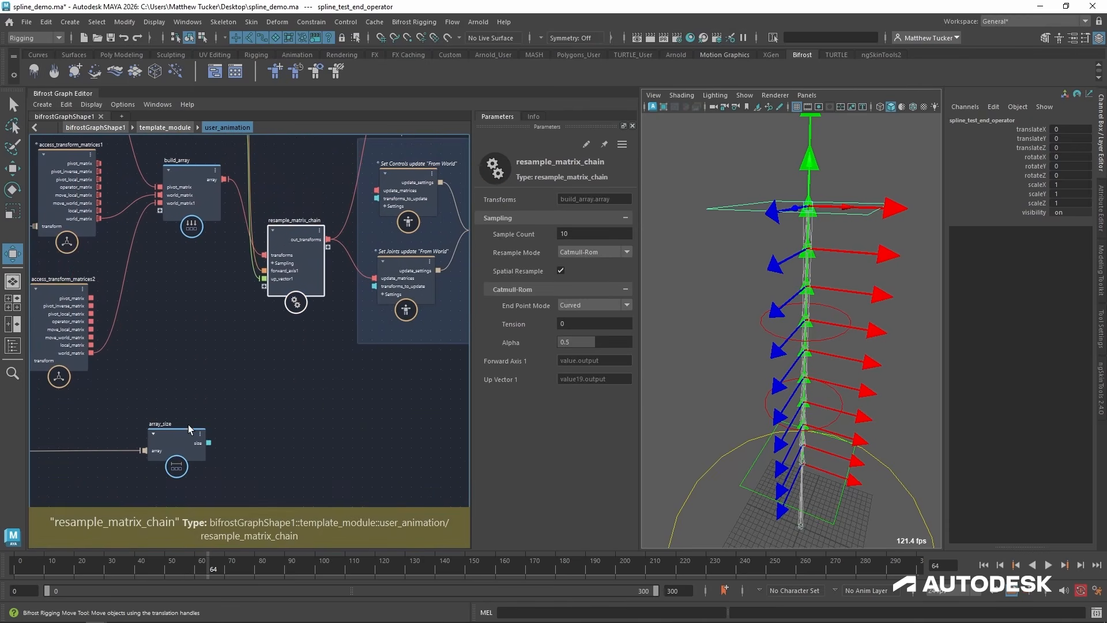
{"action": "mouse_move", "coordinate": [180, 432]}
{"action": "left_mouse_down"}
{"action": "mouse_move", "coordinate": [170, 445]}
{"action": "mouse_move", "coordinate": [166, 416]}
{"action": "left_mouse_up"}
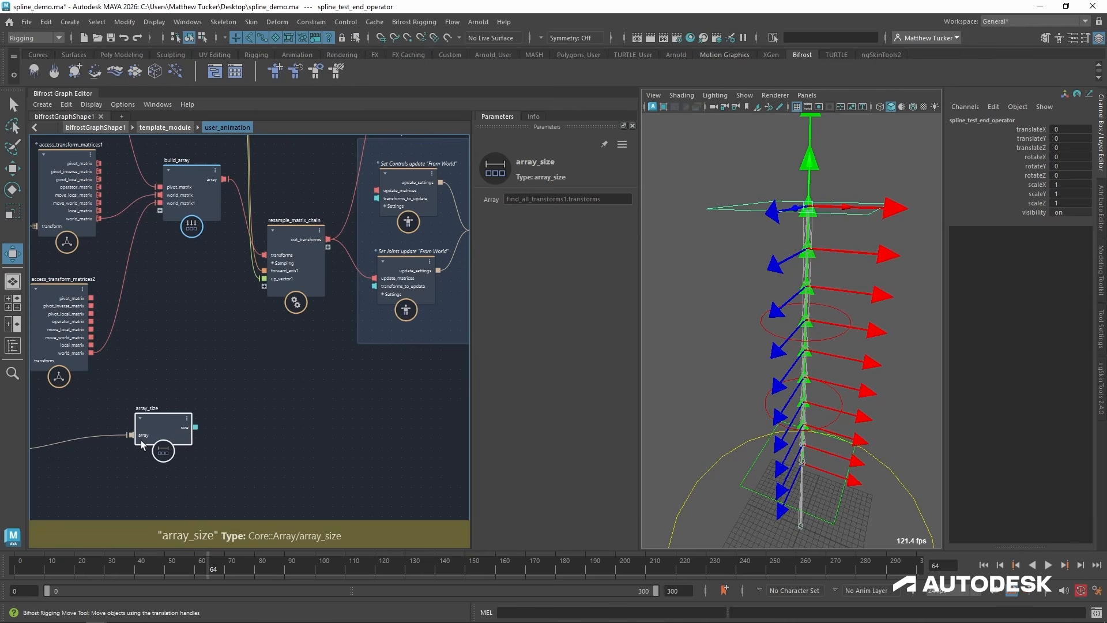
{"action": "left_click", "coordinate": [272, 263]}
{"action": "scroll", "coordinate": [214, 387], "scroll_direction": "up", "scroll_amount": 1}
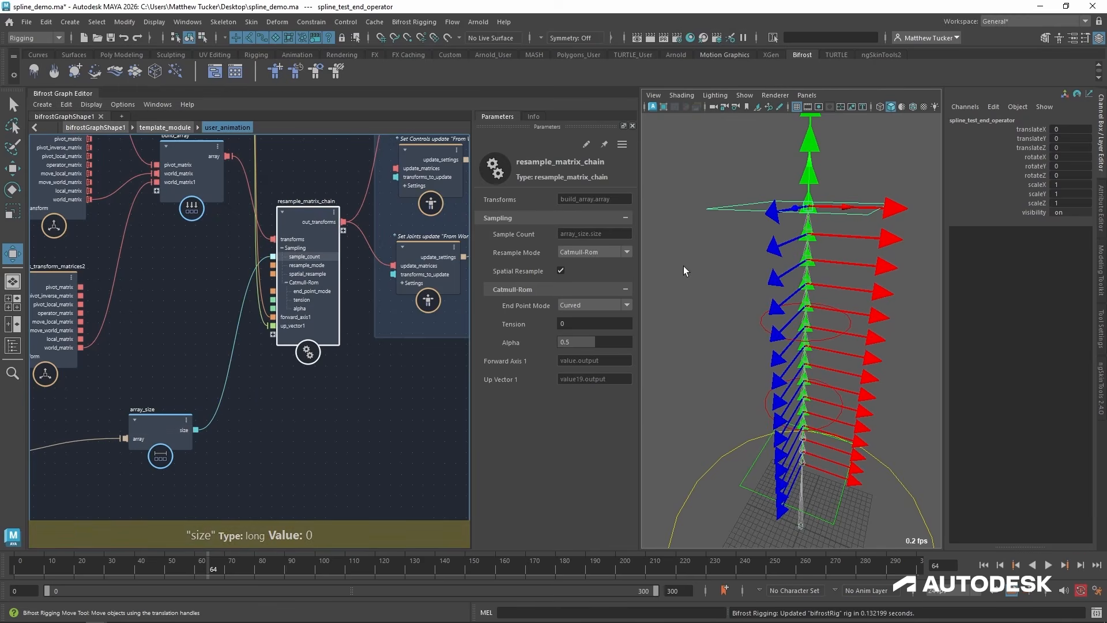
Try moving the end control to test the resampled joint chain, and undo the move.
{"action": "right_click_drag", "start_coordinate": [845, 222], "coordinate": [748, 257], "text": "alt"}
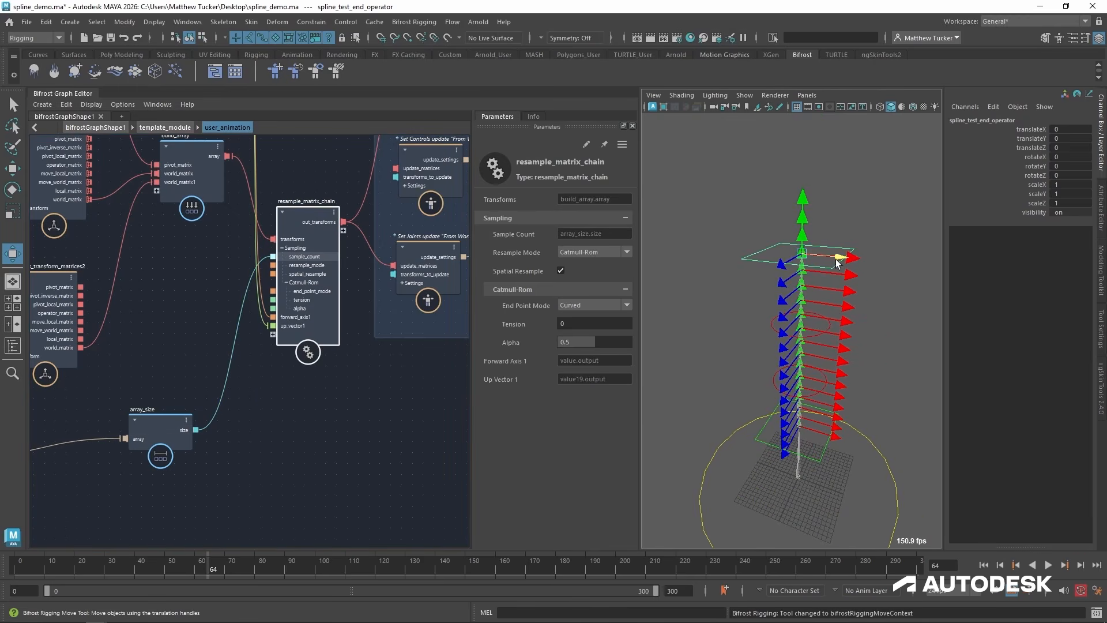
{"action": "left_click_drag", "start_coordinate": [842, 255], "coordinate": [795, 206]}
{"action": "key", "text": "ctrl+z"}
{"action": "key", "text": "ctrl+z"}
Try rotating and scaling the upper mid control to test its effect on the chain, and undo both changes.
{"action": "left_click", "coordinate": [777, 331]}
{"action": "key", "text": "e"}
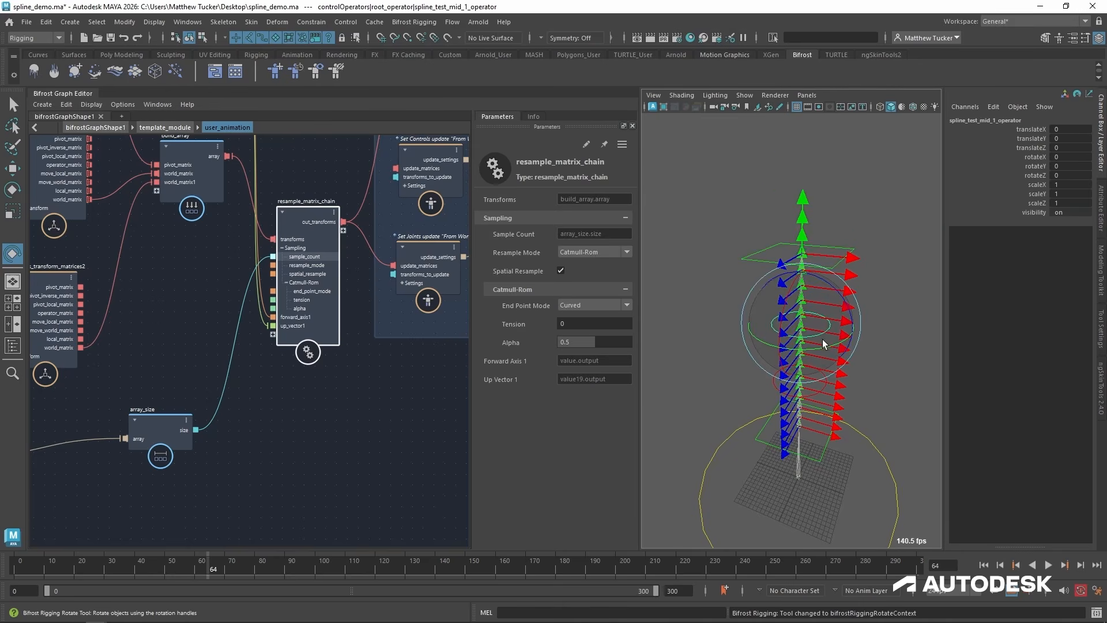
{"action": "left_click_drag", "start_coordinate": [823, 339], "coordinate": [778, 347]}
{"action": "key", "text": "ctrl+z"}
{"action": "key", "text": "r"}
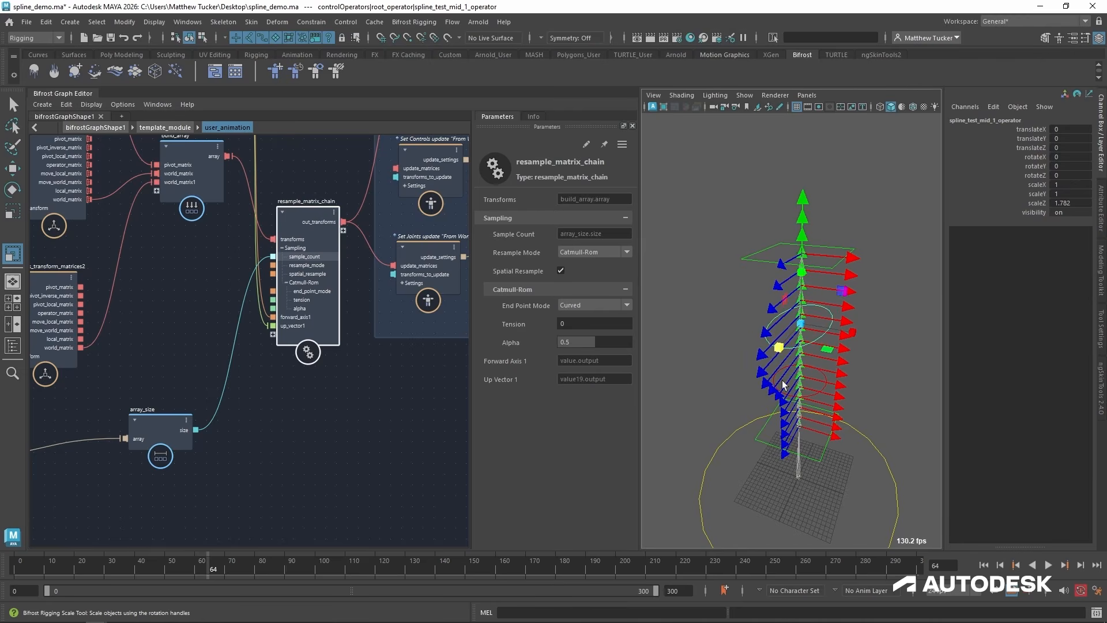
{"action": "key", "text": "ctrl+z"}
Try manipulating the end control once more, undo the change, and view the chain from another angle.
{"action": "left_click_drag", "start_coordinate": [782, 306], "coordinate": [707, 167], "text": "alt"}
{"action": "left_click", "coordinate": [726, 285]}
{"action": "left_click", "coordinate": [757, 257]}
{"action": "key", "text": "w"}
{"action": "key", "text": "ctrl+z"}
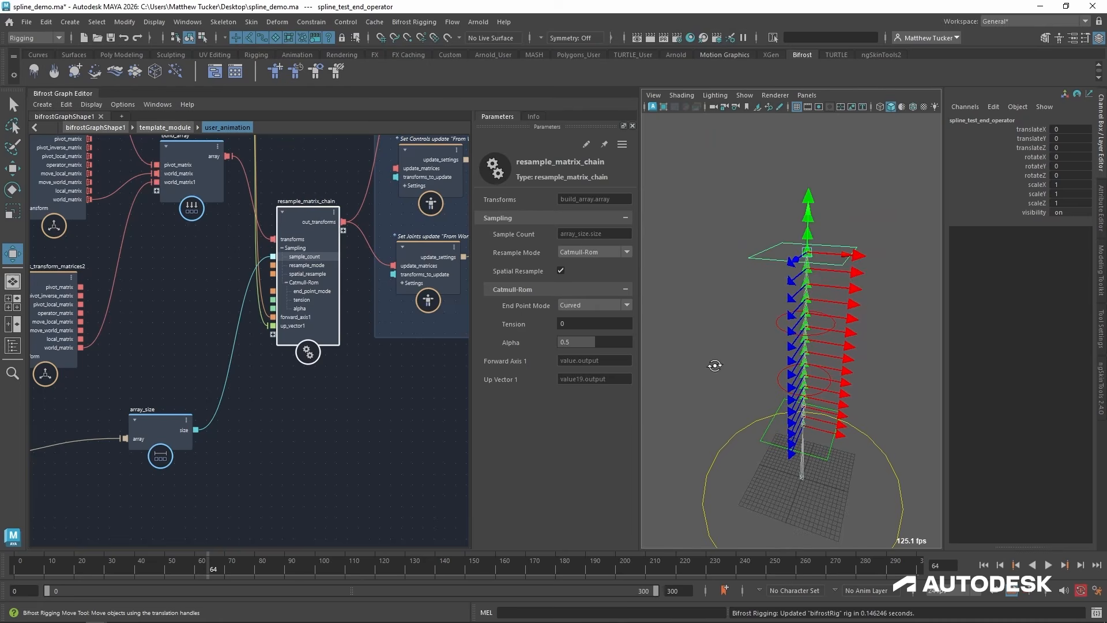
{"action": "left_click_drag", "start_coordinate": [715, 365], "coordinate": [808, 295], "text": "alt"}
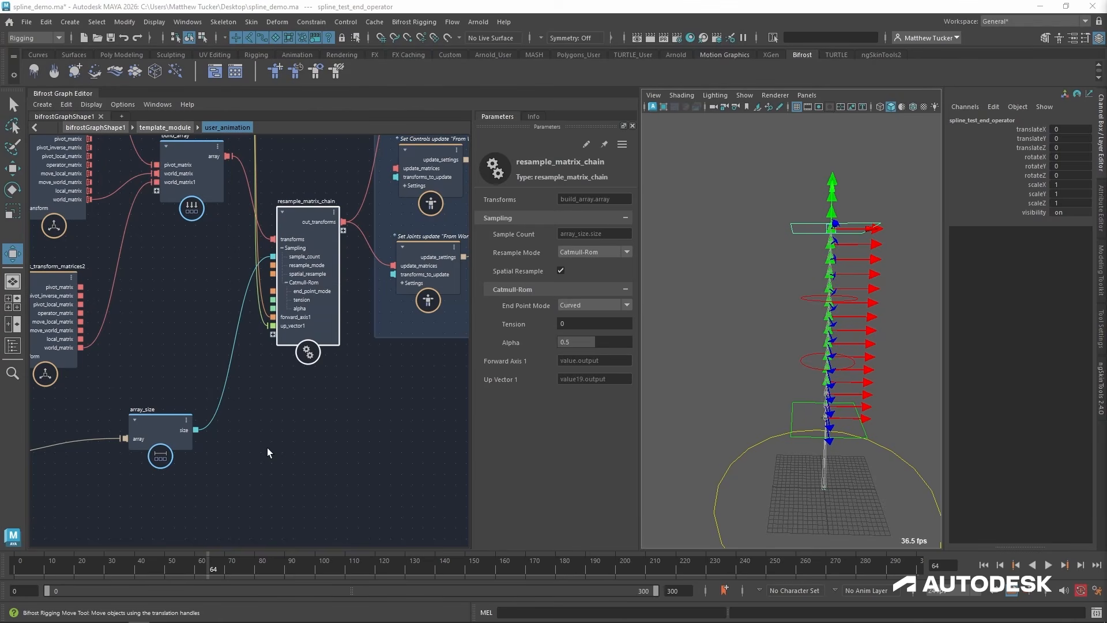
Move the three find nodes for the base, mid and end controls farther from their access_transform_matrices nodes.
{"action": "middle_click_drag", "start_coordinate": [160, 276], "coordinate": [299, 383]}
{"action": "middle_click_drag", "start_coordinate": [228, 317], "coordinate": [260, 310]}
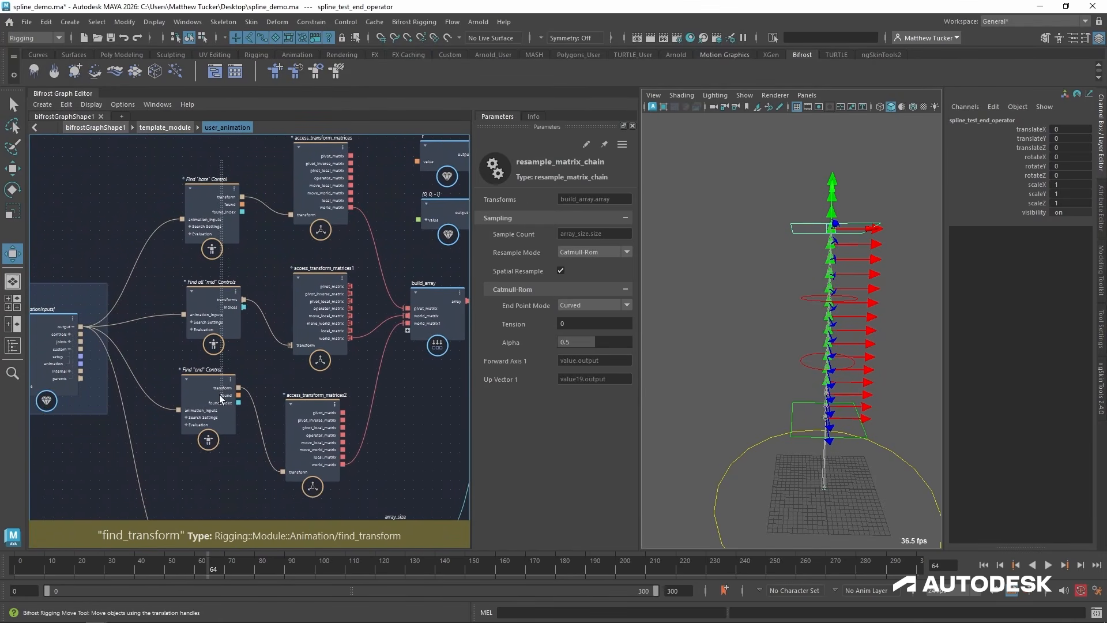
{"action": "left_click_drag", "start_coordinate": [219, 395], "coordinate": [220, 394]}
{"action": "left_click_drag", "start_coordinate": [220, 395], "coordinate": [196, 406]}
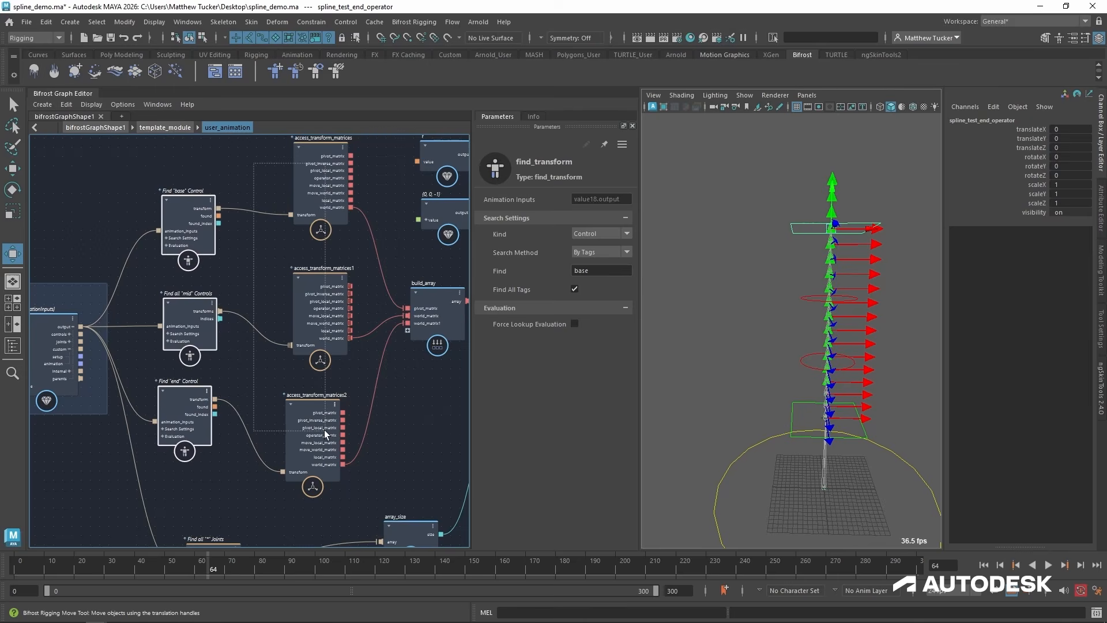
Move build_array down between the access_transform_matrices nodes and resample_matrix_chain, and line resample_matrix_chain up with it.
{"action": "left_click", "coordinate": [446, 437]}
{"action": "middle_click_drag", "start_coordinate": [446, 437], "coordinate": [305, 463]}
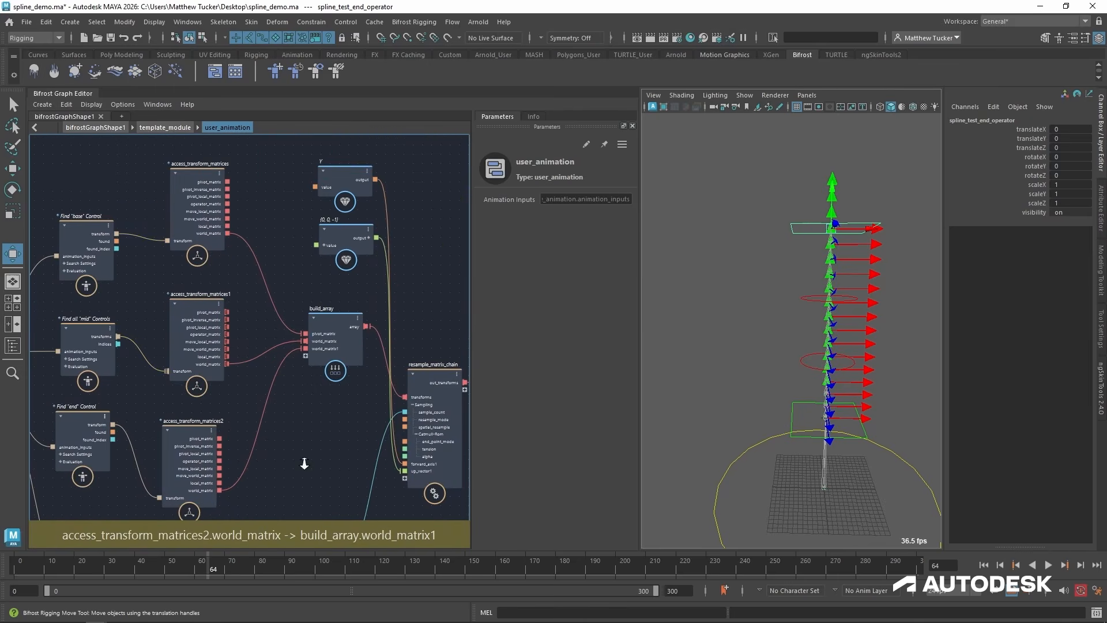
{"action": "scroll", "coordinate": [305, 463], "scroll_direction": "up", "scroll_amount": 1}
{"action": "left_click_drag", "start_coordinate": [343, 318], "coordinate": [353, 384]}
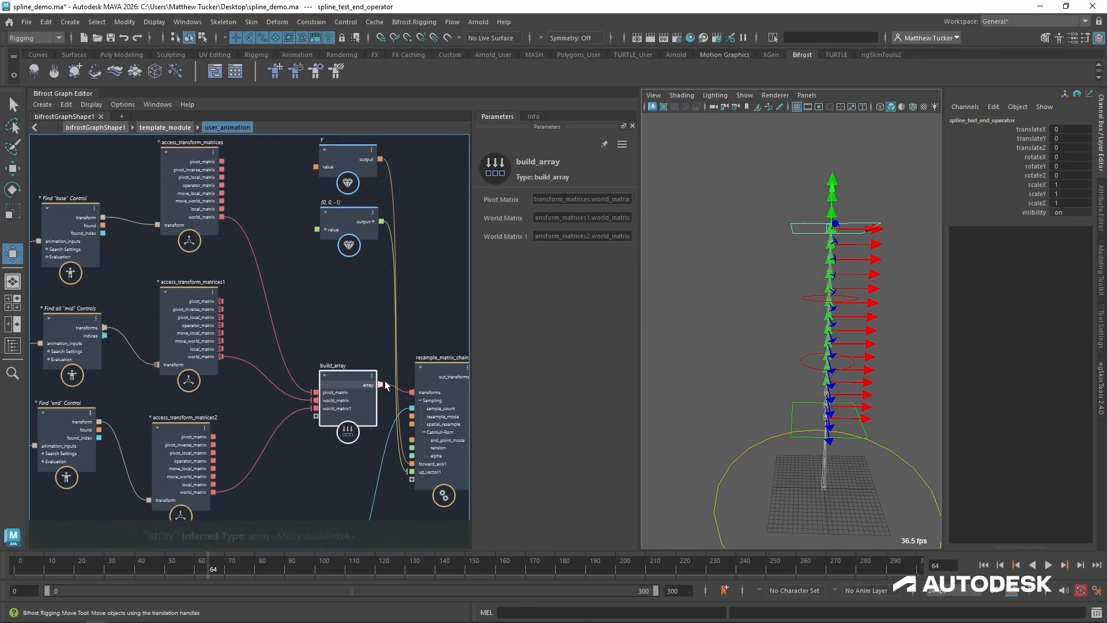
{"action": "middle_click_drag", "start_coordinate": [386, 386], "coordinate": [291, 368]}
{"action": "left_click", "coordinate": [348, 348]}
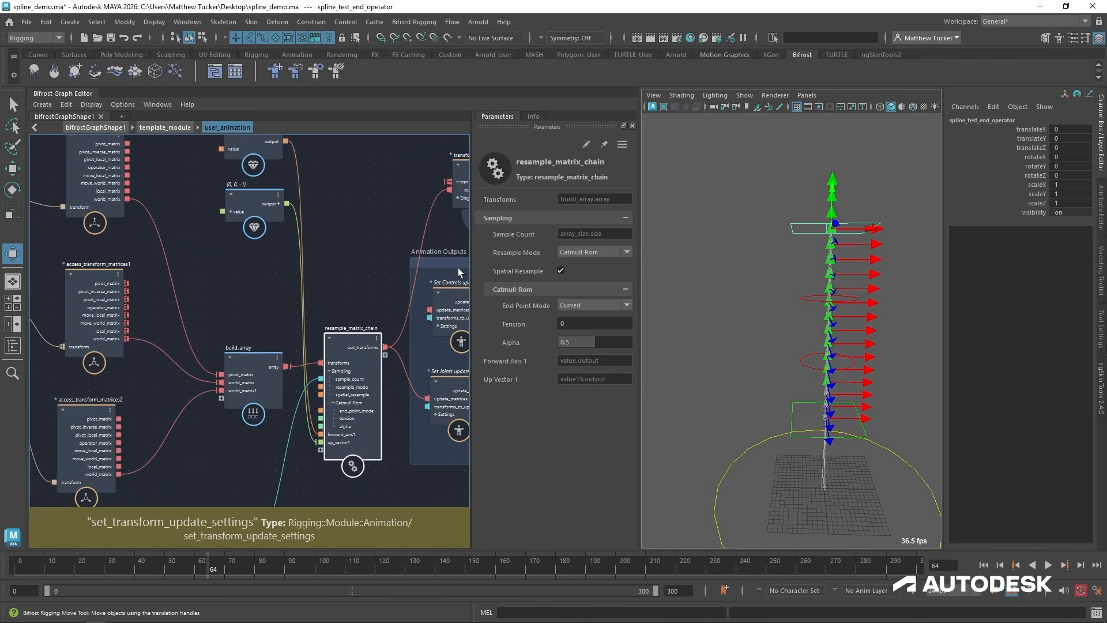
Move the Animation Outputs backdrop farther away from resample_matrix_chain.
{"action": "scroll", "coordinate": [456, 271], "scroll_direction": "down", "scroll_amount": 2}
{"action": "middle_click_drag", "start_coordinate": [413, 296], "coordinate": [288, 295]}
{"action": "left_click_drag", "start_coordinate": [330, 268], "coordinate": [431, 275]}
Space out the Y and (0, 0, -1) value nodes, resample_matrix_chain and transform_scope to the right of build_array.
{"action": "left_click_drag", "start_coordinate": [118, 162], "coordinate": [192, 276]}
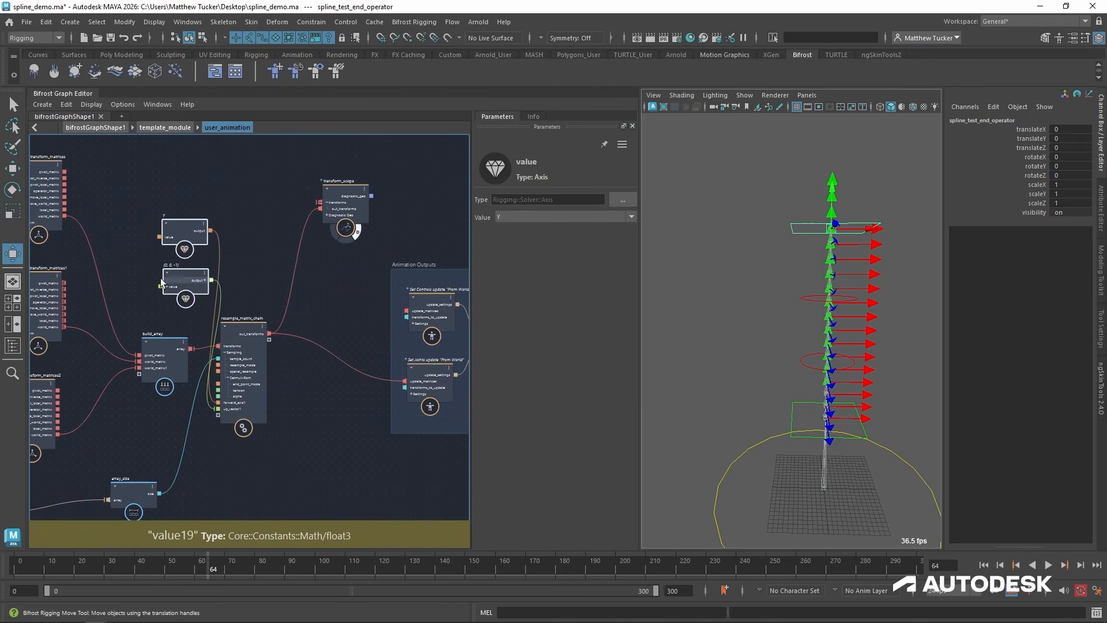
{"action": "scroll", "coordinate": [164, 282], "scroll_direction": "up", "scroll_amount": 3}
{"action": "middle_click_drag", "start_coordinate": [207, 275], "coordinate": [264, 262]}
{"action": "left_click_drag", "start_coordinate": [264, 262], "coordinate": [256, 254]}
{"action": "middle_click_drag", "start_coordinate": [113, 331], "coordinate": [184, 318]}
{"action": "scroll", "coordinate": [359, 322], "scroll_direction": "down", "scroll_amount": 2}
{"action": "middle_click_drag", "start_coordinate": [385, 319], "coordinate": [267, 322]}
{"action": "left_click_drag", "start_coordinate": [267, 322], "coordinate": [372, 317]}
{"action": "left_click_drag", "start_coordinate": [193, 171], "coordinate": [221, 281]}
{"action": "left_click_drag", "start_coordinate": [205, 258], "coordinate": [276, 269]}
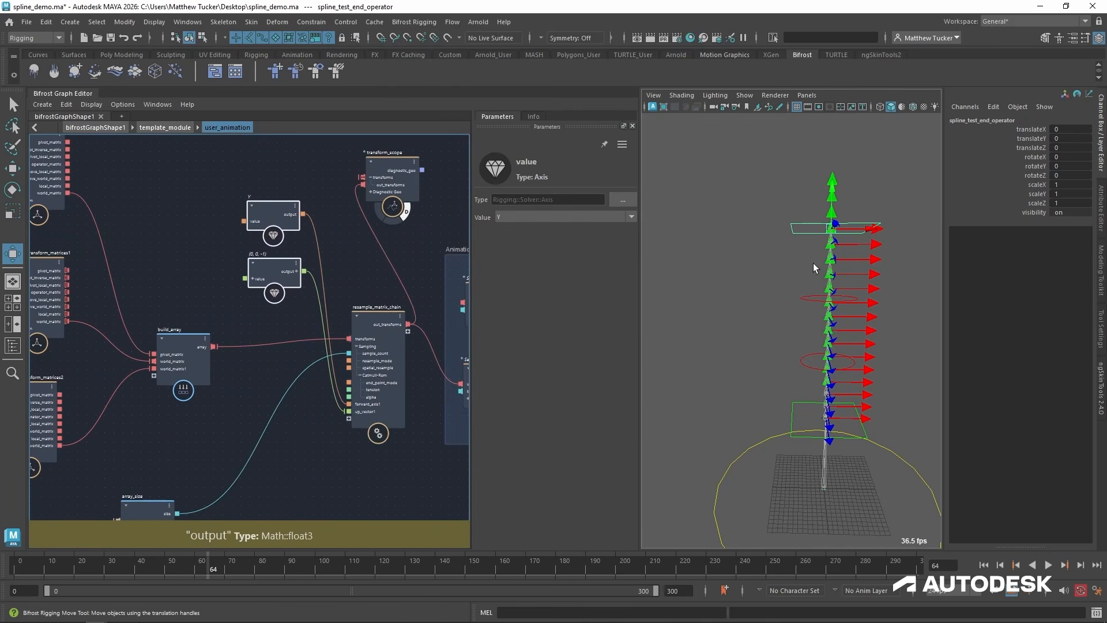
Set the transform_scope node's Axes Shape to Wire and view the chain from another angle.
{"action": "left_click", "coordinate": [389, 154]}
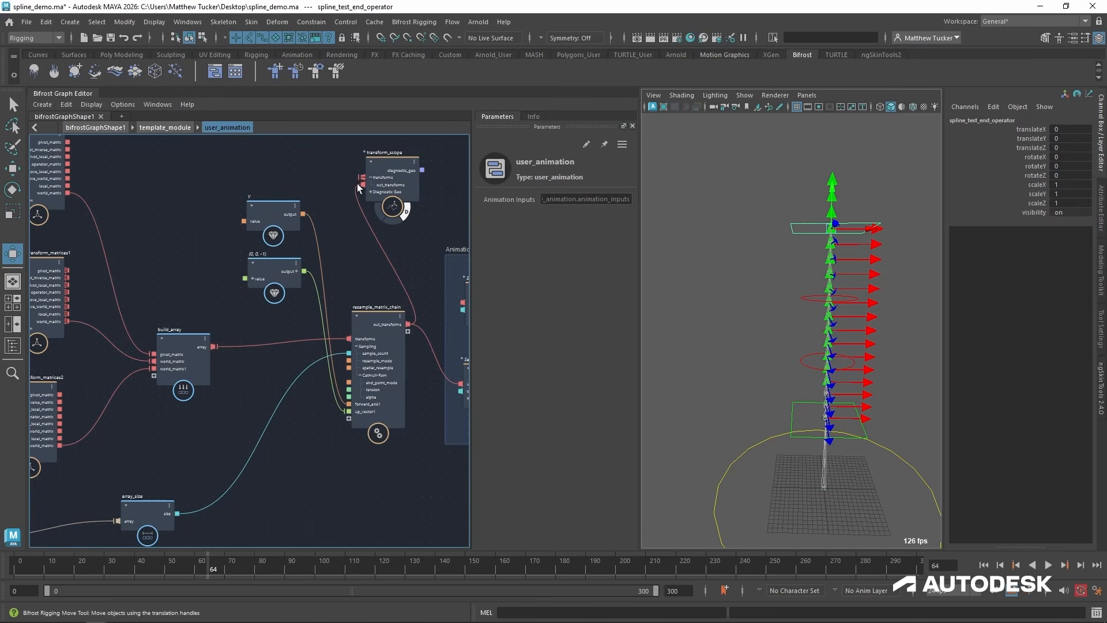
{"action": "left_click", "coordinate": [386, 160]}
{"action": "left_click", "coordinate": [572, 217]}
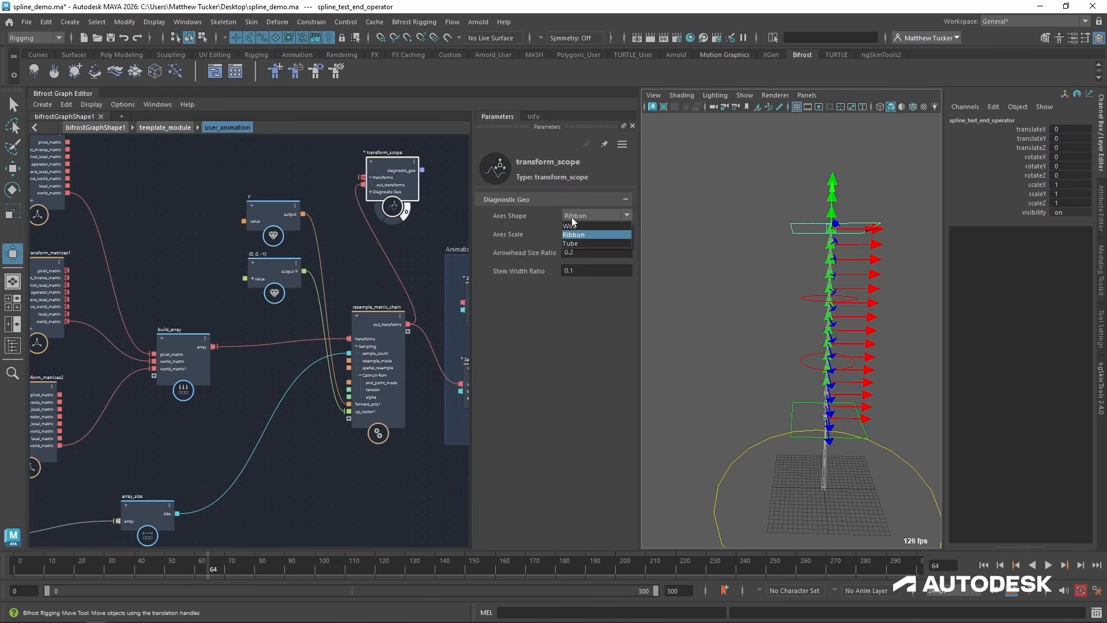
{"action": "left_click_drag", "start_coordinate": [853, 309], "coordinate": [823, 312], "text": "alt"}
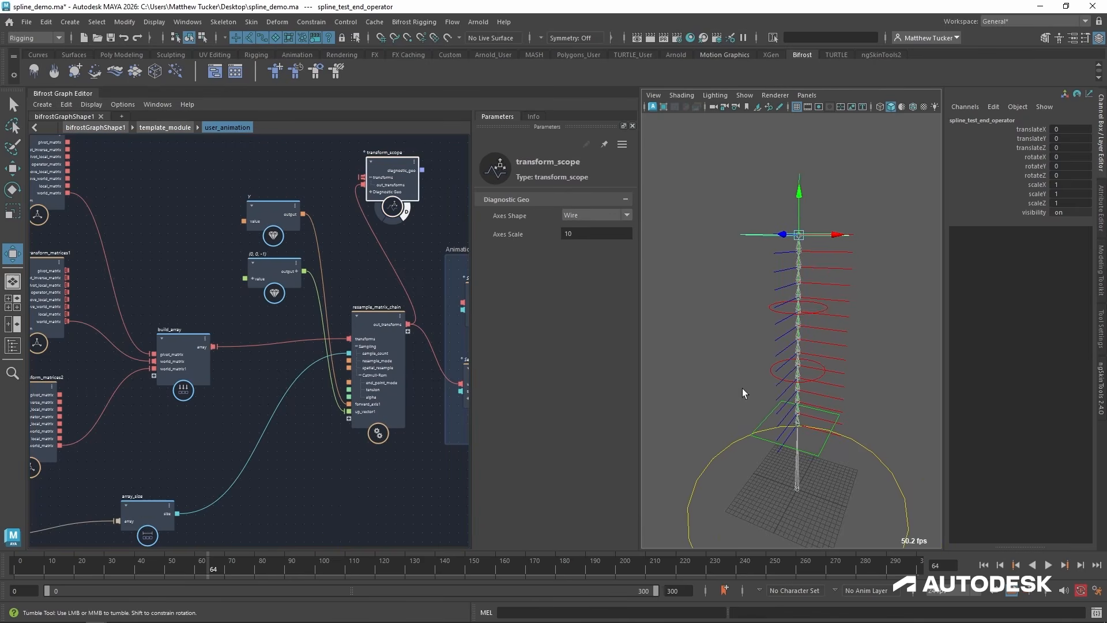
Move build_array farther right to open up space beside the access_transform_matrices nodes.
{"action": "middle_click_drag", "start_coordinate": [241, 407], "coordinate": [319, 443], "text": "alt"}
{"action": "right_click_drag", "start_coordinate": [319, 443], "coordinate": [324, 393], "text": "alt"}
{"action": "middle_click_drag", "start_coordinate": [233, 334], "coordinate": [351, 335], "text": "alt"}
{"action": "left_click", "coordinate": [352, 361]}
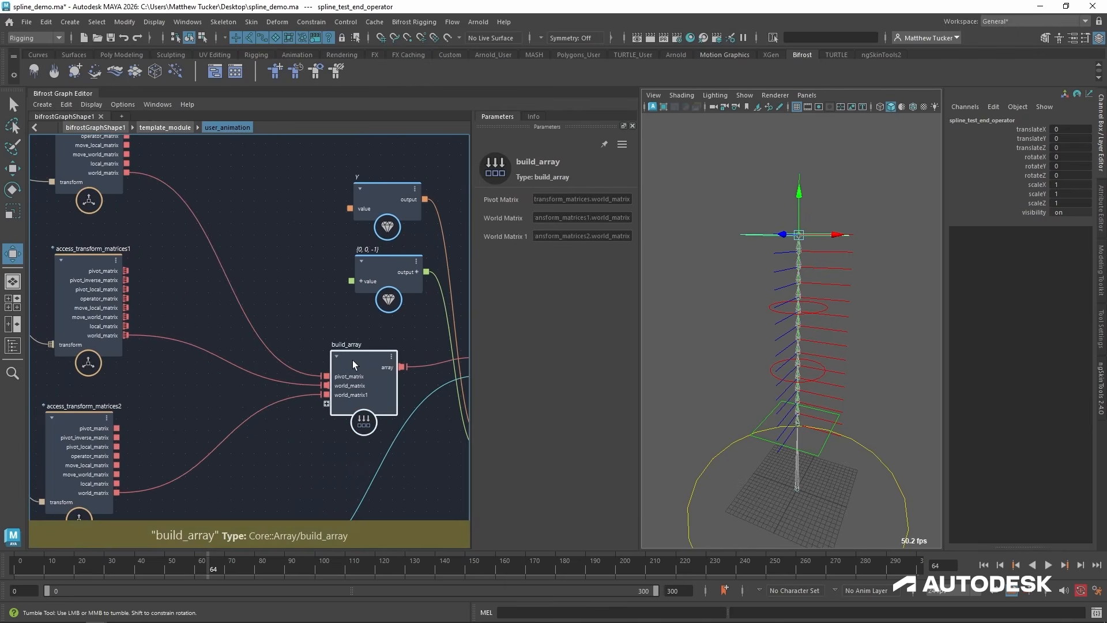
{"action": "left_click_drag", "start_coordinate": [353, 365], "coordinate": [377, 349]}
{"action": "left_click", "coordinate": [148, 333]}
{"action": "scroll", "coordinate": [110, 325], "scroll_direction": "up", "scroll_amount": 1}
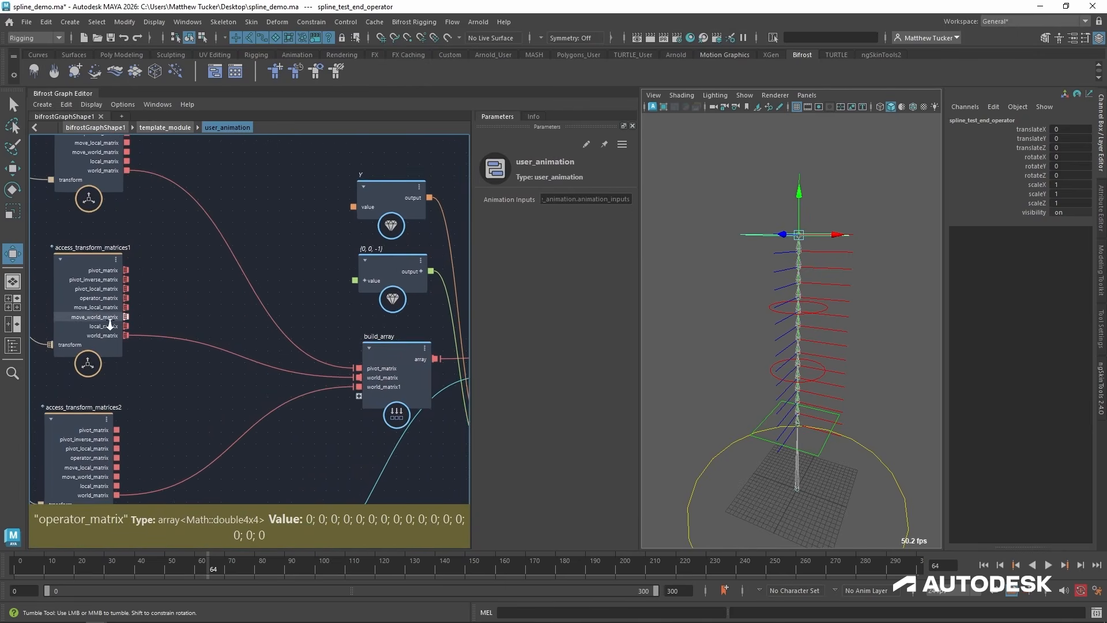
Add an iterate compound and place it between access_transform_matrices and the Y value node.
{"action": "right_click_drag", "start_coordinate": [109, 325], "coordinate": [107, 325], "text": "alt"}
{"action": "middle_click_drag", "start_coordinate": [106, 325], "coordinate": [170, 324], "text": "alt"}
{"action": "key", "text": "Tab"}
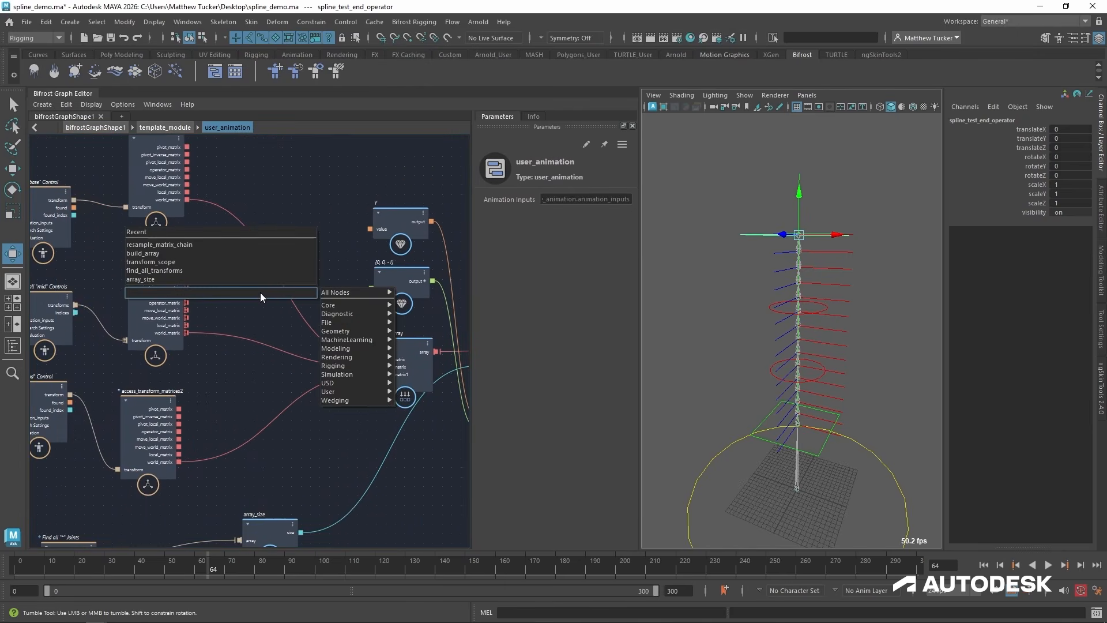
{"action": "type", "text": "it"}
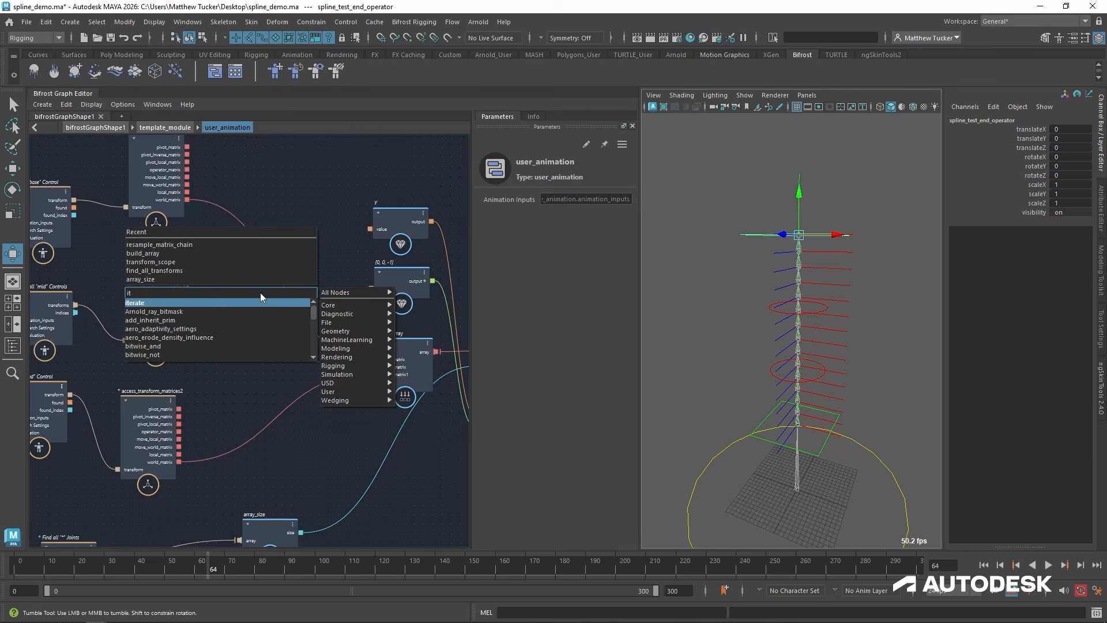
{"action": "key", "text": "Return"}
{"action": "left_click_drag", "start_coordinate": [274, 313], "coordinate": [320, 215]}
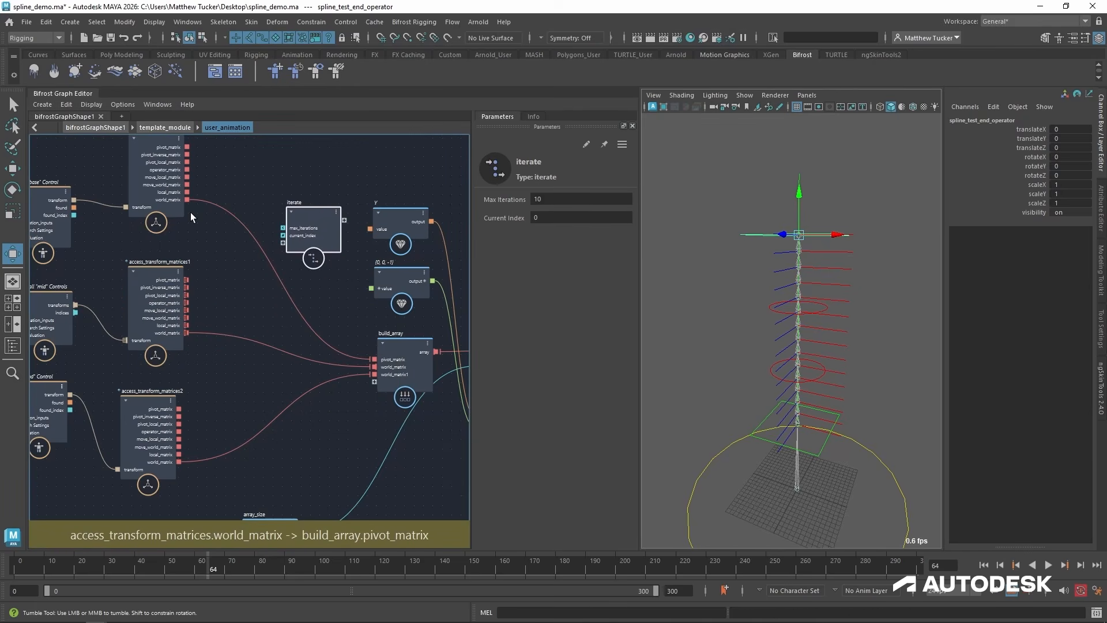
Connect the world_matrix outputs of access_transform_matrices and access_transform_matrices2 to new input ports on the iterate compound.
{"action": "middle_click_drag", "start_coordinate": [191, 213], "coordinate": [206, 261], "text": "alt"}
{"action": "left_click_drag", "start_coordinate": [203, 234], "coordinate": [296, 277]}
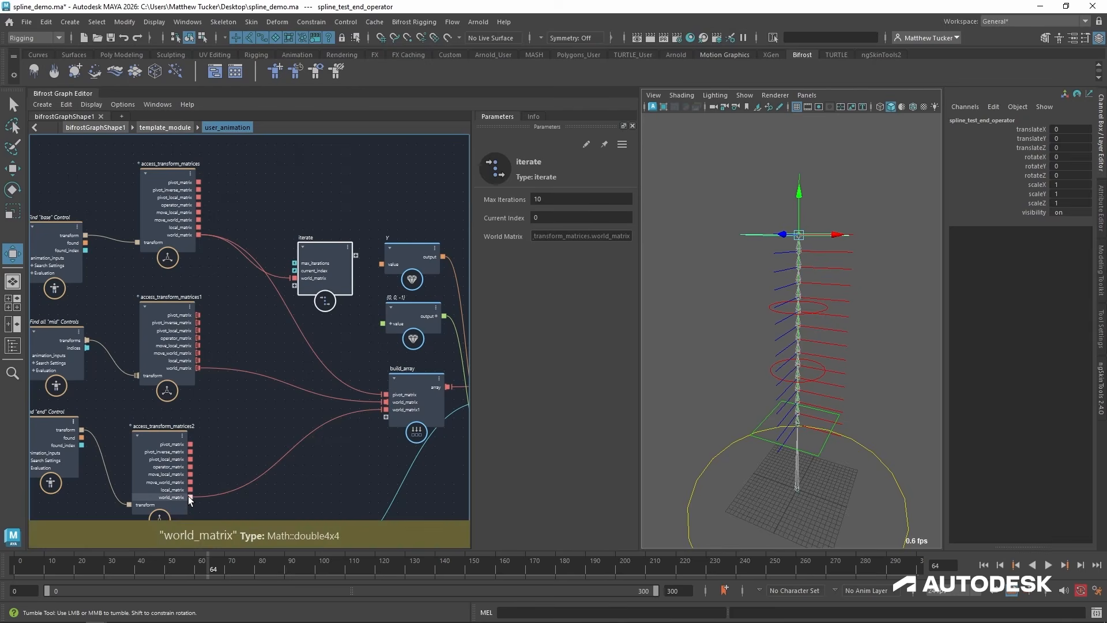
{"action": "left_click_drag", "start_coordinate": [190, 497], "coordinate": [293, 292]}
{"action": "scroll", "coordinate": [293, 292], "scroll_direction": "up", "scroll_amount": 2}
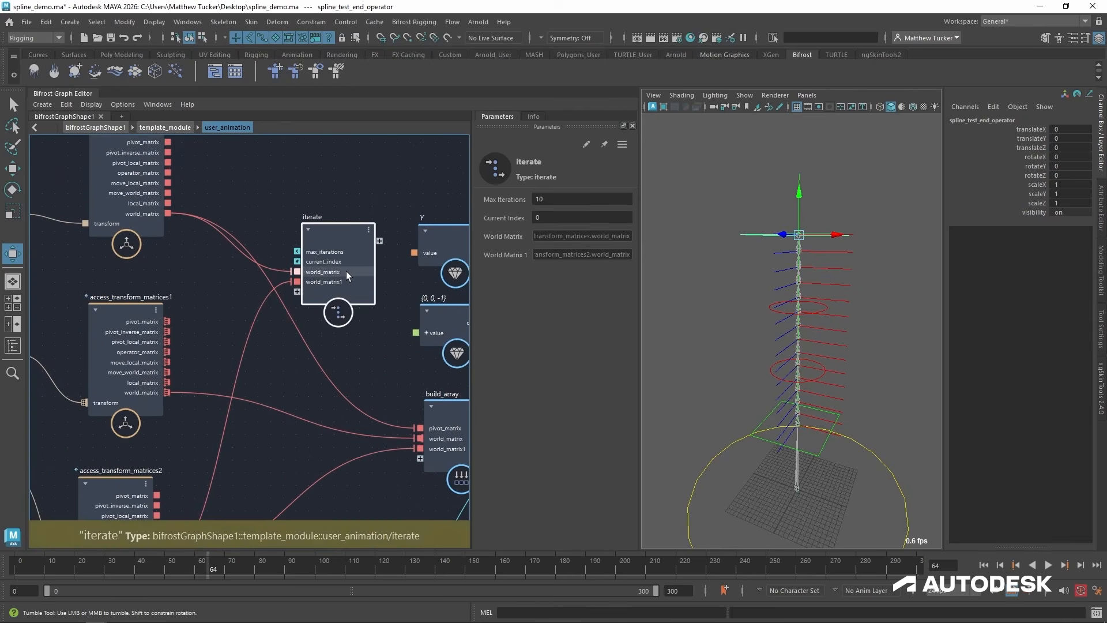
Rename the iterate compound's world_matrix port to base_world_matrix and its world_matrix1 port to end_world_matrix.
{"action": "right_click", "coordinate": [347, 272]}
{"action": "left_click", "coordinate": [383, 283]}
{"action": "type", "text": "base_world_matrix"}
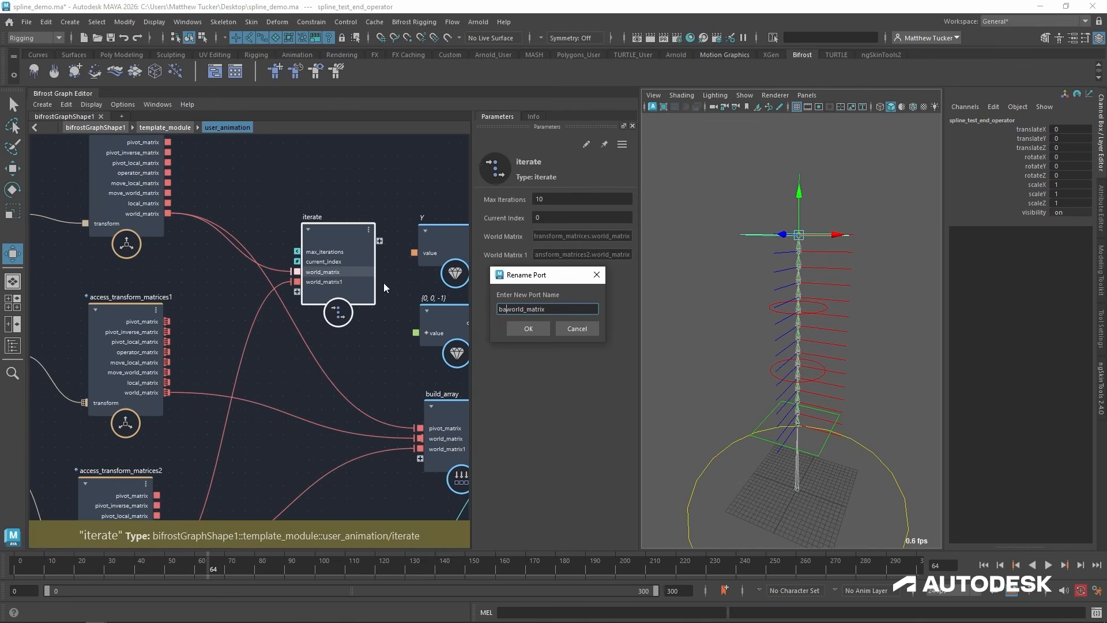
{"action": "key", "text": "Return"}
{"action": "right_click", "coordinate": [366, 281]}
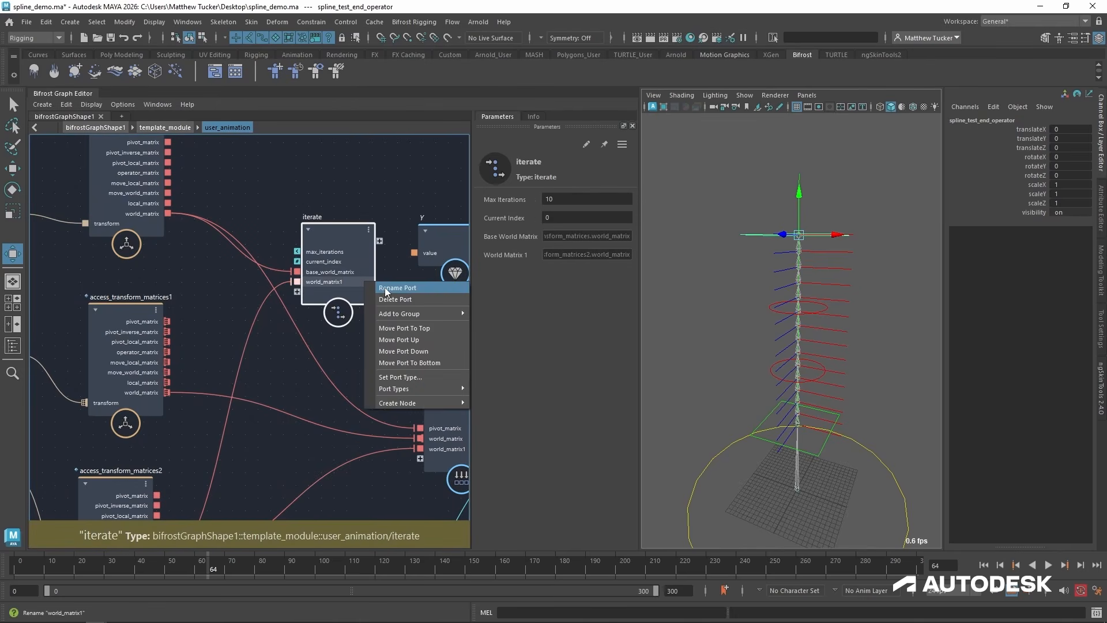
{"action": "left_click", "coordinate": [386, 289]}
{"action": "key", "text": "End"}
{"action": "key", "text": "BackSpace"}
{"action": "type", "text": "end_"}
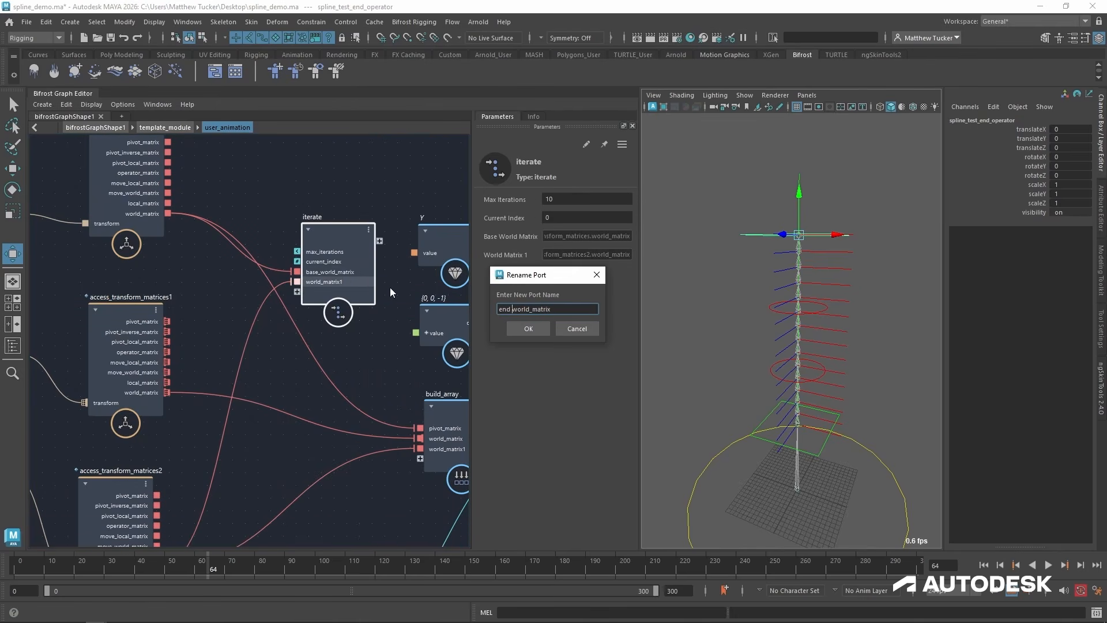
{"action": "key", "text": "Return"}
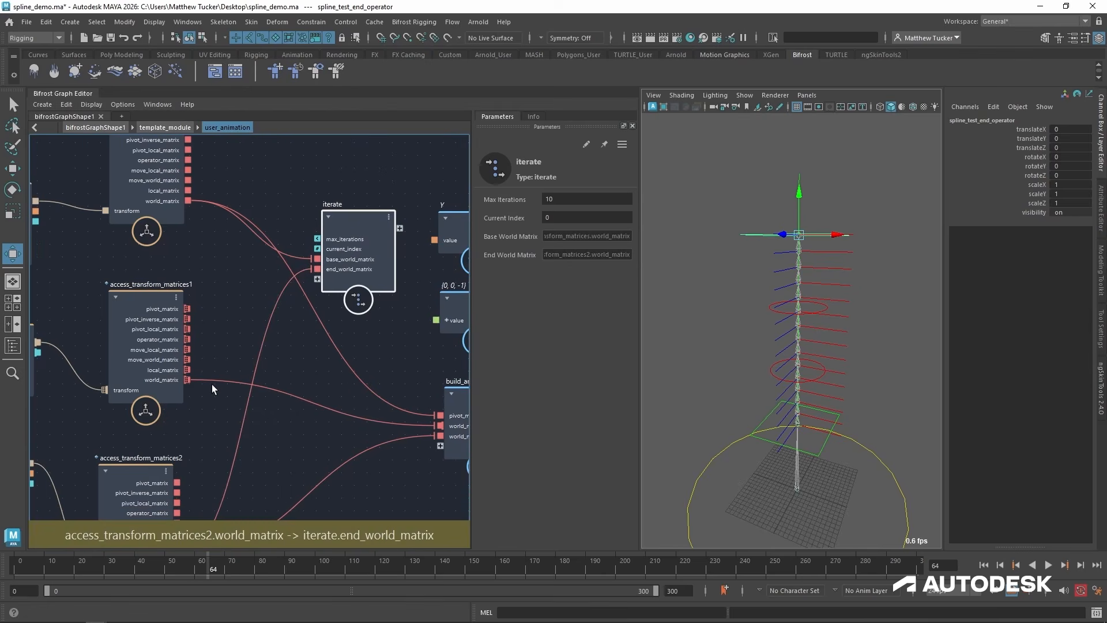
Connect access_transform_matrices1's world_matrix to a new input on iterate and rename that port mid_world_matrix.
{"action": "left_click_drag", "start_coordinate": [187, 380], "coordinate": [329, 279]}
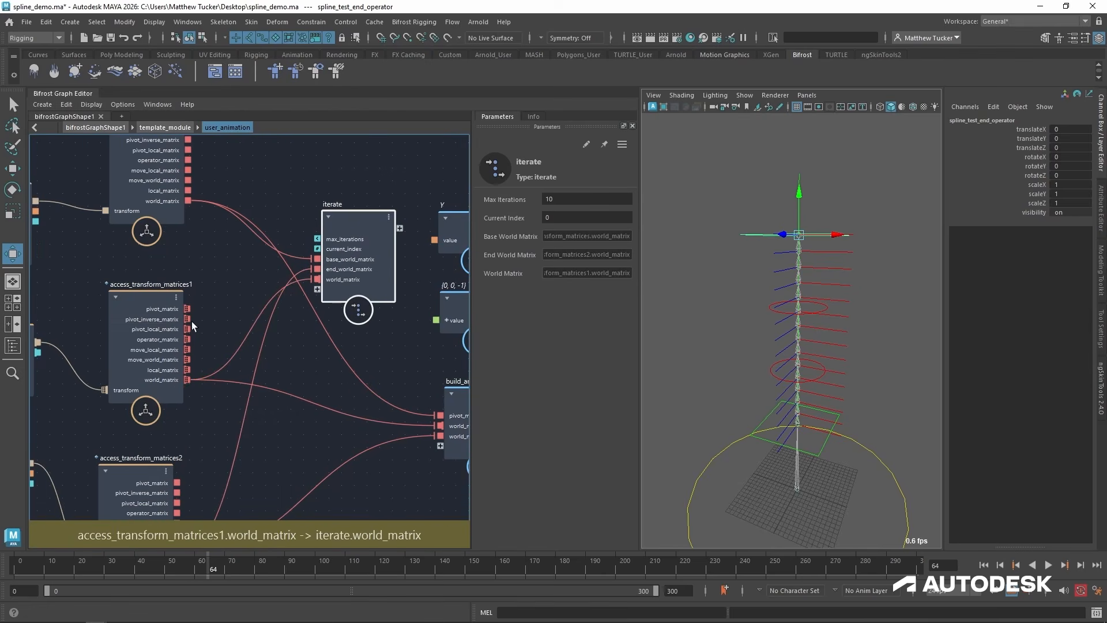
{"action": "middle_click_drag", "start_coordinate": [156, 293], "coordinate": [181, 338]}
{"action": "right_click", "coordinate": [356, 315]}
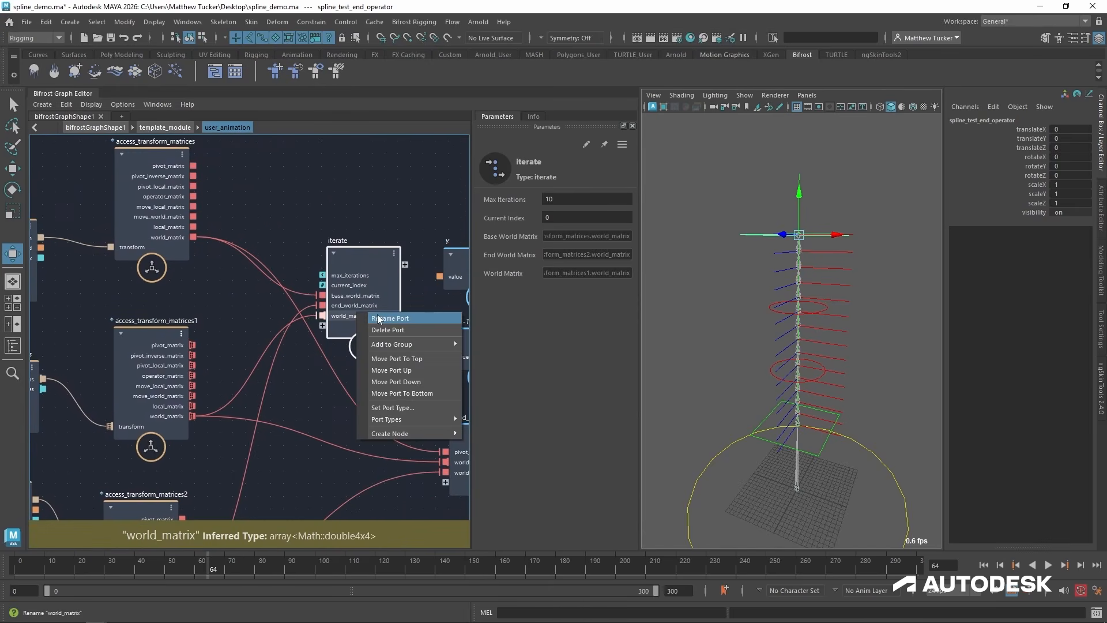
{"action": "left_click", "coordinate": [381, 319]}
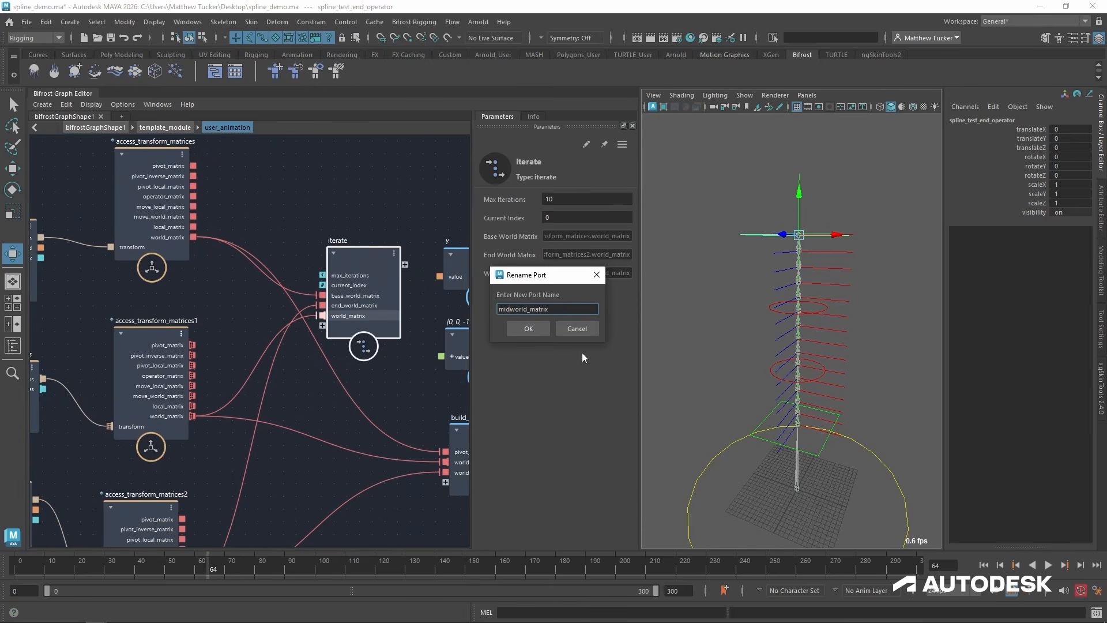
{"action": "key", "text": "Home"}
{"action": "type", "text": "mid_"}
{"action": "key", "text": "Return"}
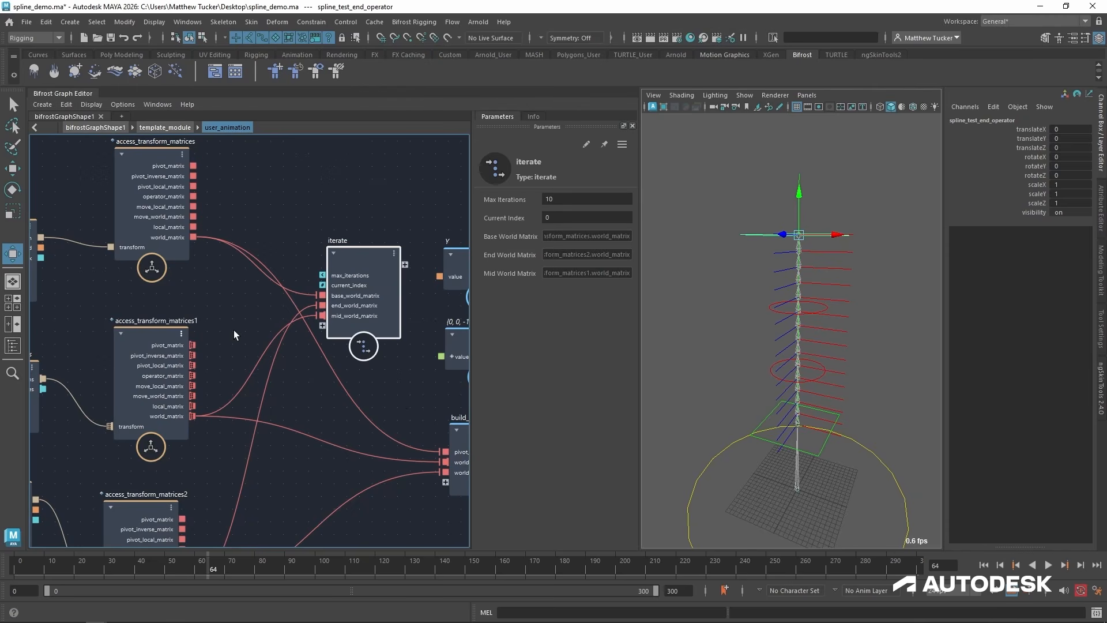
Add an array_size node that takes access_transform_matrices1's pivot_matrix and feeds its size into iterate's max_iterations.
{"action": "left_click", "coordinate": [181, 348]}
{"action": "left_click_drag", "start_coordinate": [354, 252], "coordinate": [365, 220]}
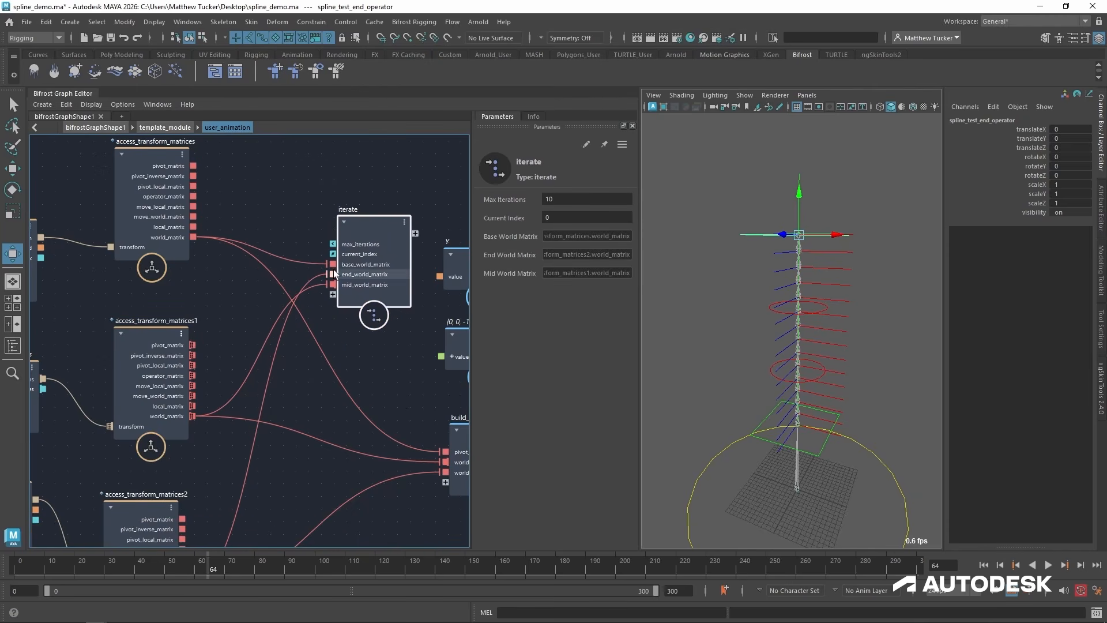
{"action": "left_click", "coordinate": [234, 296]}
{"action": "key", "text": "Tab"}
{"action": "type", "text": "a"}
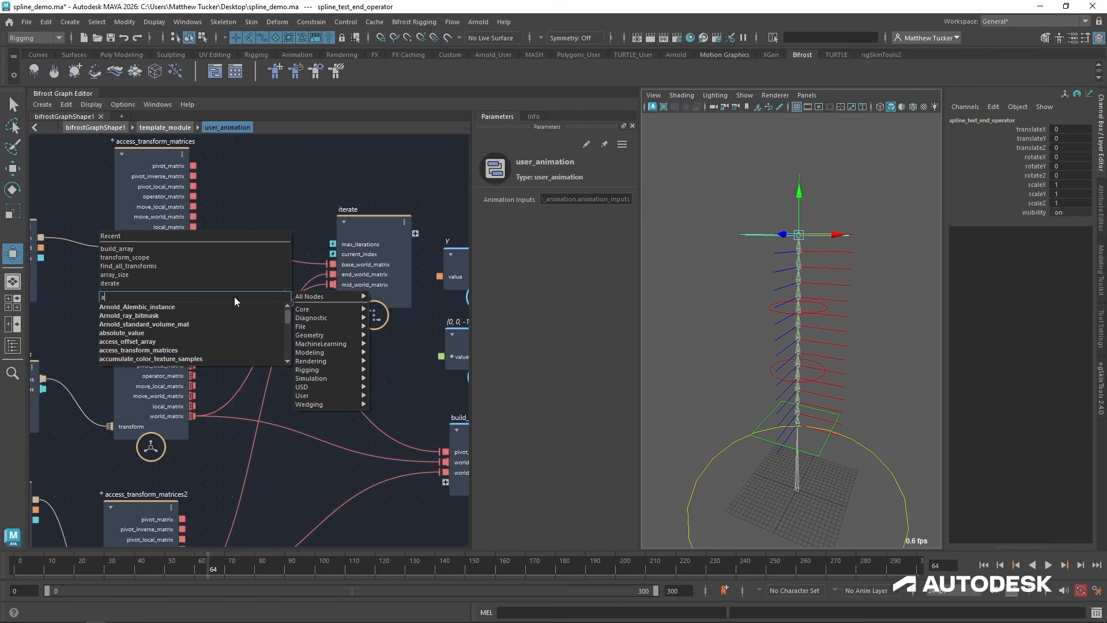
{"action": "key", "text": "Up"}
{"action": "key", "text": "Return"}
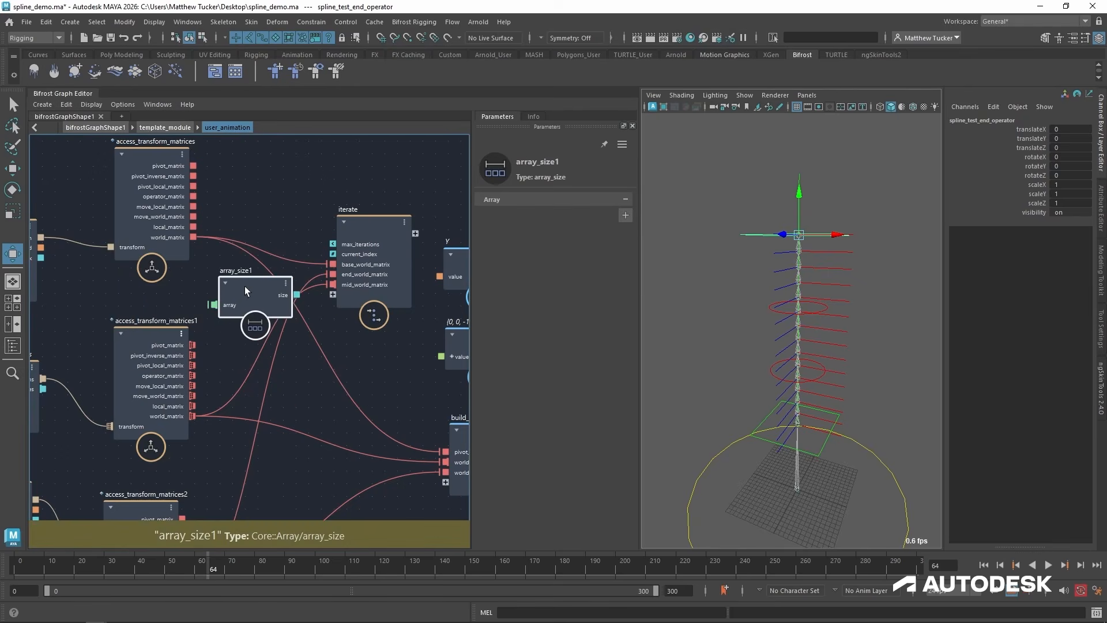
{"action": "left_click_drag", "start_coordinate": [193, 345], "coordinate": [217, 297]}
{"action": "left_click_drag", "start_coordinate": [299, 287], "coordinate": [267, 330]}
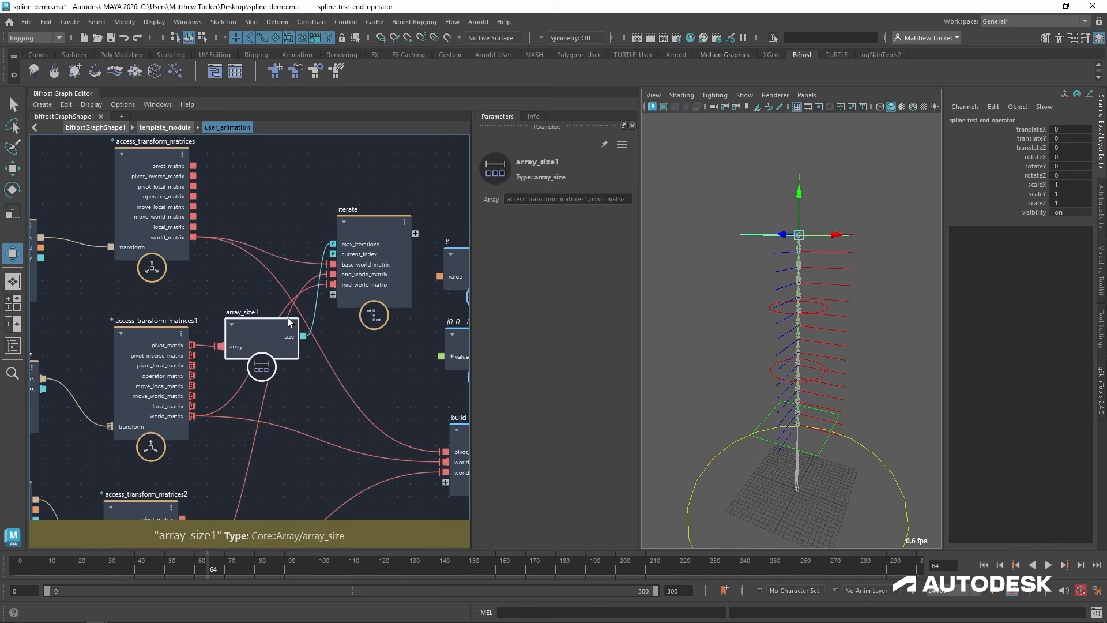
Spread out the control-finding and access_transform_matrices nodes, and reposition array_size1 and iterate between them and build_array.
{"action": "left_click_drag", "start_coordinate": [356, 240], "coordinate": [366, 358]}
{"action": "right_click_drag", "start_coordinate": [399, 411], "coordinate": [373, 430], "text": "alt"}
{"action": "middle_click_drag", "start_coordinate": [374, 438], "coordinate": [519, 371], "text": "alt"}
{"action": "middle_click_drag", "start_coordinate": [141, 373], "coordinate": [227, 375], "text": "alt"}
{"action": "left_click_drag", "start_coordinate": [155, 283], "coordinate": [2, 284]}
{"action": "right_click_drag", "start_coordinate": [324, 324], "coordinate": [270, 346], "text": "alt"}
{"action": "middle_click_drag", "start_coordinate": [270, 346], "coordinate": [189, 365], "text": "alt"}
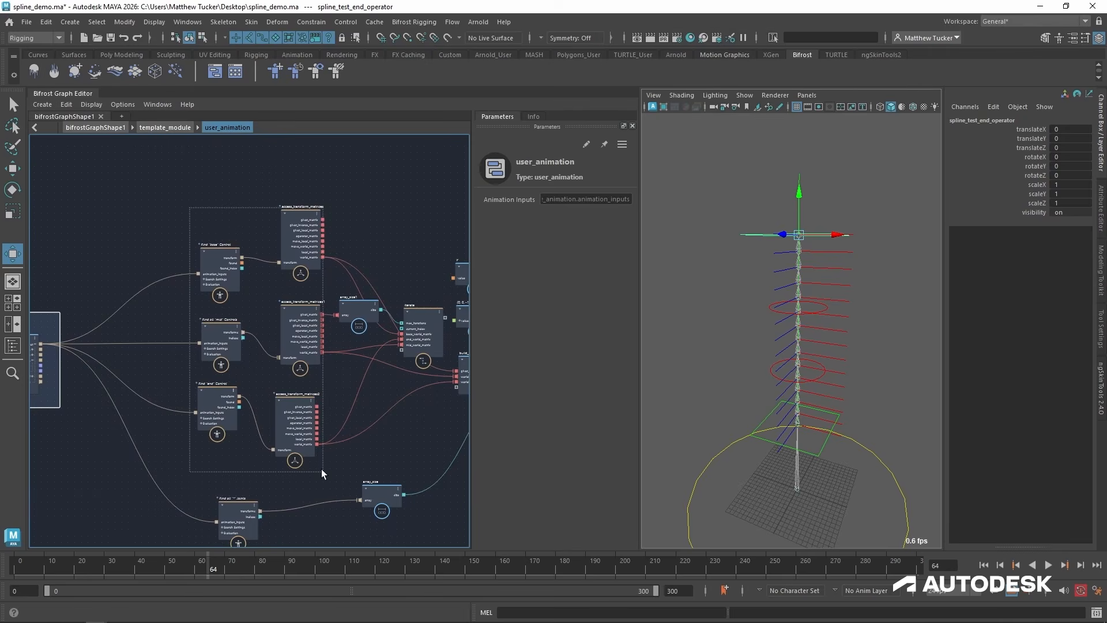
{"action": "left_click_drag", "start_coordinate": [321, 473], "coordinate": [321, 473]}
{"action": "middle_click_drag", "start_coordinate": [417, 418], "coordinate": [321, 452], "text": "alt"}
{"action": "scroll", "coordinate": [366, 406], "scroll_direction": "up", "scroll_amount": 2}
{"action": "left_click", "coordinate": [238, 279]}
{"action": "left_click", "coordinate": [376, 301]}
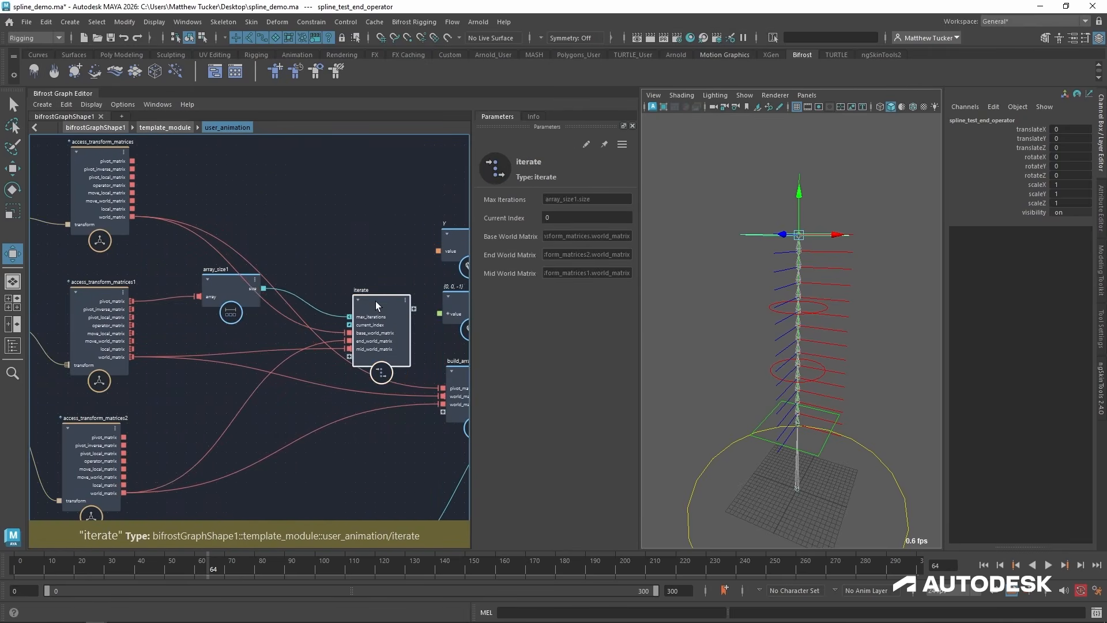
{"action": "left_click_drag", "start_coordinate": [375, 301], "coordinate": [341, 304]}
Add an interpolate_transform_matrix node inside the iterate compound and place it between the input and output nodes.
{"action": "double_click", "coordinate": [341, 304]}
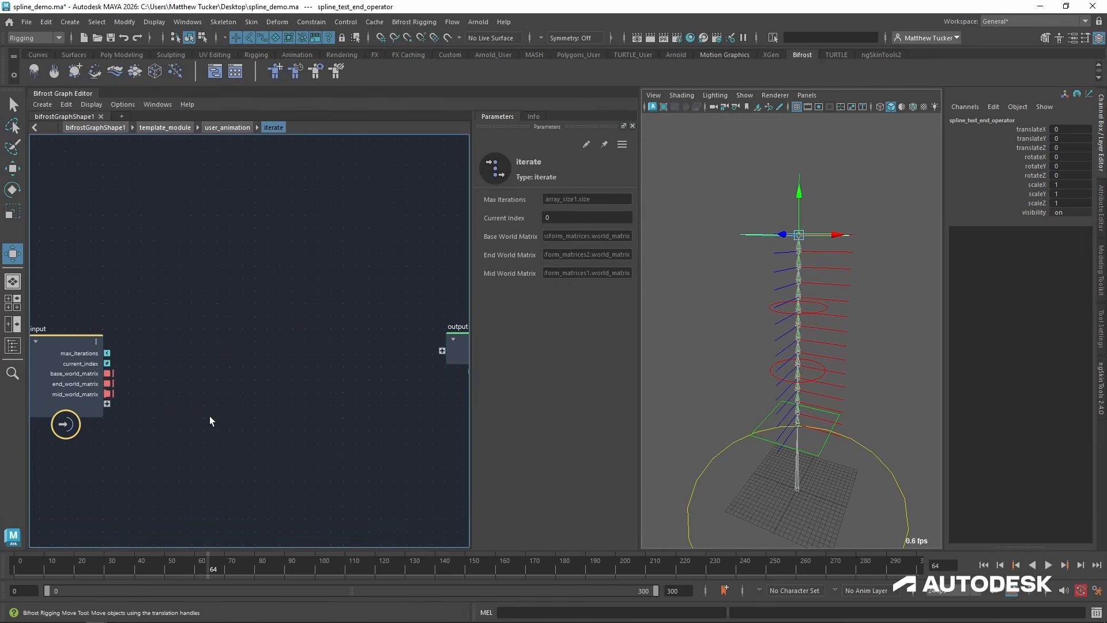
{"action": "key", "text": "Tab"}
{"action": "type", "text": "in"}
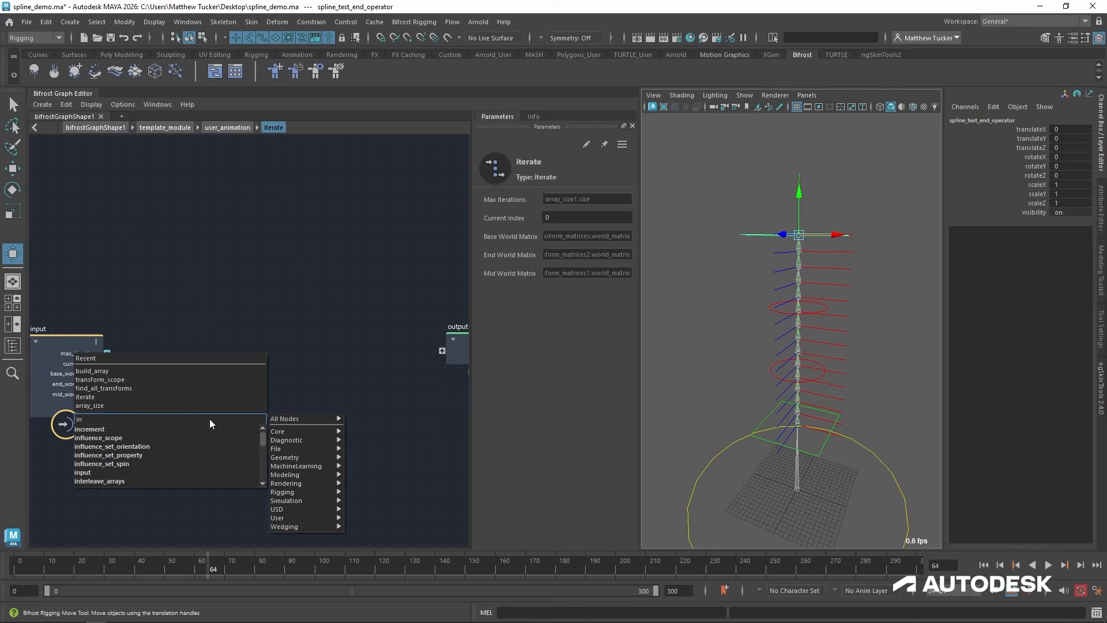
{"action": "key", "text": "BackSpace"}
{"action": "type", "text": "t"}
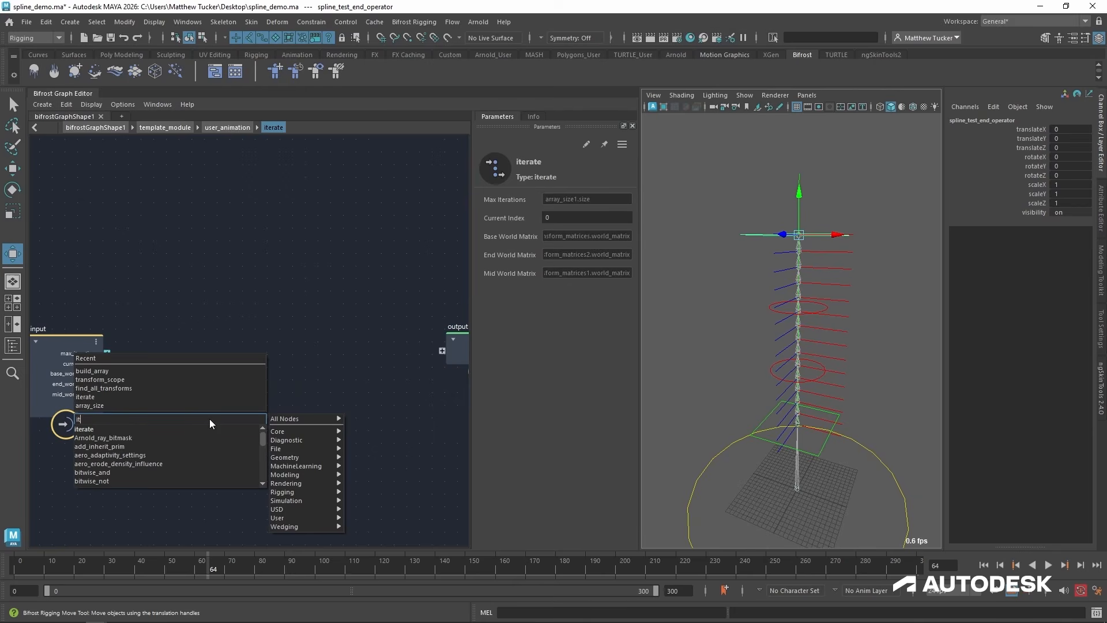
{"action": "key", "text": "BackSpace"}
{"action": "type", "text": "nter"}
{"action": "key", "text": "Down"}
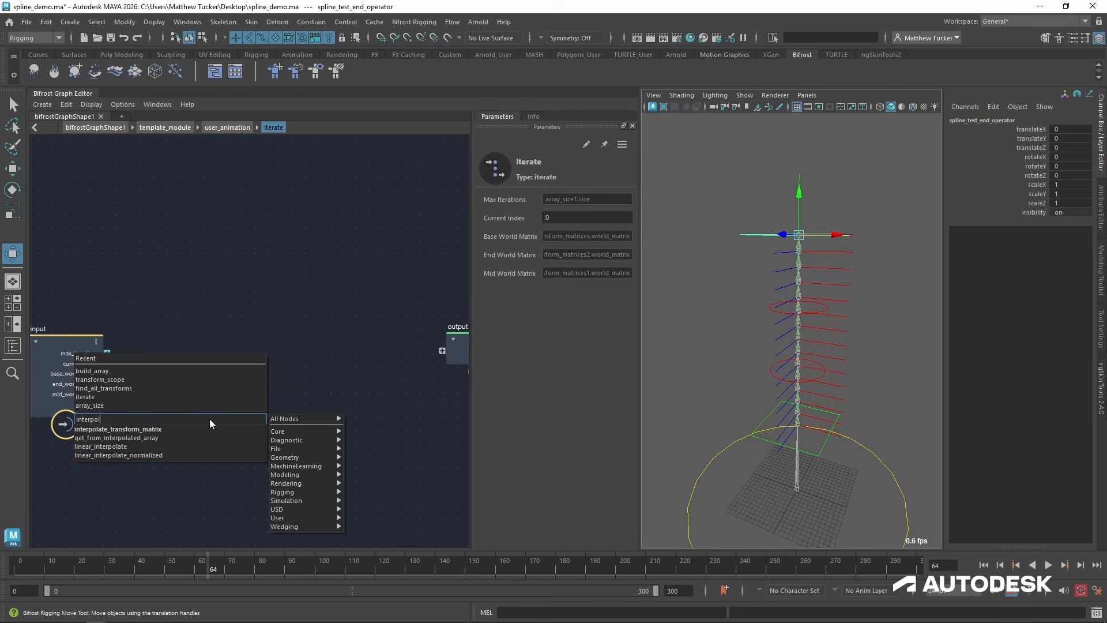
{"action": "key", "text": "Return"}
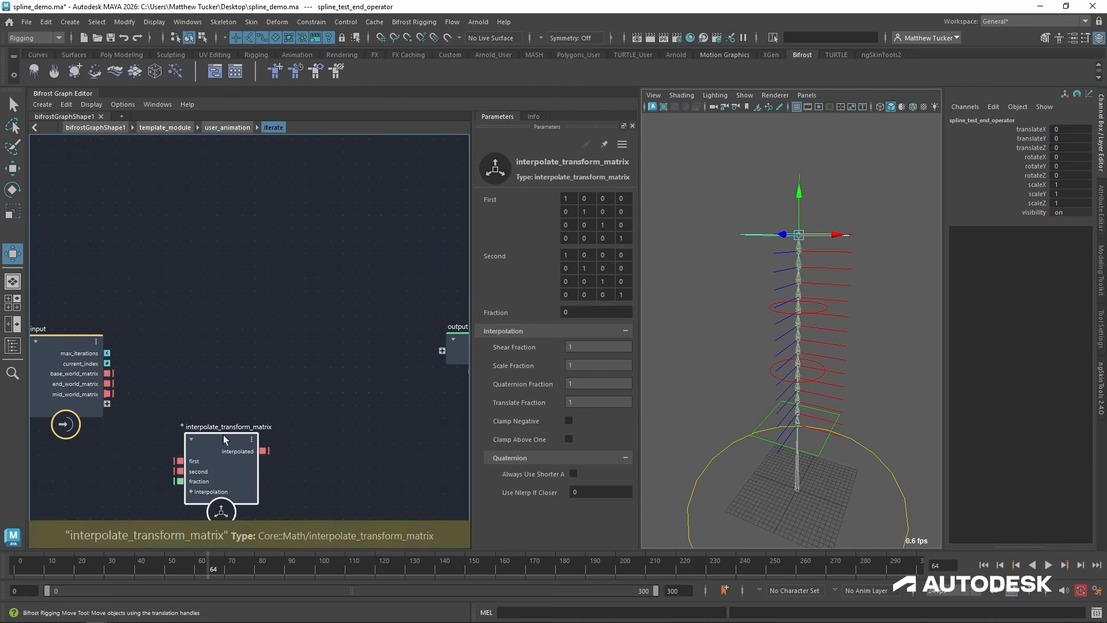
{"action": "left_click_drag", "start_coordinate": [224, 435], "coordinate": [274, 365]}
{"action": "left_click_drag", "start_coordinate": [796, 287], "coordinate": [778, 310], "text": "alt"}
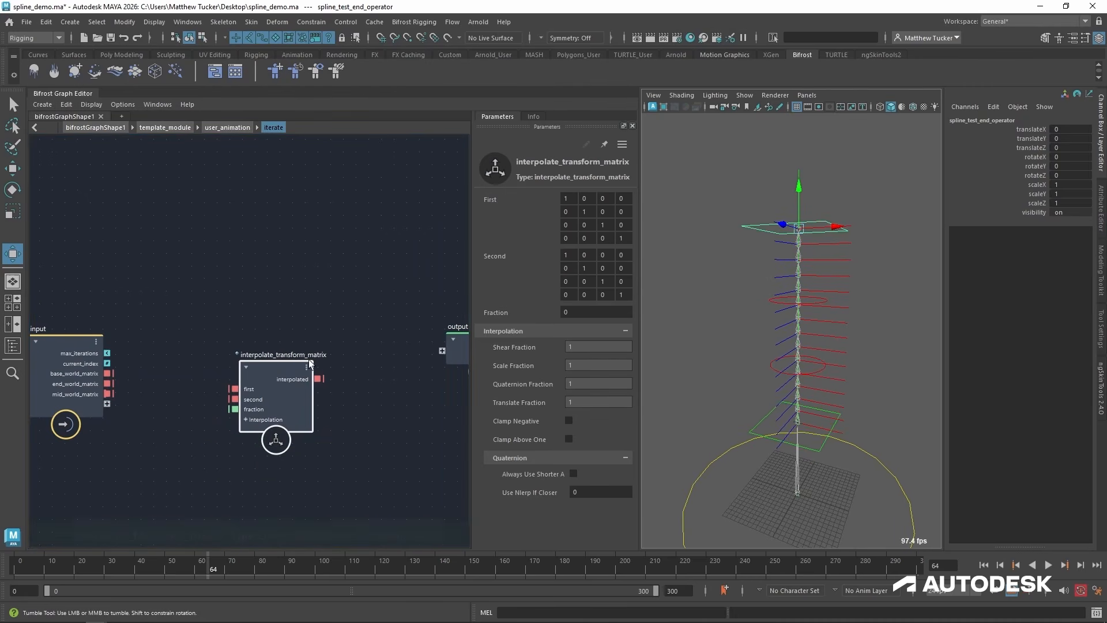
{"action": "left_click_drag", "start_coordinate": [309, 361], "coordinate": [318, 341]}
{"action": "left_click_drag", "start_coordinate": [113, 373], "coordinate": [277, 316]}
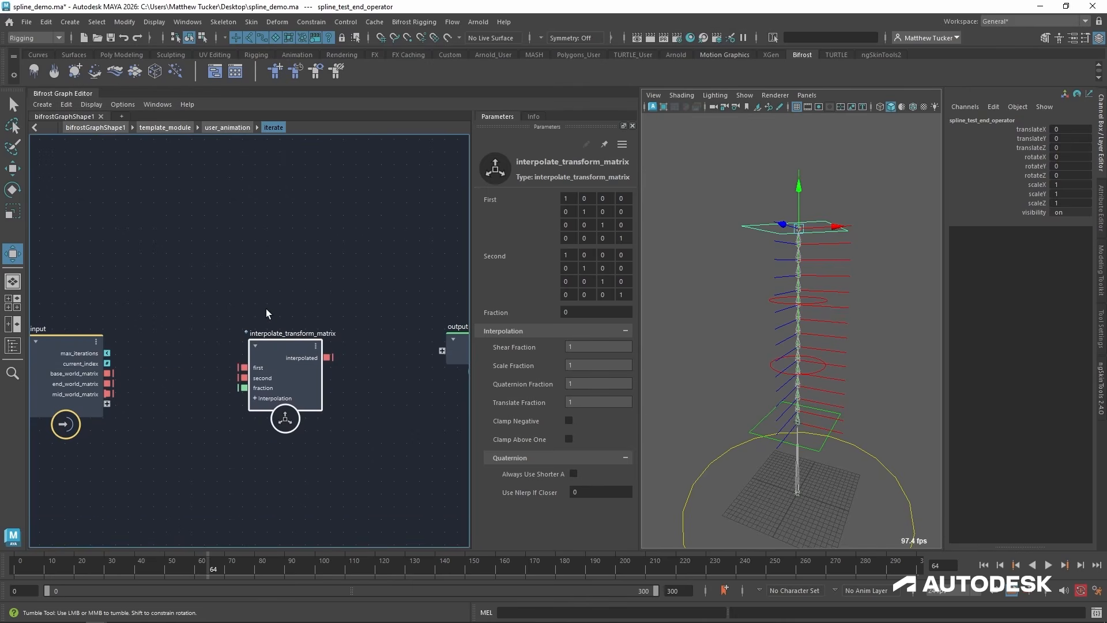
Copy the Increment, to_float, divide and interpolate_transform_matrix nodes from define_mid_controls, inside user_setup's define_controls compound.
{"action": "left_click", "coordinate": [175, 127]}
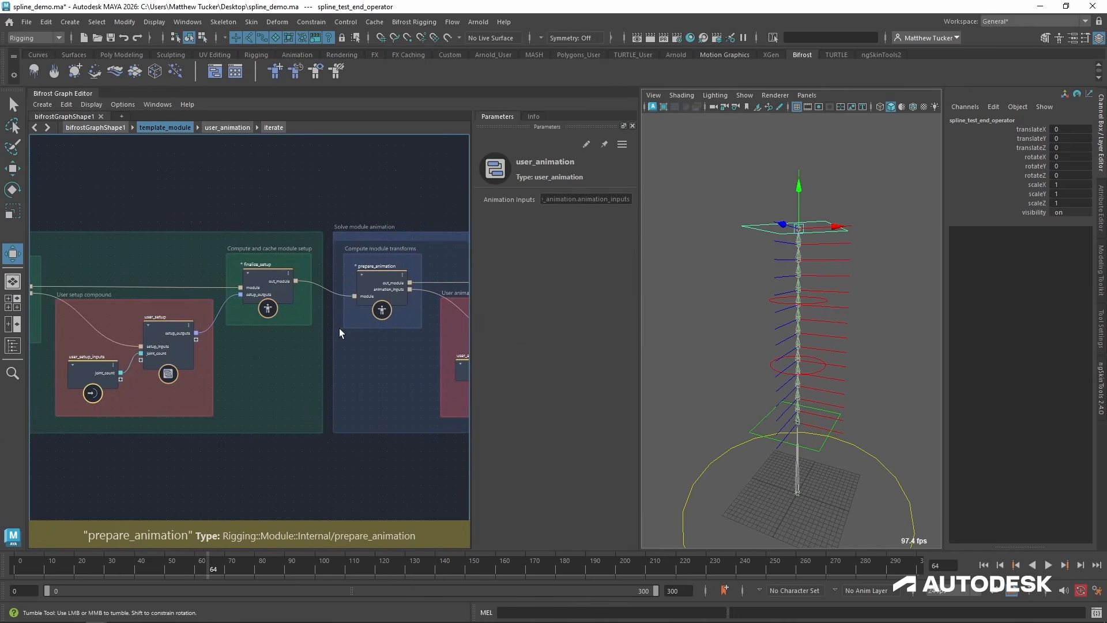
{"action": "double_click", "coordinate": [156, 321]}
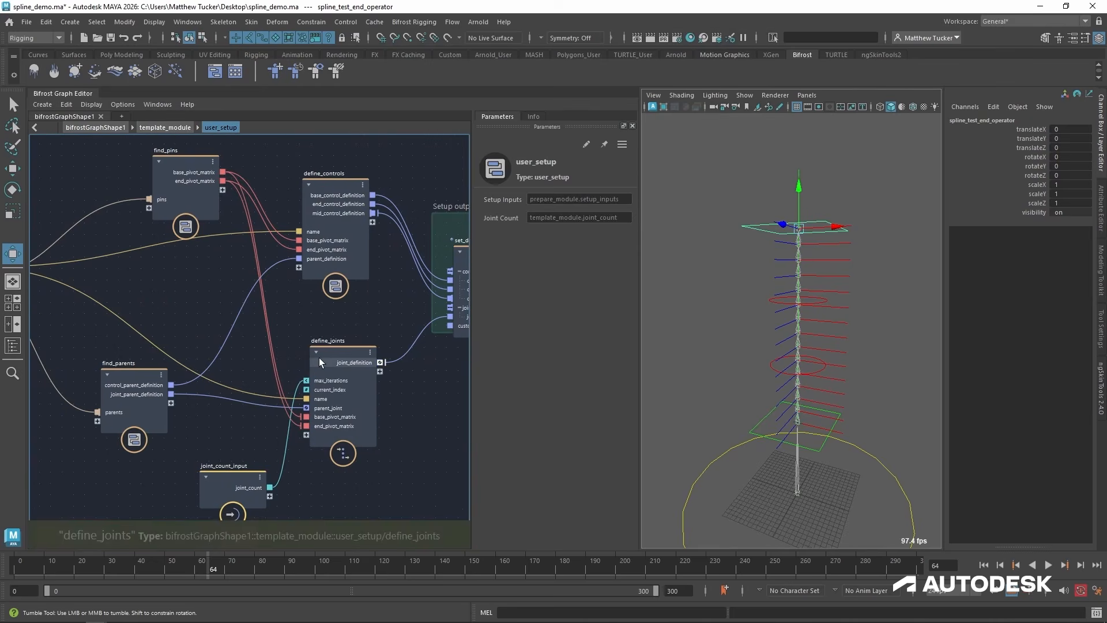
{"action": "left_click", "coordinate": [334, 353]}
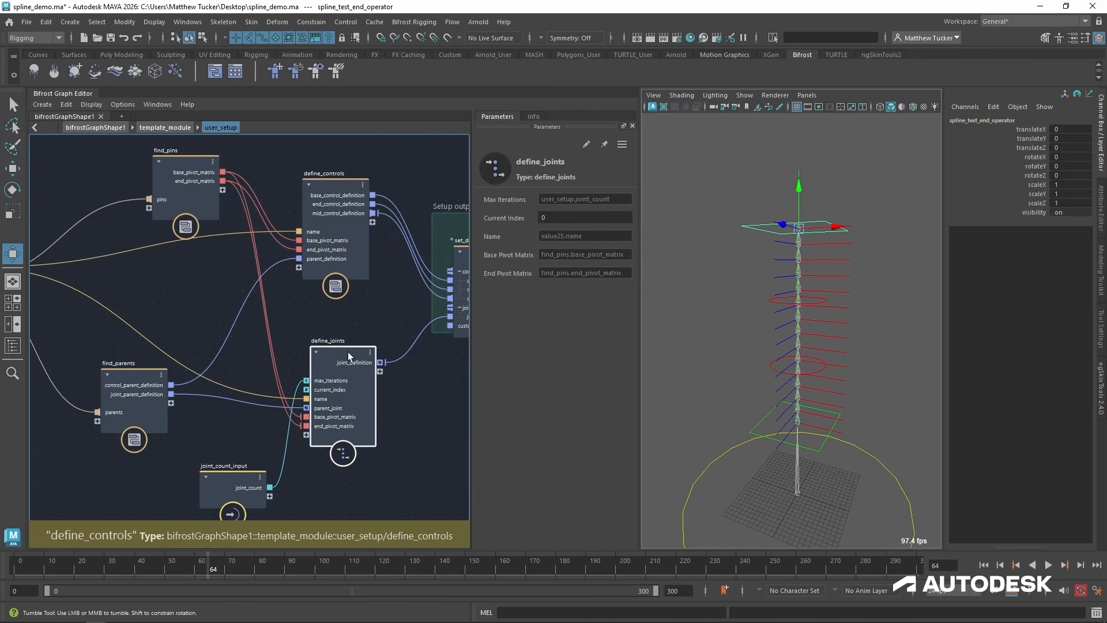
{"action": "double_click", "coordinate": [336, 188]}
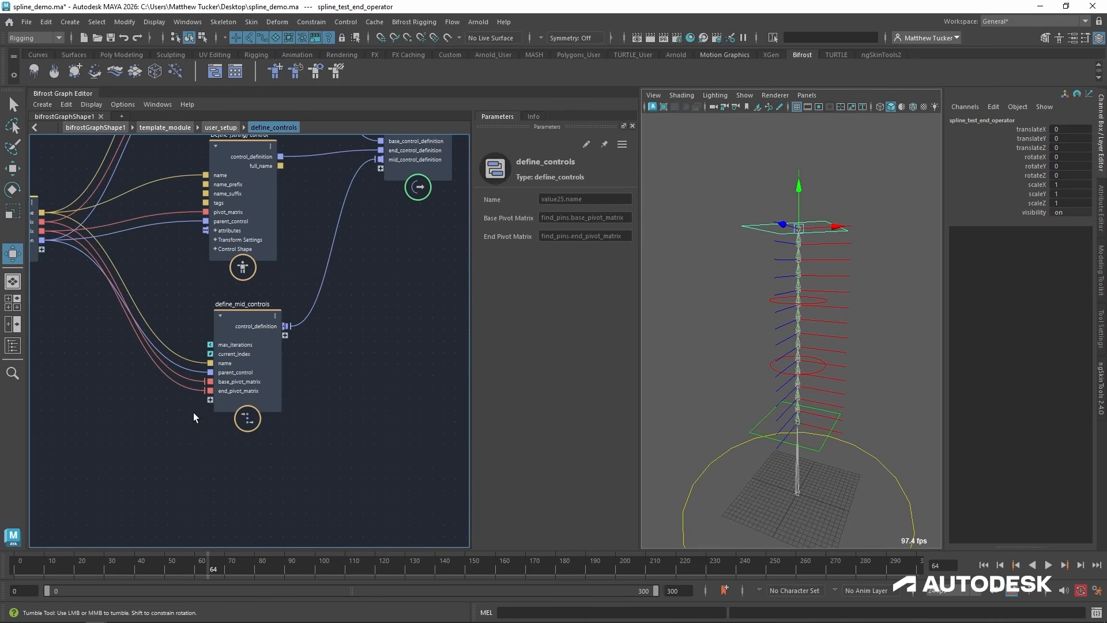
{"action": "double_click", "coordinate": [305, 479]}
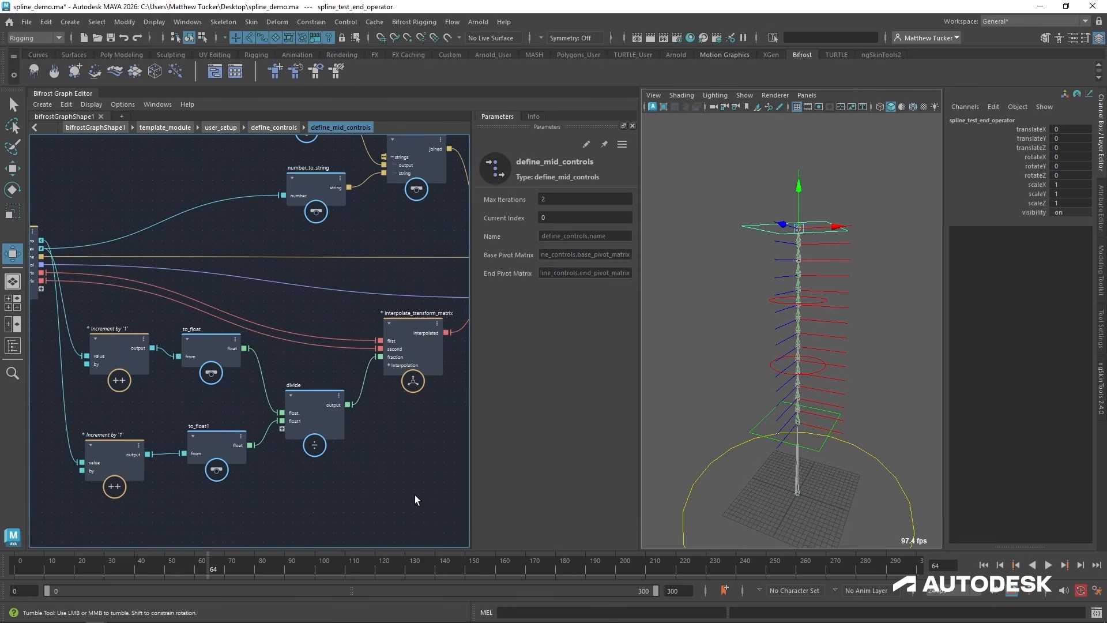
{"action": "left_click_drag", "start_coordinate": [106, 345], "coordinate": [106, 343]}
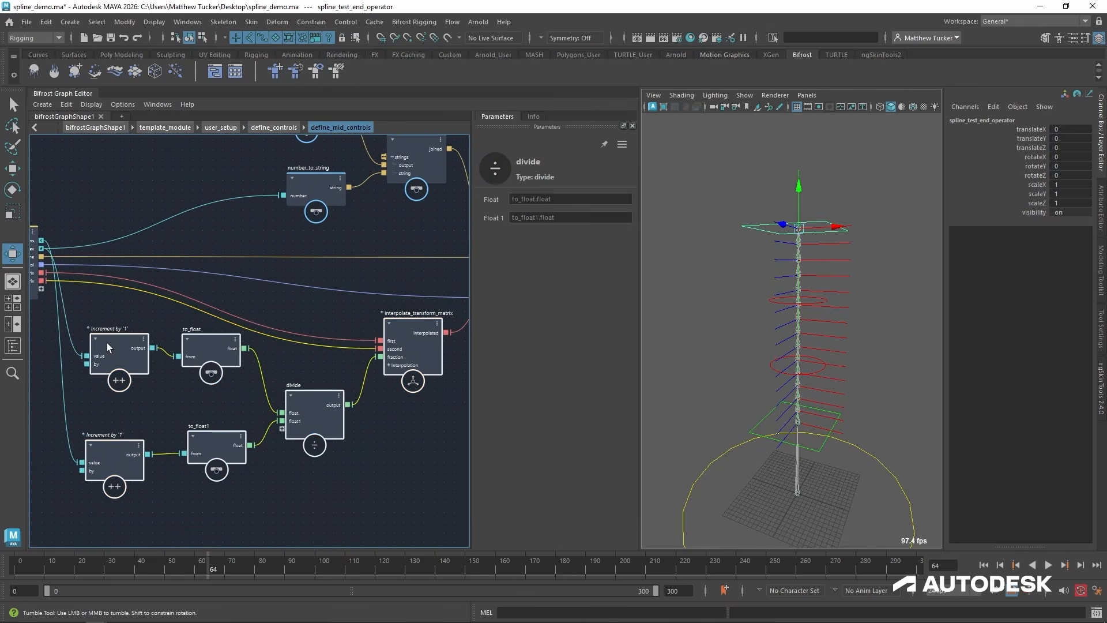
Paste the copied nodes into the iterate compound of user_animation and delete the unconnected original interpolate_transform_matrix node.
{"action": "left_click", "coordinate": [165, 127]}
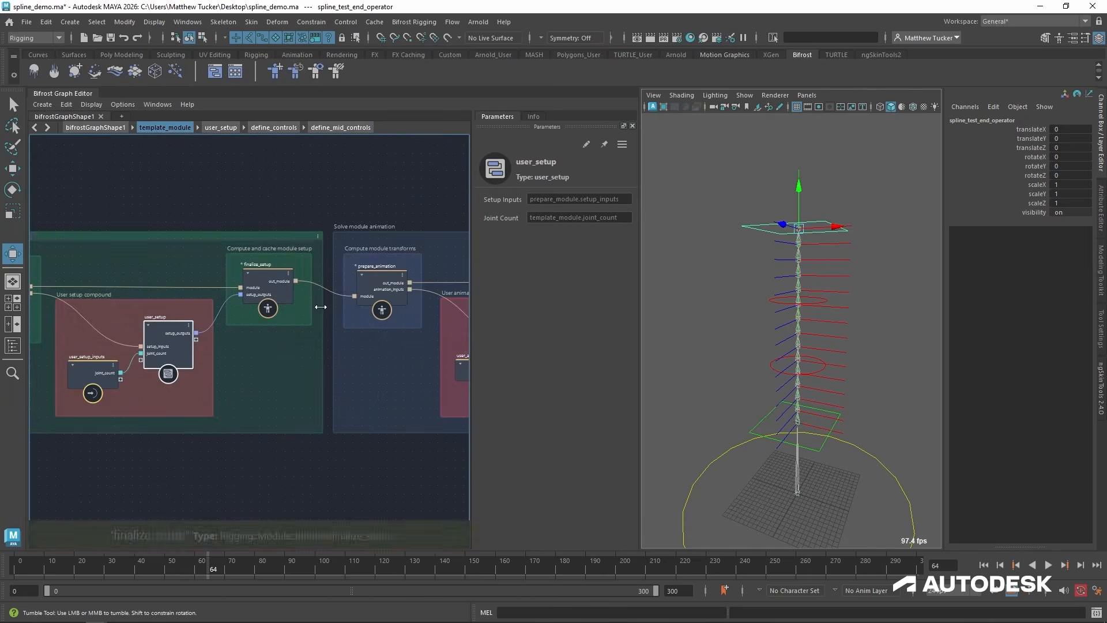
{"action": "double_click", "coordinate": [252, 321]}
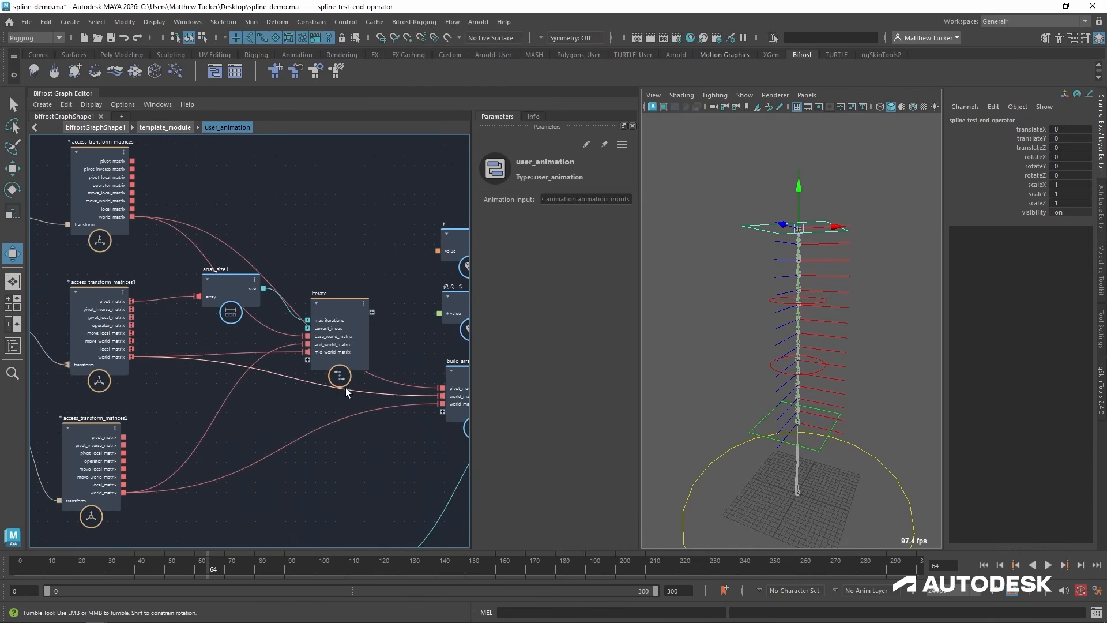
{"action": "double_click", "coordinate": [324, 305]}
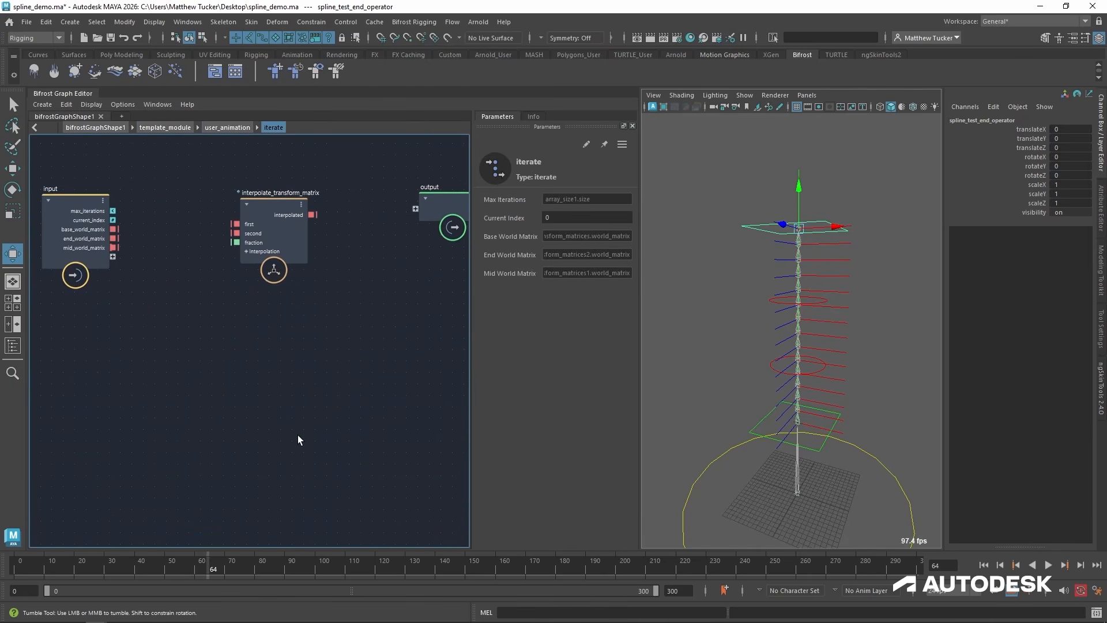
{"action": "left_click", "coordinate": [288, 204]}
{"action": "left_click_drag", "start_coordinate": [288, 204], "coordinate": [321, 234]}
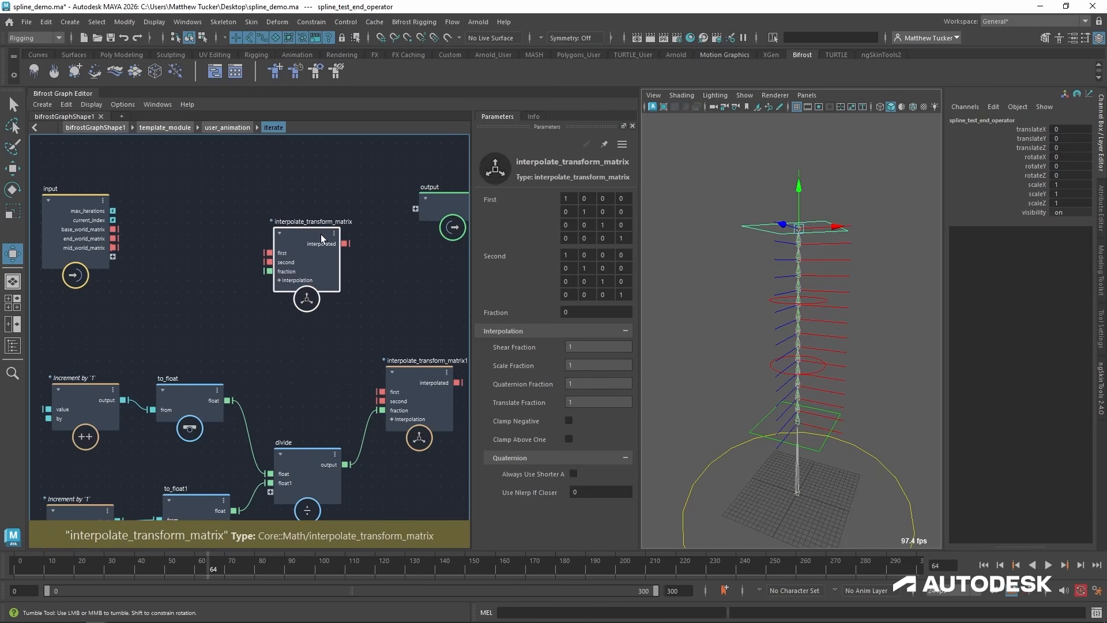
{"action": "key", "text": "Delete"}
Connect the input node's max_iterations to the lower Increment's value and current_index to the upper Increment's value, and raise the input node.
{"action": "middle_click_drag", "start_coordinate": [111, 331], "coordinate": [308, 278], "text": "alt"}
{"action": "left_click_drag", "start_coordinate": [271, 180], "coordinate": [116, 352]}
{"action": "middle_click_drag", "start_coordinate": [233, 351], "coordinate": [201, 327], "text": "alt"}
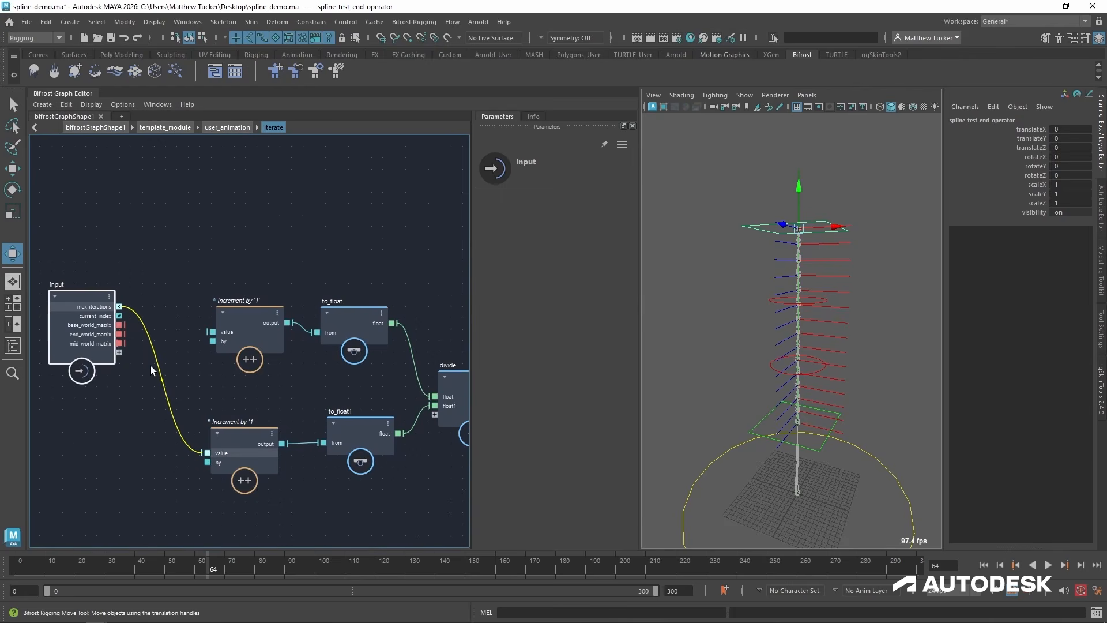
{"action": "left_click_drag", "start_coordinate": [119, 315], "coordinate": [212, 332]}
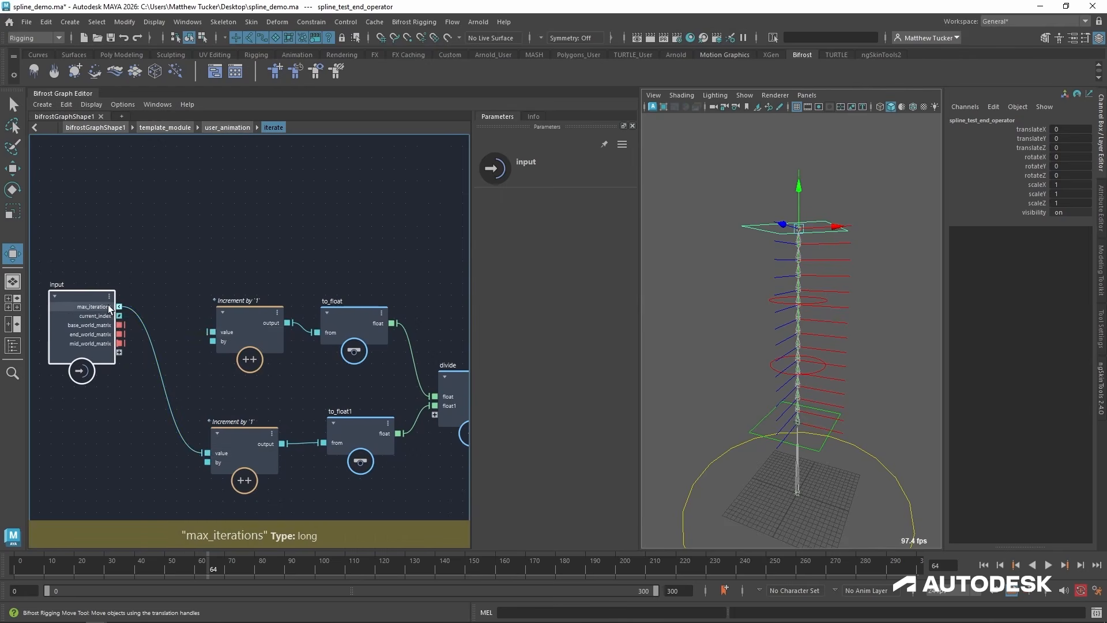
{"action": "left_click_drag", "start_coordinate": [97, 299], "coordinate": [113, 180]}
Move the output node beside interpolate_transform_matrix1, connect interpolated to it as a new port, and make that port an iteration target.
{"action": "middle_click_drag", "start_coordinate": [404, 306], "coordinate": [270, 346], "text": "alt"}
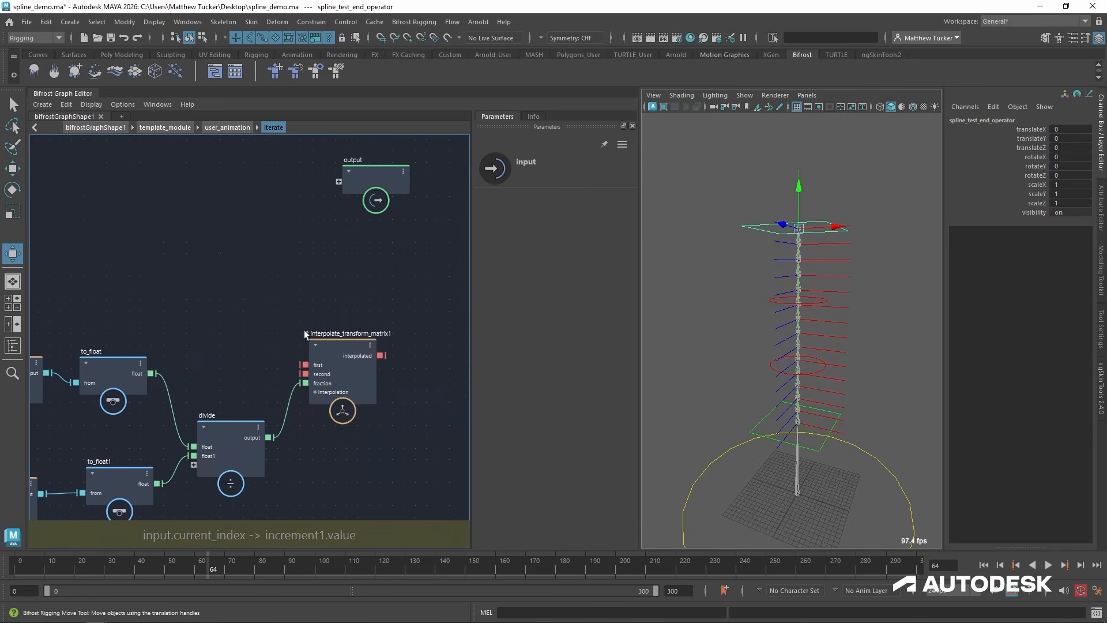
{"action": "left_click_drag", "start_coordinate": [365, 214], "coordinate": [461, 331]}
{"action": "middle_click_drag", "start_coordinate": [410, 412], "coordinate": [338, 405], "text": "alt"}
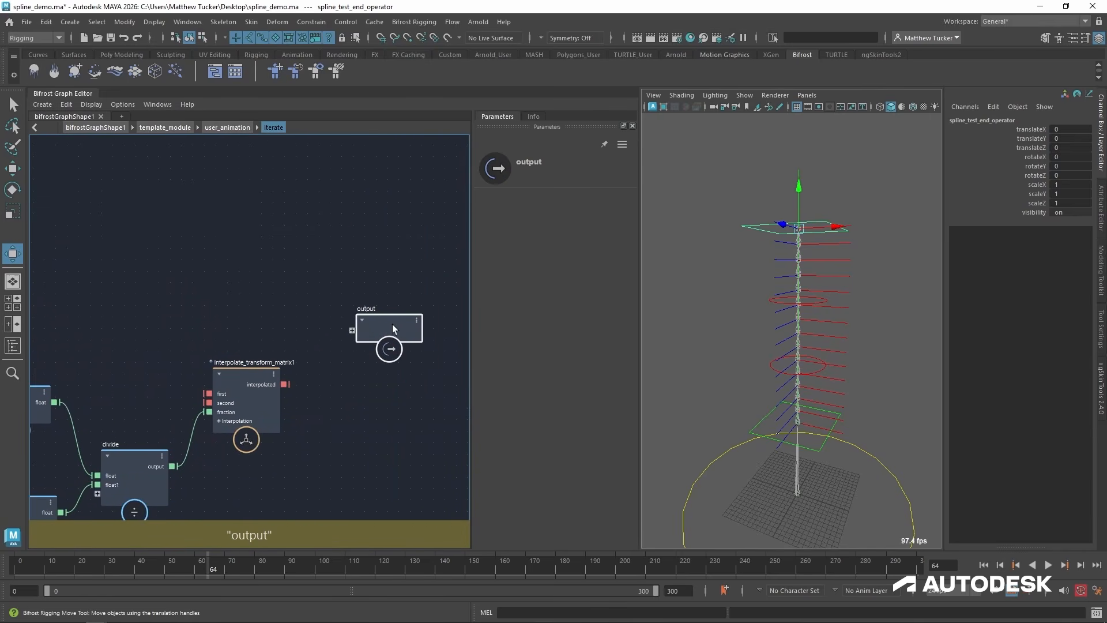
{"action": "left_click_drag", "start_coordinate": [286, 384], "coordinate": [352, 330]}
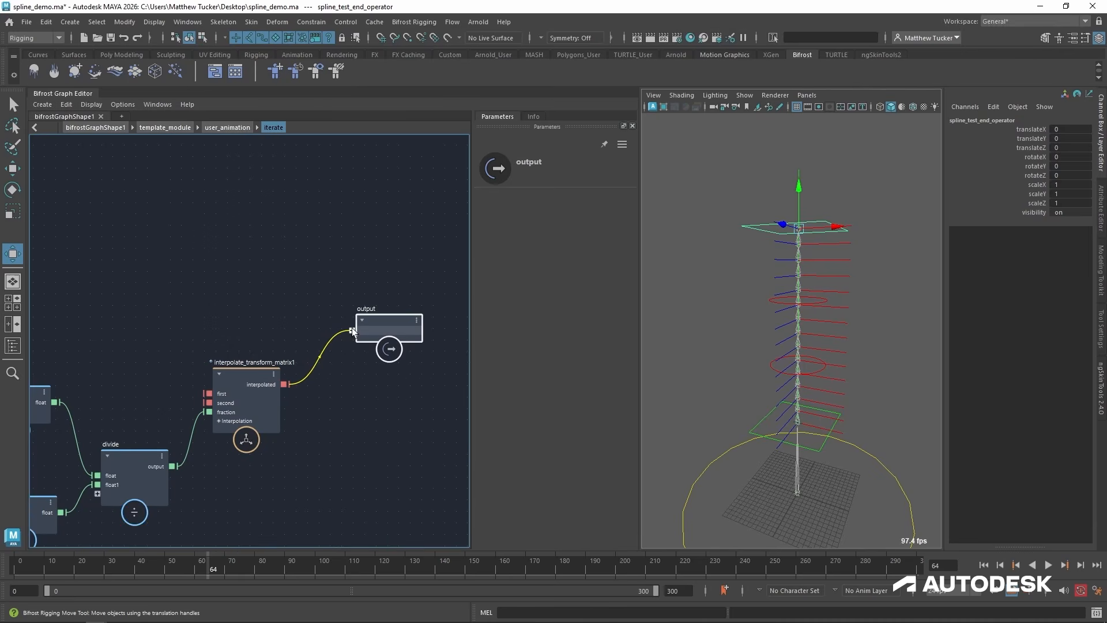
{"action": "right_click", "coordinate": [392, 331]}
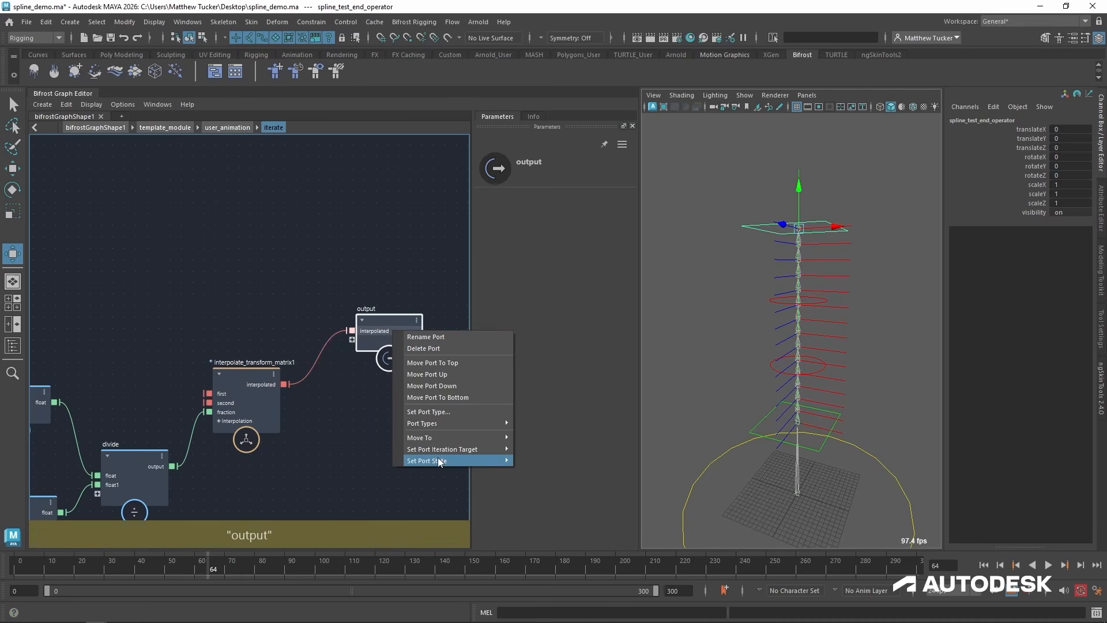
{"action": "mouse_move", "coordinate": [452, 456]}
{"action": "left_click", "coordinate": [546, 448]}
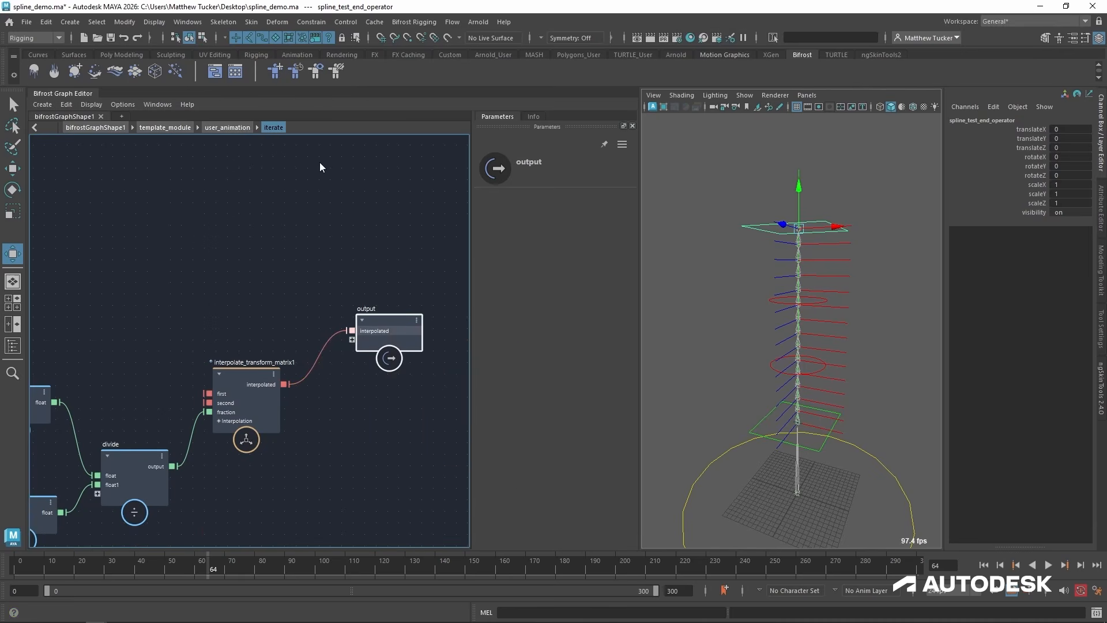
In user_animation, replace transform_scope's input with iterate's interpolated output and set its Axes Shape to Ribbon.
{"action": "left_click", "coordinate": [226, 127]}
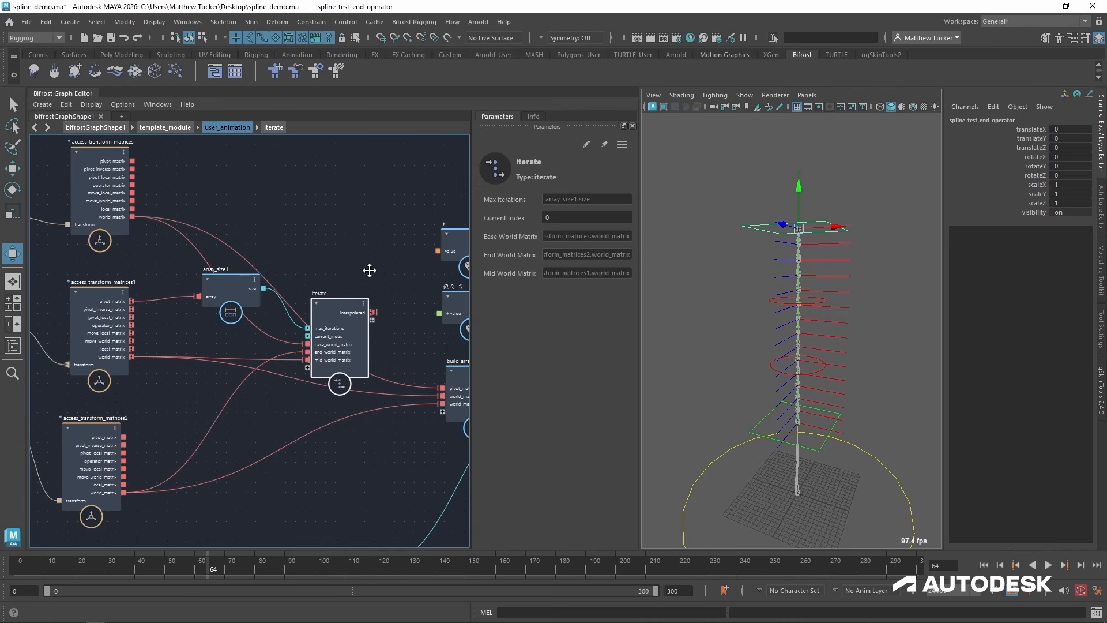
{"action": "middle_click_drag", "start_coordinate": [370, 270], "coordinate": [128, 371]}
{"action": "left_click_drag", "start_coordinate": [357, 285], "coordinate": [176, 220]}
{"action": "middle_click_drag", "start_coordinate": [138, 293], "coordinate": [163, 288], "text": "alt"}
{"action": "left_click_drag", "start_coordinate": [292, 280], "coordinate": [234, 296], "text": "ctrl+alt+shift"}
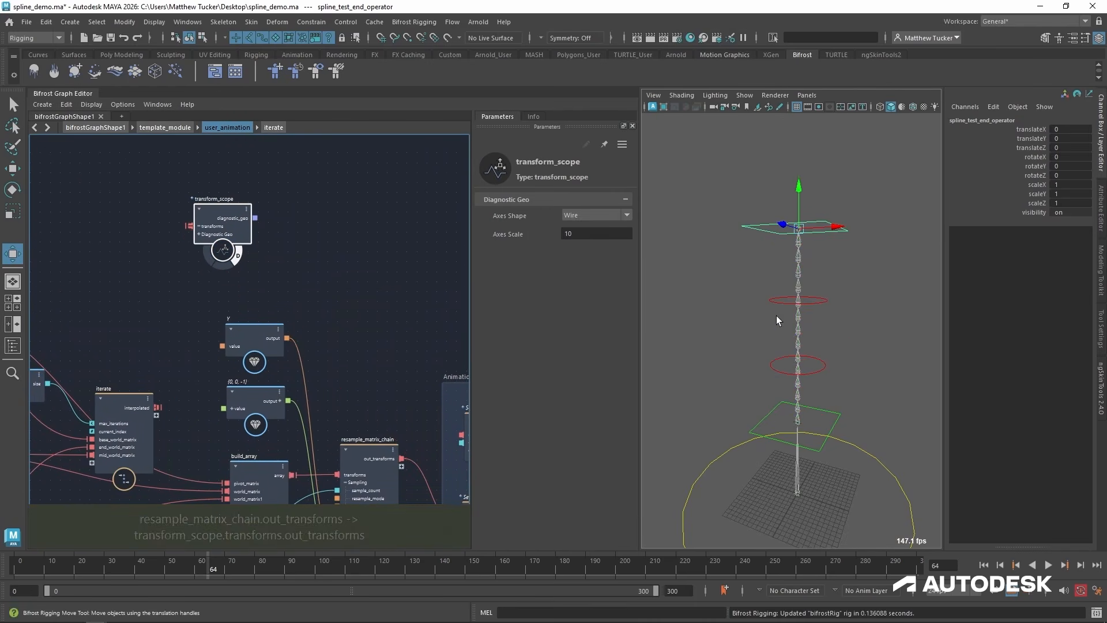
{"action": "left_click_drag", "start_coordinate": [156, 408], "coordinate": [174, 279]}
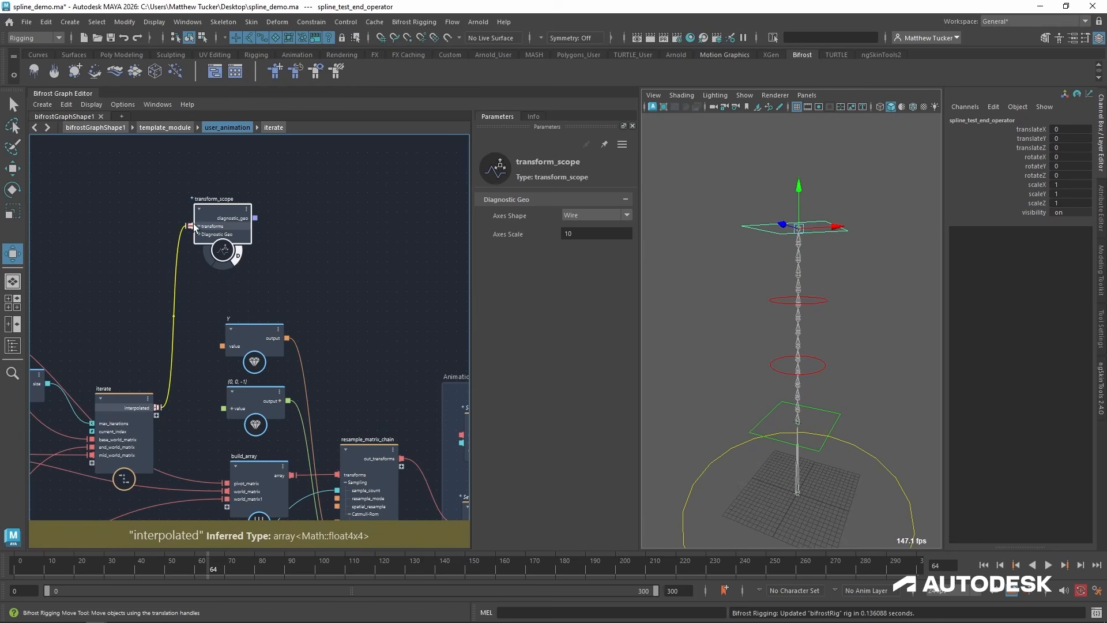
{"action": "left_click_drag", "start_coordinate": [192, 223], "coordinate": [190, 227]}
{"action": "left_click_drag", "start_coordinate": [157, 407], "coordinate": [221, 217]}
{"action": "left_click", "coordinate": [597, 214]}
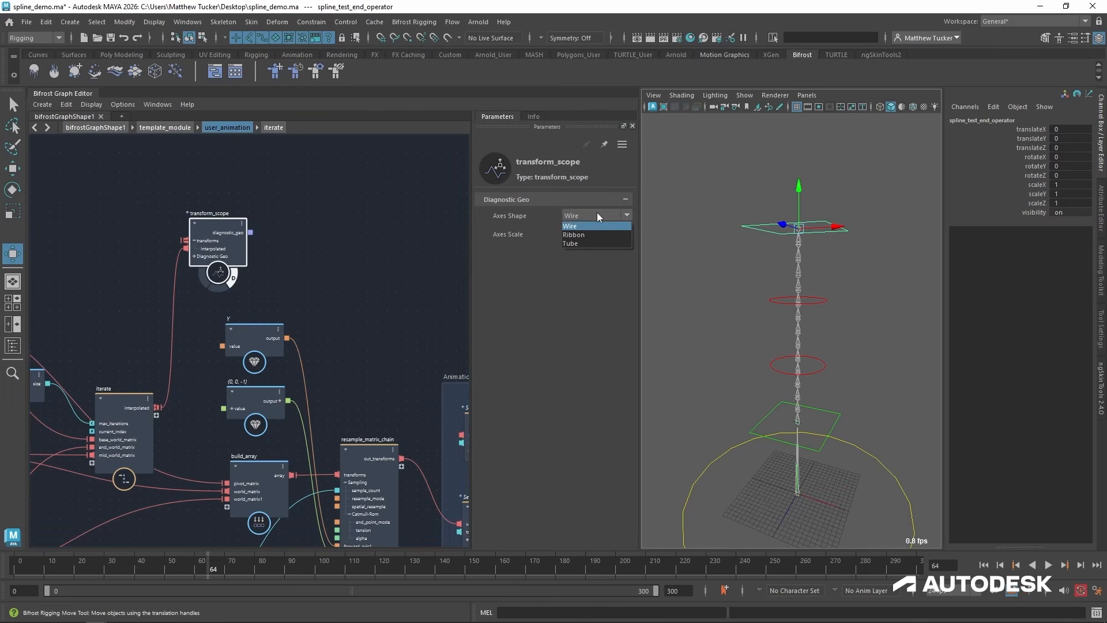
{"action": "left_click", "coordinate": [593, 234]}
Inside iterate, connect the input node's base_world_matrix and end_world_matrix to first and second of interpolate_transform_matrix1.
{"action": "middle_click_drag", "start_coordinate": [146, 288], "coordinate": [302, 266], "text": "alt"}
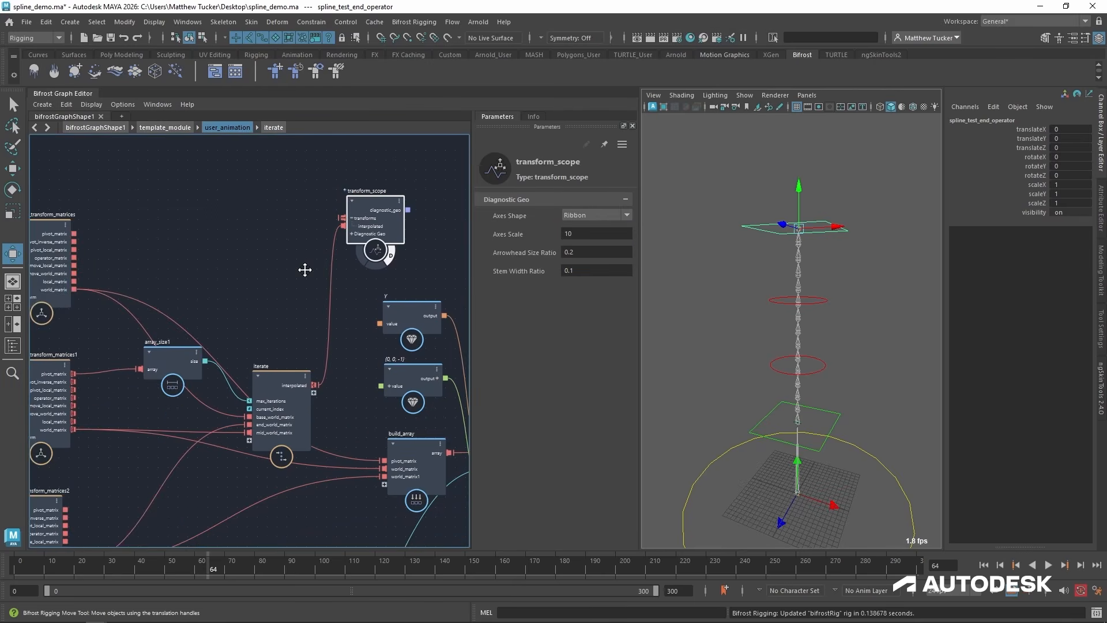
{"action": "left_click", "coordinate": [302, 267]}
{"action": "double_click", "coordinate": [278, 379]}
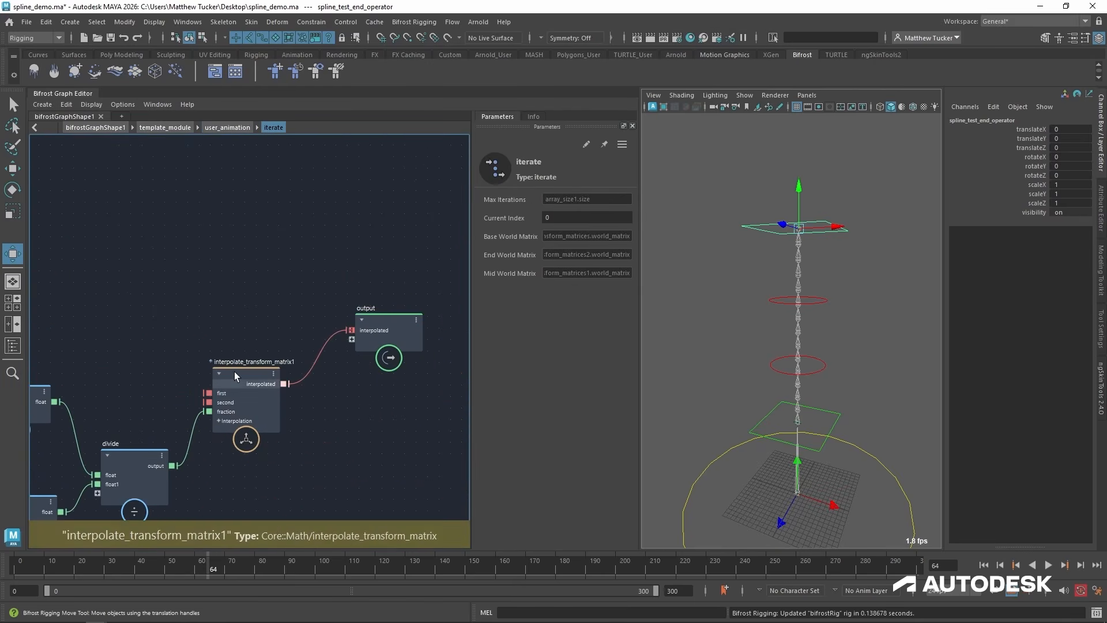
{"action": "middle_click_drag", "start_coordinate": [186, 355], "coordinate": [343, 346], "text": "alt"}
{"action": "right_click_drag", "start_coordinate": [418, 375], "coordinate": [331, 383], "text": "alt"}
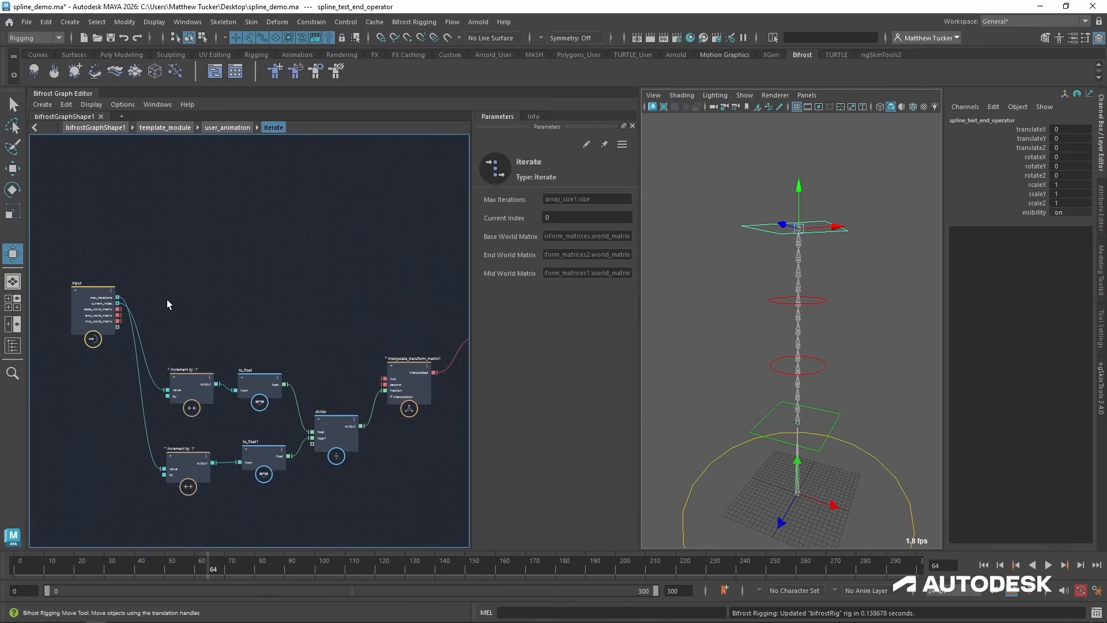
{"action": "left_click_drag", "start_coordinate": [104, 290], "coordinate": [238, 266]}
{"action": "right_click_drag", "start_coordinate": [304, 299], "coordinate": [373, 300], "text": "alt"}
{"action": "middle_click_drag", "start_coordinate": [373, 301], "coordinate": [277, 280], "text": "alt"}
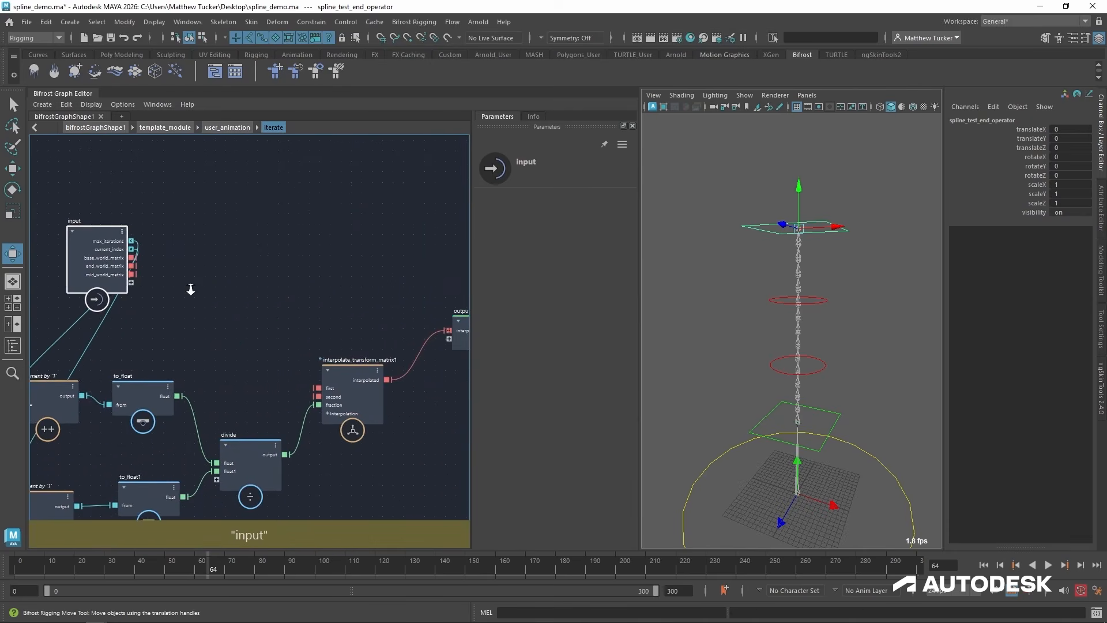
{"action": "right_click_drag", "start_coordinate": [190, 289], "coordinate": [212, 288], "text": "alt"}
{"action": "left_click_drag", "start_coordinate": [123, 254], "coordinate": [336, 401]}
{"action": "left_click_drag", "start_coordinate": [123, 263], "coordinate": [340, 413]}
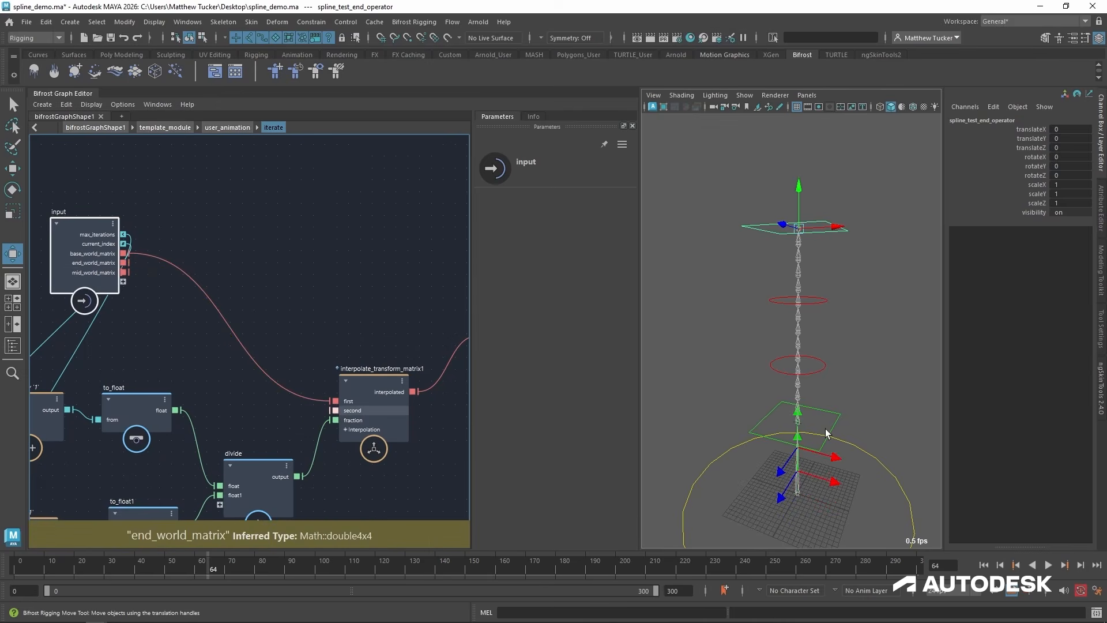
Reposition the input node back in front of the Increment nodes in the iterate compound.
{"action": "left_click_drag", "start_coordinate": [881, 304], "coordinate": [832, 284], "text": "alt"}
{"action": "middle_click_drag", "start_coordinate": [394, 341], "coordinate": [506, 312], "text": "alt"}
{"action": "left_click_drag", "start_coordinate": [194, 215], "coordinate": [35, 269]}
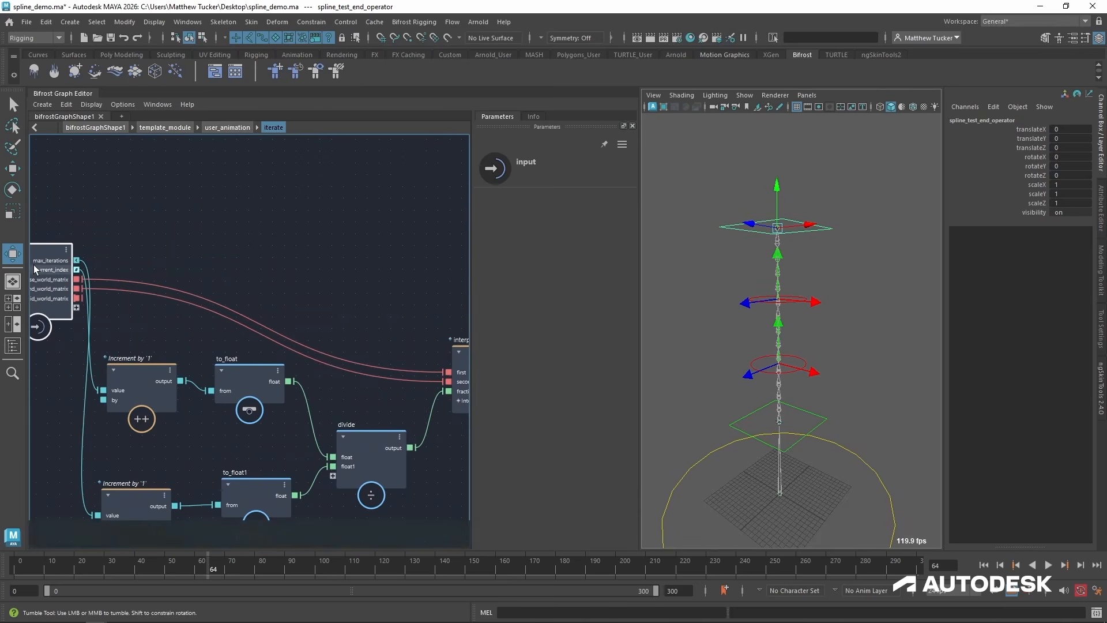
{"action": "middle_click_drag", "start_coordinate": [35, 269], "coordinate": [112, 256], "text": "alt"}
{"action": "left_click_drag", "start_coordinate": [132, 246], "coordinate": [58, 268]}
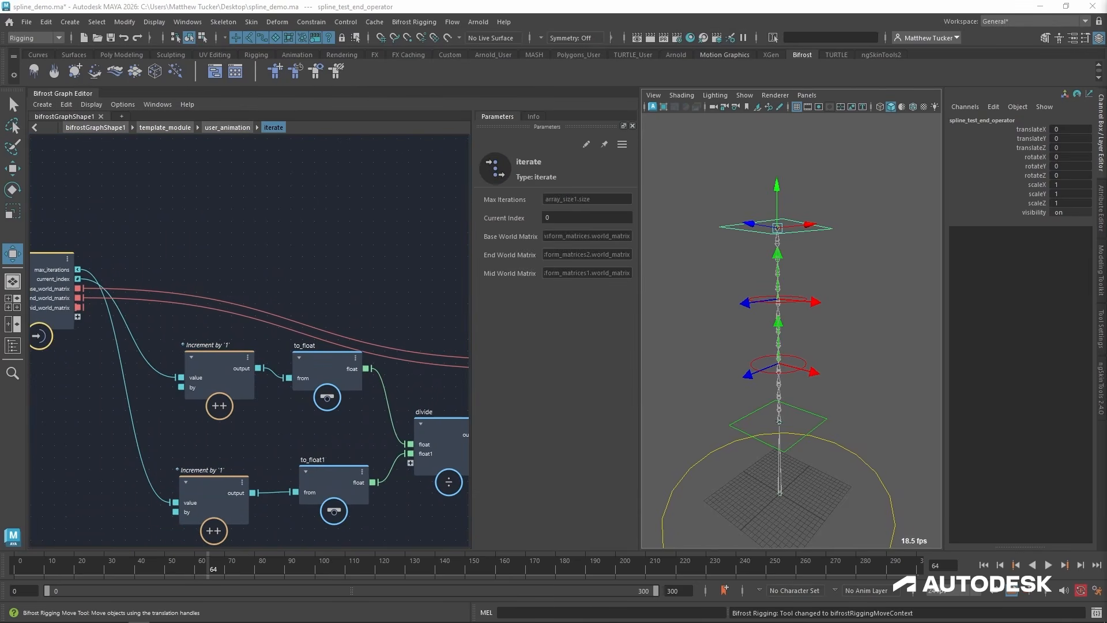
{"action": "middle_click_drag", "start_coordinate": [411, 321], "coordinate": [128, 309], "text": "alt"}
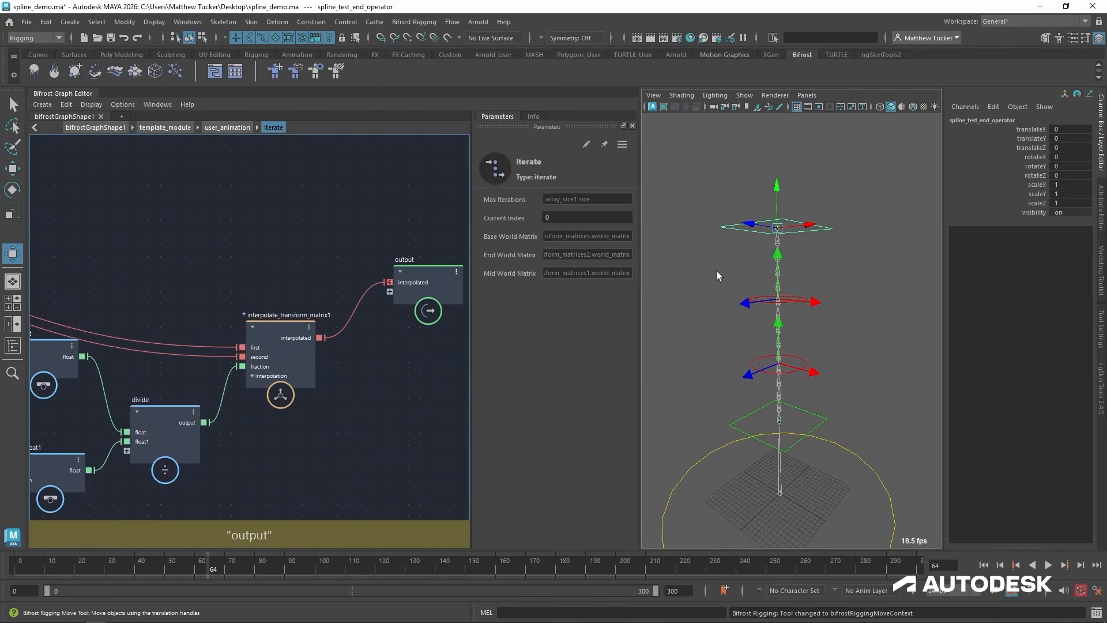
Test the interpolated transforms by moving the end control, once inside iterate and once from user_animation, undoing each move.
{"action": "left_click", "coordinate": [825, 229]}
{"action": "left_click_drag", "start_coordinate": [785, 226], "coordinate": [736, 183]}
{"action": "key", "text": "ctrl+z"}
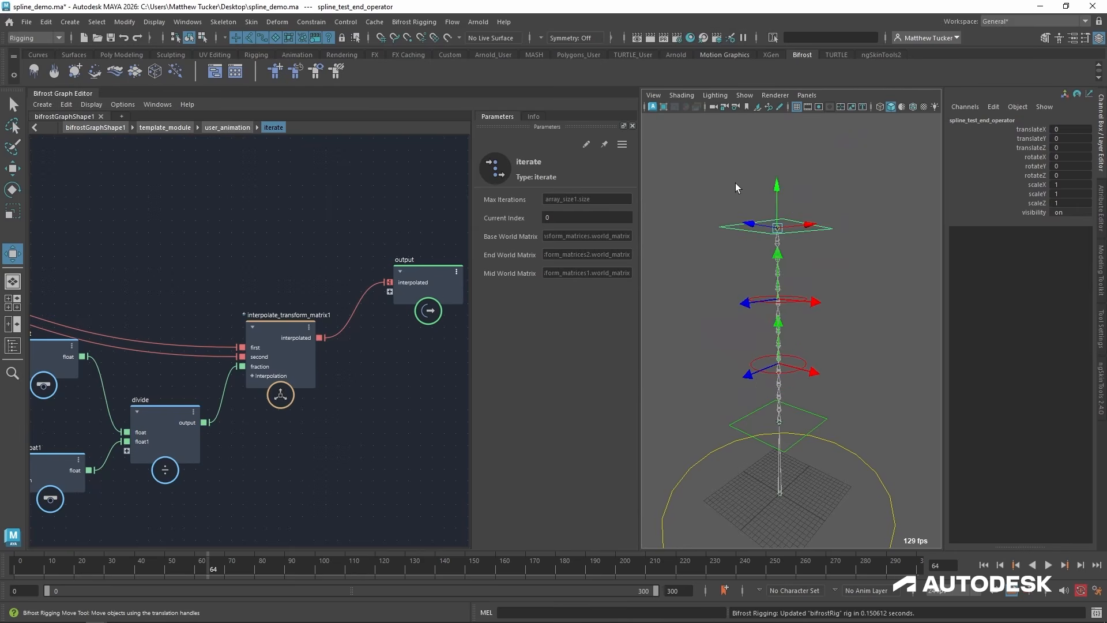
{"action": "left_click", "coordinate": [232, 127]}
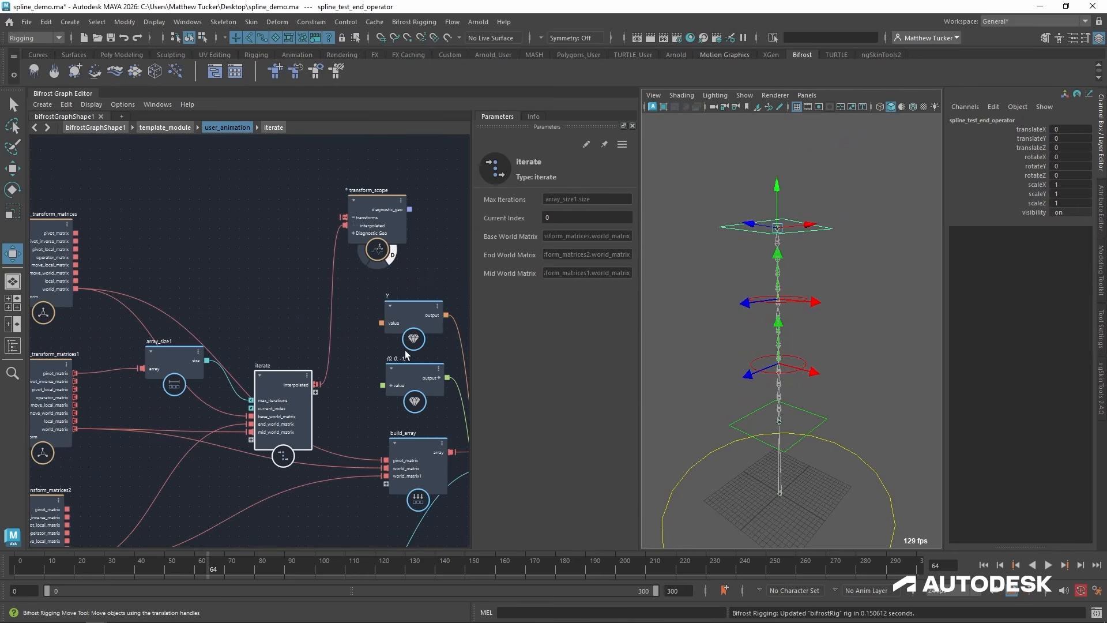
{"action": "left_click_drag", "start_coordinate": [777, 228], "coordinate": [754, 167]}
{"action": "key", "text": "ctrl+z"}
Reposition iterate, connect its interpolated output to build_array's world_matrix, and test-move the end control, undoing that move.
{"action": "middle_click_drag", "start_coordinate": [294, 390], "coordinate": [233, 316]}
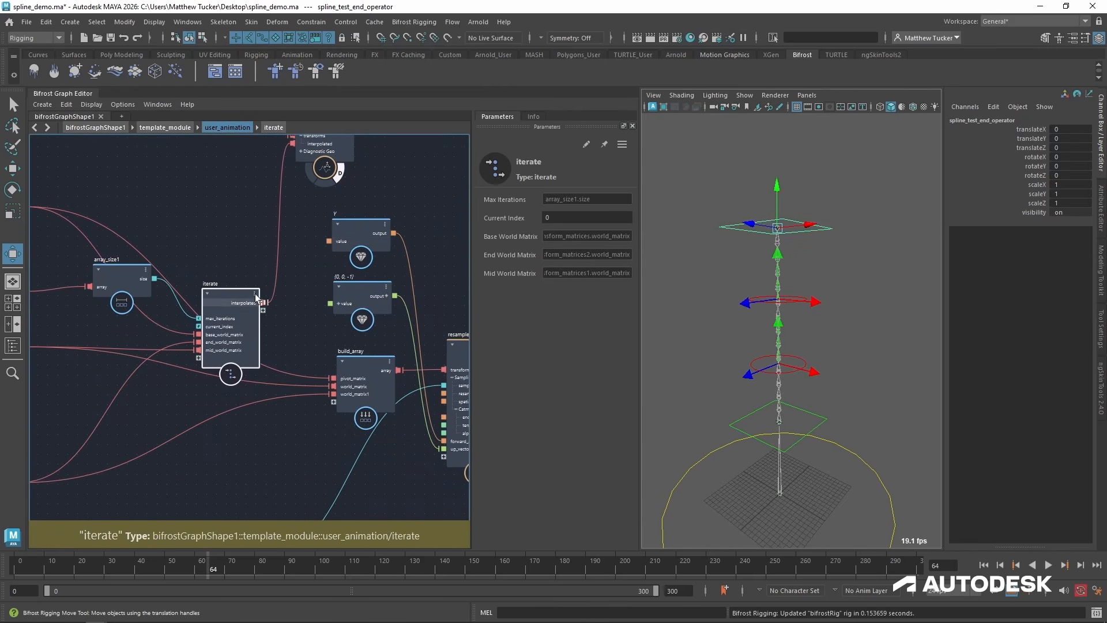
{"action": "left_click_drag", "start_coordinate": [233, 316], "coordinate": [334, 388]}
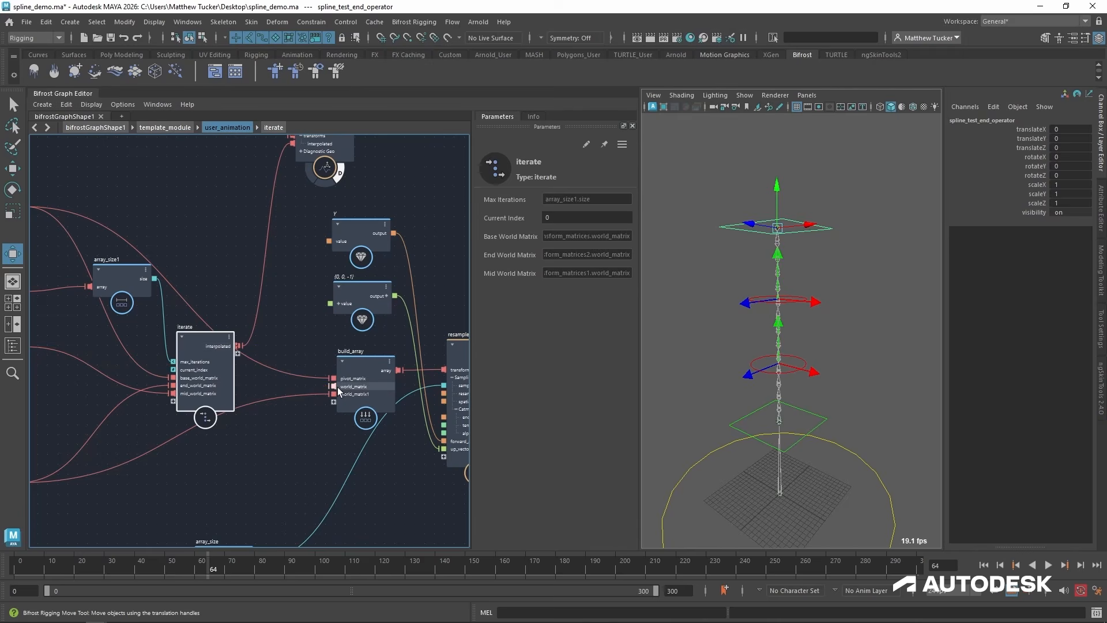
{"action": "left_click_drag", "start_coordinate": [789, 251], "coordinate": [726, 192], "text": "alt"}
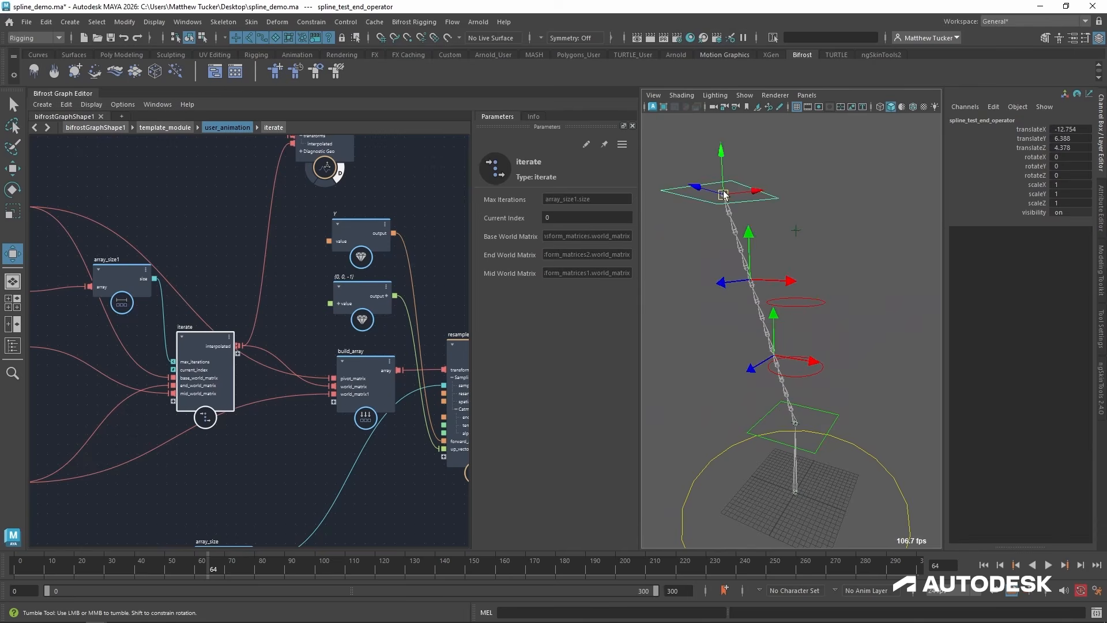
{"action": "key", "text": "ctrl+z"}
Select the upper mid control and move interpolate_transform_matrix1 higher inside the iterate compound.
{"action": "left_click", "coordinate": [769, 304]}
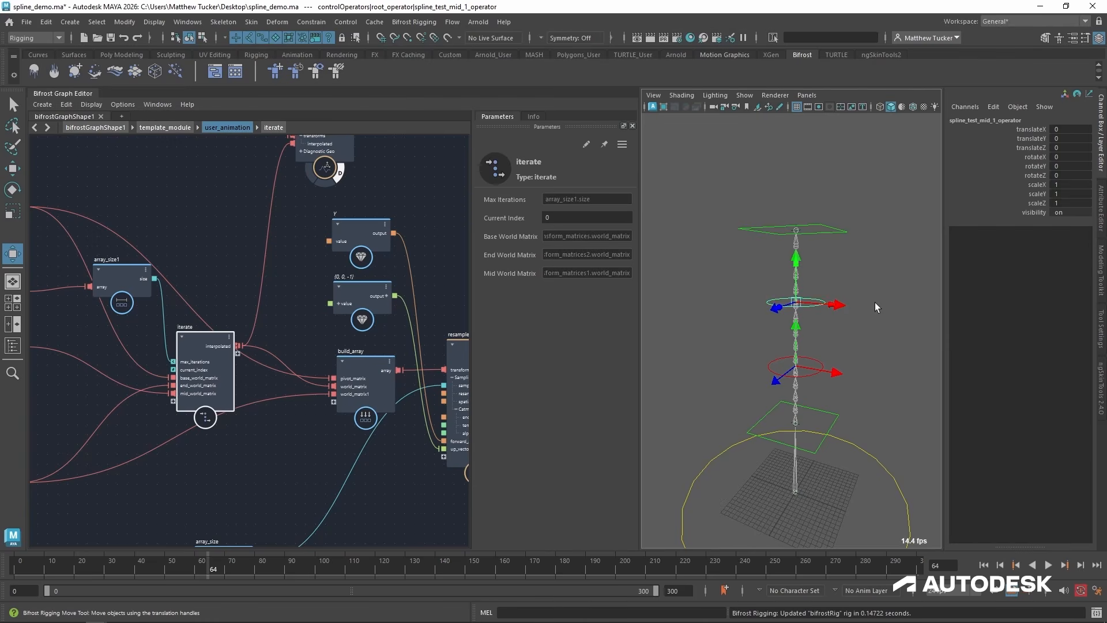
{"action": "middle_click_drag", "start_coordinate": [164, 343], "coordinate": [288, 354], "text": "alt"}
{"action": "right_click_drag", "start_coordinate": [247, 374], "coordinate": [303, 362], "text": "alt"}
{"action": "double_click", "coordinate": [326, 347]}
{"action": "left_click", "coordinate": [278, 300]}
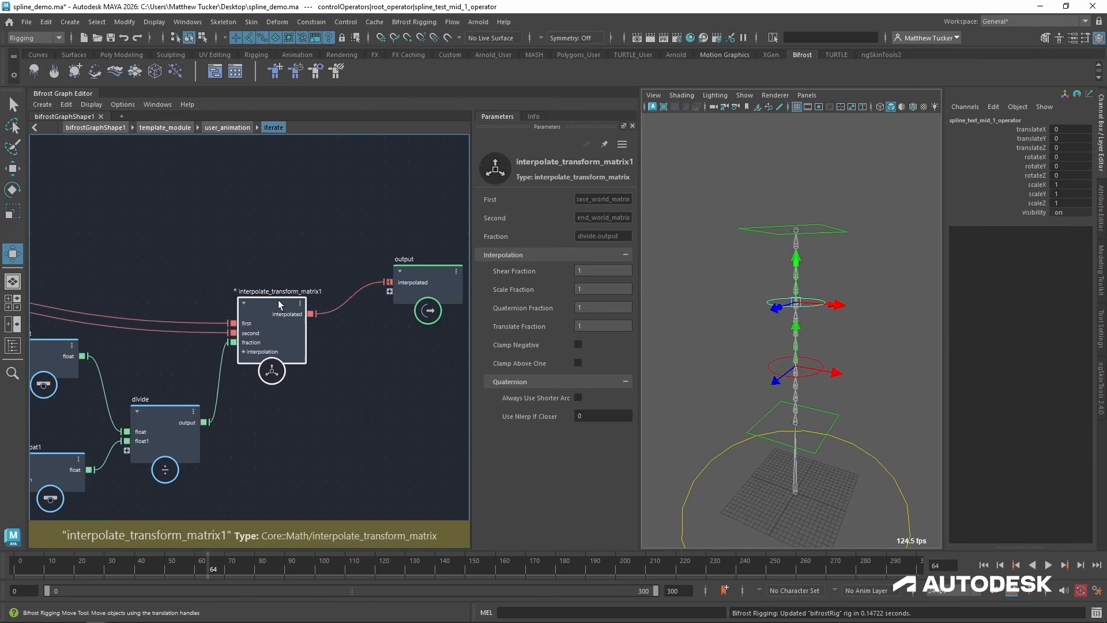
{"action": "left_click_drag", "start_coordinate": [278, 300], "coordinate": [269, 248]}
Review the matrix connections inside iterate and move the output node higher, away from interpolate_transform_matrix1.
{"action": "middle_click_drag", "start_coordinate": [192, 314], "coordinate": [358, 340], "text": "alt"}
{"action": "right_click_drag", "start_coordinate": [358, 340], "coordinate": [199, 360], "text": "alt"}
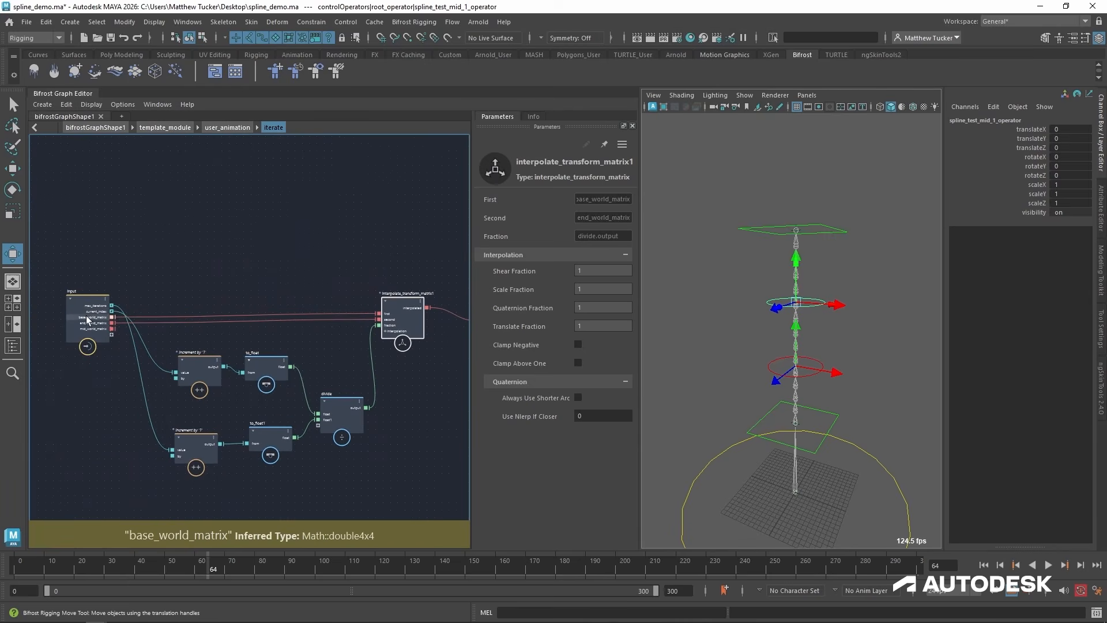
{"action": "right_click_drag", "start_coordinate": [82, 330], "coordinate": [249, 311], "text": "alt"}
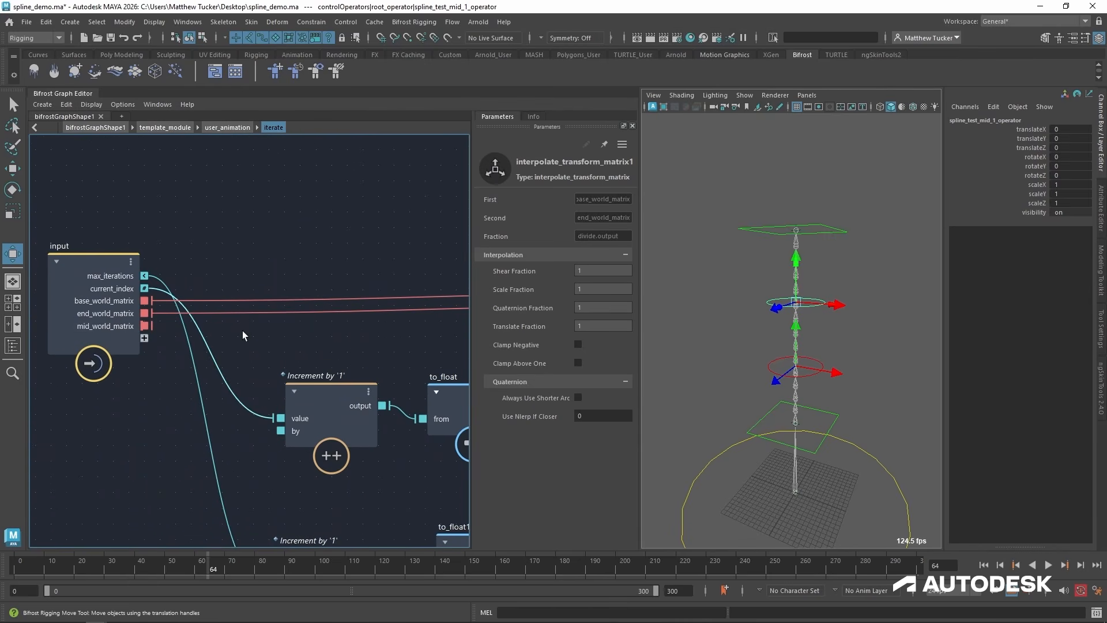
{"action": "middle_click_drag", "start_coordinate": [357, 369], "coordinate": [3, 409], "text": "alt"}
{"action": "right_click_drag", "start_coordinate": [397, 364], "coordinate": [348, 379], "text": "alt"}
{"action": "middle_click_drag", "start_coordinate": [349, 378], "coordinate": [202, 378], "text": "alt"}
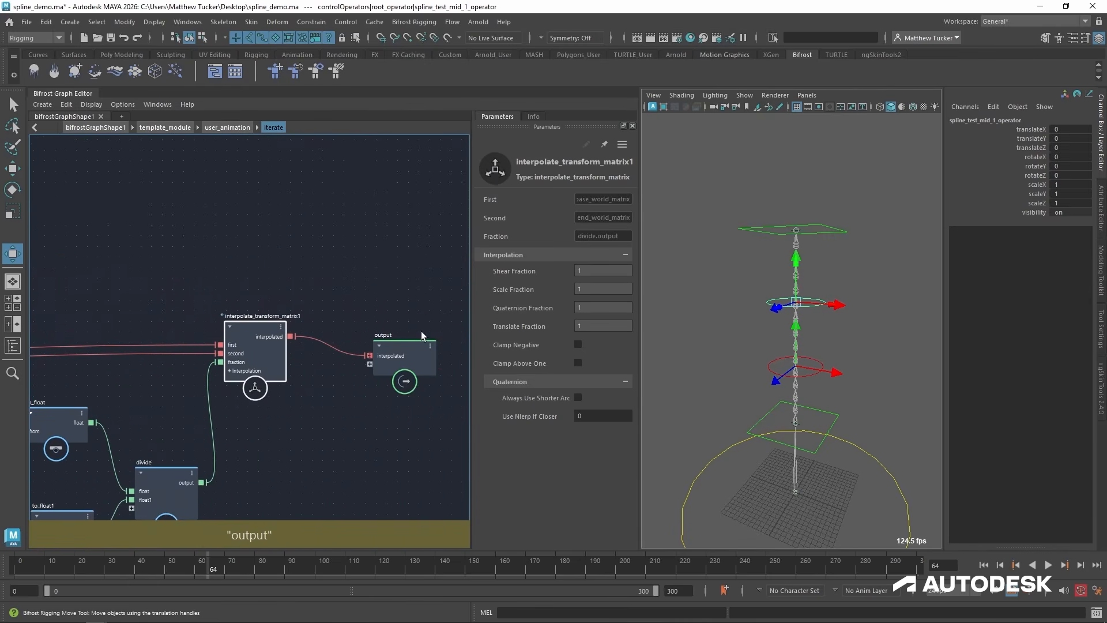
{"action": "left_click_drag", "start_coordinate": [422, 335], "coordinate": [378, 202]}
{"action": "middle_click_drag", "start_coordinate": [210, 288], "coordinate": [532, 248], "text": "alt"}
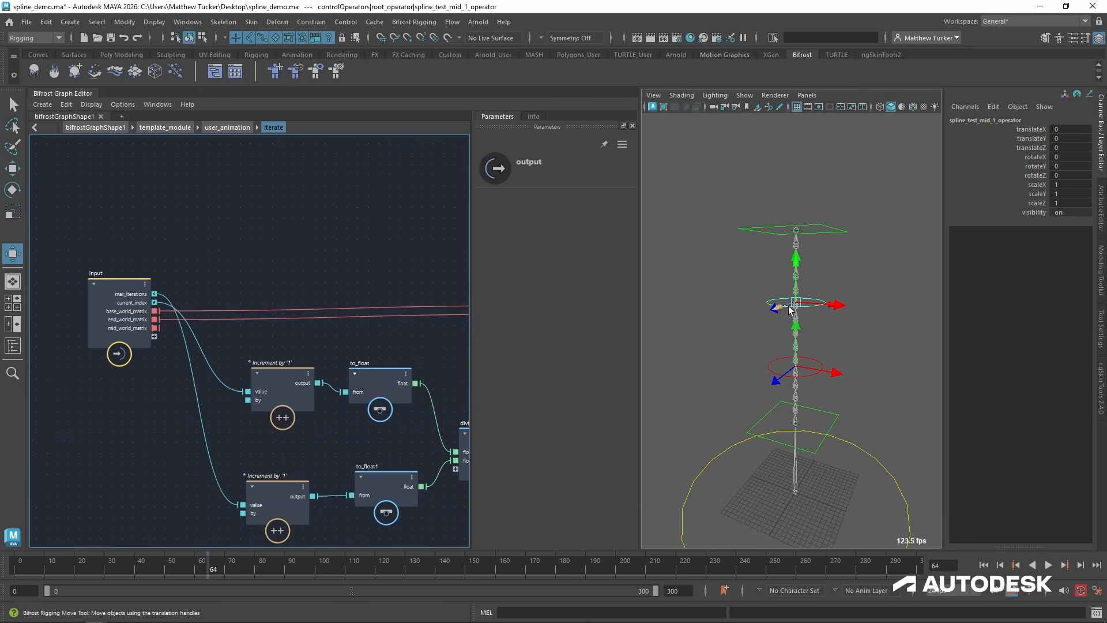
Test-move the upper mid control and undo, repeat the test from user_animation, and reset the control's translation to 0.
{"action": "left_click_drag", "start_coordinate": [798, 306], "coordinate": [737, 261]}
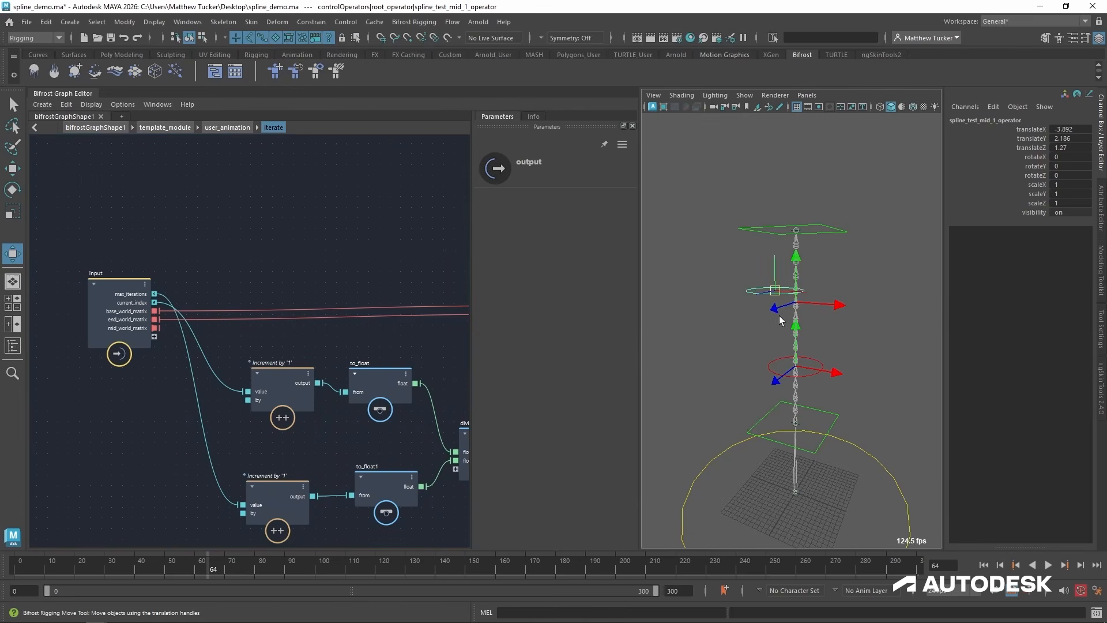
{"action": "key", "text": "ctrl+z"}
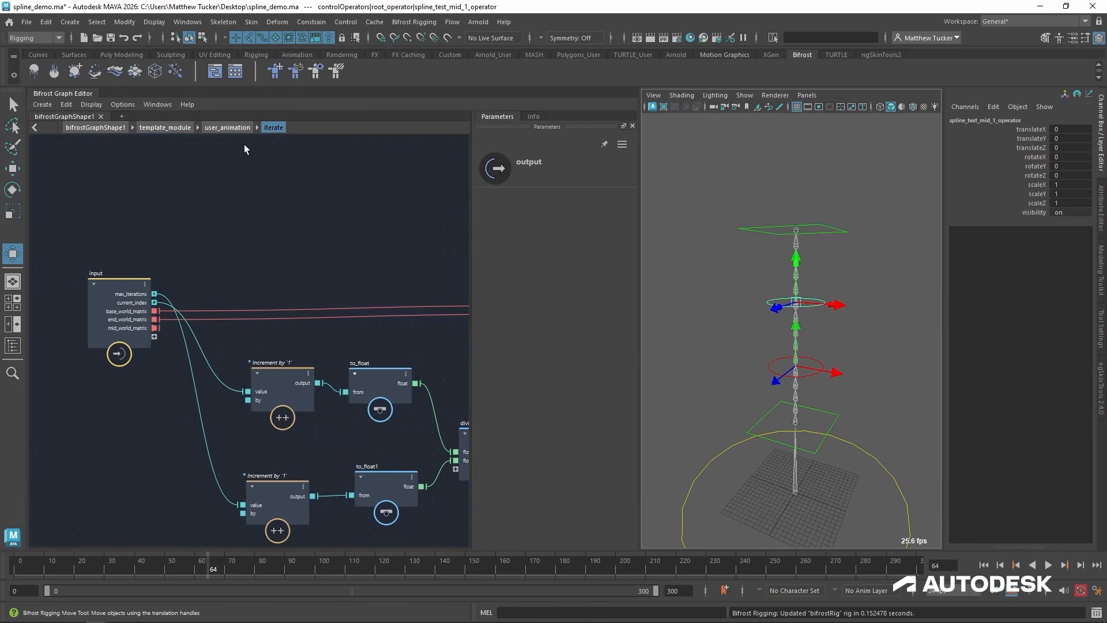
{"action": "left_click", "coordinate": [225, 127]}
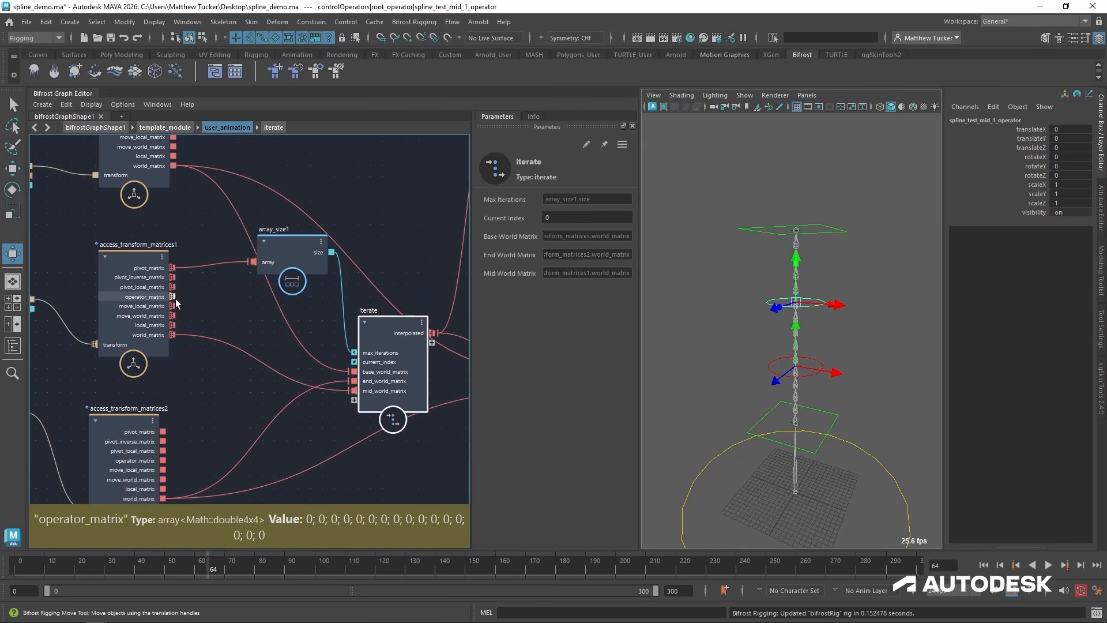
{"action": "left_click_drag", "start_coordinate": [796, 304], "coordinate": [756, 317]}
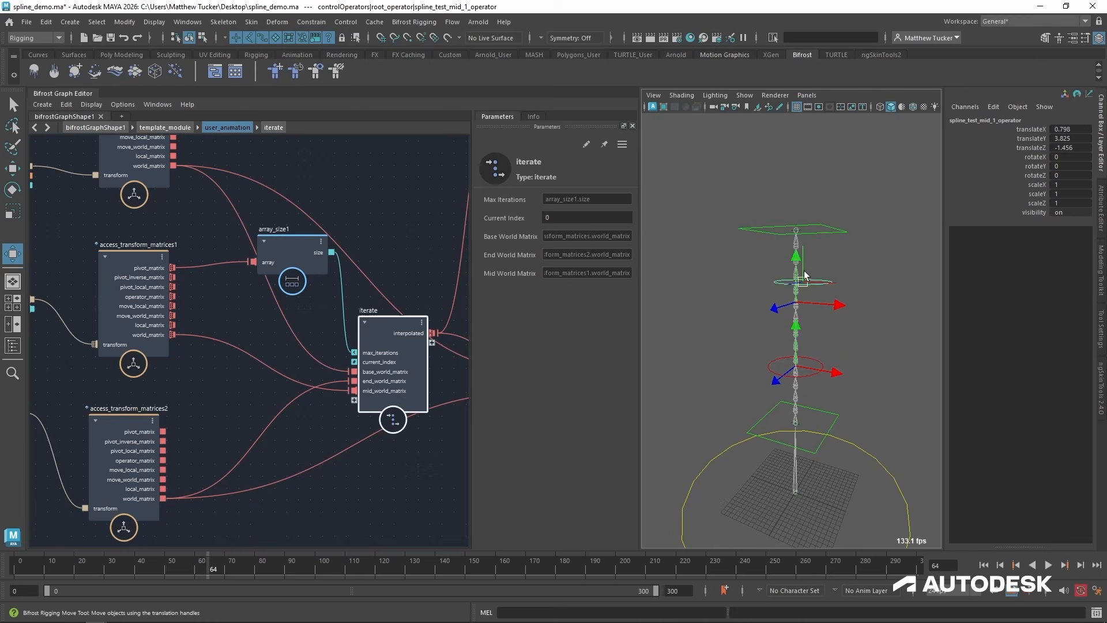
{"action": "left_click_drag", "start_coordinate": [1040, 128], "coordinate": [1040, 182]}
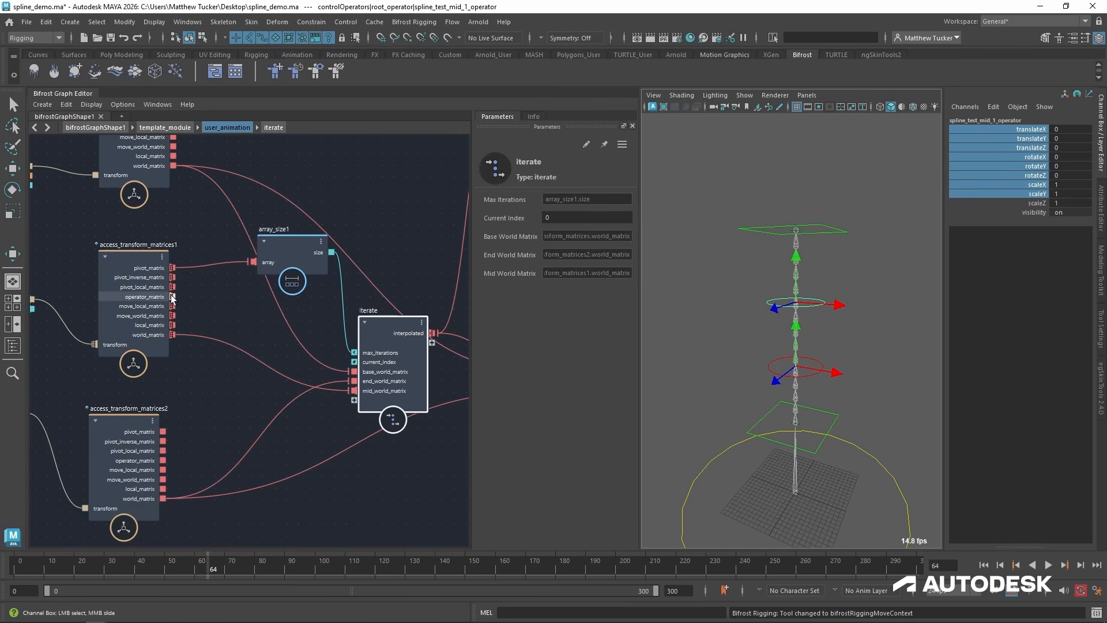
Connect access_transform_matrices1's operator_matrix to iterate's mid_world_matrix, open iterate, and move interpolate_transform_matrix1 up to make room.
{"action": "left_click_drag", "start_coordinate": [172, 296], "coordinate": [352, 397]}
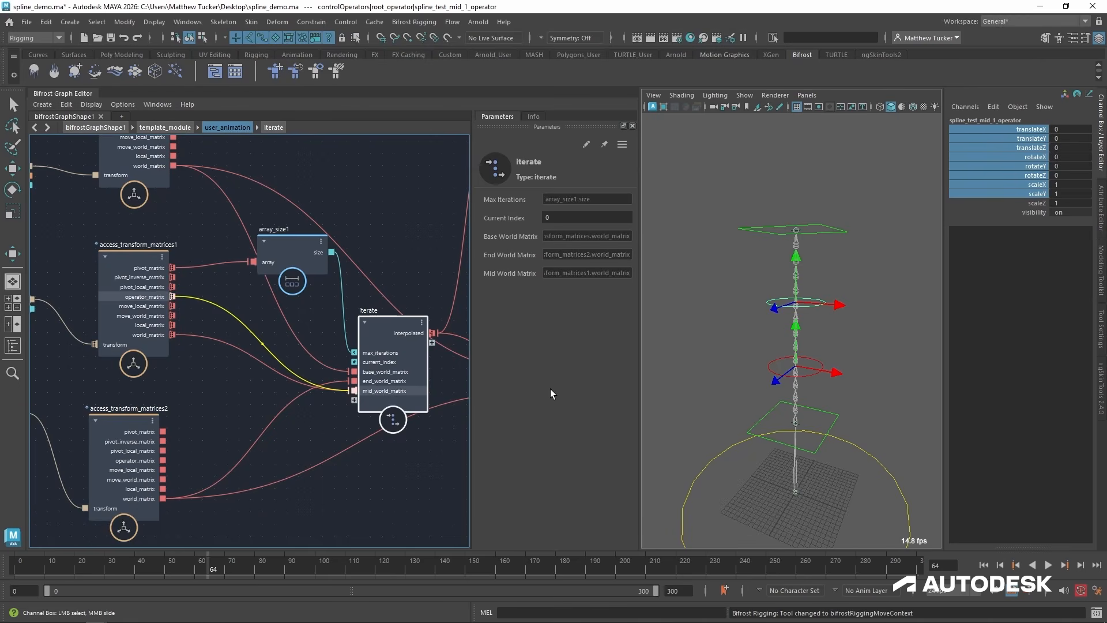
{"action": "double_click", "coordinate": [378, 319]}
{"action": "middle_click_drag", "start_coordinate": [441, 331], "coordinate": [148, 335], "text": "alt"}
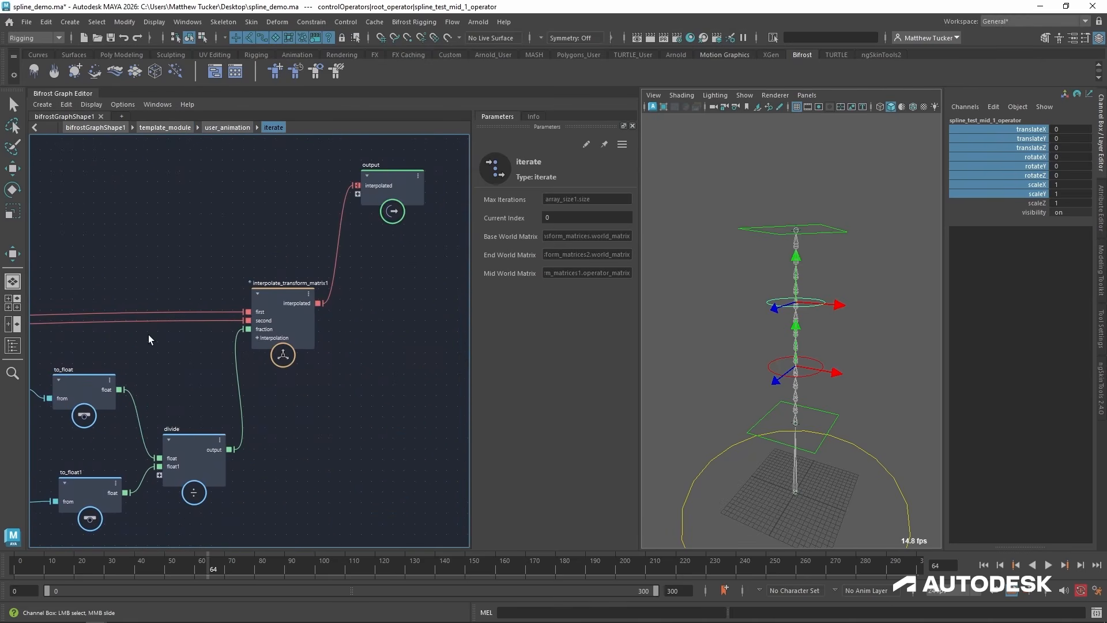
{"action": "middle_click_drag", "start_coordinate": [266, 367], "coordinate": [343, 359], "text": "alt"}
{"action": "left_click_drag", "start_coordinate": [373, 290], "coordinate": [229, 233]}
{"action": "middle_click_drag", "start_coordinate": [238, 339], "coordinate": [429, 314], "text": "alt"}
{"action": "middle_click_drag", "start_coordinate": [472, 512], "coordinate": [434, 500], "text": "alt"}
{"action": "left_click_drag", "start_coordinate": [209, 354], "coordinate": [208, 351]}
{"action": "left_click_drag", "start_coordinate": [235, 335], "coordinate": [167, 415]}
{"action": "left_click", "coordinate": [167, 229]}
{"action": "left_click_drag", "start_coordinate": [65, 237], "coordinate": [42, 207]}
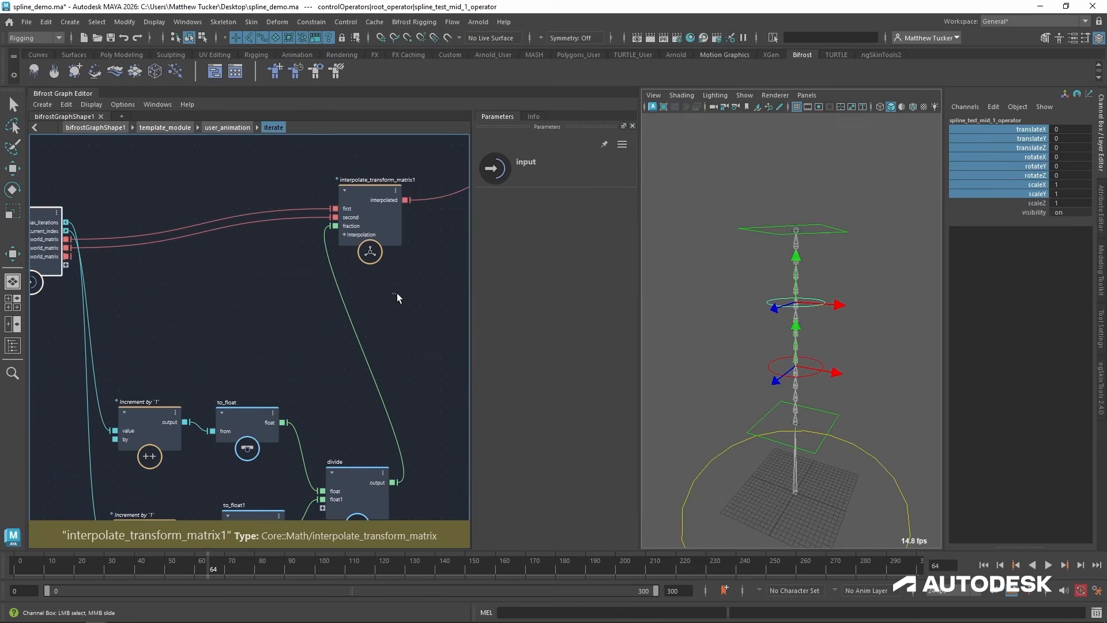
Add a matrix_multiply node inside iterate and arrange it beside and slightly below interpolate_transform_matrix1.
{"action": "key", "text": "Tab"}
{"action": "type", "text": "mult"}
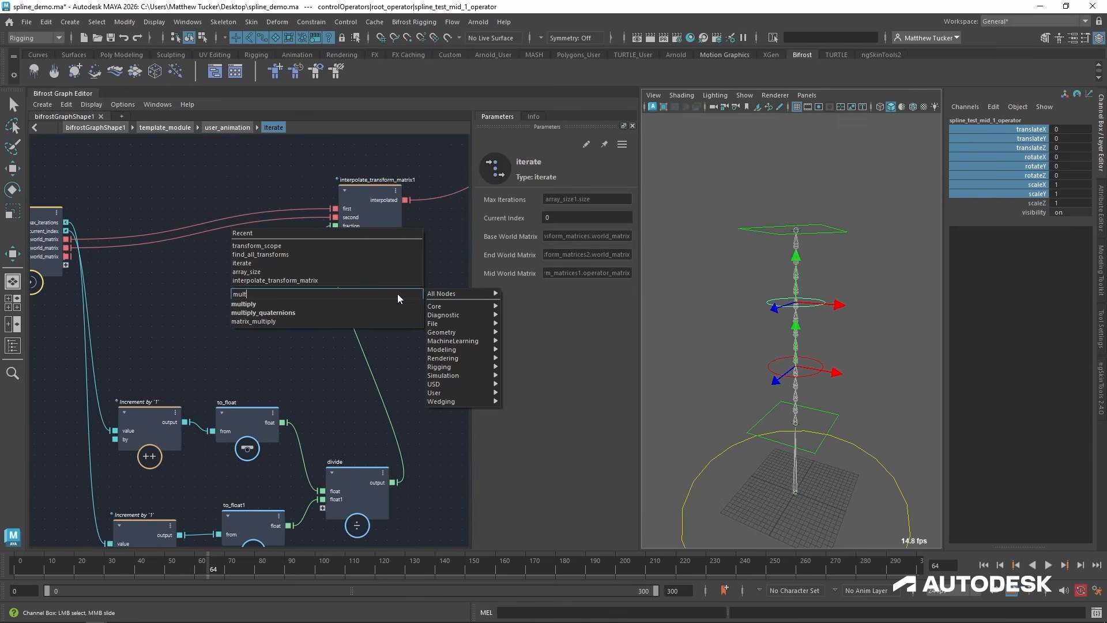
{"action": "key", "text": "Down"}
{"action": "key", "text": "Down"}
{"action": "key", "text": "Down"}
{"action": "key", "text": "Return"}
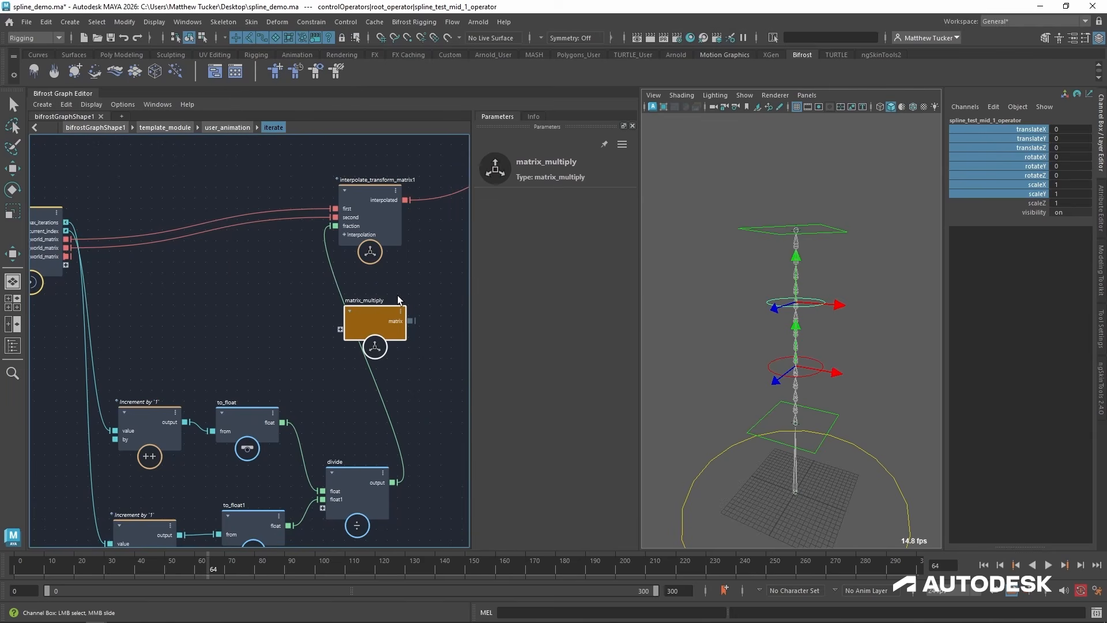
{"action": "left_click_drag", "start_coordinate": [375, 313], "coordinate": [462, 292]}
{"action": "left_click_drag", "start_coordinate": [371, 189], "coordinate": [319, 169]}
{"action": "left_click_drag", "start_coordinate": [437, 287], "coordinate": [400, 239]}
Connect interpolate_transform_matrix1's interpolated output and the input node's mid_world_matrix to matrix_multiply.
{"action": "left_click_drag", "start_coordinate": [353, 180], "coordinate": [393, 260]}
{"action": "left_click", "coordinate": [186, 308]}
{"action": "middle_click_drag", "start_coordinate": [78, 265], "coordinate": [81, 258]}
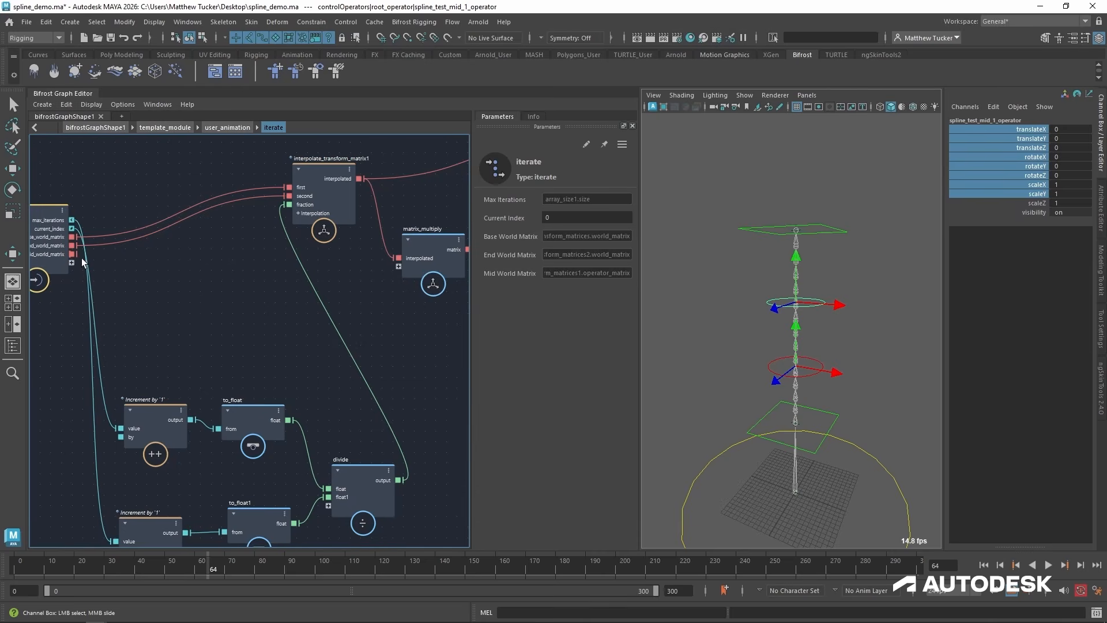
{"action": "left_click_drag", "start_coordinate": [72, 254], "coordinate": [279, 271]}
{"action": "left_click_drag", "start_coordinate": [400, 262], "coordinate": [400, 263]}
Add a get_from_array node between the input node and matrix_multiply, positioned below the matrix connections.
{"action": "mouse_move", "coordinate": [325, 327]}
{"action": "middle_mouse_down"}
{"action": "mouse_move", "coordinate": [284, 363]}
{"action": "mouse_move", "coordinate": [203, 368]}
{"action": "mouse_move", "coordinate": [319, 330]}
{"action": "middle_mouse_up"}
{"action": "key", "text": "Tab"}
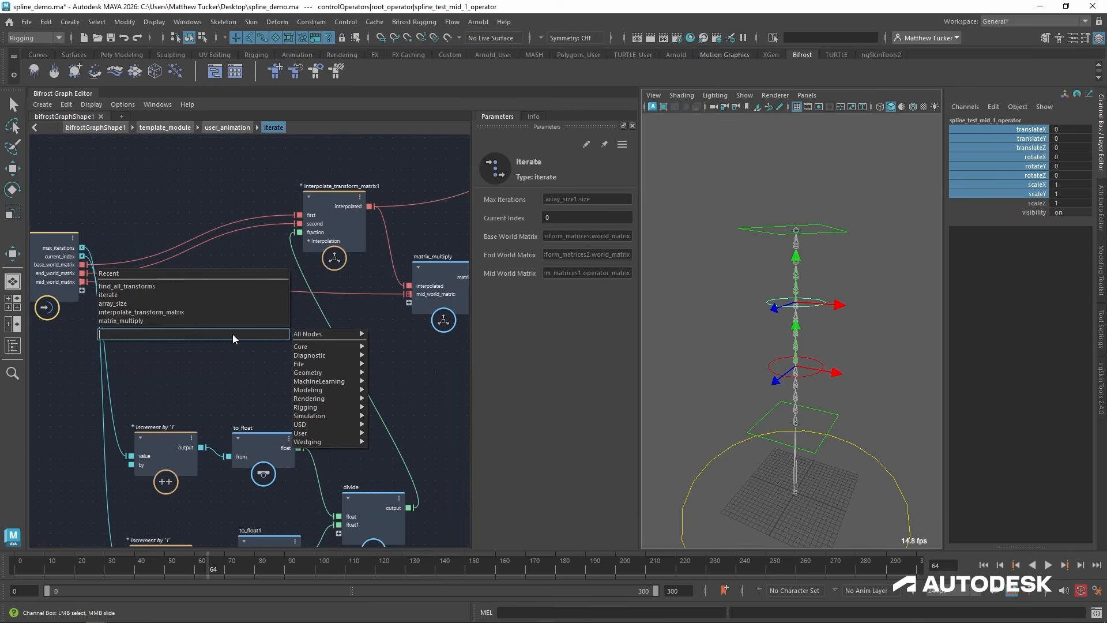
{"action": "key", "text": "Escape"}
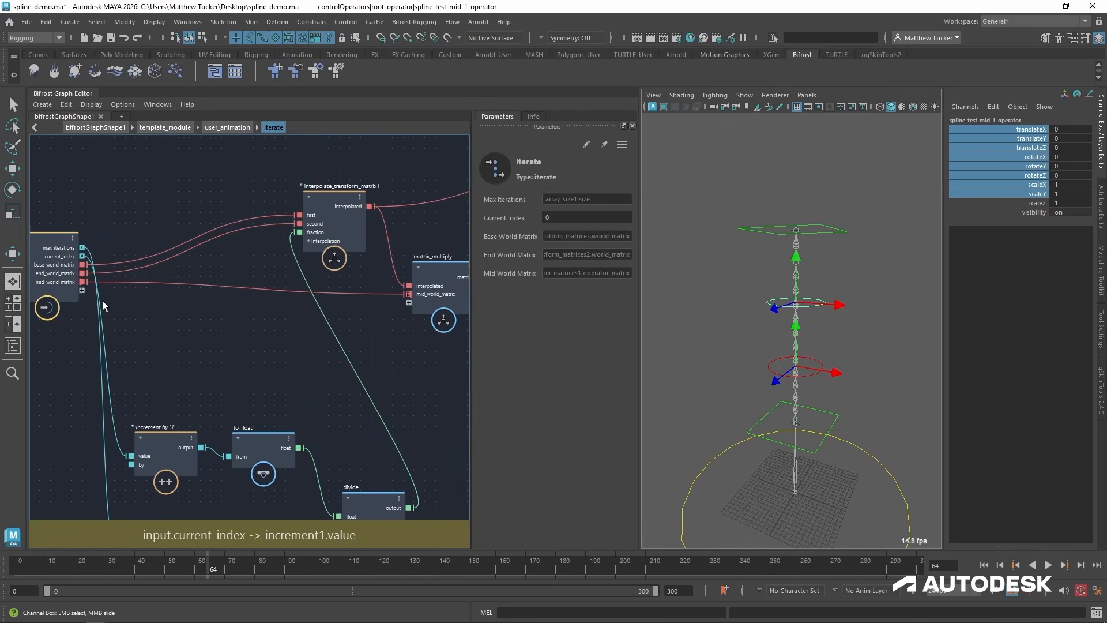
{"action": "middle_click_drag", "start_coordinate": [199, 299], "coordinate": [320, 300], "text": "alt"}
{"action": "right_click_drag", "start_coordinate": [320, 300], "coordinate": [227, 299], "text": "alt"}
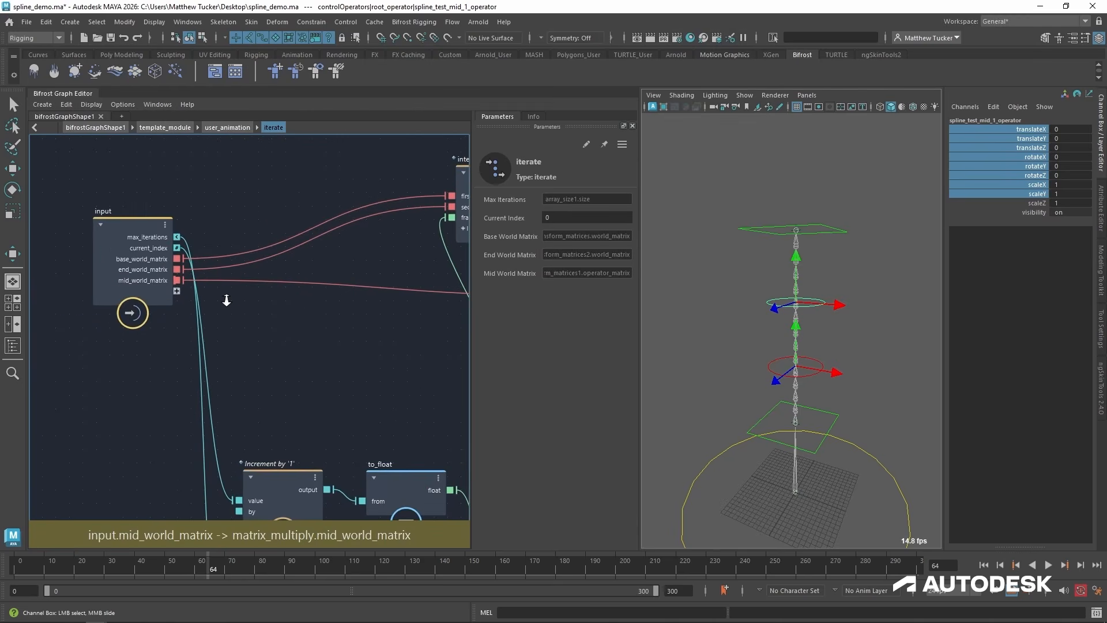
{"action": "middle_click_drag", "start_coordinate": [378, 331], "coordinate": [345, 345], "text": "alt"}
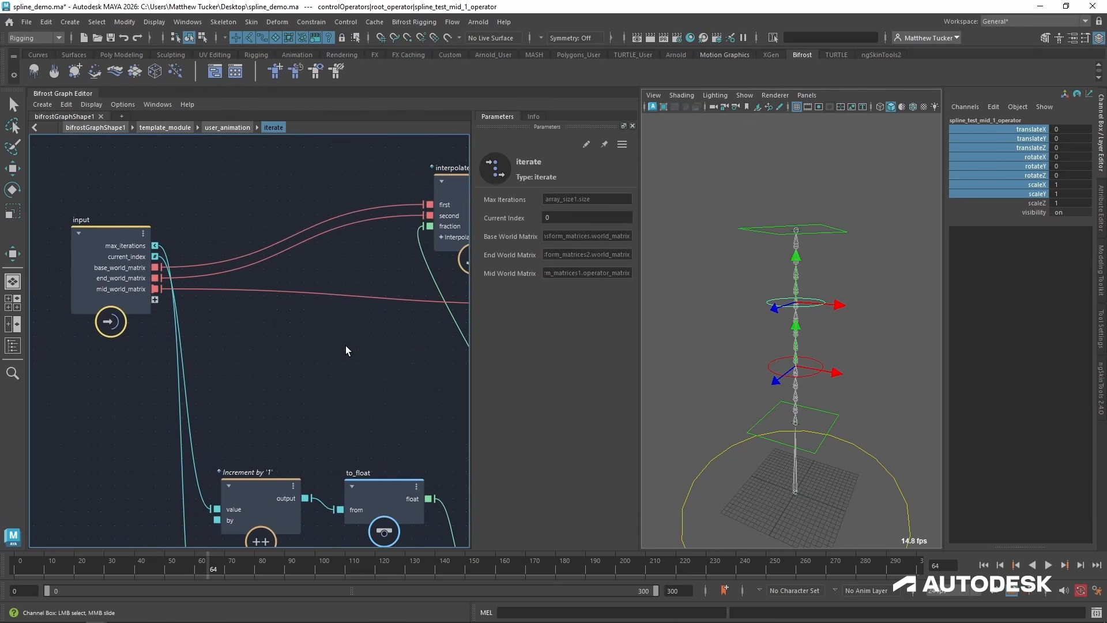
{"action": "key", "text": "Tab"}
{"action": "type", "text": "get from a"}
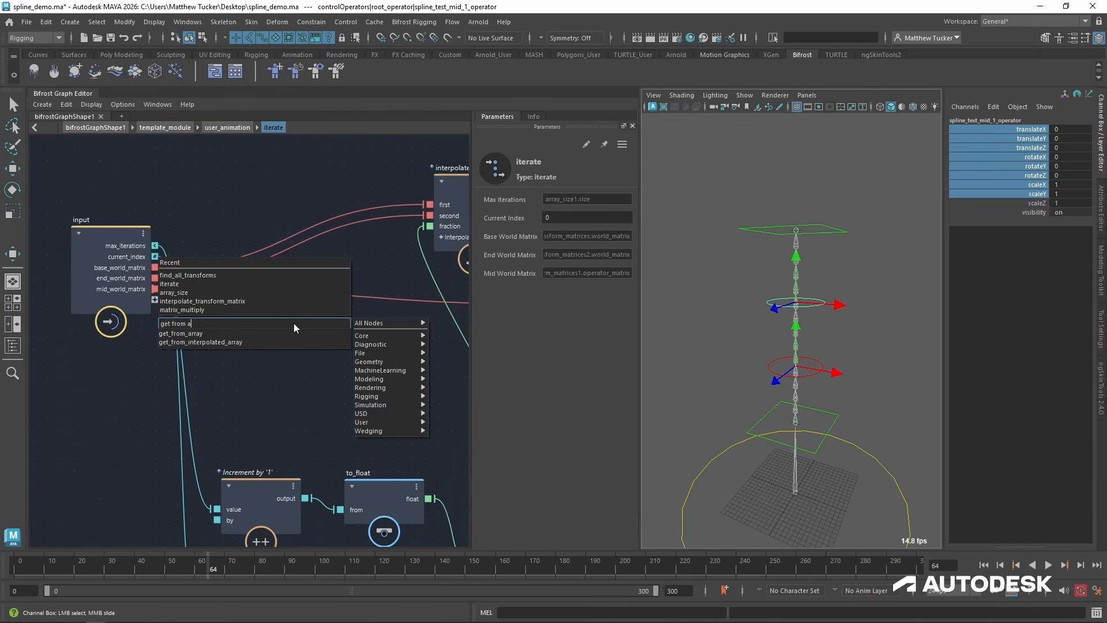
{"action": "key", "text": "Down"}
{"action": "key", "text": "Return"}
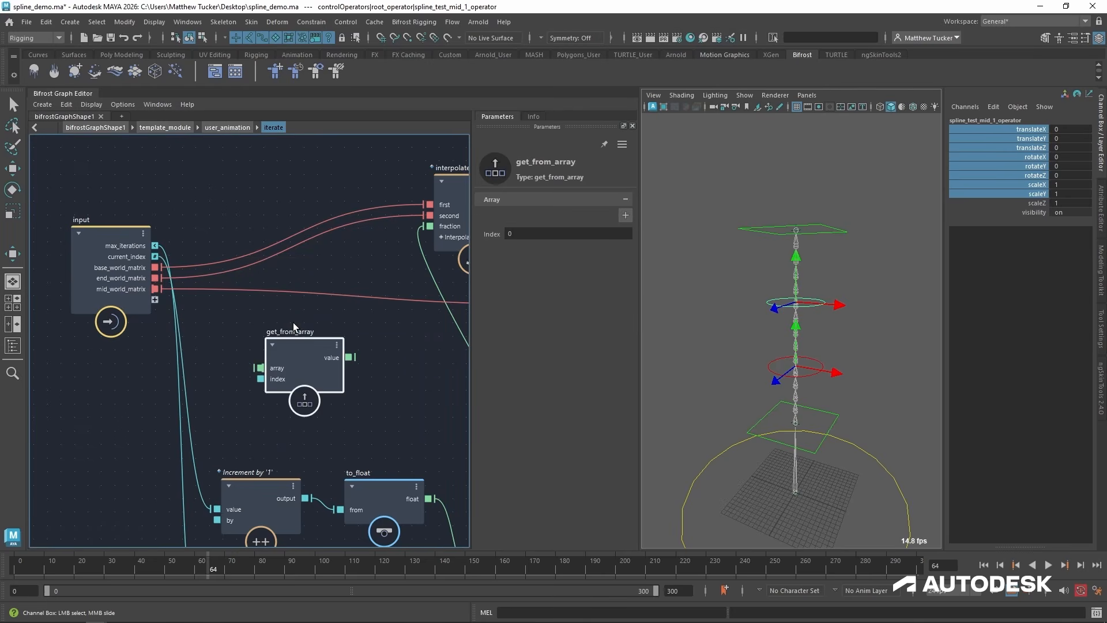
{"action": "left_click", "coordinate": [301, 341]}
{"action": "left_click_drag", "start_coordinate": [301, 341], "coordinate": [298, 315]}
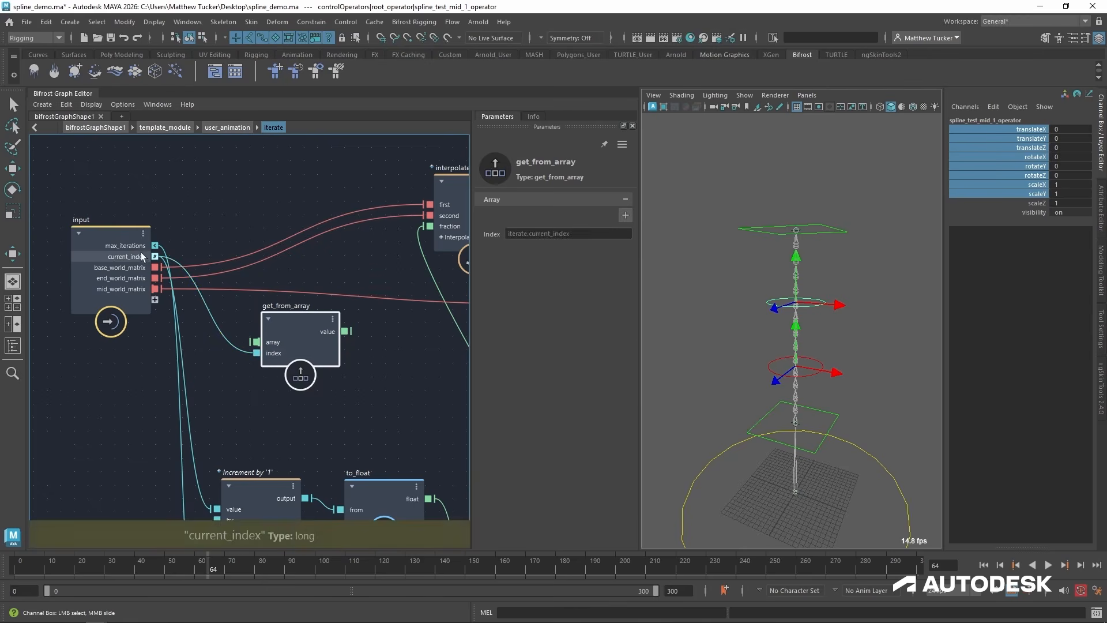
Feed mid_world_matrix into get_from_array's array, connect its value to matrix_multiply's mid_world_matrix, and tidy the node's position.
{"action": "left_click_drag", "start_coordinate": [155, 289], "coordinate": [294, 341]}
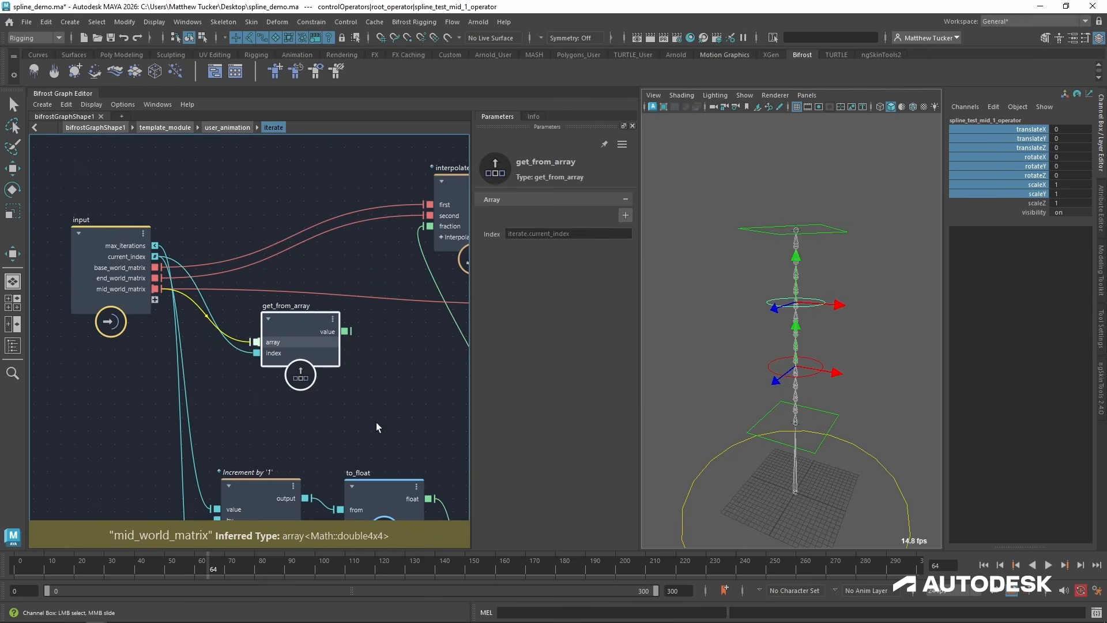
{"action": "middle_click_drag", "start_coordinate": [407, 428], "coordinate": [279, 420]}
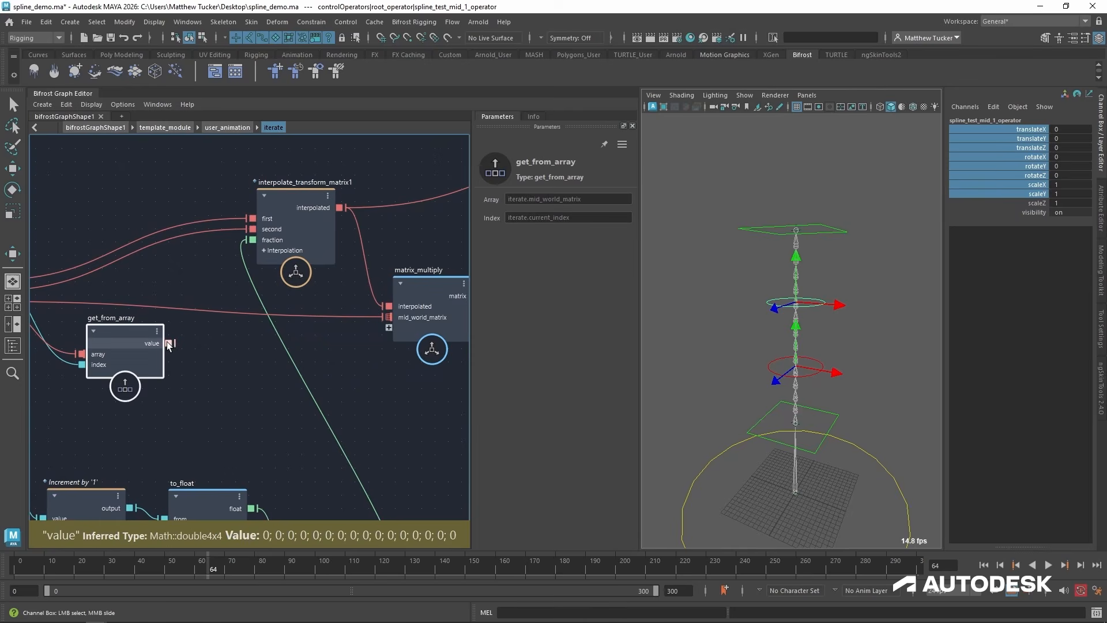
{"action": "left_click_drag", "start_coordinate": [169, 343], "coordinate": [390, 317]}
{"action": "left_click_drag", "start_coordinate": [126, 332], "coordinate": [152, 364]}
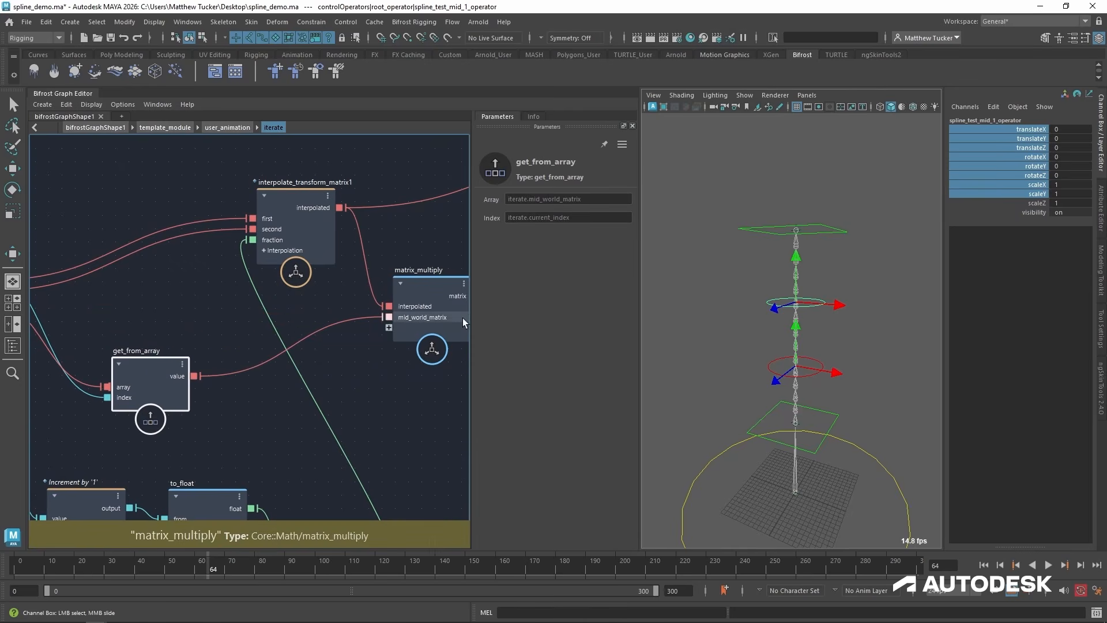
{"action": "middle_click_drag", "start_coordinate": [113, 397], "coordinate": [133, 391]}
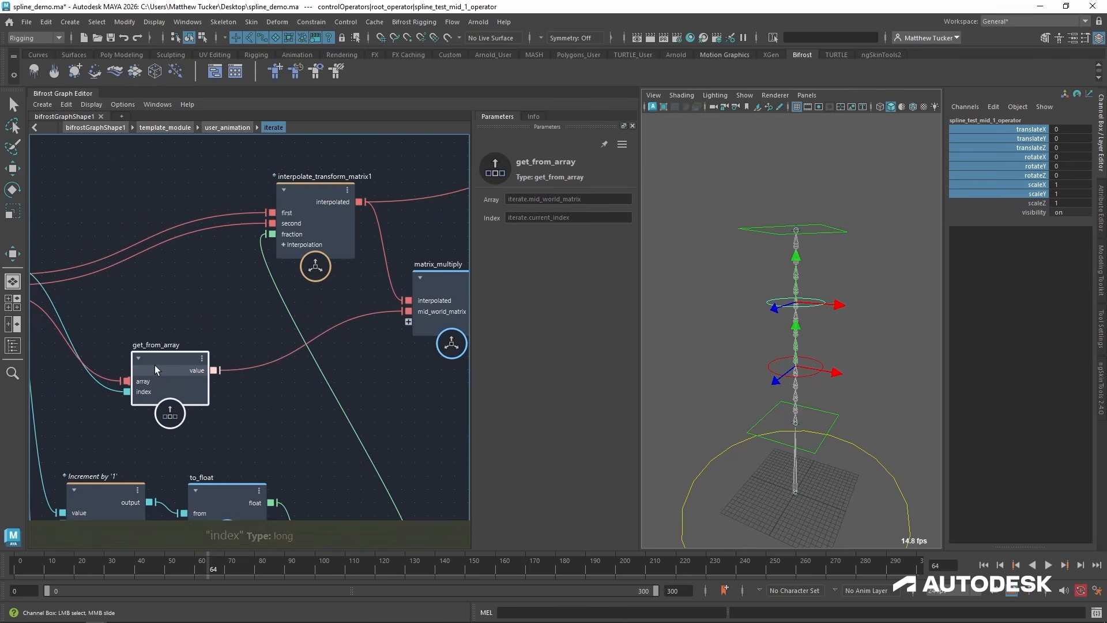
{"action": "left_click_drag", "start_coordinate": [160, 353], "coordinate": [181, 344]}
Connect matrix_multiply's matrix output to the output node's interpolated port and test-move the controls, undoing the moves.
{"action": "middle_click_drag", "start_coordinate": [282, 311], "coordinate": [131, 367]}
{"action": "middle_click_drag", "start_coordinate": [395, 329], "coordinate": [180, 375]}
{"action": "left_click_drag", "start_coordinate": [129, 391], "coordinate": [308, 244]}
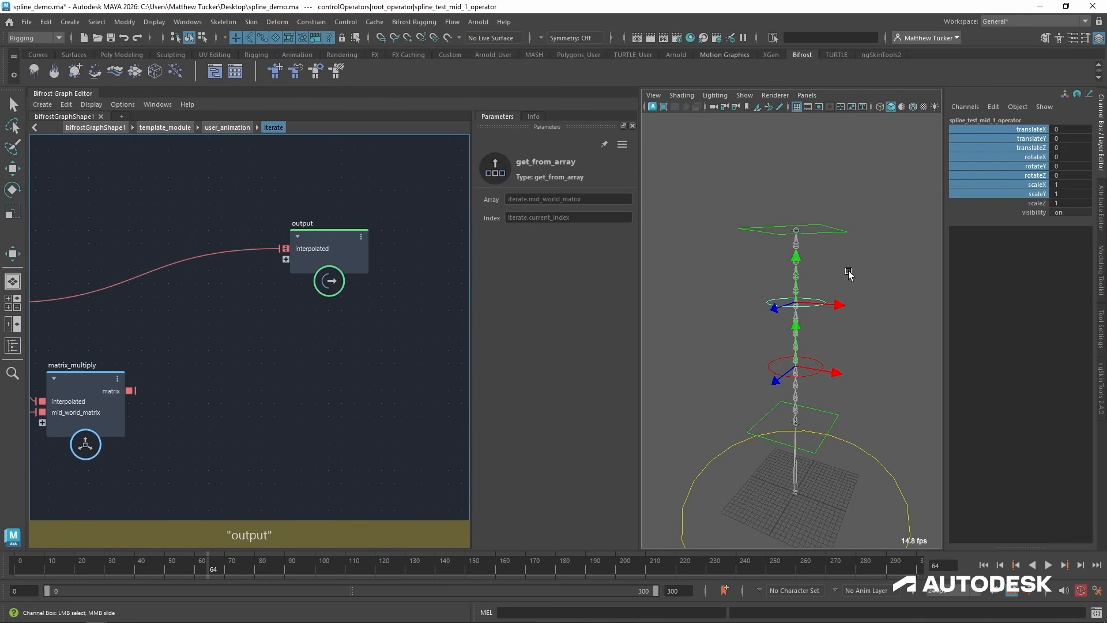
{"action": "left_click_drag", "start_coordinate": [821, 294], "coordinate": [825, 306], "text": "alt"}
{"action": "key", "text": "w"}
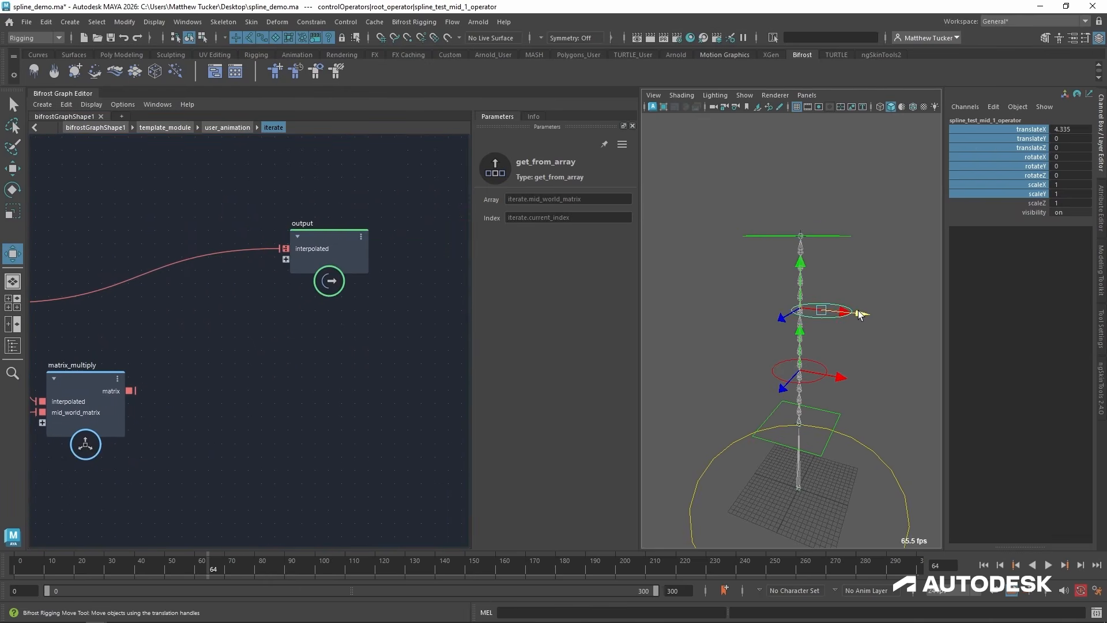
{"action": "left_click_drag", "start_coordinate": [130, 390], "coordinate": [284, 249]}
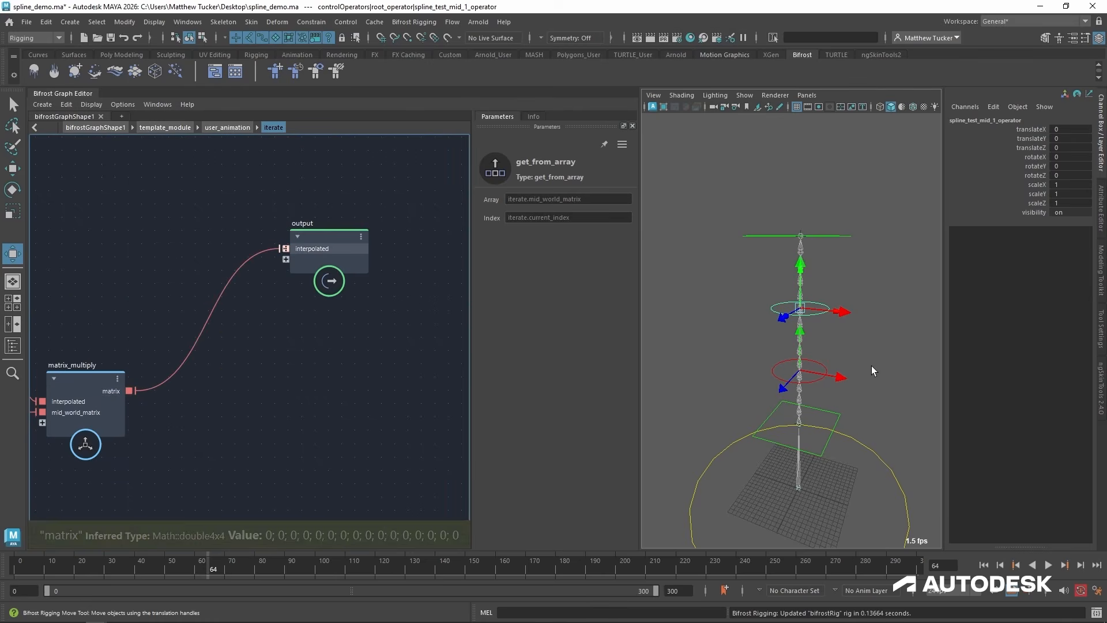
{"action": "left_click_drag", "start_coordinate": [846, 320], "coordinate": [722, 229]}
{"action": "key", "text": "ctrl+z"}
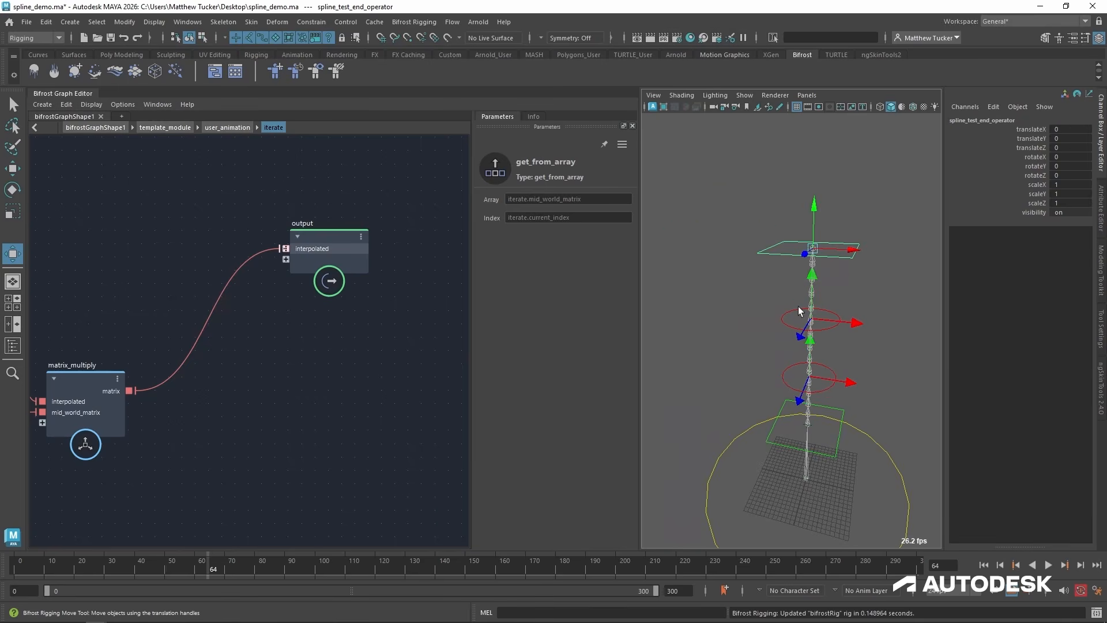
Return to user_animation, review the iterate connections, and move resample_matrix_chain lower, away from the Animation Outputs wiring.
{"action": "left_click", "coordinate": [223, 128]}
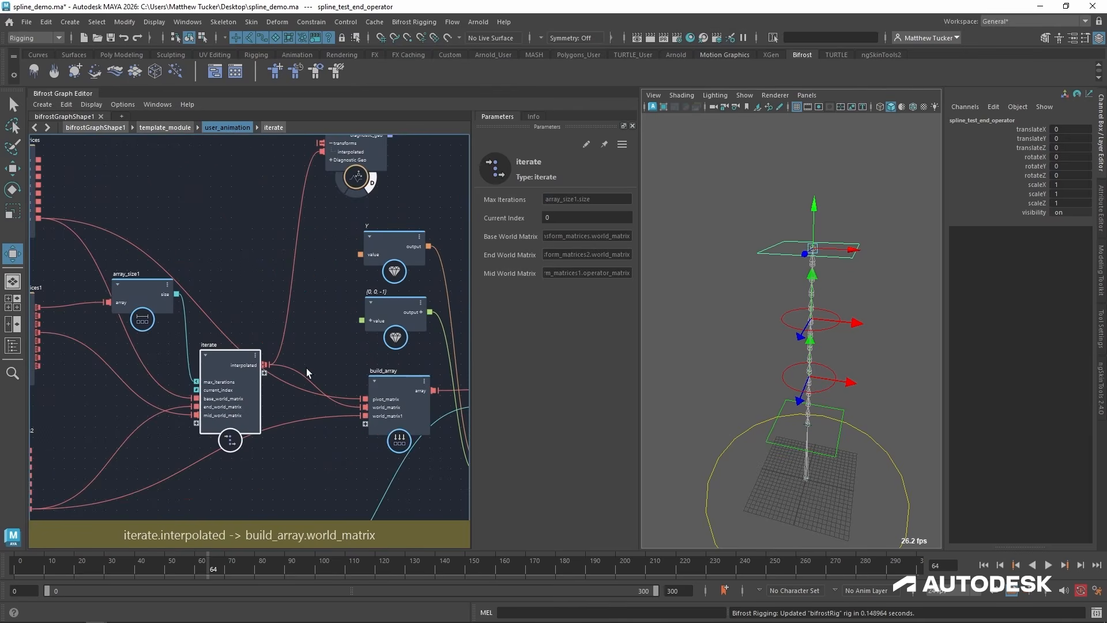
{"action": "left_click_drag", "start_coordinate": [227, 359], "coordinate": [243, 360]}
{"action": "right_click_drag", "start_coordinate": [215, 400], "coordinate": [257, 392], "text": "alt"}
{"action": "middle_click_drag", "start_coordinate": [257, 392], "coordinate": [199, 399], "text": "alt"}
{"action": "right_click_drag", "start_coordinate": [361, 412], "coordinate": [289, 418], "text": "alt"}
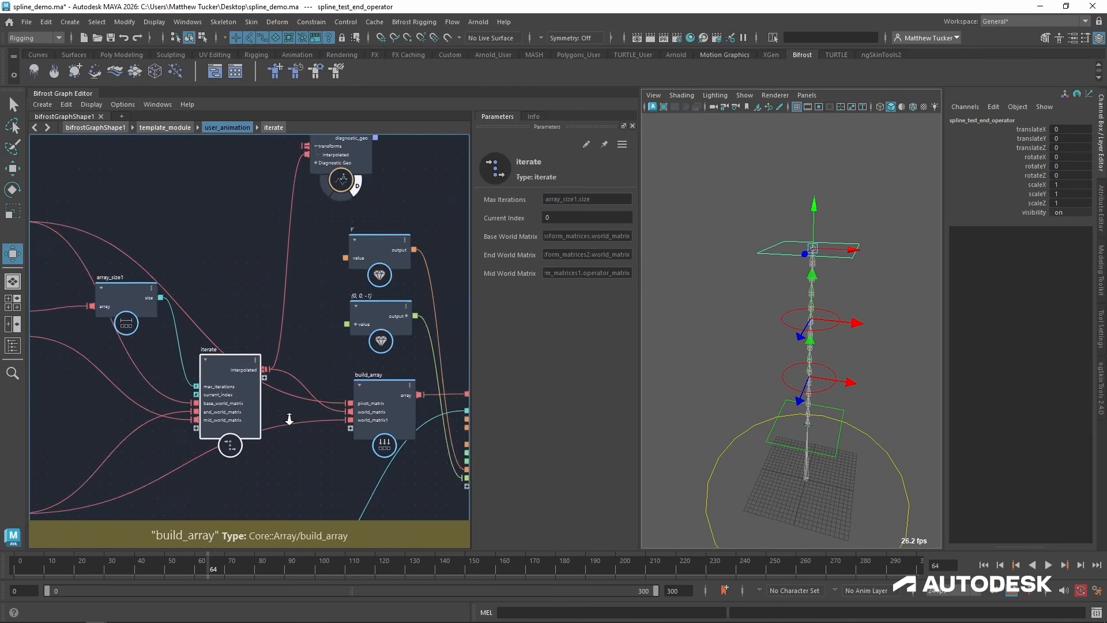
{"action": "middle_click_drag", "start_coordinate": [448, 406], "coordinate": [262, 368], "text": "alt"}
{"action": "middle_click_drag", "start_coordinate": [421, 295], "coordinate": [347, 296], "text": "alt"}
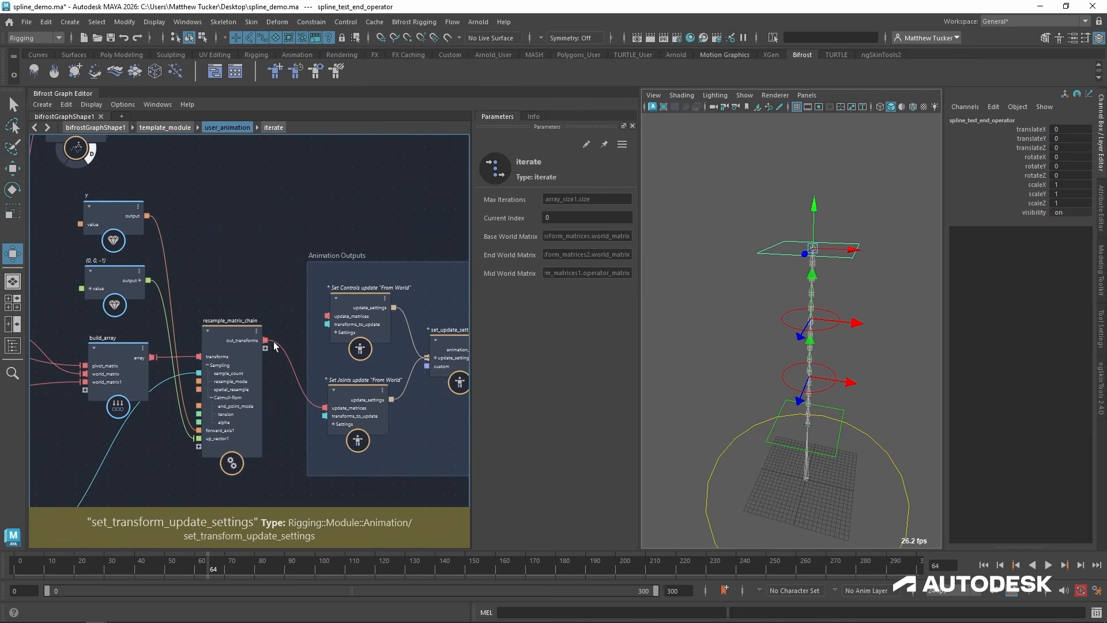
{"action": "left_click_drag", "start_coordinate": [234, 338], "coordinate": [243, 438]}
Connect iterate's interpolated output to update_matrices on the Set Controls update "From World" node.
{"action": "middle_click_drag", "start_coordinate": [204, 385], "coordinate": [327, 354], "text": "alt"}
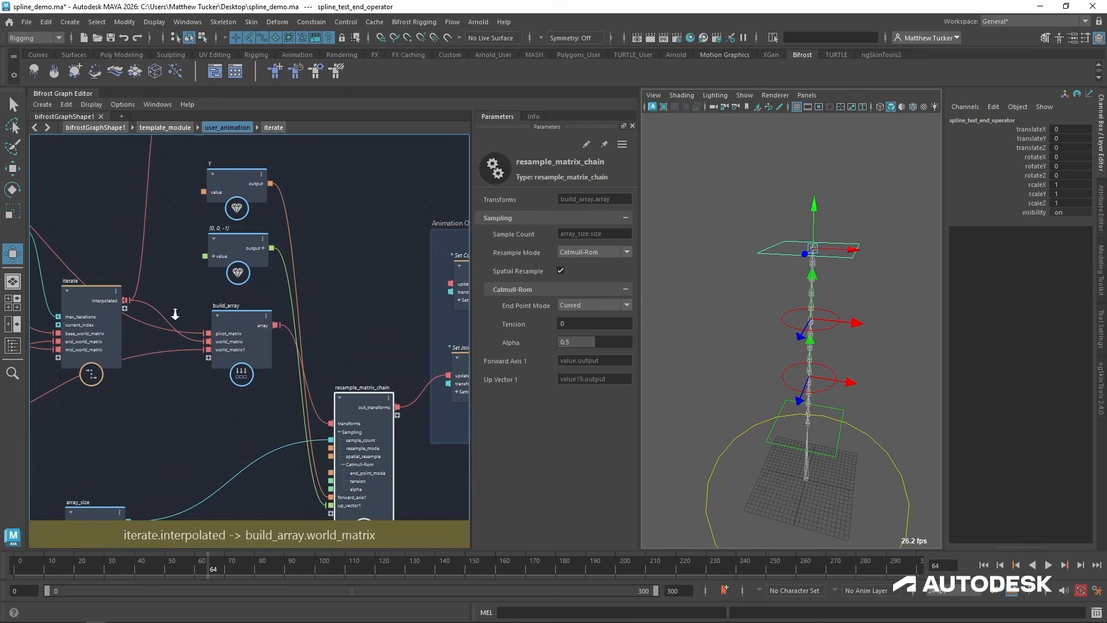
{"action": "right_click_drag", "start_coordinate": [175, 314], "coordinate": [160, 316], "text": "alt"}
{"action": "middle_click_drag", "start_coordinate": [160, 315], "coordinate": [123, 332], "text": "alt"}
{"action": "left_click_drag", "start_coordinate": [94, 317], "coordinate": [312, 299]}
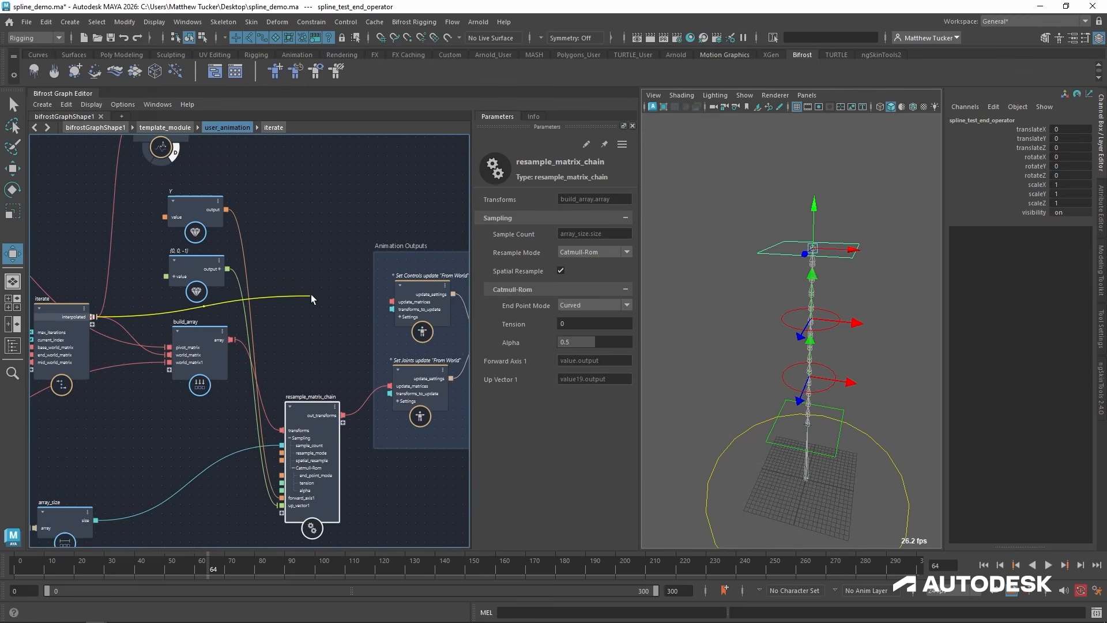
{"action": "left_click_drag", "start_coordinate": [393, 300], "coordinate": [394, 301]}
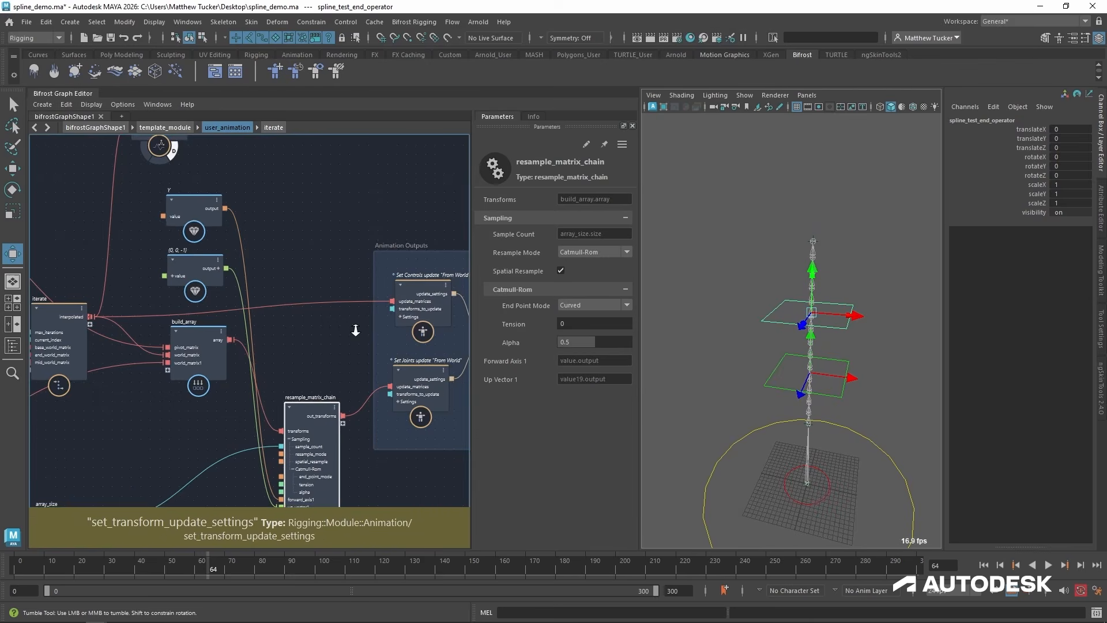
Connect the indices output of the Find all "mid" Controls node to transforms_to_update on the Set Controls update "From World" node.
{"action": "scroll", "coordinate": [357, 323], "scroll_direction": "up", "scroll_amount": 2}
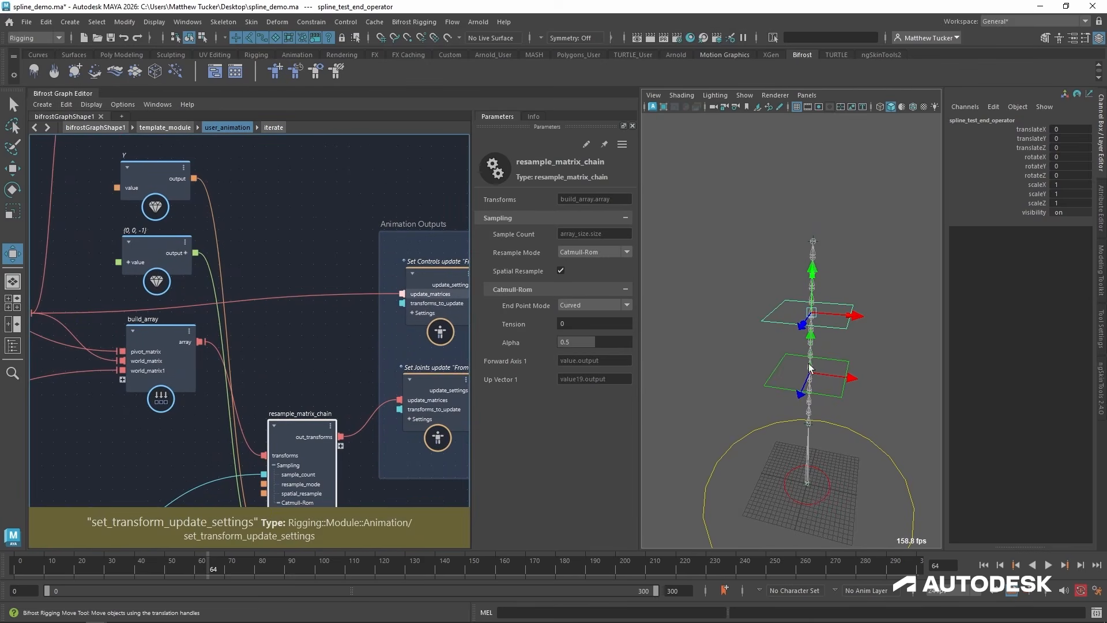
{"action": "middle_click_drag", "start_coordinate": [329, 370], "coordinate": [542, 355]}
{"action": "scroll", "coordinate": [369, 375], "scroll_direction": "down", "scroll_amount": 3}
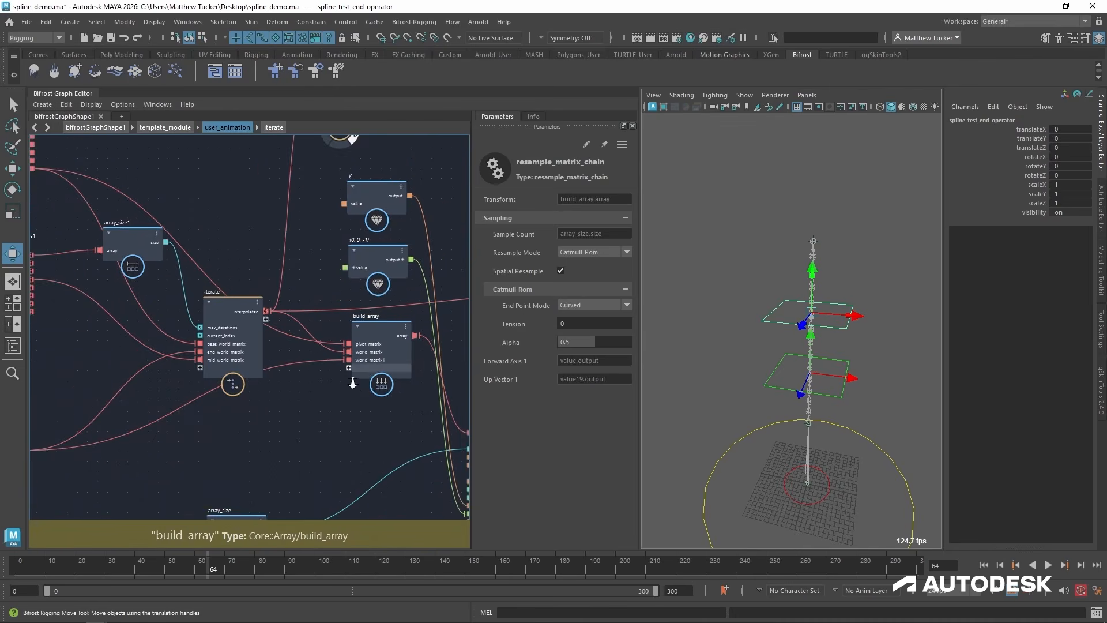
{"action": "middle_click_drag", "start_coordinate": [205, 412], "coordinate": [372, 400]}
{"action": "scroll", "coordinate": [194, 267], "scroll_direction": "up", "scroll_amount": 3}
{"action": "middle_click_drag", "start_coordinate": [203, 273], "coordinate": [258, 282]}
{"action": "scroll", "coordinate": [235, 278], "scroll_direction": "up", "scroll_amount": 1}
{"action": "left_click", "coordinate": [144, 291]}
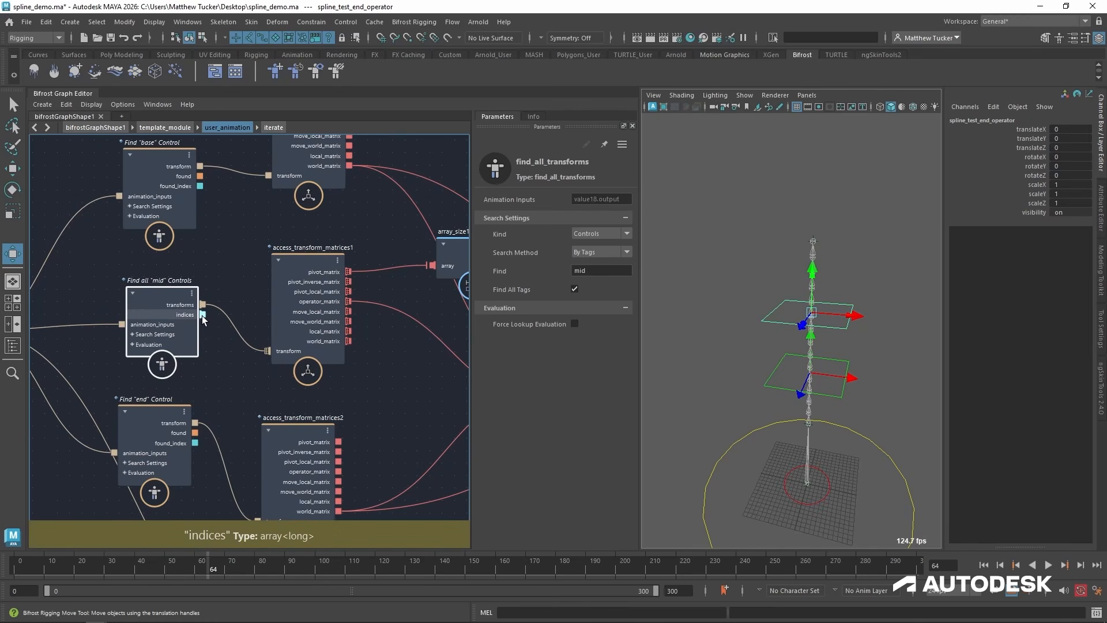
{"action": "scroll", "coordinate": [248, 323], "scroll_direction": "down", "scroll_amount": 2}
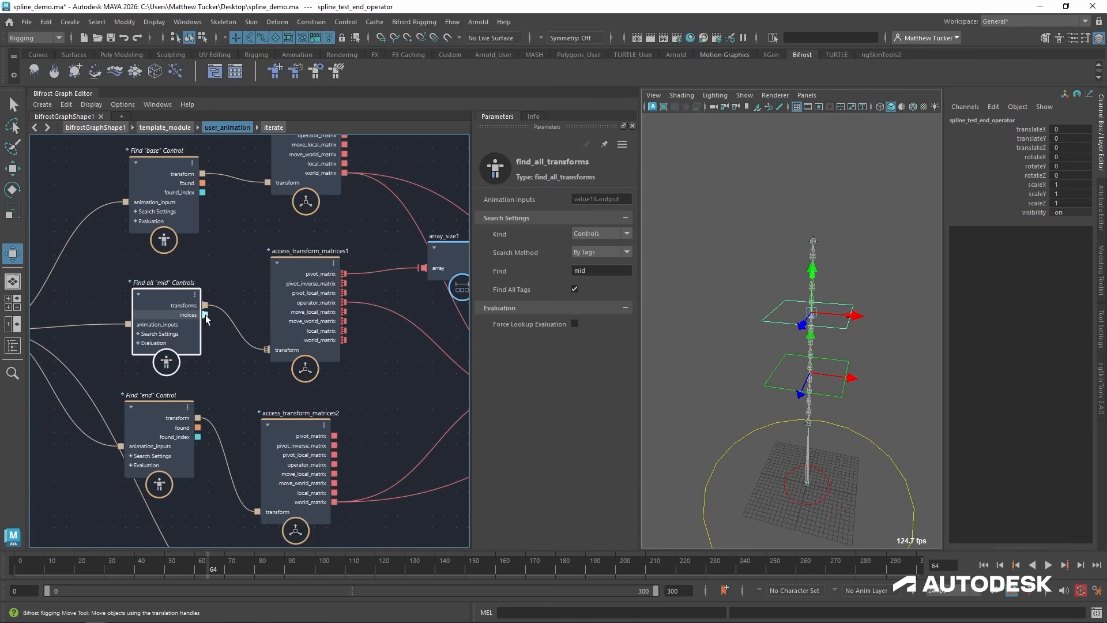
{"action": "left_click_drag", "start_coordinate": [205, 315], "coordinate": [371, 365]}
{"action": "left_click_drag", "start_coordinate": [438, 376], "coordinate": [287, 337]}
{"action": "left_click_drag", "start_coordinate": [397, 343], "coordinate": [286, 314]}
{"action": "left_click_drag", "start_coordinate": [348, 369], "coordinate": [347, 376]}
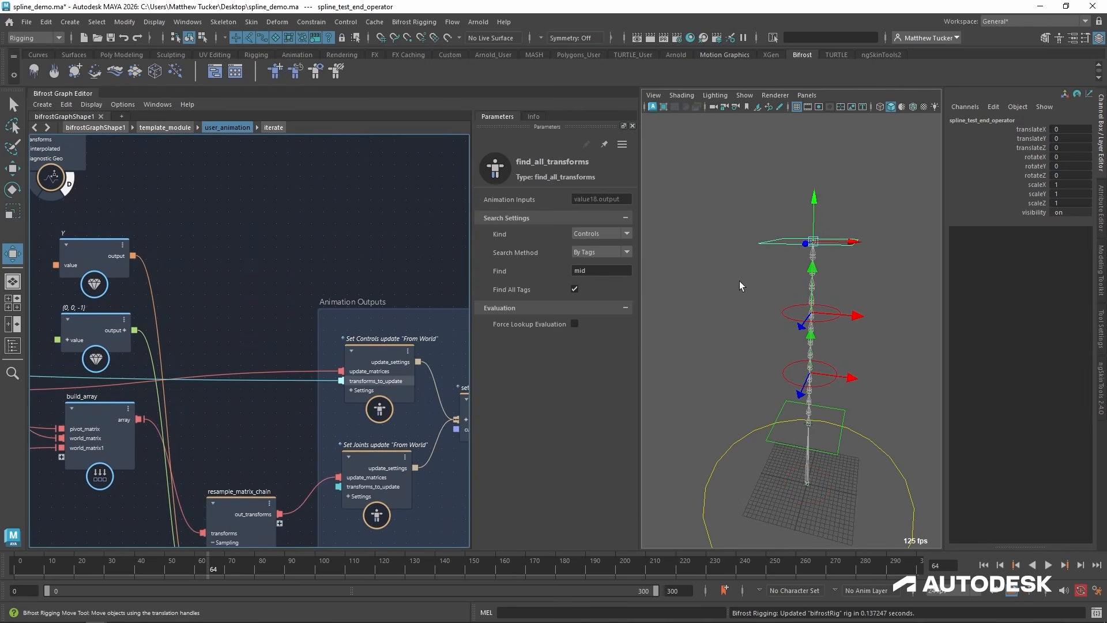
Test-move the end control from different angles and test-rotate it, undoing each transformation.
{"action": "left_click_drag", "start_coordinate": [813, 242], "coordinate": [824, 312]}
{"action": "key", "text": "ctrl+z"}
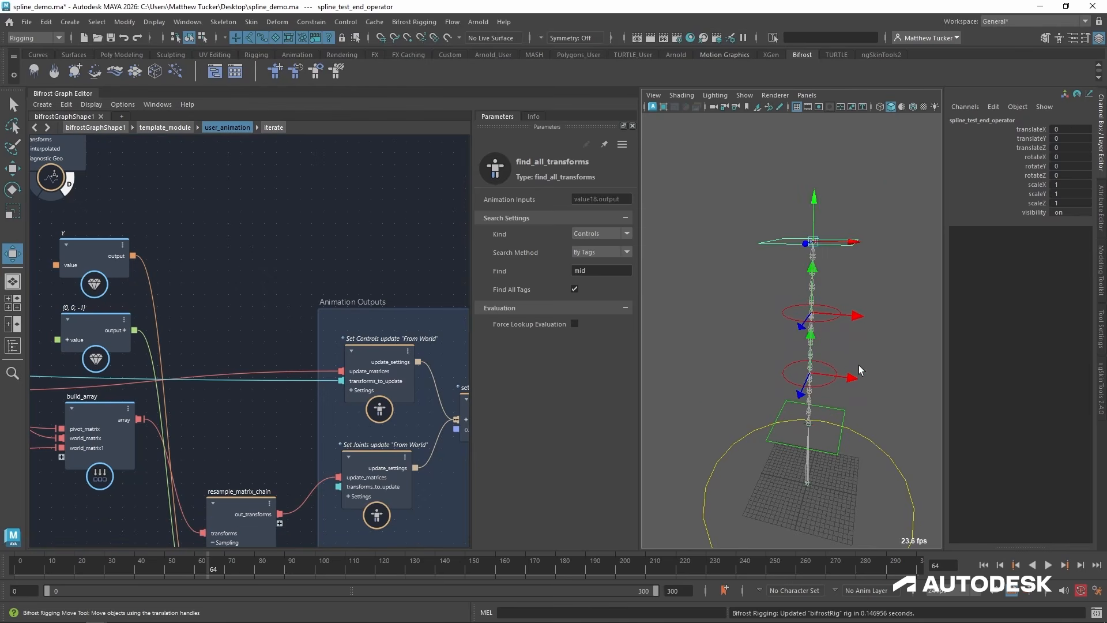
{"action": "left_click_drag", "start_coordinate": [860, 370], "coordinate": [828, 315], "text": "alt"}
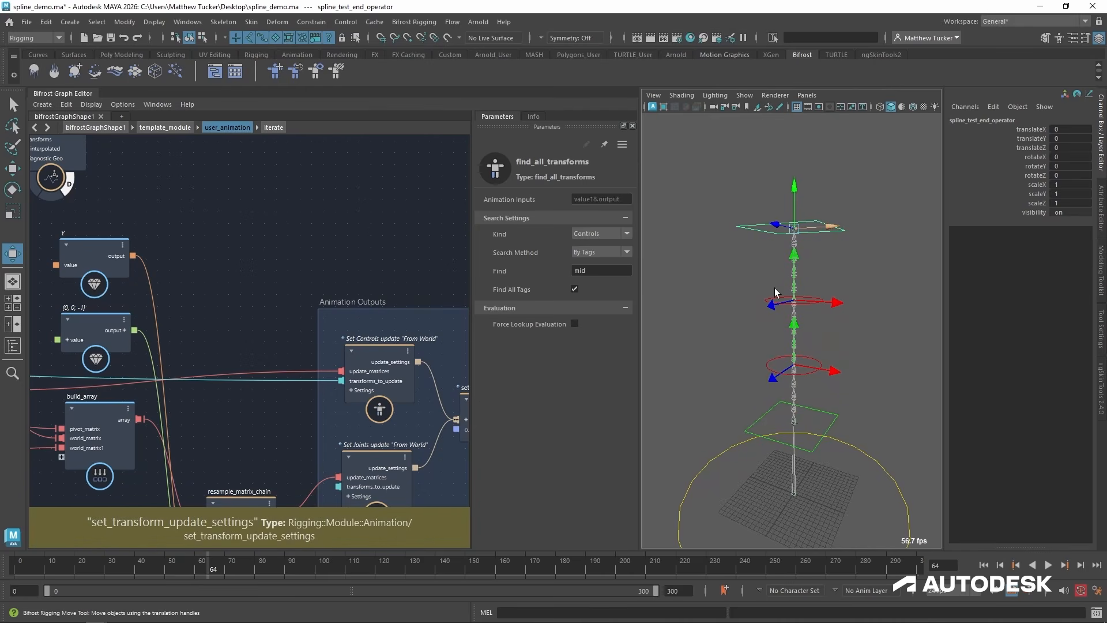
{"action": "left_click_drag", "start_coordinate": [794, 226], "coordinate": [734, 230]}
{"action": "key", "text": "ctrl+z"}
{"action": "key", "text": "e"}
{"action": "key", "text": "ctrl+z"}
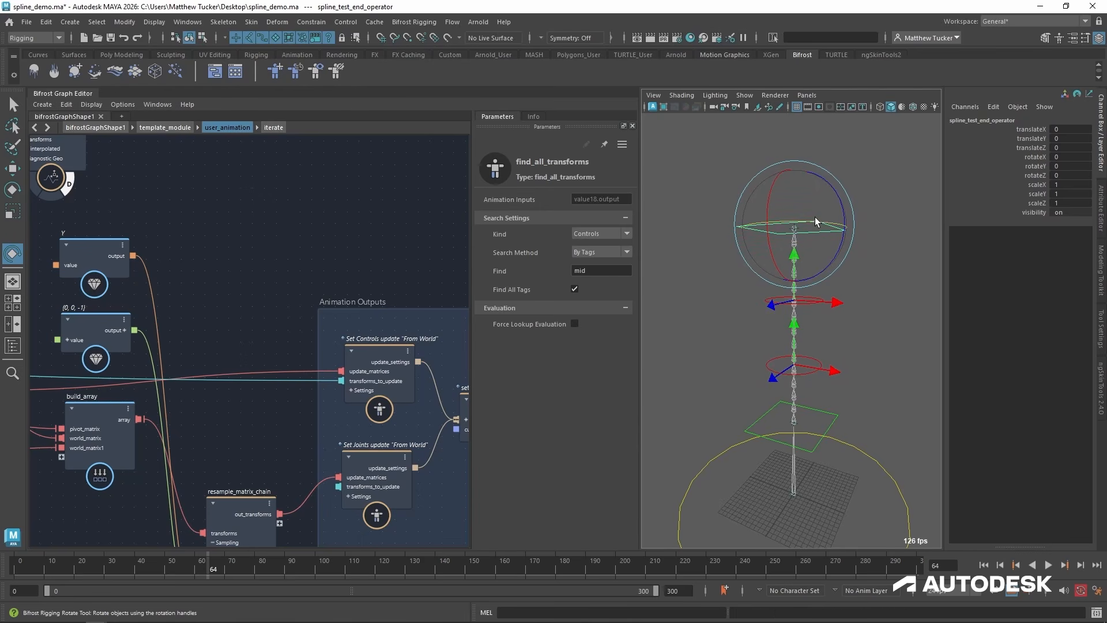
Examine the user_animation network from the animation inputs through the base, mid and end control lookups to iterate.
{"action": "middle_click_drag", "start_coordinate": [233, 485], "coordinate": [453, 387]}
{"action": "right_click_drag", "start_coordinate": [454, 387], "coordinate": [285, 445], "text": "alt"}
{"action": "middle_click_drag", "start_coordinate": [285, 445], "coordinate": [431, 472], "text": "alt"}
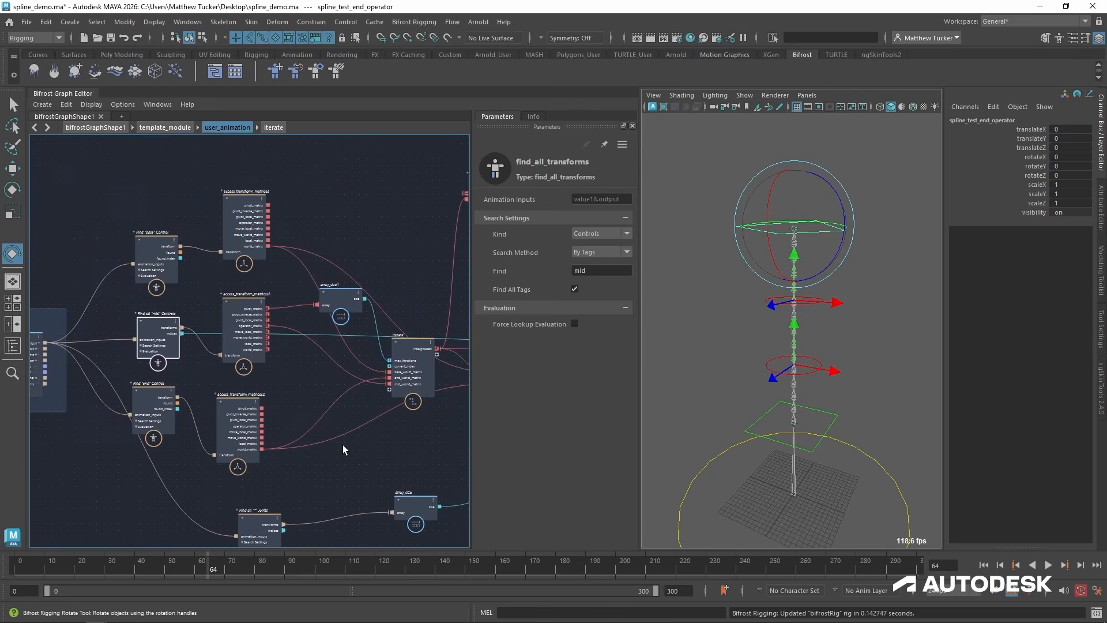
{"action": "middle_click_drag", "start_coordinate": [88, 333], "coordinate": [138, 309], "text": "alt"}
{"action": "left_click", "coordinate": [76, 330]}
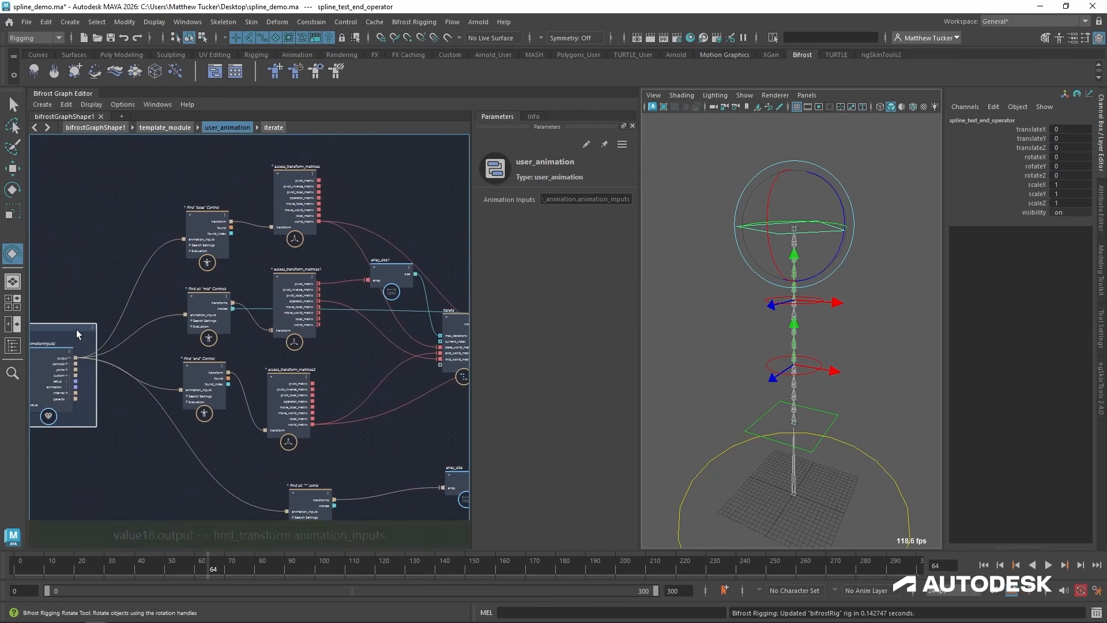
{"action": "middle_click_drag", "start_coordinate": [456, 346], "coordinate": [305, 344], "text": "alt"}
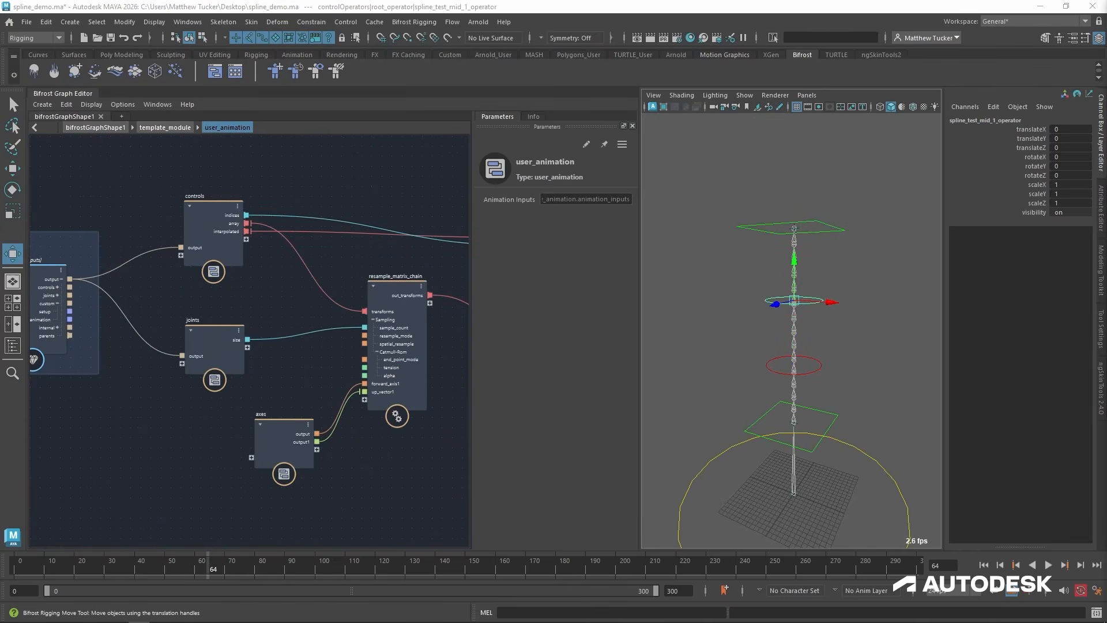
Group the controls, joints, axes and resample_matrix_chain nodes in a red backdrop titled "User Animation".
{"action": "middle_click_drag", "start_coordinate": [427, 430], "coordinate": [361, 450], "text": "alt"}
{"action": "scroll", "coordinate": [372, 445], "scroll_direction": "down", "scroll_amount": 1}
{"action": "left_click_drag", "start_coordinate": [112, 152], "coordinate": [413, 520]}
{"action": "key", "text": "shift+b"}
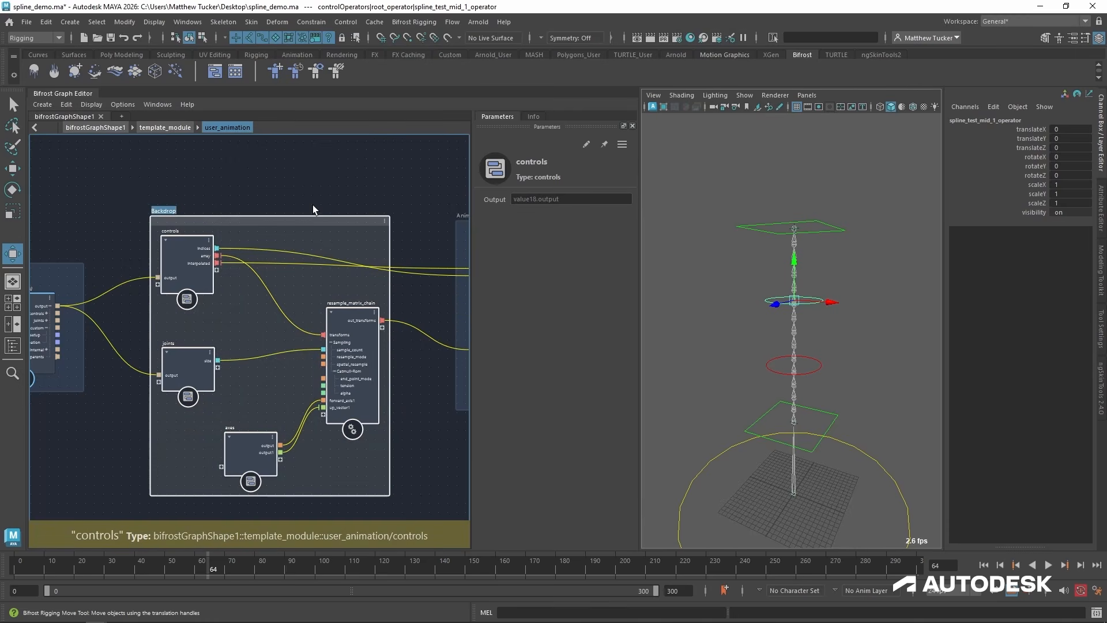
{"action": "type", "text": "User"}
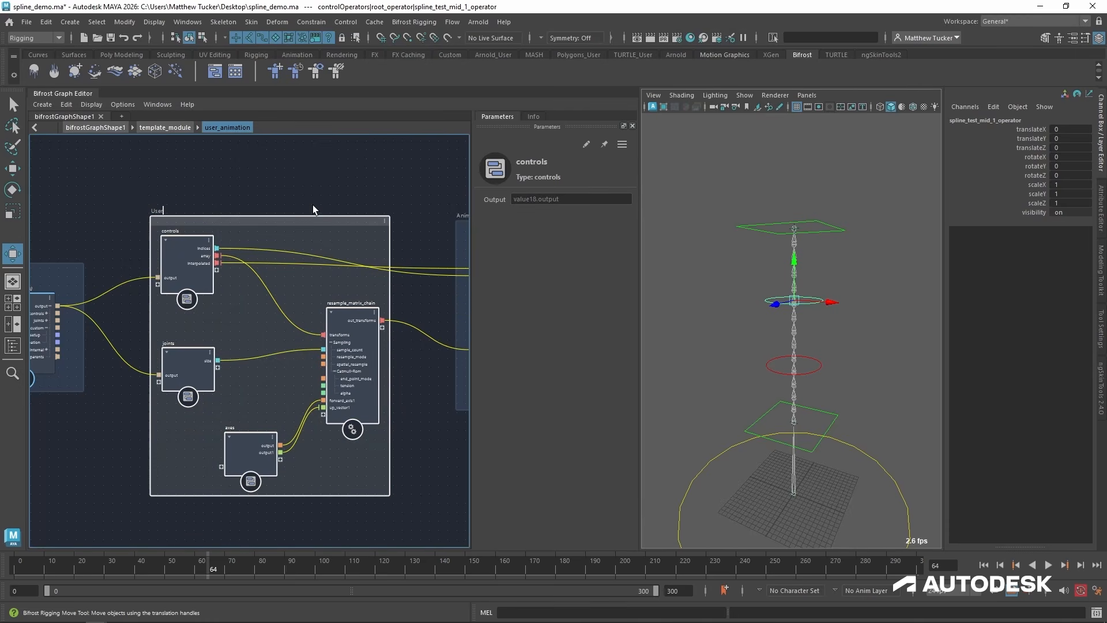
{"action": "type", "text": " Animation"}
{"action": "left_click", "coordinate": [385, 221]}
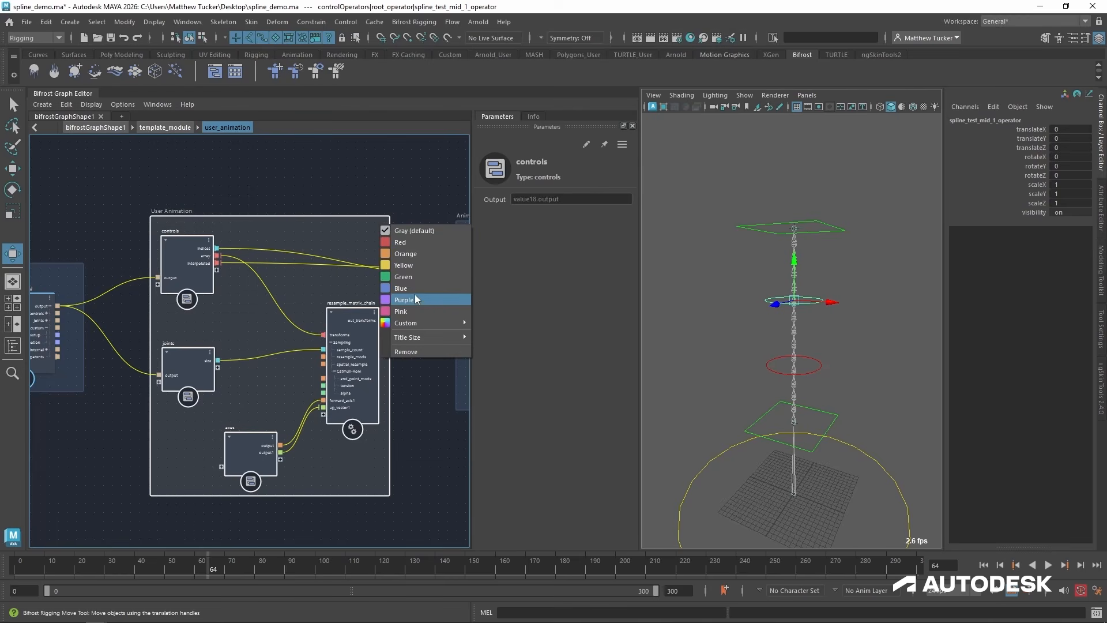
{"action": "left_click", "coordinate": [420, 243]}
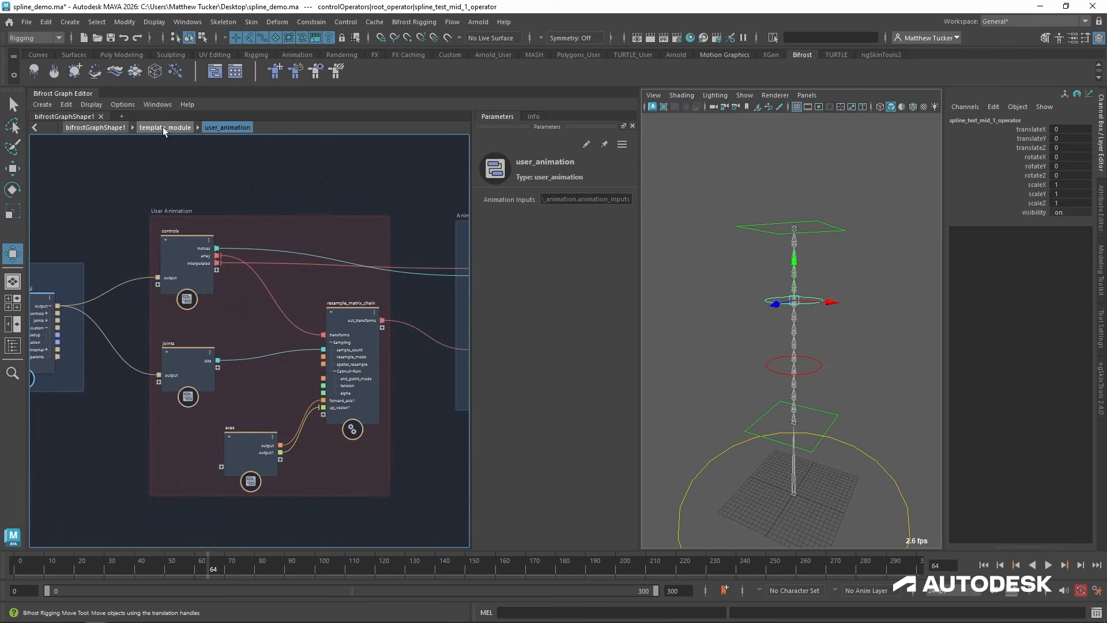
Go up to template_module, open the user_setup compound, and examine its joint_inputs and control_inputs connections with control_inputs expanded.
{"action": "left_click", "coordinate": [162, 127]}
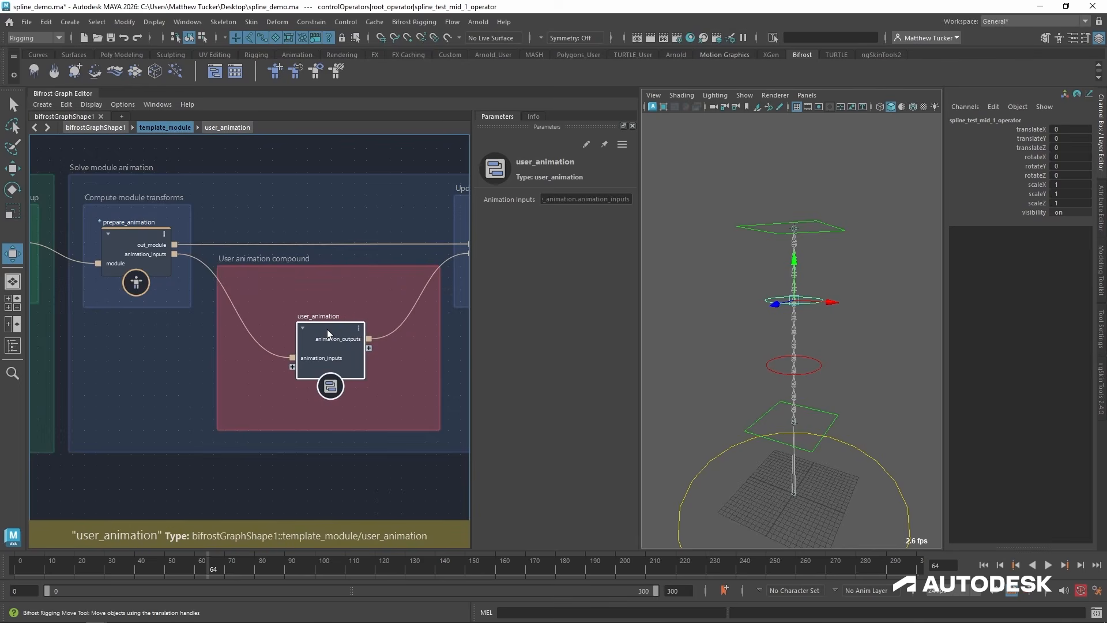
{"action": "middle_click_drag", "start_coordinate": [164, 314], "coordinate": [581, 297], "text": "alt"}
{"action": "left_click", "coordinate": [251, 283]}
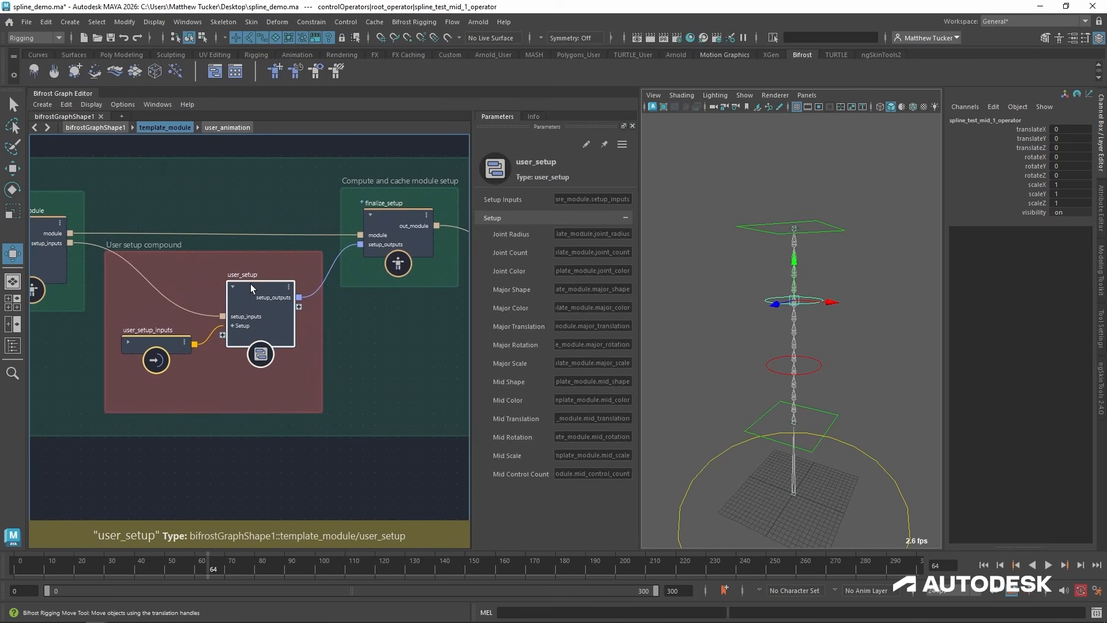
{"action": "double_click", "coordinate": [251, 284]}
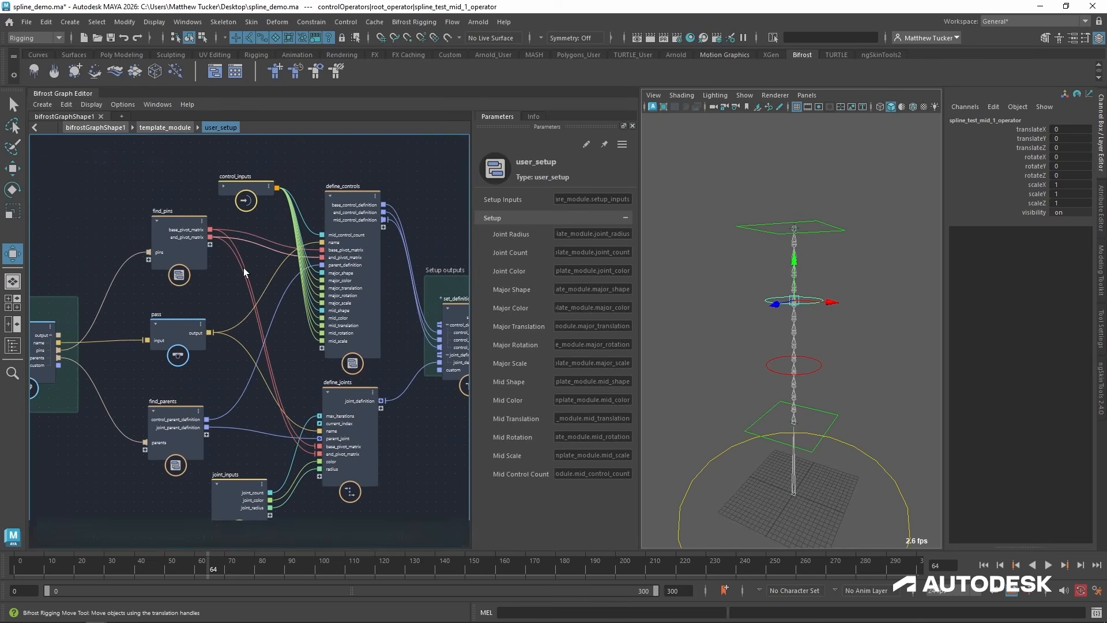
{"action": "left_click", "coordinate": [241, 507]}
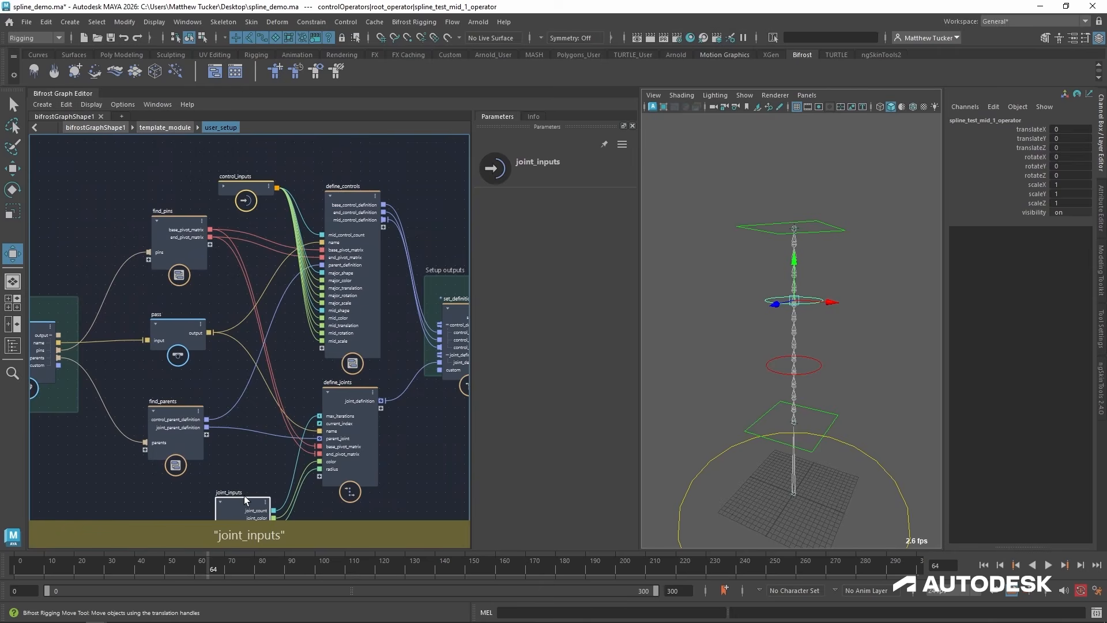
{"action": "left_click", "coordinate": [244, 184]}
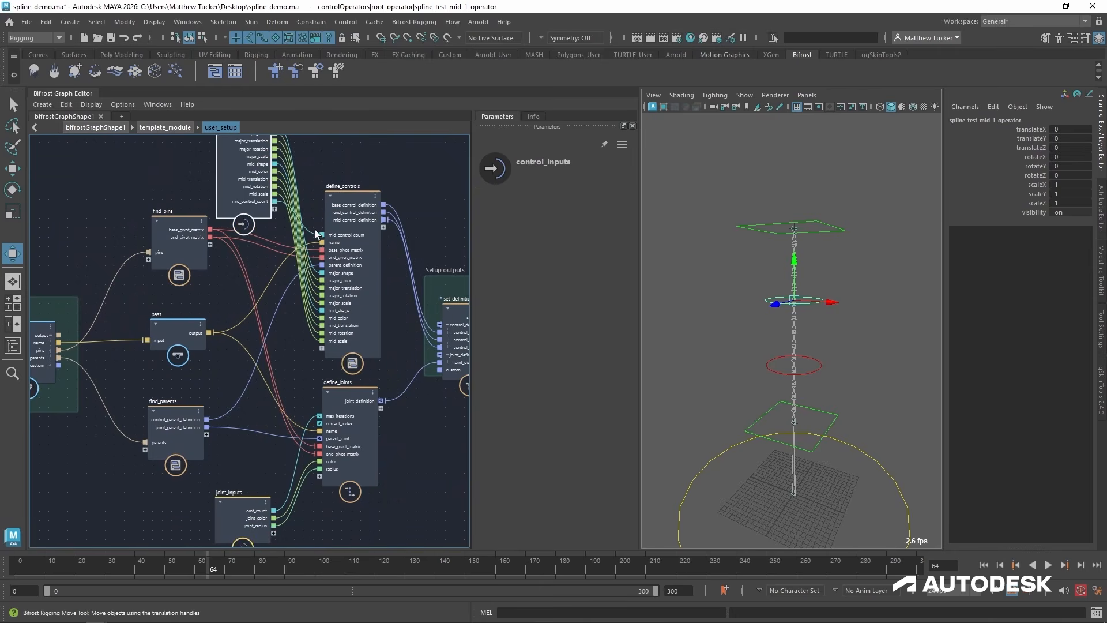
{"action": "middle_click_drag", "start_coordinate": [288, 300], "coordinate": [301, 367], "text": "alt"}
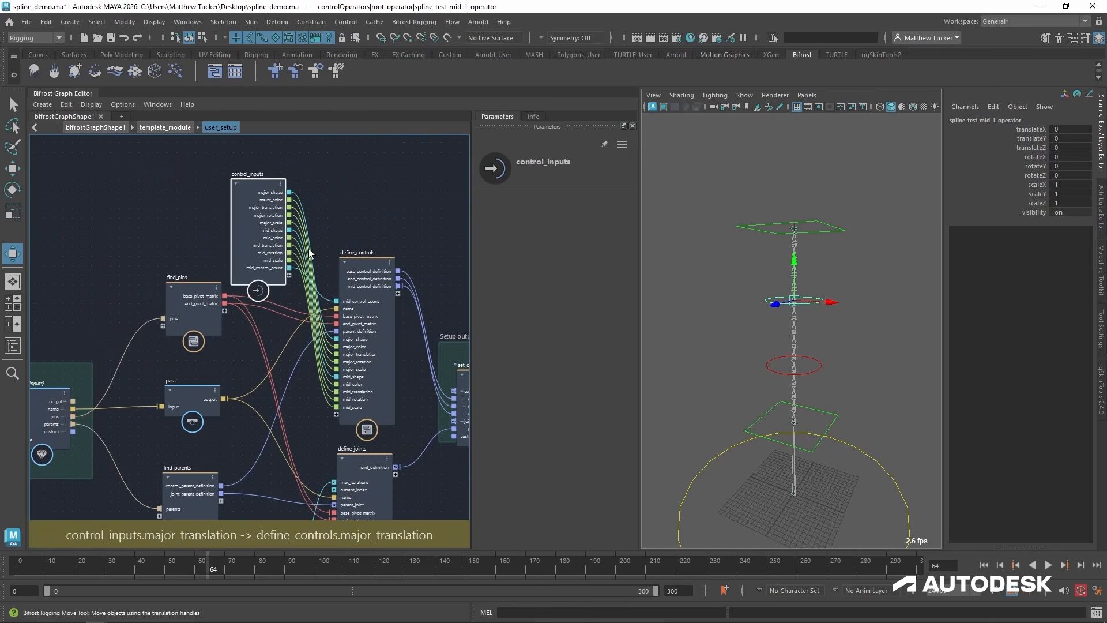
Return to the top-level bifrostGraphShape1 graph and set the "test" module's Mid Control Count to 5.
{"action": "left_click", "coordinate": [167, 127]}
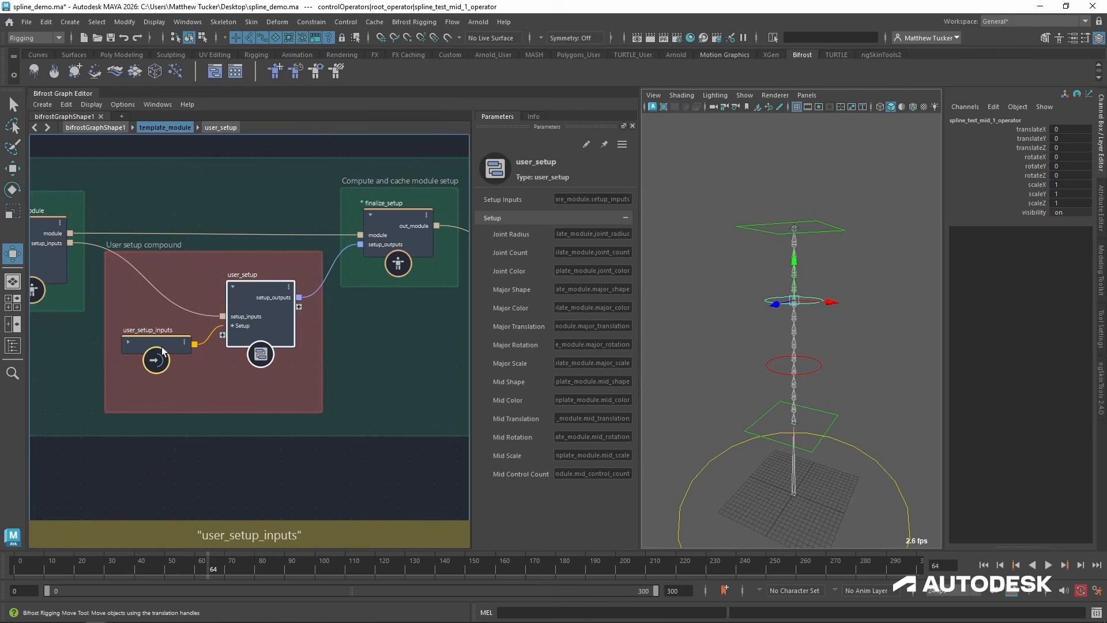
{"action": "left_click", "coordinate": [105, 128]}
{"action": "left_click_drag", "start_coordinate": [315, 360], "coordinate": [320, 327]}
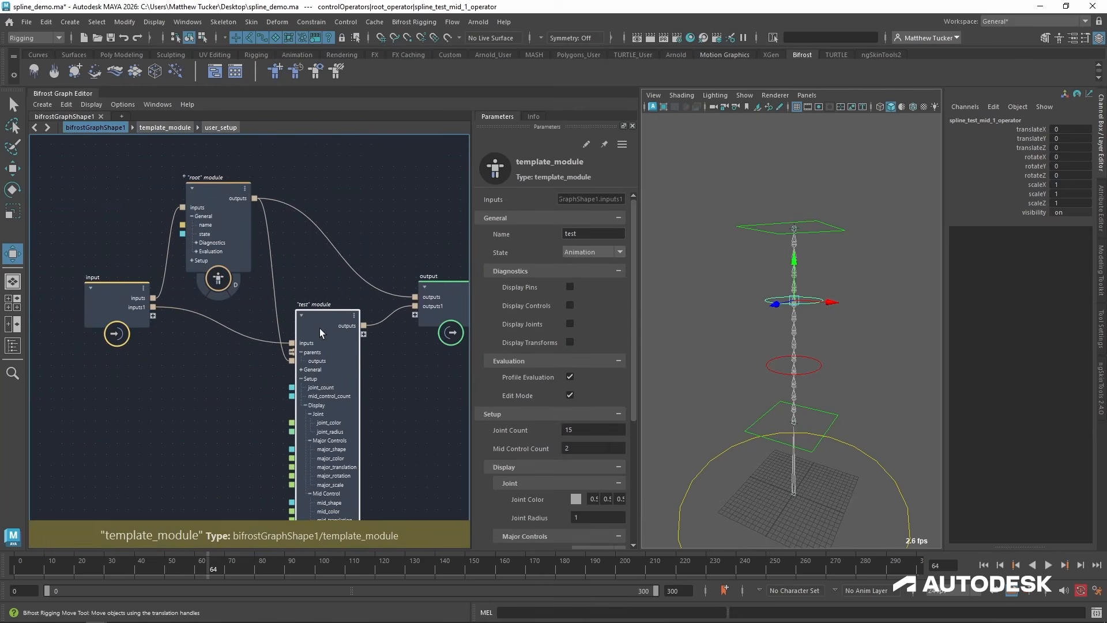
{"action": "middle_click_drag", "start_coordinate": [321, 331], "coordinate": [310, 239], "text": "alt"}
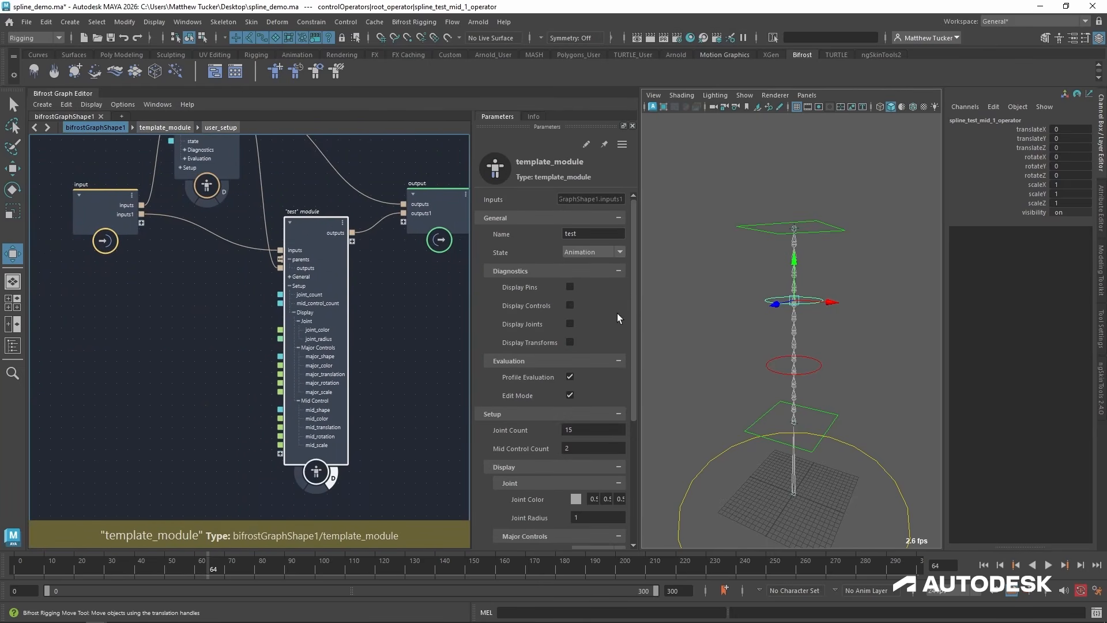
{"action": "scroll", "coordinate": [629, 418], "scroll_direction": "down", "scroll_amount": 5}
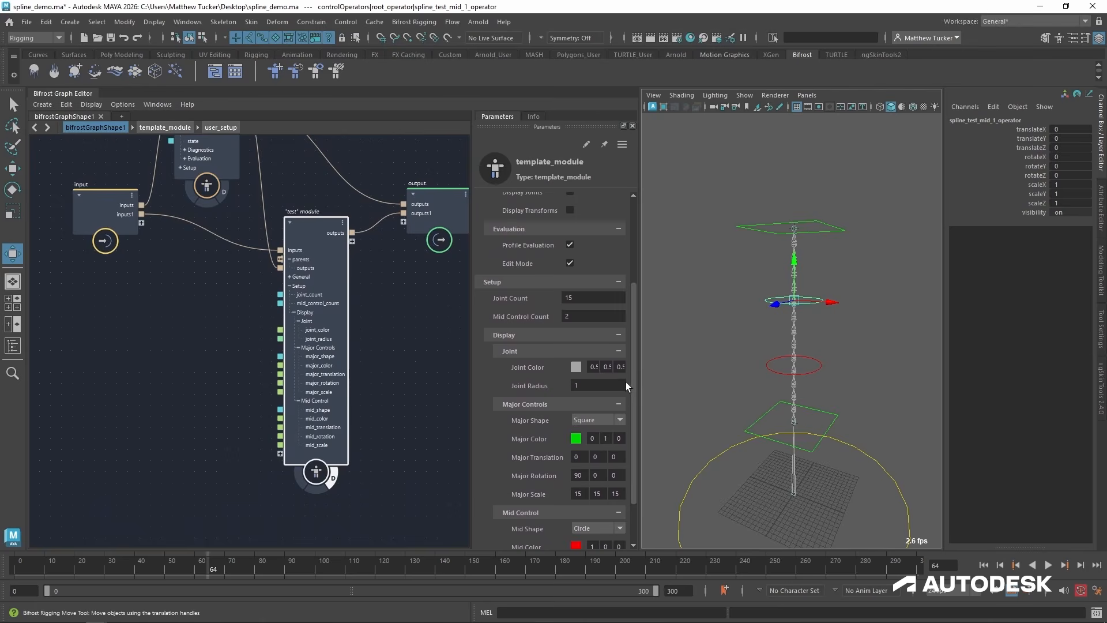
{"action": "left_click_drag", "start_coordinate": [764, 296], "coordinate": [770, 297], "text": "alt"}
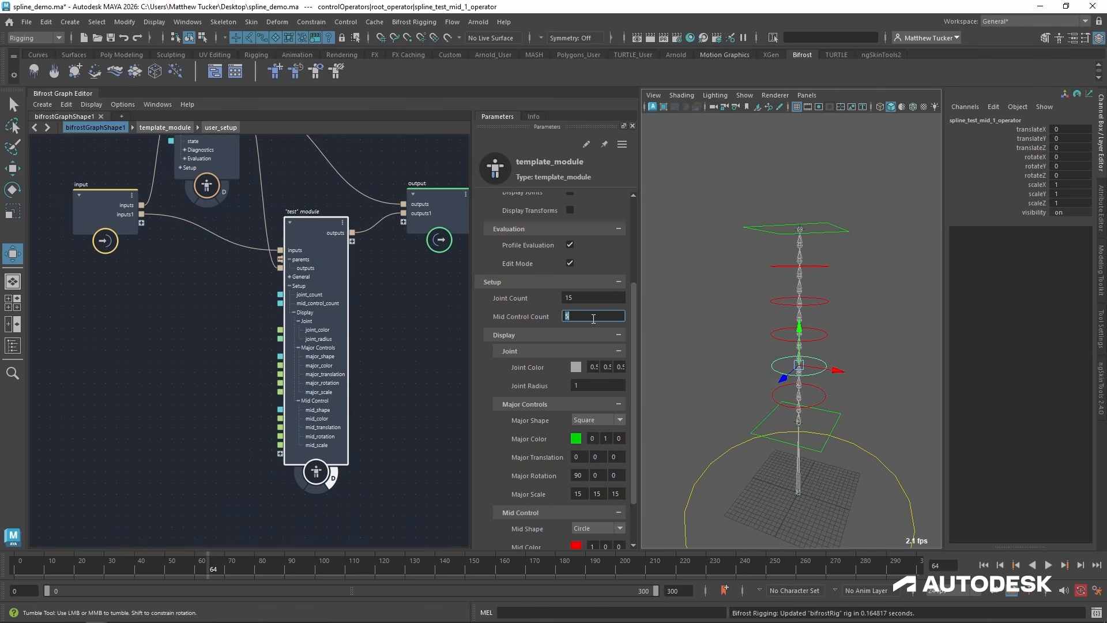
Test-move the third mid control along X and the end control, undoing the transformations.
{"action": "left_click", "coordinate": [824, 305]}
{"action": "left_click_drag", "start_coordinate": [827, 303], "coordinate": [732, 310]}
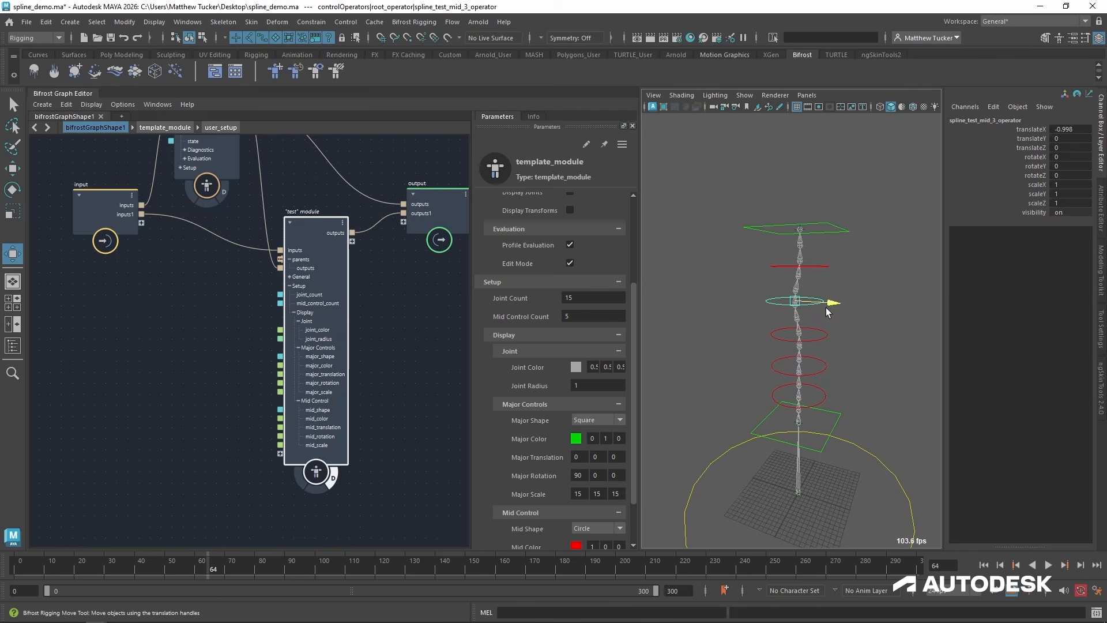
{"action": "left_click", "coordinate": [838, 225]}
{"action": "left_click_drag", "start_coordinate": [800, 229], "coordinate": [794, 201]}
{"action": "key", "text": "ctrl+z"}
Set the "test" module's Joint Count to 150 and test-move the end control to about X 3.7, Y -3.3, Z -0.7.
{"action": "left_click", "coordinate": [602, 294]}
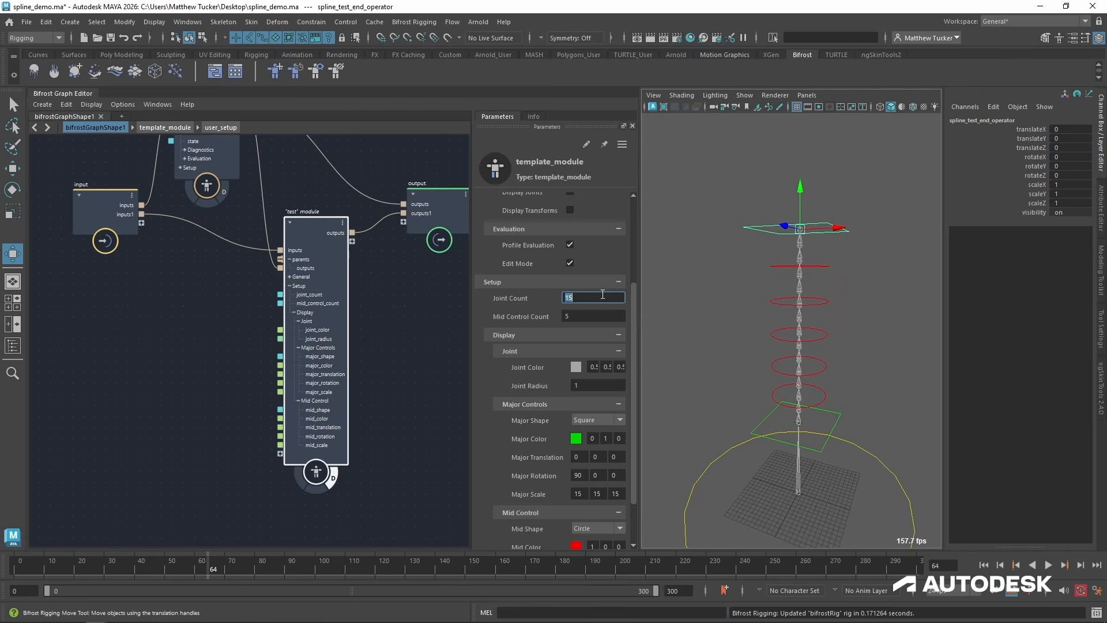
{"action": "type", "text": "150"}
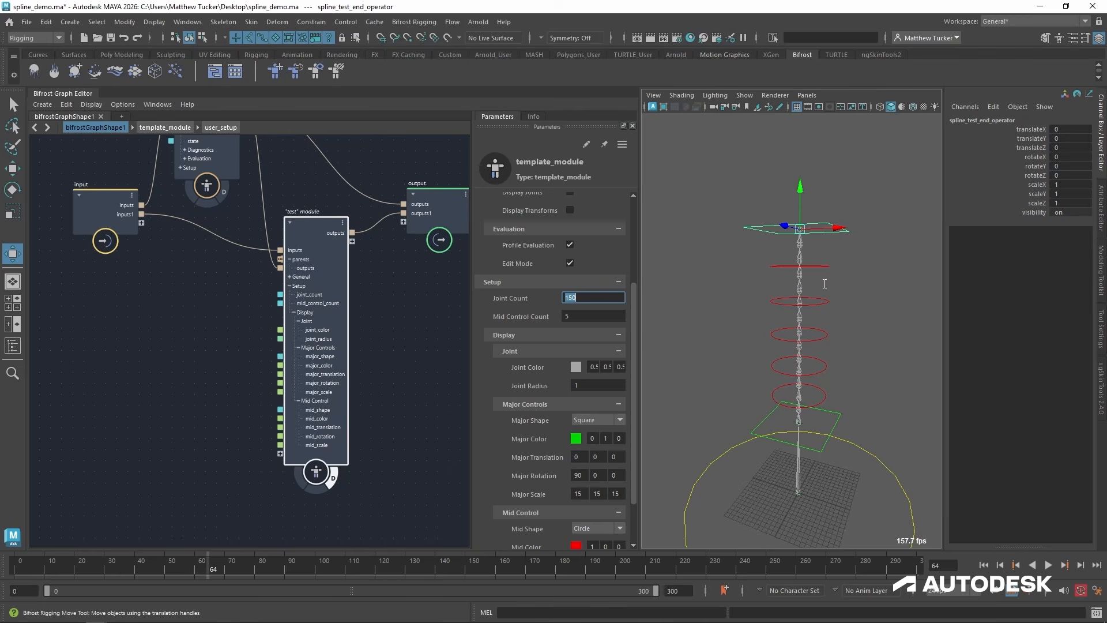
{"action": "key", "text": "Return"}
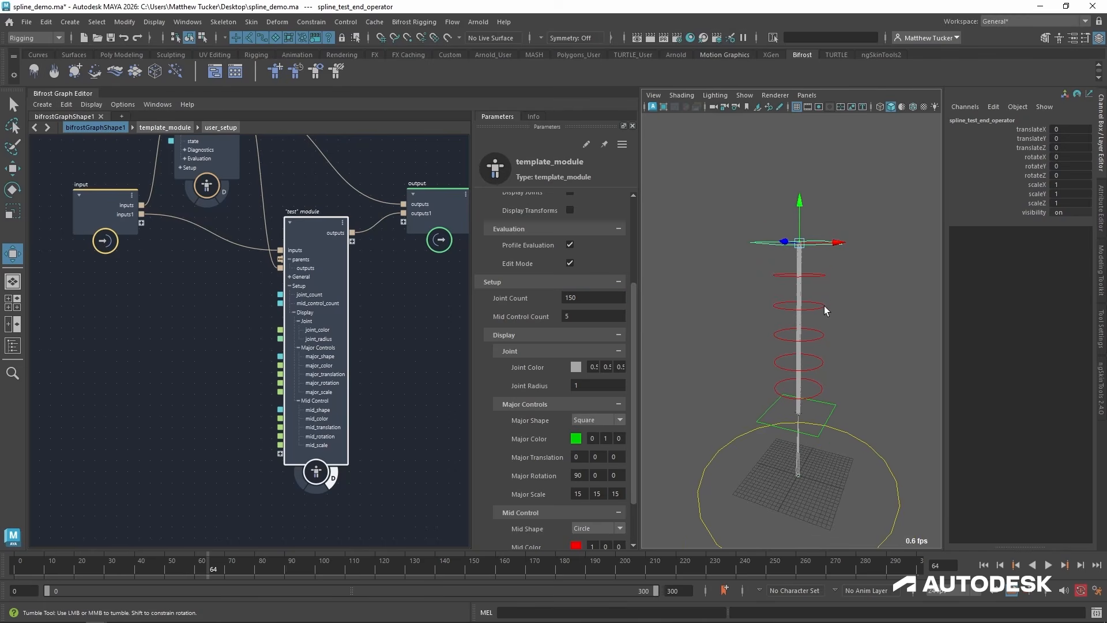
{"action": "scroll", "coordinate": [831, 283], "scroll_direction": "up", "scroll_amount": 1}
{"action": "left_click_drag", "start_coordinate": [800, 229], "coordinate": [828, 249]}
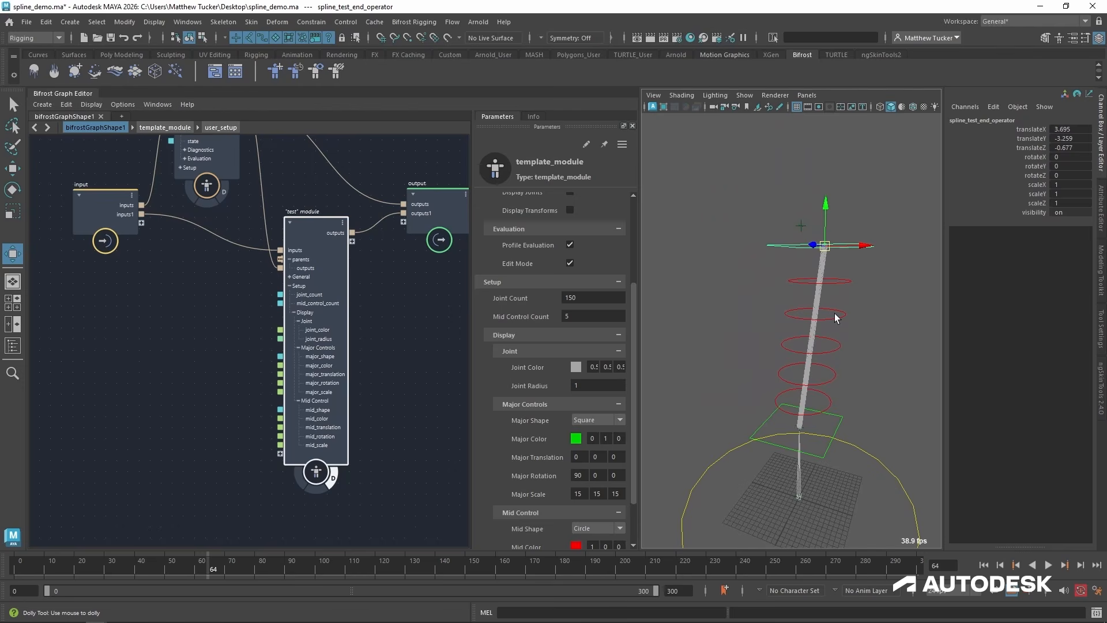
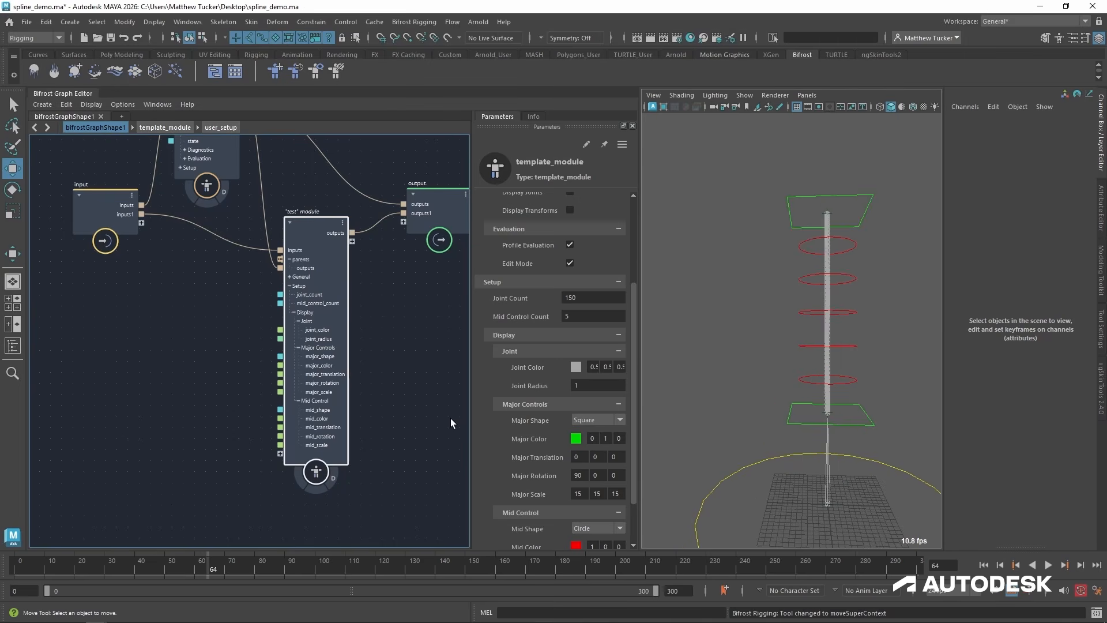
Turn off the "test" module's Profile Evaluation and Edit Mode, and disable autoUpdate on bifrostRig.
{"action": "left_click", "coordinate": [570, 263]}
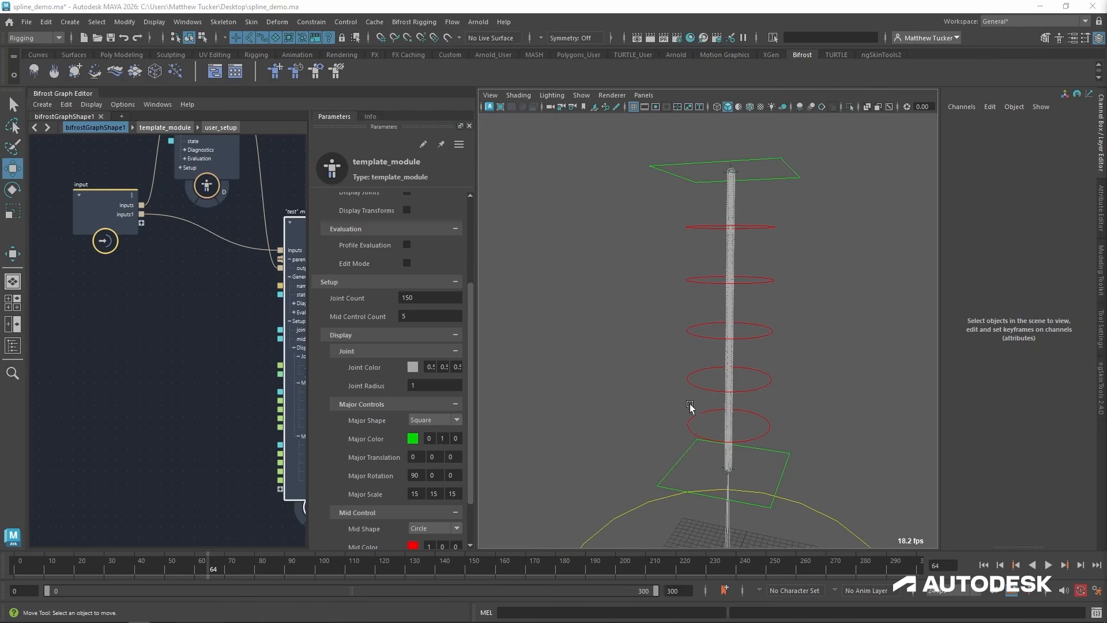
{"action": "left_click", "coordinate": [13, 346]}
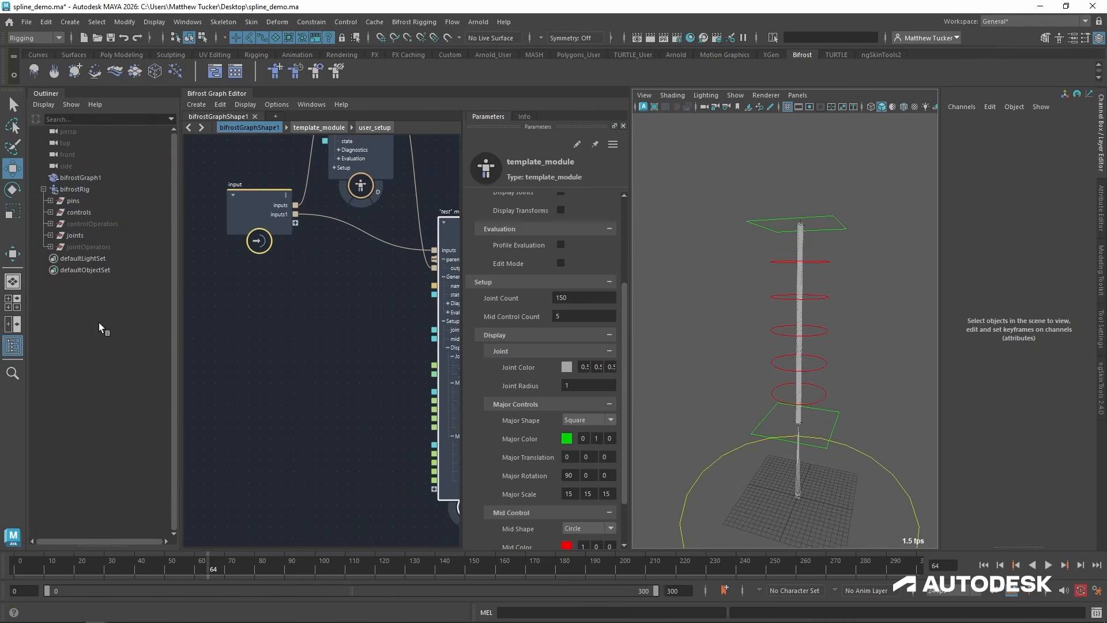
{"action": "left_click", "coordinate": [84, 189]}
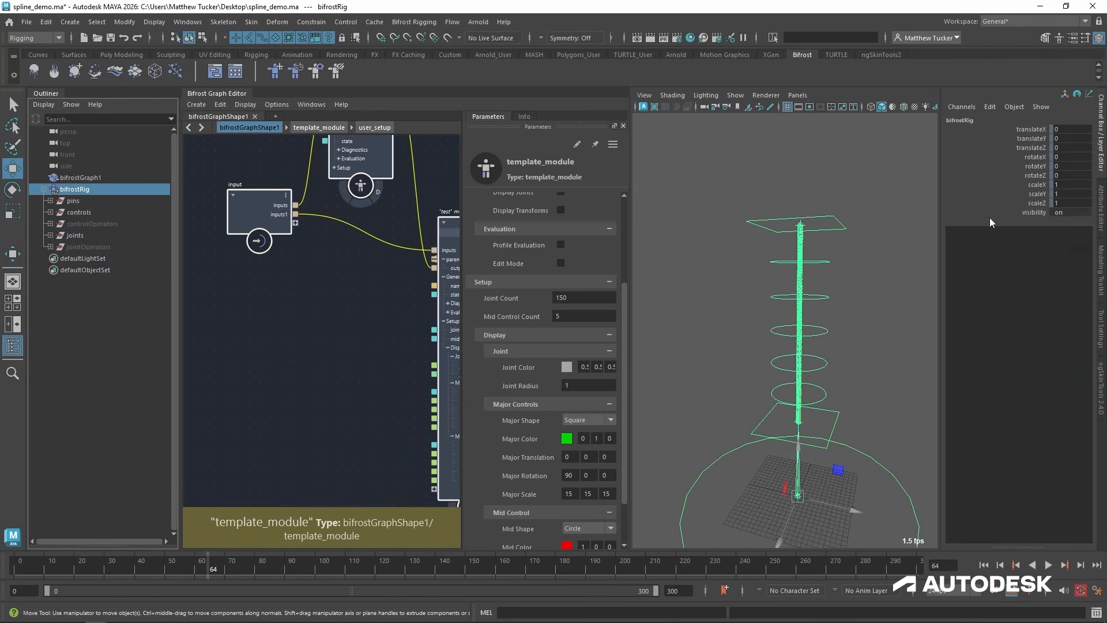
{"action": "key", "text": "ctrl+a"}
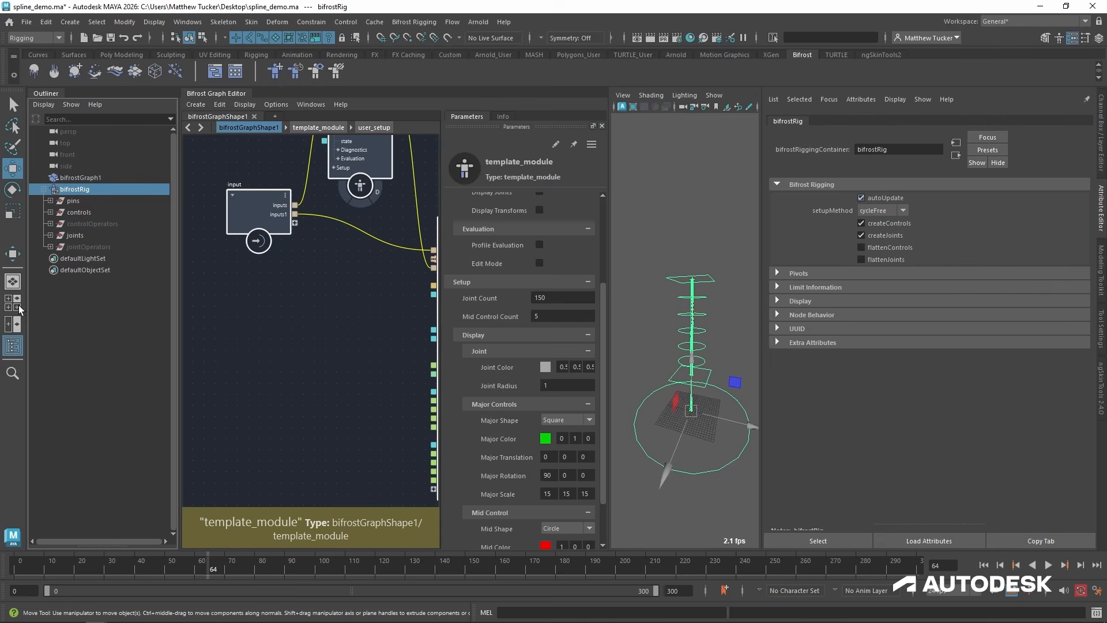
{"action": "left_click", "coordinate": [13, 346]}
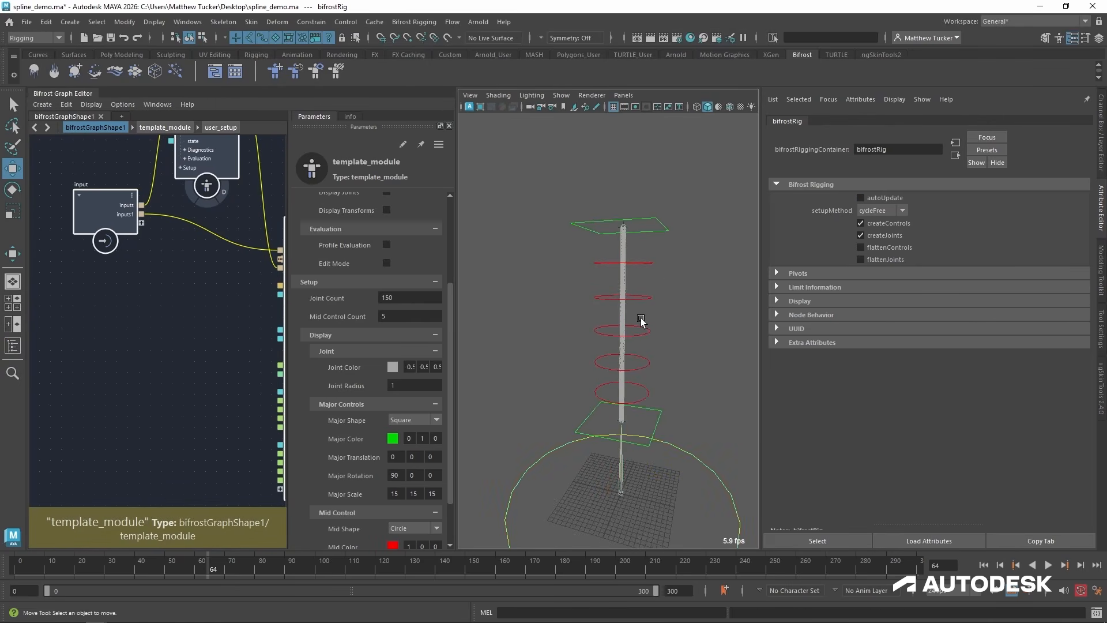
Test-pose the spline by pulling spline_test_mid_3 sideways, raising the end control, and moving spline_test_mid_1 to about X 67.8.
{"action": "left_click", "coordinate": [646, 301]}
{"action": "left_click_drag", "start_coordinate": [641, 299], "coordinate": [549, 281]}
{"action": "left_click_drag", "start_coordinate": [639, 225], "coordinate": [683, 255]}
{"action": "left_click_drag", "start_coordinate": [624, 226], "coordinate": [608, 149]}
{"action": "left_click", "coordinate": [636, 341]}
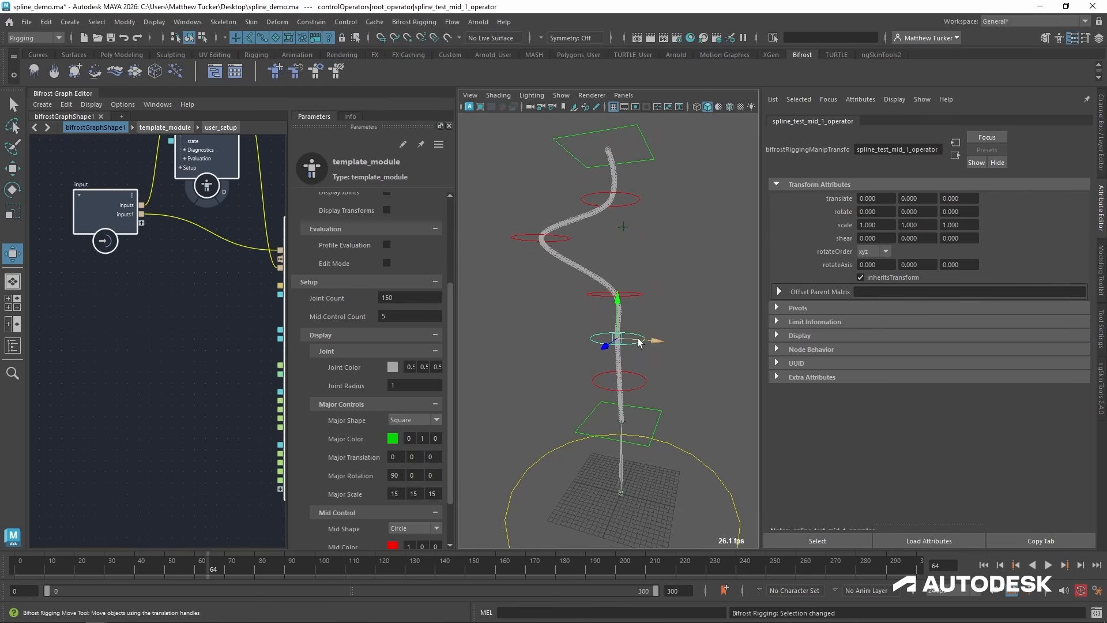
{"action": "left_click_drag", "start_coordinate": [639, 343], "coordinate": [891, 353]}
{"action": "scroll", "coordinate": [669, 320], "scroll_direction": "down", "scroll_amount": 3}
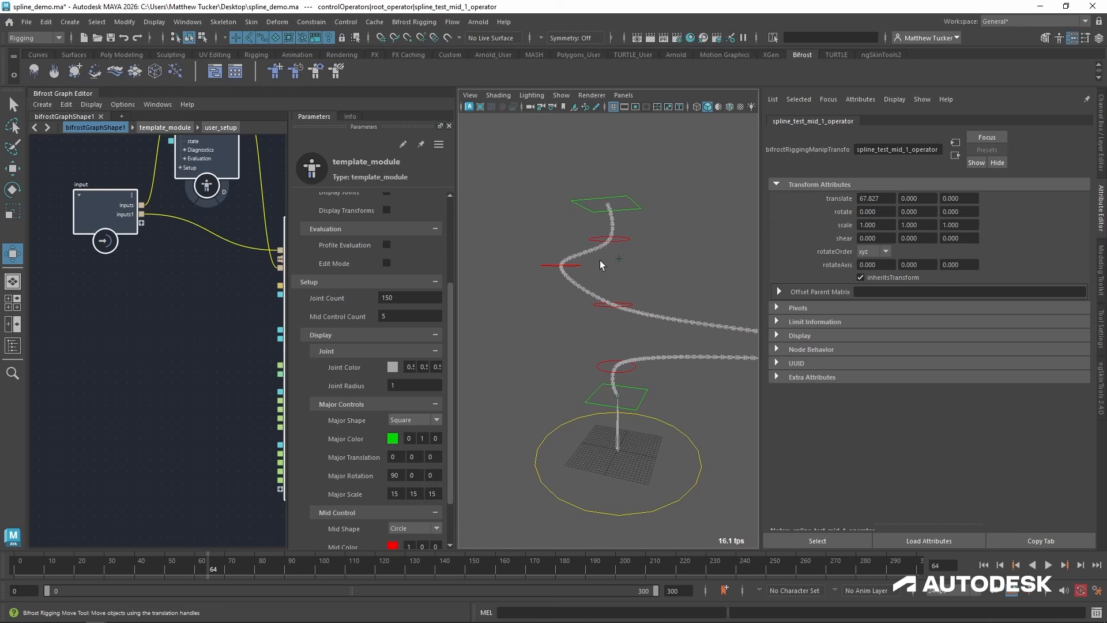
Test-move spline_test_mid_3 to about X -68.4, Y 1.9, Z 4.3 and spline_test_mid_2 to about X 22.7, Y 3.7, Z -8.6.
{"action": "left_click", "coordinate": [535, 256]}
{"action": "left_click", "coordinate": [563, 264]}
{"action": "left_click_drag", "start_coordinate": [590, 265], "coordinate": [472, 276]}
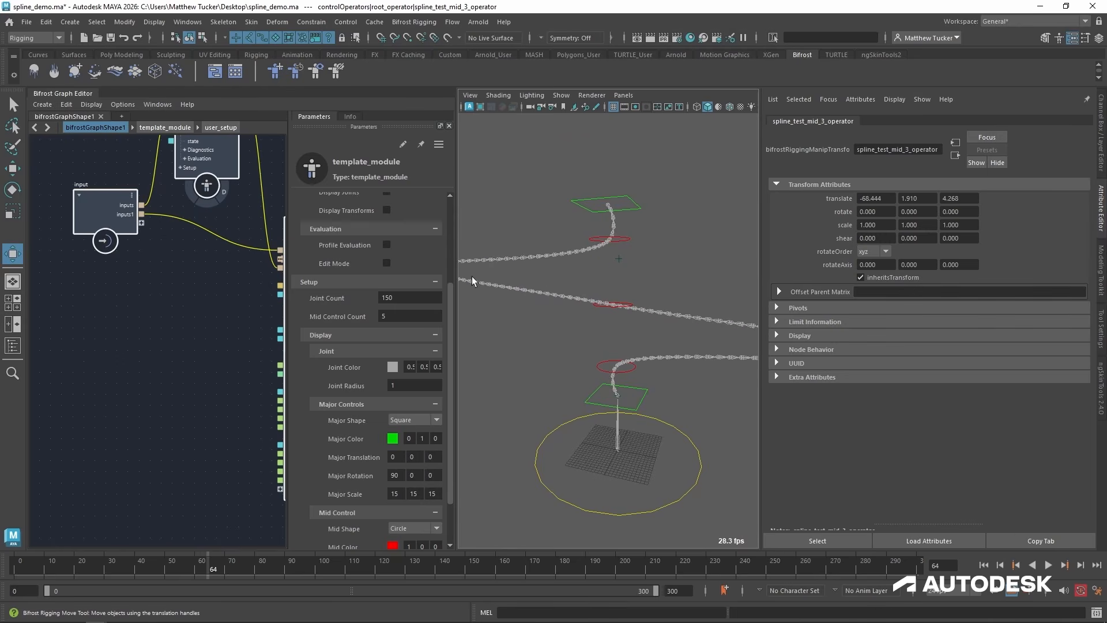
{"action": "scroll", "coordinate": [553, 293], "scroll_direction": "down", "scroll_amount": 5}
{"action": "scroll", "coordinate": [613, 295], "scroll_direction": "up", "scroll_amount": 2}
{"action": "left_click", "coordinate": [604, 318]}
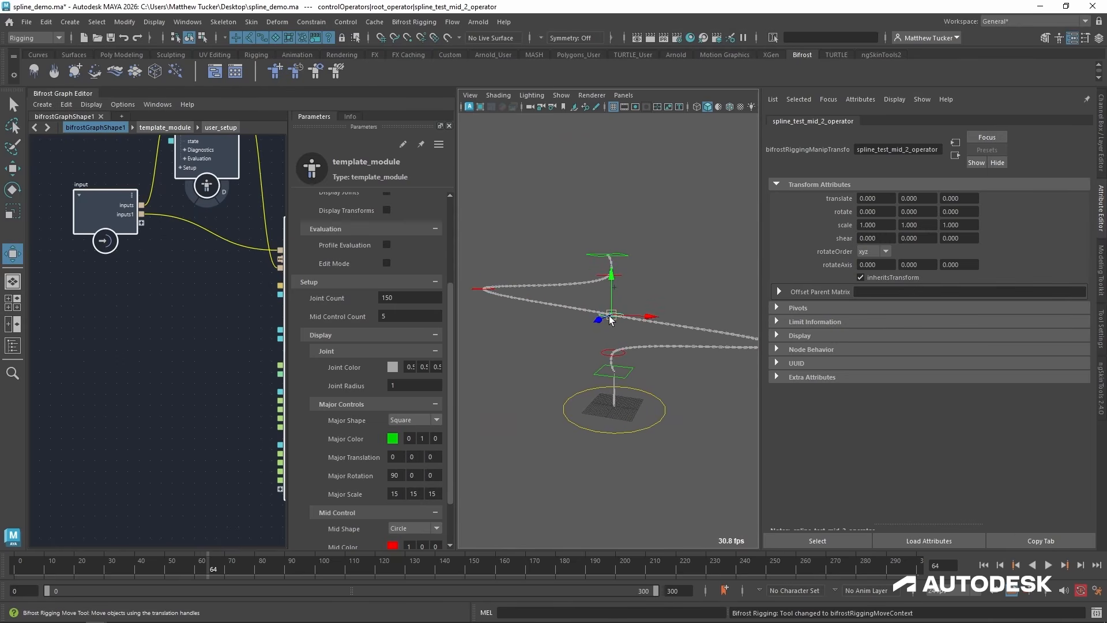
{"action": "left_click_drag", "start_coordinate": [611, 317], "coordinate": [663, 307]}
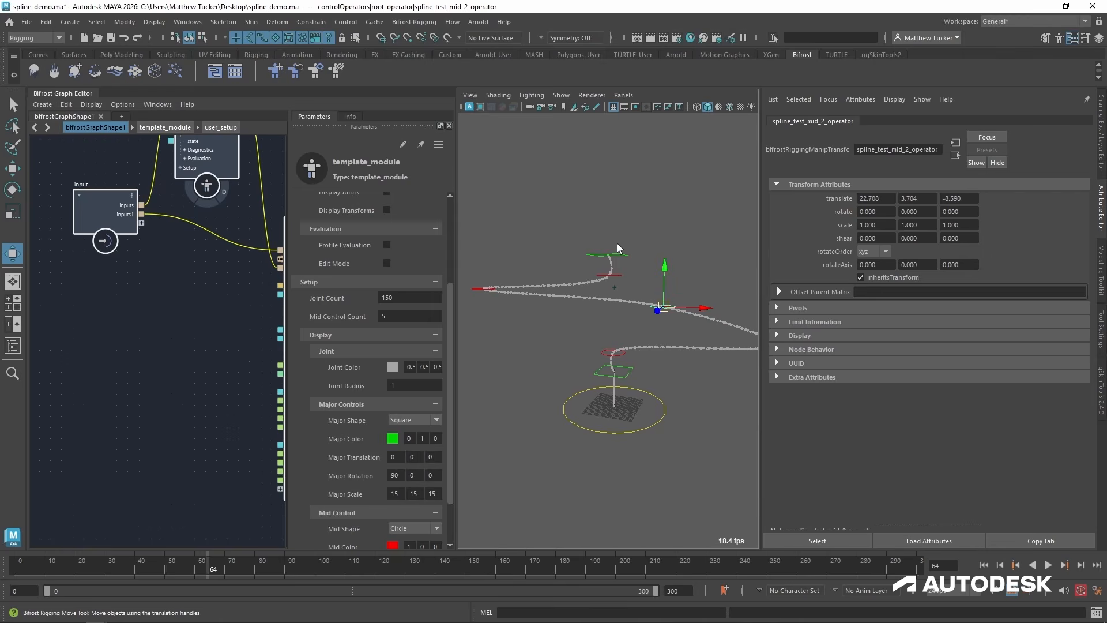
Test-move the spline's end control to about Y 56.8, Z -11.8.
{"action": "left_click", "coordinate": [609, 254]}
{"action": "left_click_drag", "start_coordinate": [601, 255], "coordinate": [624, 167]}
{"action": "middle_click_drag", "start_coordinate": [578, 196], "coordinate": [578, 214], "text": "alt"}
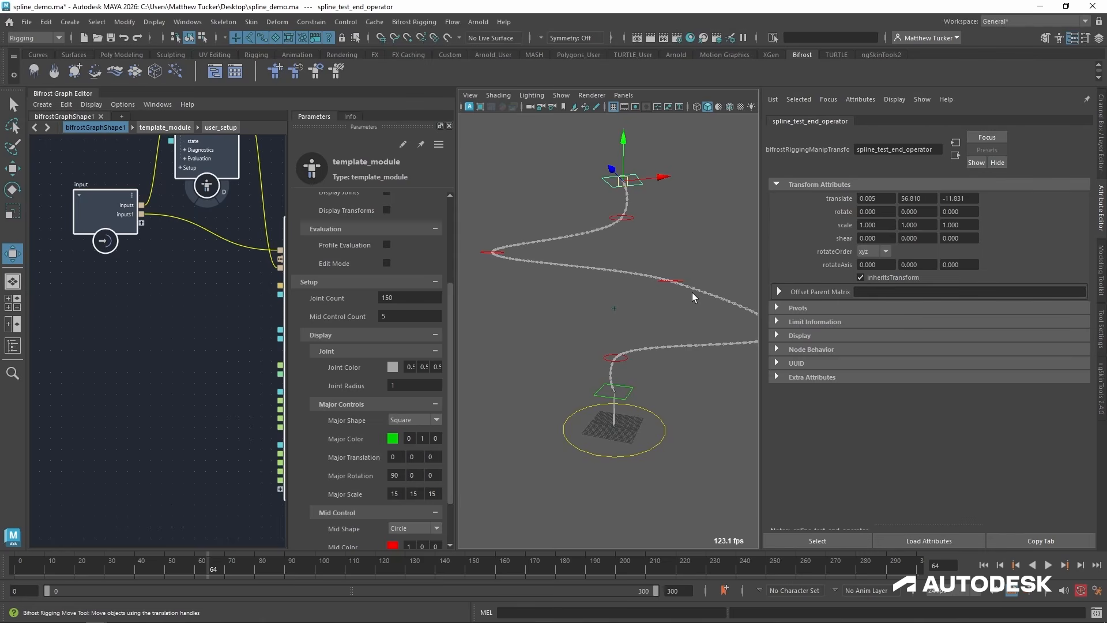
Set the "test" module's Joint Count to 15 and Mid Control Count to 2.
{"action": "double_click", "coordinate": [398, 298]}
{"action": "type", "text": "15"}
{"action": "key", "text": "Return"}
{"action": "key", "text": "Tab"}
{"action": "type", "text": "2"}
{"action": "key", "text": "Return"}
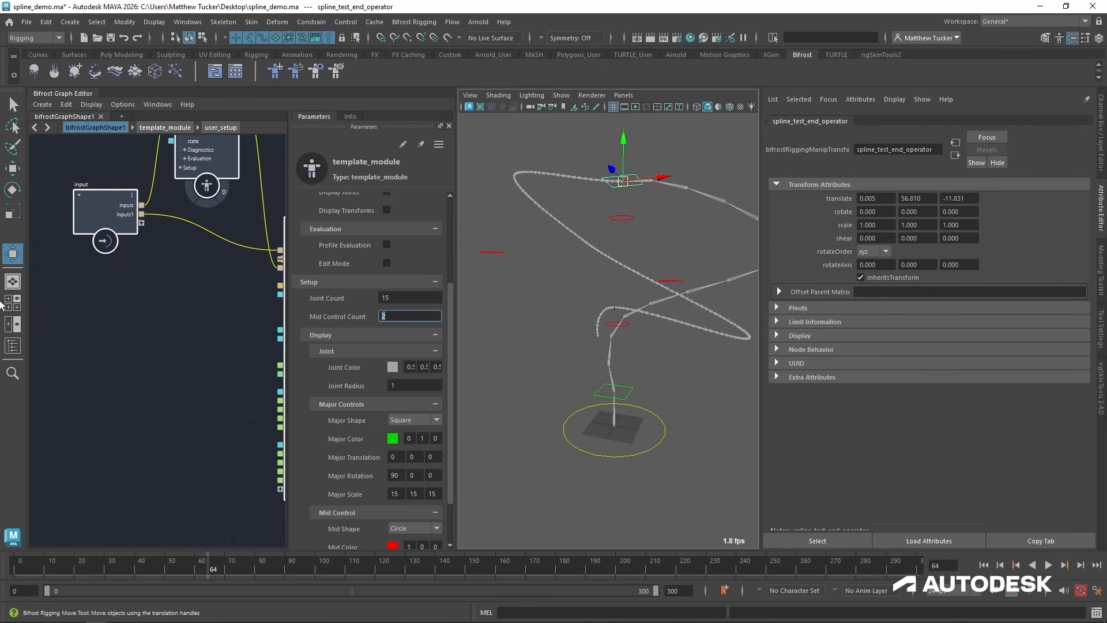
Re-enable autoUpdate on bifrostRig and deselect the rig.
{"action": "left_click", "coordinate": [13, 345]}
{"action": "left_click", "coordinate": [97, 192]}
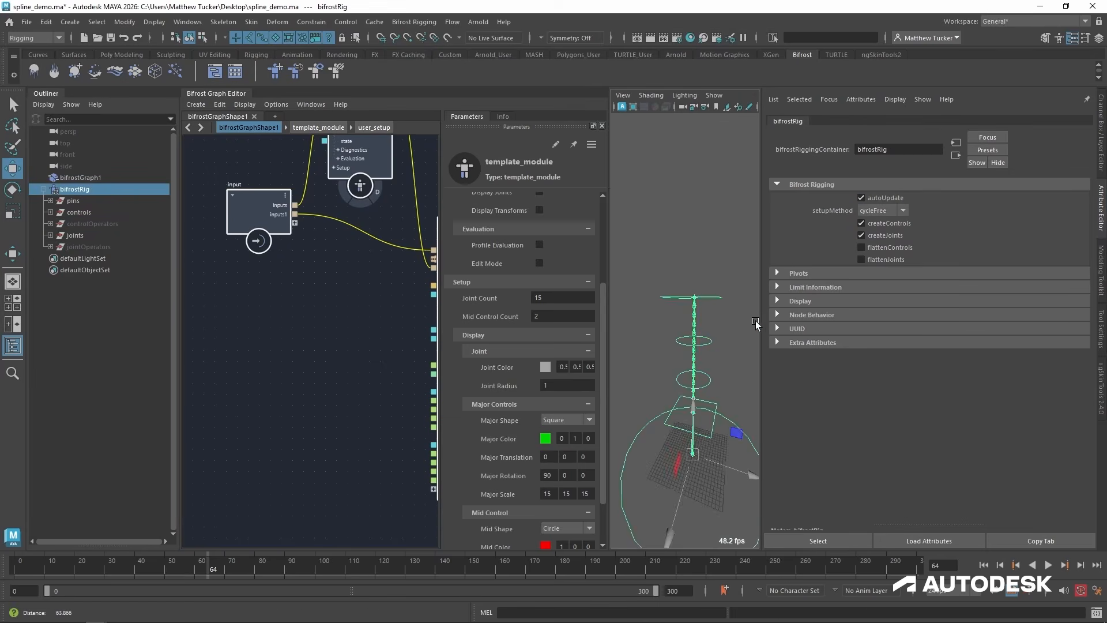
{"action": "left_click", "coordinate": [13, 346]}
{"action": "left_click", "coordinate": [609, 245]}
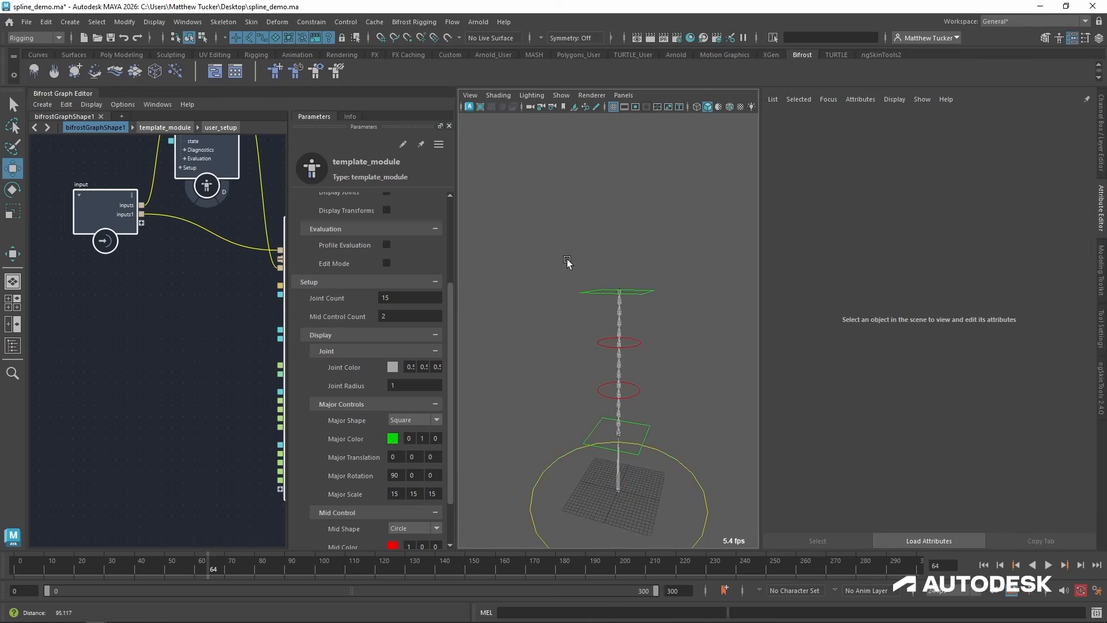
Widen the graph area, collapse the "test" module's parents and Setup port groups, and place the node below the "root" module.
{"action": "left_click_drag", "start_coordinate": [457, 263], "coordinate": [520, 265]}
{"action": "middle_click_drag", "start_coordinate": [330, 301], "coordinate": [231, 337], "text": "alt"}
{"action": "left_click", "coordinate": [190, 312]}
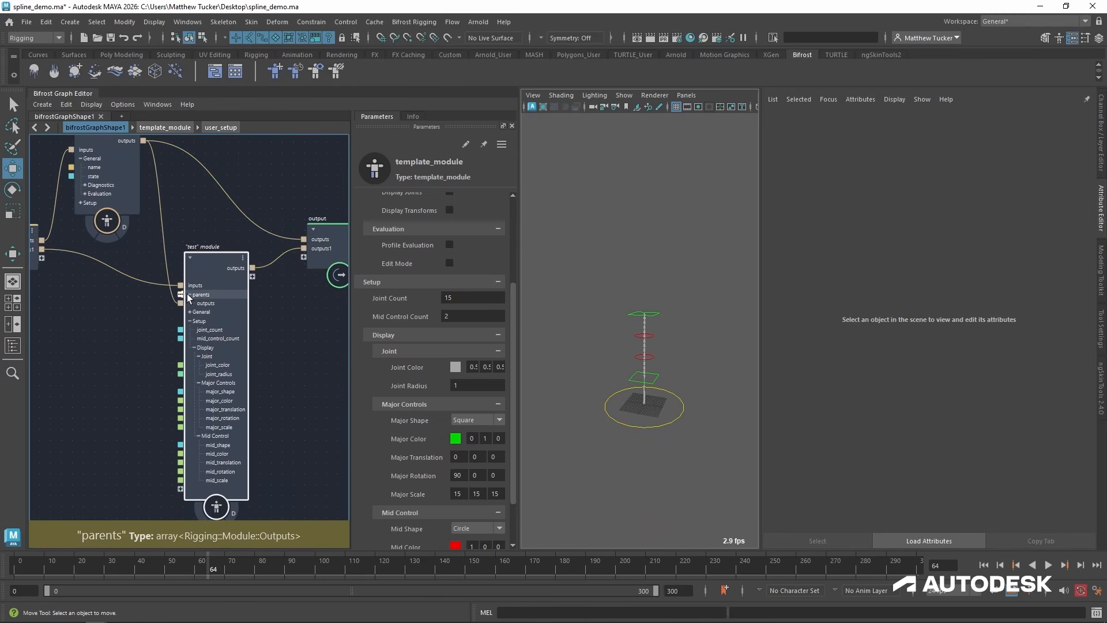
{"action": "left_click", "coordinate": [189, 295]}
{"action": "left_click", "coordinate": [190, 310]}
{"action": "left_click_drag", "start_coordinate": [214, 265], "coordinate": [198, 285]}
{"action": "middle_click_drag", "start_coordinate": [202, 243], "coordinate": [223, 292], "text": "alt"}
{"action": "left_click_drag", "start_coordinate": [220, 336], "coordinate": [226, 344]}
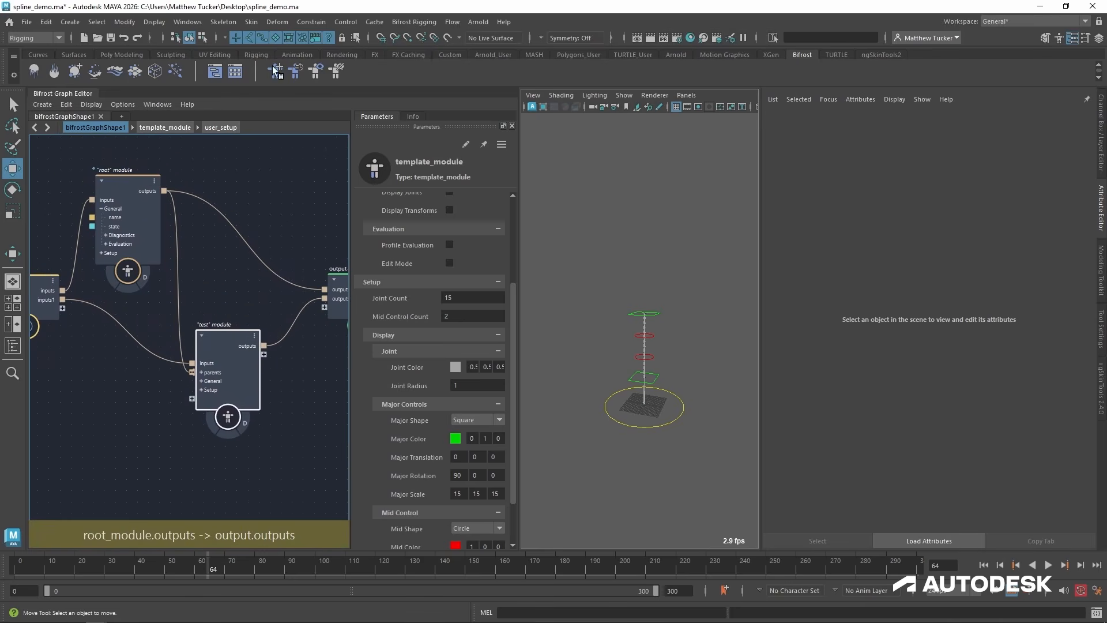
Update the Bifrost rig and adjust the "test" module's position in the graph.
{"action": "left_click", "coordinate": [417, 25]}
{"action": "left_click", "coordinate": [429, 67]}
{"action": "scroll", "coordinate": [158, 389], "scroll_direction": "up", "scroll_amount": 2}
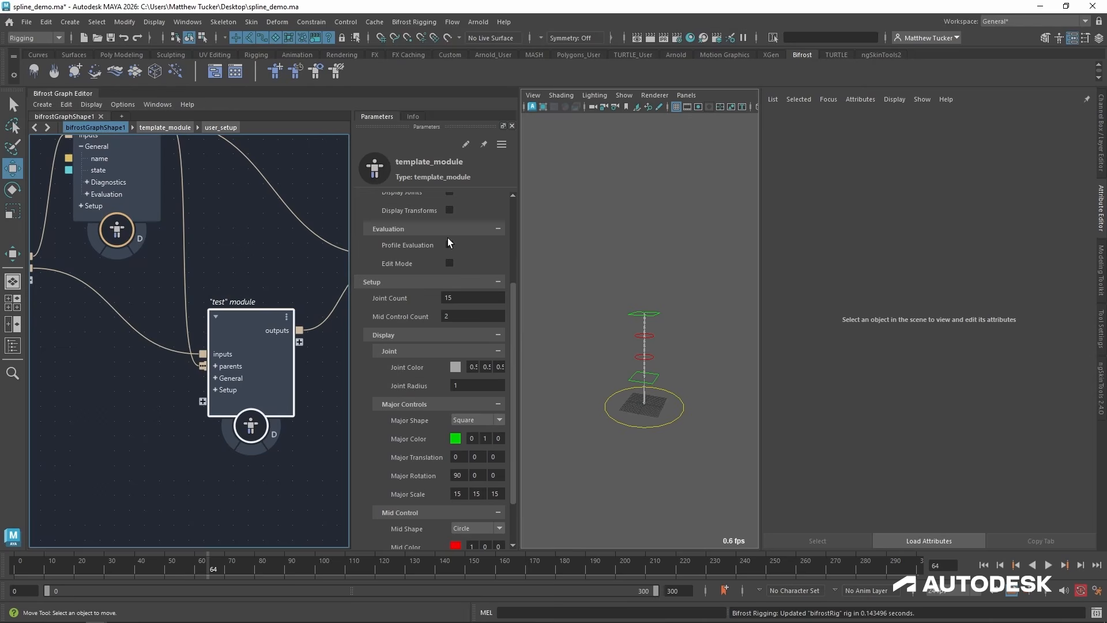
{"action": "left_click_drag", "start_coordinate": [510, 302], "coordinate": [513, 189]}
{"action": "scroll", "coordinate": [265, 373], "scroll_direction": "down", "scroll_amount": 2}
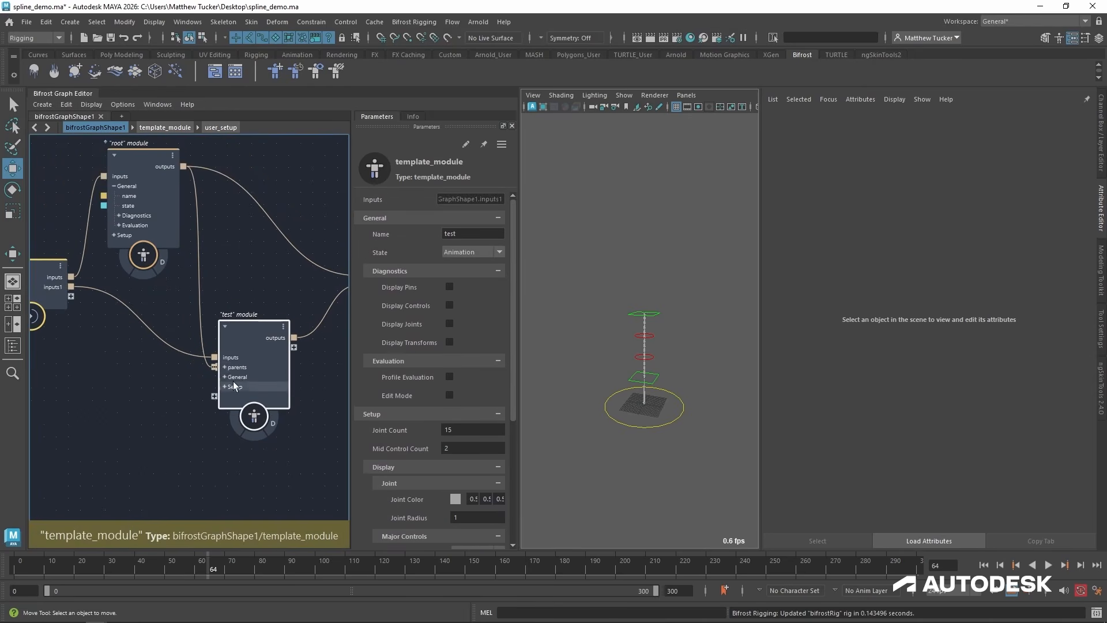
{"action": "middle_click_drag", "start_coordinate": [265, 374], "coordinate": [235, 384], "text": "alt"}
{"action": "left_click_drag", "start_coordinate": [229, 348], "coordinate": [233, 354]}
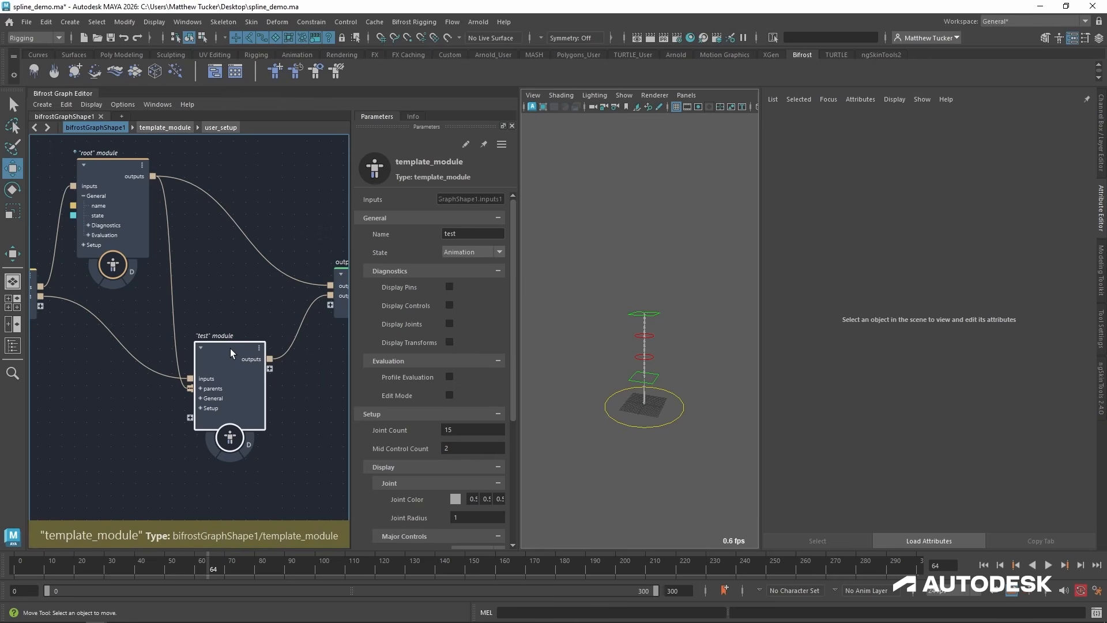
Publish the "test" module's template_module compound as spline_module in the User::Compounds namespace.
{"action": "right_click", "coordinate": [230, 348]}
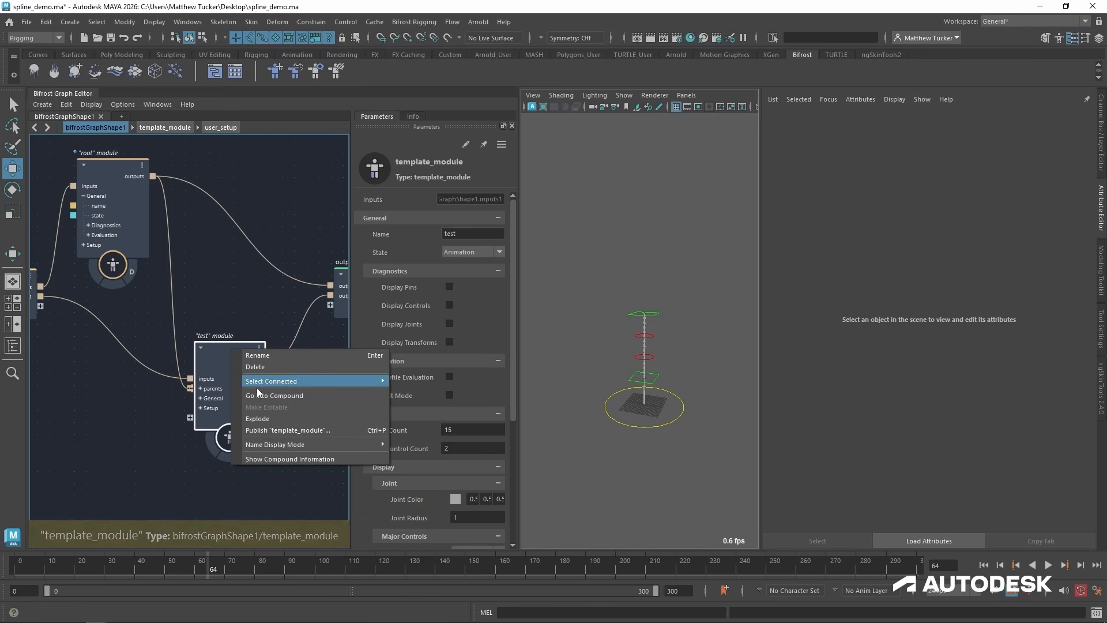
{"action": "left_click", "coordinate": [270, 431]}
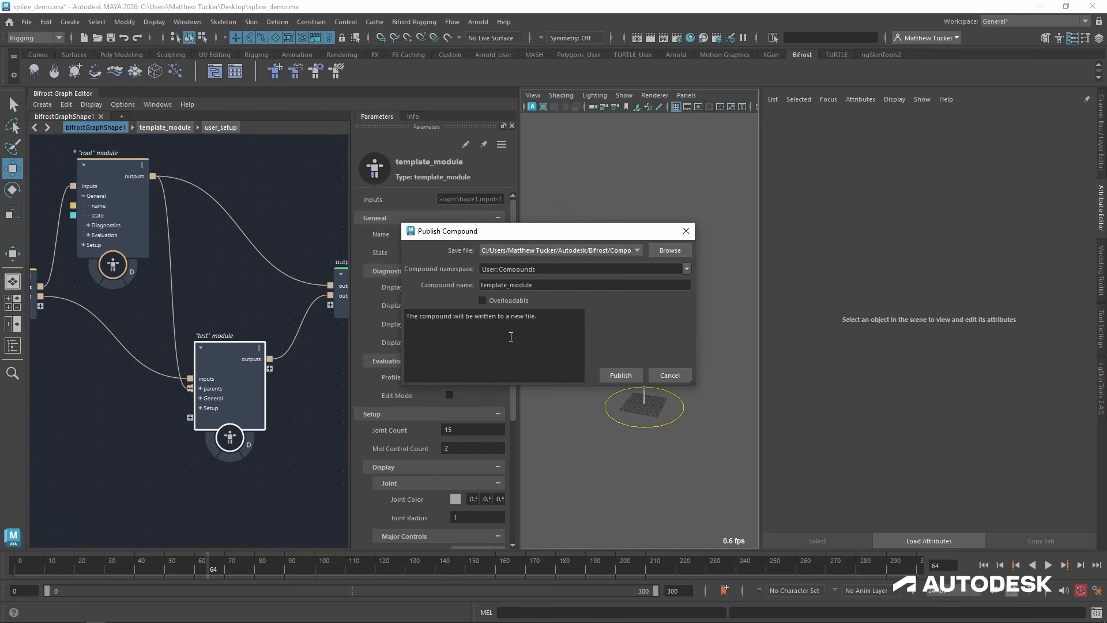
{"action": "left_click_drag", "start_coordinate": [540, 287], "coordinate": [474, 280]}
{"action": "type", "text": "spline"}
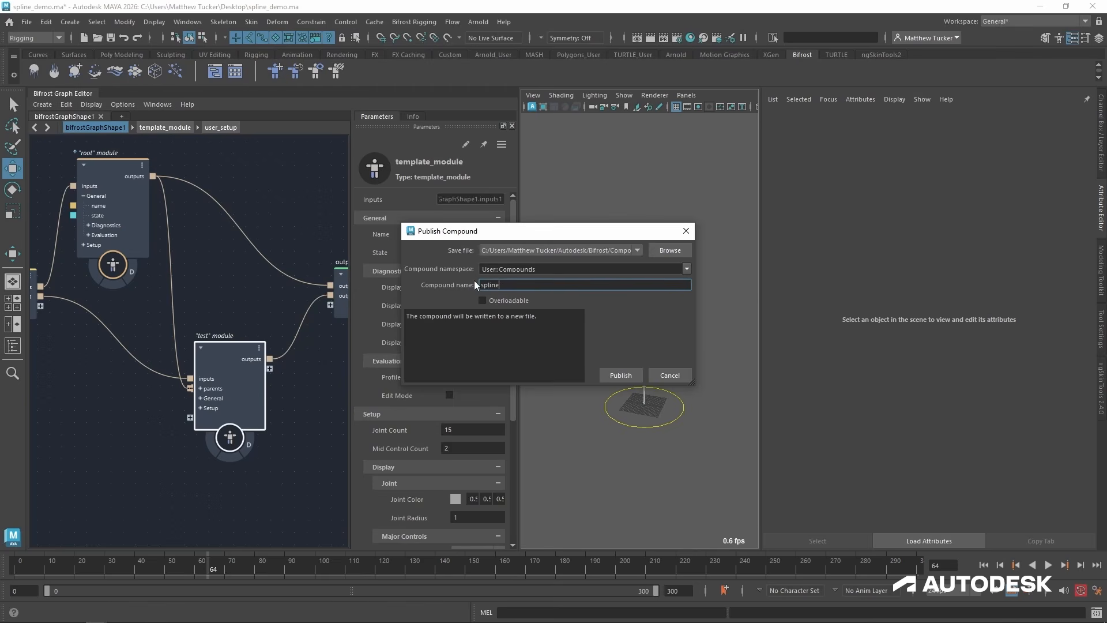
{"action": "type", "text": "_module"}
{"action": "left_click", "coordinate": [627, 373]}
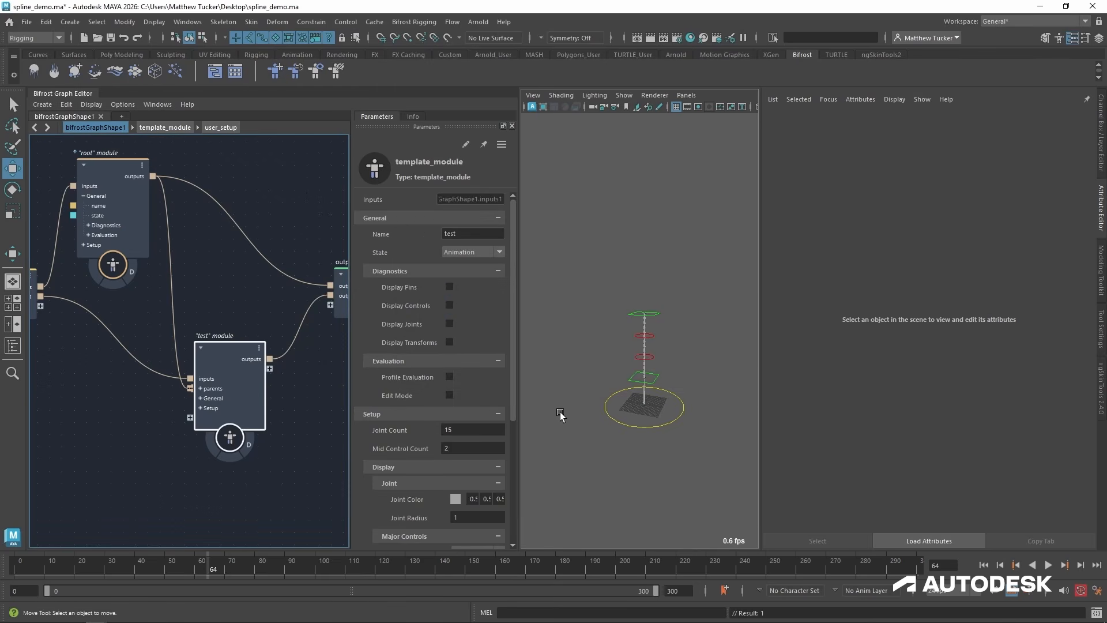
Add a spline_module node in the empty graph area below the "test" module.
{"action": "middle_click_drag", "start_coordinate": [161, 477], "coordinate": [162, 452], "text": "alt"}
{"action": "right_click_drag", "start_coordinate": [162, 452], "coordinate": [123, 468], "text": "alt"}
{"action": "middle_click_drag", "start_coordinate": [123, 468], "coordinate": [132, 420], "text": "alt"}
{"action": "right_click_drag", "start_coordinate": [643, 340], "coordinate": [710, 330], "text": "alt"}
{"action": "middle_click_drag", "start_coordinate": [161, 438], "coordinate": [151, 400], "text": "alt"}
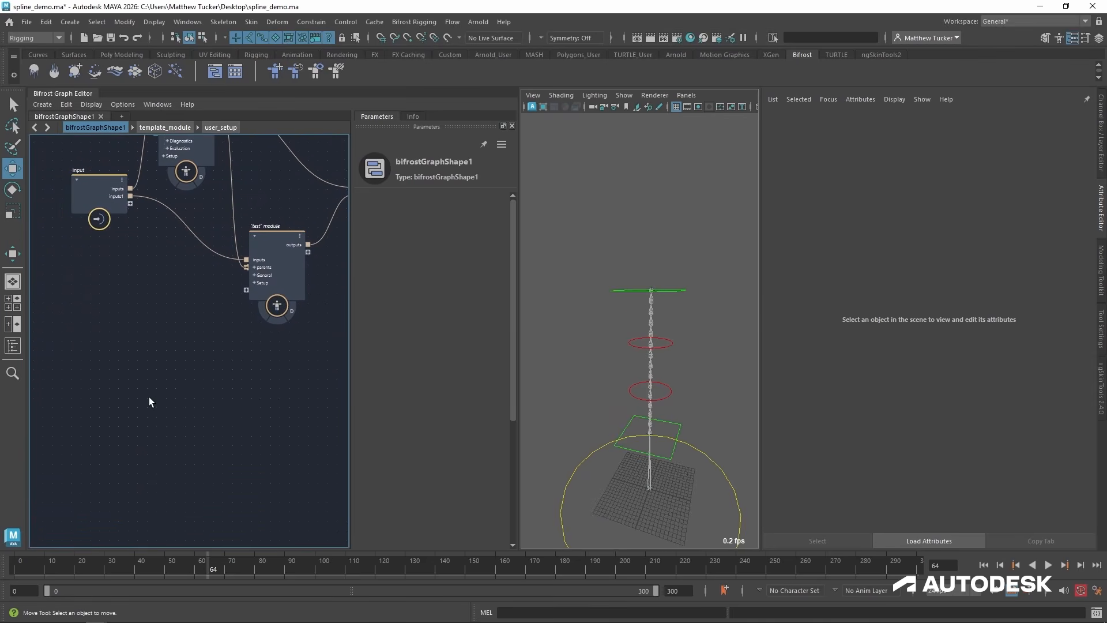
{"action": "key", "text": "Tab"}
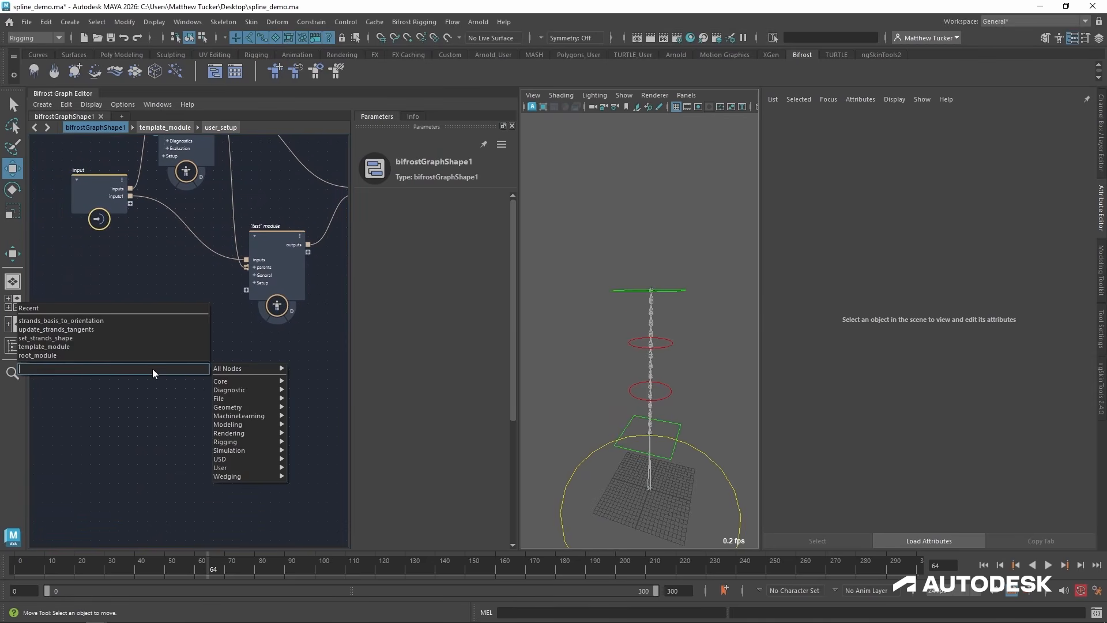
{"action": "type", "text": "spline"}
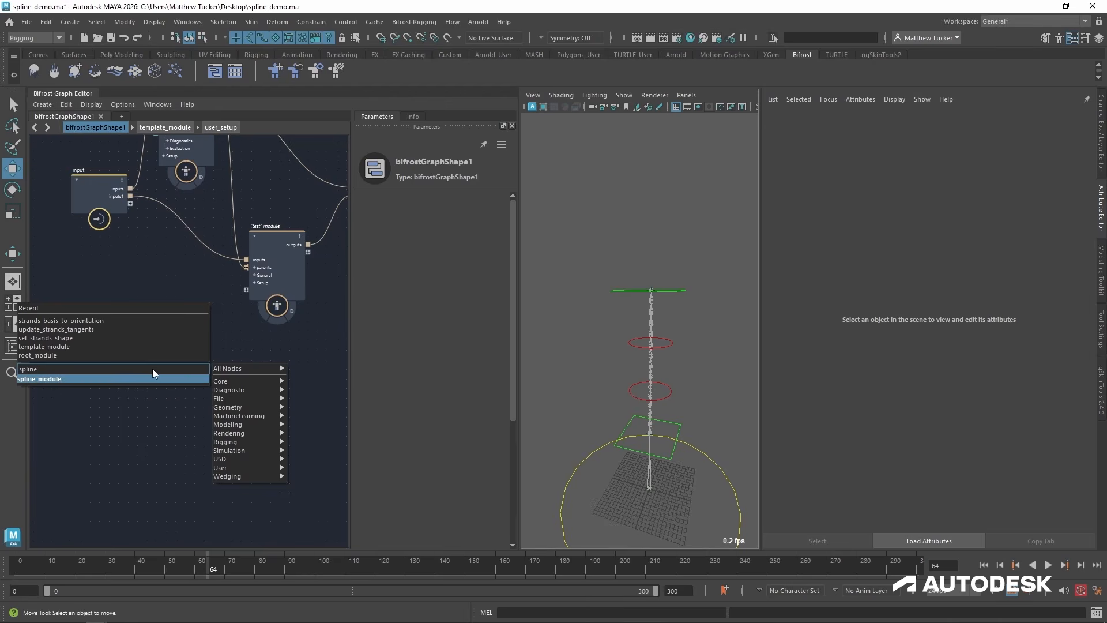
{"action": "key", "text": "Return"}
Connect the new spline_module to a new port on the graph's input node and its outputs to the output node.
{"action": "left_click_drag", "start_coordinate": [149, 383], "coordinate": [132, 203]}
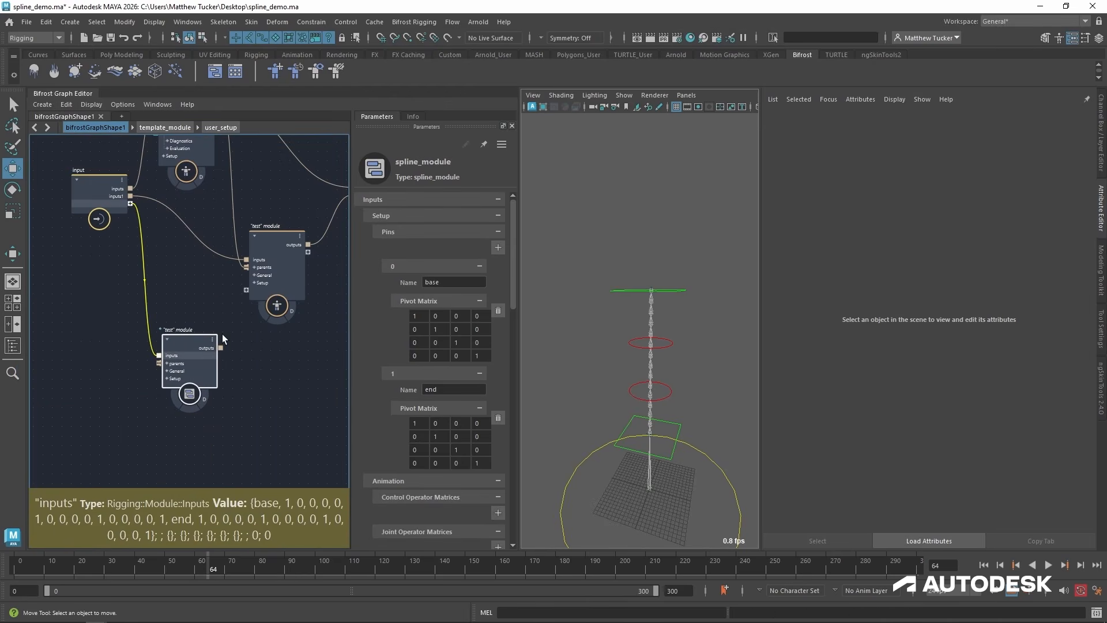
{"action": "left_click", "coordinate": [218, 426]}
{"action": "middle_click_drag", "start_coordinate": [307, 369], "coordinate": [201, 405], "text": "alt"}
{"action": "left_click_drag", "start_coordinate": [113, 384], "coordinate": [250, 239]}
{"action": "left_click_drag", "start_coordinate": [62, 378], "coordinate": [149, 425]}
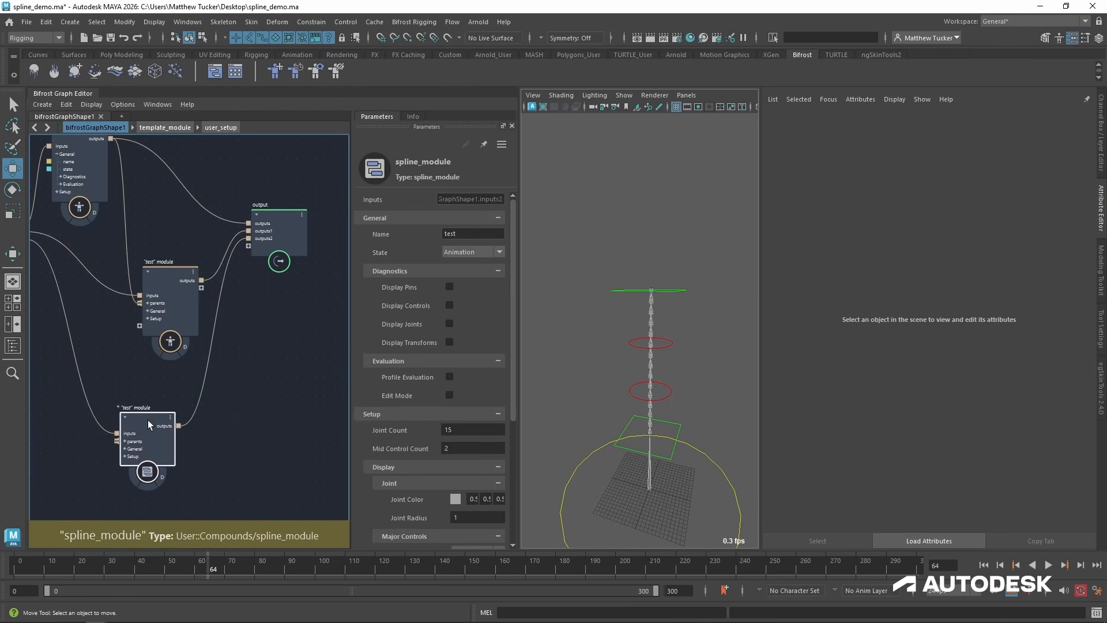
Name the new spline module new_test.
{"action": "double_click", "coordinate": [478, 235]}
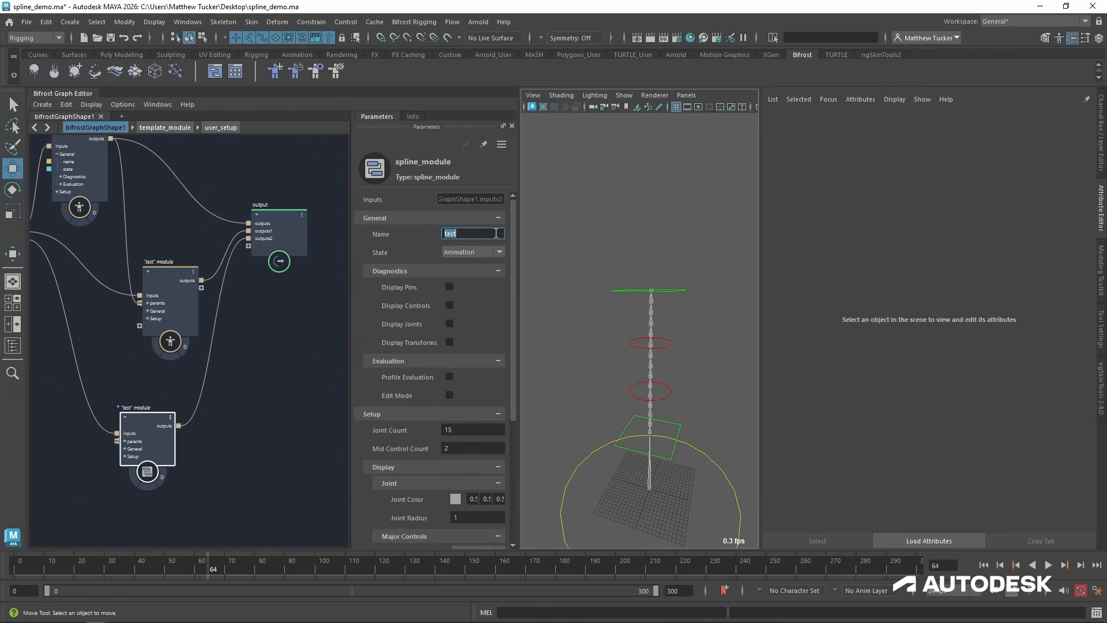
{"action": "type", "text": "new_test"}
{"action": "key", "text": "Return"}
Delete the existing bifrostRig after expanding its pins, and build a new rig from the graph.
{"action": "left_click", "coordinate": [12, 346]}
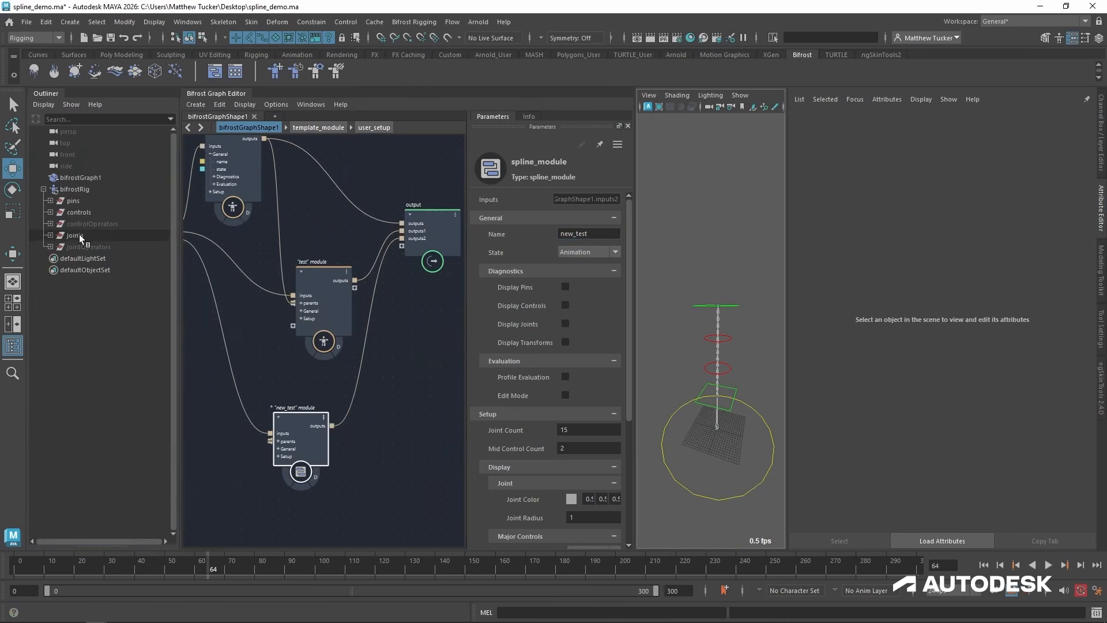
{"action": "left_click", "coordinate": [51, 201], "text": "shift"}
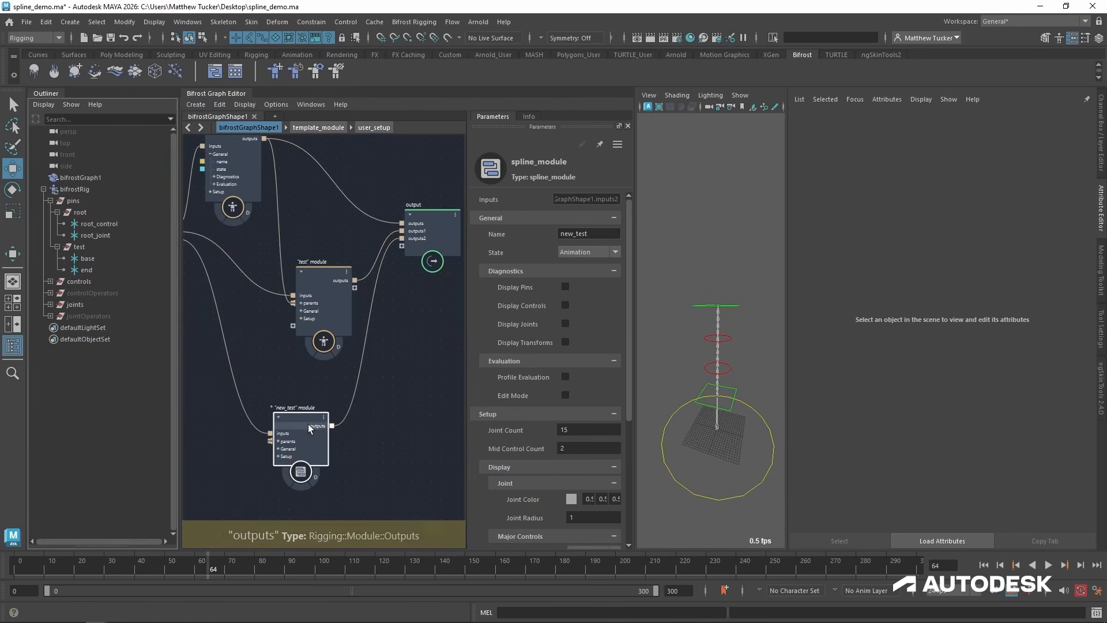
{"action": "left_click_drag", "start_coordinate": [308, 425], "coordinate": [313, 420]}
{"action": "left_click", "coordinate": [72, 188]}
{"action": "key", "text": "Delete"}
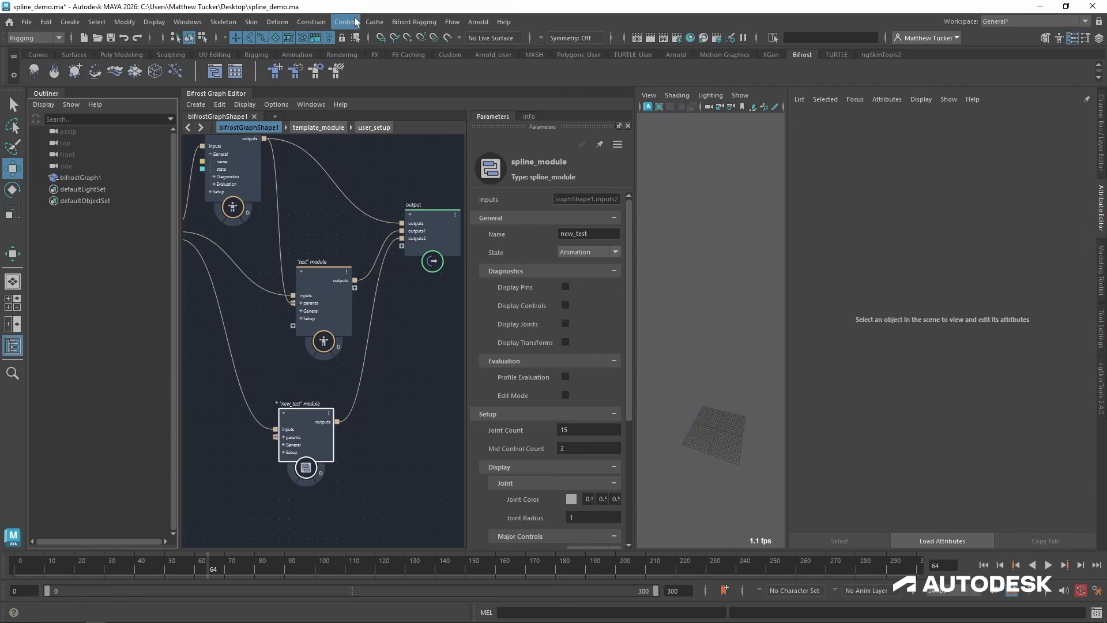
{"action": "left_click", "coordinate": [276, 72]}
{"action": "left_click", "coordinate": [43, 188], "text": "shift"}
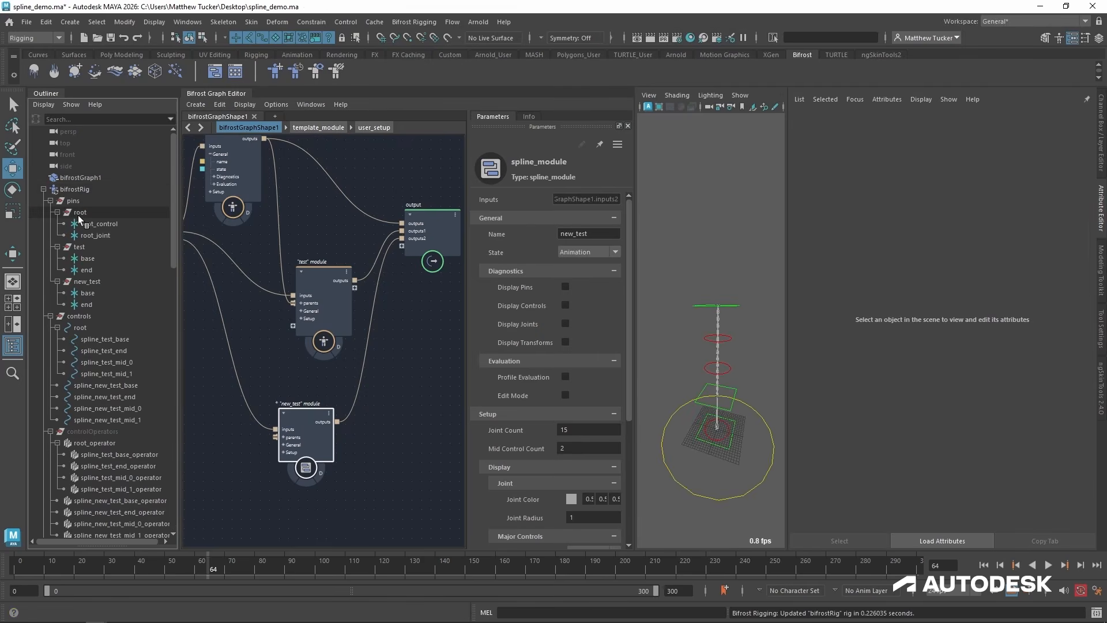
Expand the new_test pins and move the base pin up beside the first spline and the end pin high above it.
{"action": "left_click", "coordinate": [43, 189]}
{"action": "left_click", "coordinate": [43, 189]}
{"action": "left_click", "coordinate": [50, 200]}
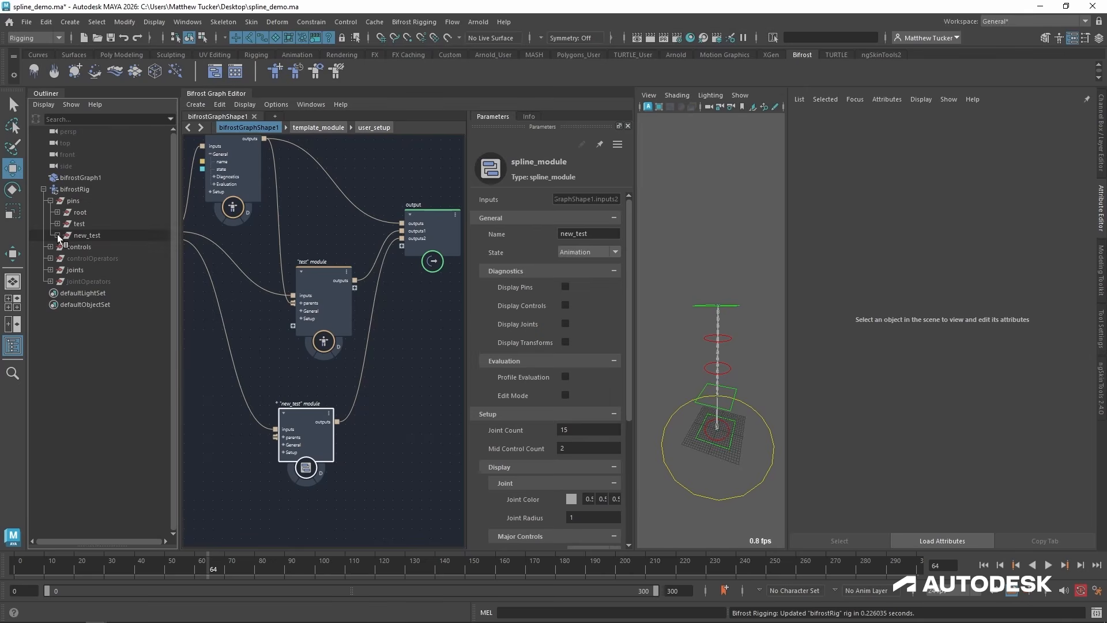
{"action": "left_click", "coordinate": [57, 235]}
{"action": "left_click", "coordinate": [88, 248]}
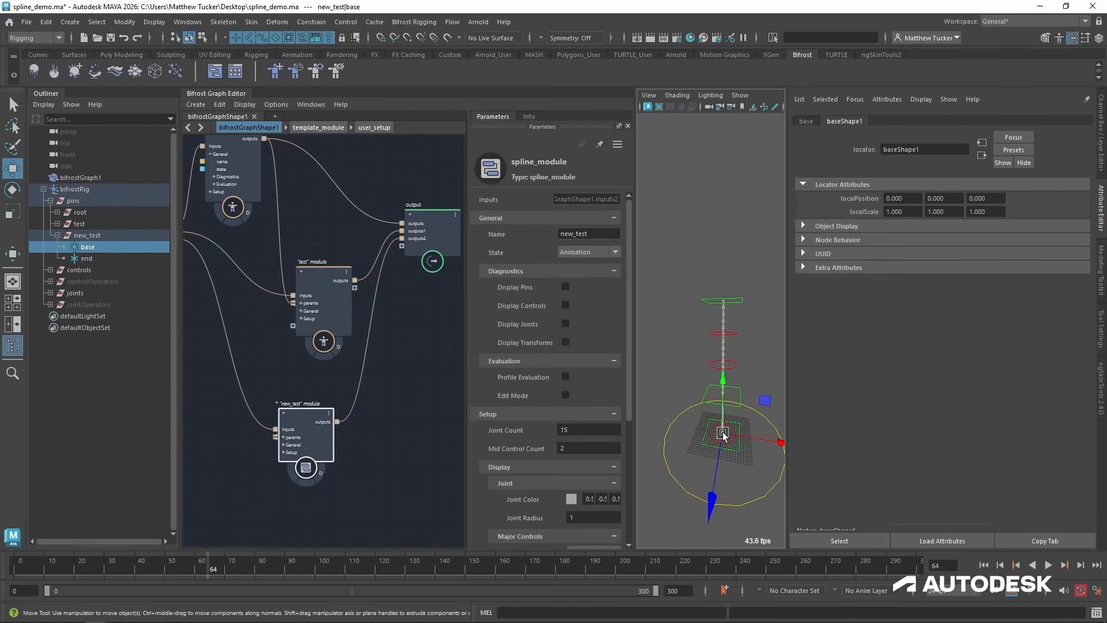
{"action": "left_click_drag", "start_coordinate": [721, 427], "coordinate": [684, 385]}
{"action": "left_click", "coordinate": [95, 257]}
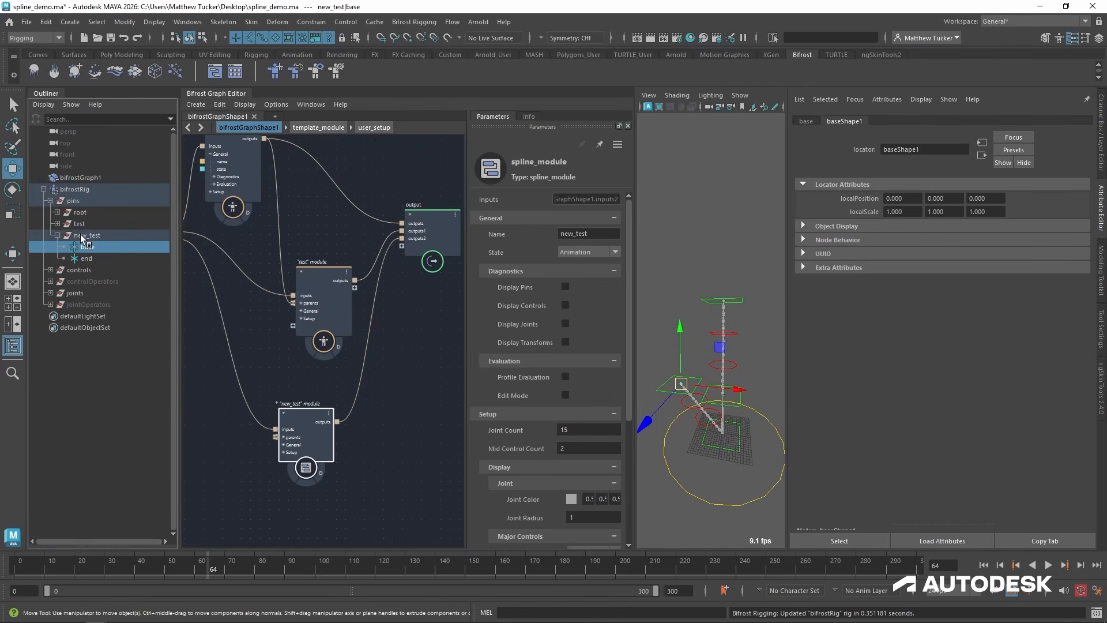
{"action": "left_click_drag", "start_coordinate": [722, 432], "coordinate": [702, 139]}
Test-move spline_new_test_mid_1 to about X 10.3, Y 12.0, Z -3.3 and shift the "new_test" module closer to the "test" module.
{"action": "left_click", "coordinate": [704, 219]}
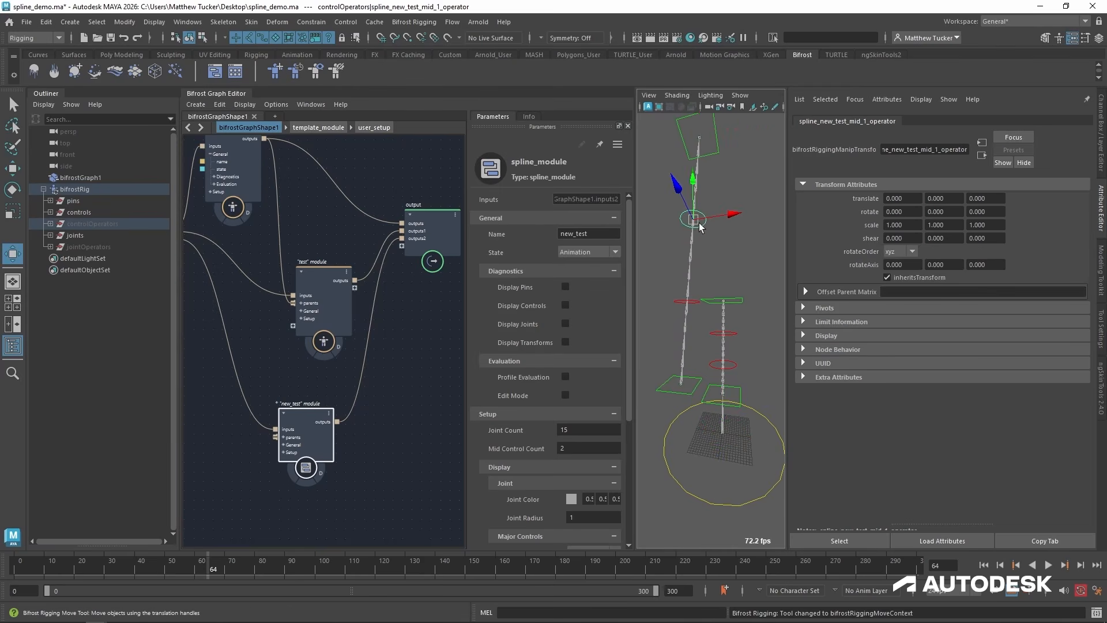
{"action": "left_click_drag", "start_coordinate": [695, 220], "coordinate": [716, 161]}
{"action": "scroll", "coordinate": [697, 239], "scroll_direction": "down", "scroll_amount": 5}
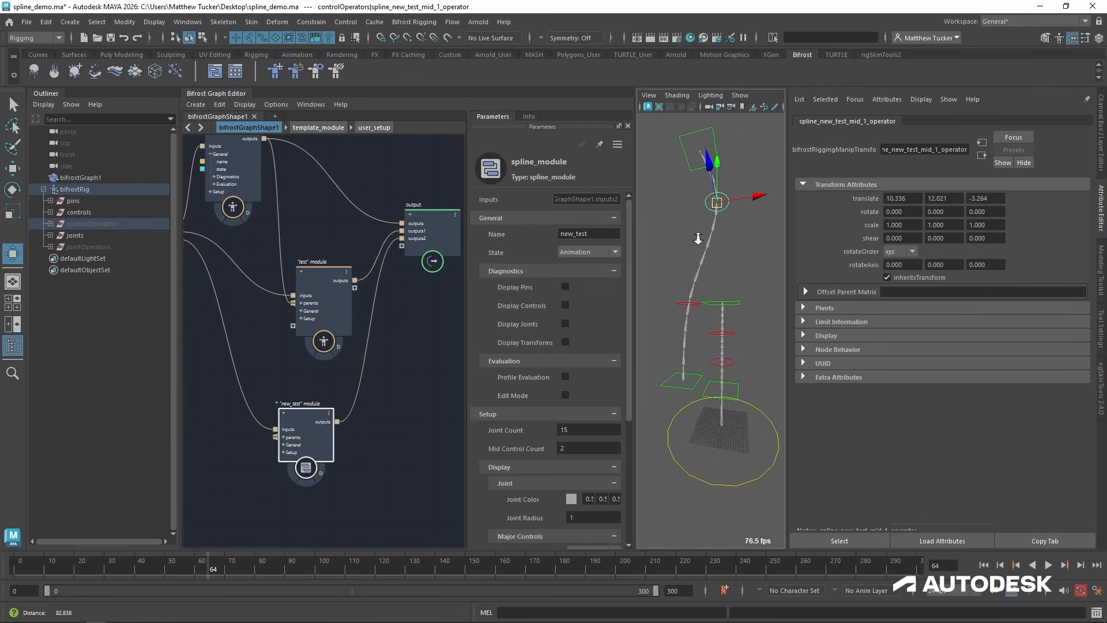
{"action": "left_click_drag", "start_coordinate": [680, 243], "coordinate": [671, 283], "text": "alt"}
{"action": "left_click_drag", "start_coordinate": [307, 413], "coordinate": [298, 388]}
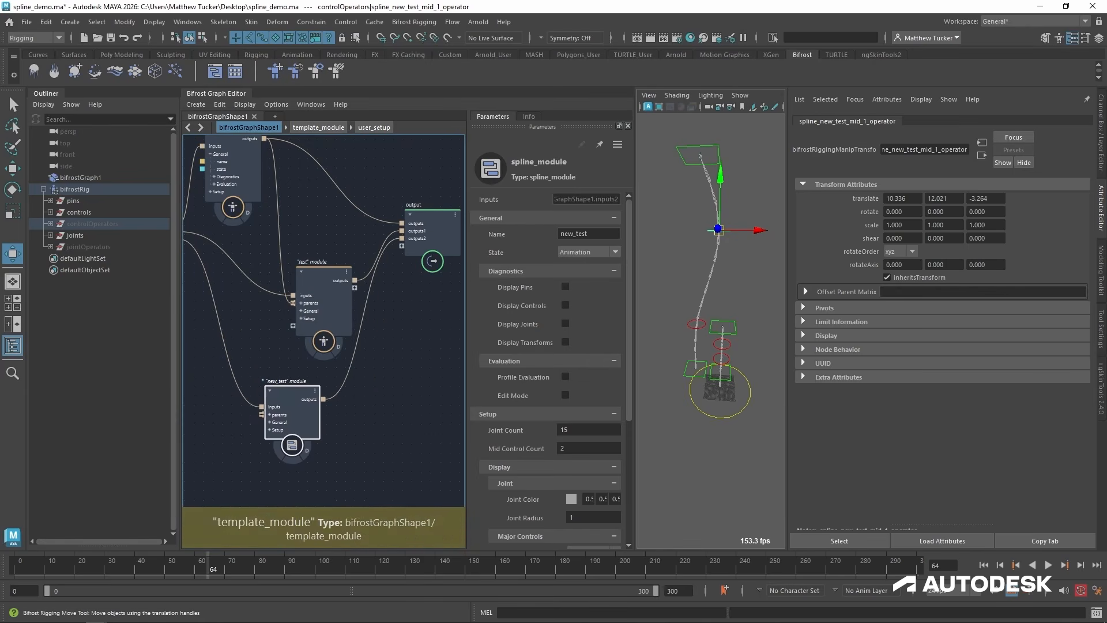